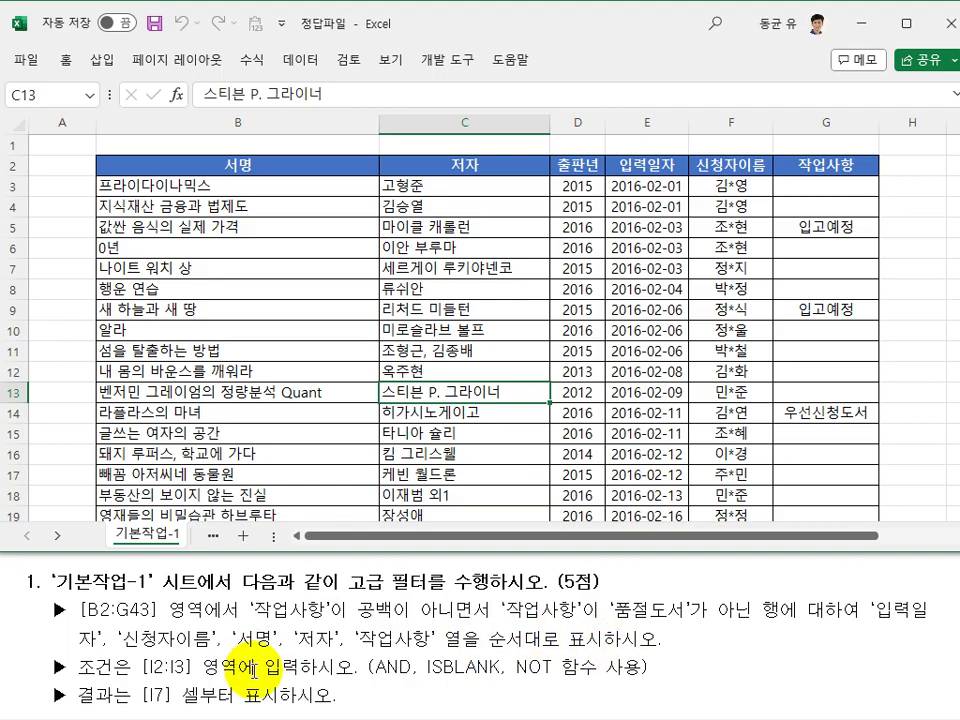
Enter =ISBLANK(G3) in cell I3 to test whether the first 작업사항 entry is blank
scroll(629, 300, right, 2)
click(629, 165)
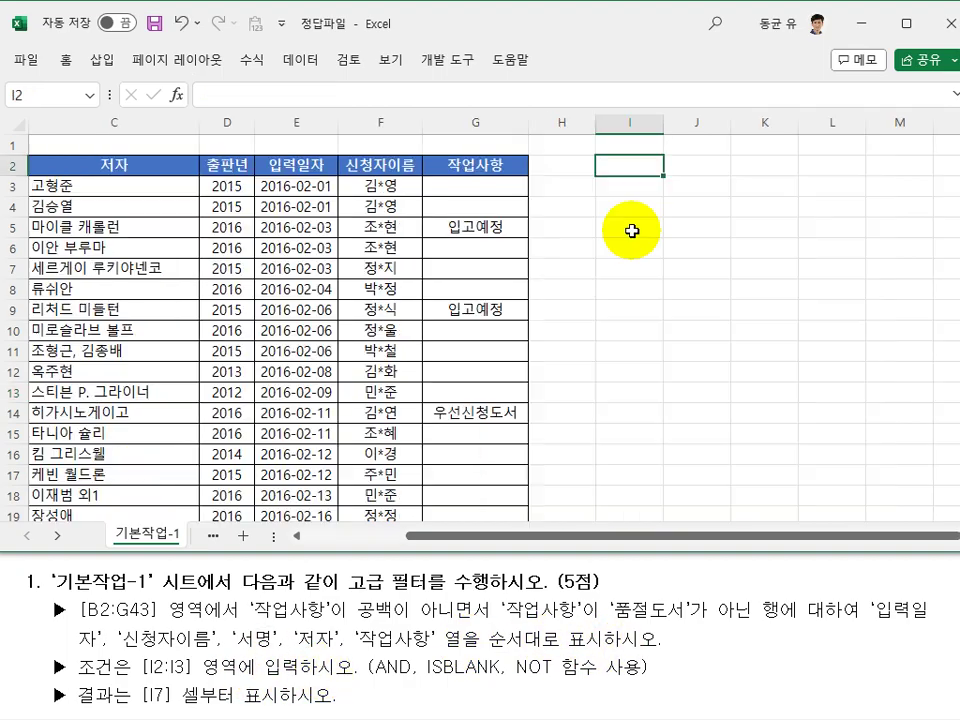
click(621, 188)
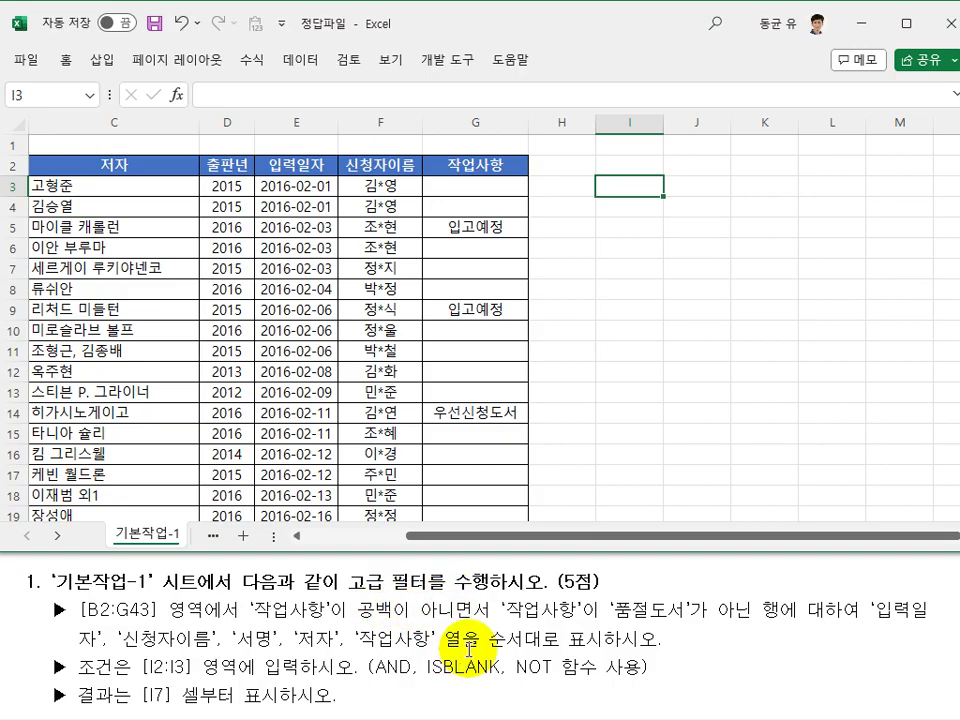
text(=)
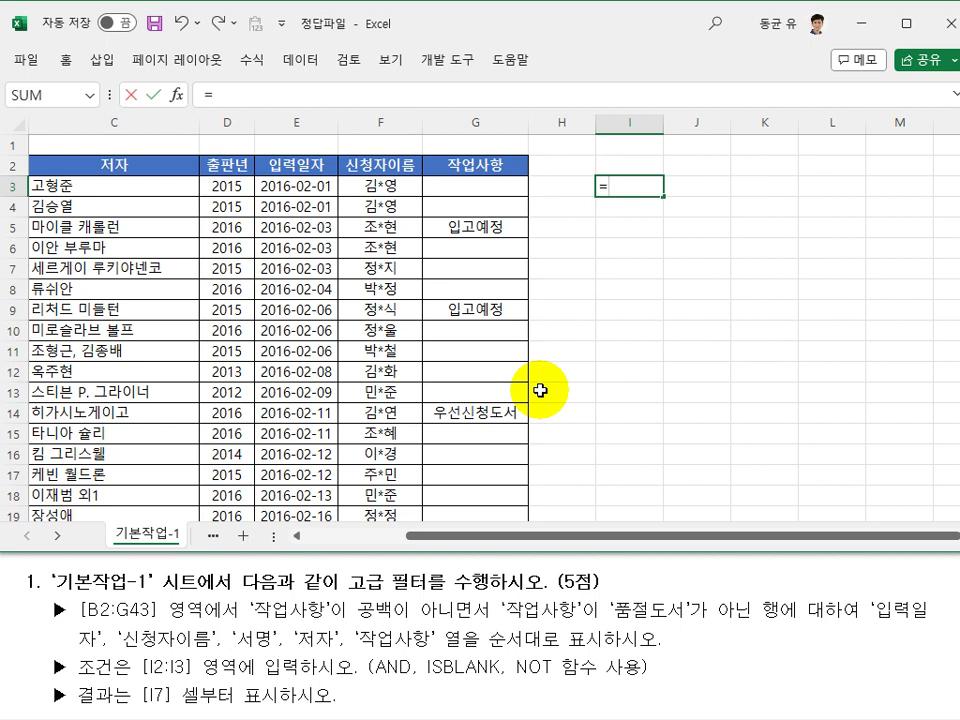
text(isb)
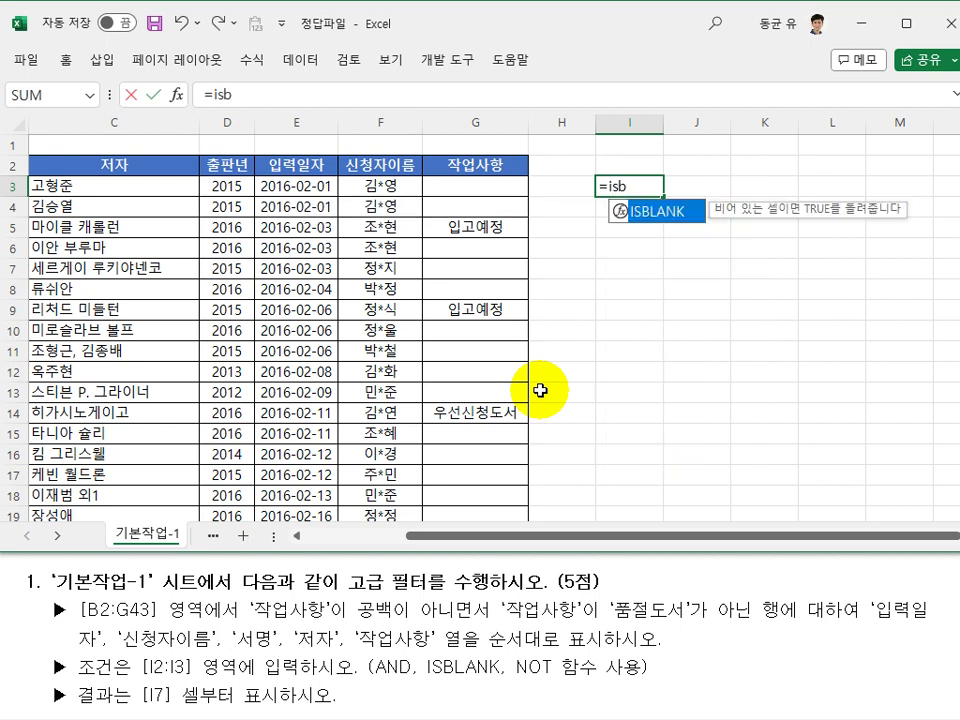
key(Tab)
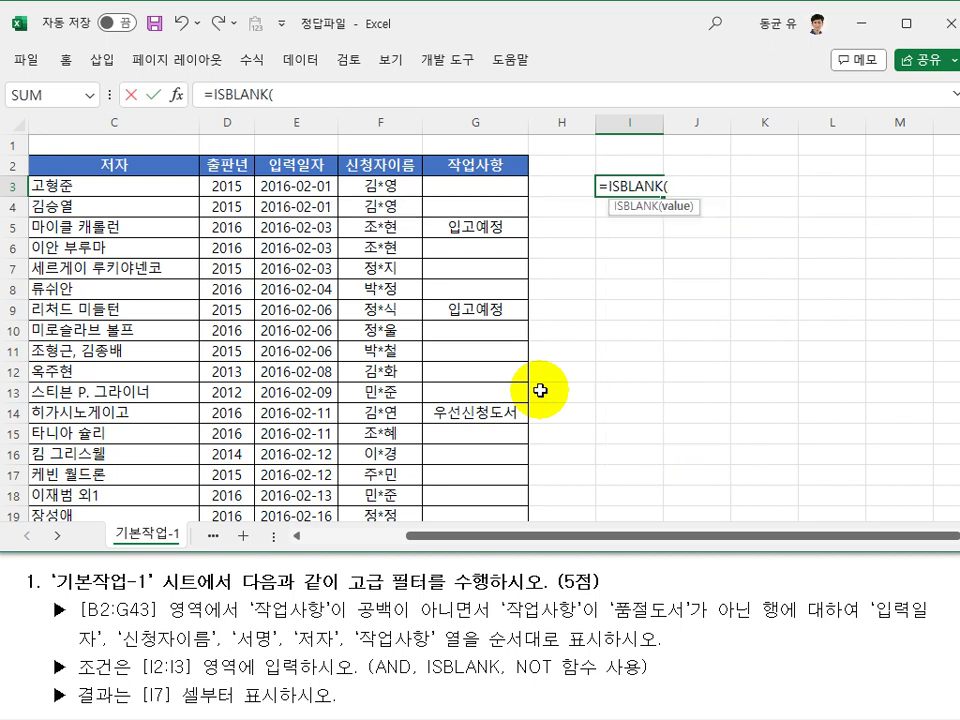
click(497, 184)
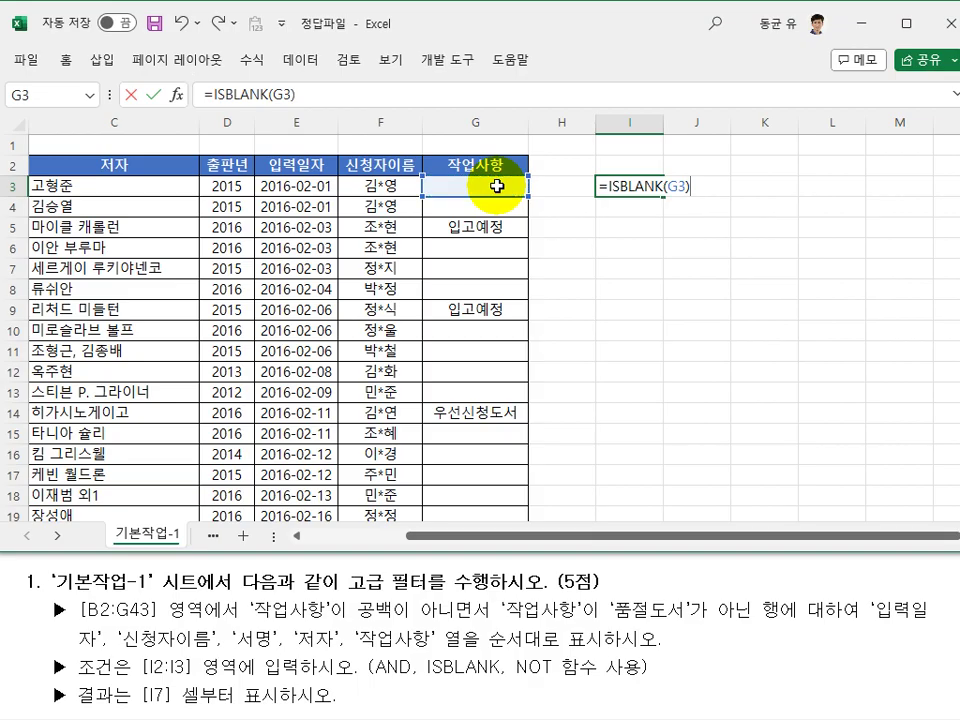
key(Return)
Copy the ISBLANK formula from I3 down to I15 and compare its results with the 작업사항 column
click(617, 185)
drag(663, 196, 640, 438)
click(738, 341)
click(499, 188)
click(636, 192)
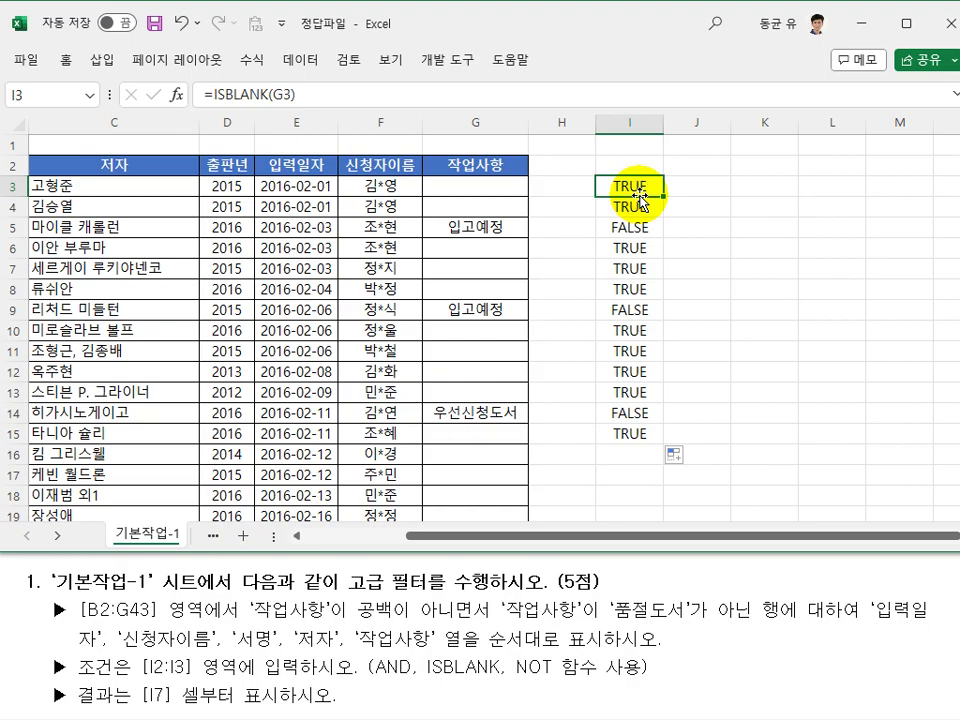
click(495, 227)
click(621, 226)
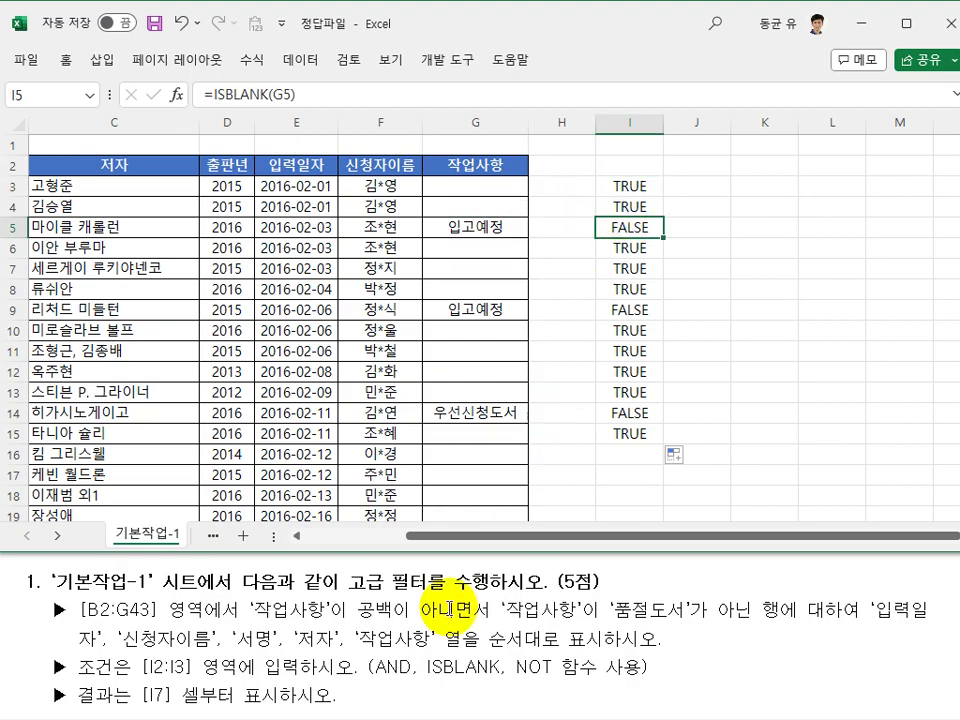
Try appending =FALSE to the ISBLANK formula in I3, and undo the change
click(652, 189)
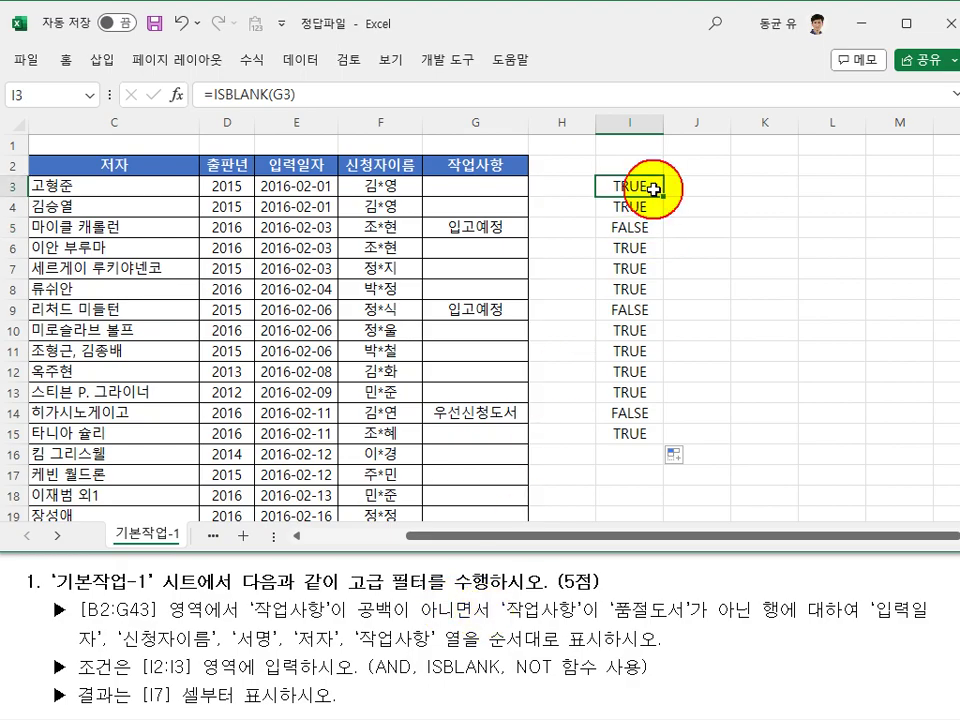
click(326, 93)
text(=false)
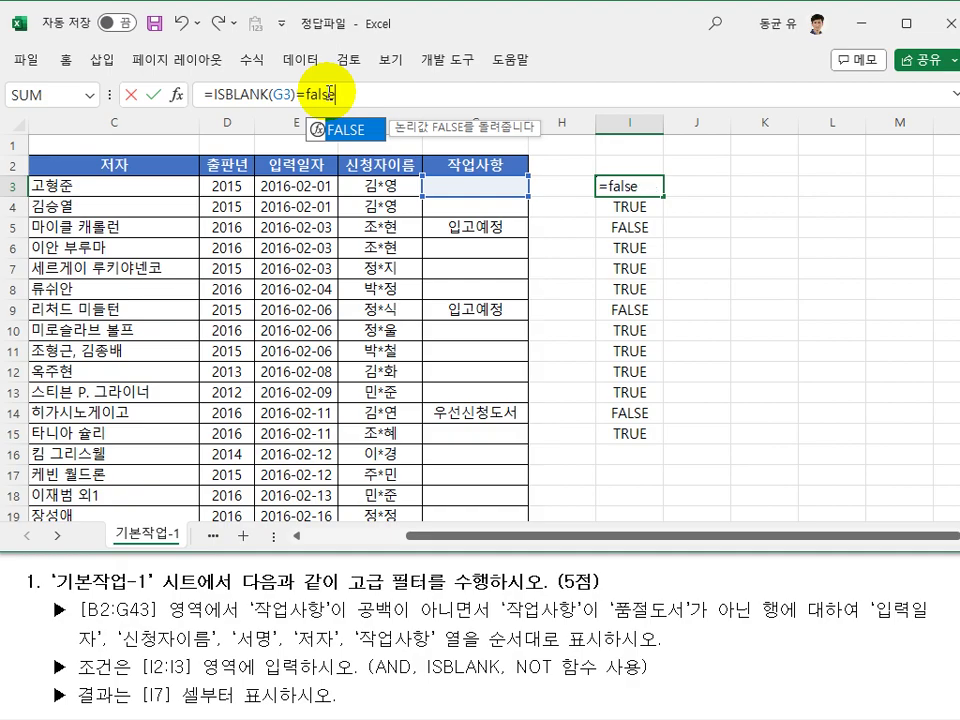
key(Return)
key(Up)
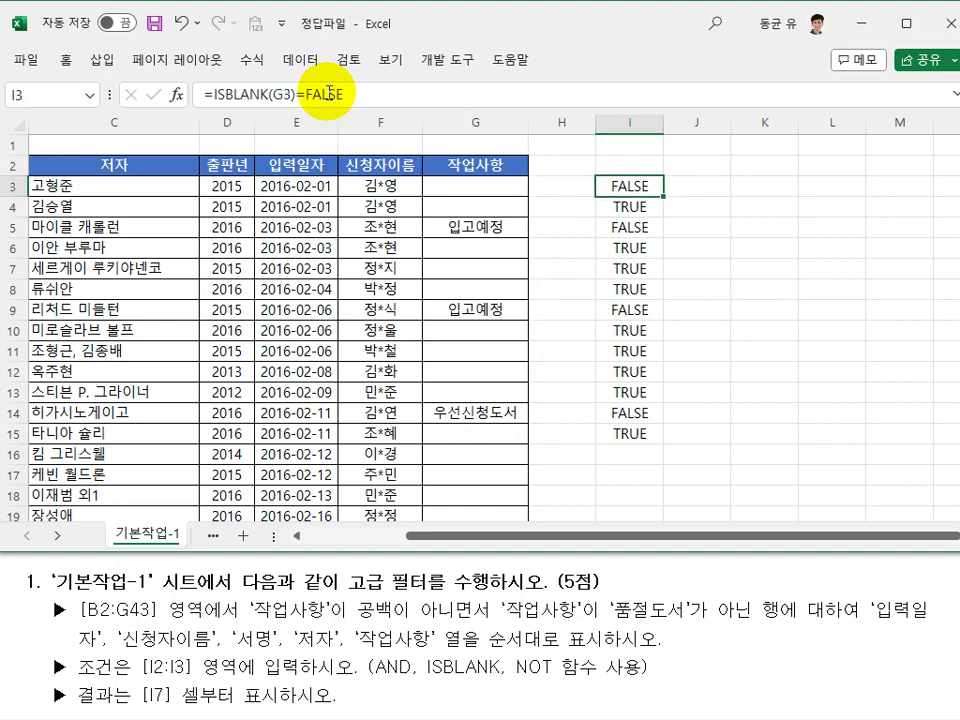
key(ctrl+z)
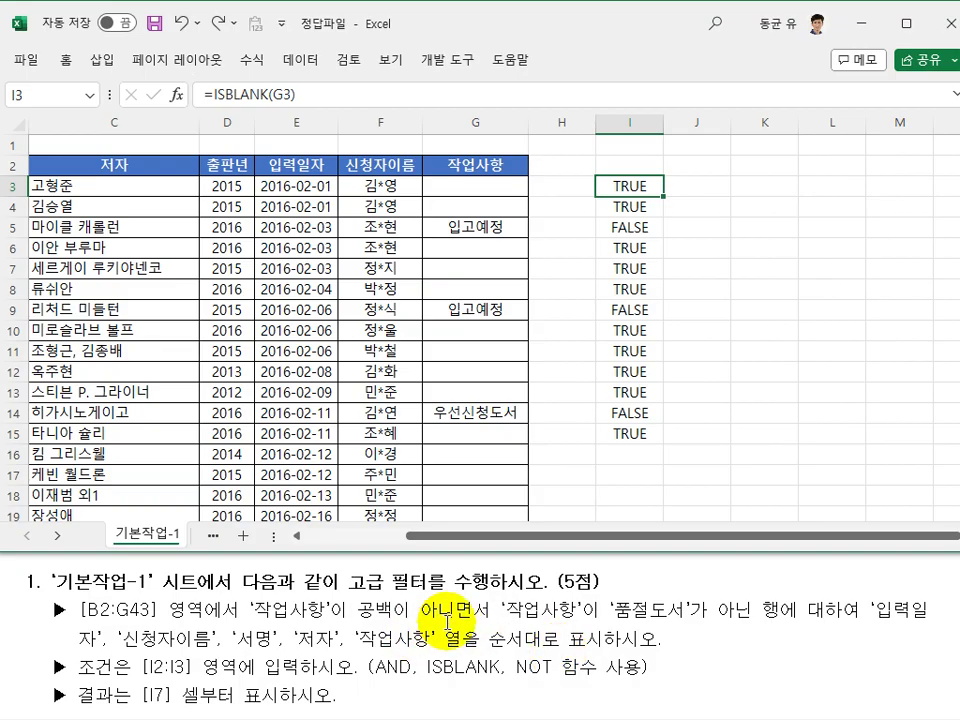
Wrap the blank test in I3 in NOT so the formula is =NOT(ISBLANK(G3))
click(210, 94)
text(not)
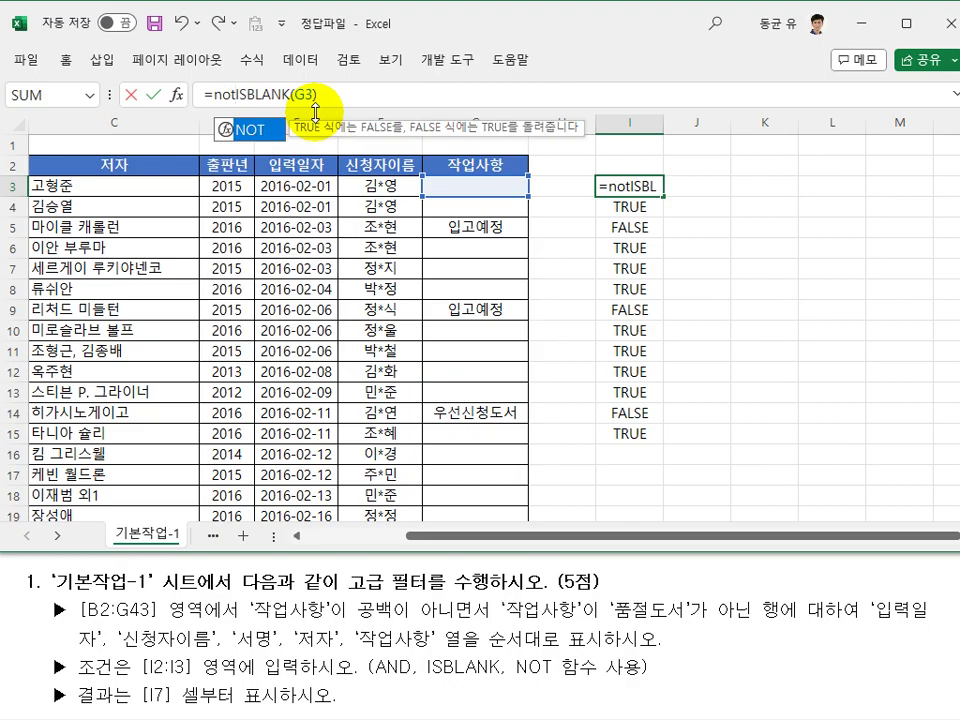
text(()
key(End)
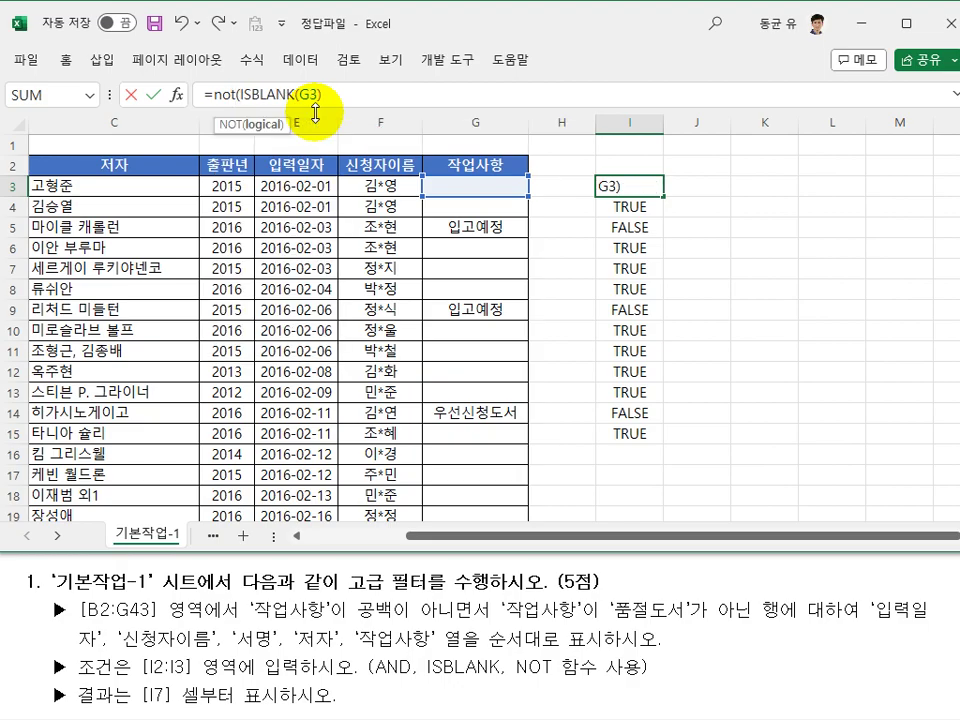
text())
key(Return)
key(Up)
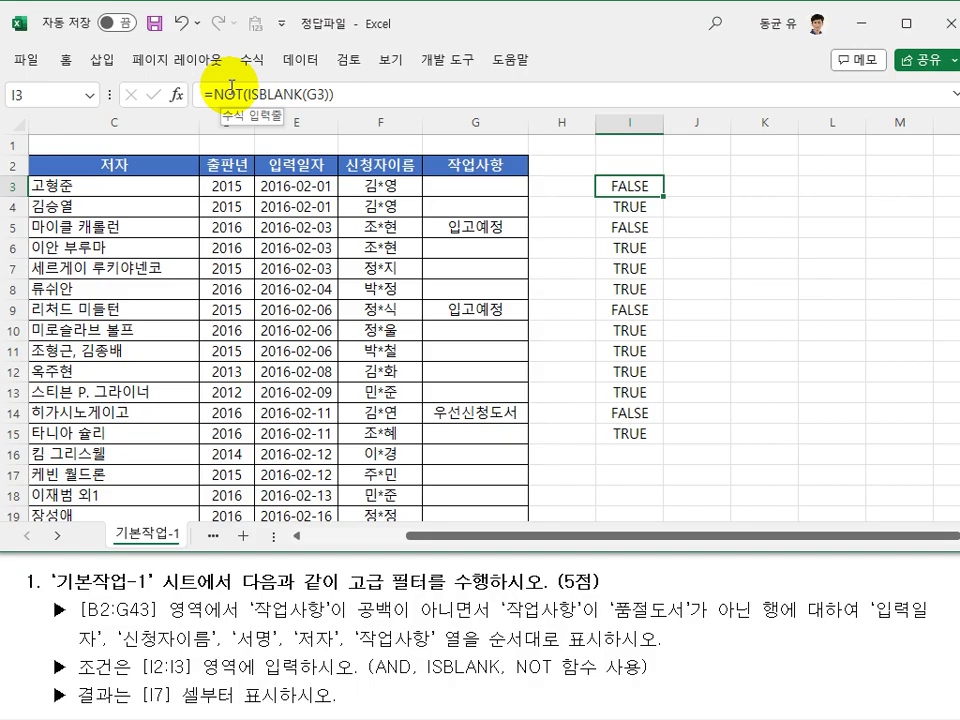
Copy the NOT formula from I3 down to I15 and check the result for row 5
drag(663, 196, 648, 443)
click(683, 370)
click(622, 229)
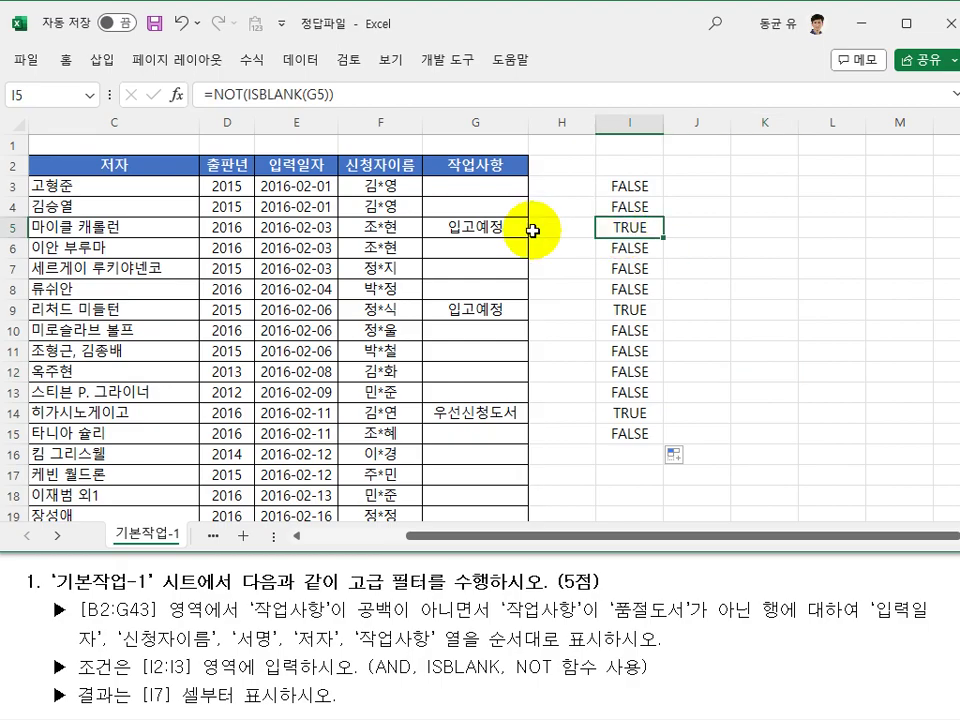
Try appending =TRUE to the NOT formula in I3 and copy it down to I15
click(624, 186)
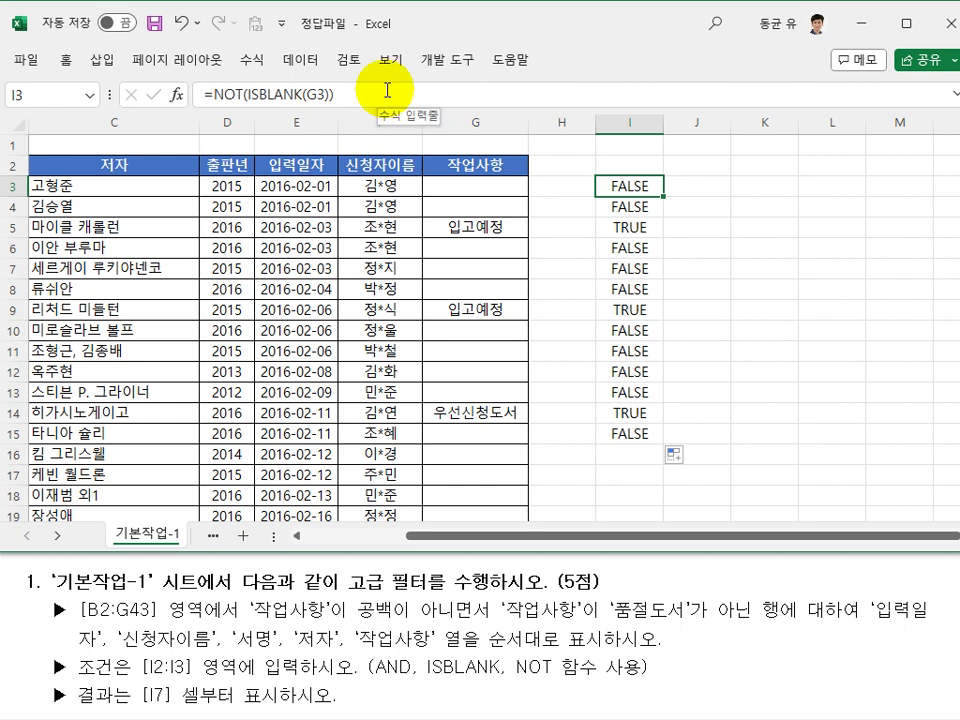
click(453, 90)
text(=true)
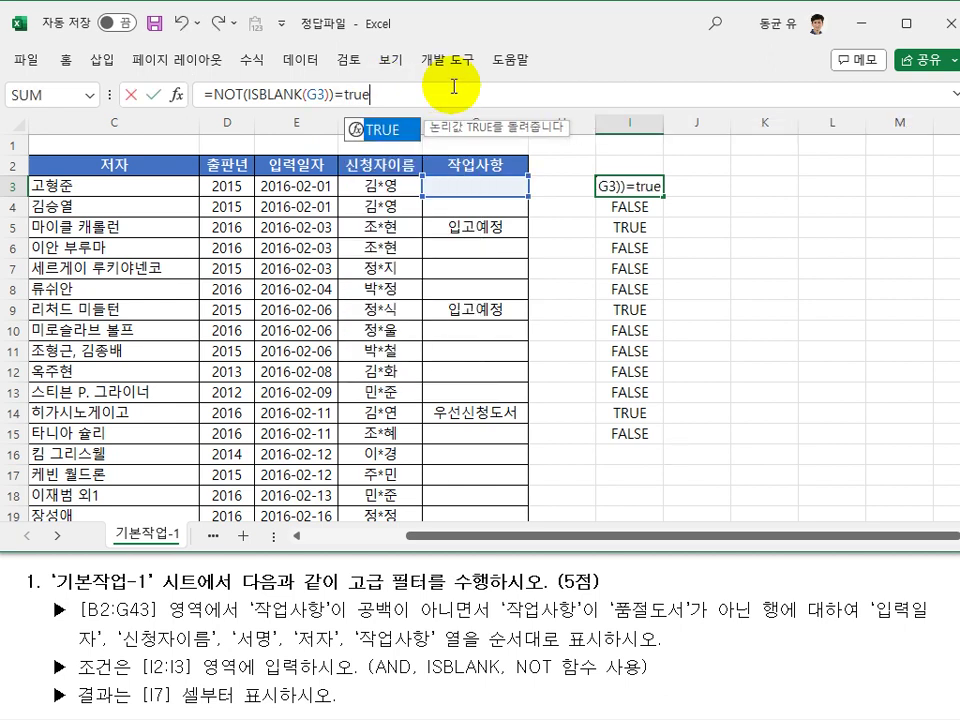
key(Return)
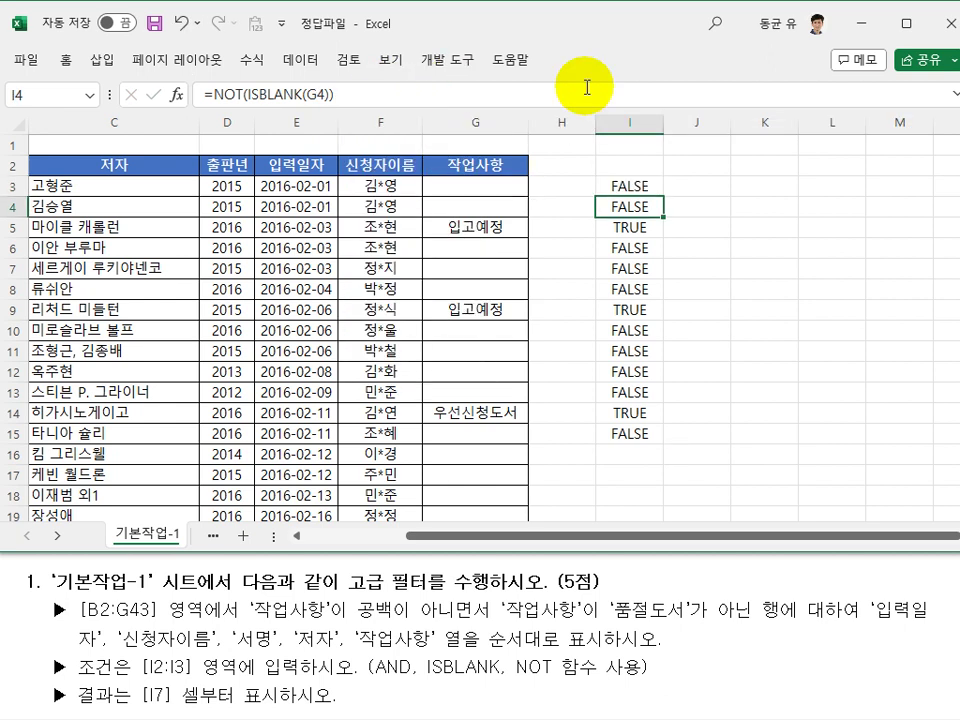
click(638, 186)
drag(663, 196, 651, 447)
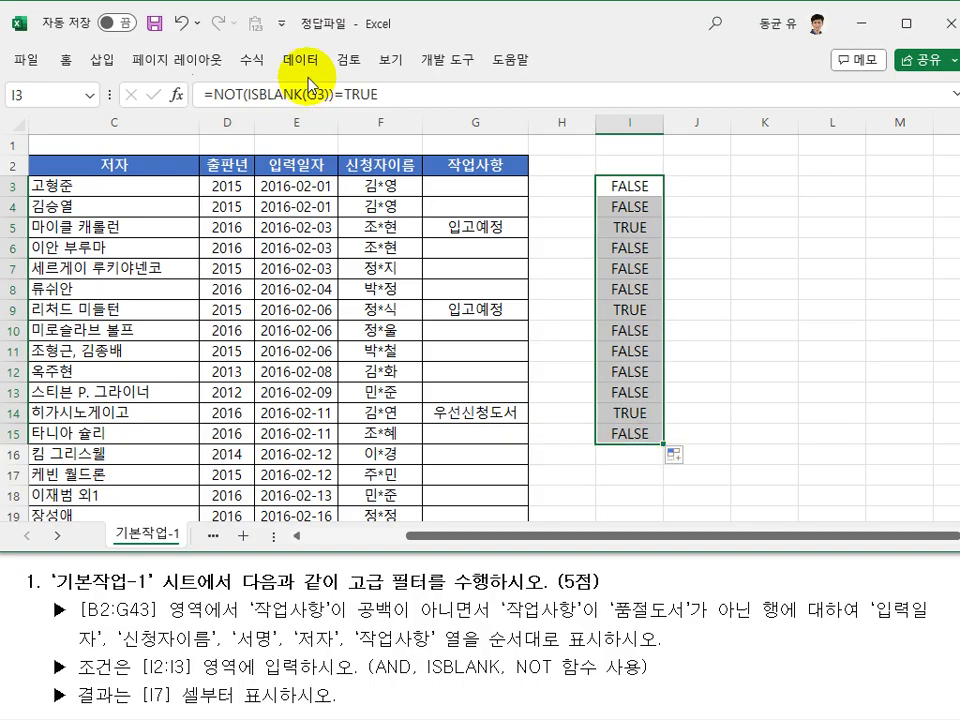
Restore I3 to =NOT(ISBLANK(G3)) by removing =TRUE, and clear the test copies in I4:I15
click(396, 97)
key(BackSpace)
key(BackSpace)
key(BackSpace)
key(BackSpace)
key(BackSpace)
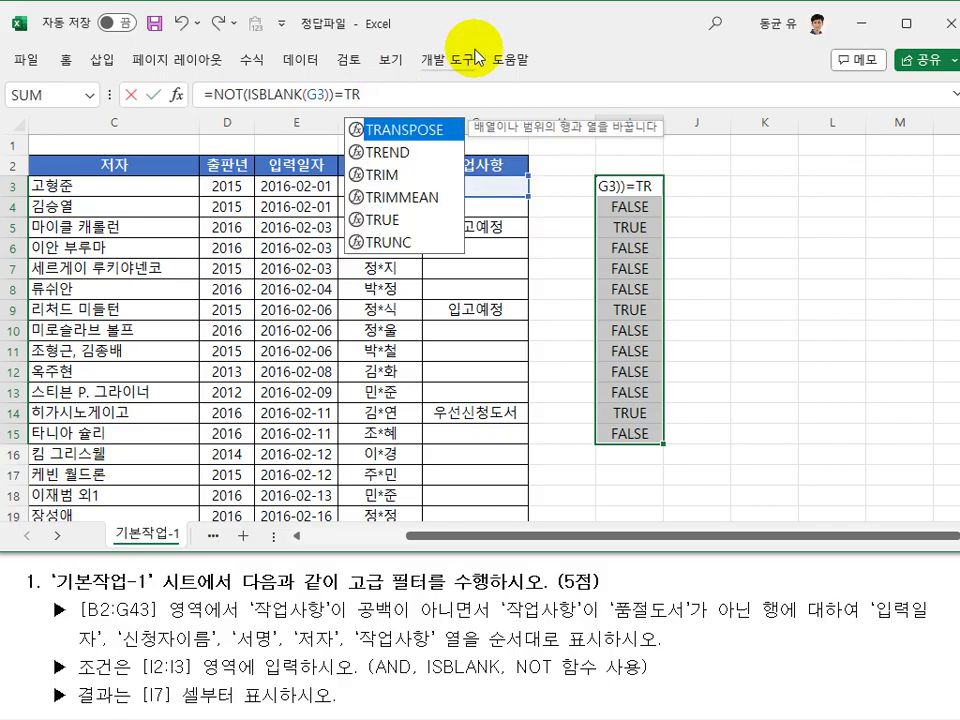
key(Return)
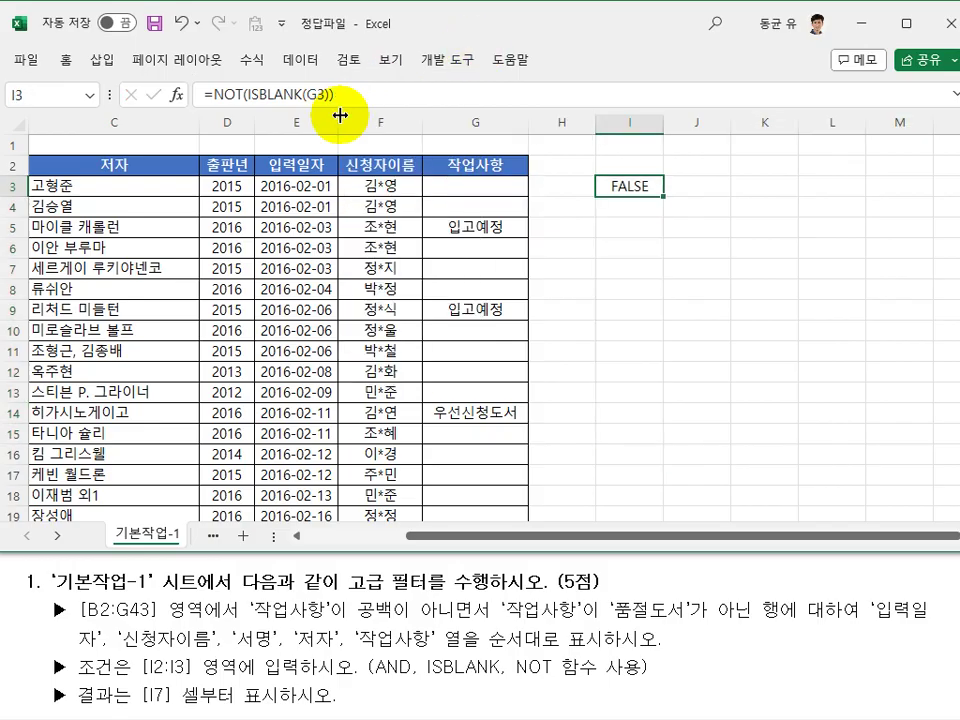
Add a comma and the second condition G3<>"품절도서" after NOT(ISBLANK(G3)) in the I3 formula
click(347, 95)
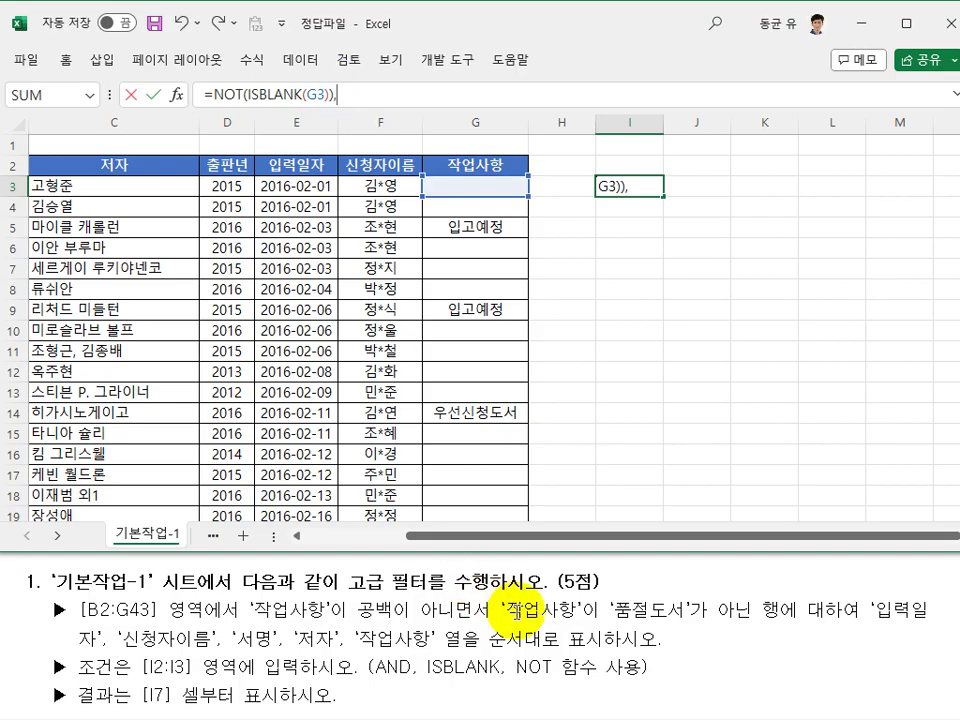
text(,)
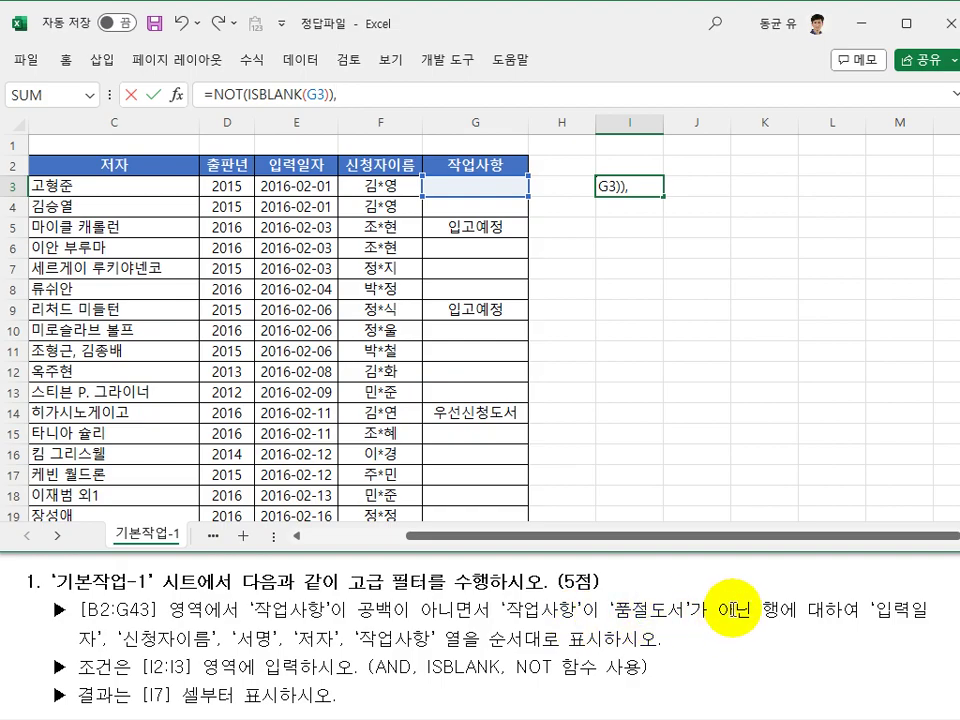
click(497, 192)
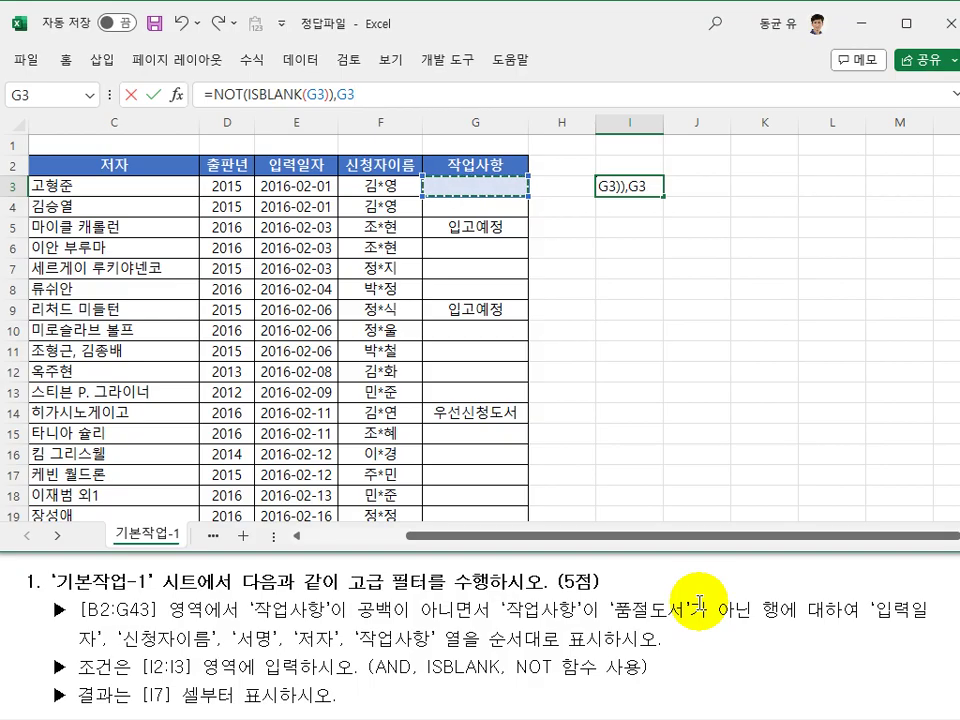
text(<)
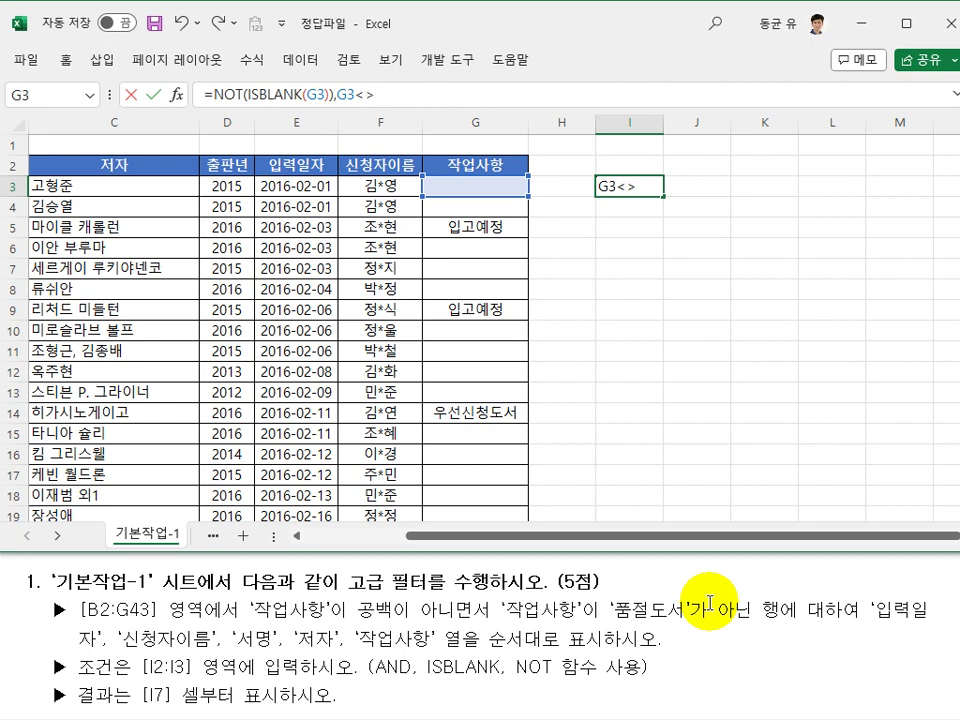
text(>"품절도서")
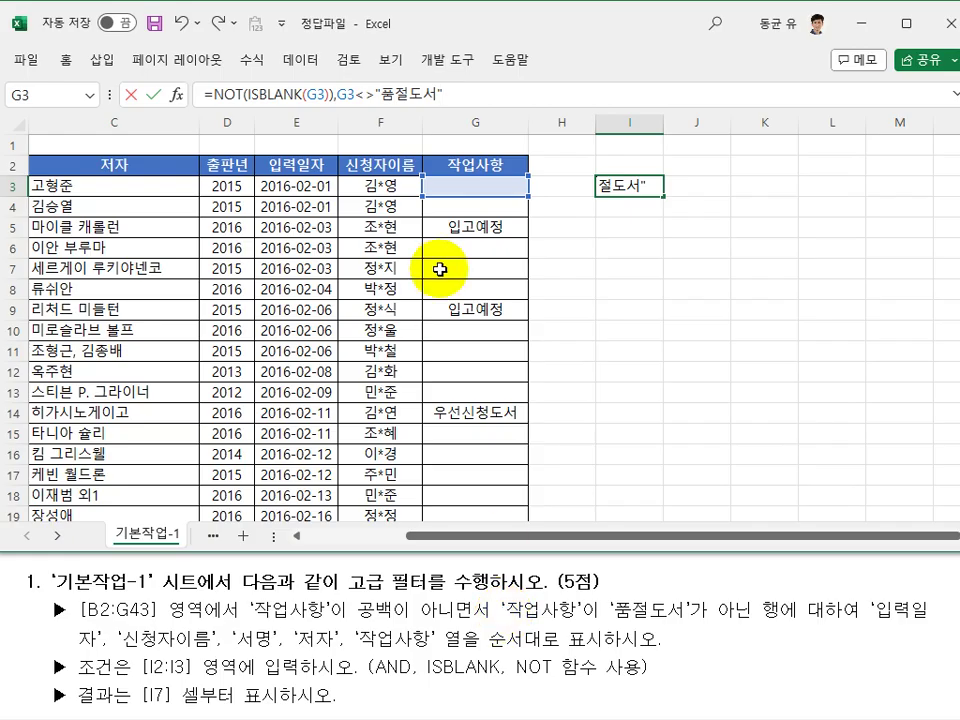
Enclose both conditions in AND so I3 holds =AND(NOT(ISBLANK(G3)),G3<>"품절도서"), and commit the formula
click(210, 94)
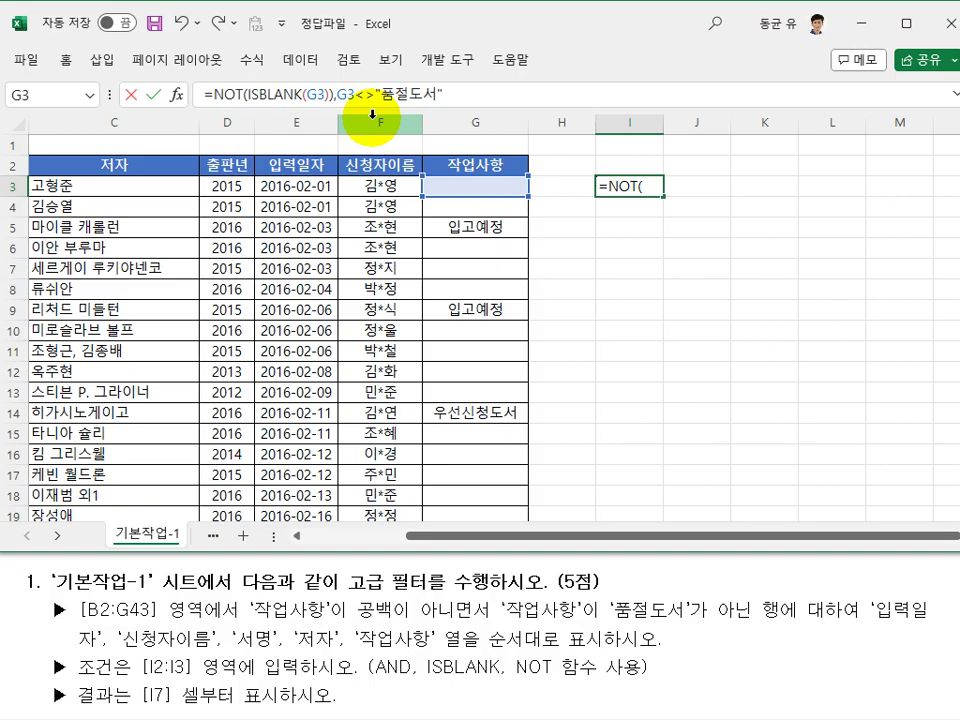
text(and)
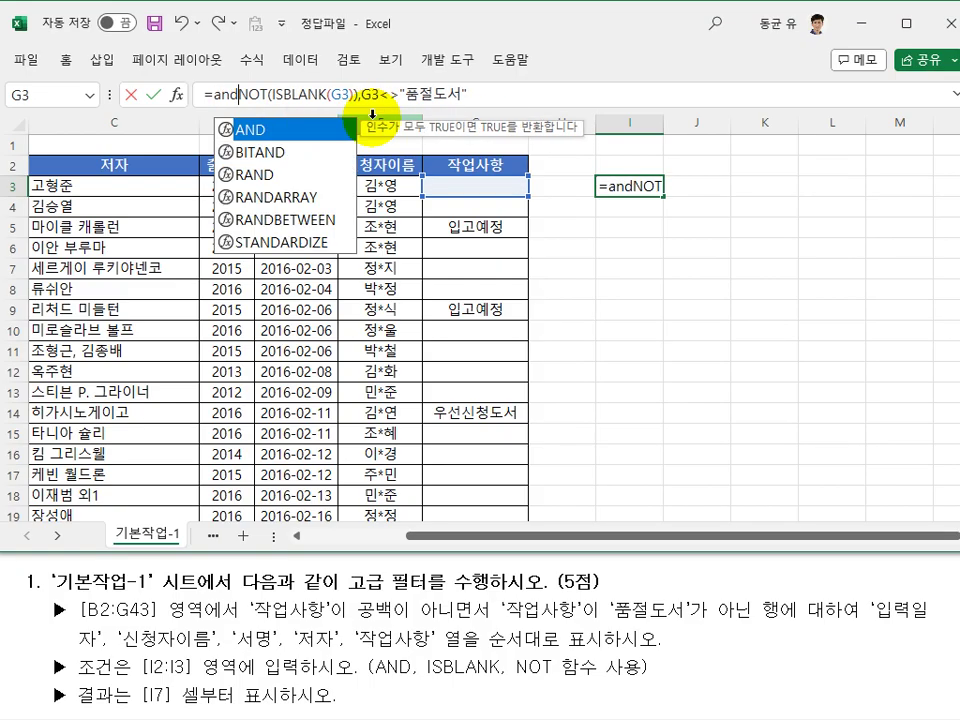
text(()
key(End)
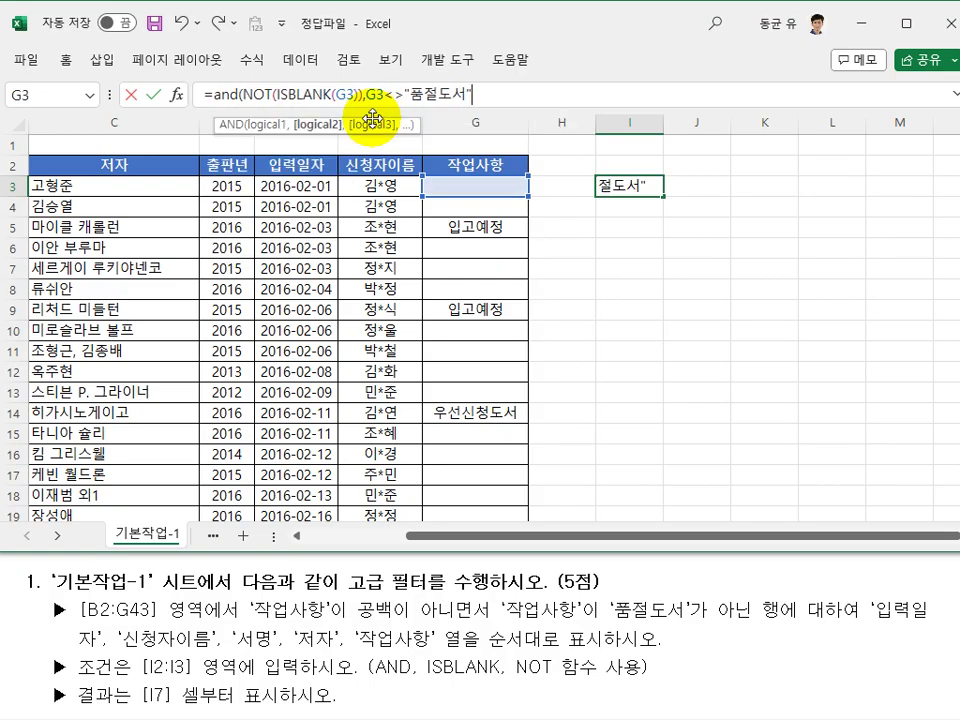
text())
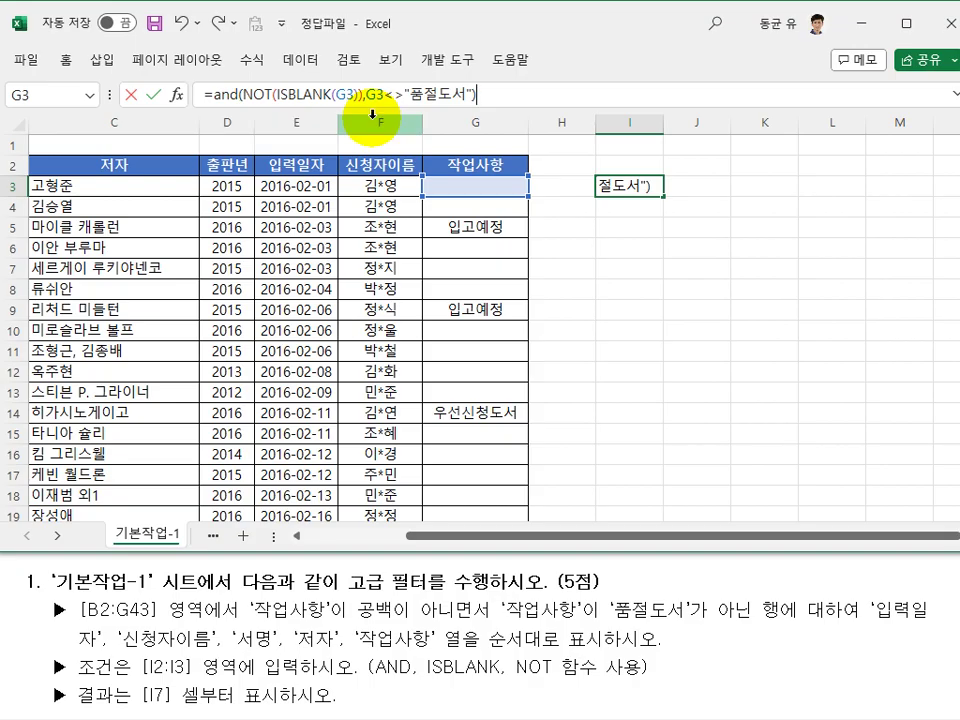
click(630, 247)
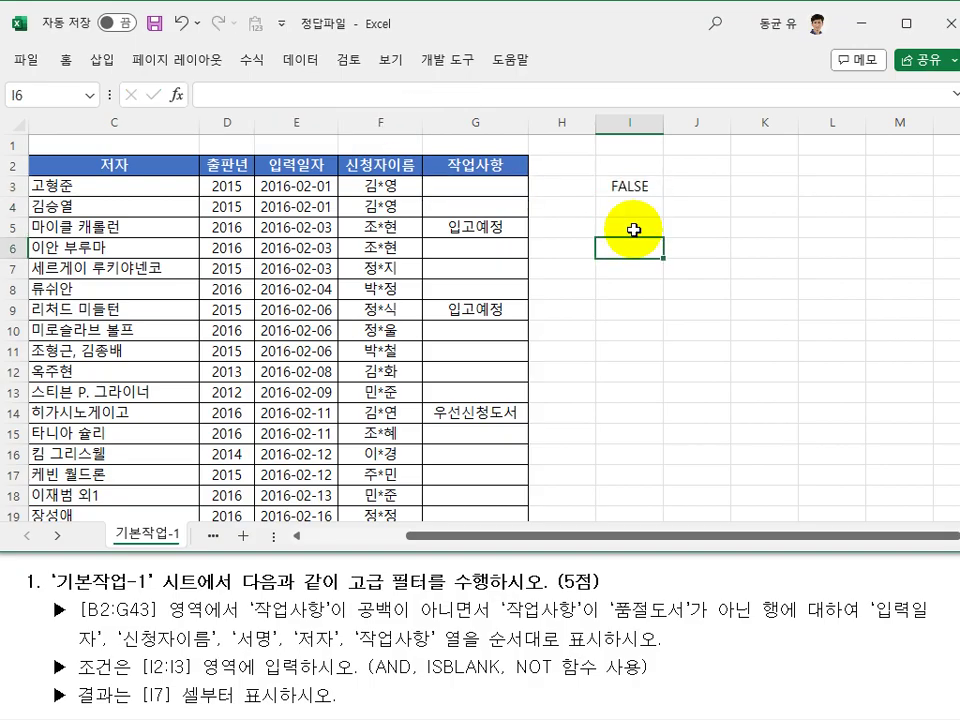
Enter 조건 as the criteria header in I2, above the condition formula
click(631, 185)
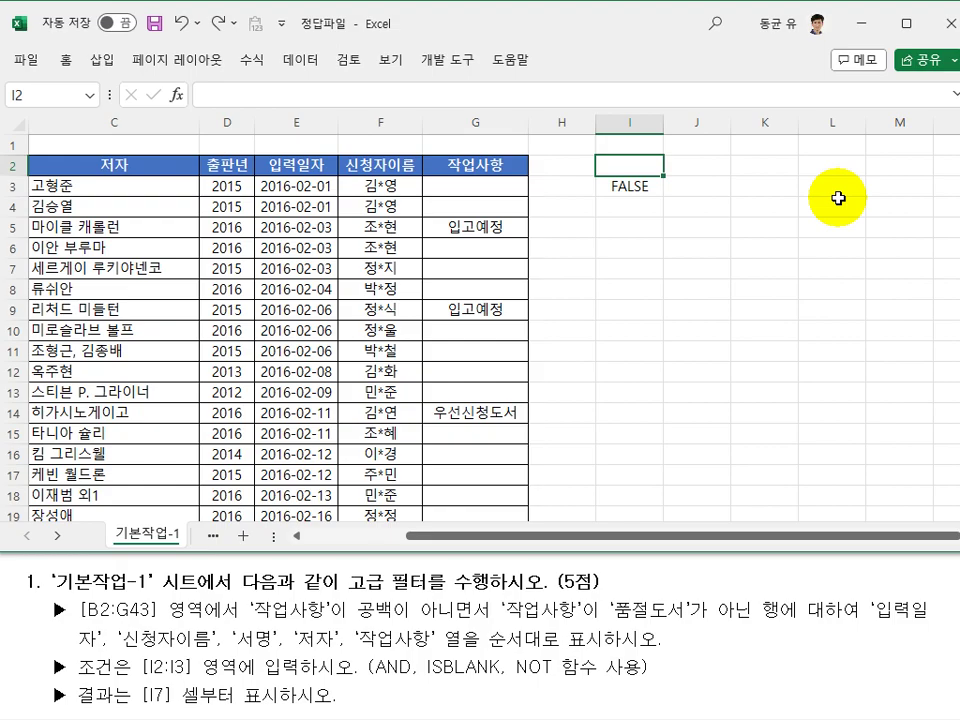
text(조건)
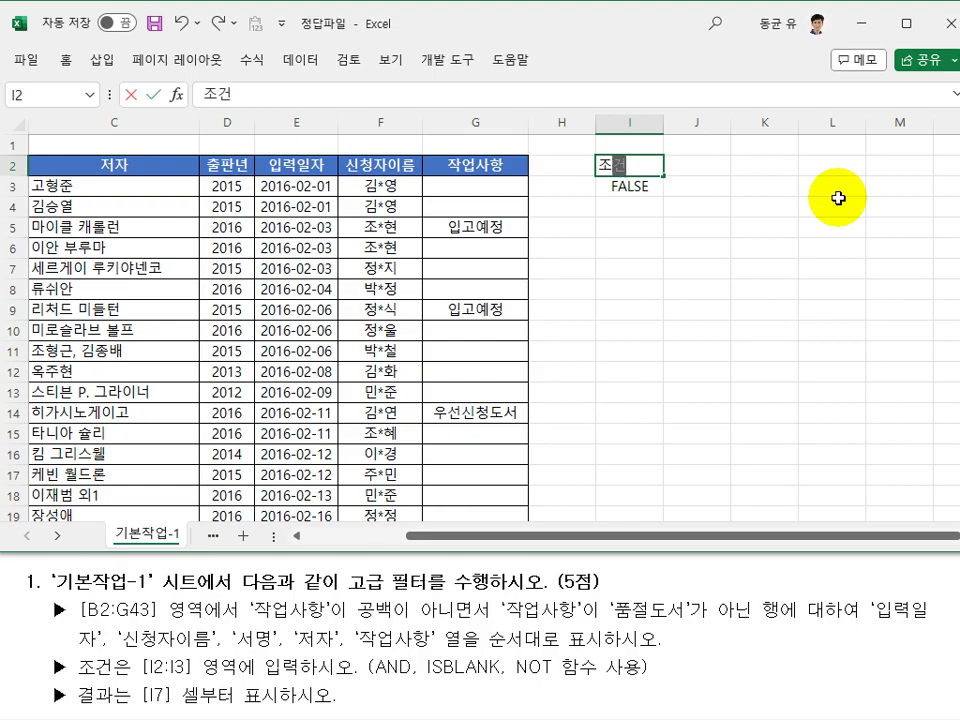
key(Return)
key(Return)
key(Return)
key(Up)
key(Up)
key(Up)
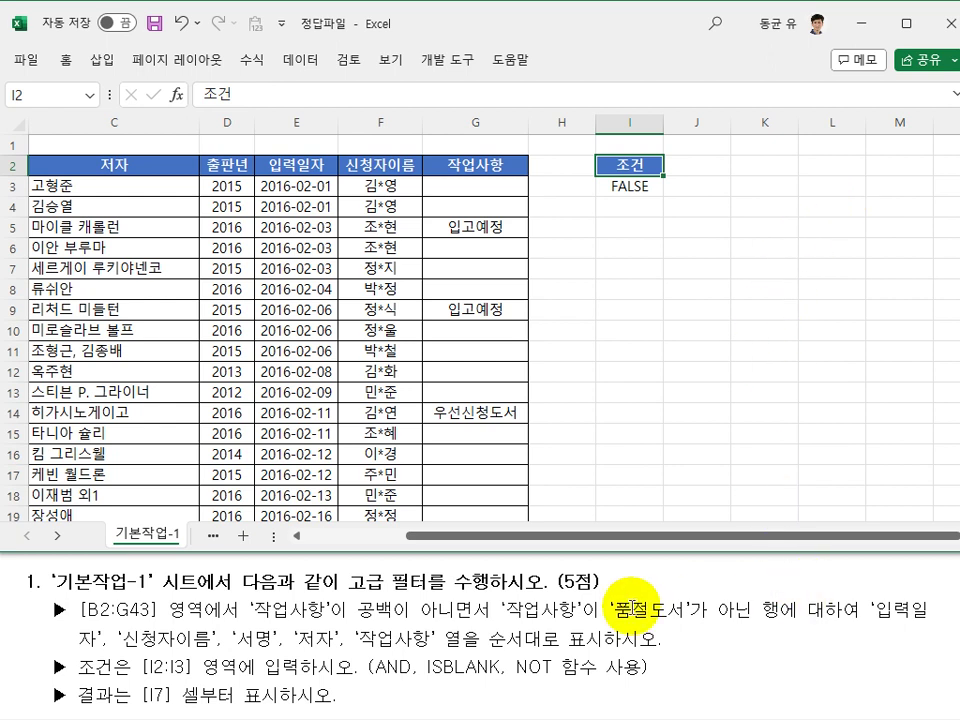
click(438, 398)
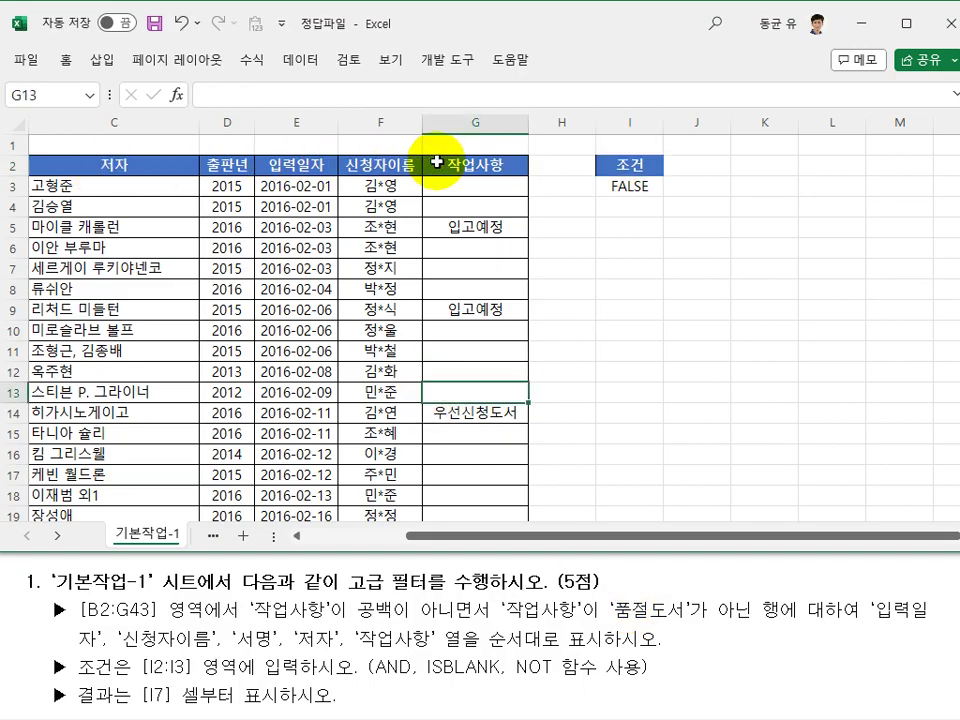
drag(386, 163, 425, 163)
drag(139, 165, 221, 165)
click(260, 243)
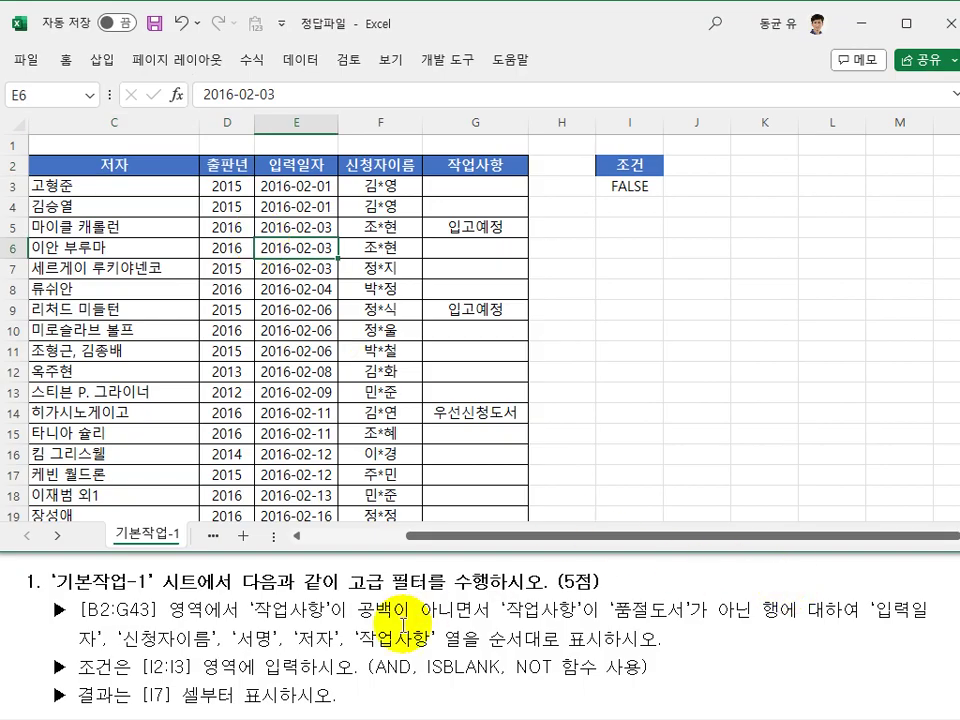
click(545, 331)
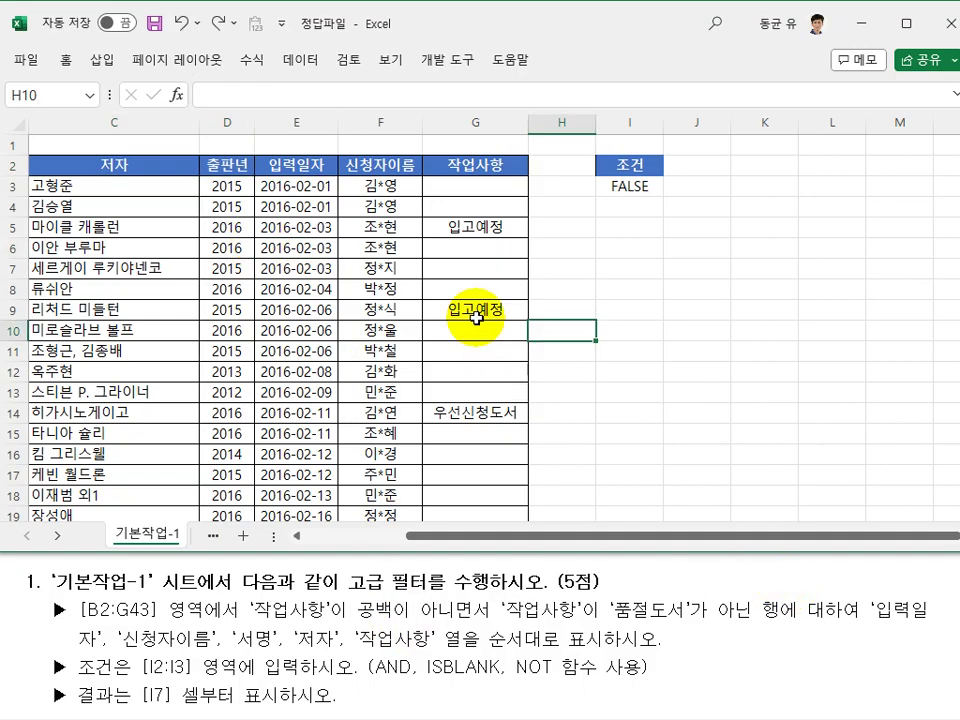
Copy the 입력일자 and 신청자이름 headers from E2:F2 to I7:J7
click(315, 168)
drag(300, 167, 375, 165)
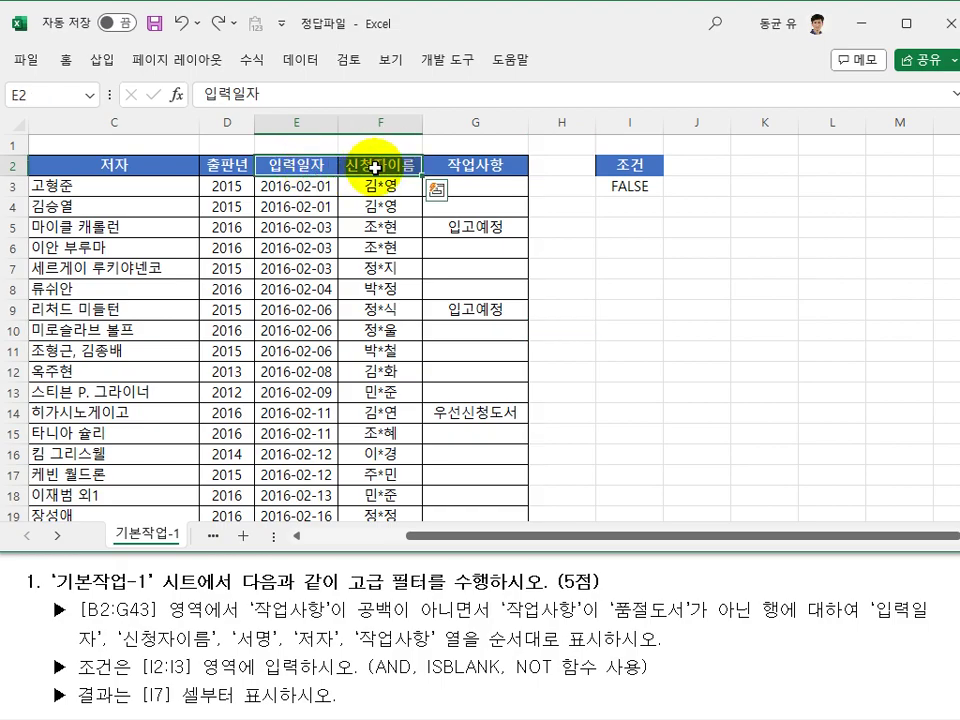
key(ctrl+c)
click(638, 267)
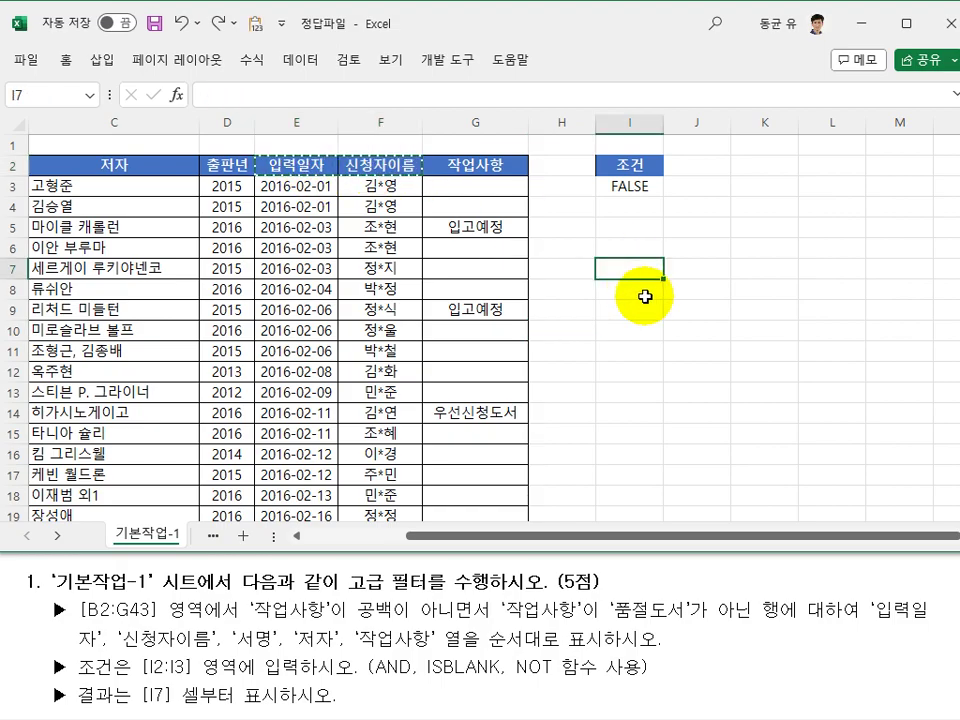
key(ctrl+v)
Copy the 서명 and 저자 headers from B2:C2 to K7:L7, beside the pasted output headers
click(641, 336)
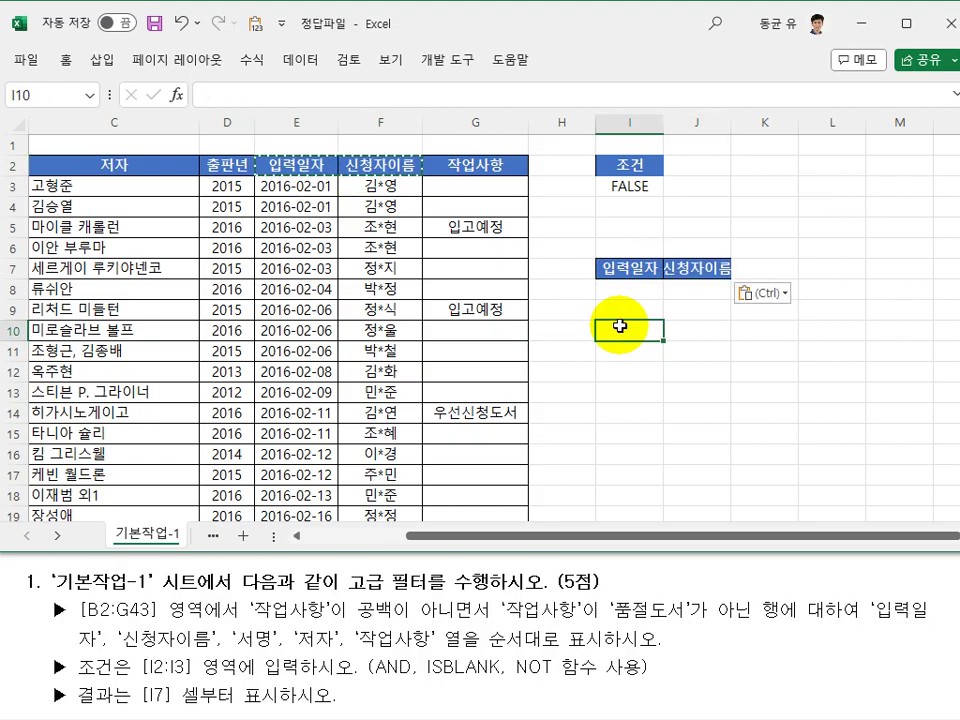
scroll(641, 336, left, 2)
click(641, 336)
drag(287, 162, 399, 156)
key(ctrl+c)
scroll(401, 160, right, 2)
click(765, 267)
key(ctrl+v)
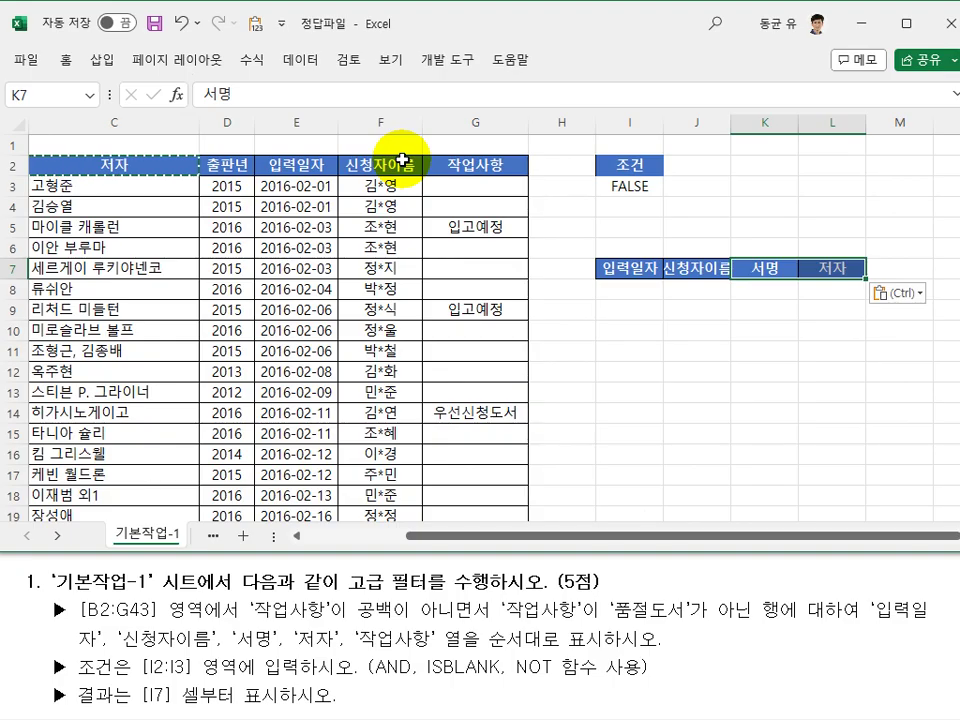
Copy the 작업사항 header from G2 to M7 to complete the output header row
click(482, 286)
click(470, 166)
key(ctrl+c)
click(912, 269)
key(Return)
click(765, 330)
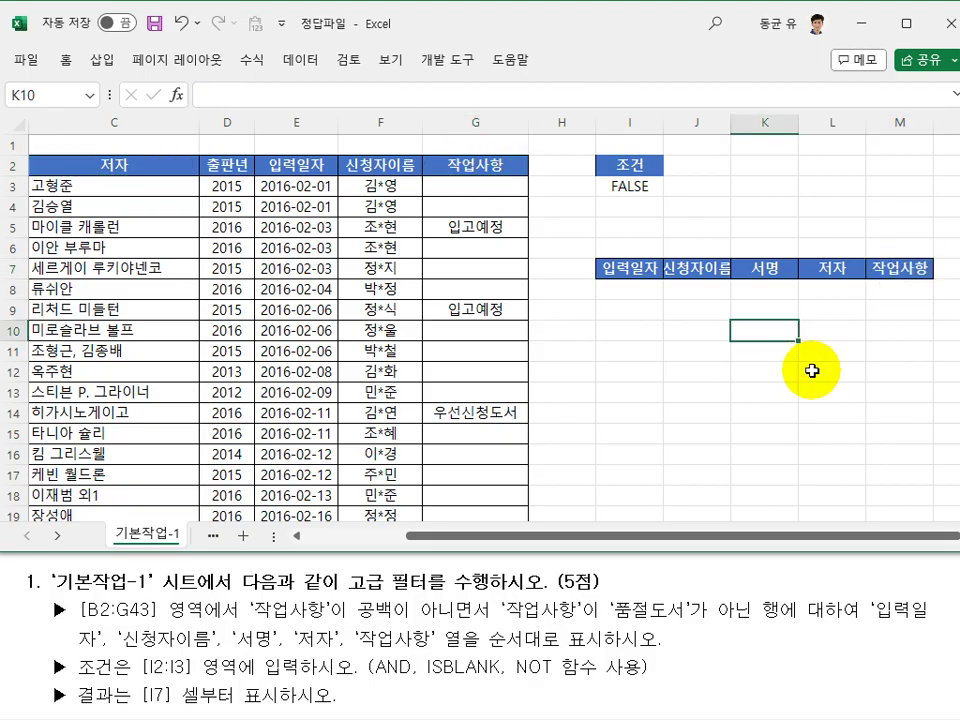
Start an advanced filter on the list B2:G43 and set it to copy the results to another location
click(454, 333)
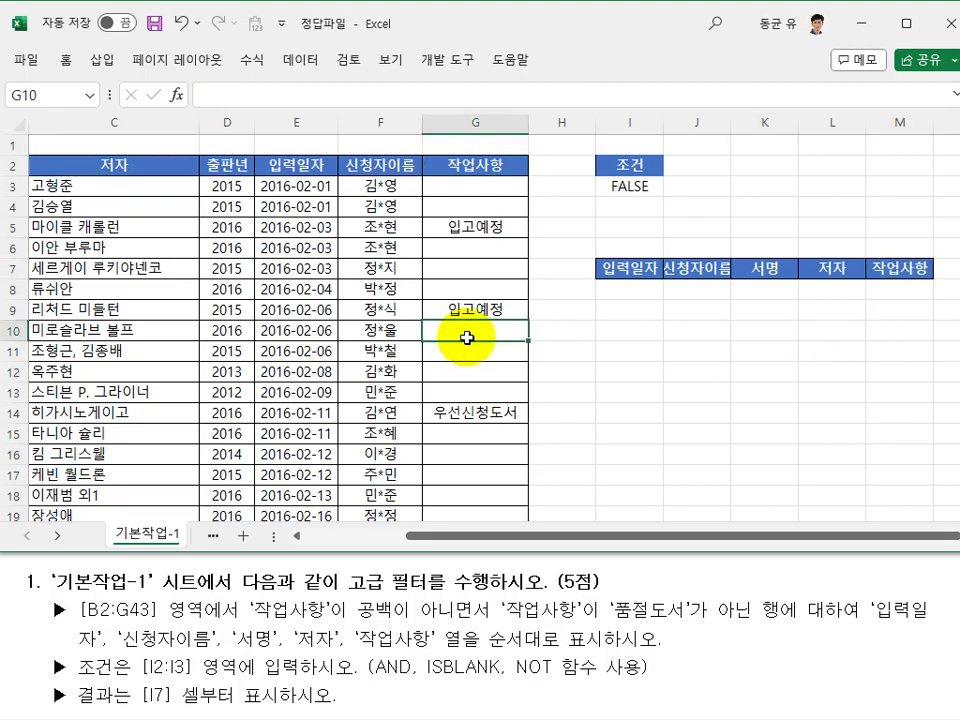
key(Left)
key(Left)
key(Left)
key(Left)
key(Left)
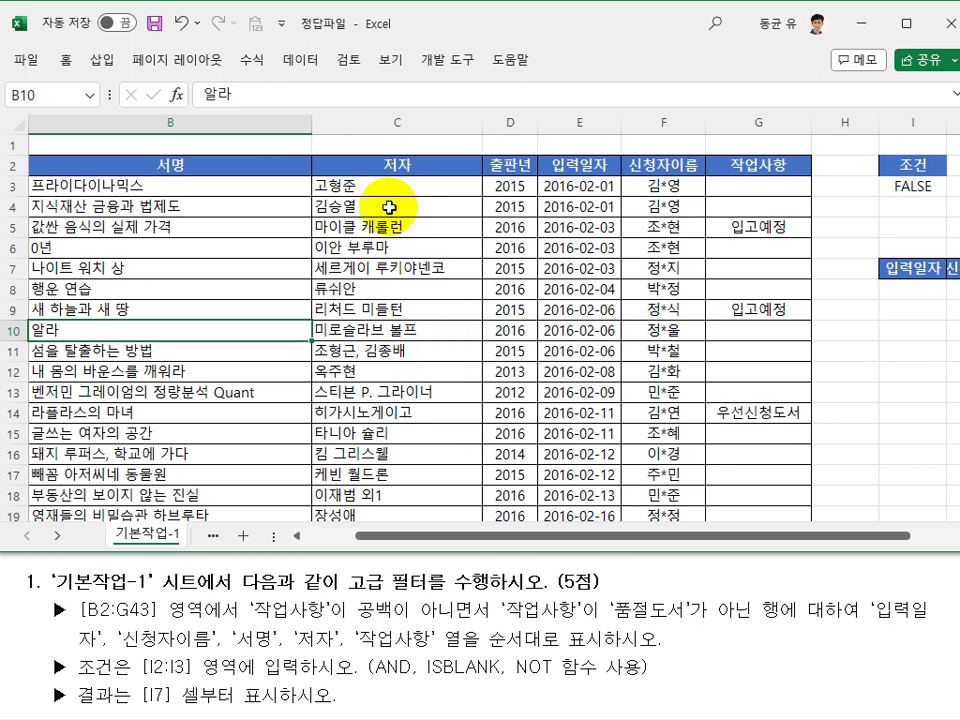
click(300, 59)
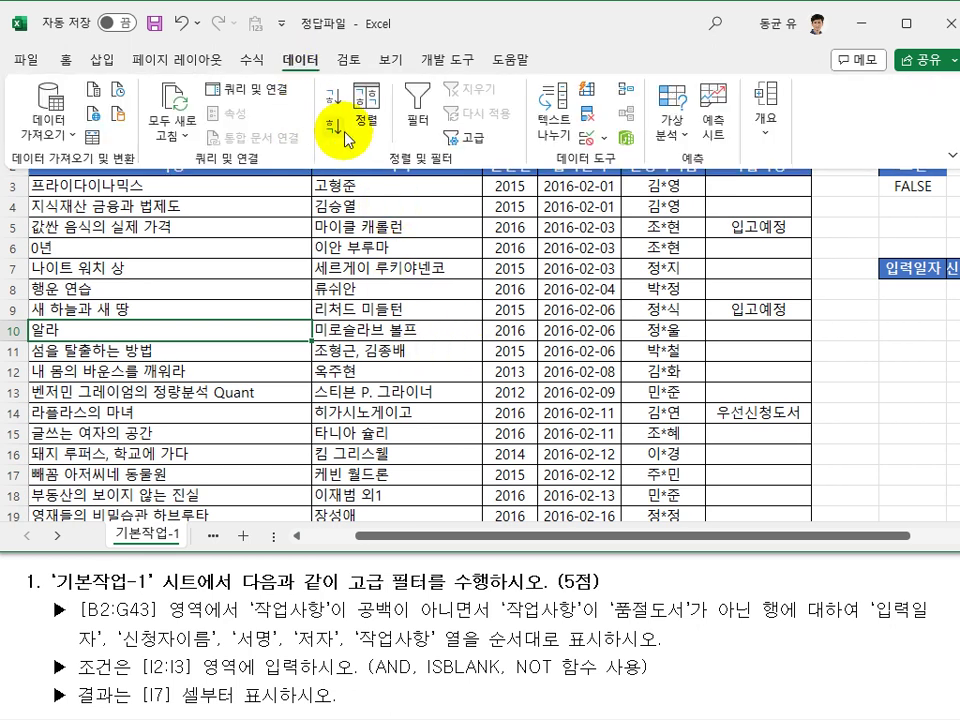
click(460, 140)
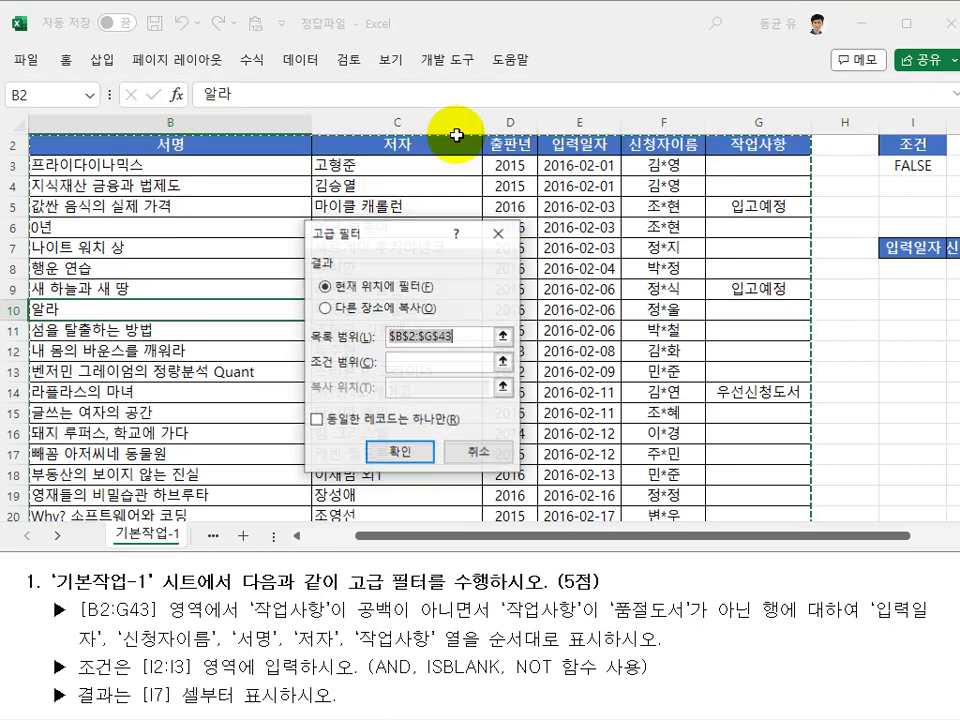
click(400, 310)
click(368, 336)
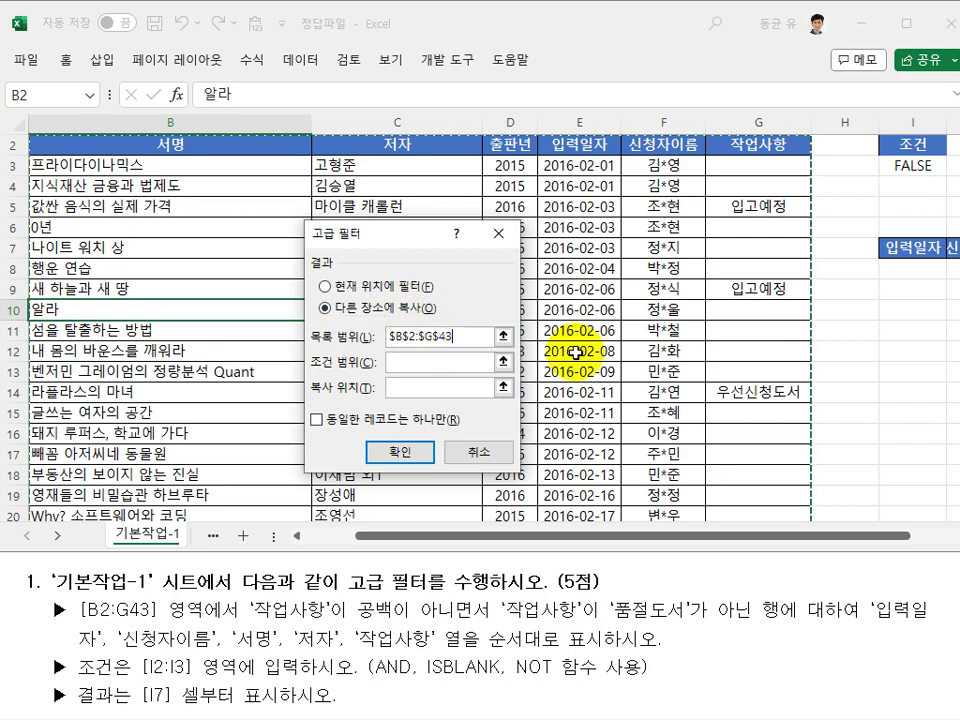
Set the criteria range to I2:I3 and the copy destination to I7:M7, and run the advanced filter
click(448, 362)
drag(905, 145, 904, 162)
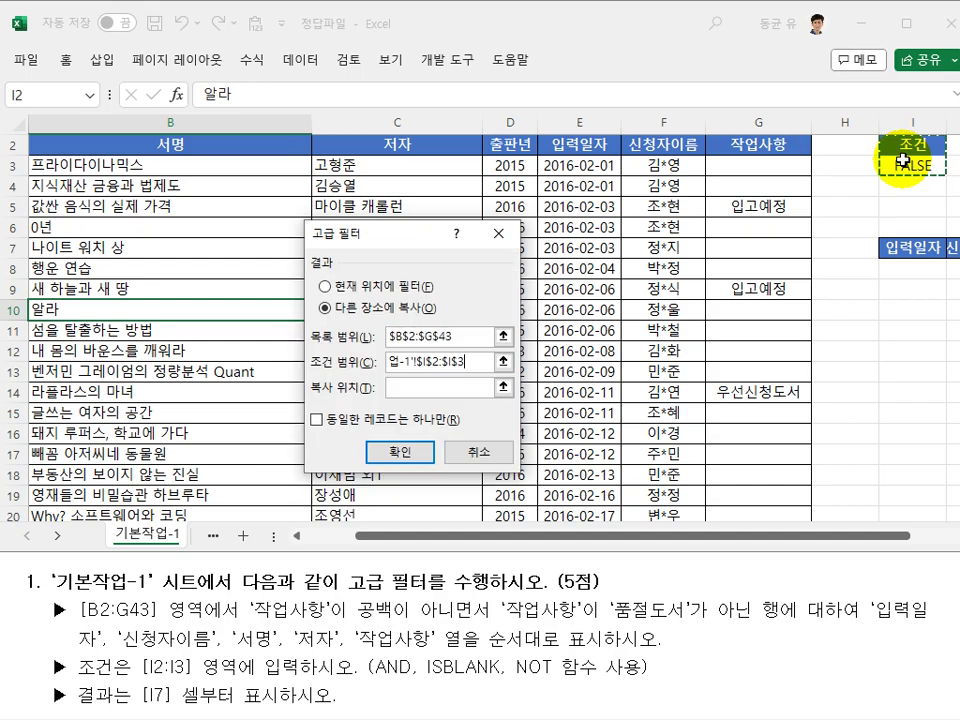
click(450, 386)
click(907, 248)
drag(907, 248, 681, 241)
drag(418, 242, 242, 154)
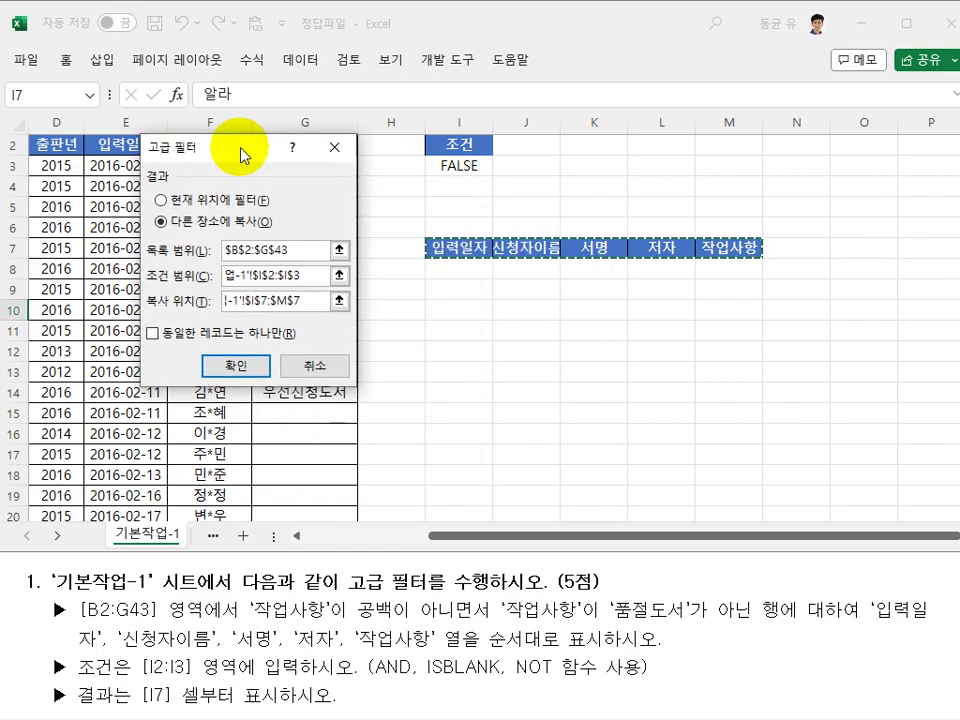
click(240, 365)
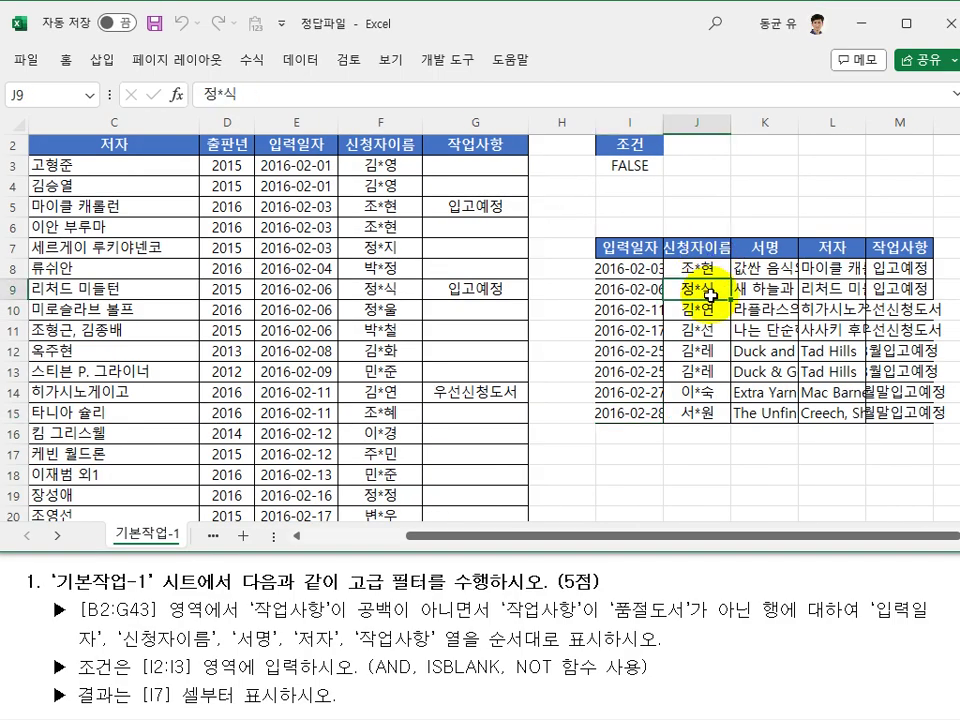
Autofit columns I, K, L and M to the filtered results
double_click(663, 122)
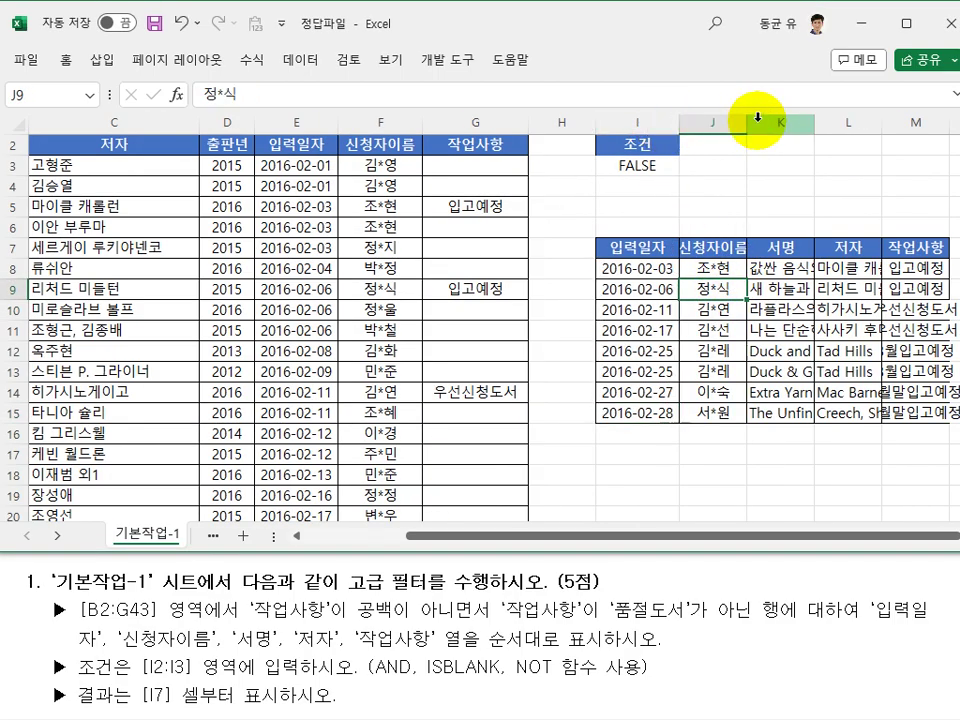
double_click(811, 122)
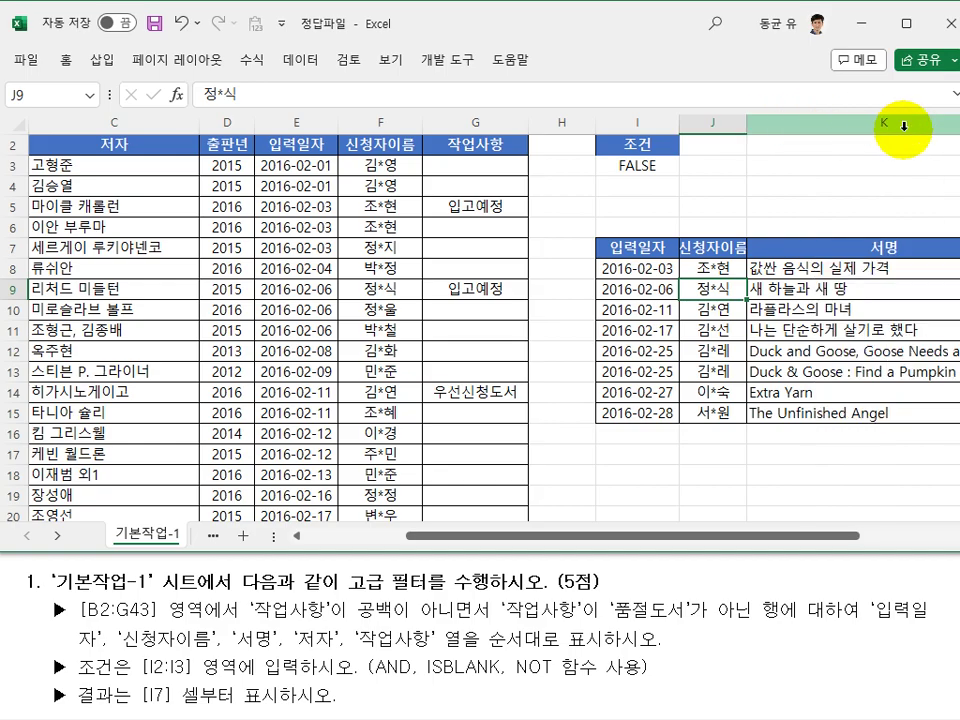
key(Right)
key(Right)
key(Right)
key(Right)
key(Right)
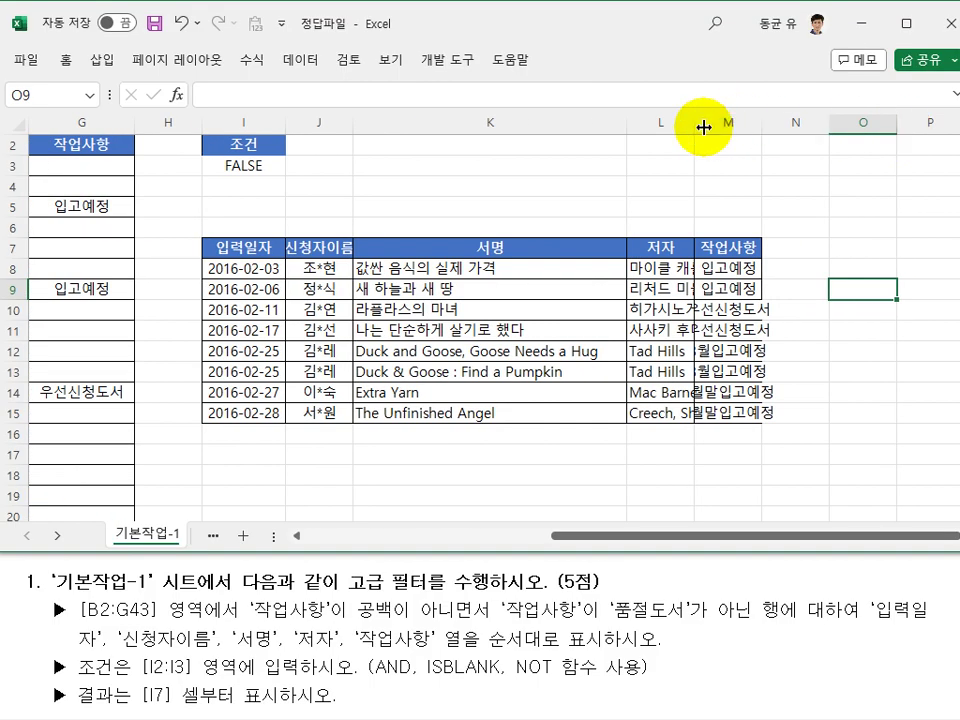
double_click(694, 122)
double_click(806, 122)
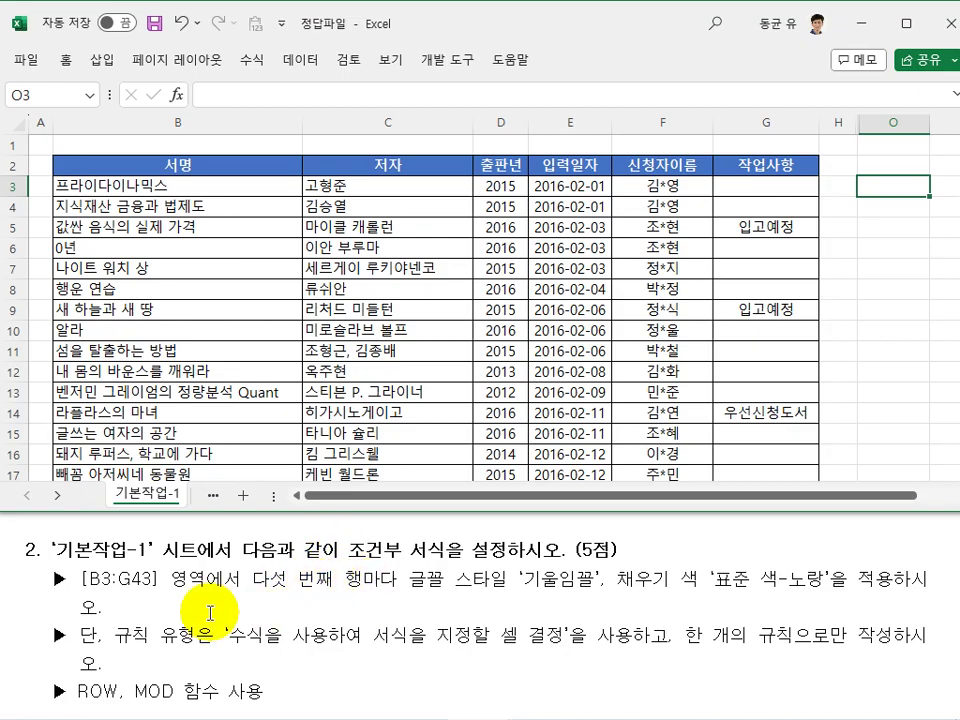
Enter =ROW(B3) in O3 and fill the formula down to O12
text(=)
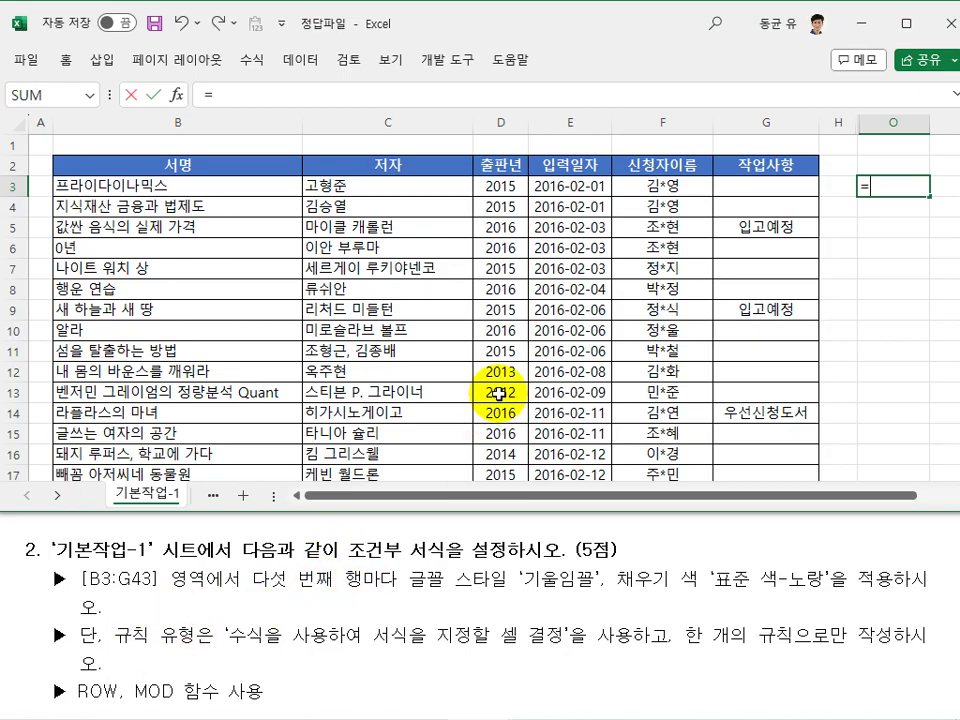
text(row()
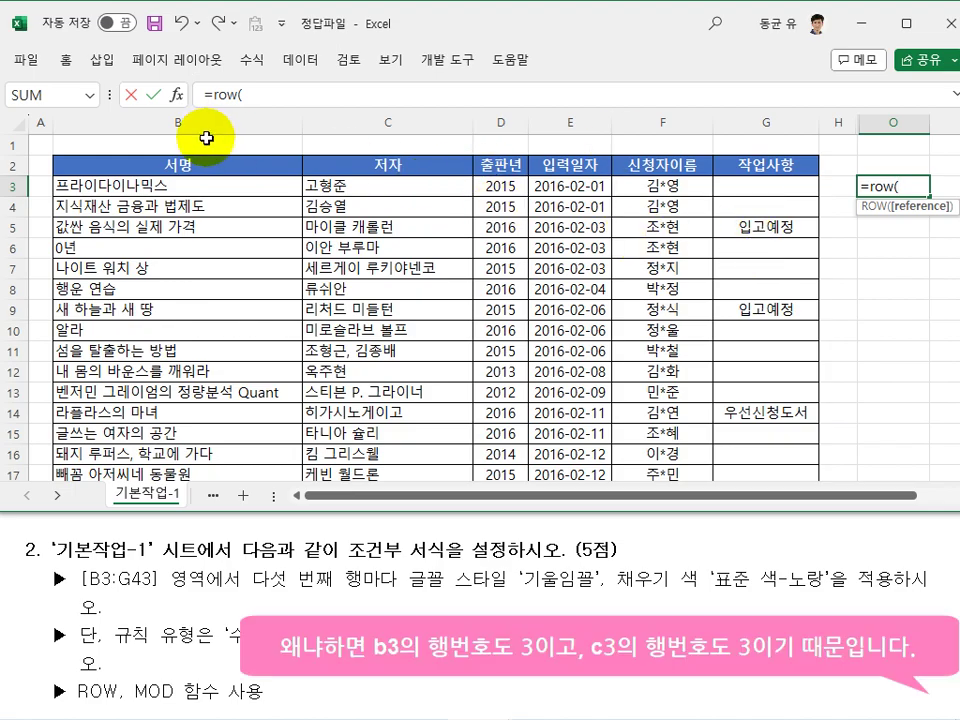
click(137, 183)
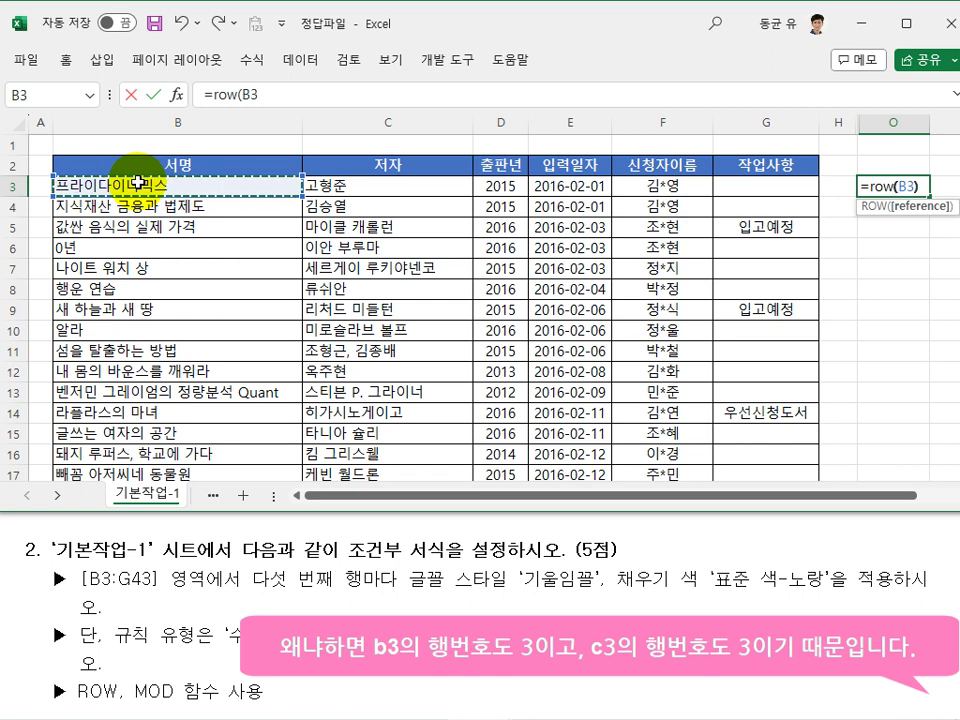
key(Return)
click(917, 192)
drag(924, 197, 926, 378)
click(868, 271)
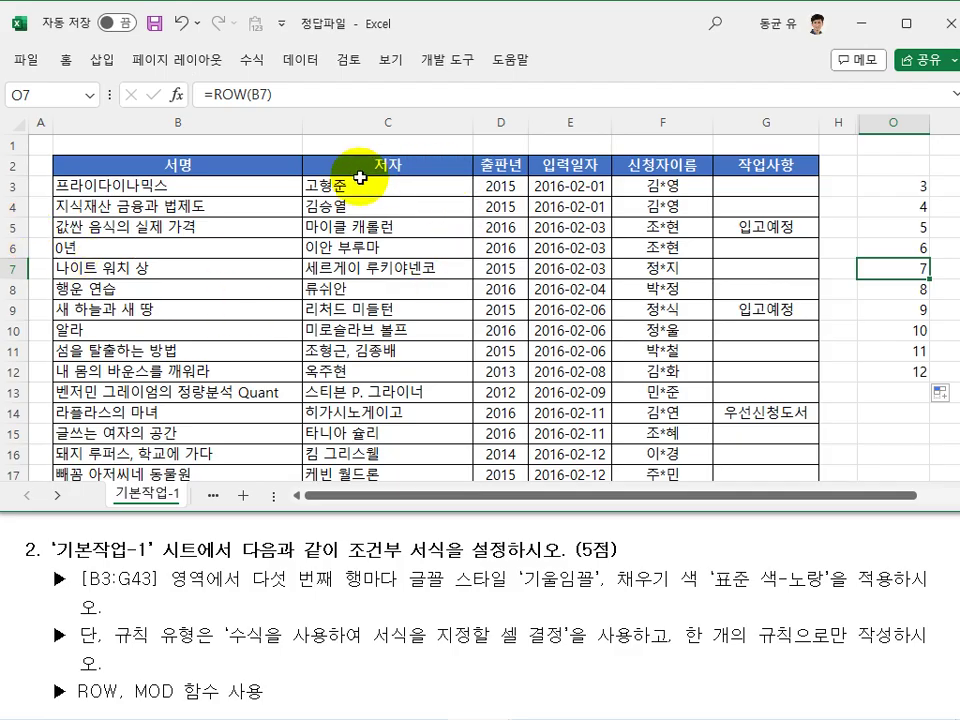
Examine how the records starting at B3 relate to the sheet's row numbers and the two rows above them
drag(58, 186, 722, 190)
drag(133, 206, 705, 230)
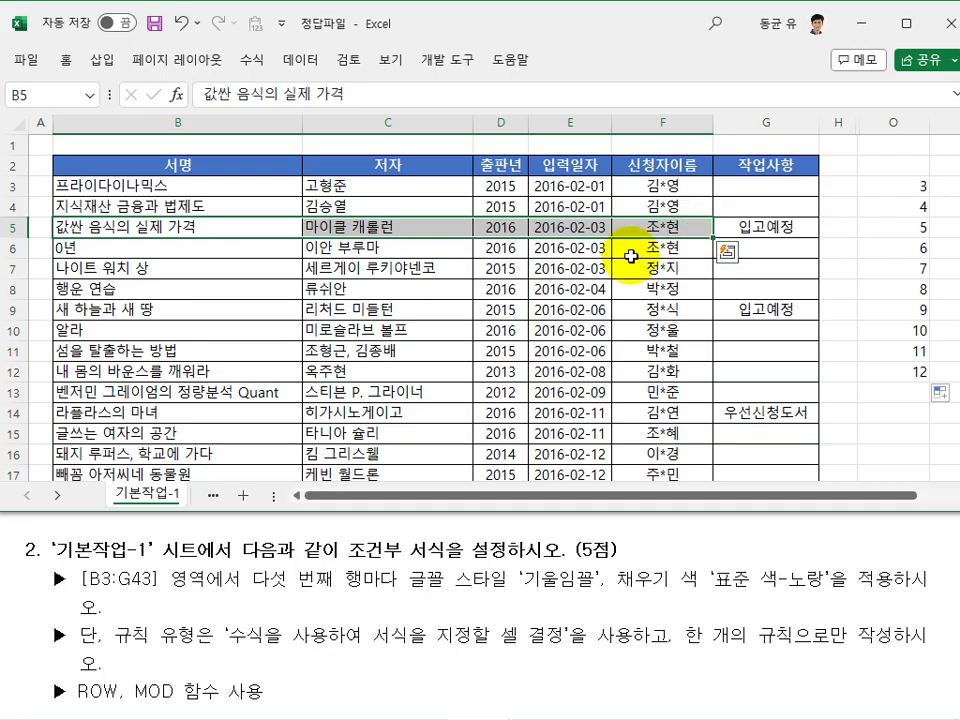
click(700, 285)
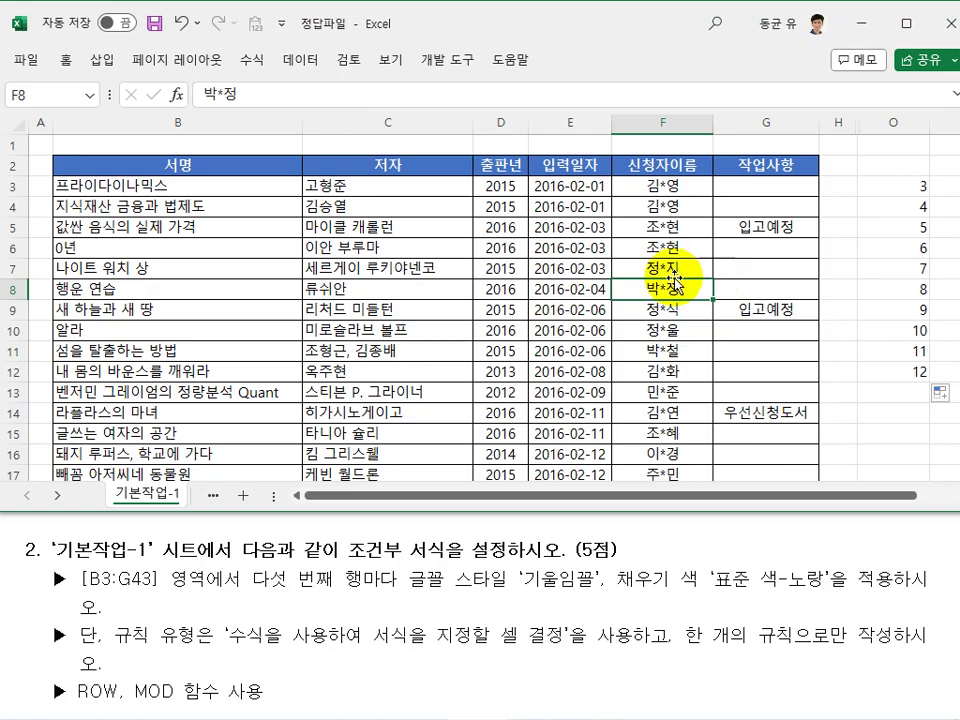
click(145, 146)
click(144, 184)
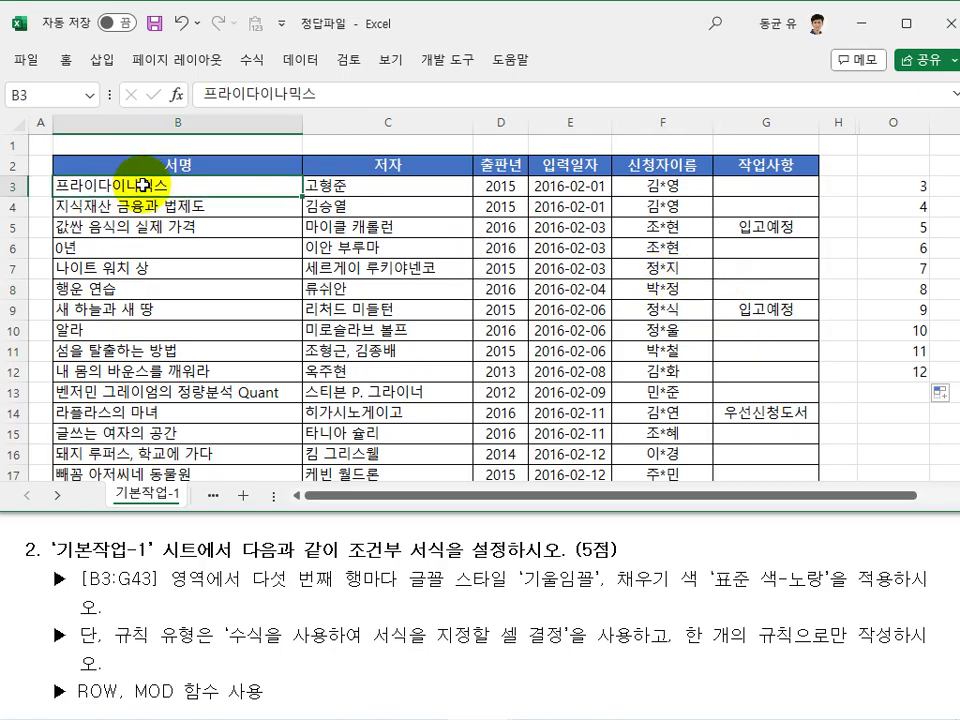
drag(17, 146, 26, 161)
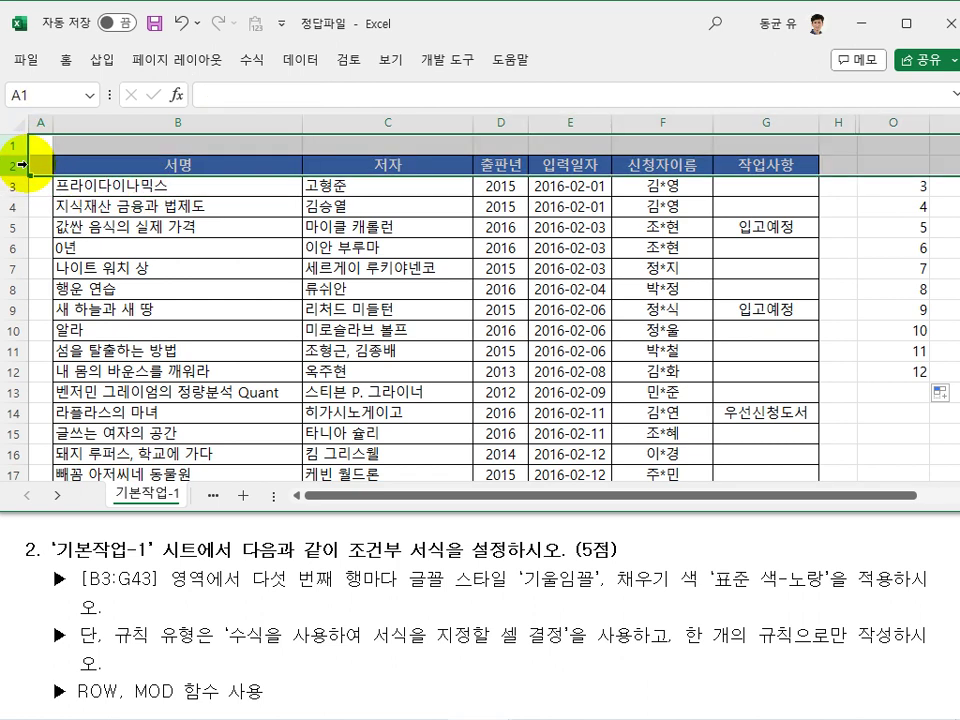
click(137, 206)
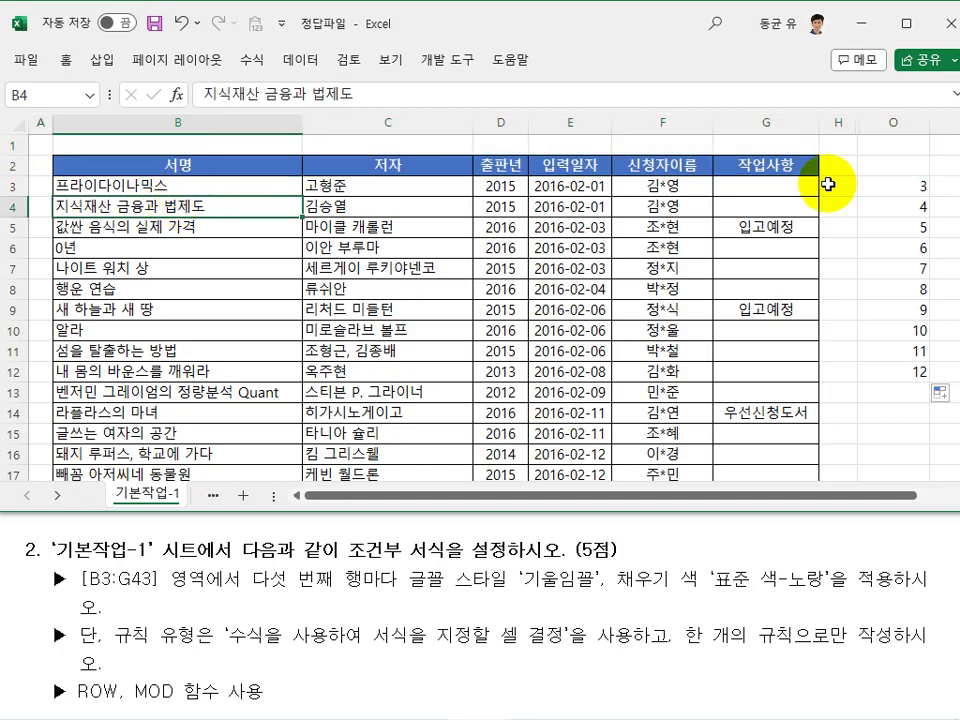
Change the O3 formula to =ROW(B3)-2 and fill it down to O15
click(909, 185)
click(430, 93)
text(-2)
key(Return)
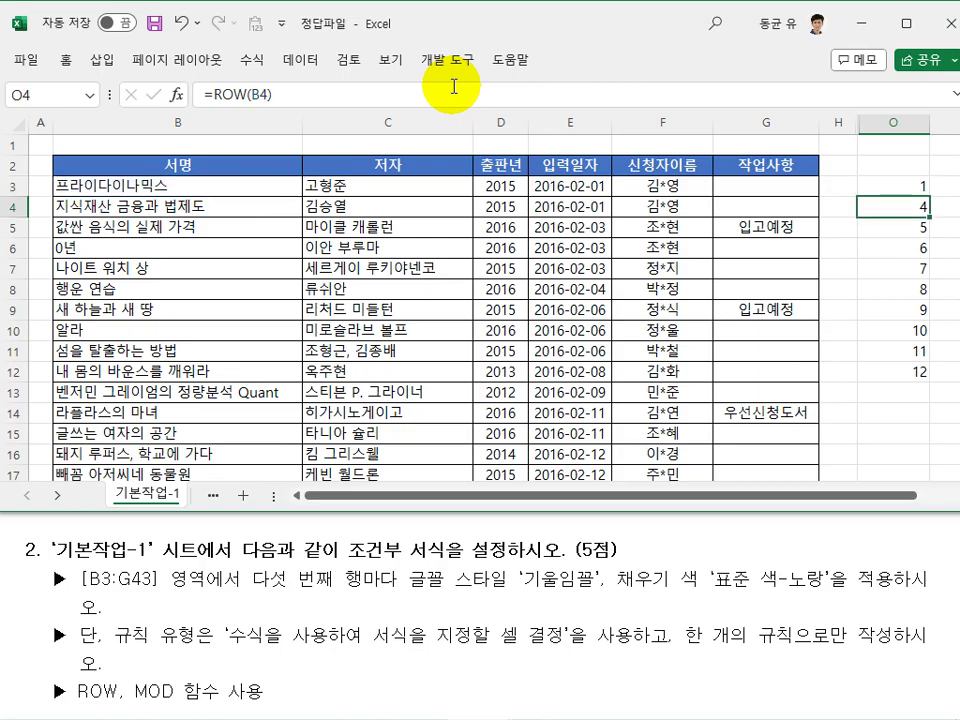
click(920, 186)
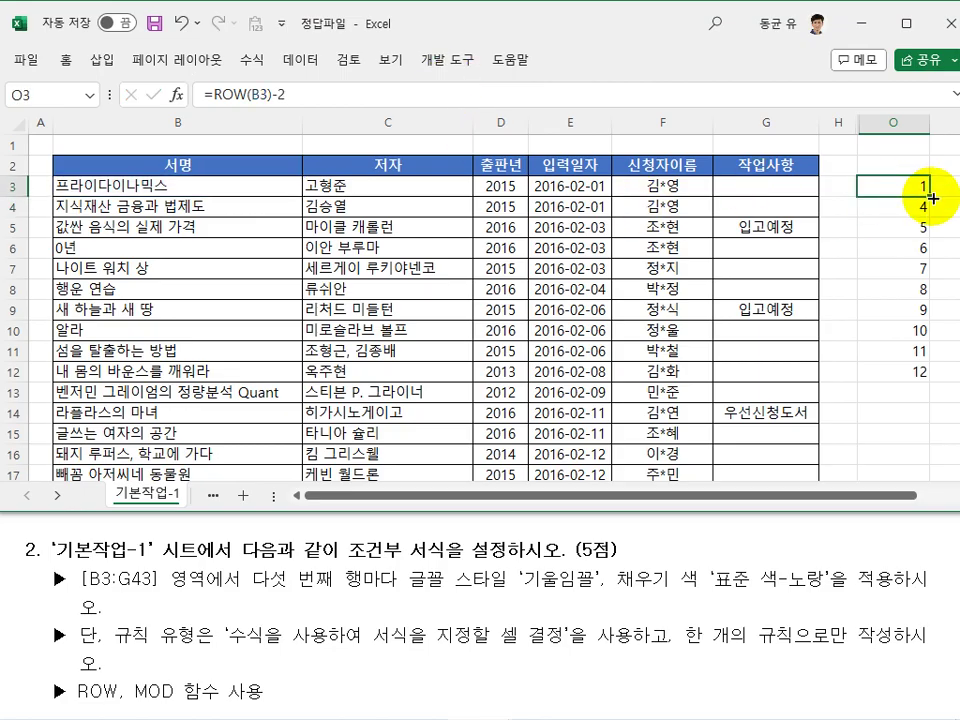
drag(931, 198, 925, 440)
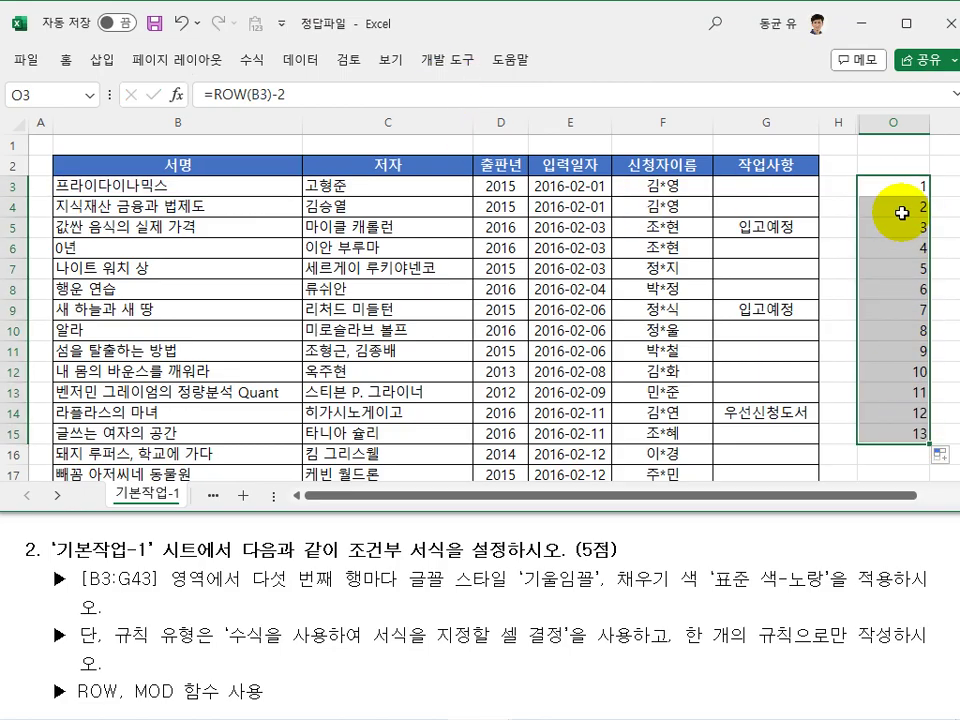
Check the row-number formulas for the fifth and tenth records in O7 and O12, and return to O3
click(896, 368)
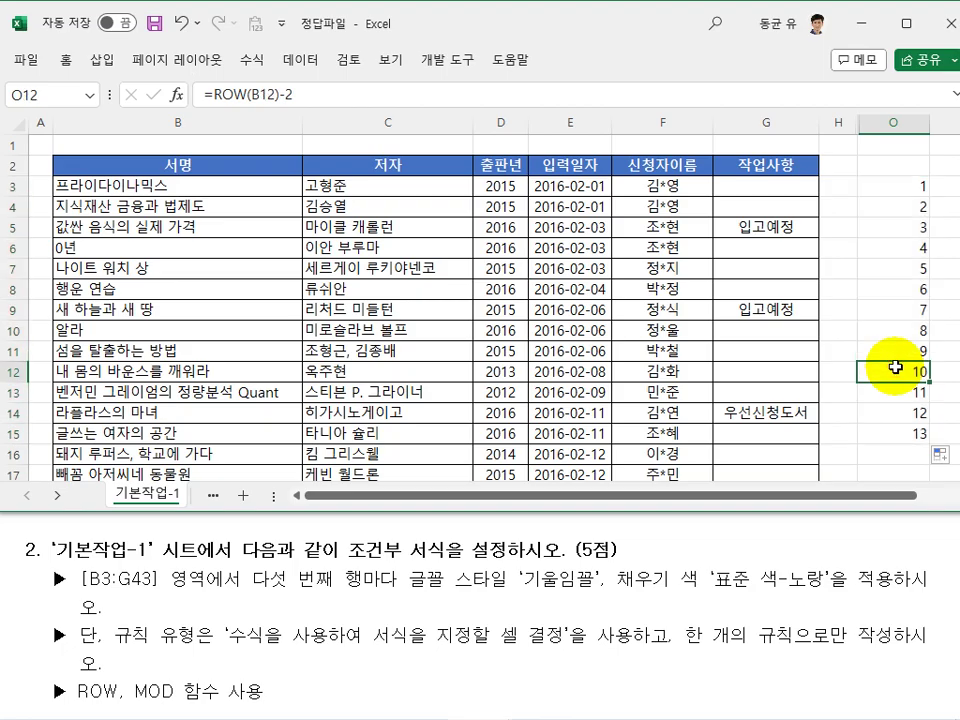
click(885, 267)
click(905, 372)
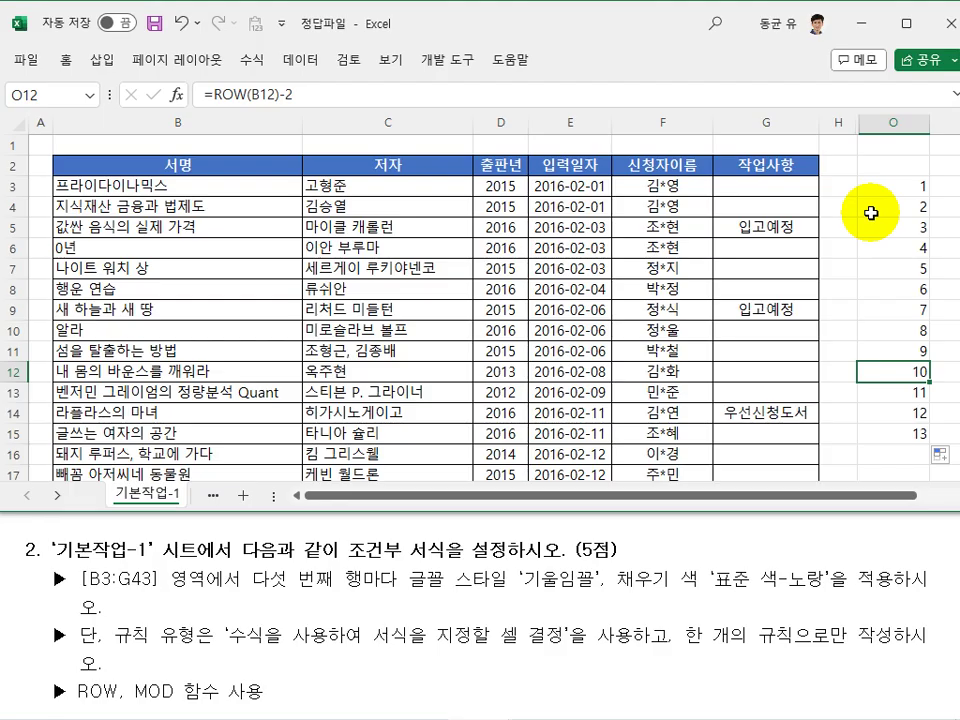
click(890, 187)
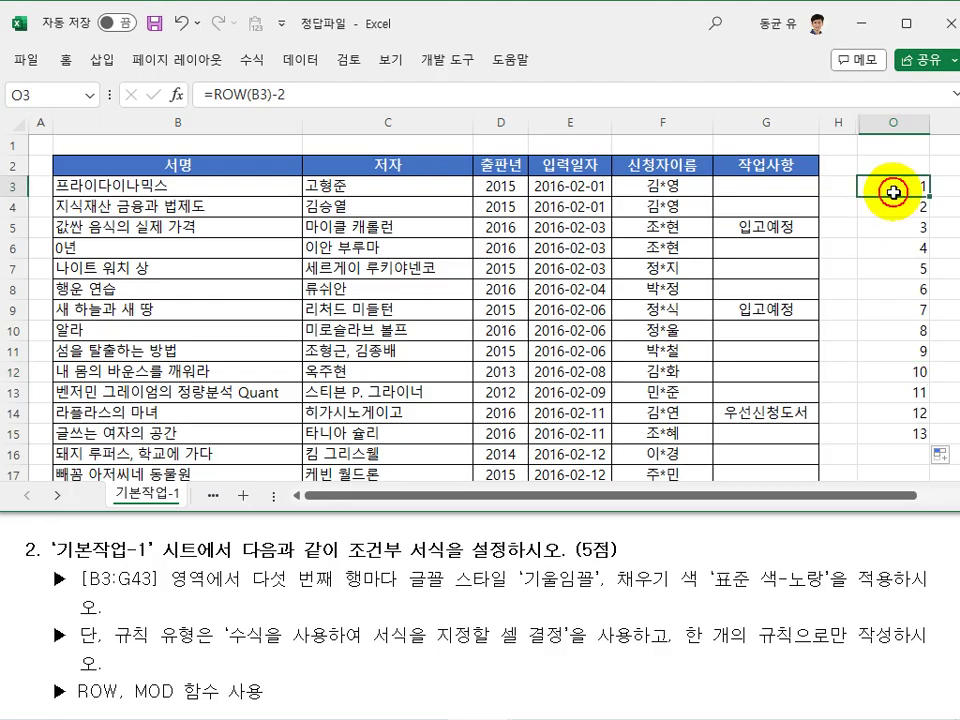
Change the O3 formula to =MOD(ROW(B3)-2,5), fill it down to O17, and check the fifth and tenth records
click(214, 96)
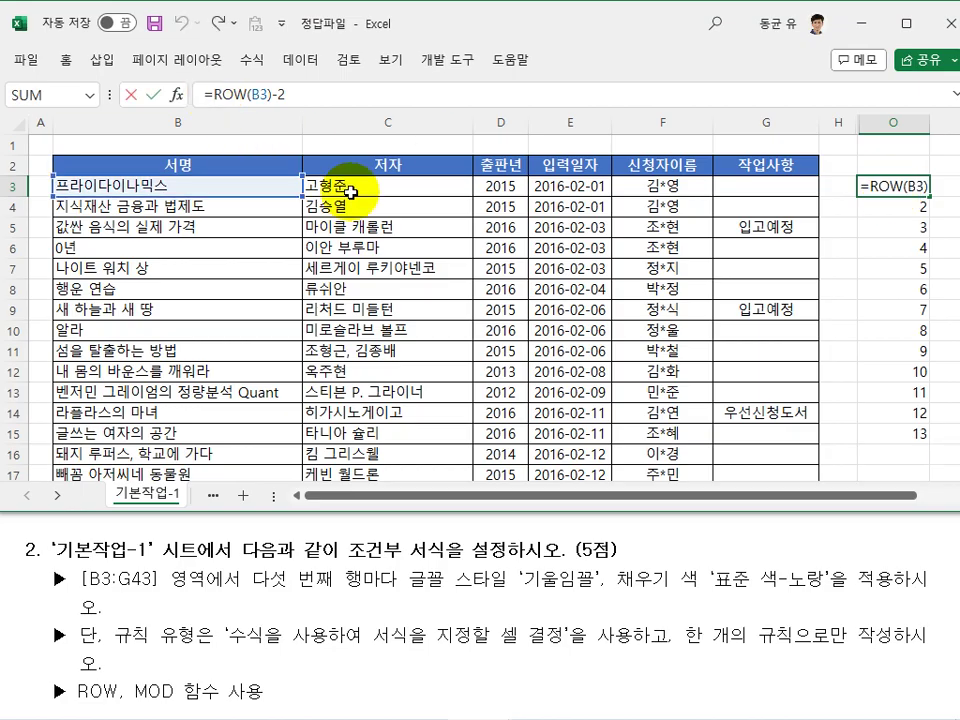
text(mod)
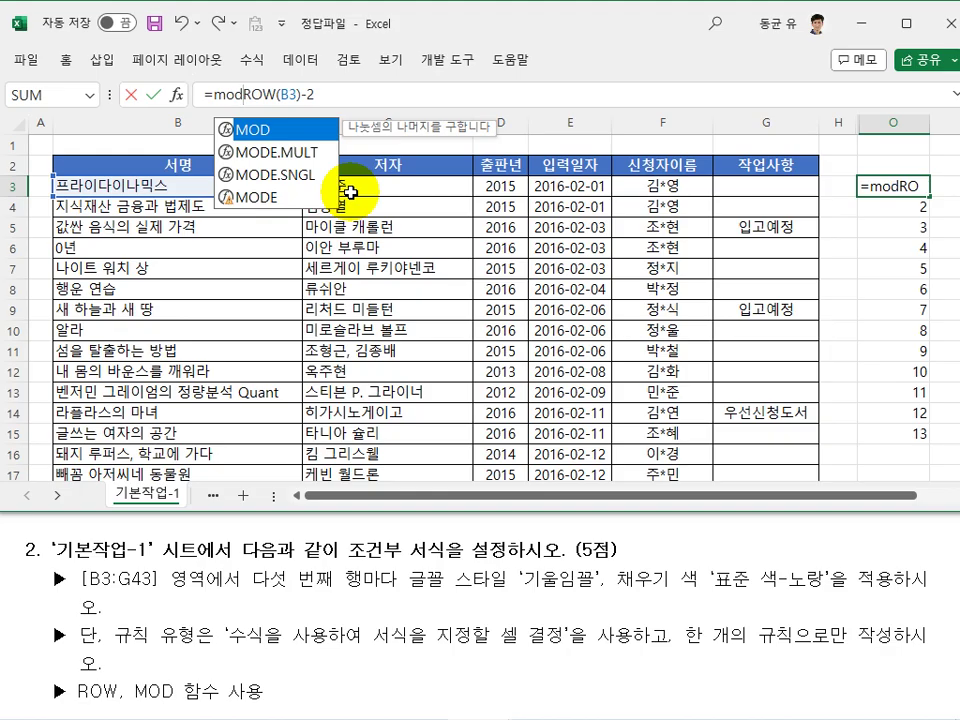
text(()
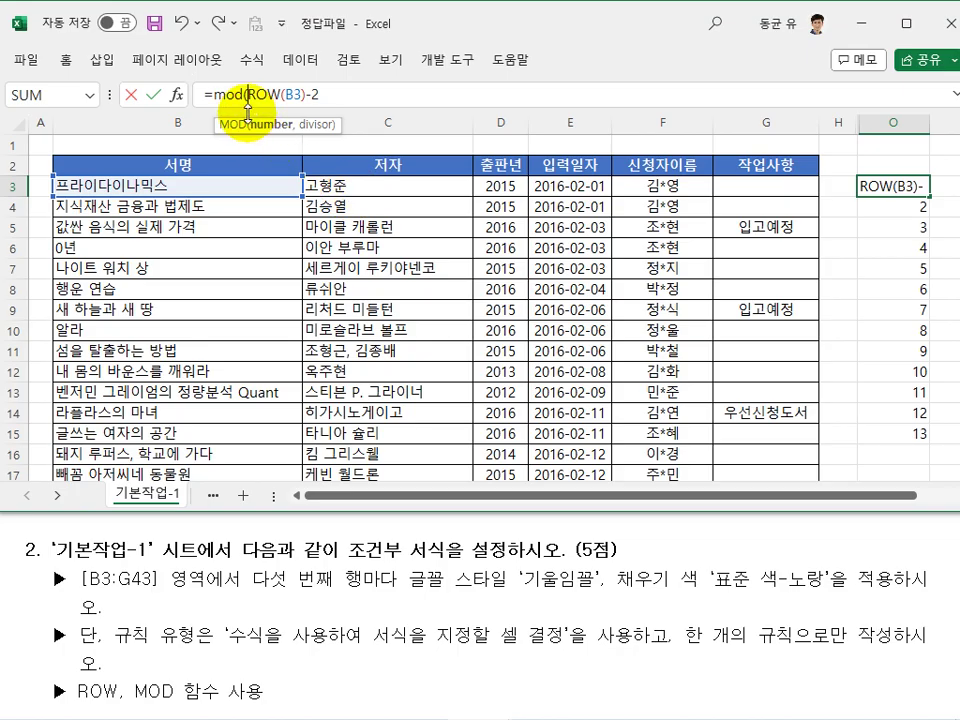
click(333, 91)
text(,)
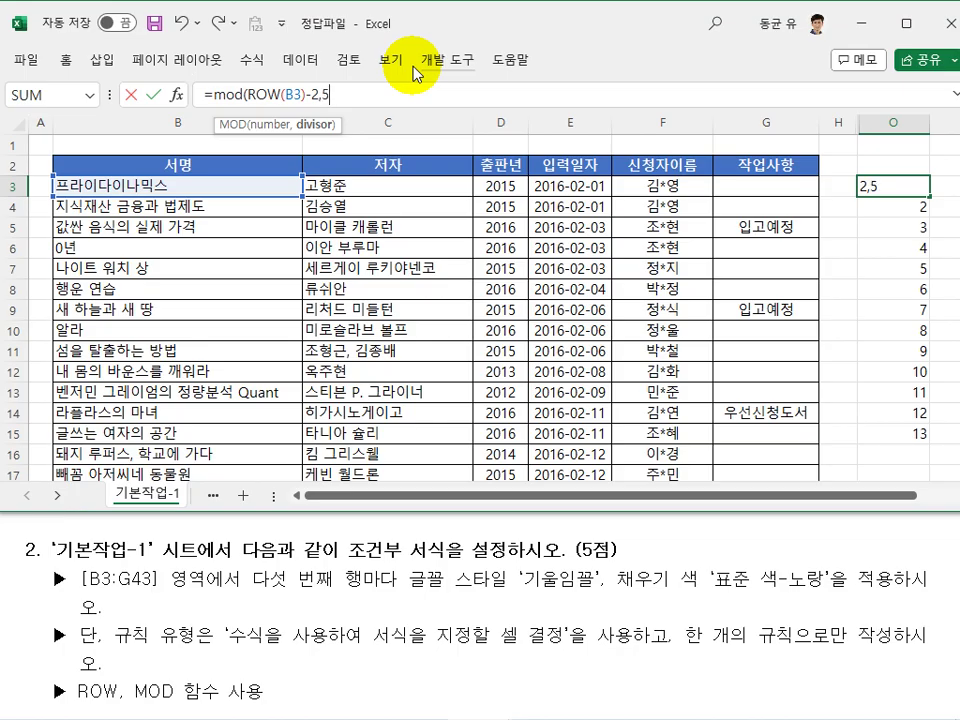
text(5))
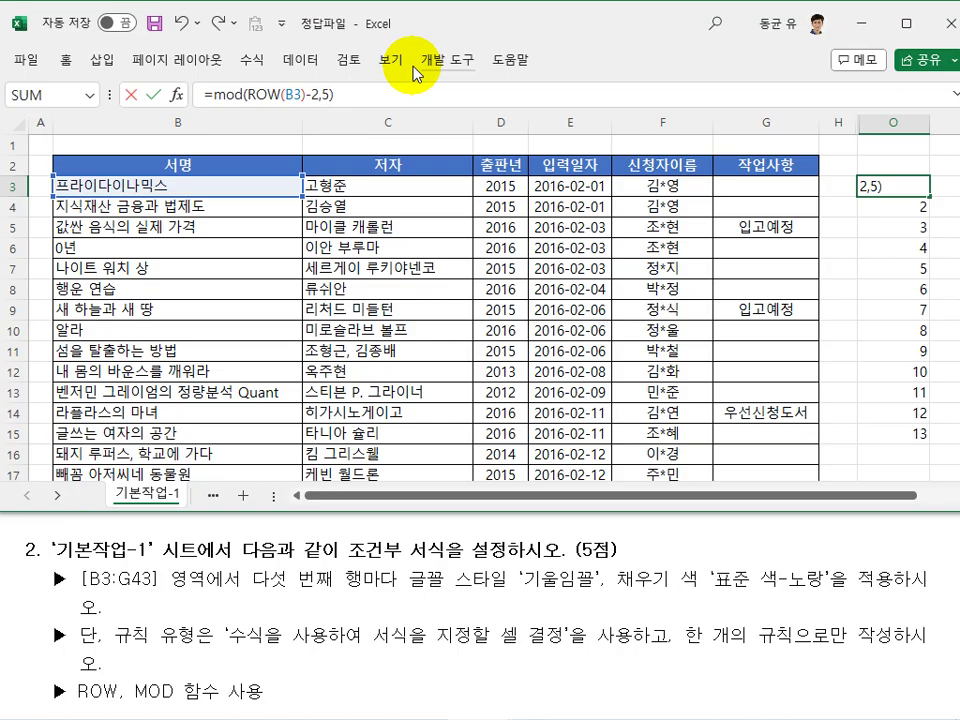
key(Return)
click(922, 187)
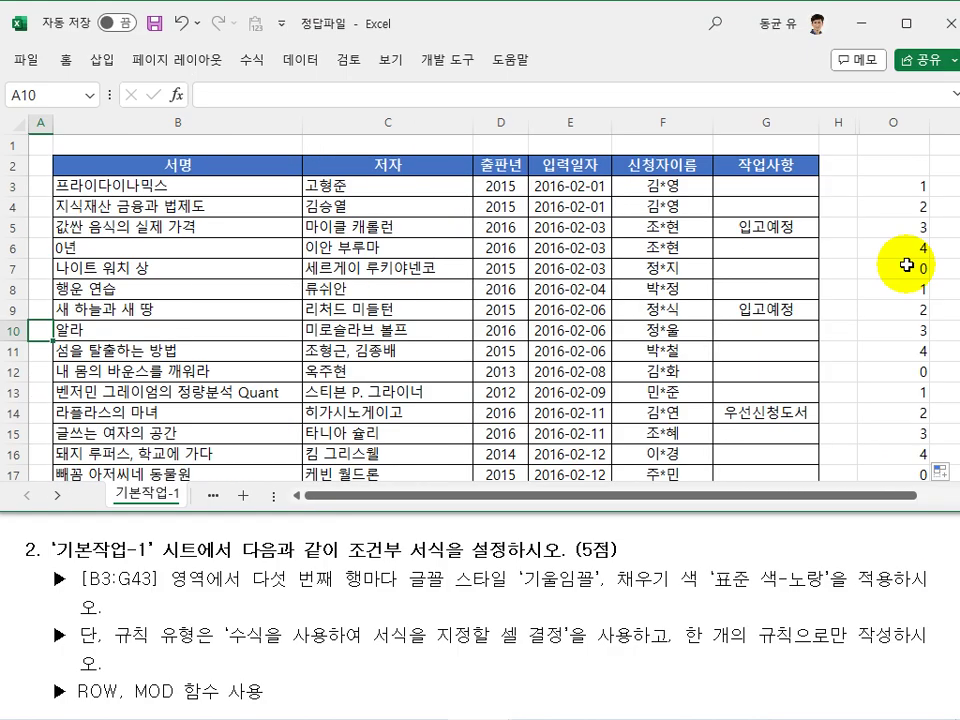
click(907, 266)
click(893, 371)
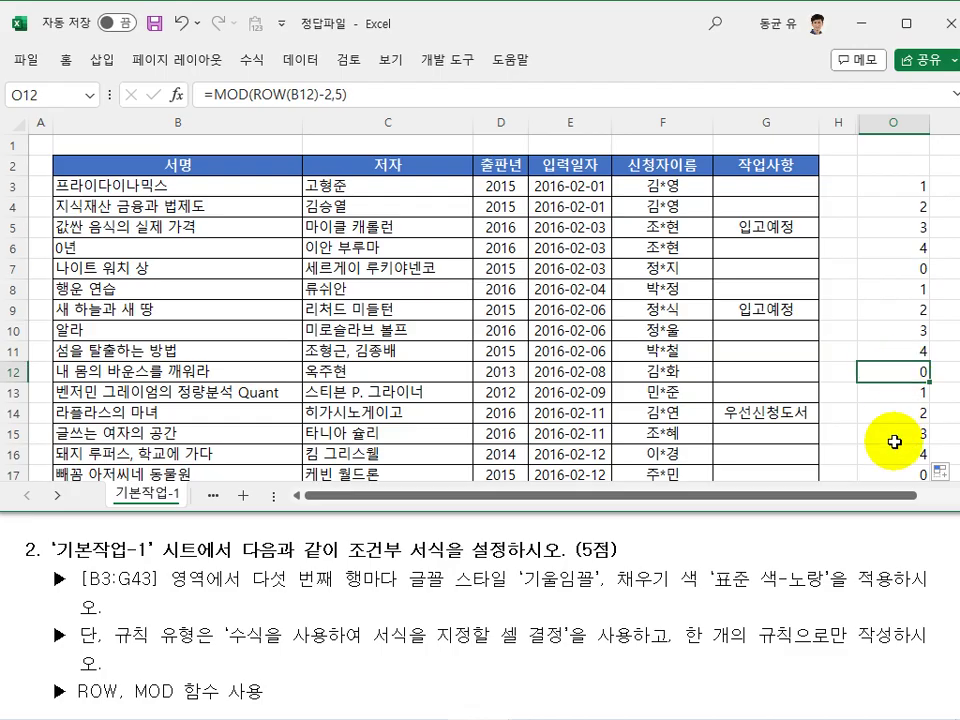
Extend the O3 formula to =MOD(ROW(B3)-2,5)=0 and fill it down to O17
click(896, 187)
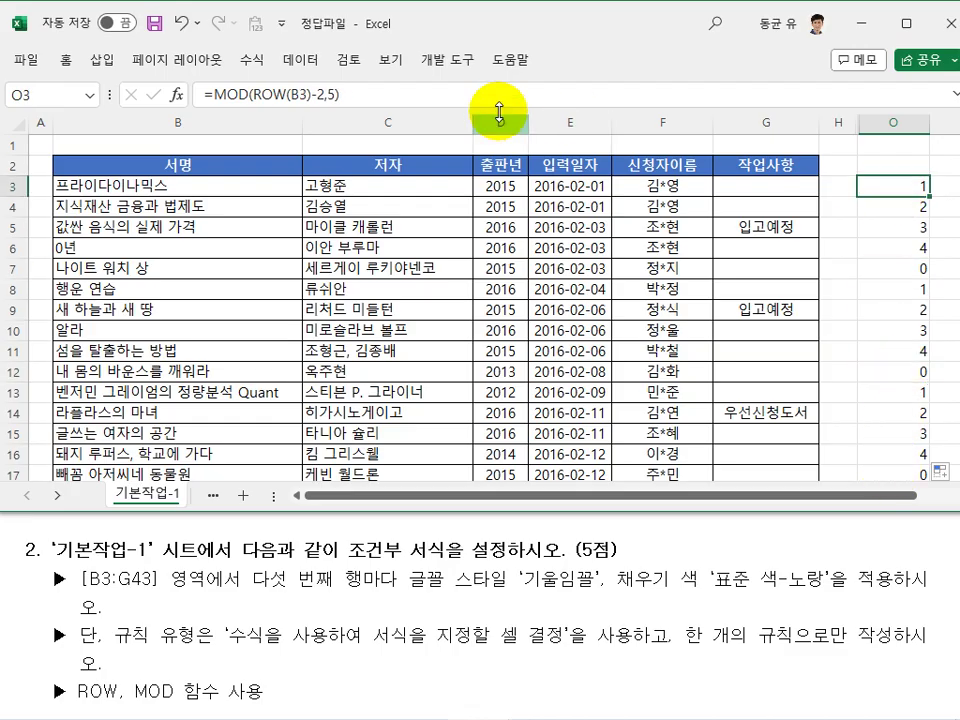
click(443, 91)
text(=)
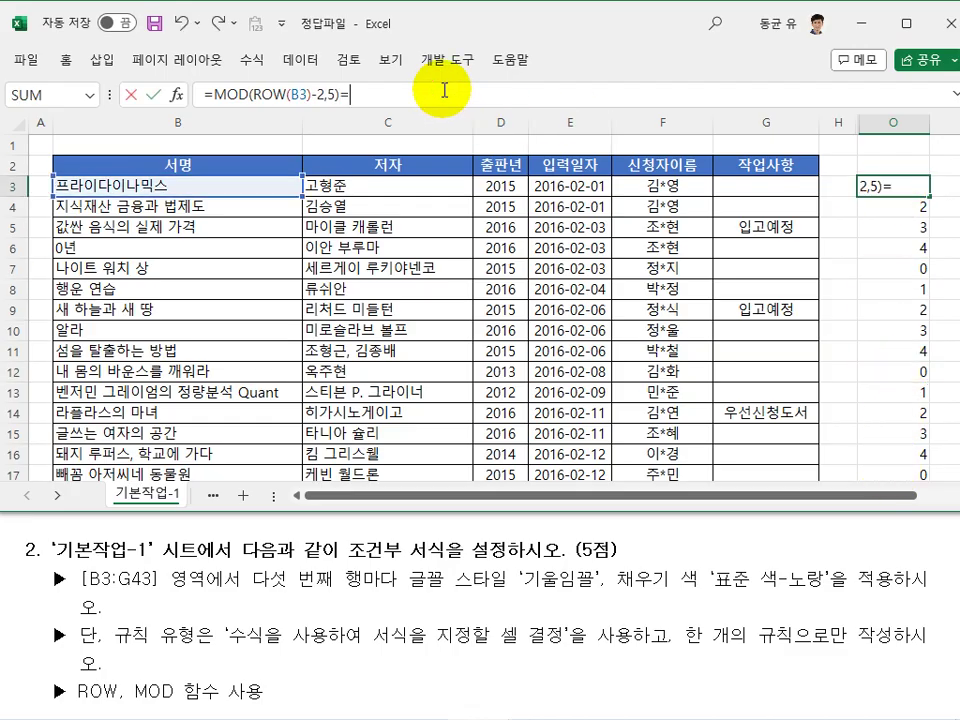
text(0)
key(Return)
click(924, 191)
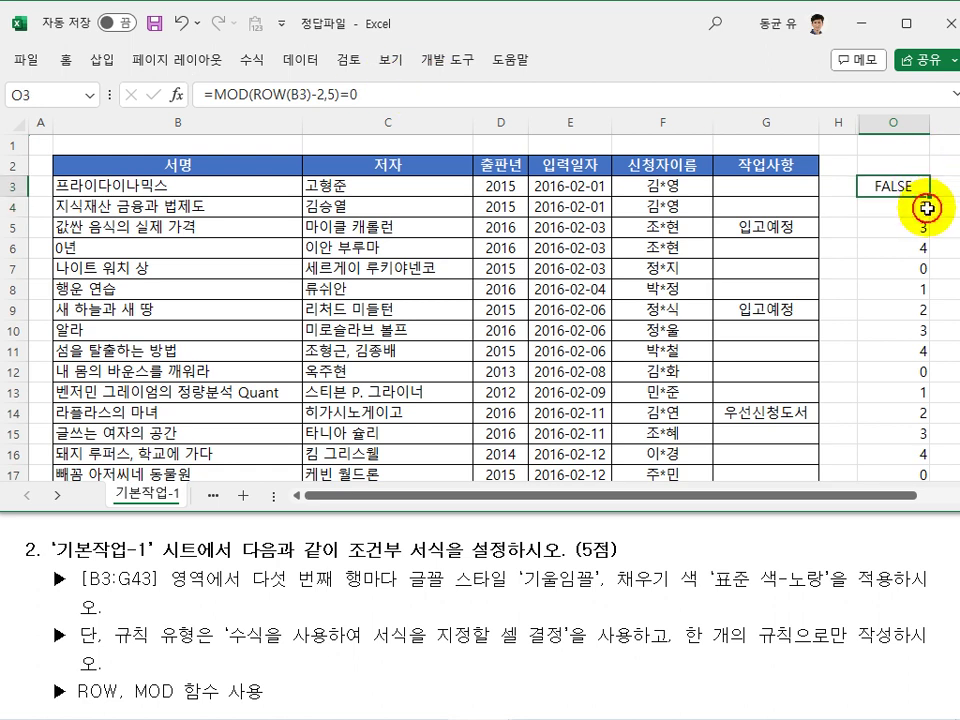
double_click(927, 199)
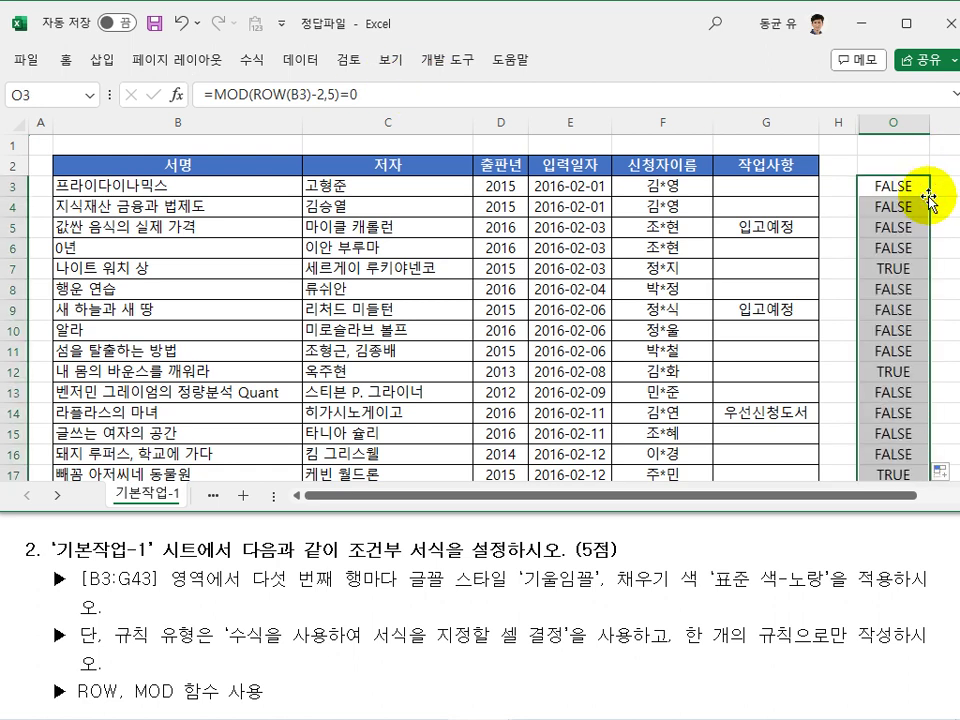
Check the logical results for the fifth and tenth records in O7 and O12, and review the complete O3 formula
click(908, 270)
click(898, 368)
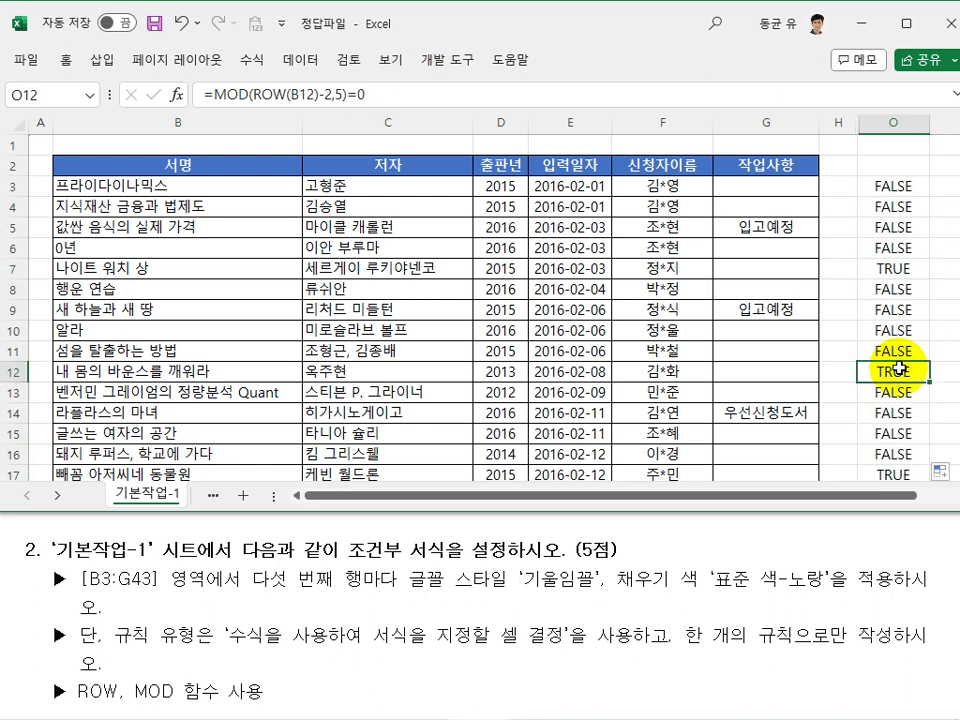
click(870, 304)
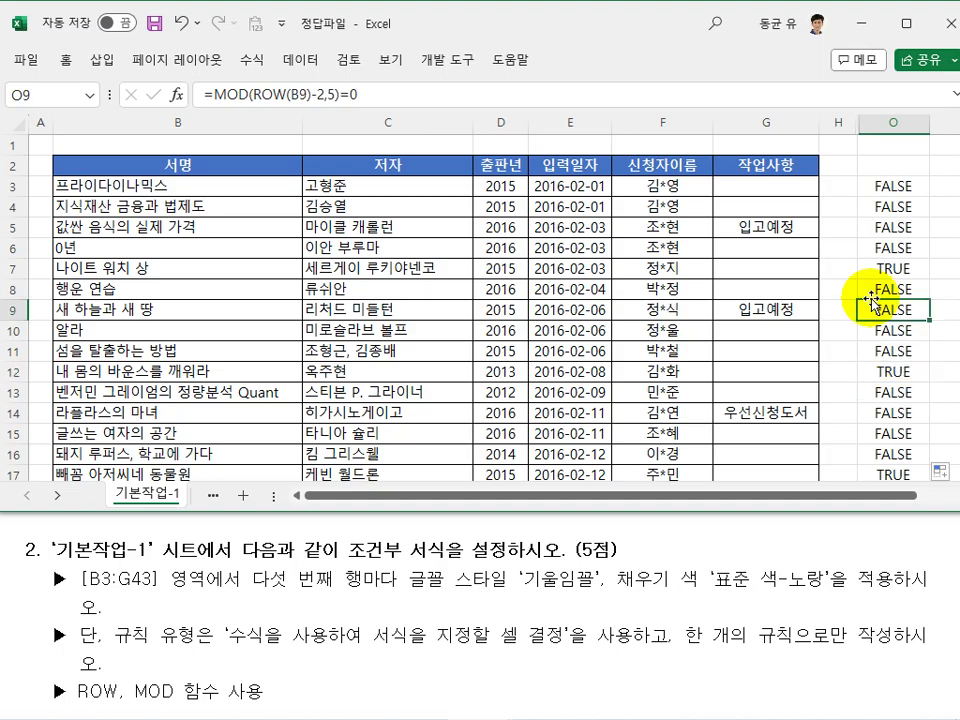
click(893, 186)
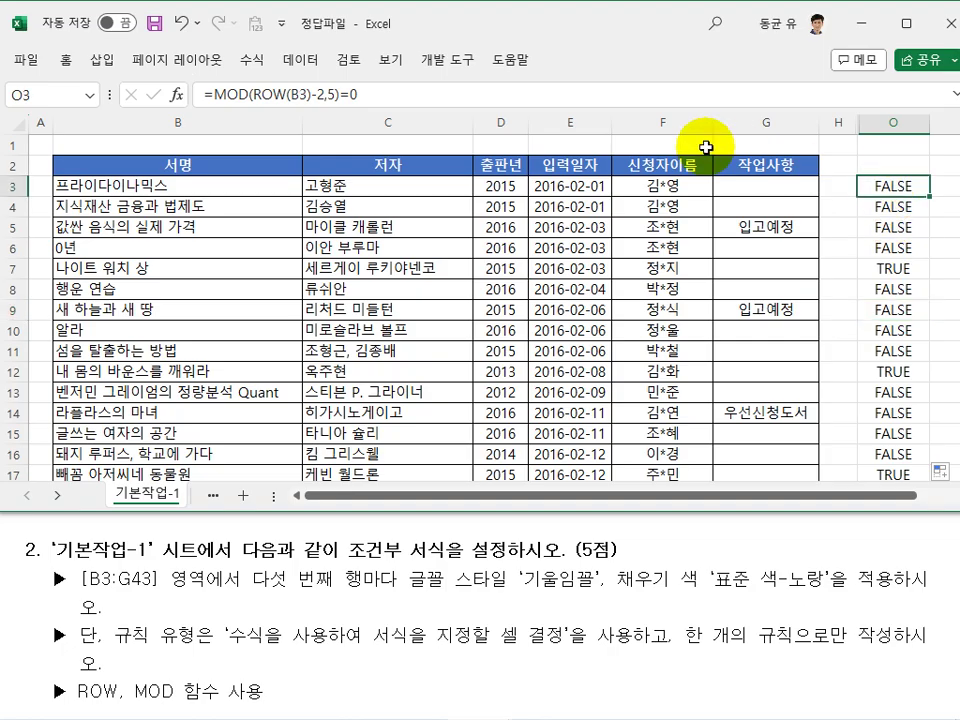
drag(407, 97, 217, 100)
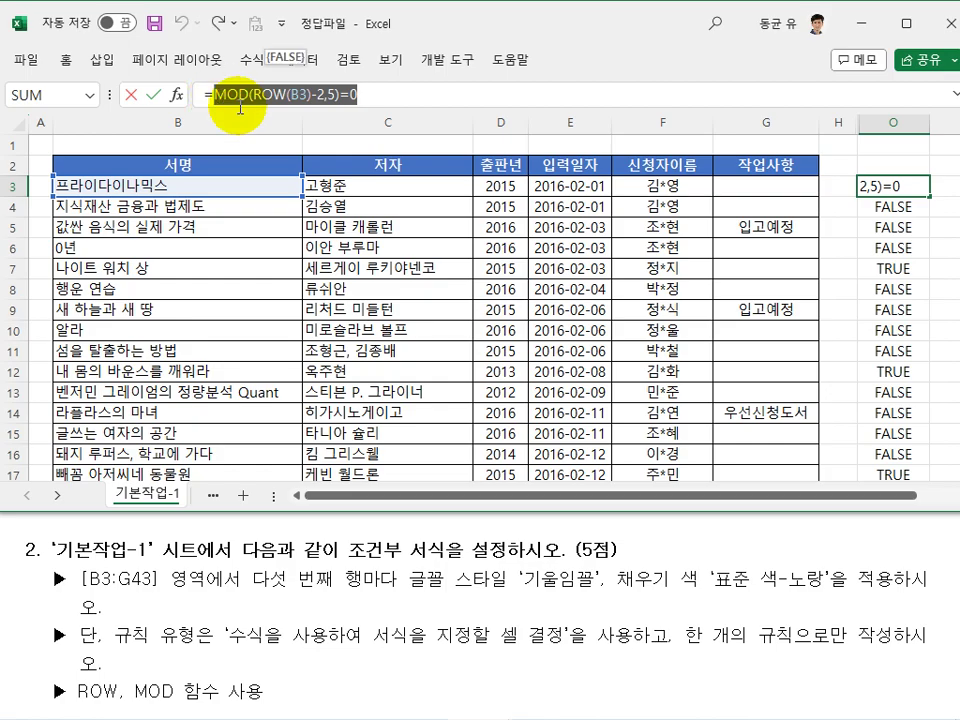
key(Escape)
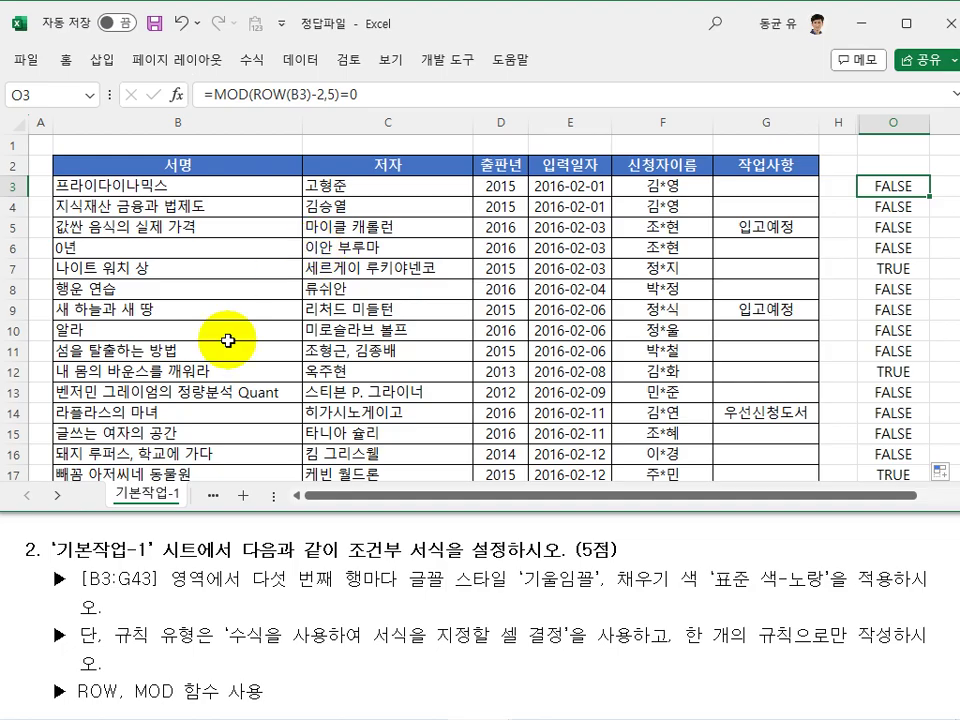
Create a formula-based conditional formatting rule for B3:G43 with =MOD(ROW($B3)-2,5)=0 as its condition
drag(104, 185, 751, 428)
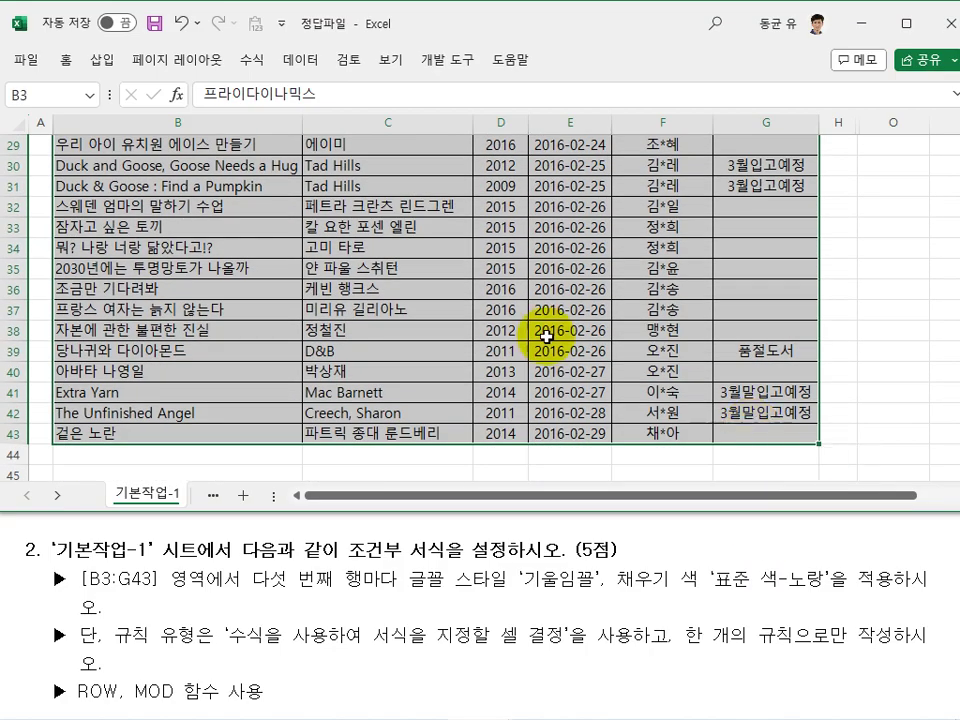
scroll(500, 320, up, 10)
click(65, 60)
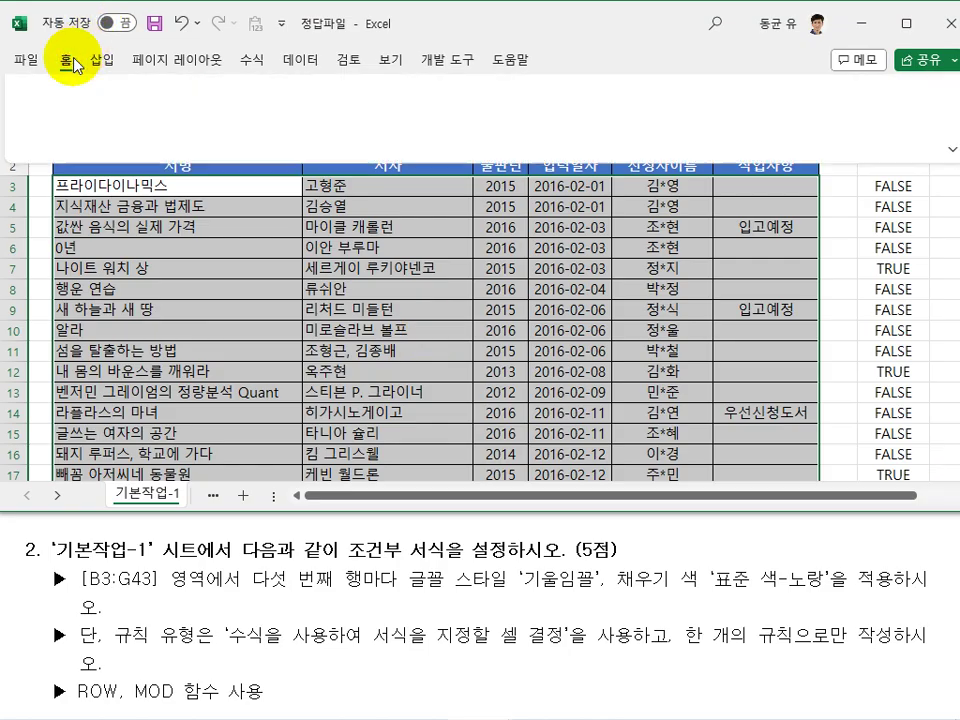
click(609, 90)
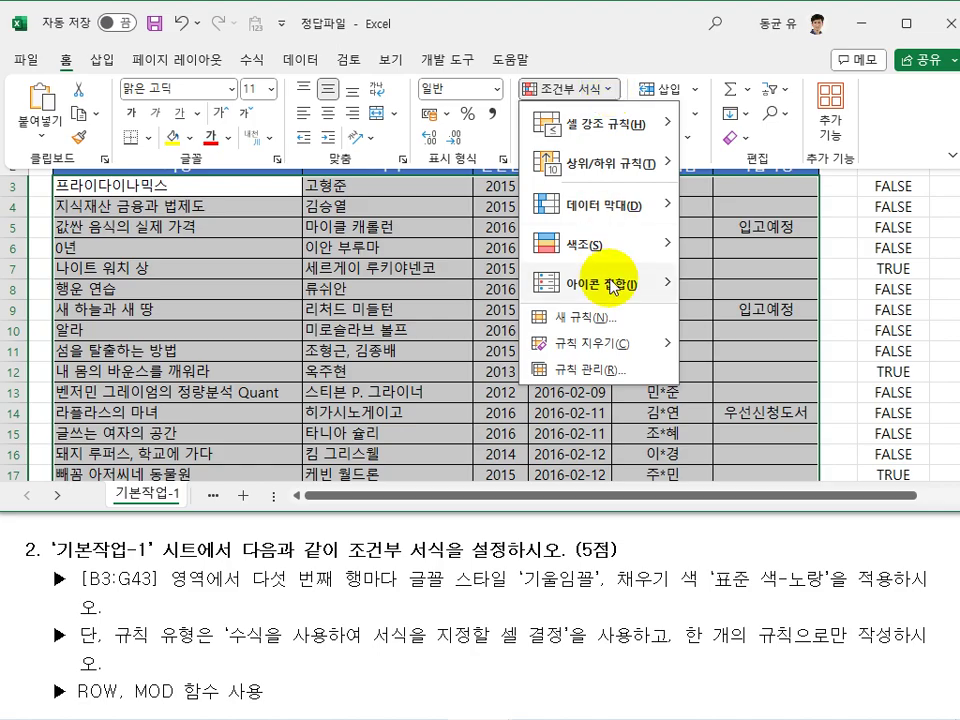
click(612, 318)
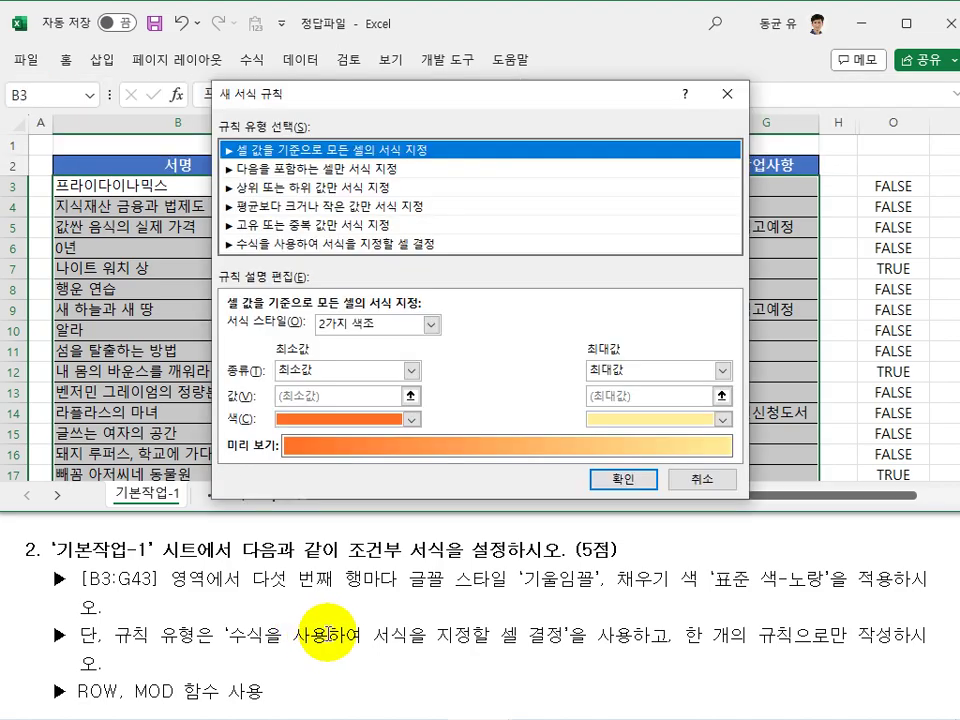
click(386, 252)
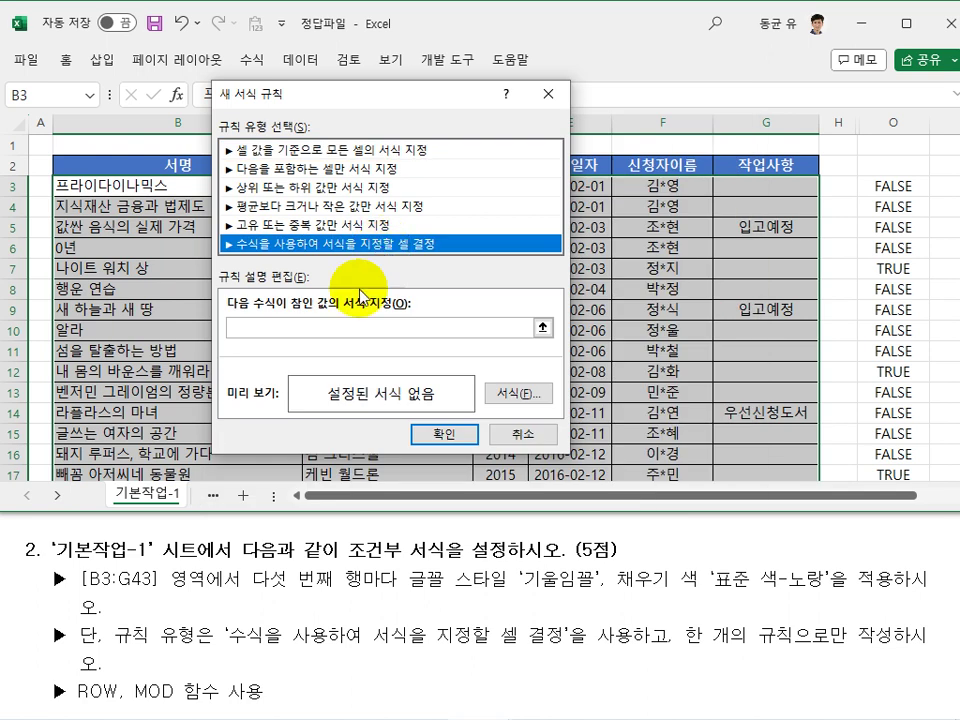
click(291, 327)
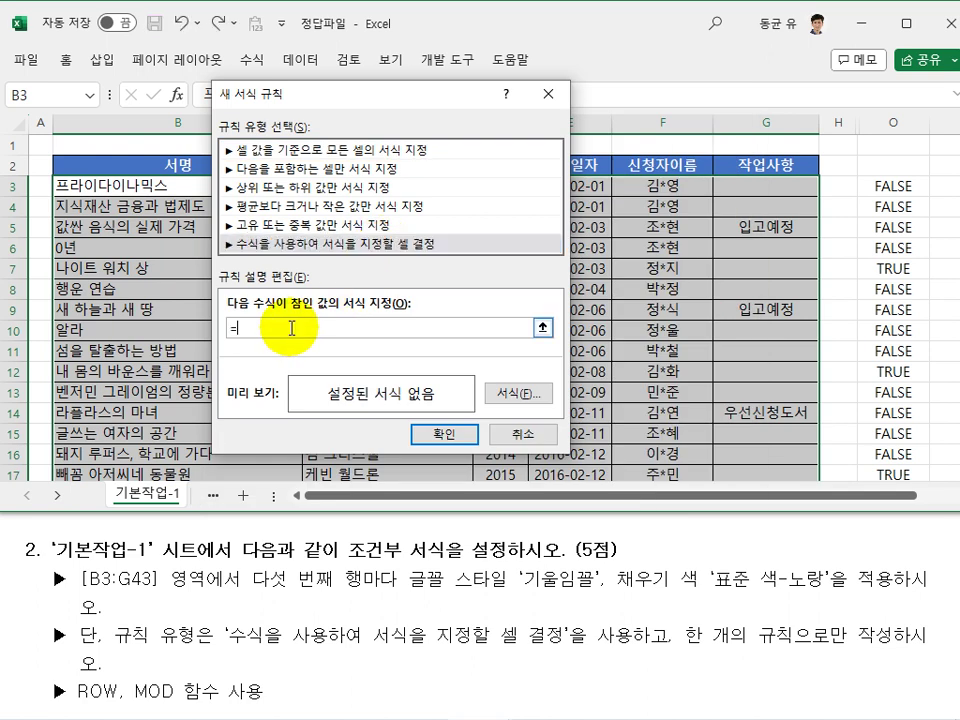
text(=MOD(ROW(B3)-2,5)=0)
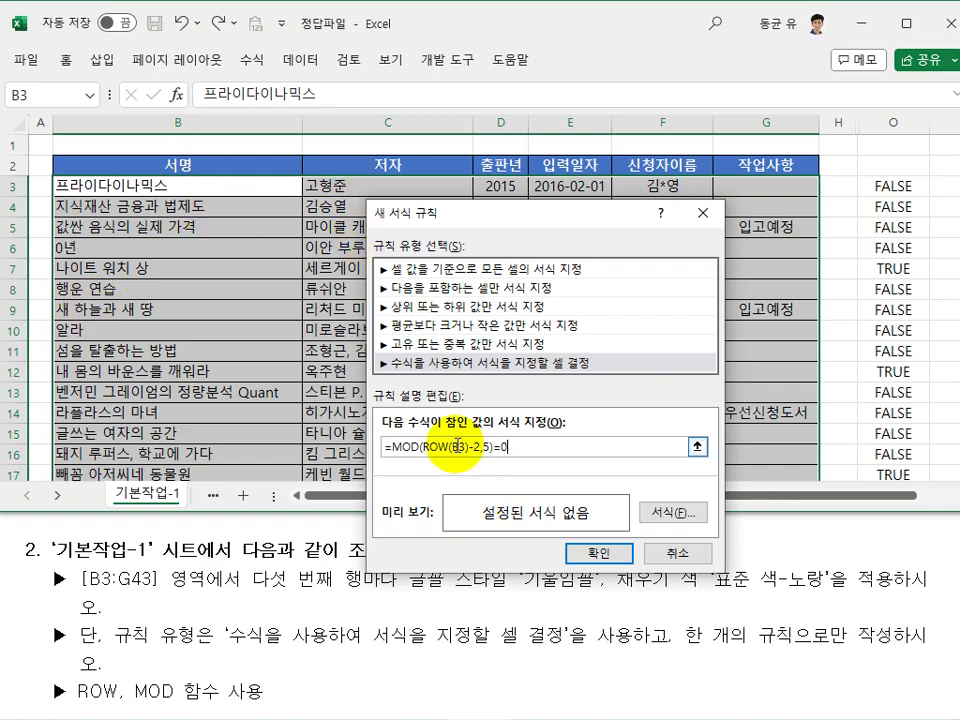
text($)
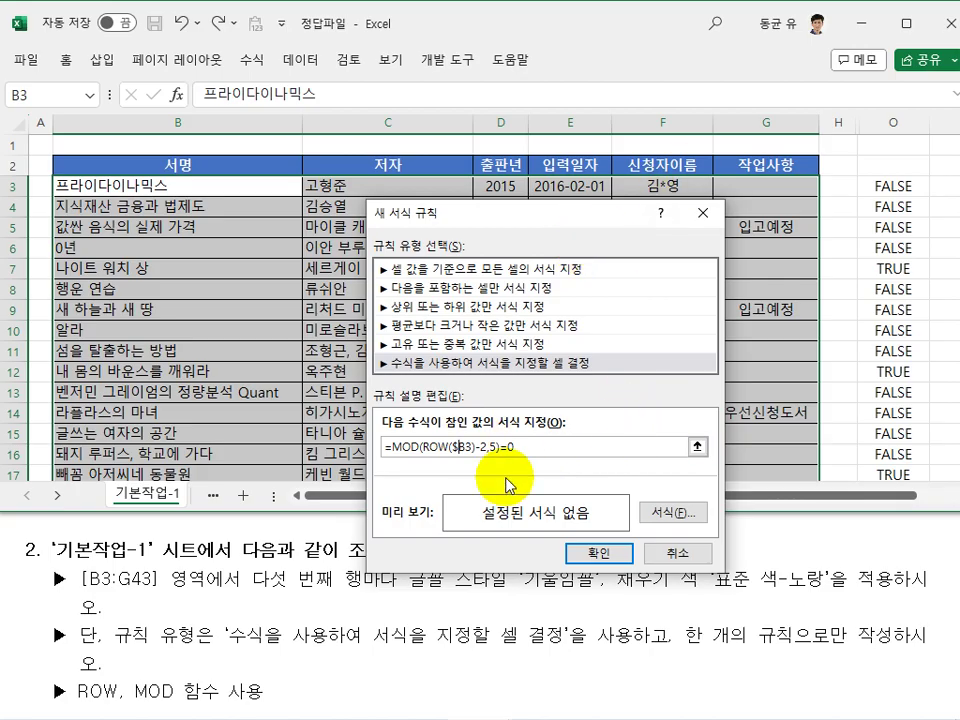
Set the rule's fill to standard yellow, apply the rule, and check the highlighted rows down to row 43
click(661, 512)
click(408, 50)
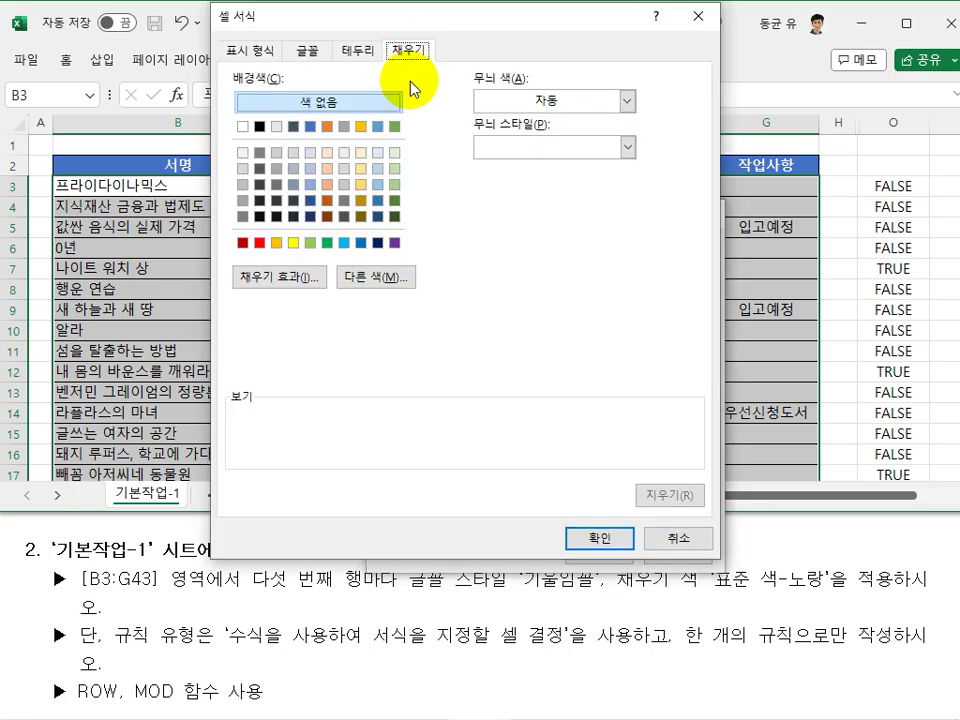
click(293, 242)
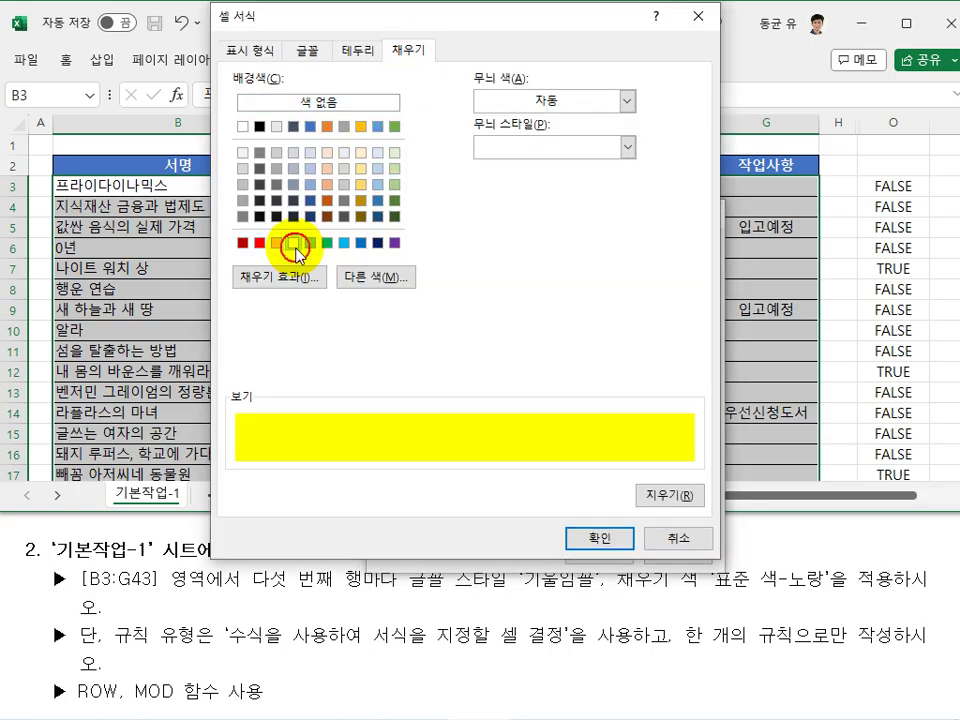
click(601, 538)
click(598, 553)
click(500, 330)
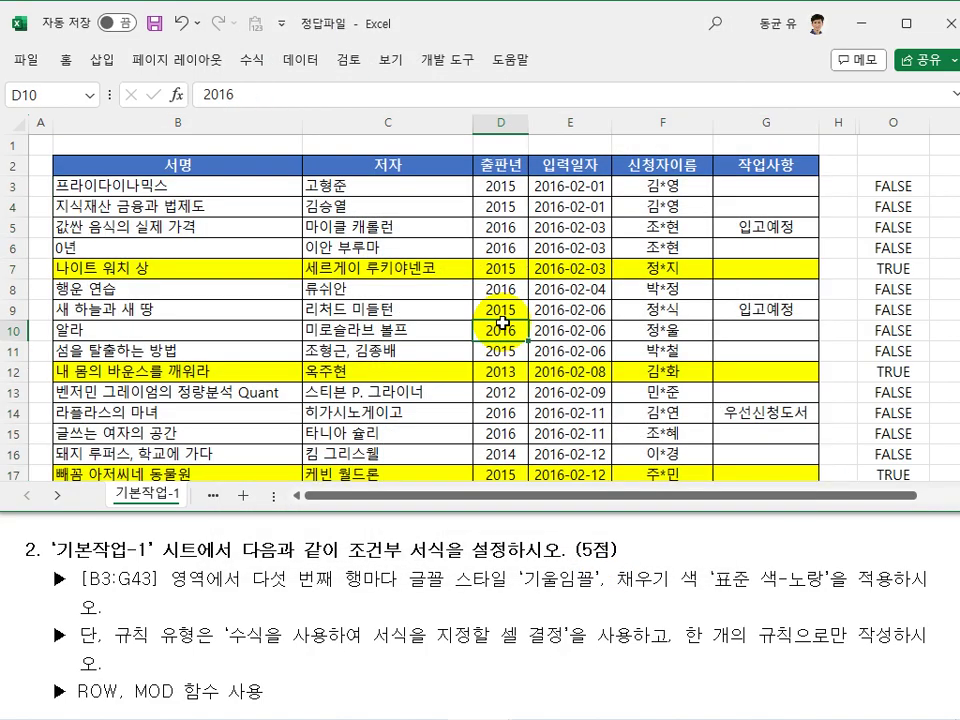
scroll(408, 314, down, 2)
scroll(408, 314, down, 7)
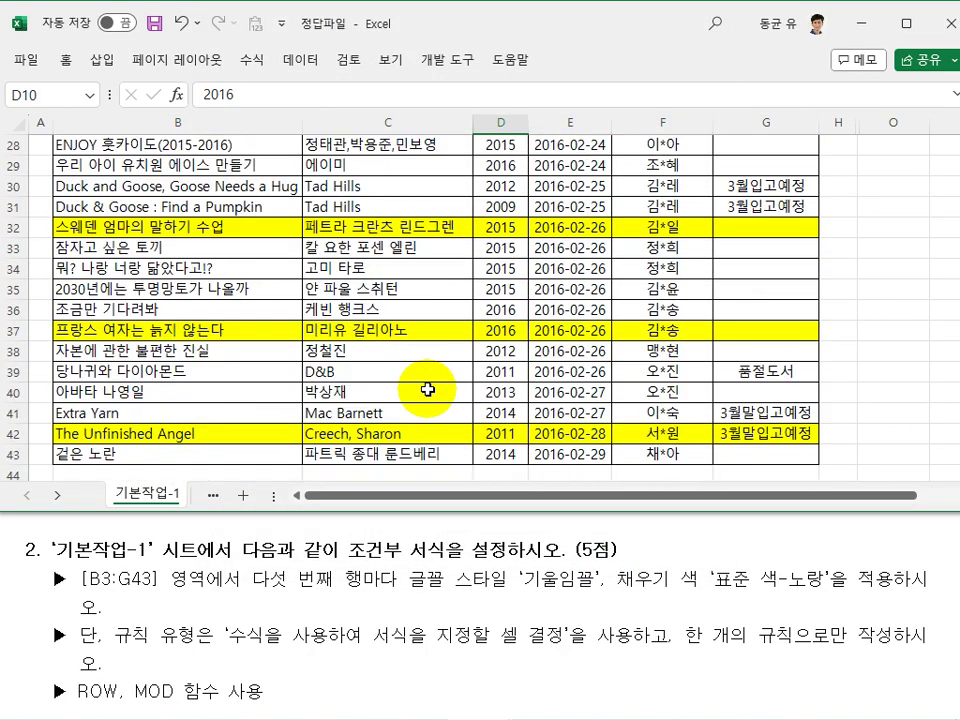
scroll(420, 375, up, 7)
scroll(759, 322, up, 2)
Clear the helper formulas from O3:O17
drag(890, 163, 928, 379)
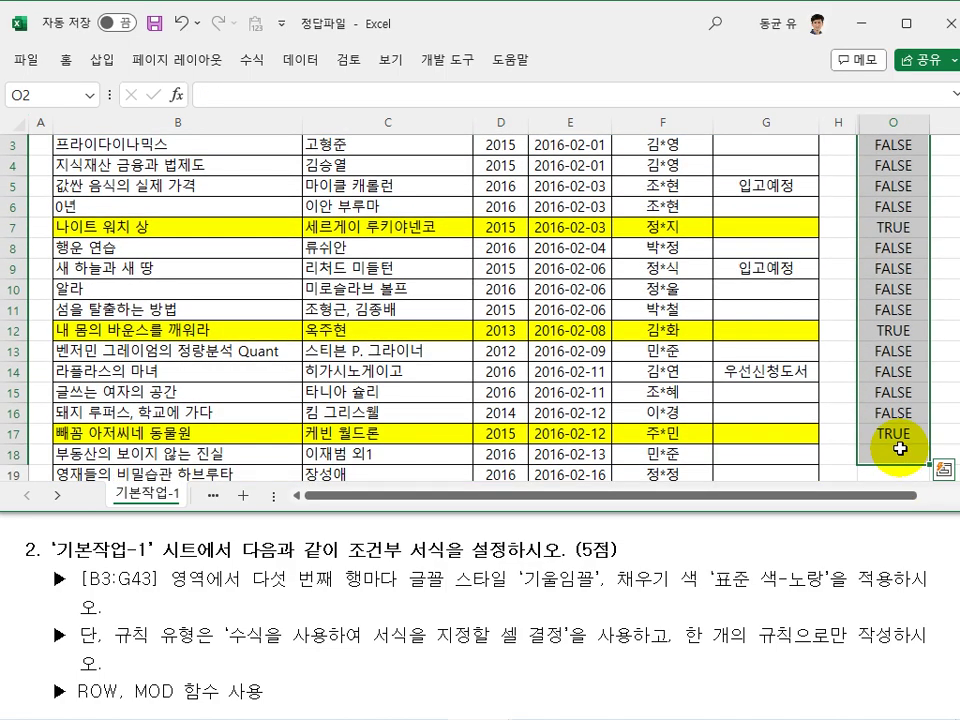
key(Delete)
scroll(729, 424, up, 2)
click(760, 388)
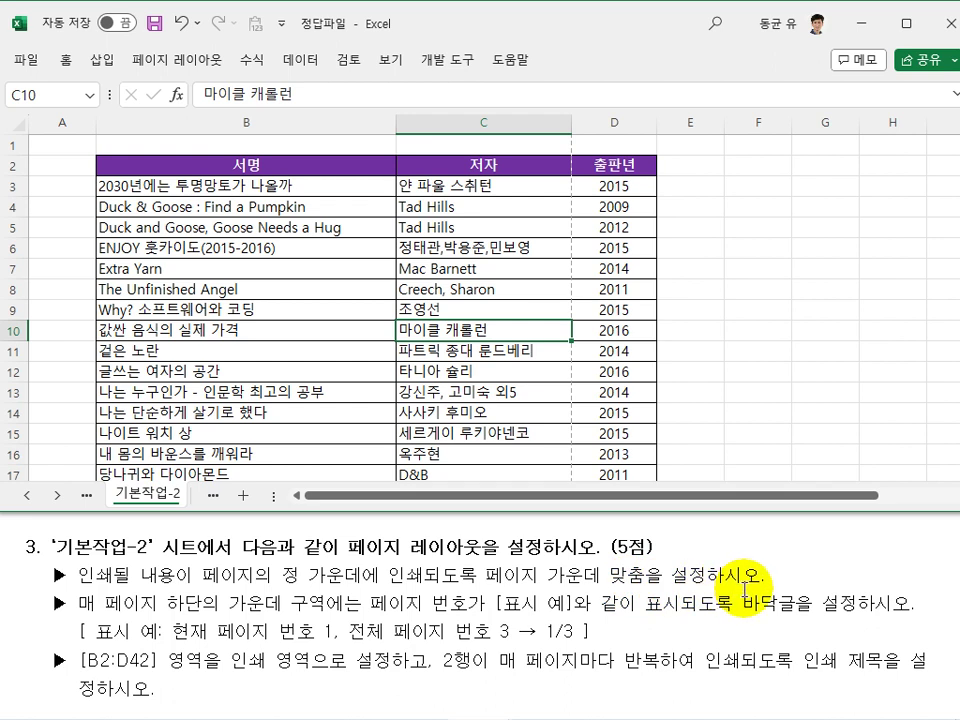
Center the printed content of the 기본작업-2 sheet both horizontally and vertically on the page
click(180, 60)
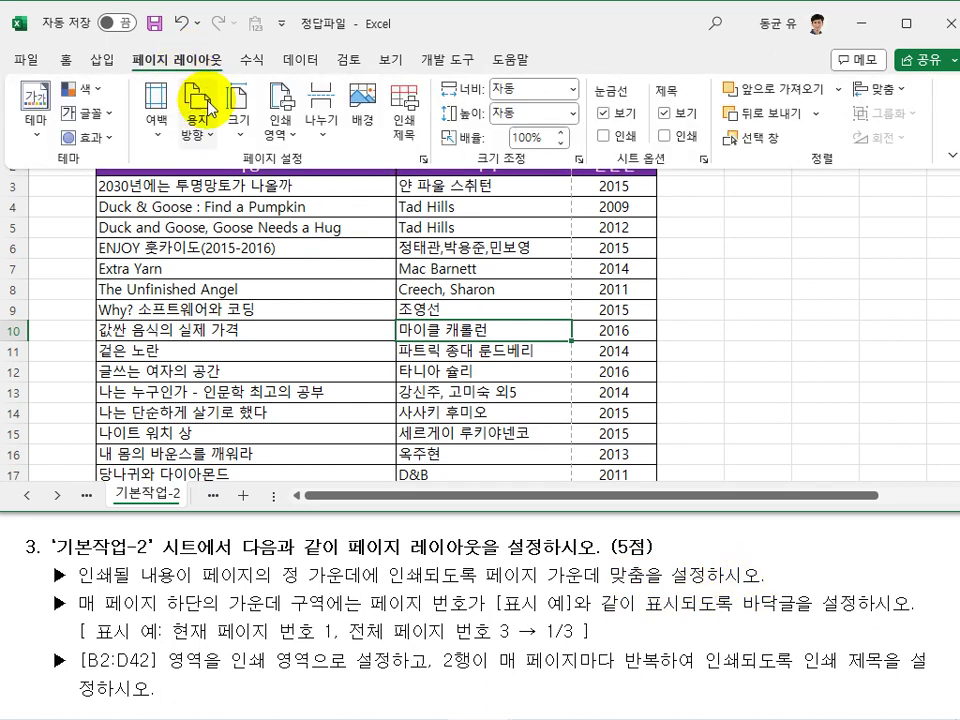
click(423, 157)
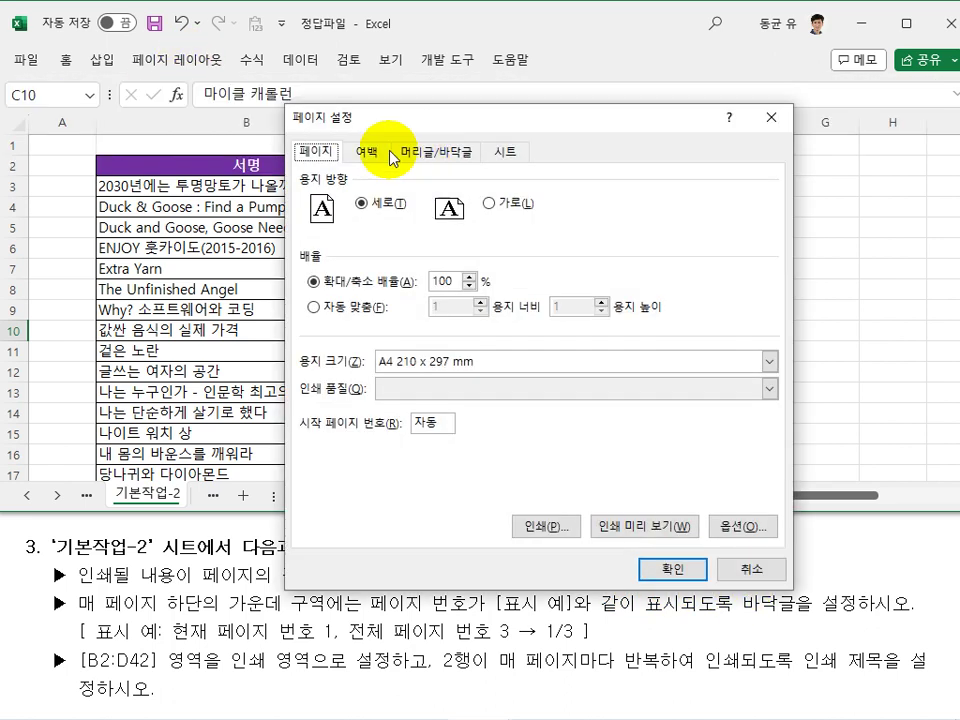
click(366, 151)
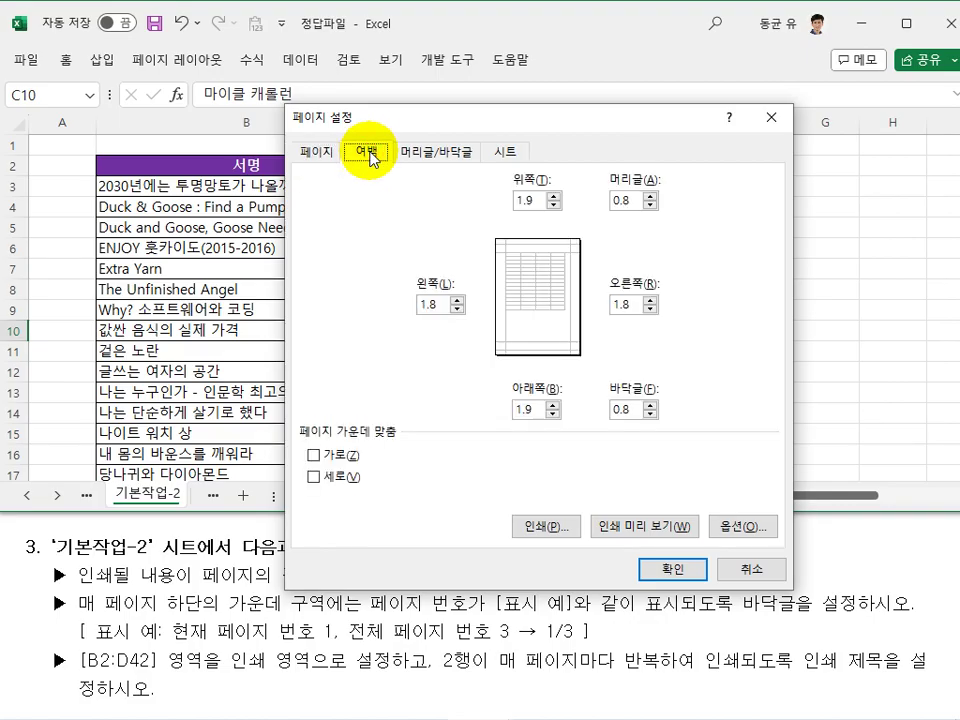
click(314, 455)
click(314, 477)
click(655, 567)
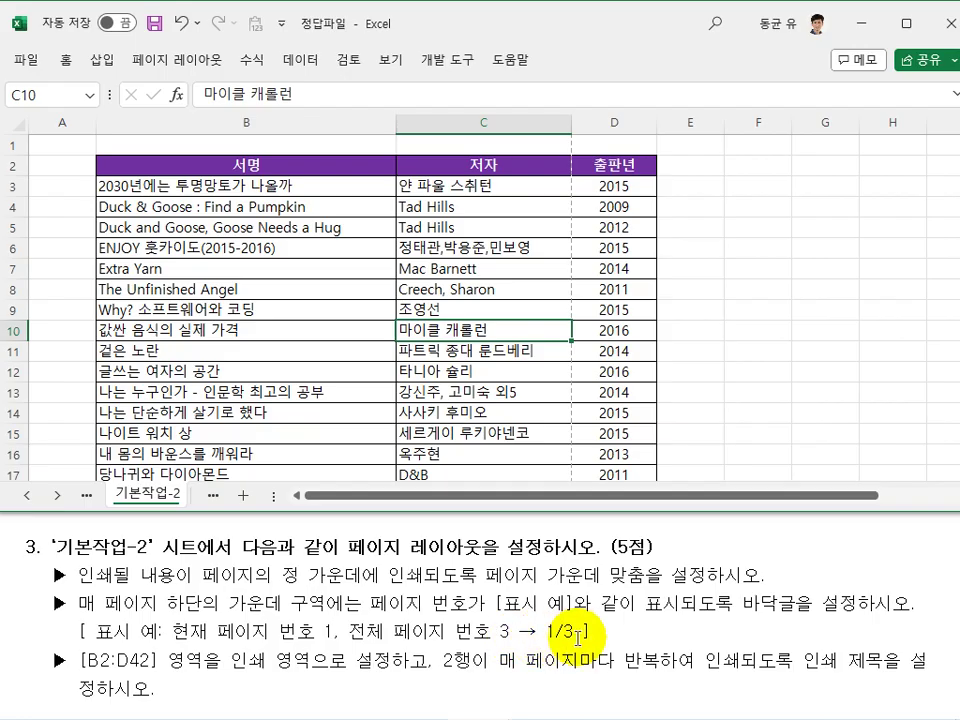
Add a custom footer whose center section shows the page number, a slash and the total number of pages
click(212, 59)
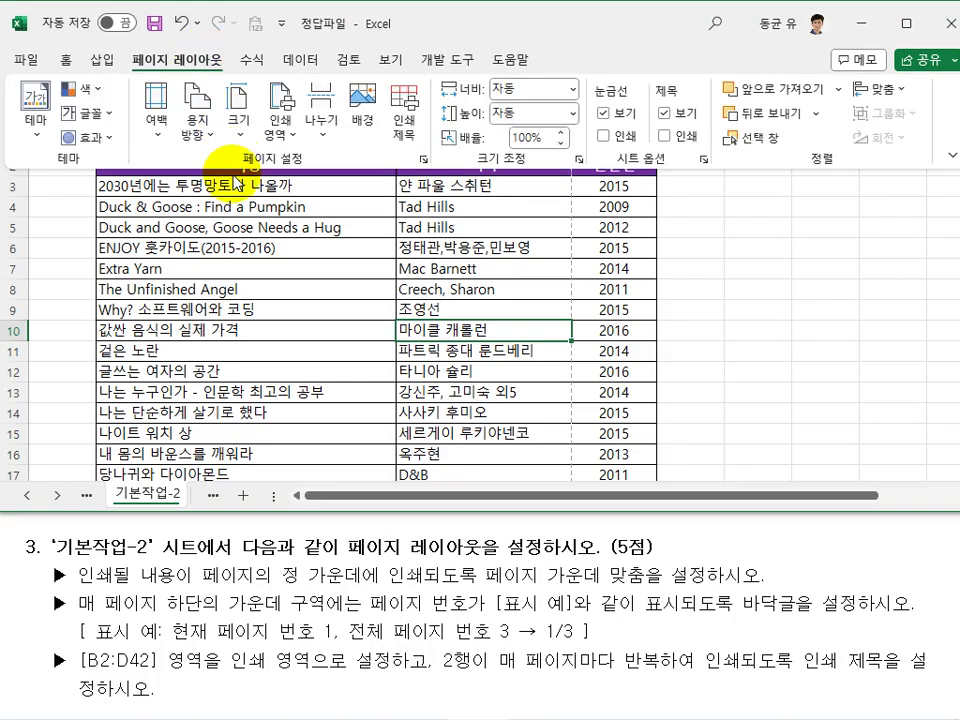
click(423, 159)
click(435, 153)
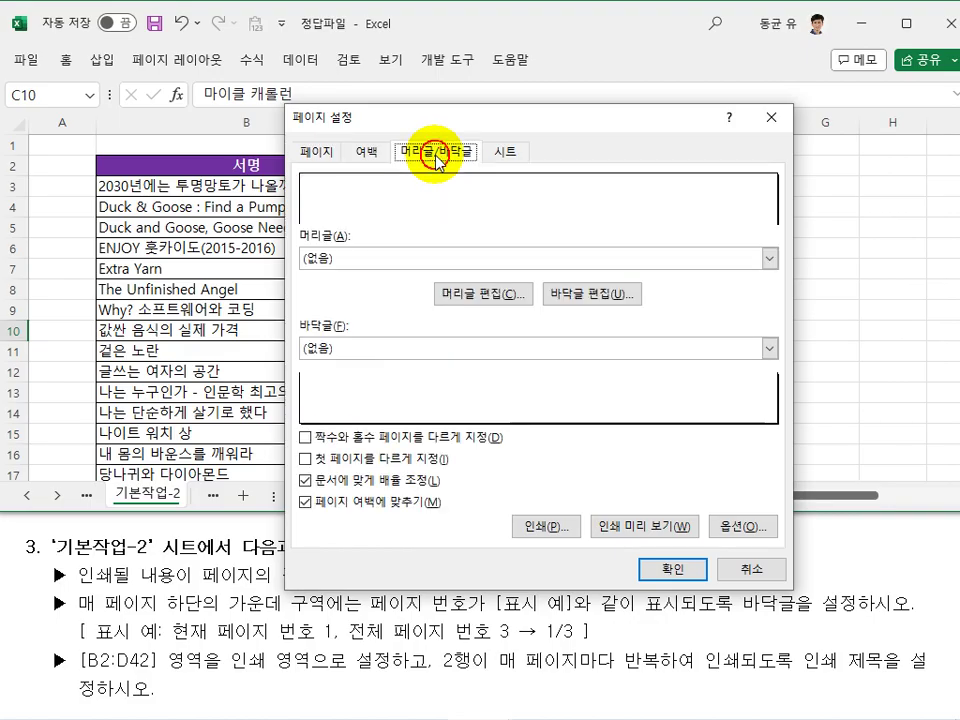
drag(465, 110, 457, 7)
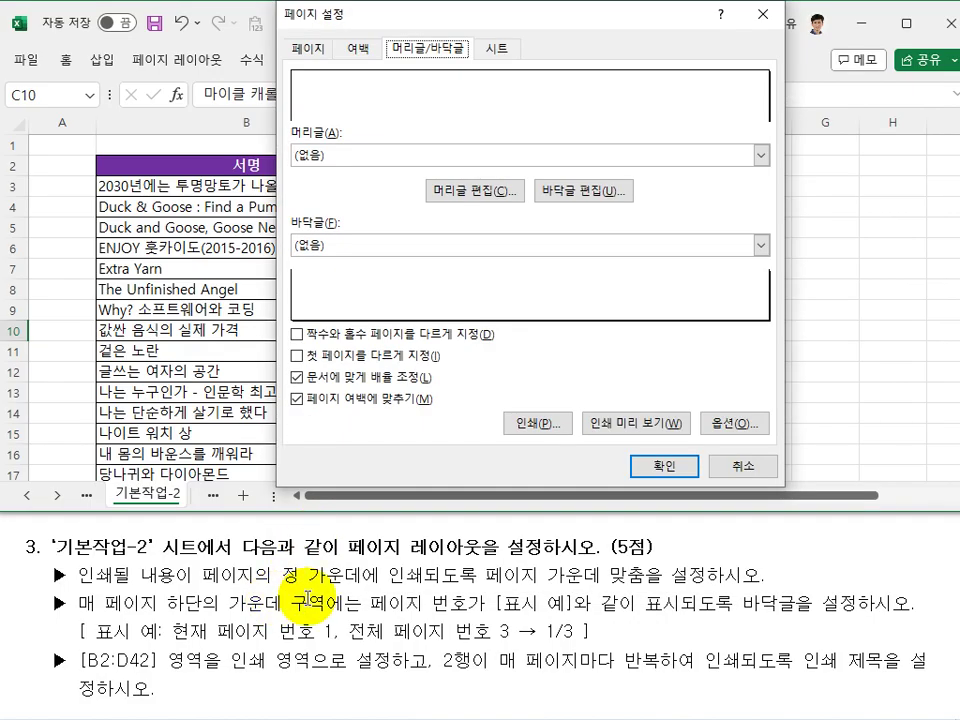
click(588, 191)
click(525, 430)
drag(533, 183, 529, 148)
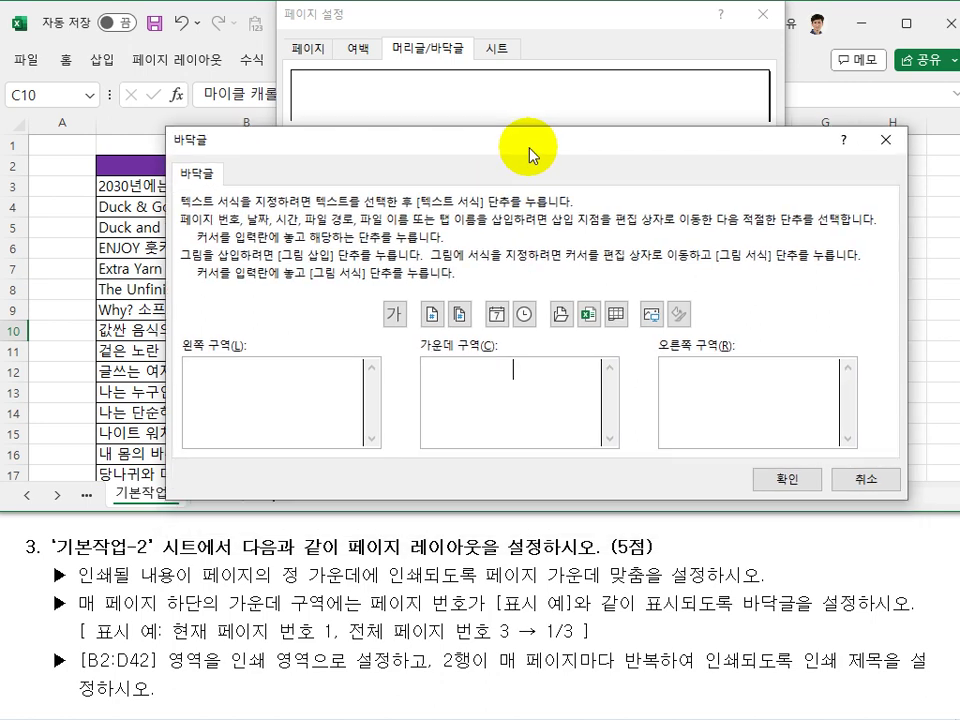
click(432, 313)
text(/)
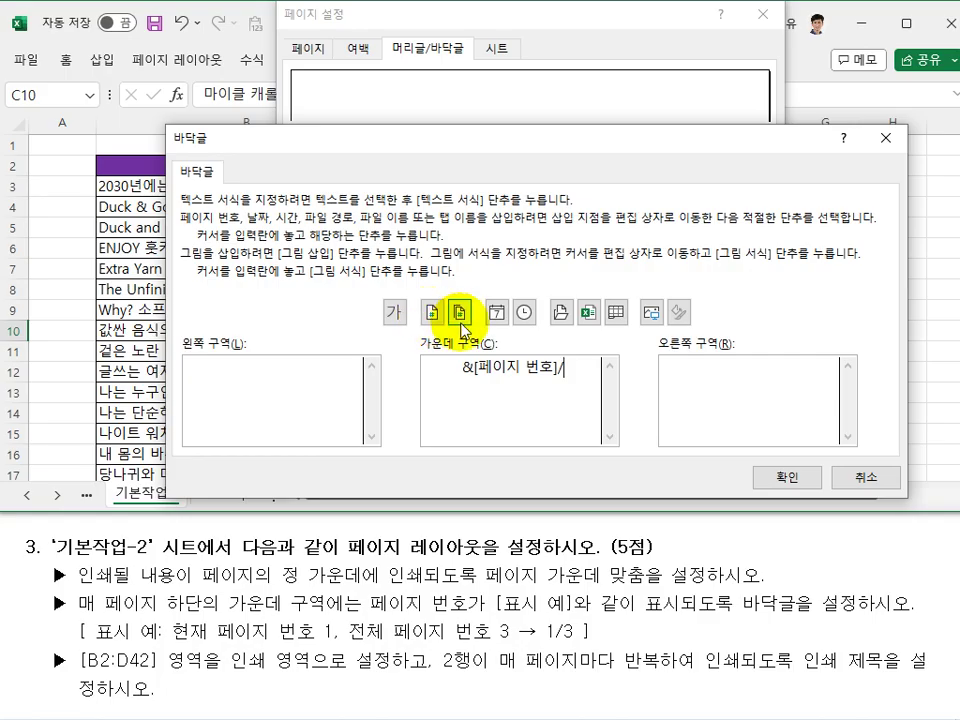
click(459, 313)
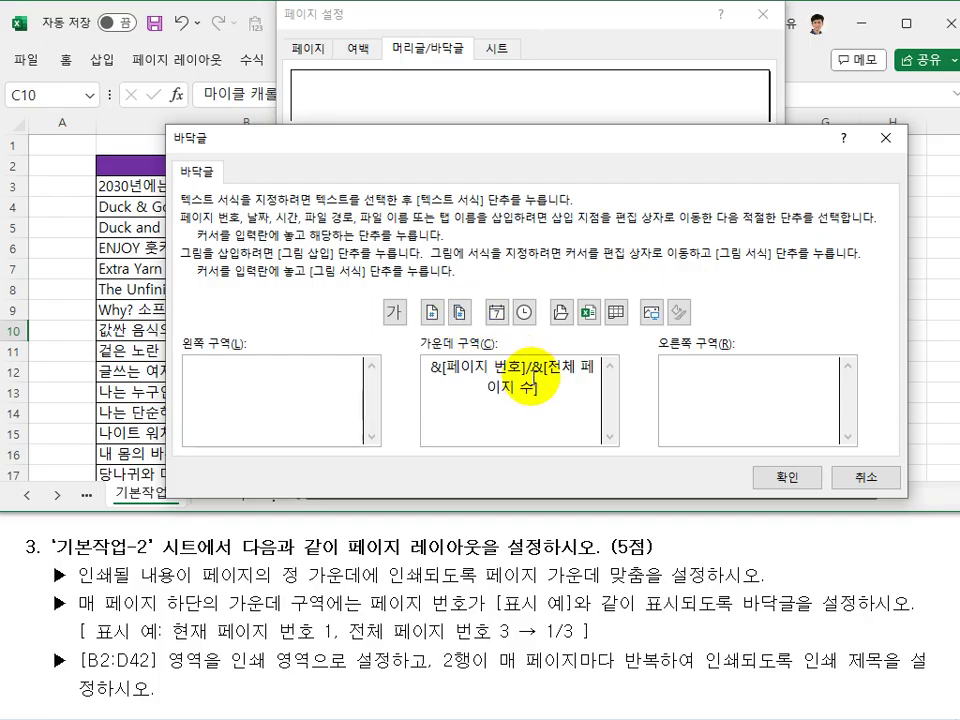
click(783, 477)
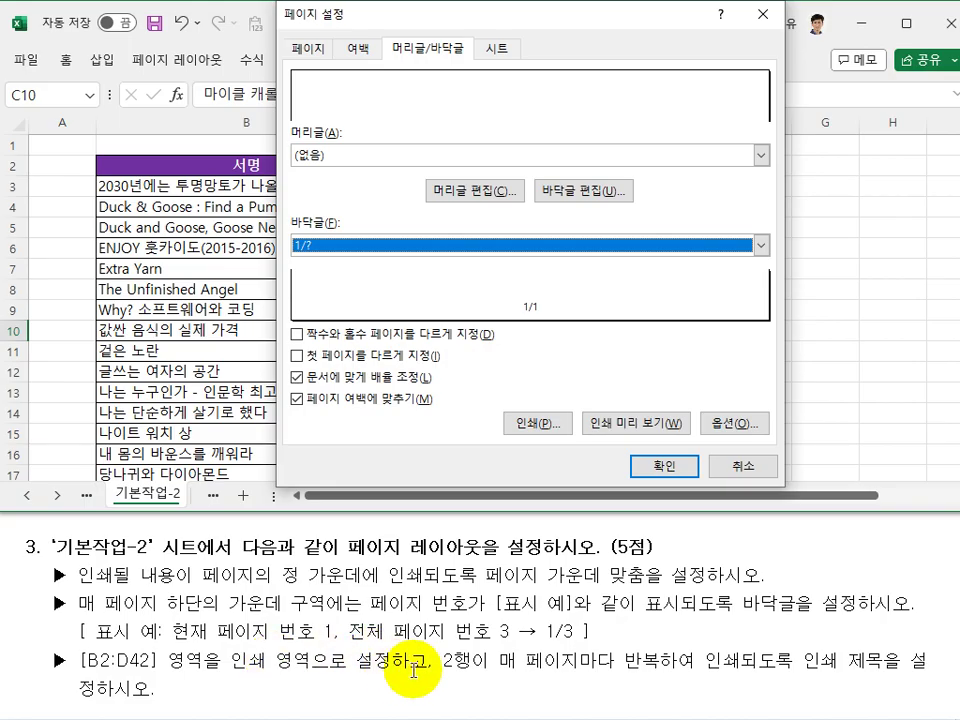
Set the print area to $B$2:$D$42 and repeat row $2:$2 as the print title on every page
click(494, 47)
click(382, 79)
drag(170, 168, 627, 434)
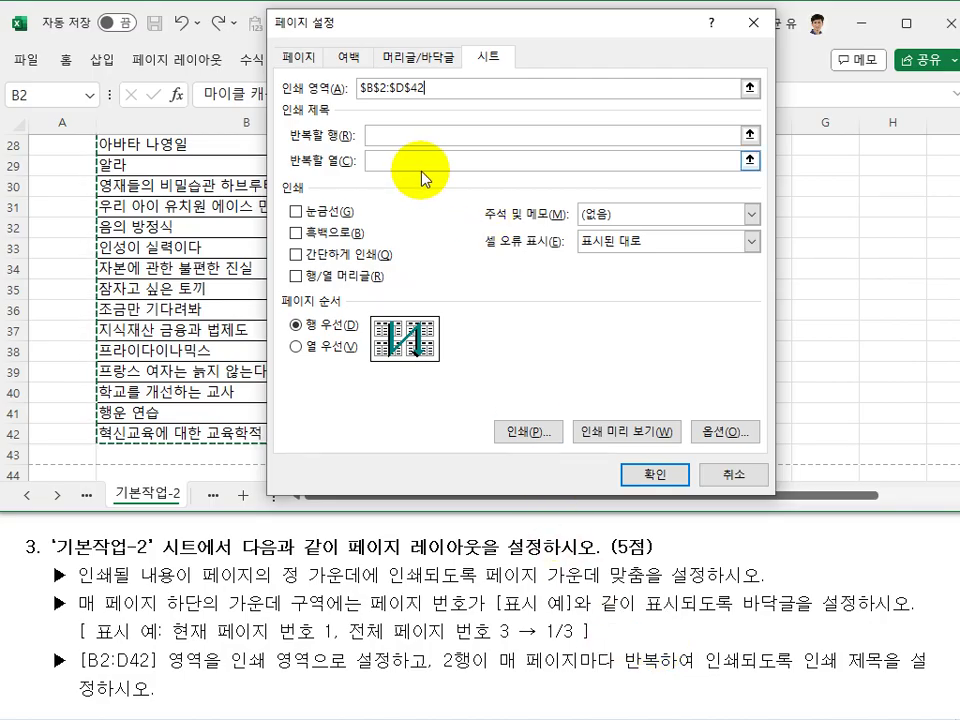
scroll(255, 200, up, 9)
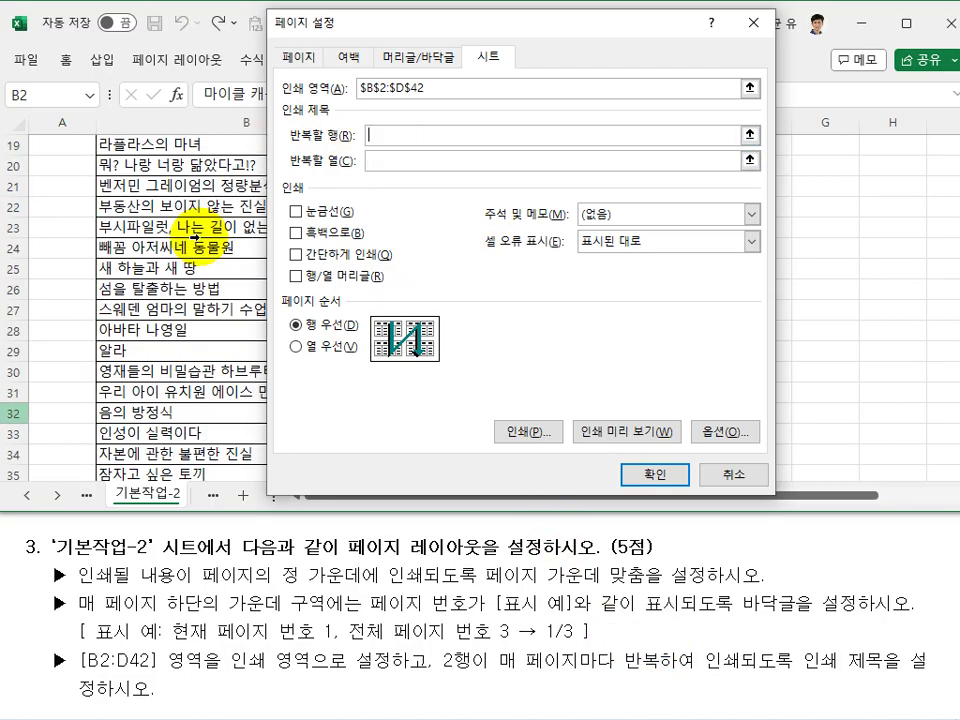
click(33, 170)
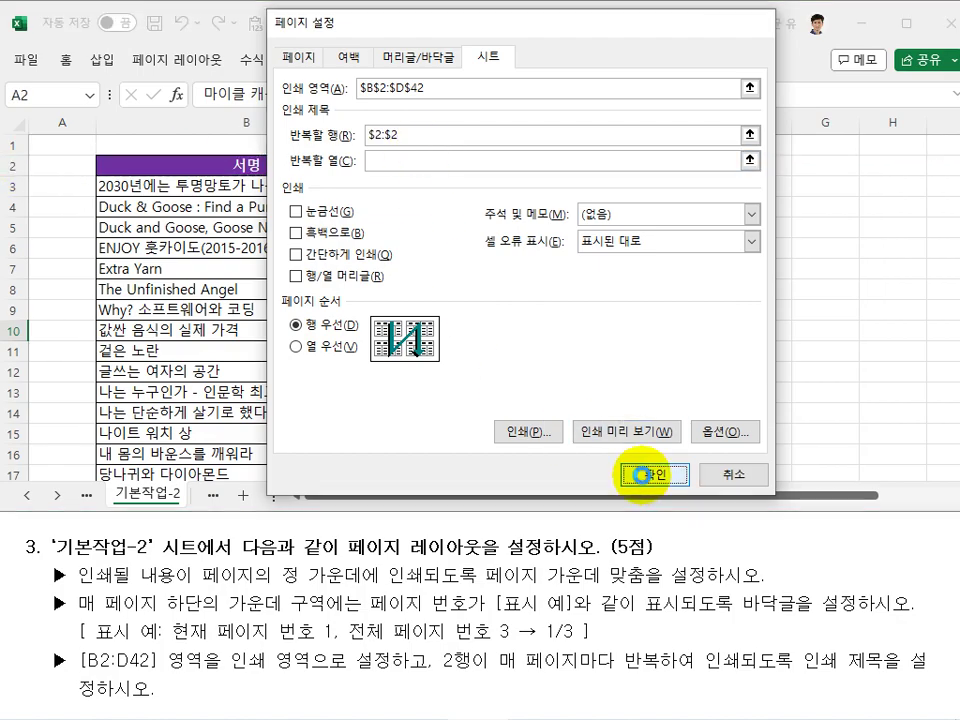
click(652, 474)
Check the centering, header row and footer of the 기본작업-2 sheet in the print preview, then return to the worksheet
click(253, 268)
click(26, 60)
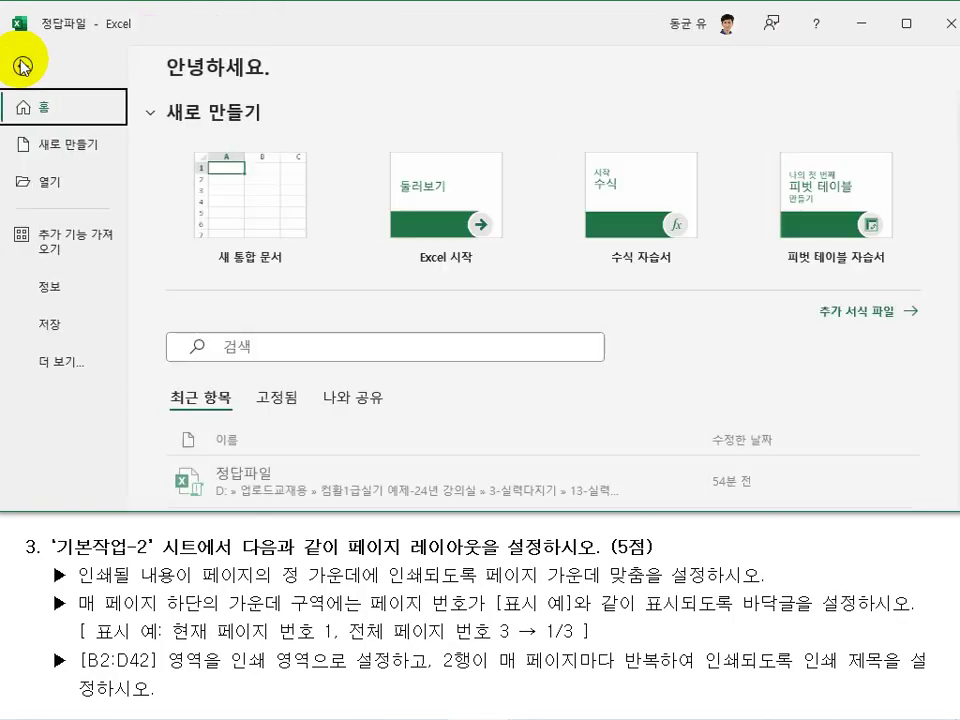
click(70, 376)
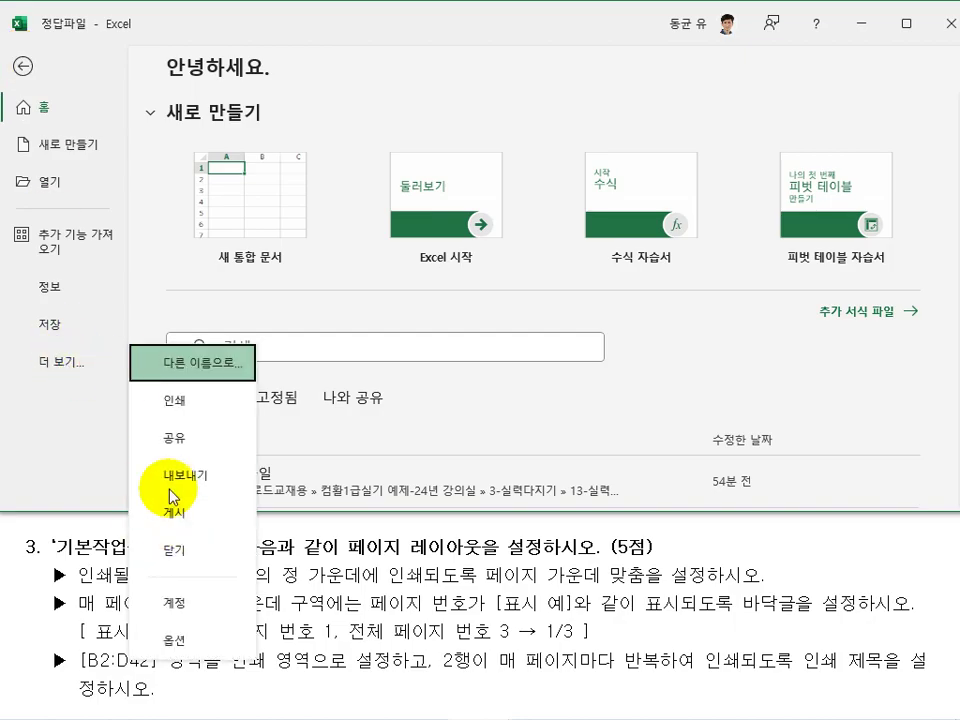
click(171, 399)
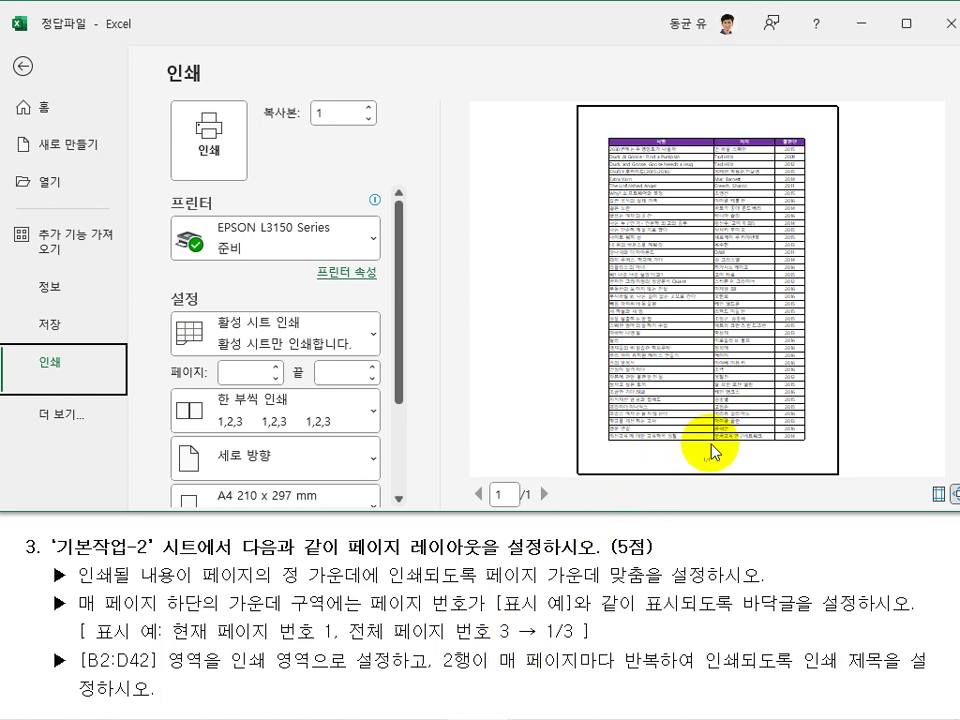
key(Escape)
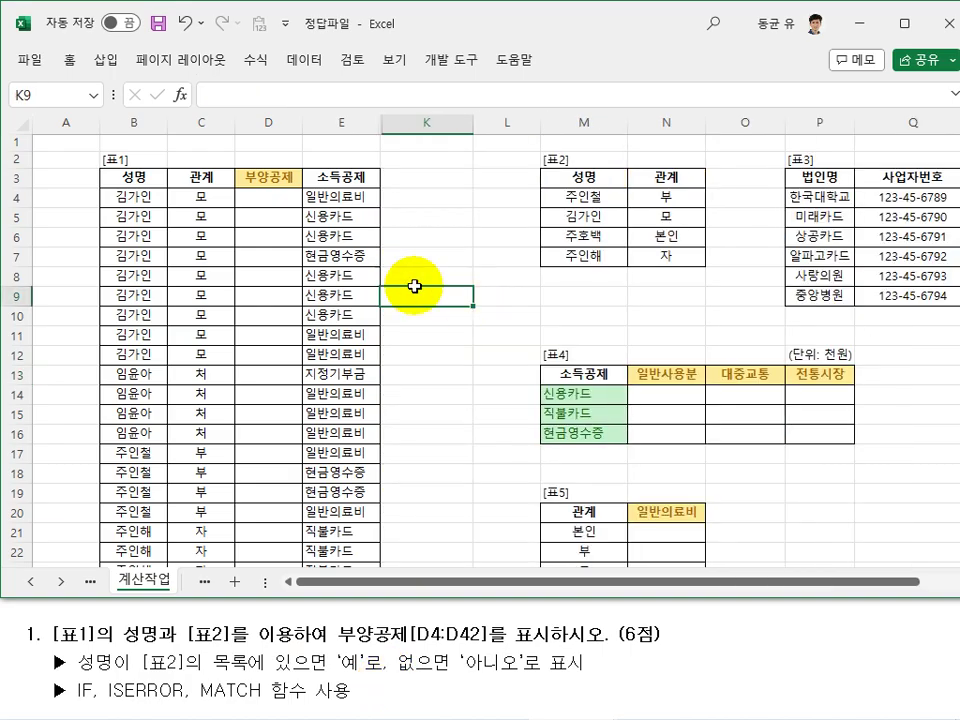
click(135, 195)
click(135, 237)
drag(581, 198, 568, 260)
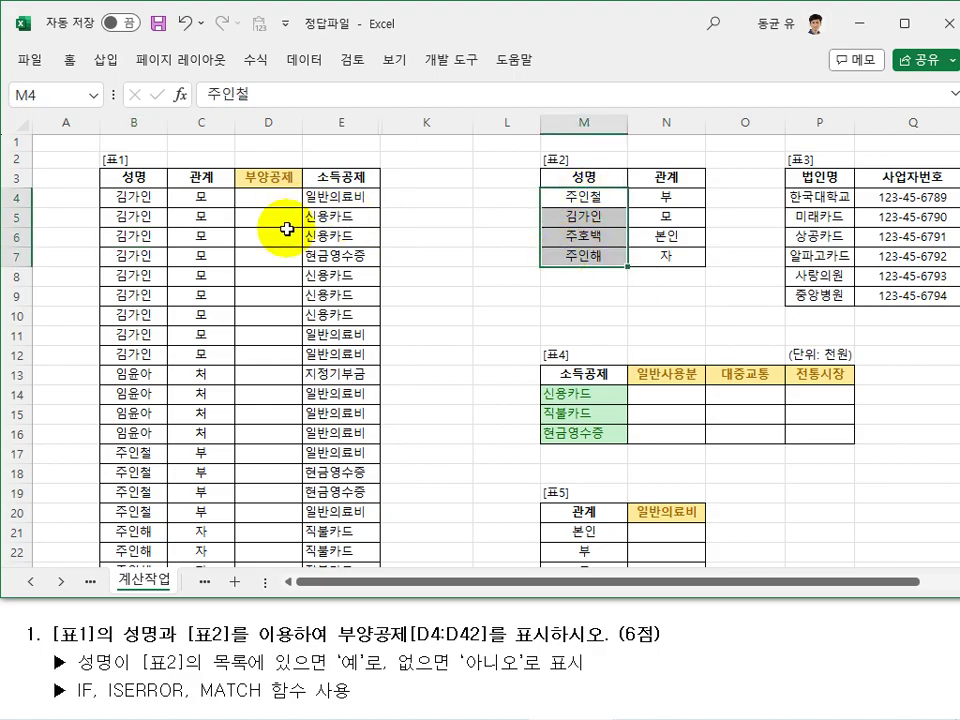
click(283, 228)
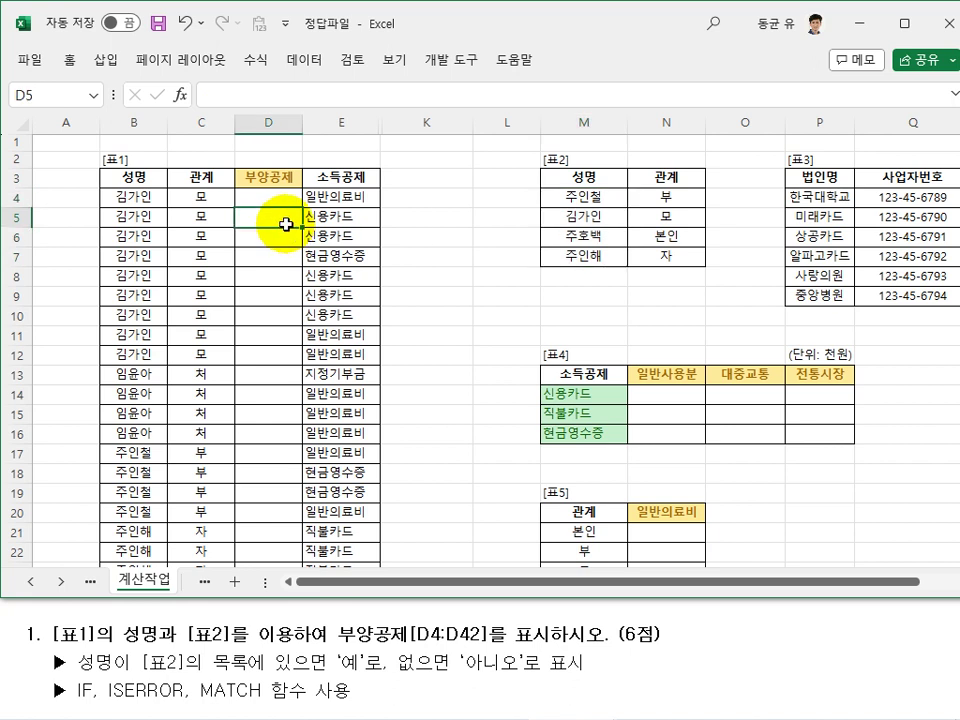
Enter =MATCH(B4,$M$4:$M$7,0) in D4 of the 계산작업 sheet to look up the name in the [표2] list
click(270, 198)
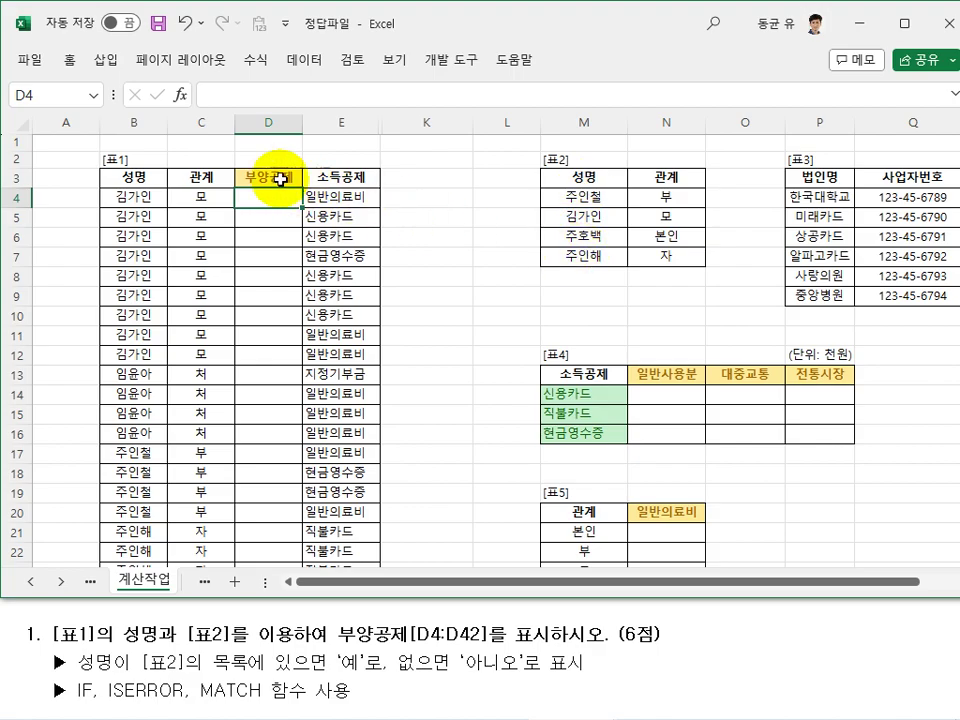
click(183, 97)
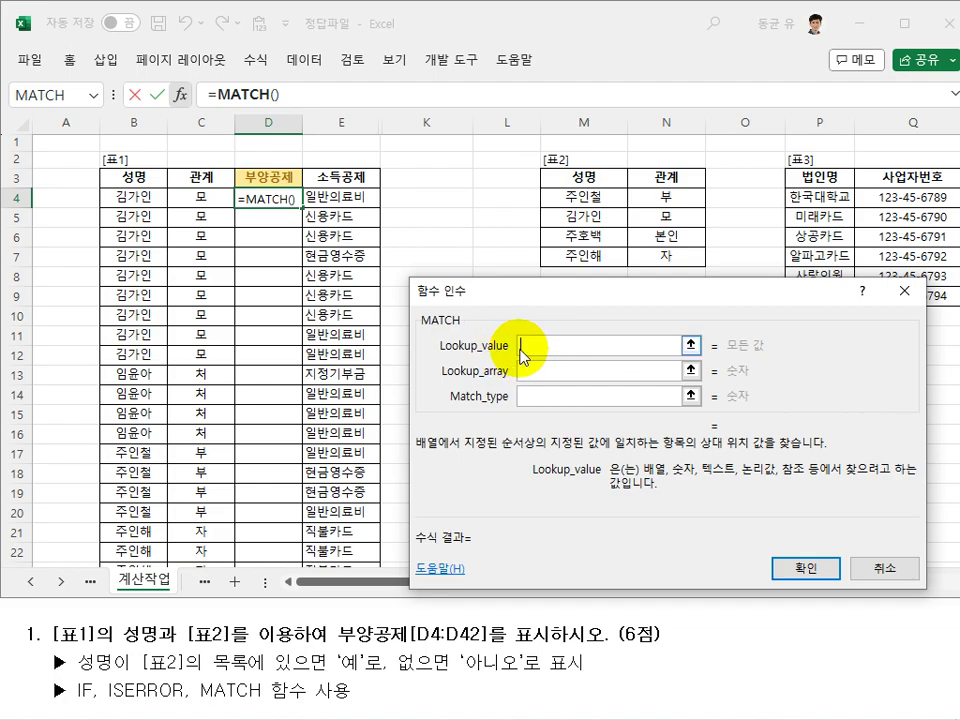
click(152, 198)
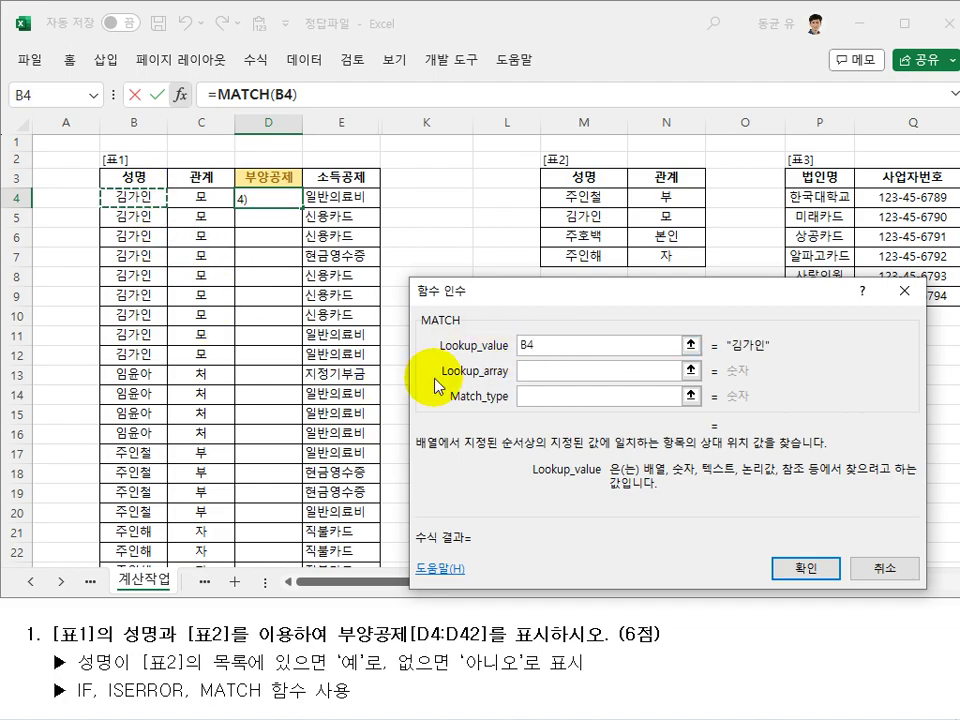
click(540, 372)
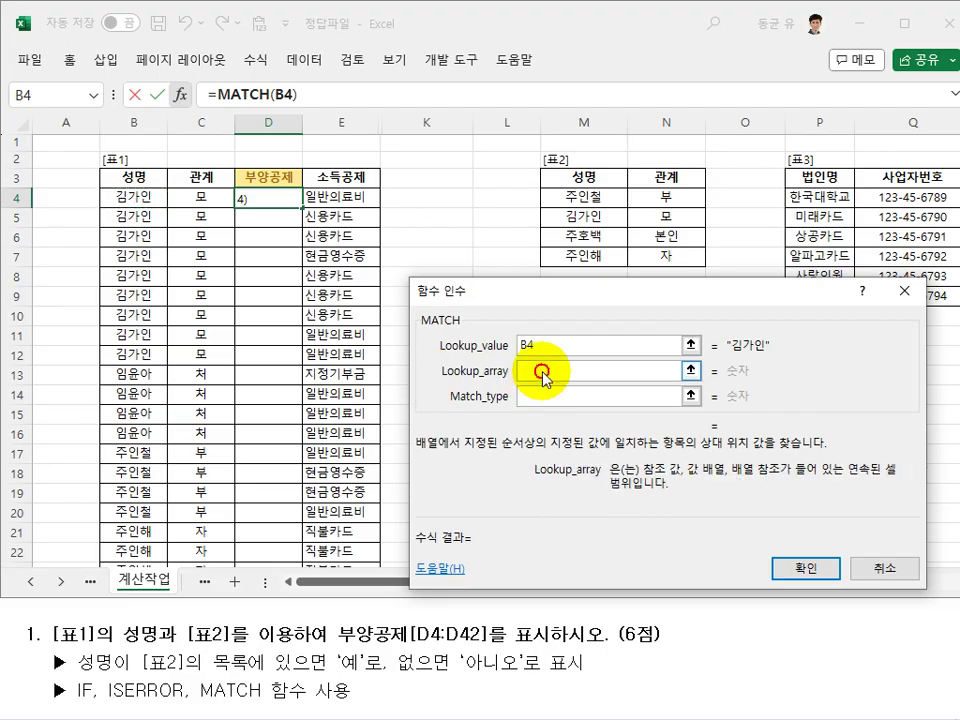
click(585, 200)
drag(585, 200, 591, 257)
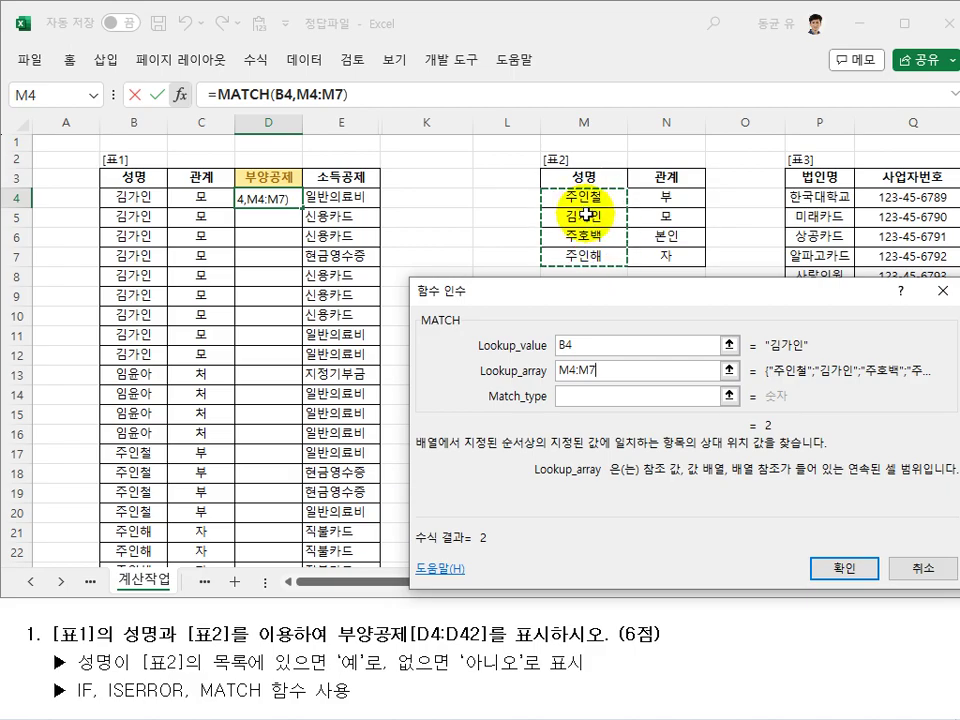
key(F4)
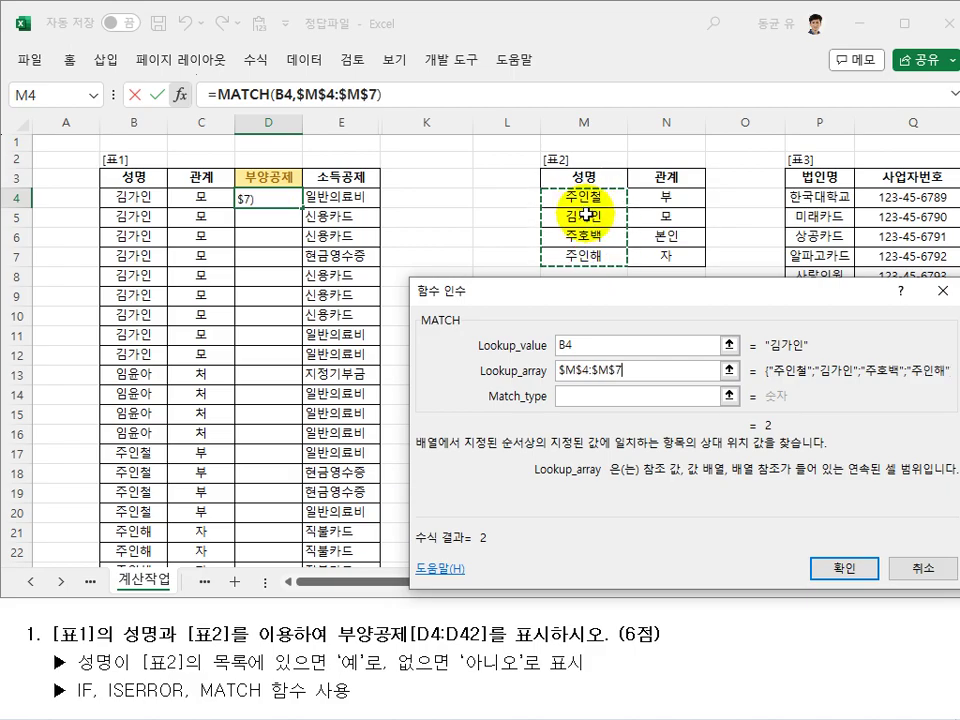
click(588, 394)
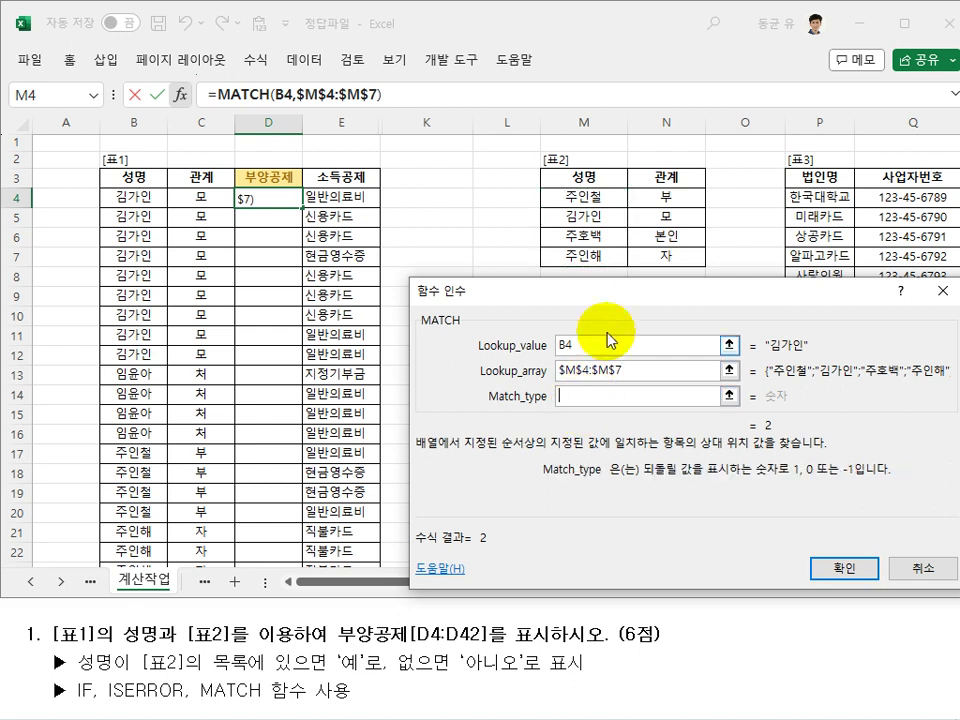
drag(626, 296, 553, 283)
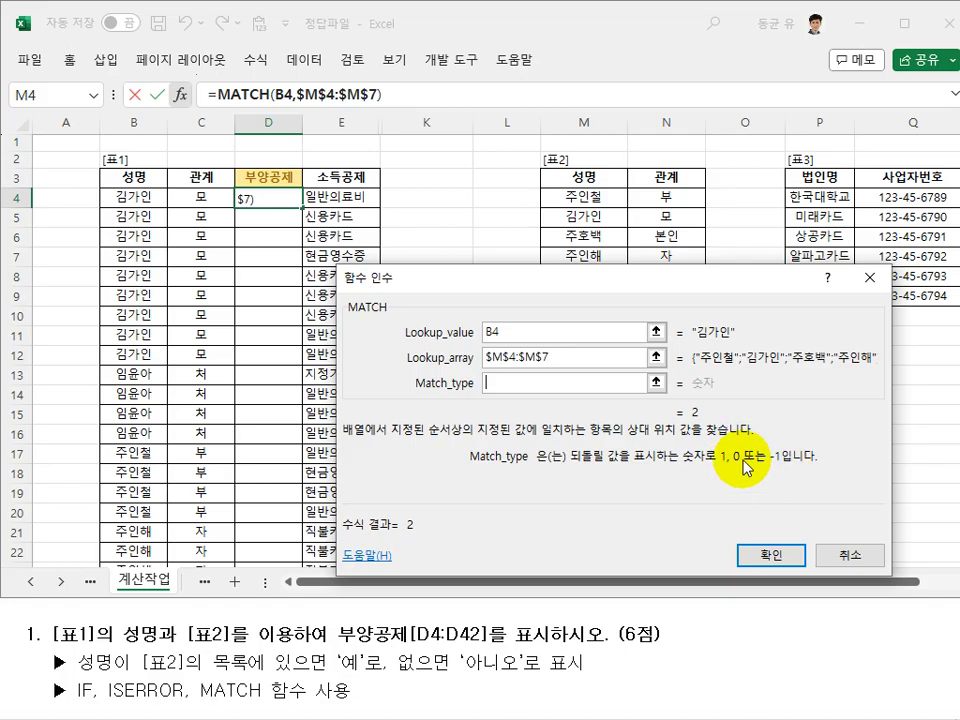
click(527, 390)
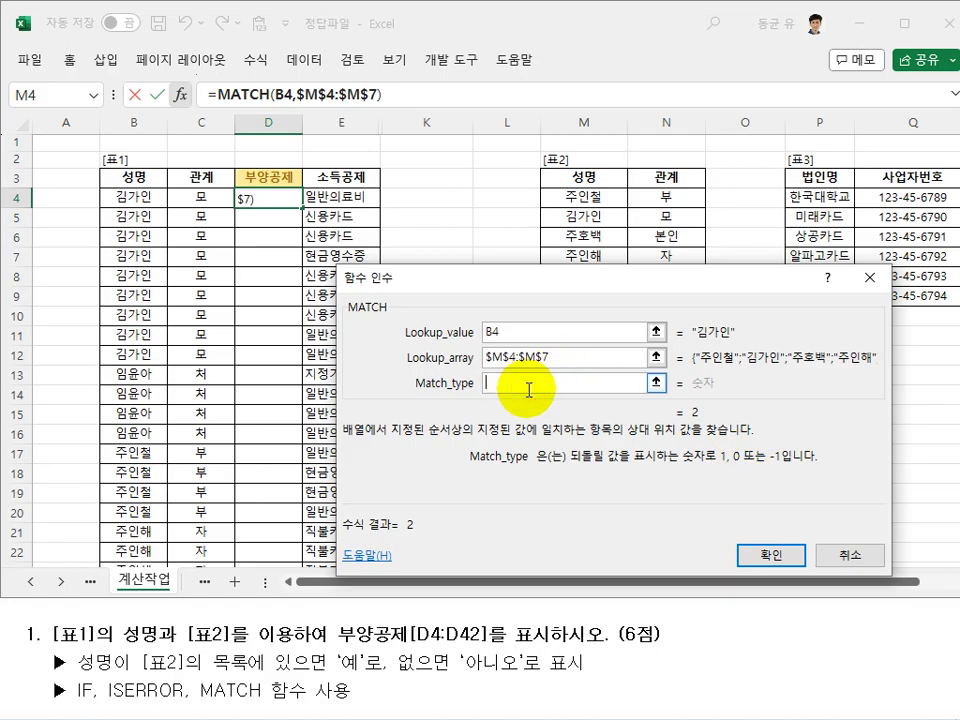
text(0)
key(Return)
Fill the MATCH formula from D4 down to D19 and compare the results with the names listed in [표2]
drag(300, 203, 271, 454)
click(271, 376)
click(125, 197)
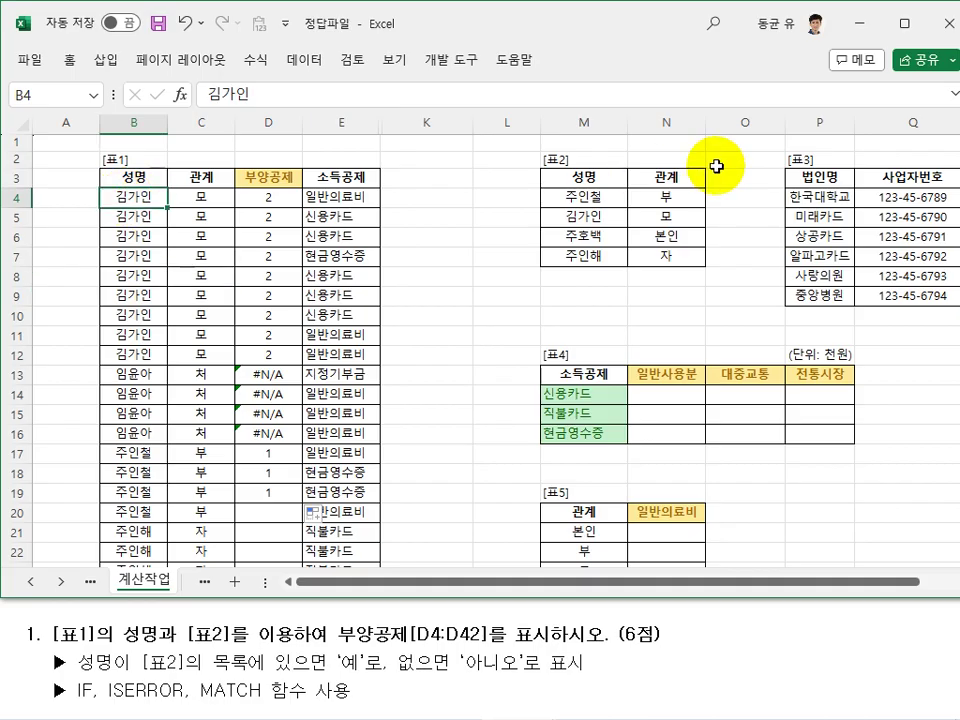
drag(615, 194, 600, 256)
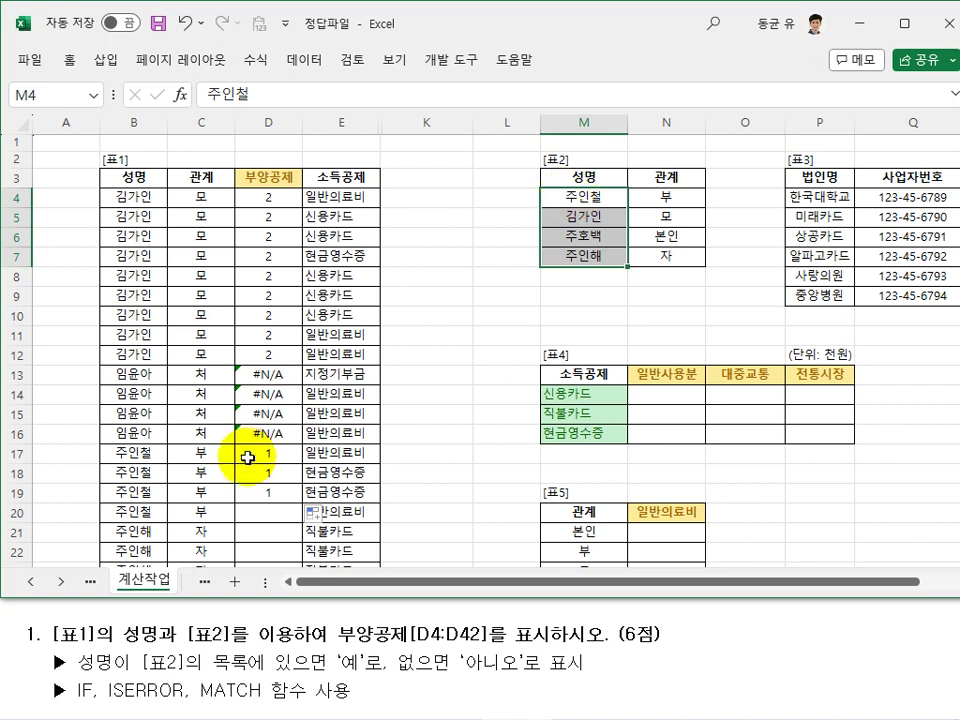
click(133, 374)
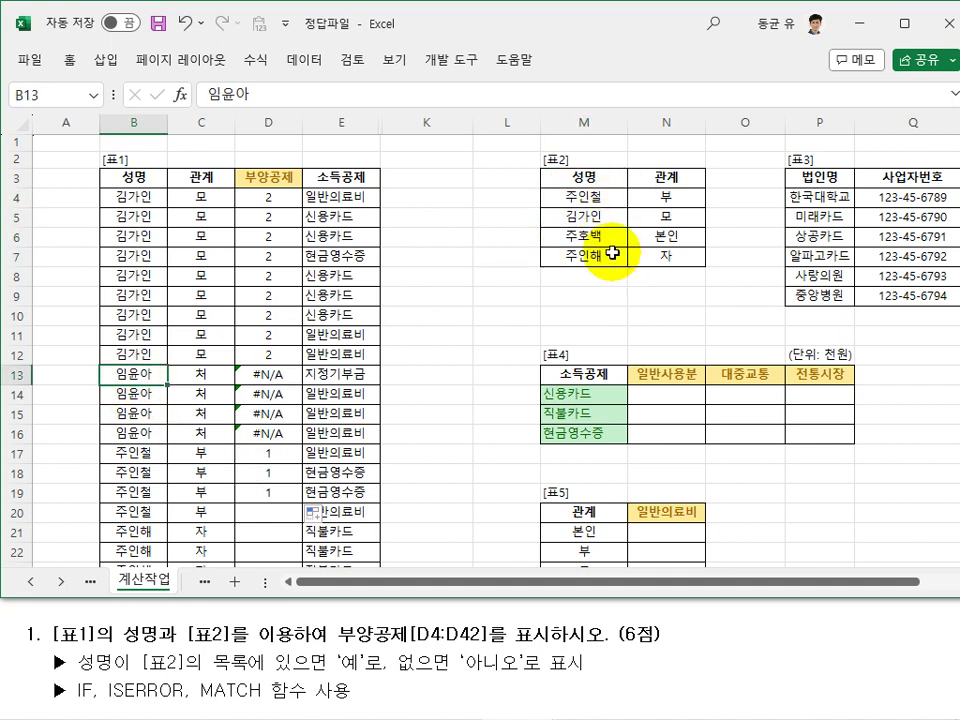
click(260, 374)
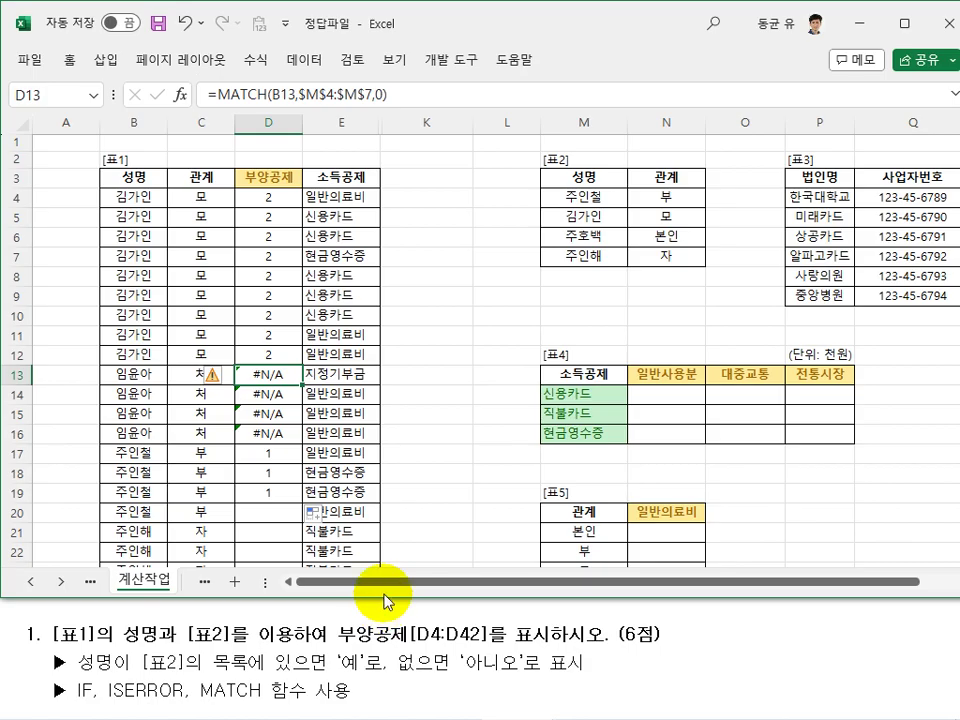
click(271, 300)
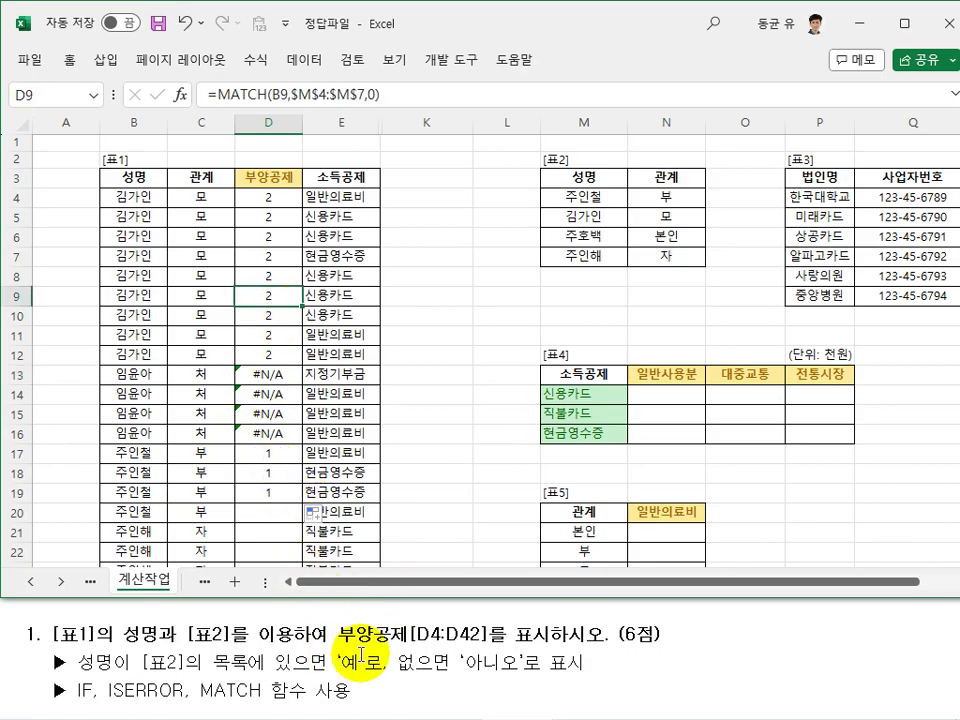
click(281, 398)
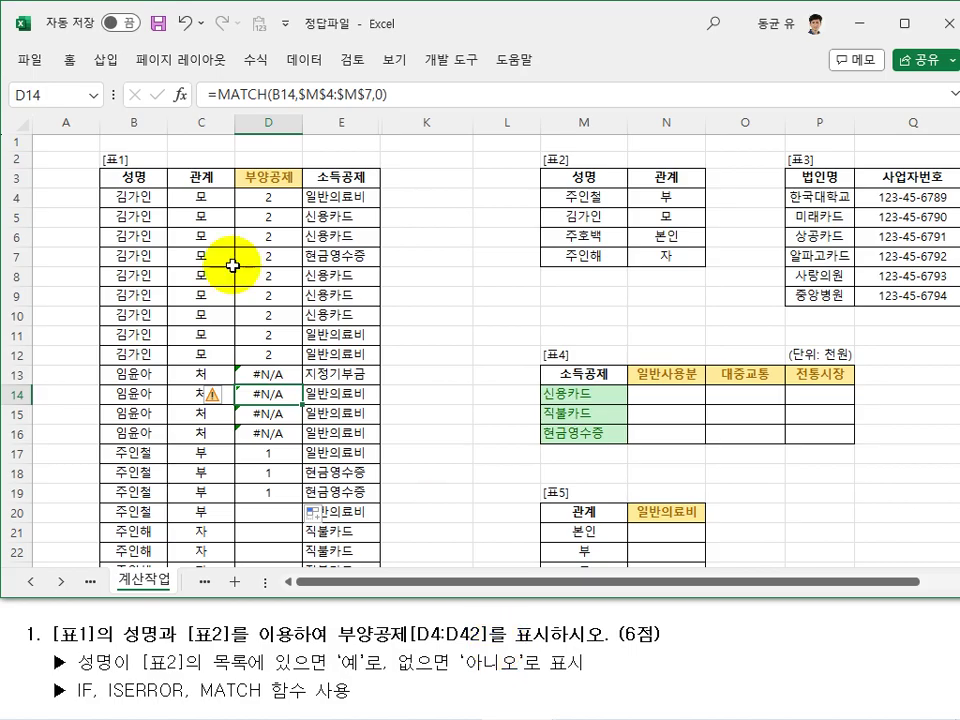
Wrap the MATCH formula in D4 in ISERROR so it reads =ISERROR(MATCH(B4,$M$4:$M$7,0))
click(268, 198)
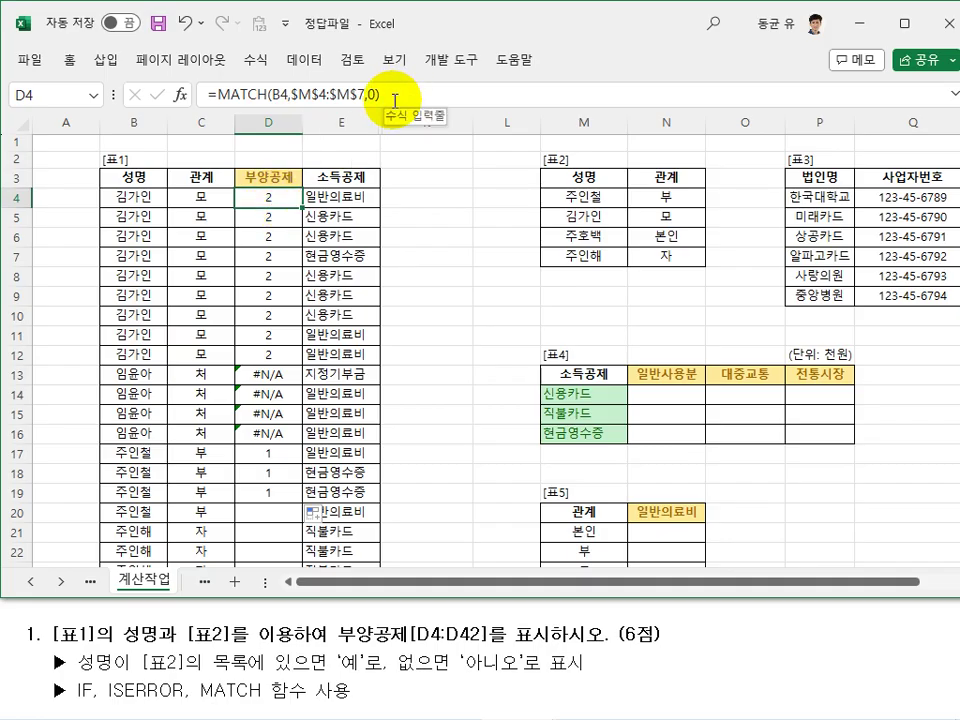
drag(382, 94, 221, 96)
key(ctrl+x)
click(180, 94)
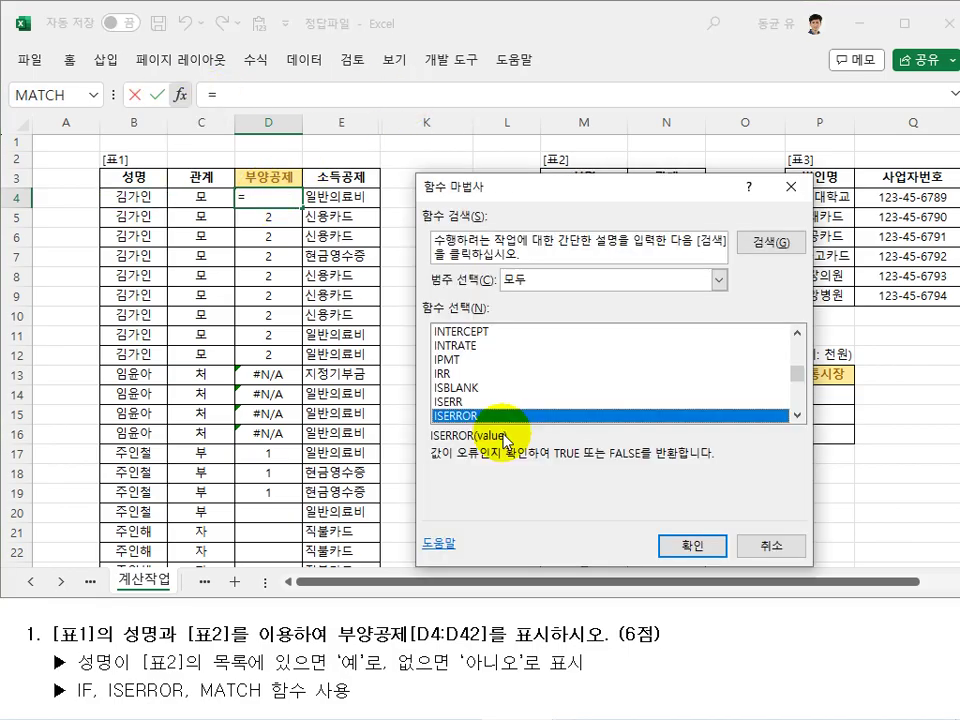
click(454, 404)
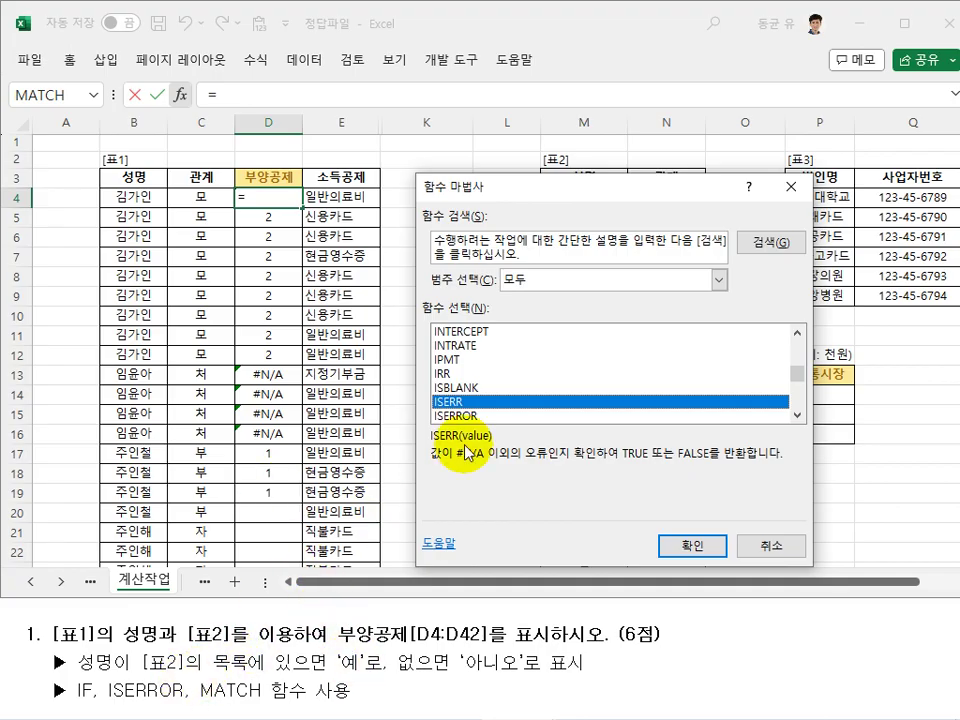
click(493, 416)
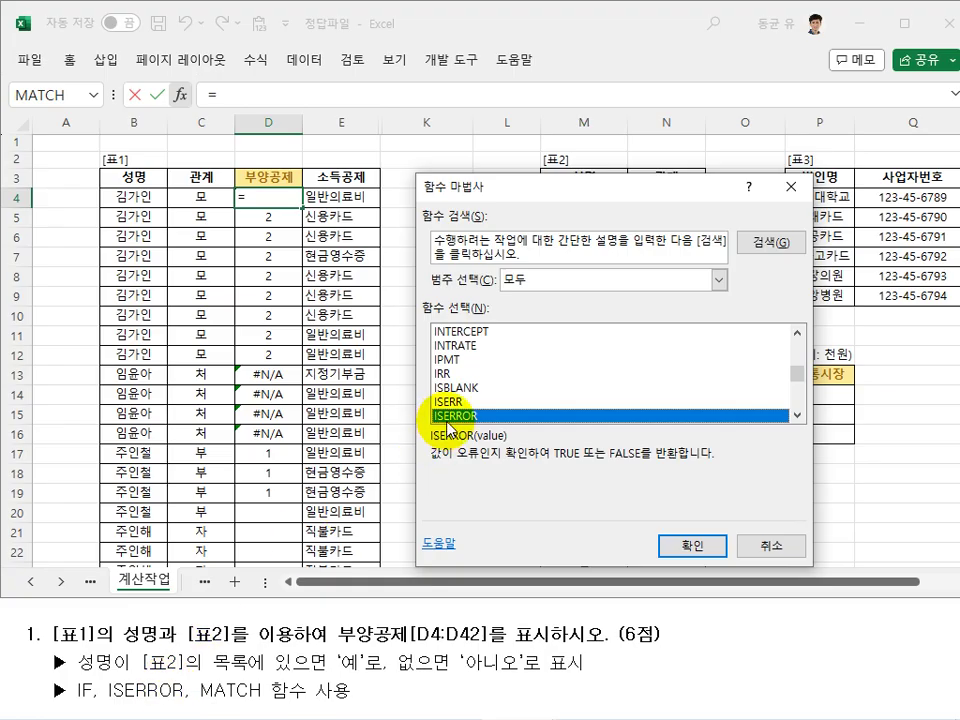
click(684, 548)
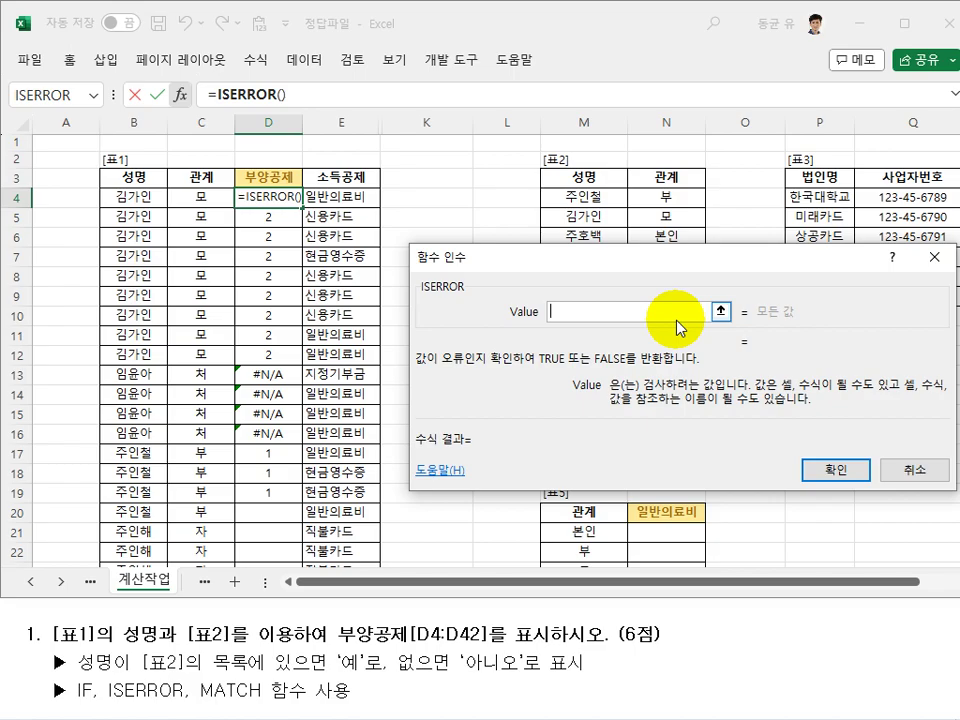
key(ctrl+v)
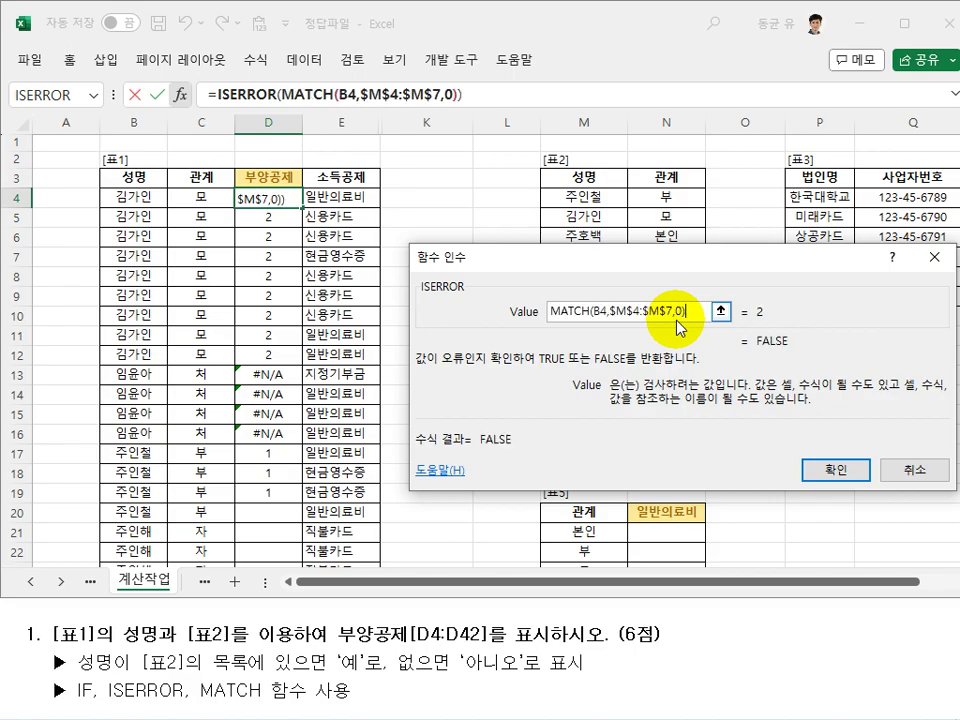
click(818, 472)
Fill the ISERROR formula from D4 down to D19 and examine the results for names inside and outside [표2]
drag(302, 206, 305, 508)
click(275, 381)
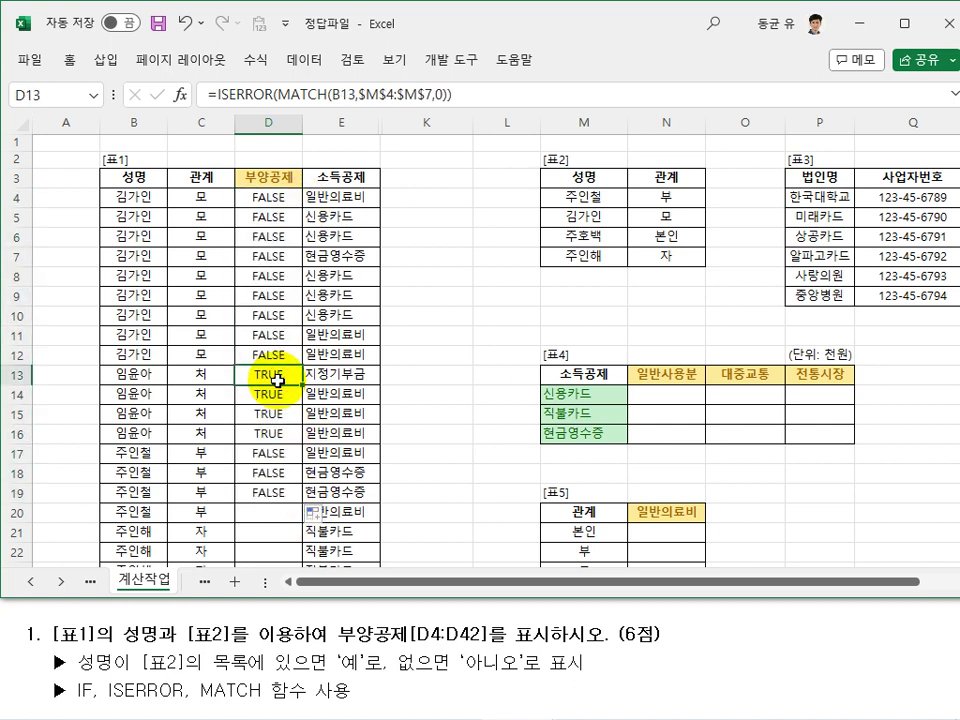
click(272, 397)
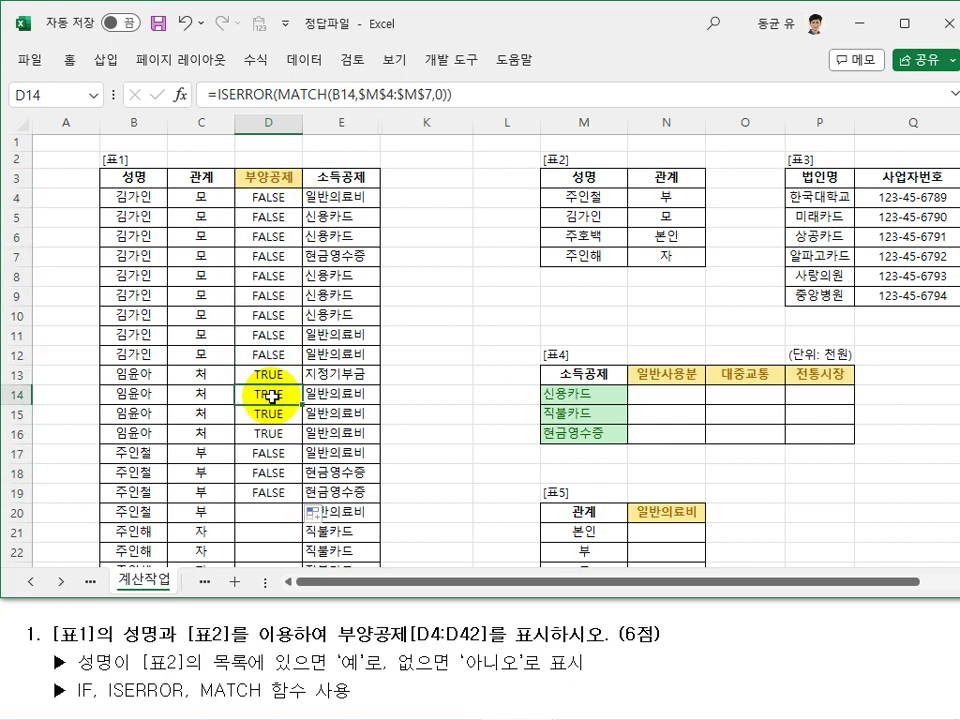
click(273, 315)
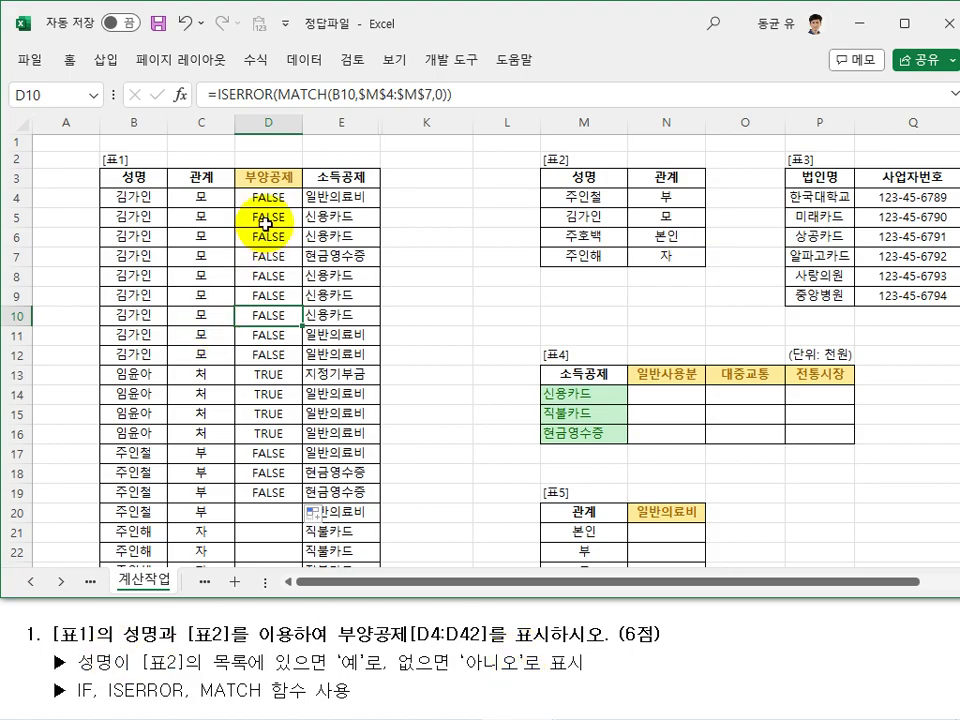
Nest the ISERROR formula of D4 in an IF function with the logical test ISERROR(MATCH(B4,$M$4:$M$7,0))=false
click(248, 195)
drag(460, 93, 214, 93)
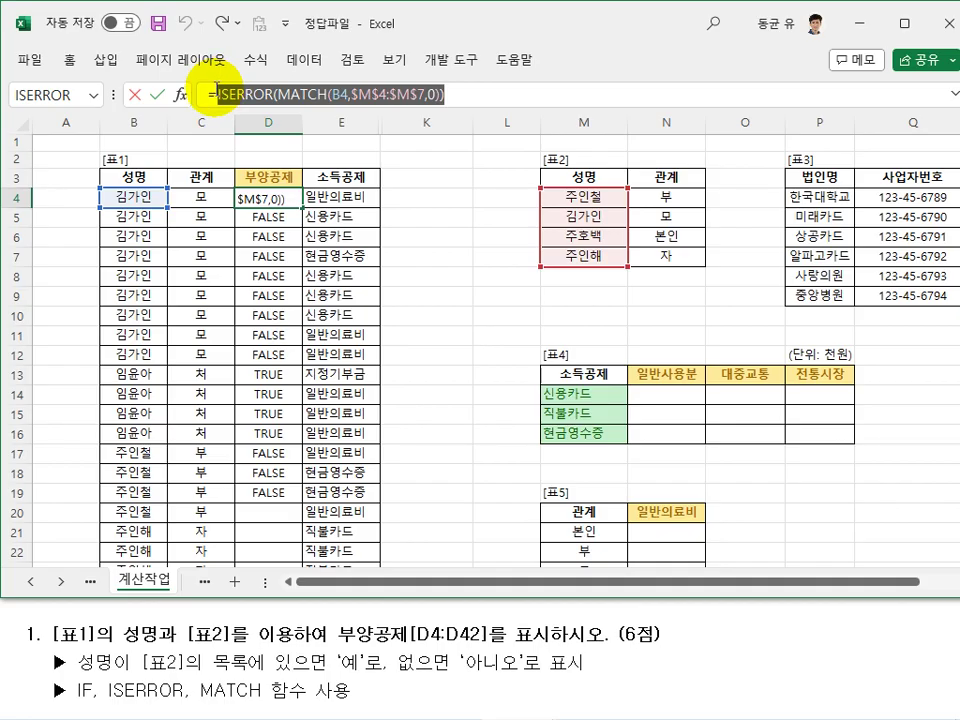
key(BackSpace)
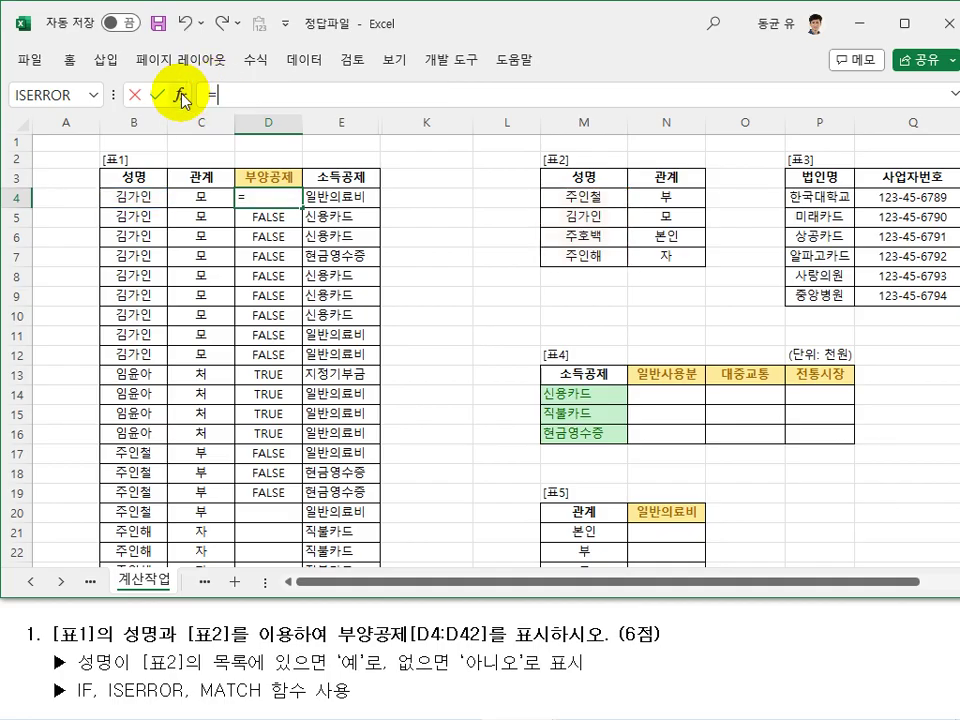
click(182, 94)
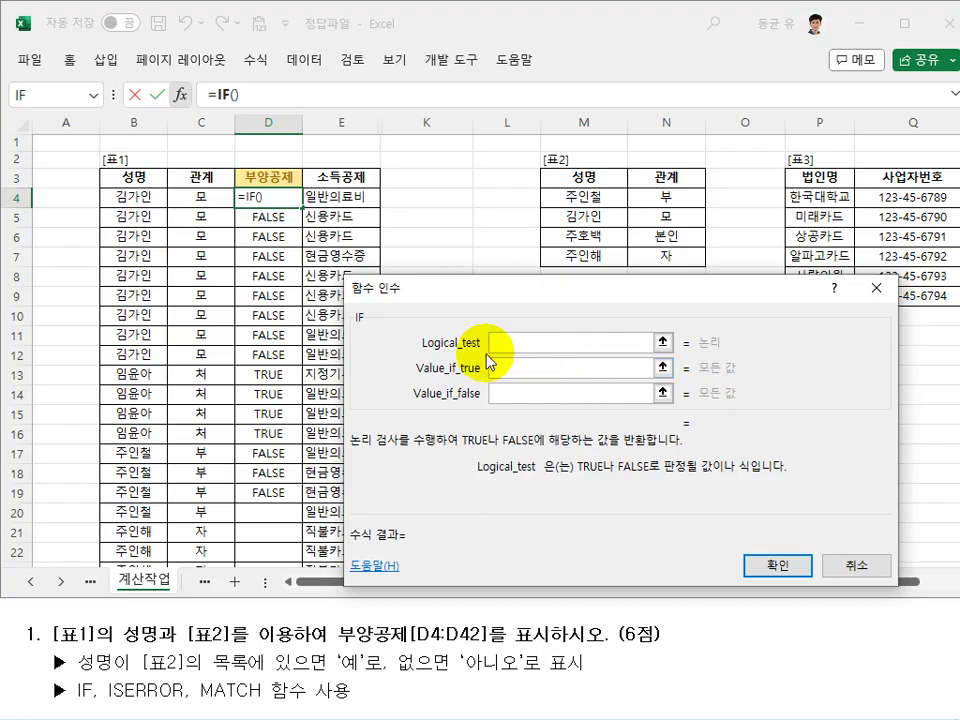
click(500, 391)
key(ctrl+v)
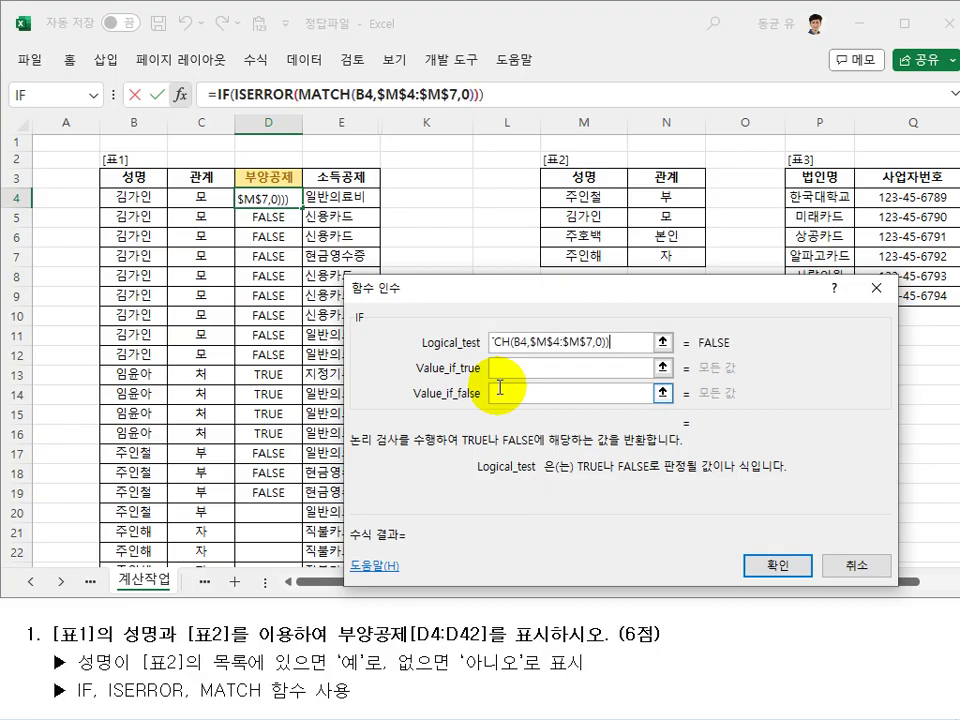
text(=false)
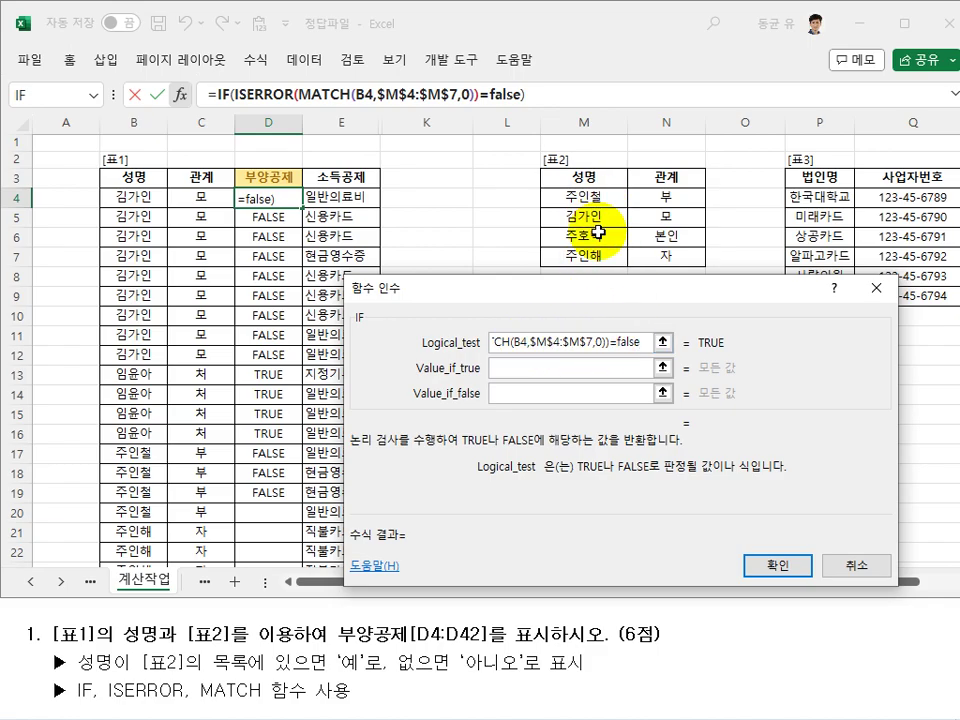
Complete the IF formula in D4 with "예" as the true value and "아니오" as the false value
click(566, 367)
text(d)
key(BackSpace)
key(Hangul)
text(예)
key(Tab)
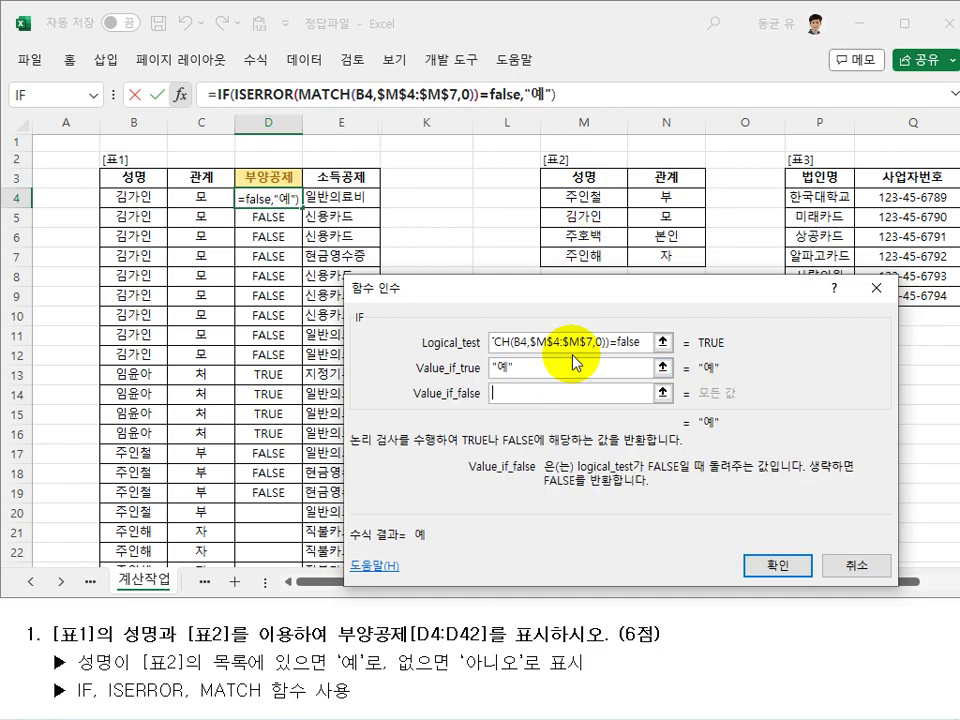
text(아니로)
key(BackSpace)
key(BackSpace)
text(ㅇ)
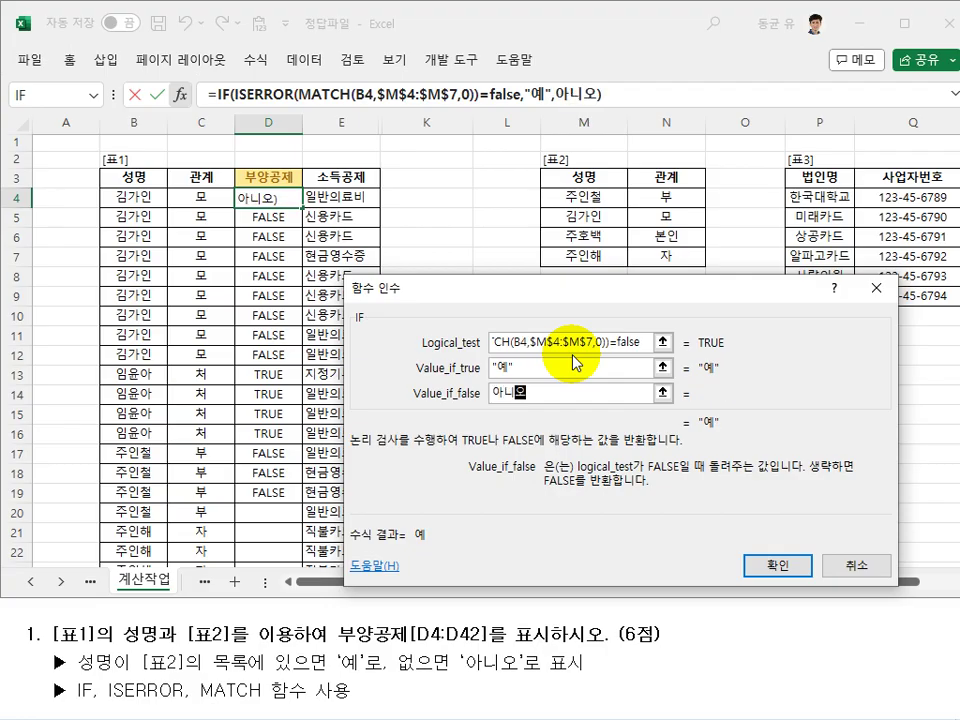
click(575, 366)
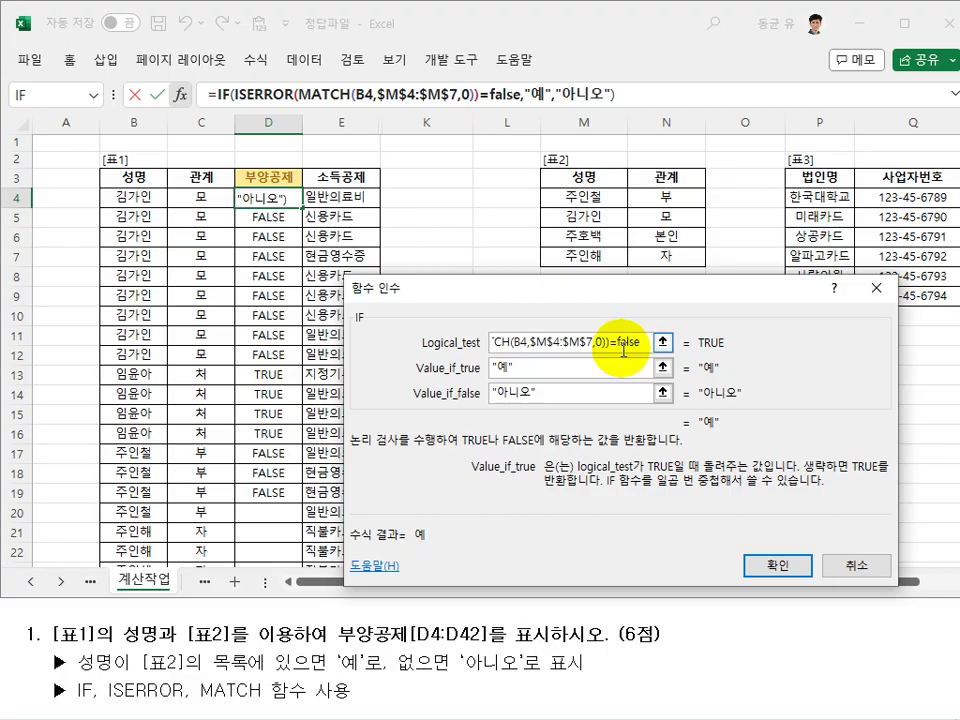
click(641, 342)
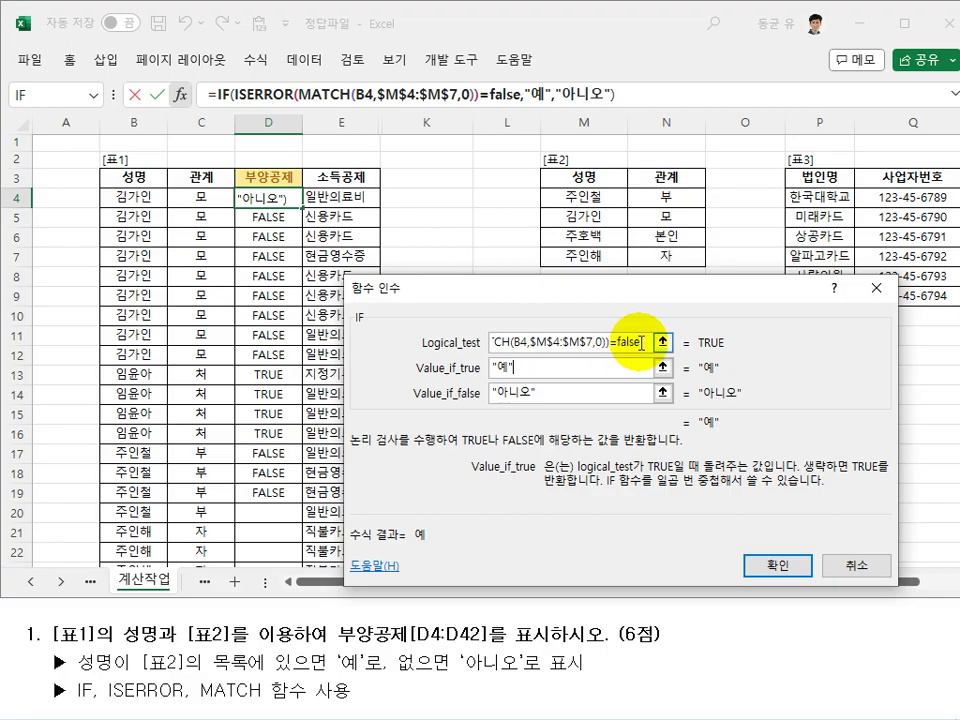
click(777, 565)
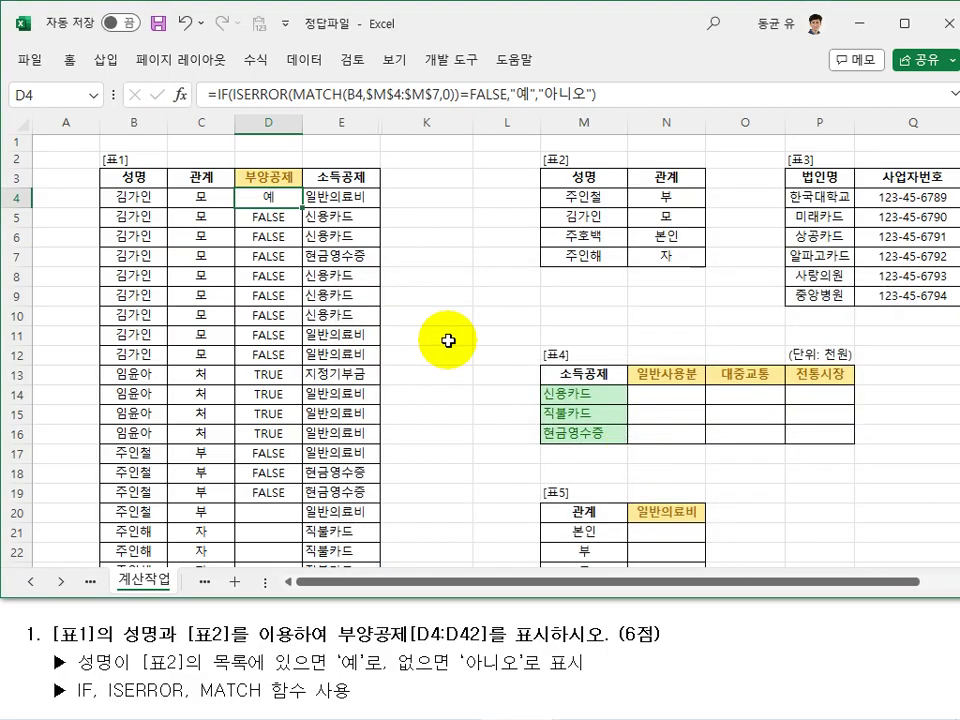
Fill the IF formula from D4 down the 부양공제 column and check the answers against the names in [표1]
double_click(303, 208)
click(150, 258)
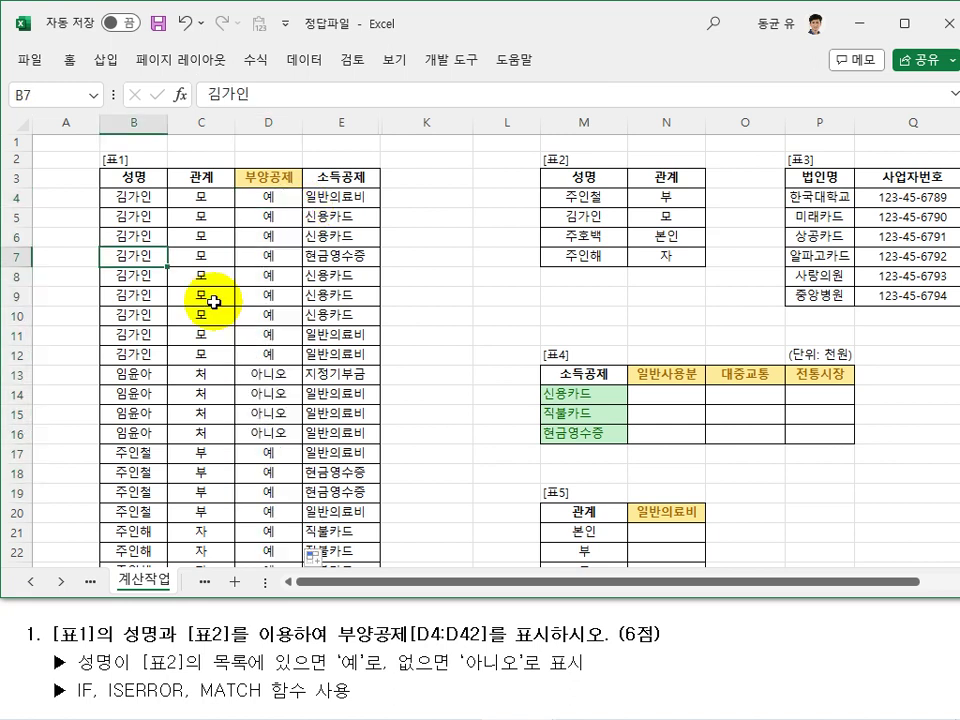
click(150, 236)
click(120, 492)
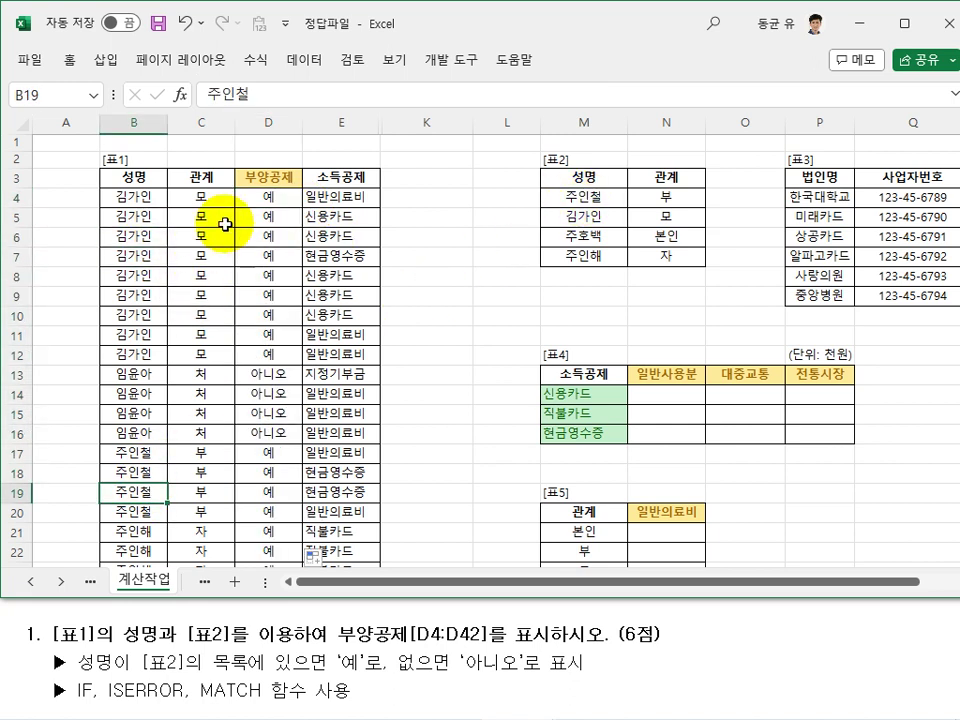
click(265, 216)
click(122, 374)
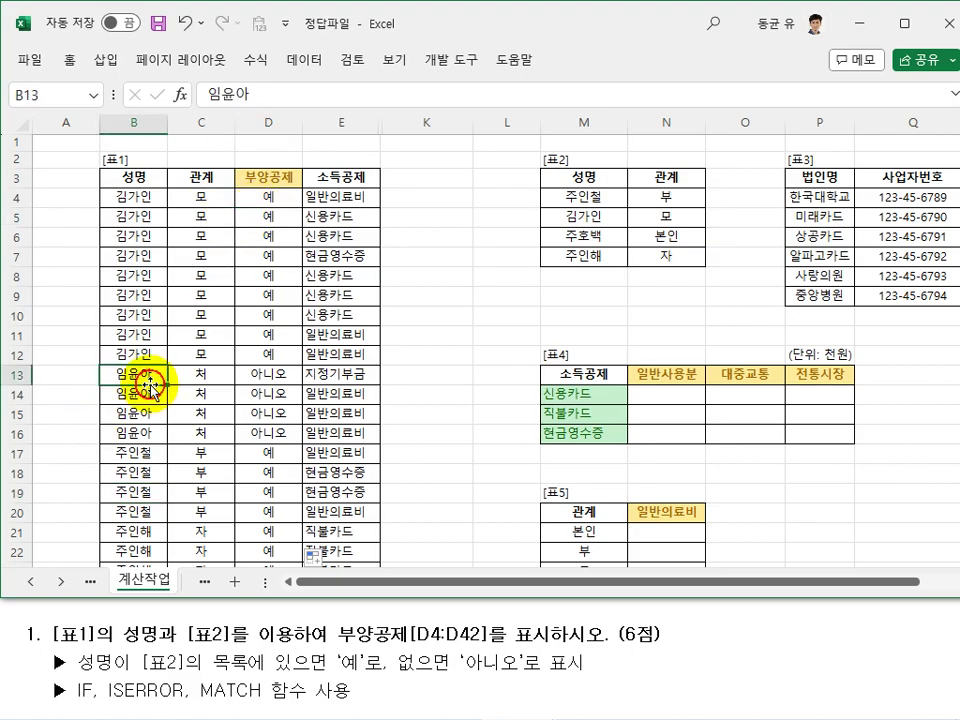
click(262, 376)
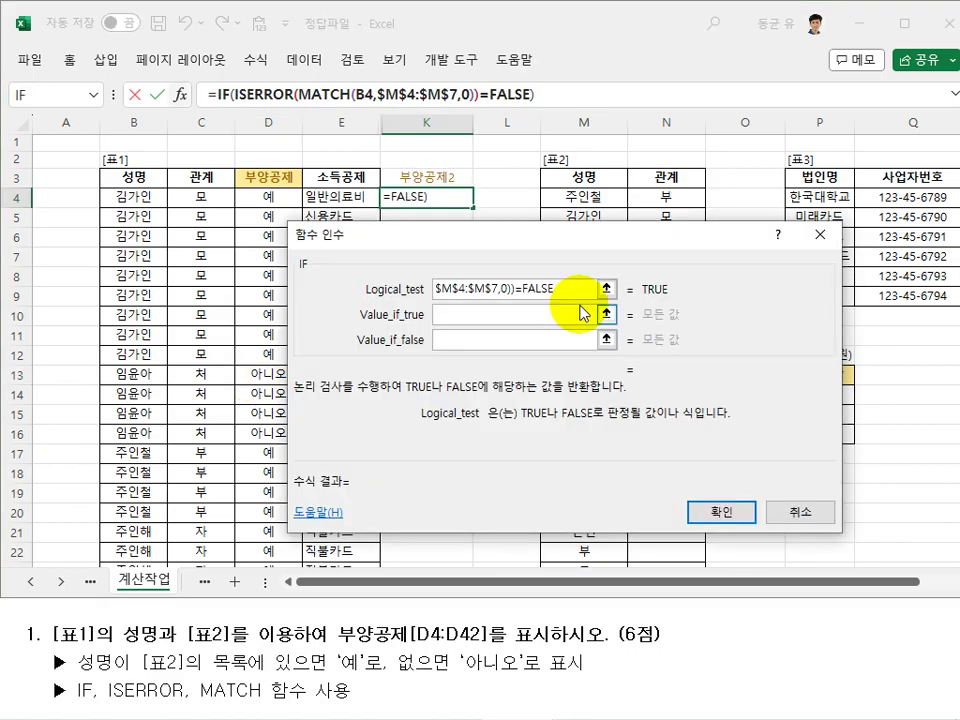
Change the logical test of the IF formula in K4 under 부양공제2 to ISERROR(MATCH(B4,$M$4:$M$7,0))=true
click(566, 288)
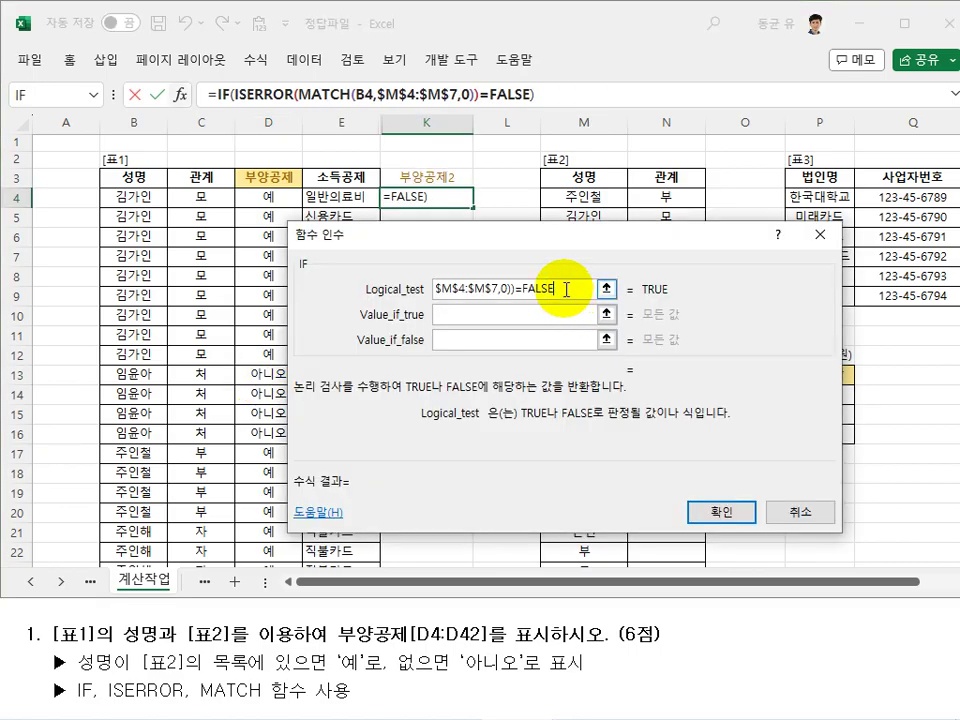
key(BackSpace)
key(BackSpace)
key(BackSpace)
key(BackSpace)
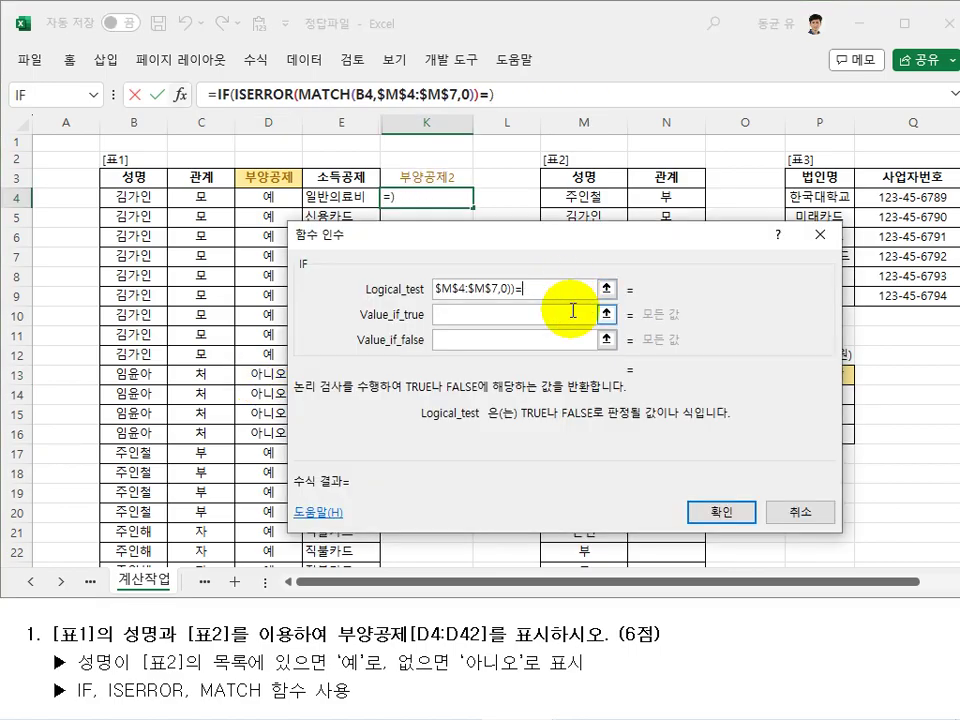
text(ㅅ거)
key(BackSpace)
key(BackSpace)
key(BackSpace)
text(true)
Set K4's IF formula to return "아니오" when true and "예" when false, and fill it down the 부양공제2 column
key(Tab)
text(아니오)
key(Tab)
text(예)
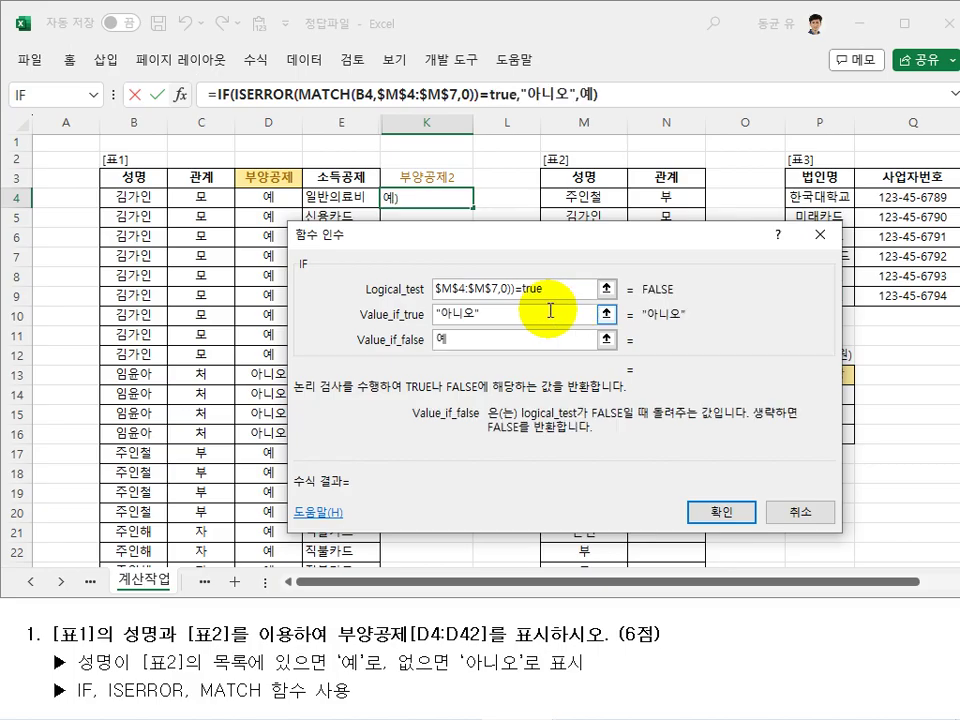
click(481, 315)
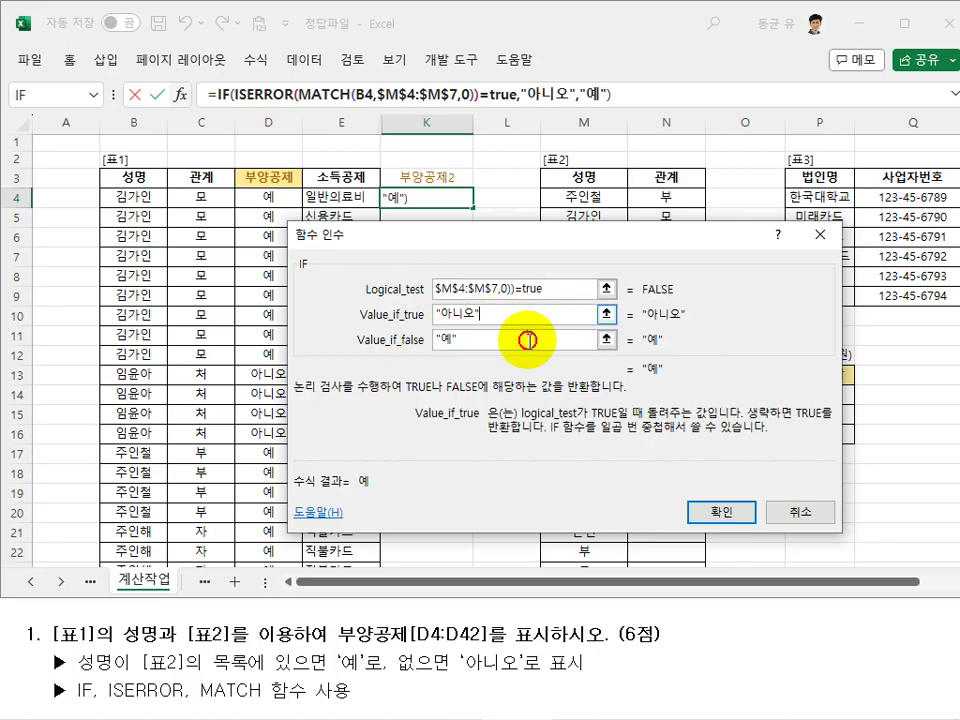
click(700, 515)
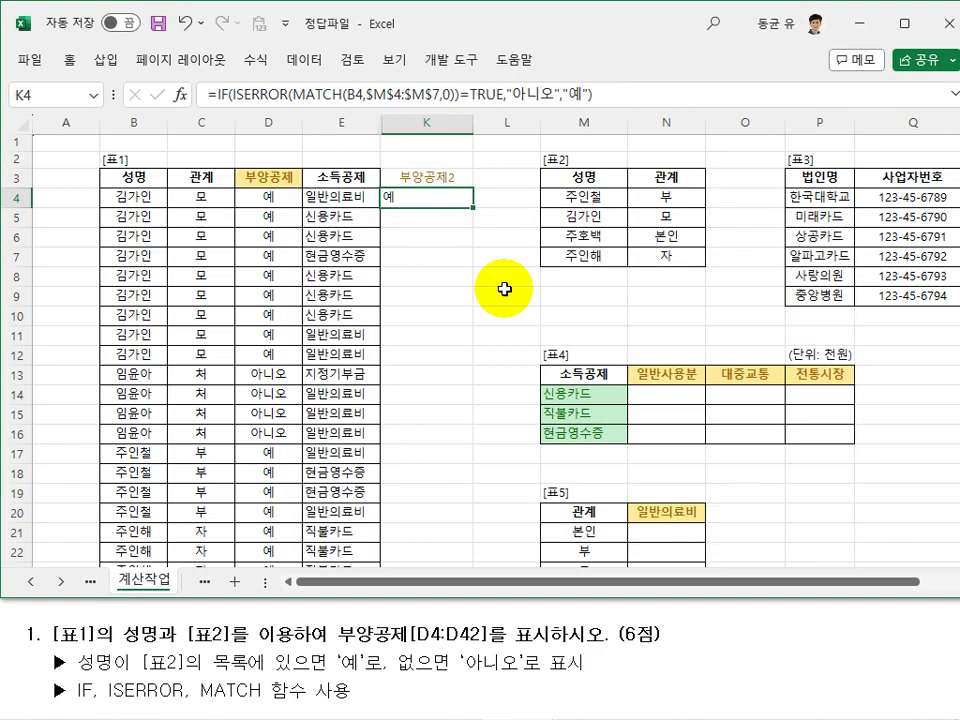
double_click(472, 209)
Remove =TRUE from the logical test of K4's IF formula and refill the 부양공제2 column with it
click(449, 197)
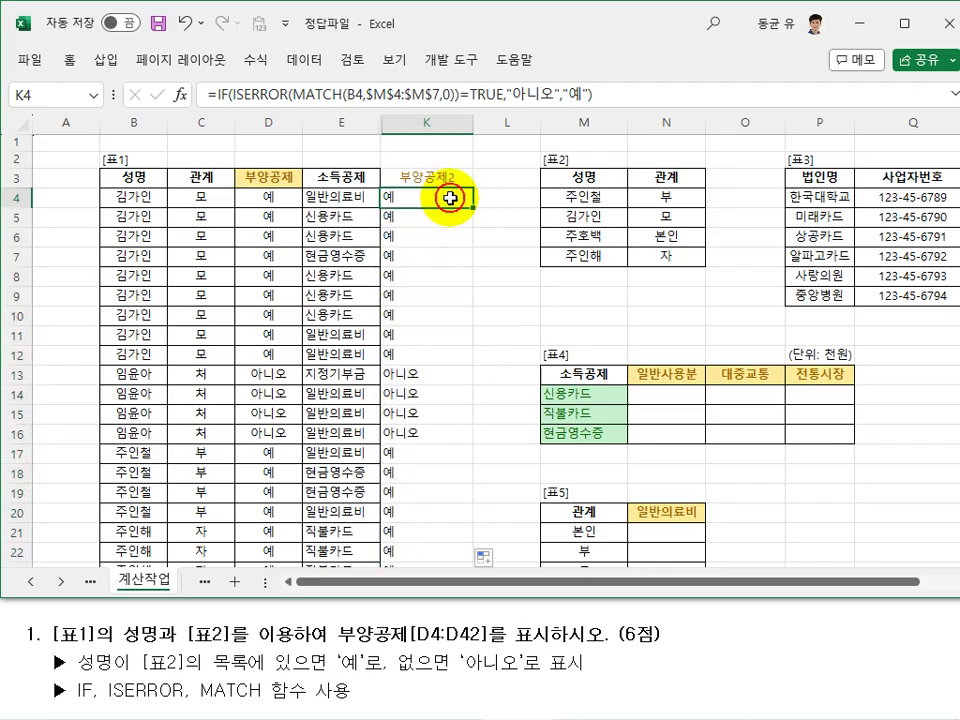
key(shift+F3)
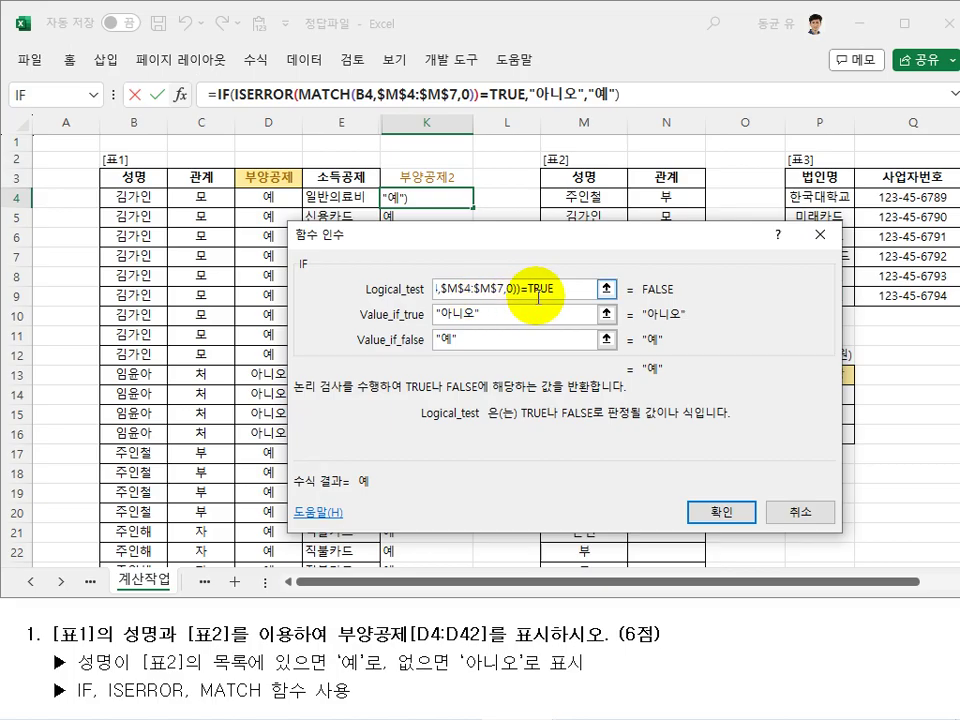
key(BackSpace)
key(BackSpace)
key(BackSpace)
key(BackSpace)
key(BackSpace)
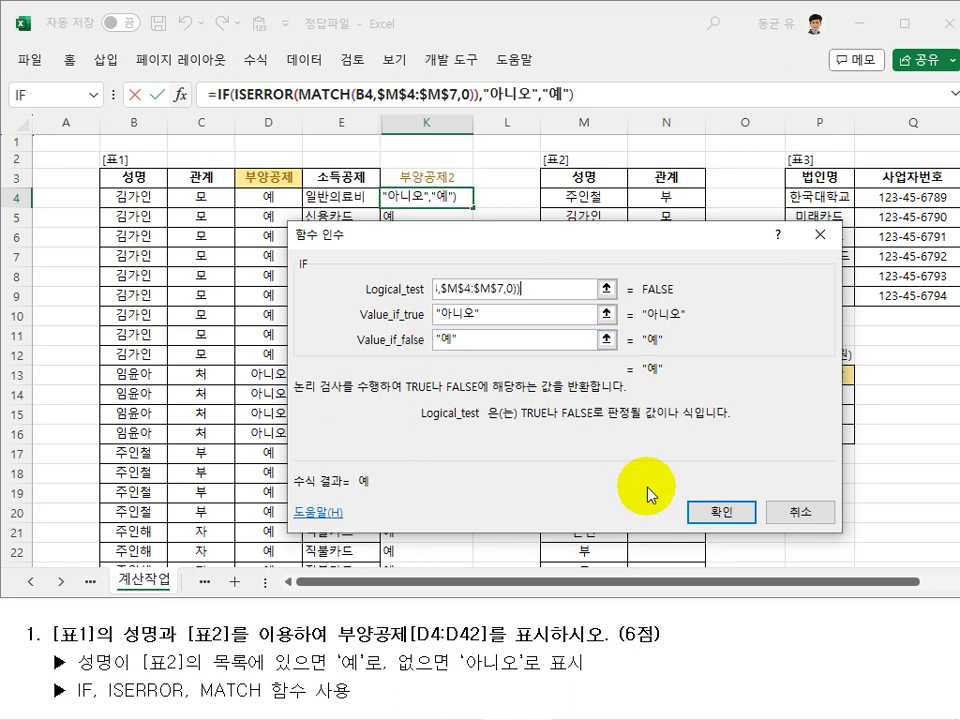
click(718, 511)
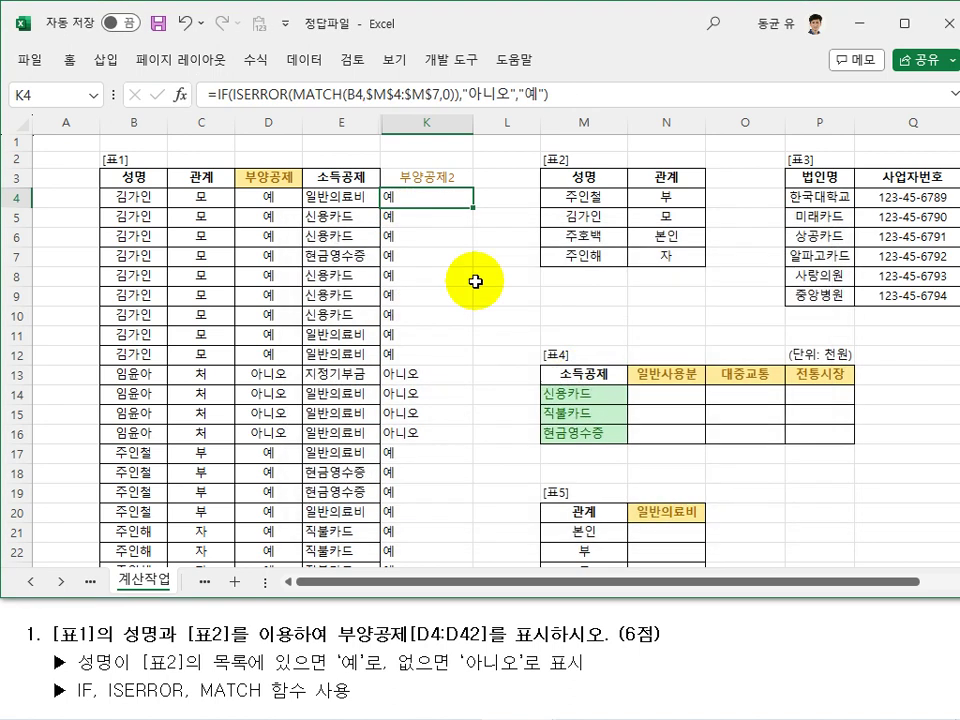
double_click(475, 209)
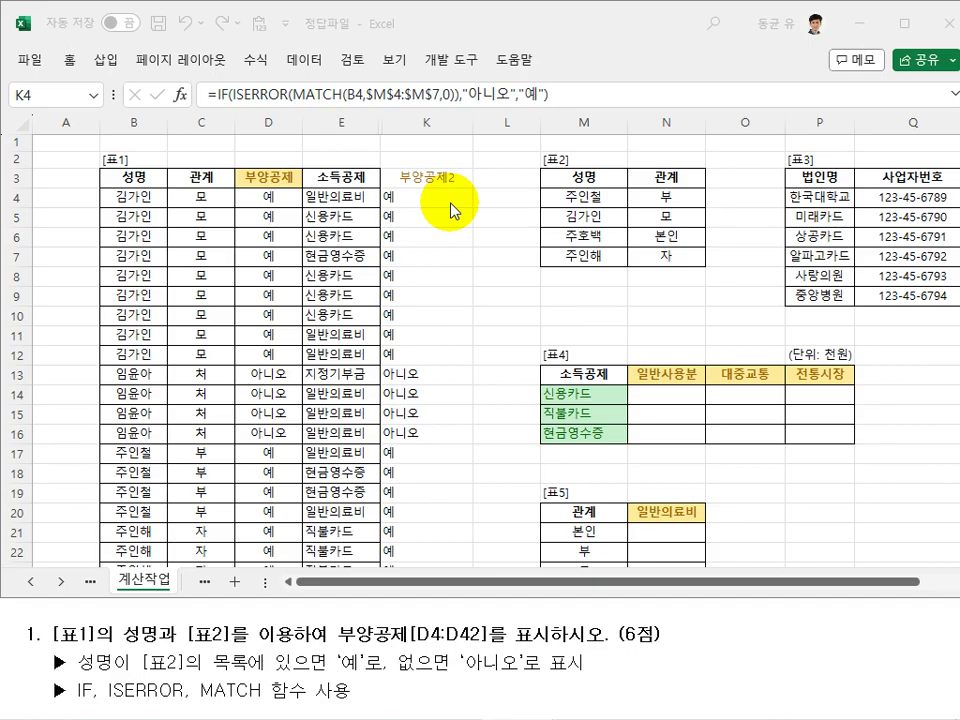
click(452, 228)
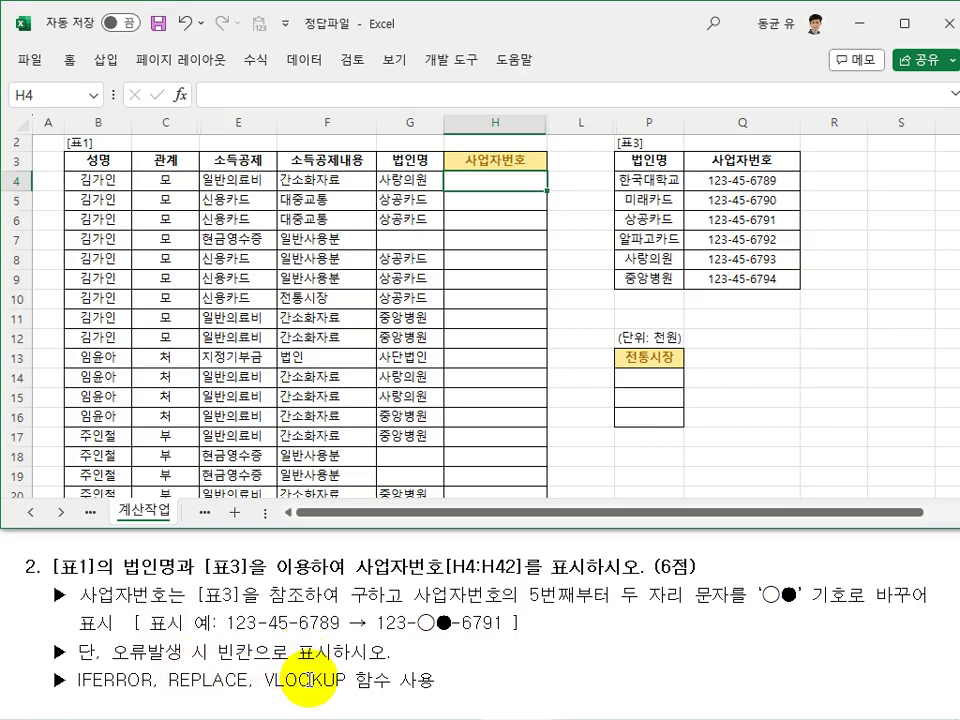
click(580, 298)
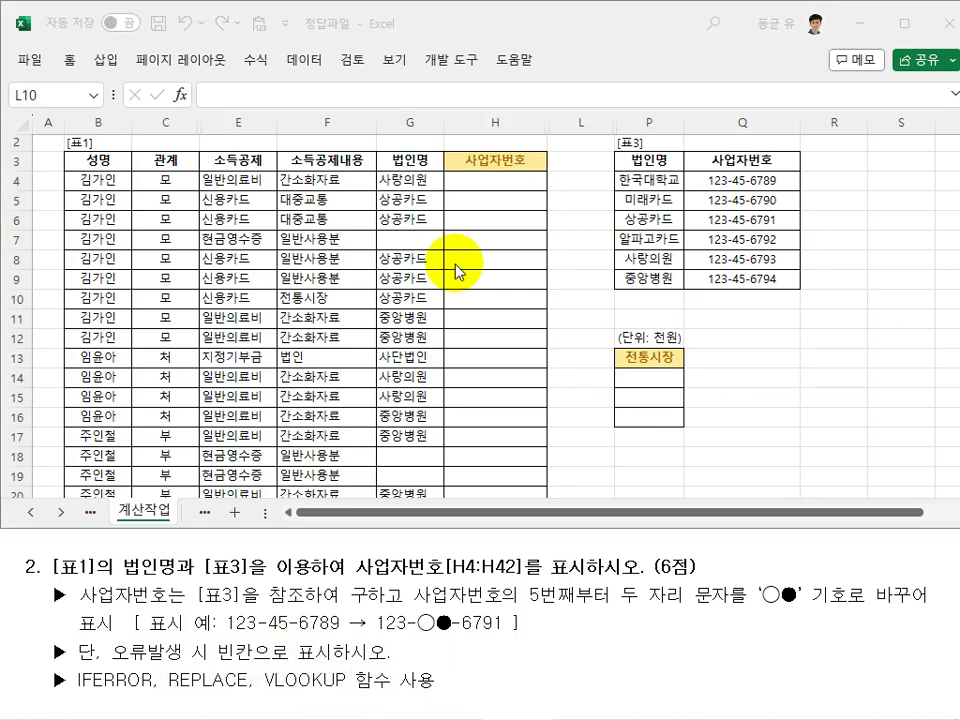
Examine the 법인명 in G4 against the lookup range P4:Q9 and its first column P4:P9 in [표3]
click(410, 180)
click(636, 180)
drag(636, 180, 735, 280)
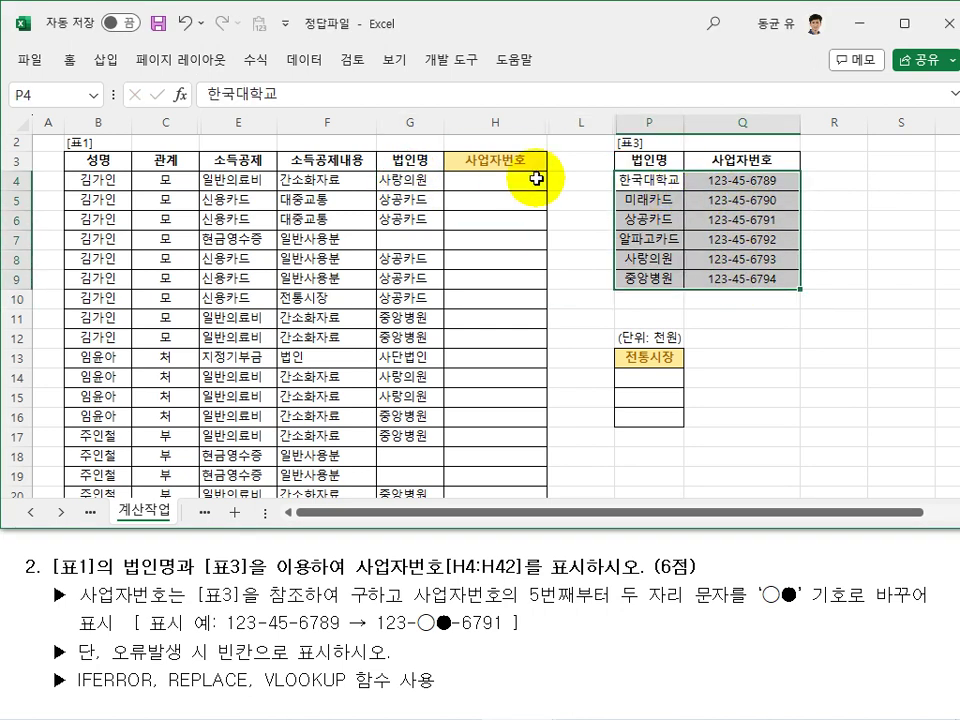
click(420, 183)
drag(636, 182, 633, 274)
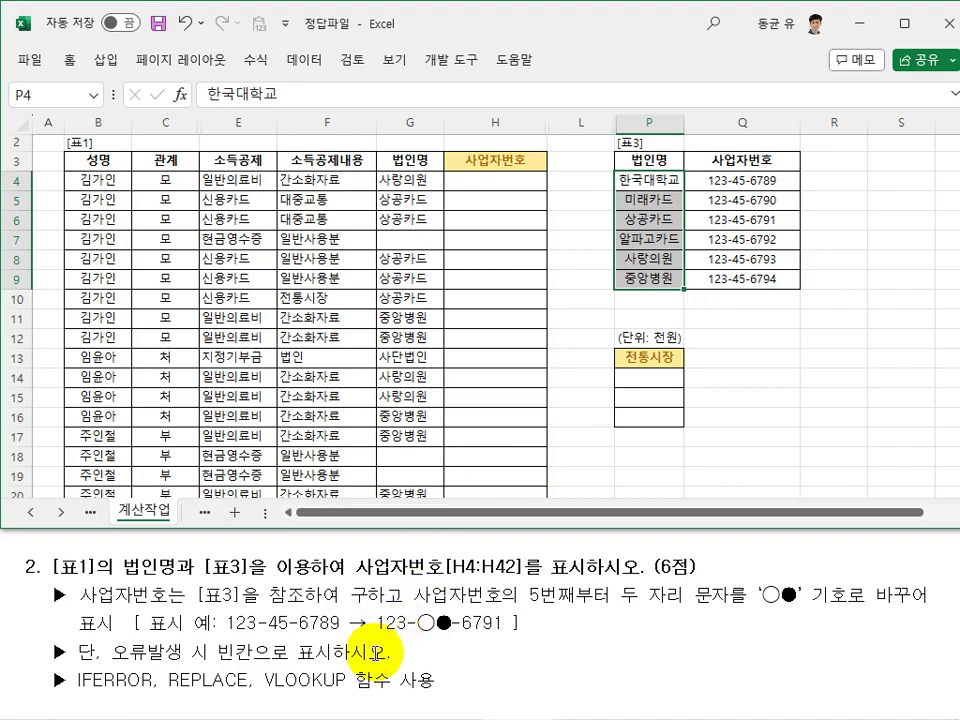
Start a VLOOKUP function in H4 with G4 as the lookup value and the absolute range $P$4:$Q$9 as the table array
click(493, 182)
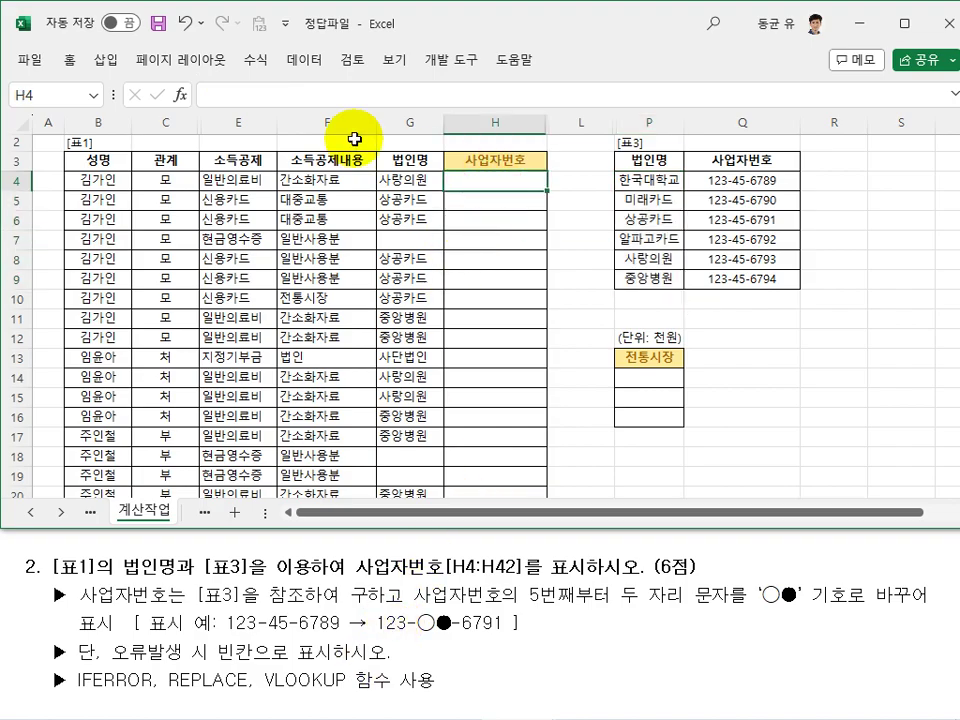
click(180, 94)
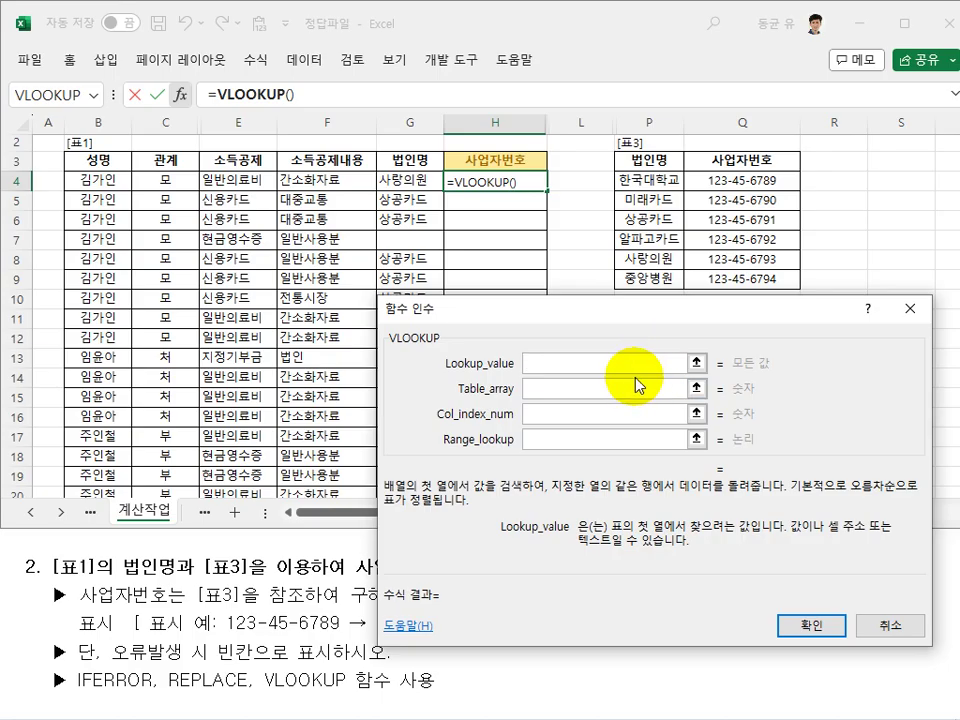
click(417, 180)
key(Tab)
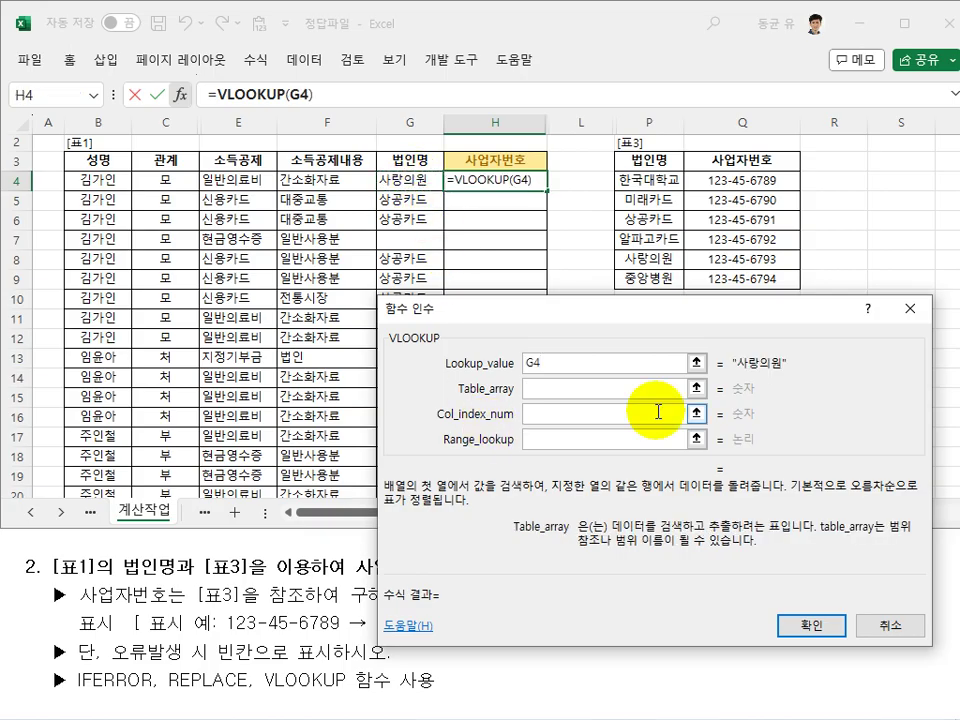
drag(665, 182, 748, 270)
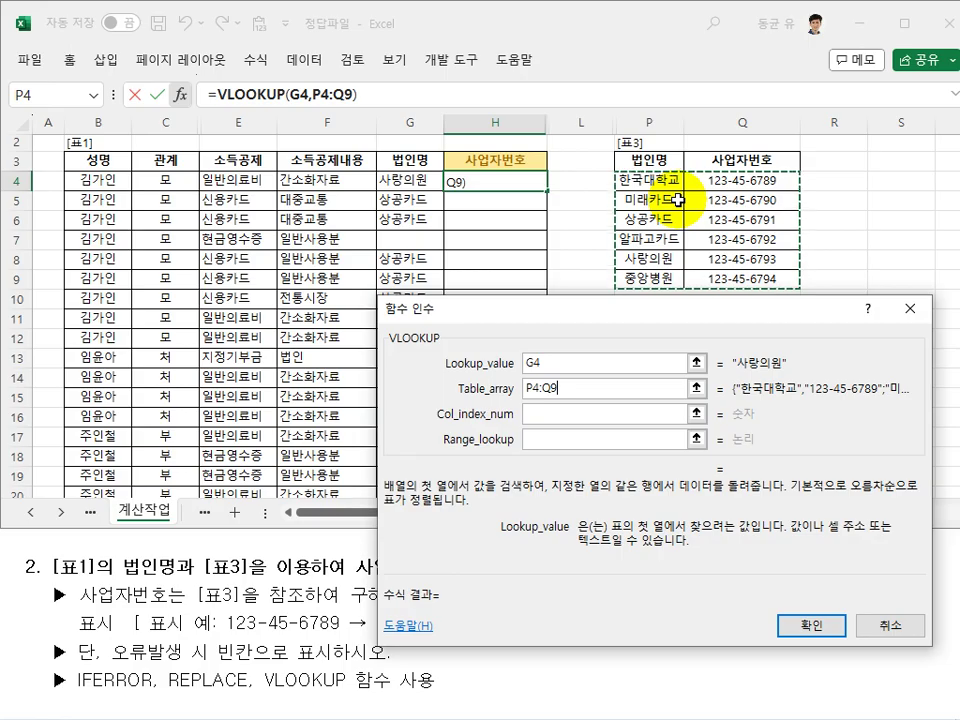
key(F4)
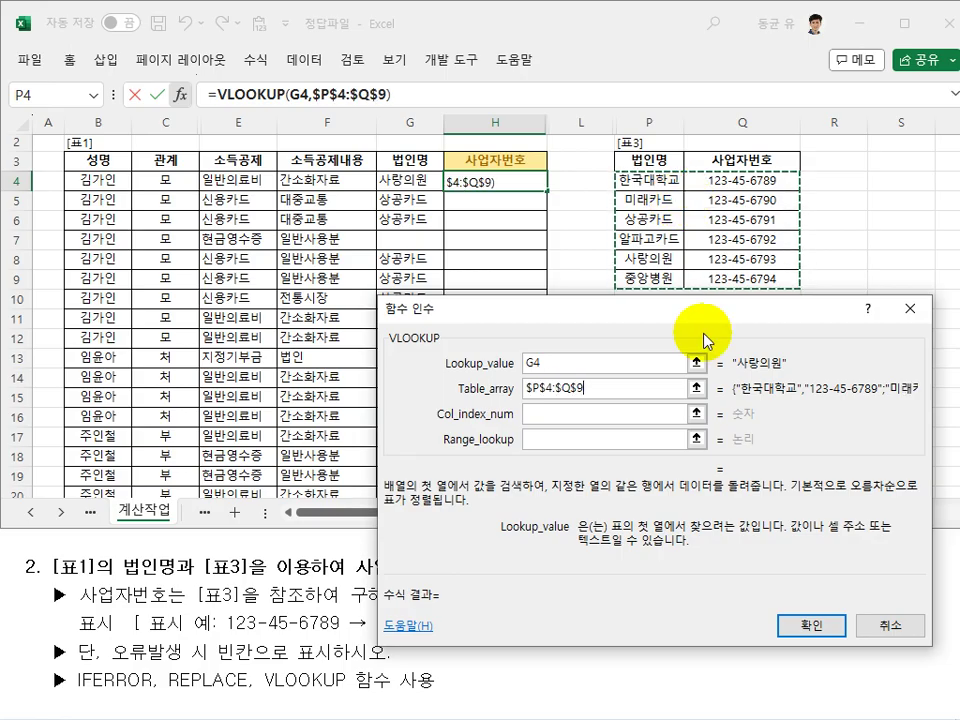
Set the VLOOKUP's column index to 2 and range lookup to 0, and enter the formula in H4
click(587, 412)
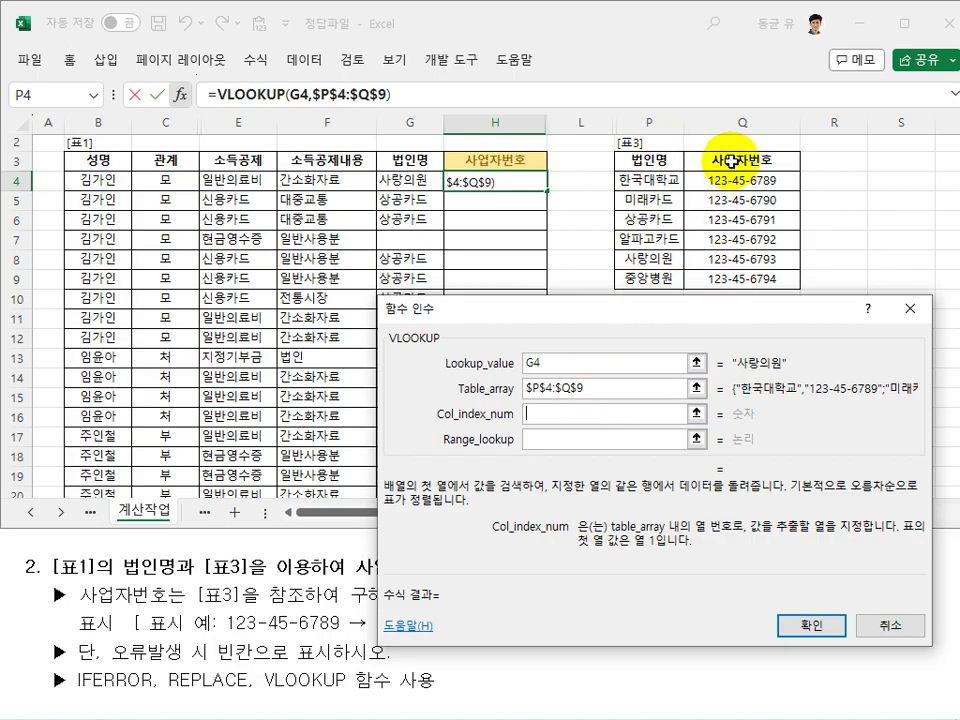
text(2)
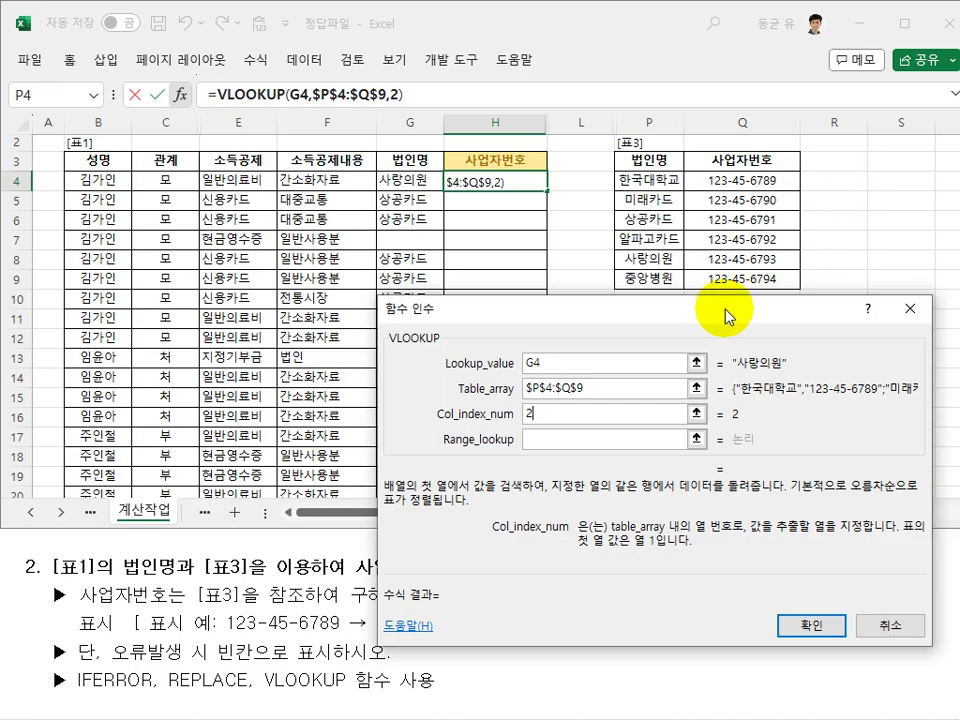
click(594, 436)
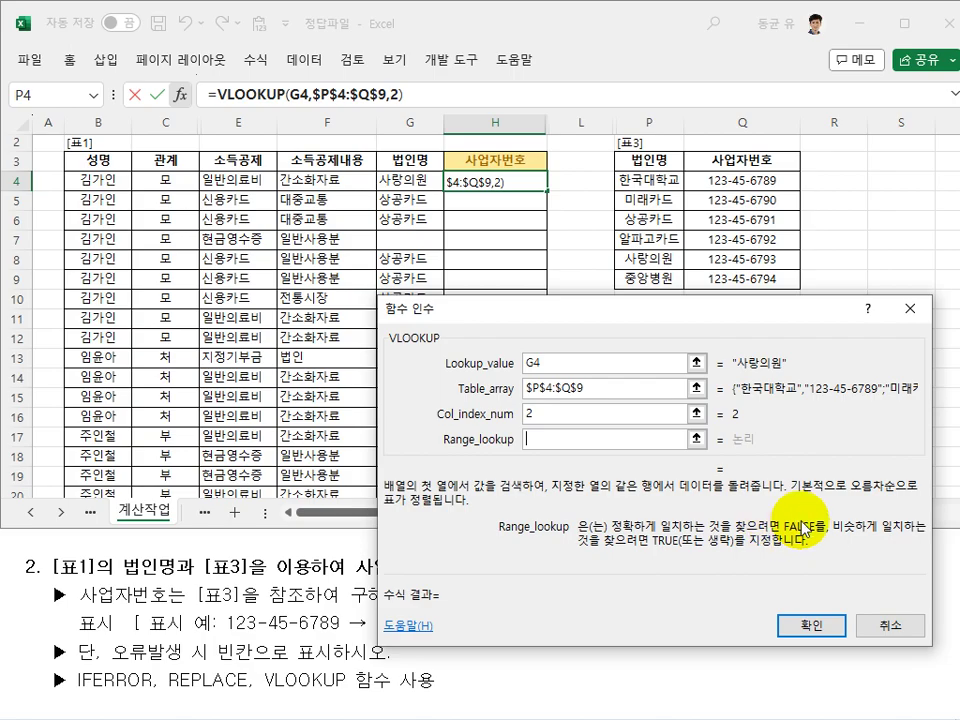
text(0)
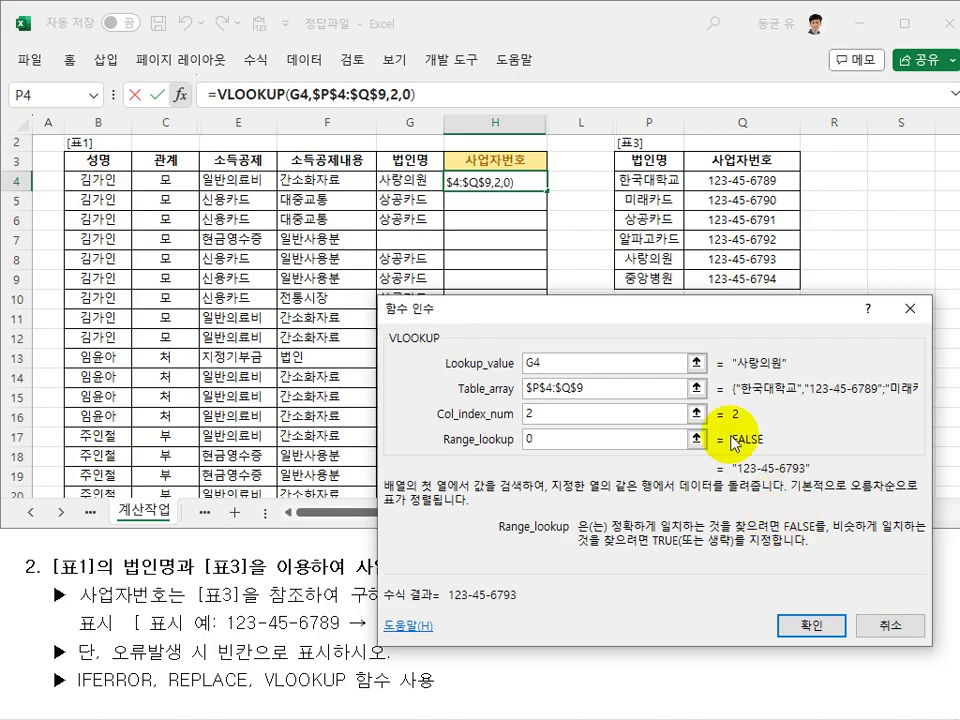
click(811, 624)
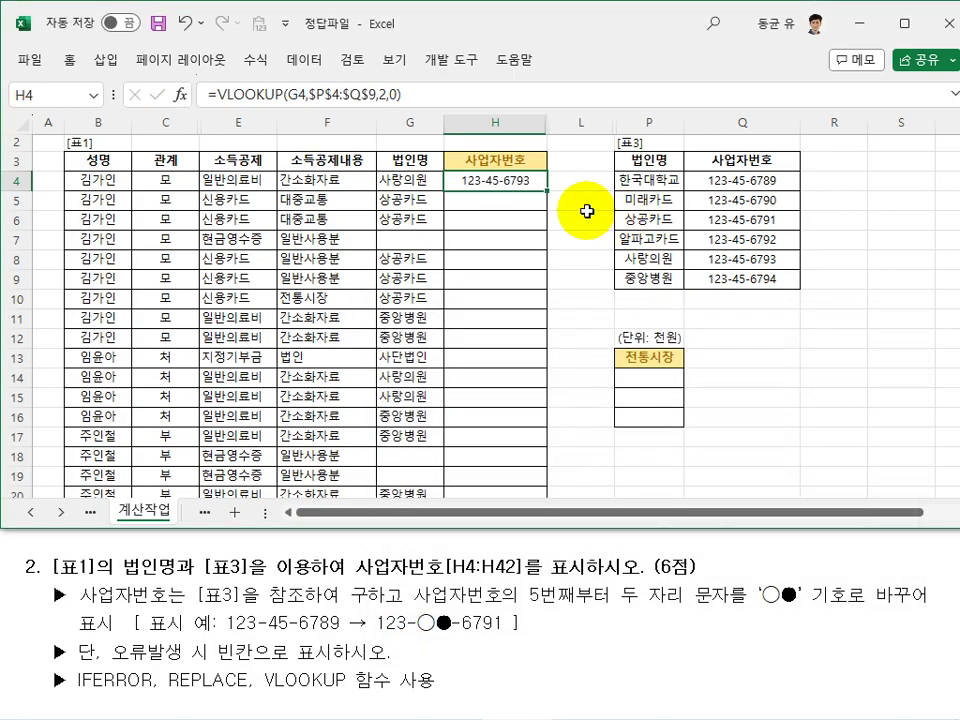
Fill the VLOOKUP formula from H4 down to H17 and check the references of the copied formula in H10
drag(547, 190, 525, 439)
click(495, 279)
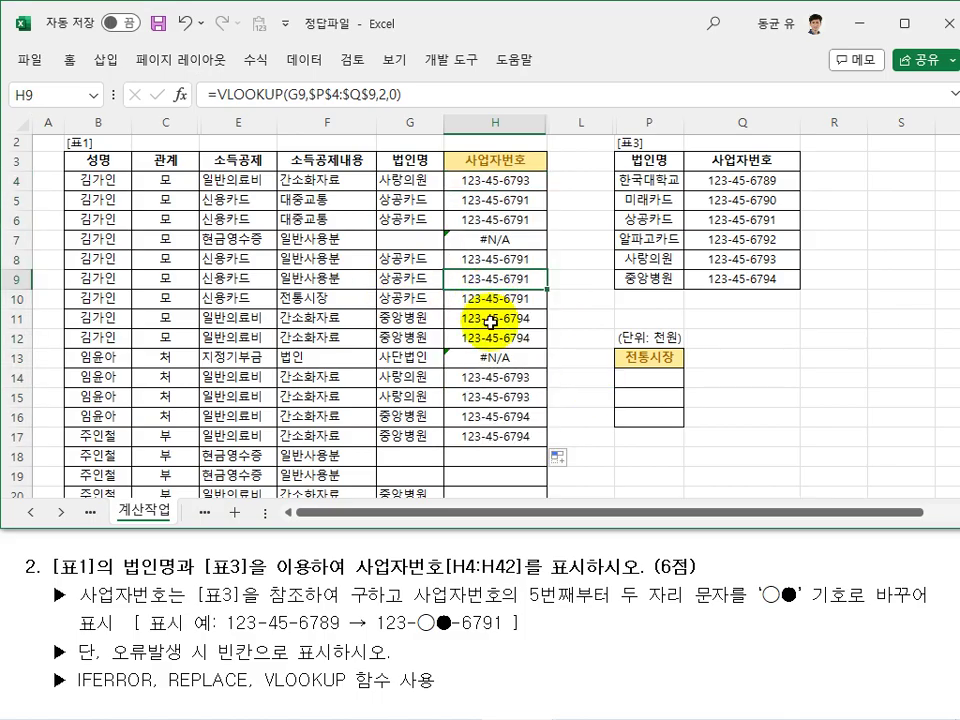
double_click(495, 298)
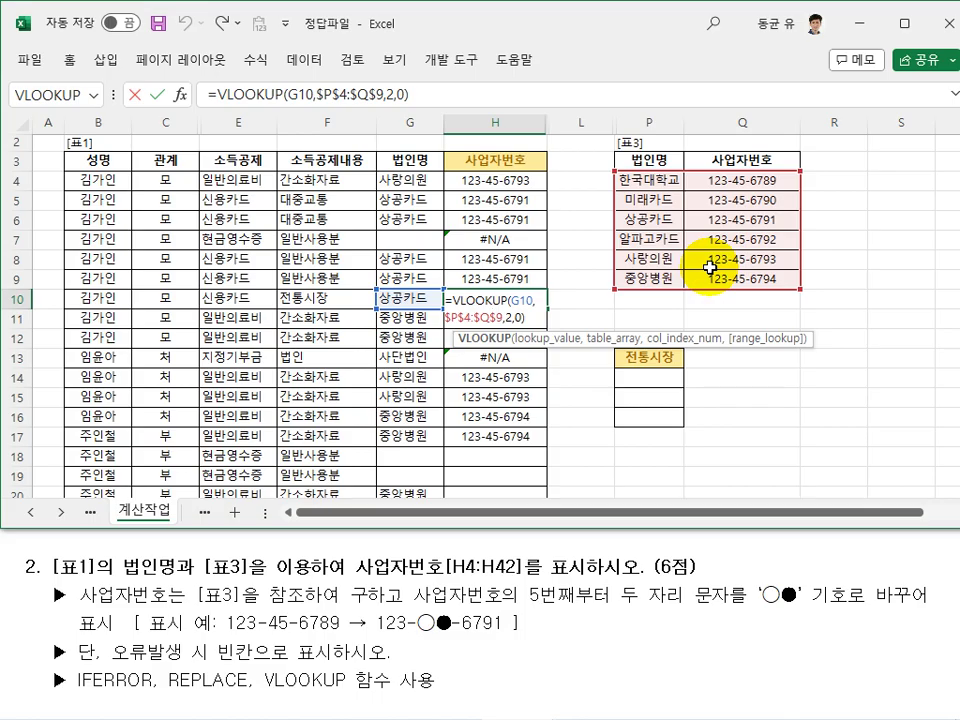
key(Escape)
key(Up)
key(Up)
key(Up)
key(Up)
key(Up)
key(Up)
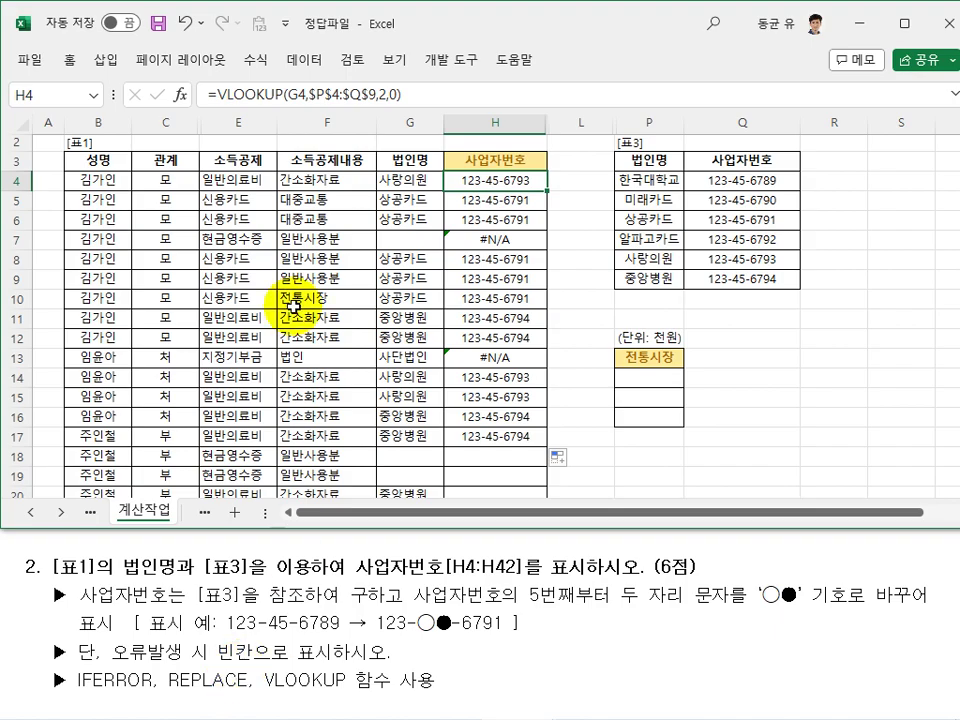
Replace H4's formula with a REPLACE function that takes the existing VLOOKUP formula as its Old_text
drag(420, 95, 216, 90)
key(BackSpace)
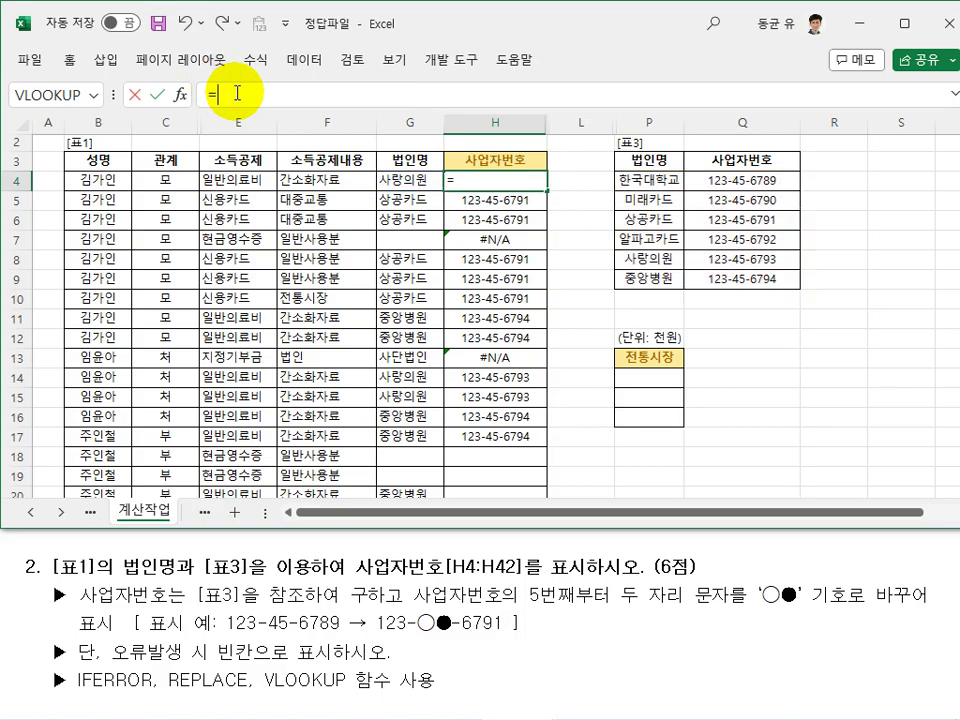
click(183, 96)
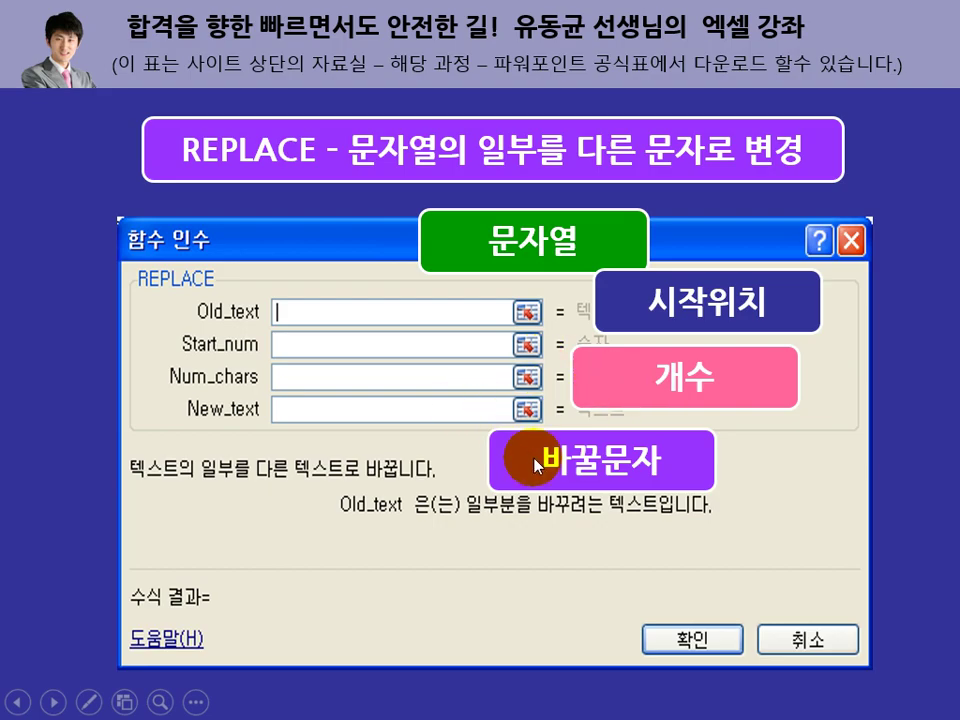
key(alt+Tab)
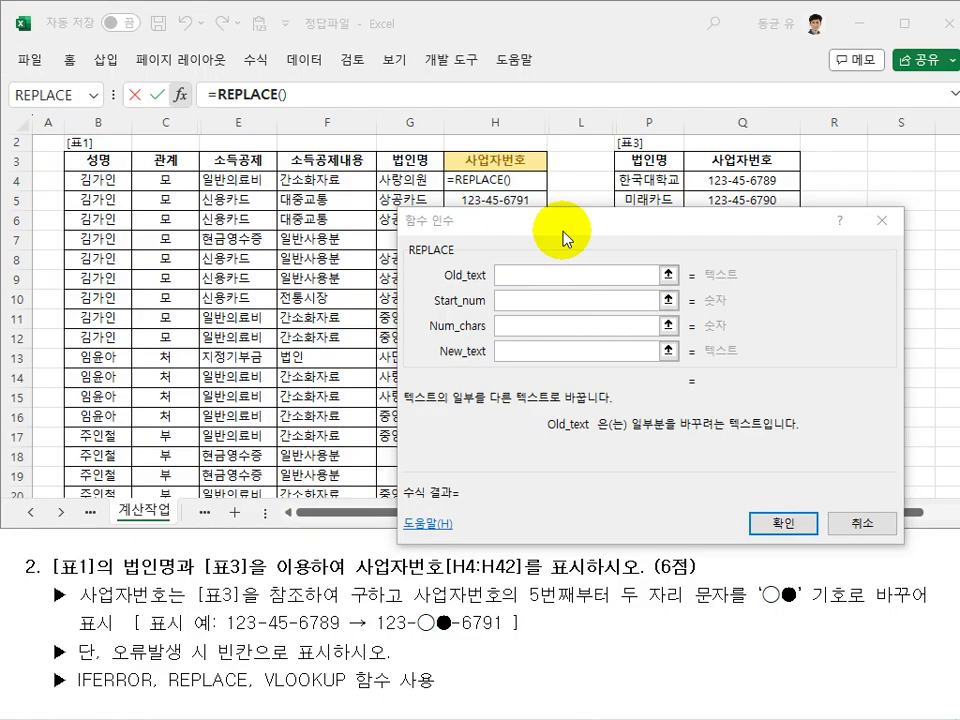
key(ctrl+v)
Set the REPLACE function's Start_num to 5 and Num_chars to 2
click(521, 299)
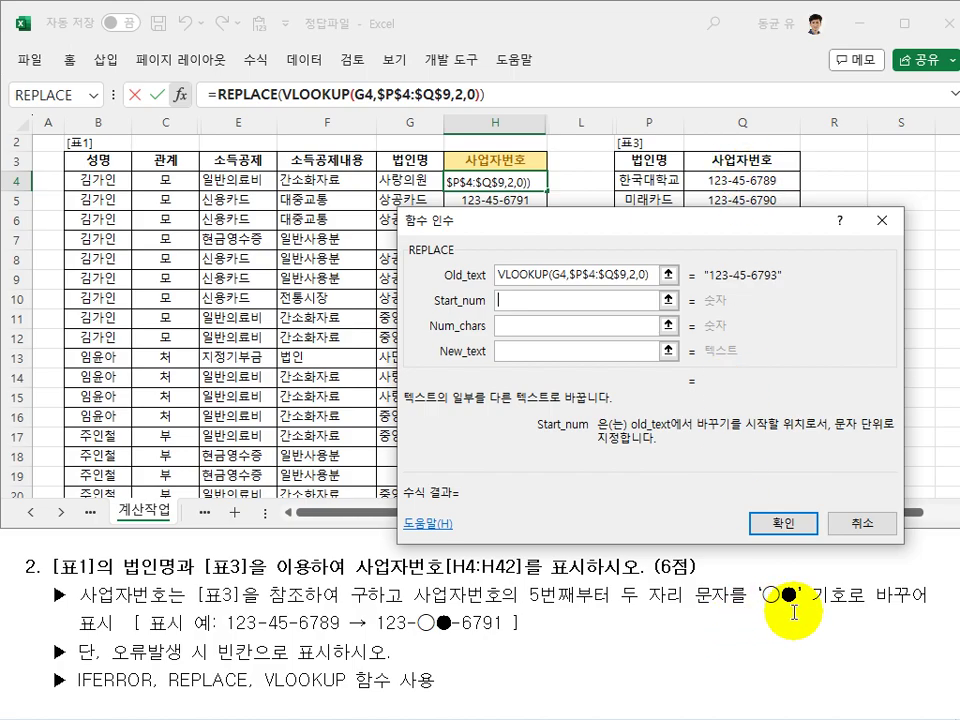
text(5)
click(546, 327)
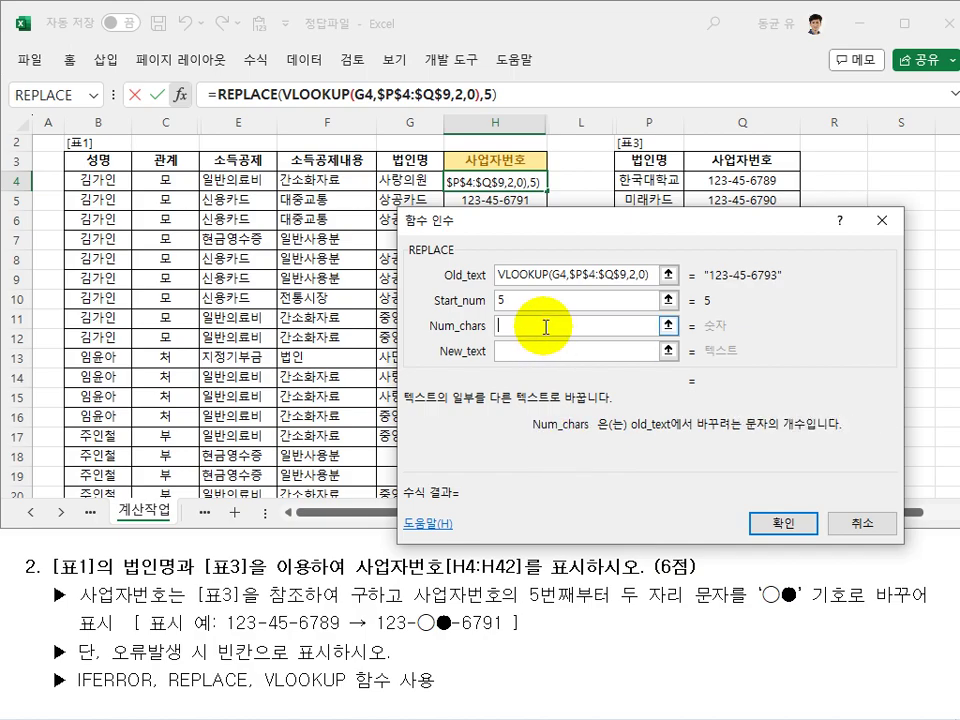
text(2)
Insert the special character ○ as the REPLACE function's New_text
click(536, 350)
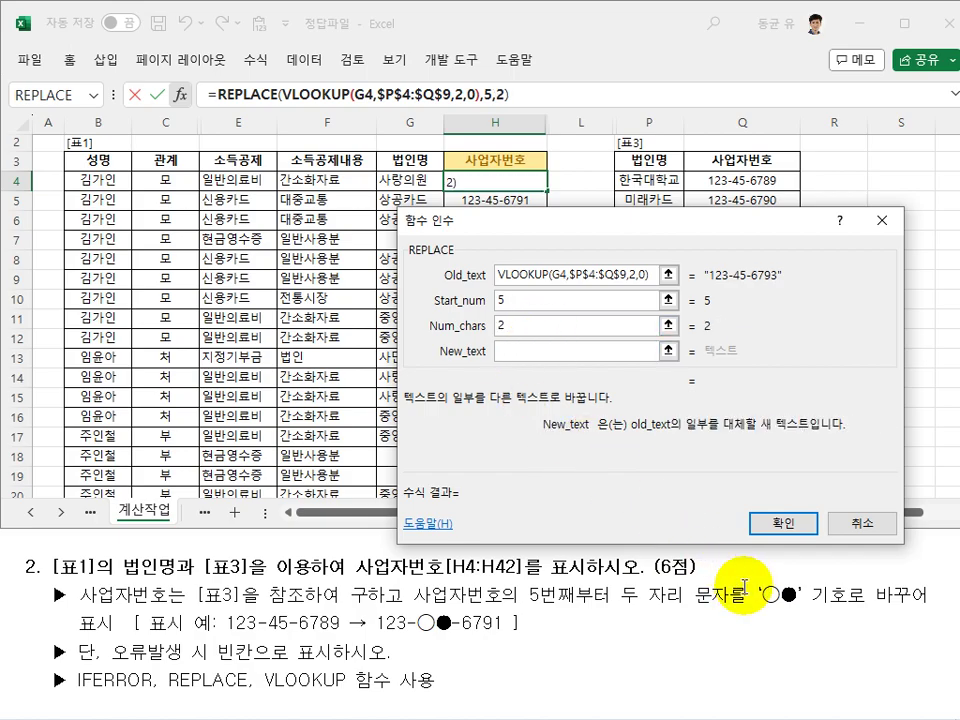
text(a)
key(BackSpace)
key(Hangul)
text(ㅁ)
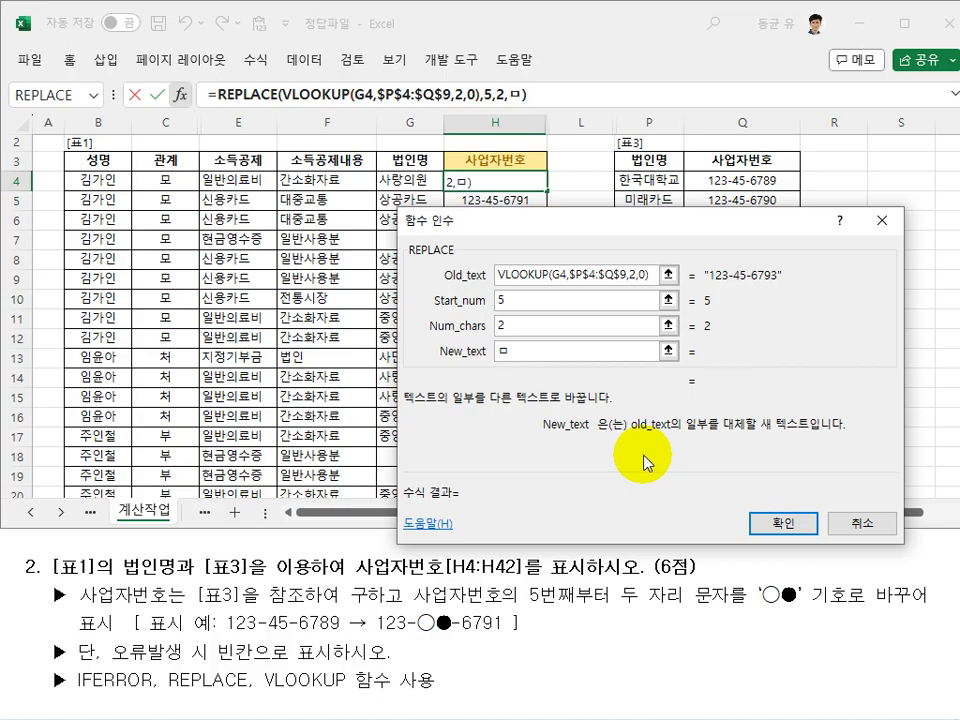
key(Hangul_Hanja)
key(Tab)
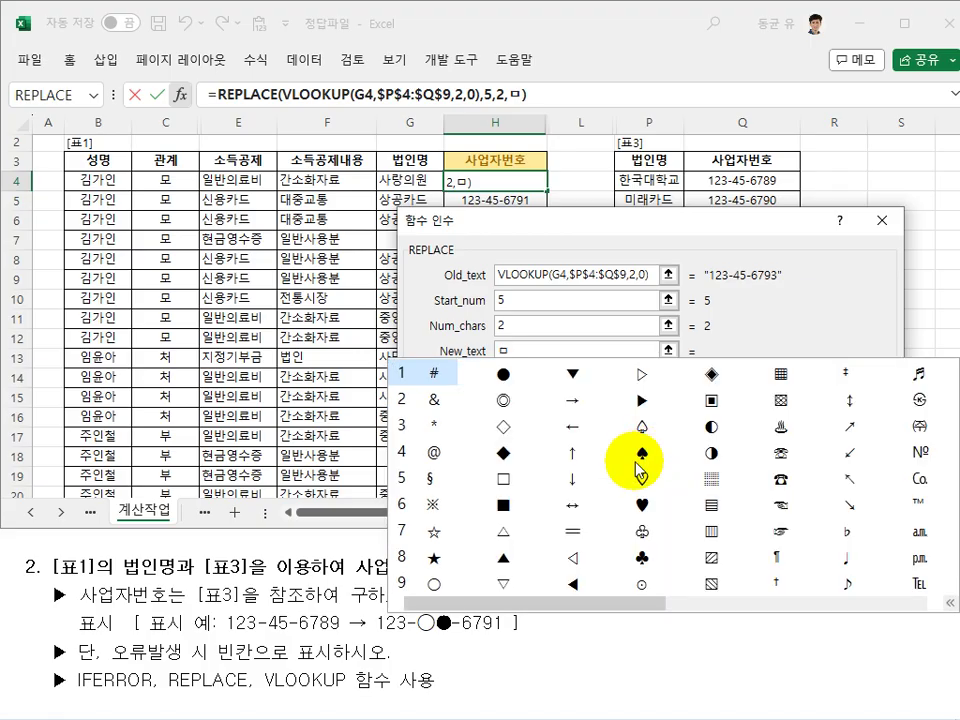
click(433, 585)
Add the special character ● after the ○ in New_text and enter the REPLACE formula in H4
text(ㅁ)
key(Hangul_Hanja)
key(Tab)
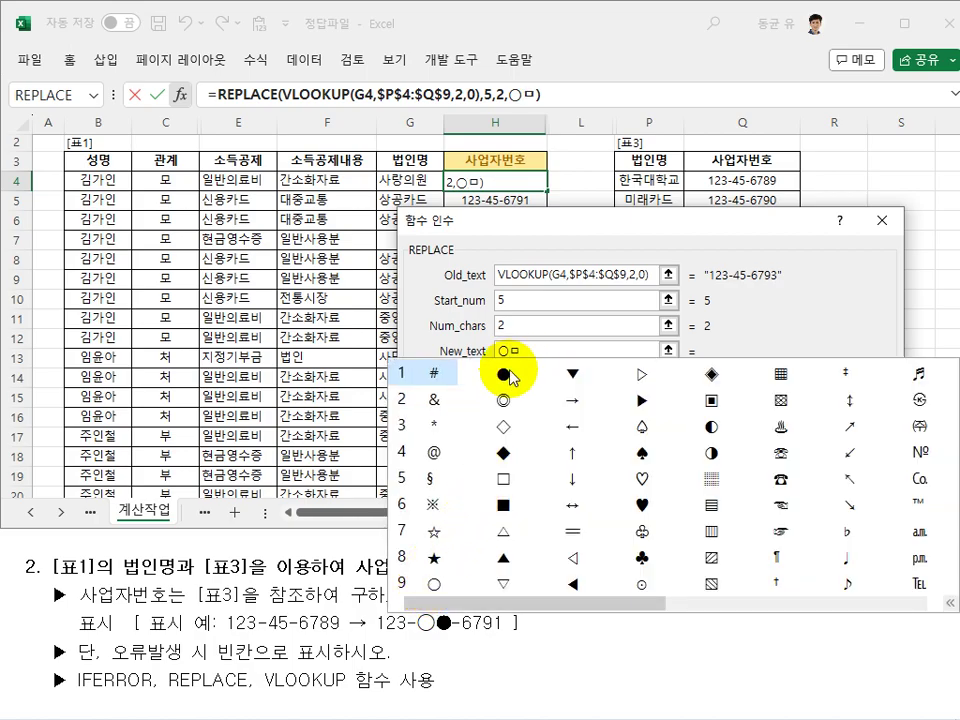
click(506, 374)
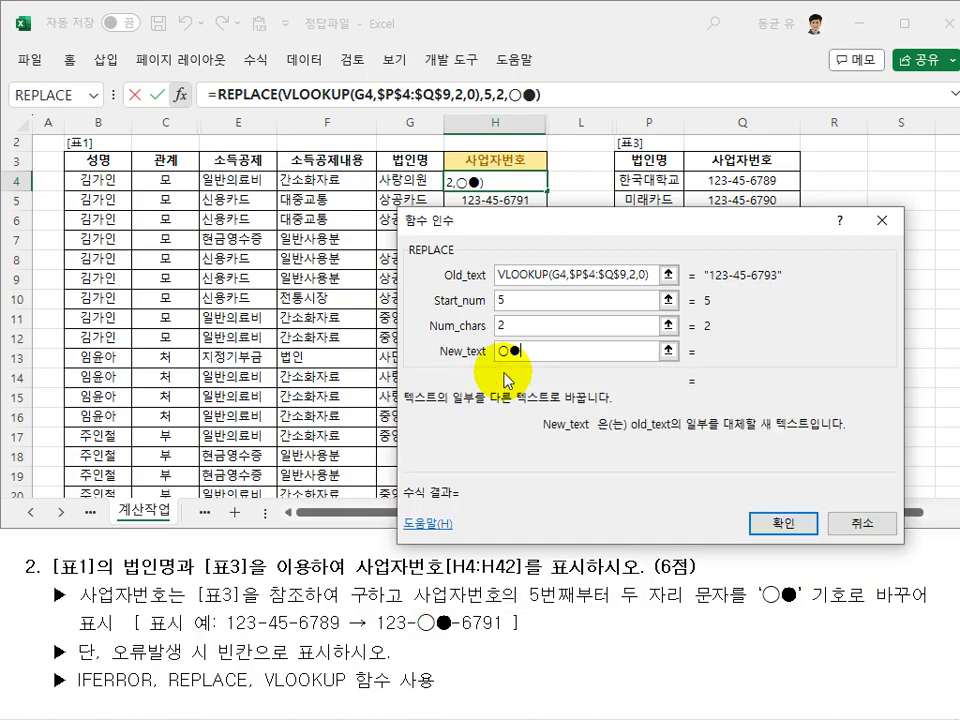
click(540, 323)
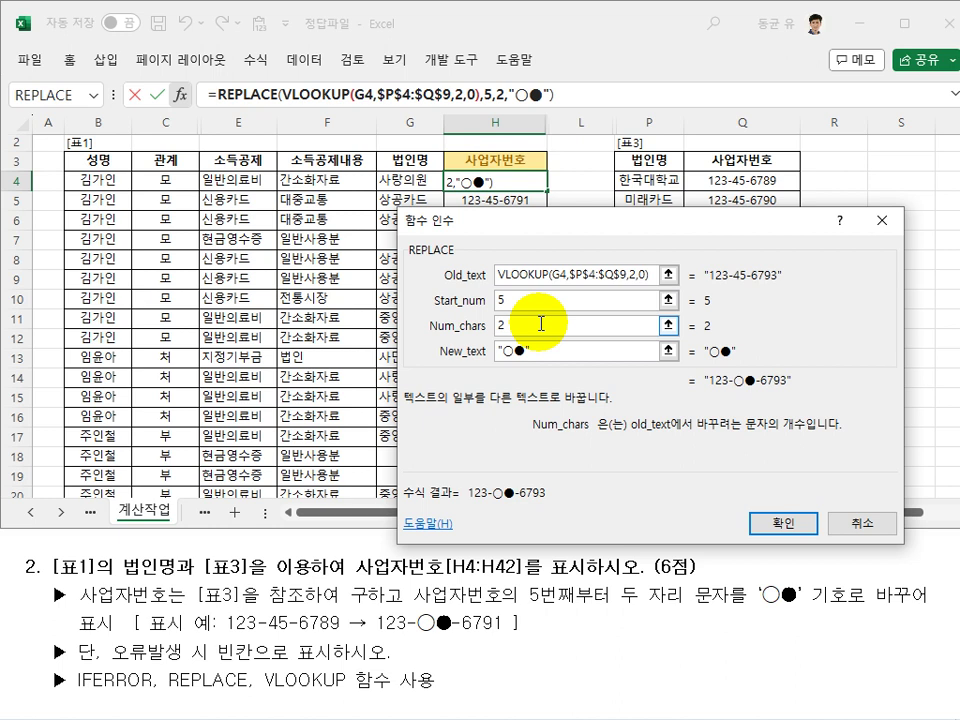
click(783, 523)
Fill the REPLACE formula from H4 down to H16 and check the copied formulas in H11 and H7
drag(548, 189, 538, 418)
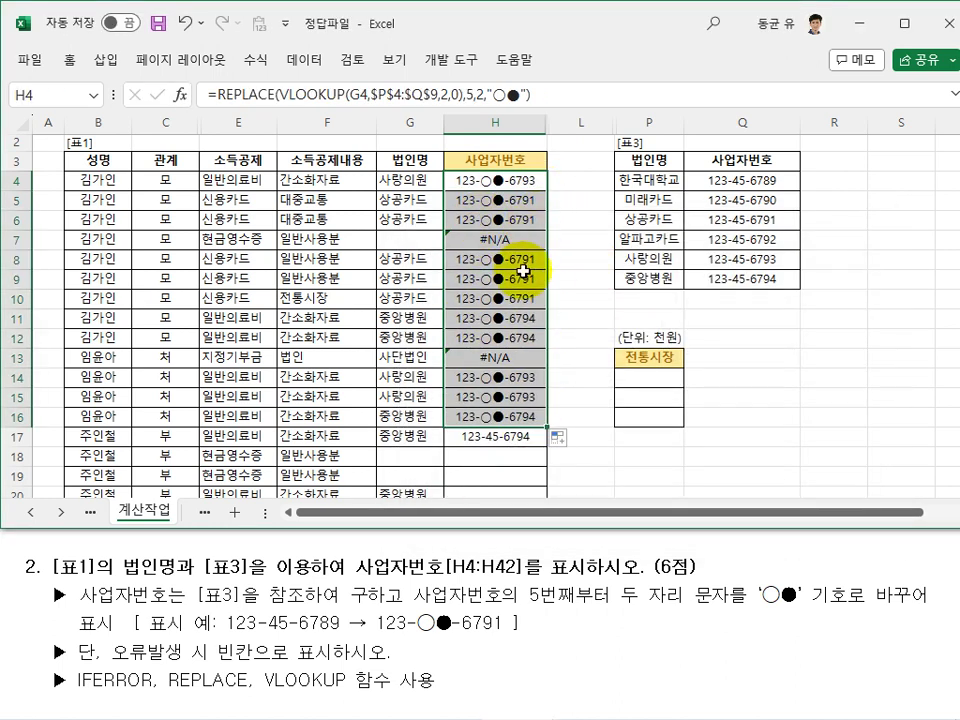
click(509, 318)
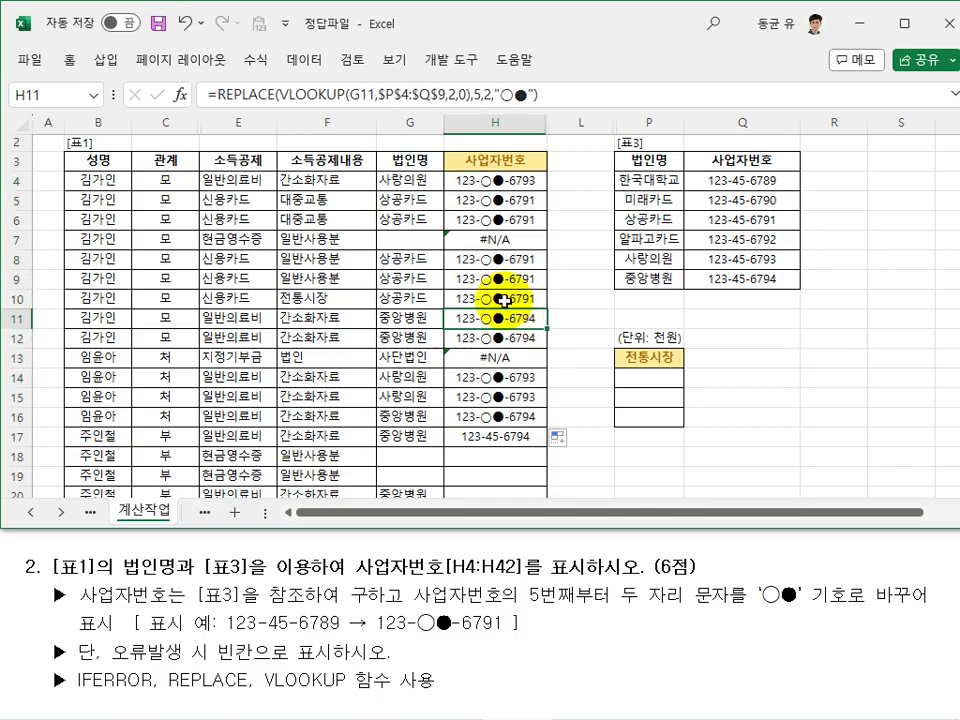
click(507, 239)
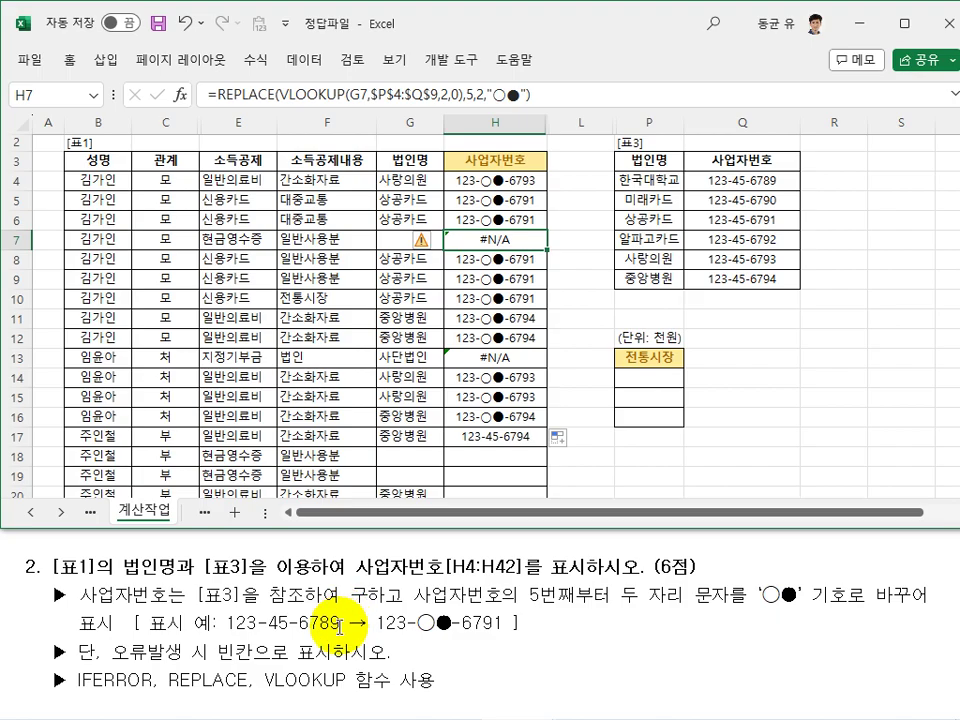
Replace H4's formula with an IFERROR function that takes the existing REPLACE formula as its Value
click(500, 181)
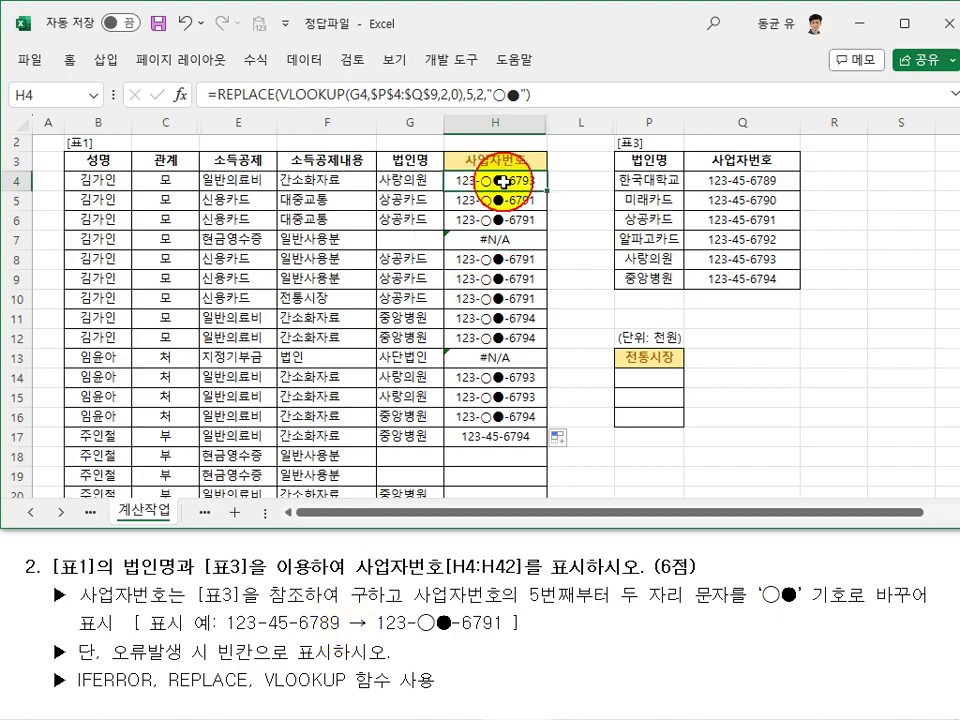
drag(561, 94, 222, 82)
key(ctrl+c)
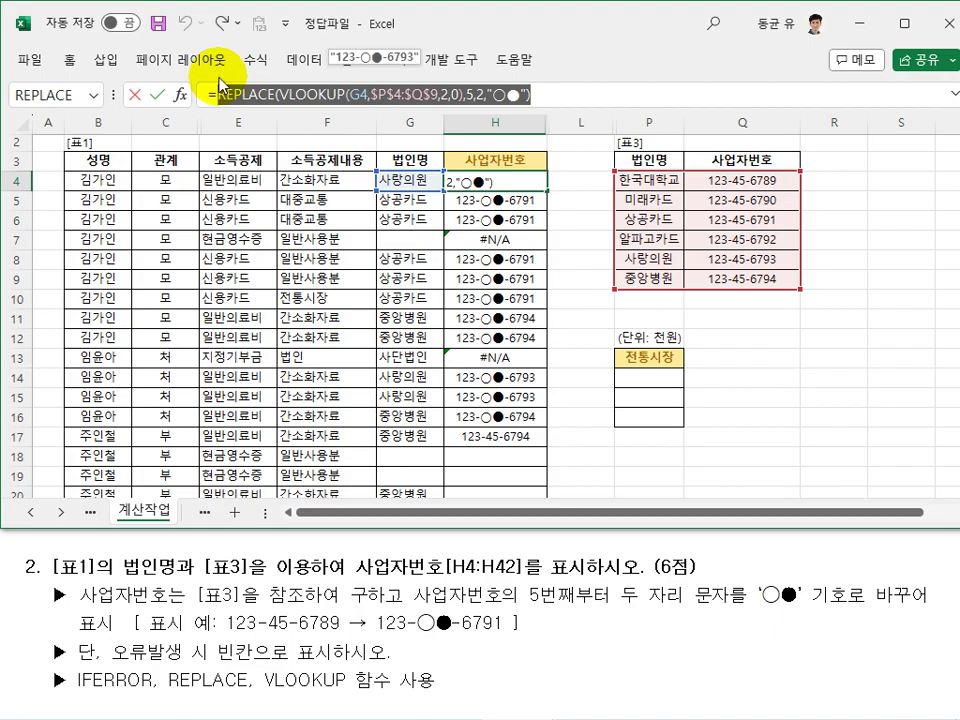
key(BackSpace)
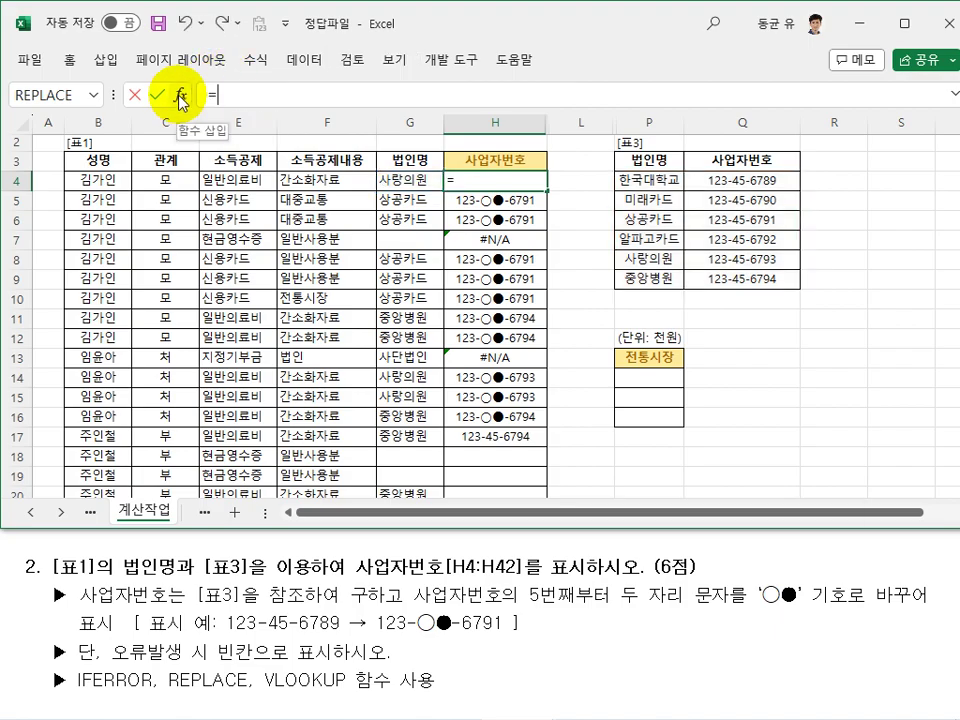
click(181, 97)
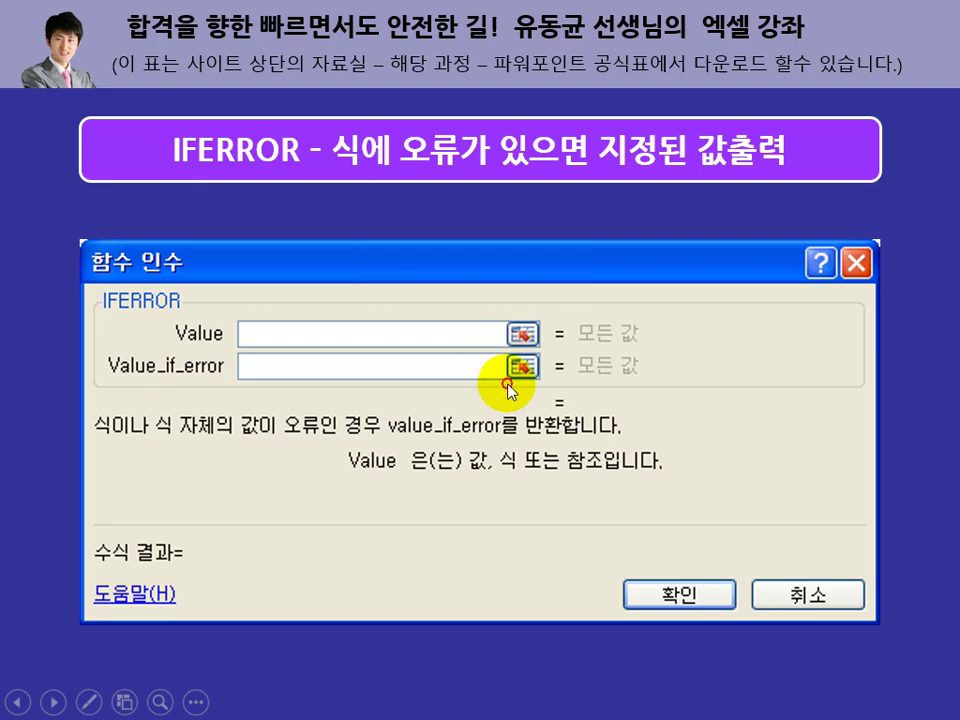
click(510, 386)
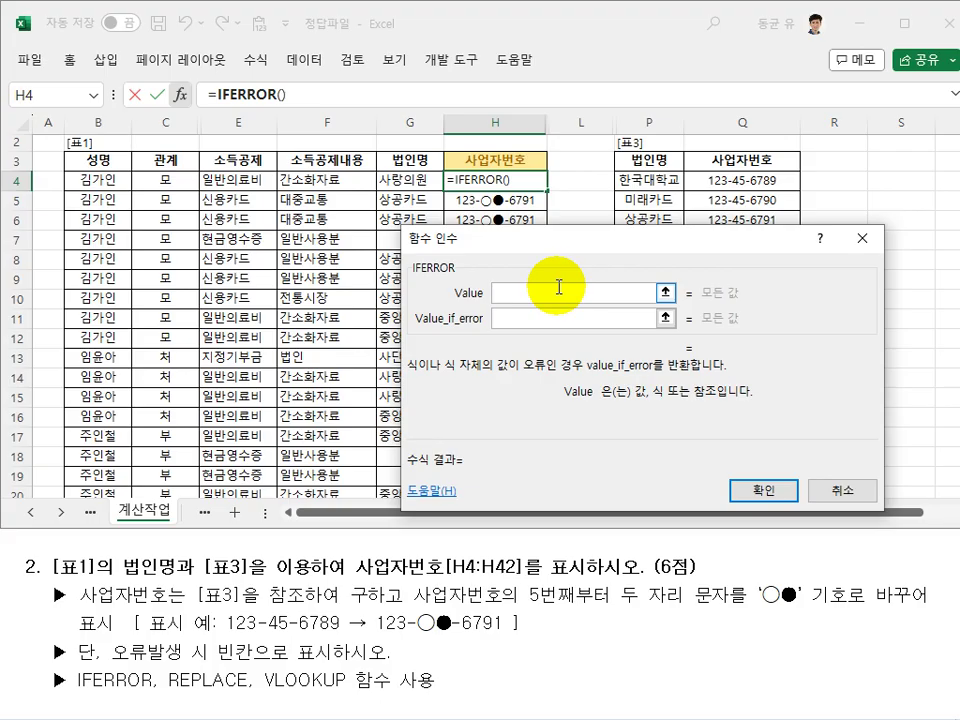
key(ctrl+v)
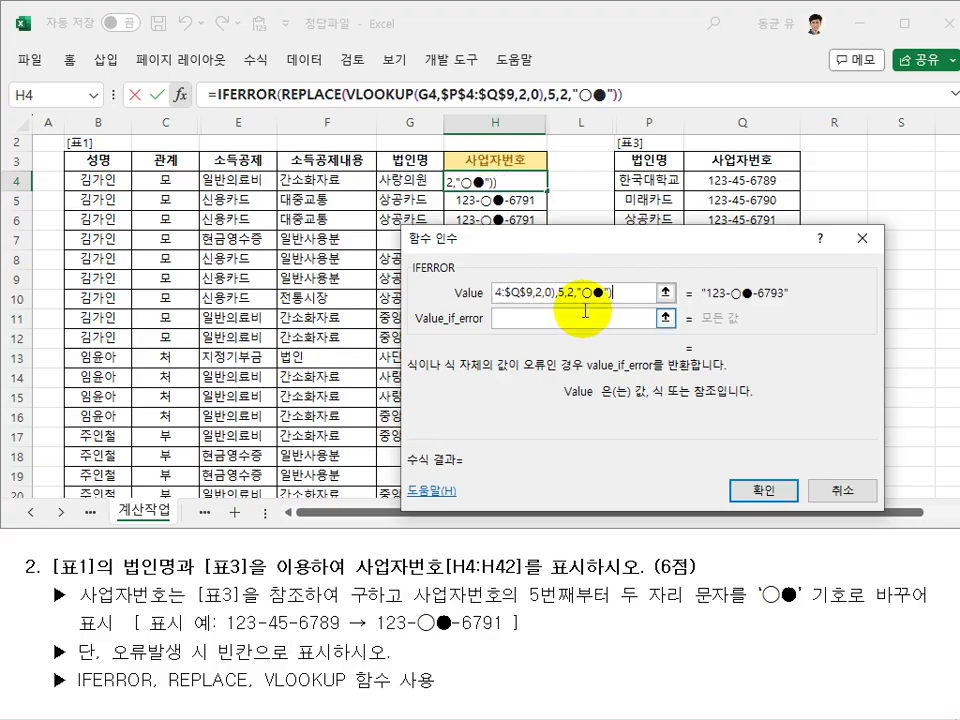
Set IFERROR's Value_if_error to "", enter the formula in H4 and fill it down to H42
click(562, 317)
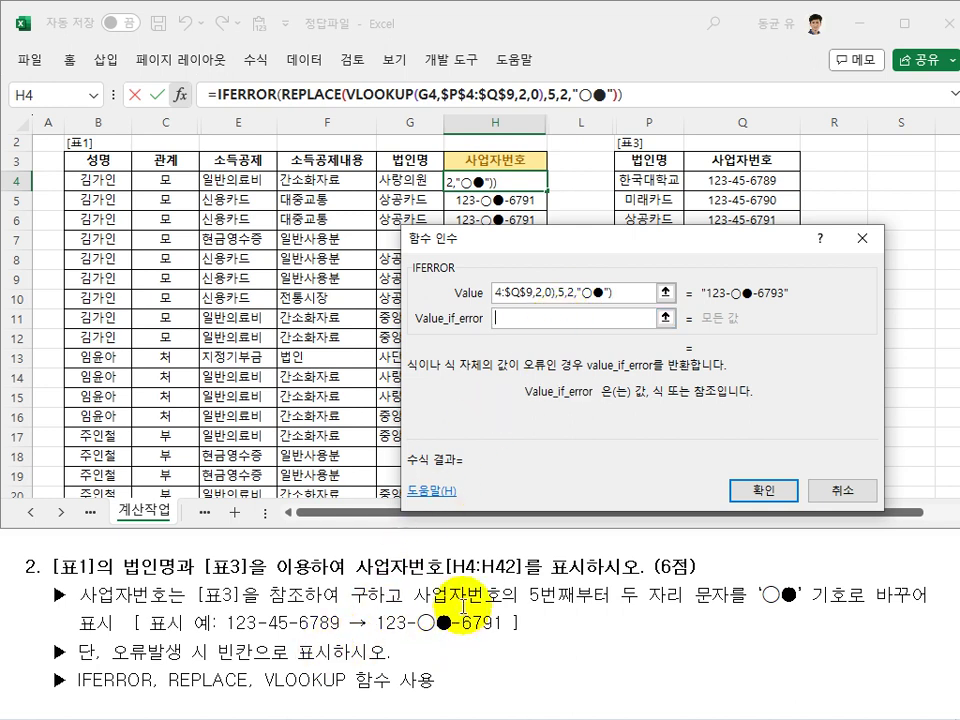
text("")
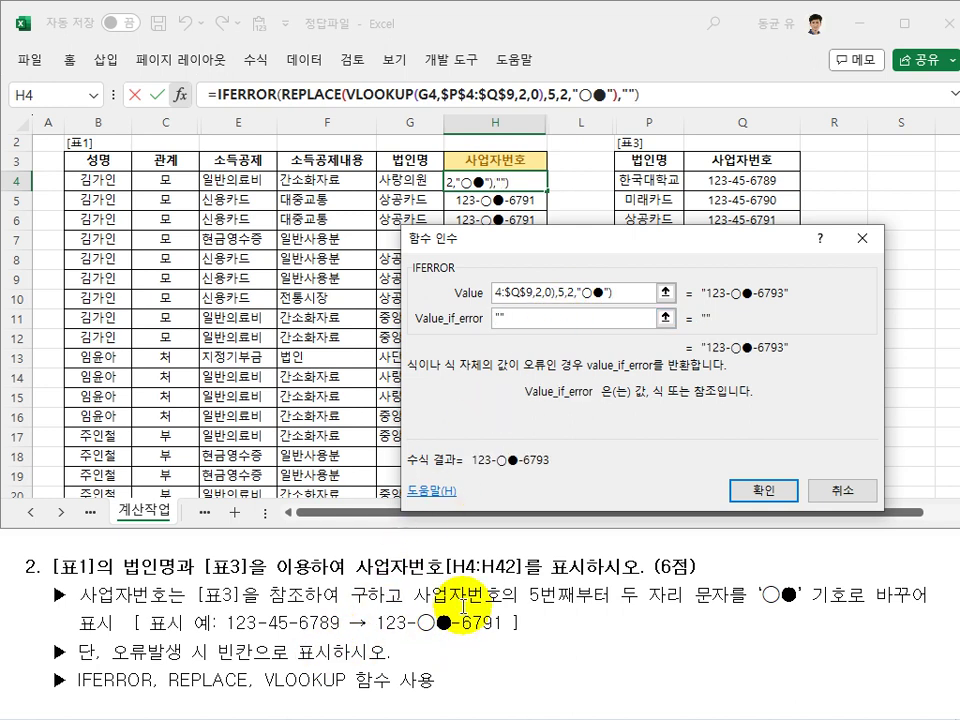
drag(547, 190, 527, 474)
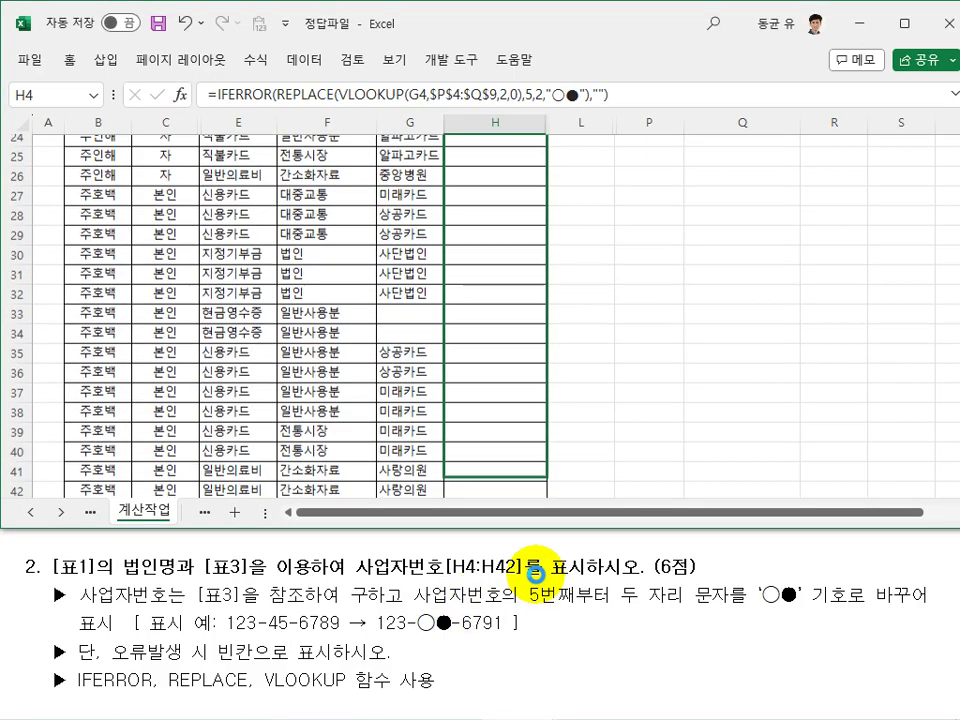
scroll(516, 413, up, 8)
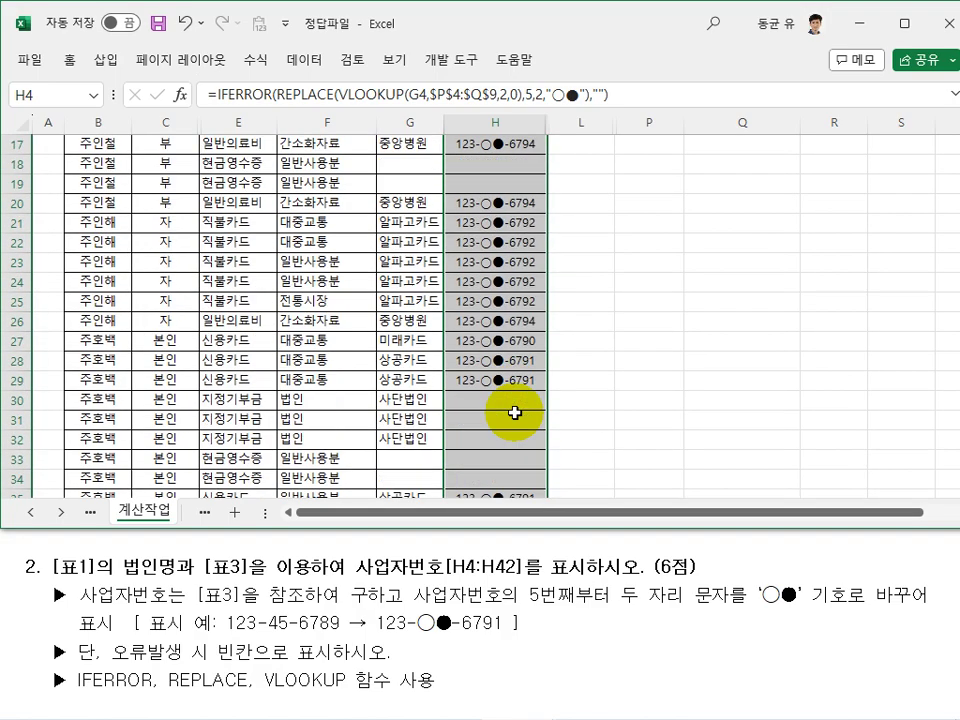
click(520, 355)
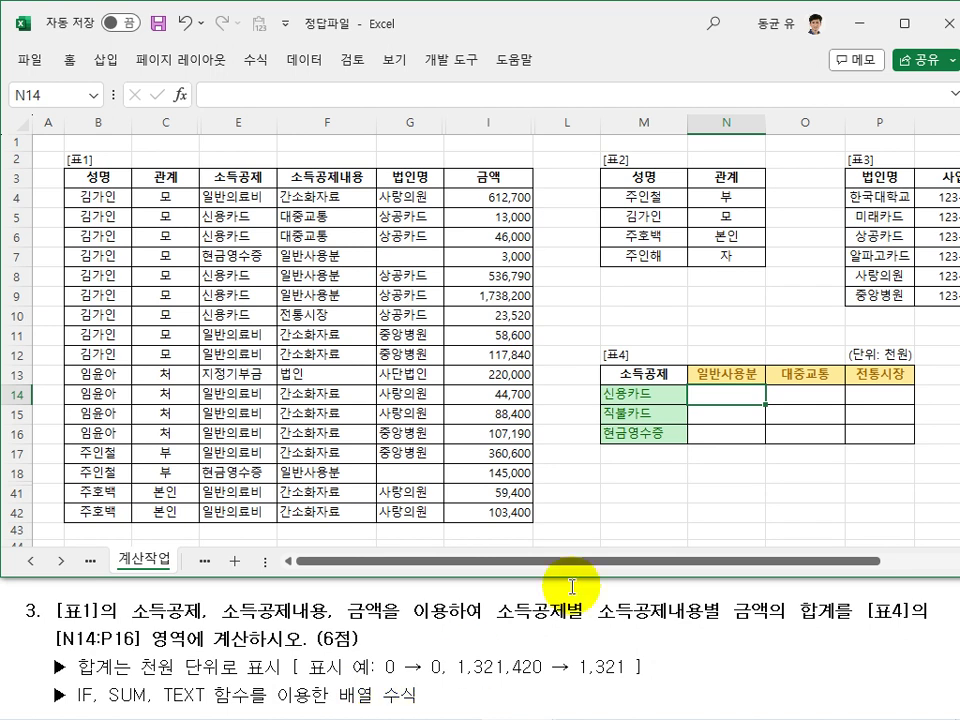
Examine the row labels M14:M16 and headings N13:P13 of 표4, plus the array formula usage slide in the slide show
click(666, 400)
drag(666, 404, 671, 433)
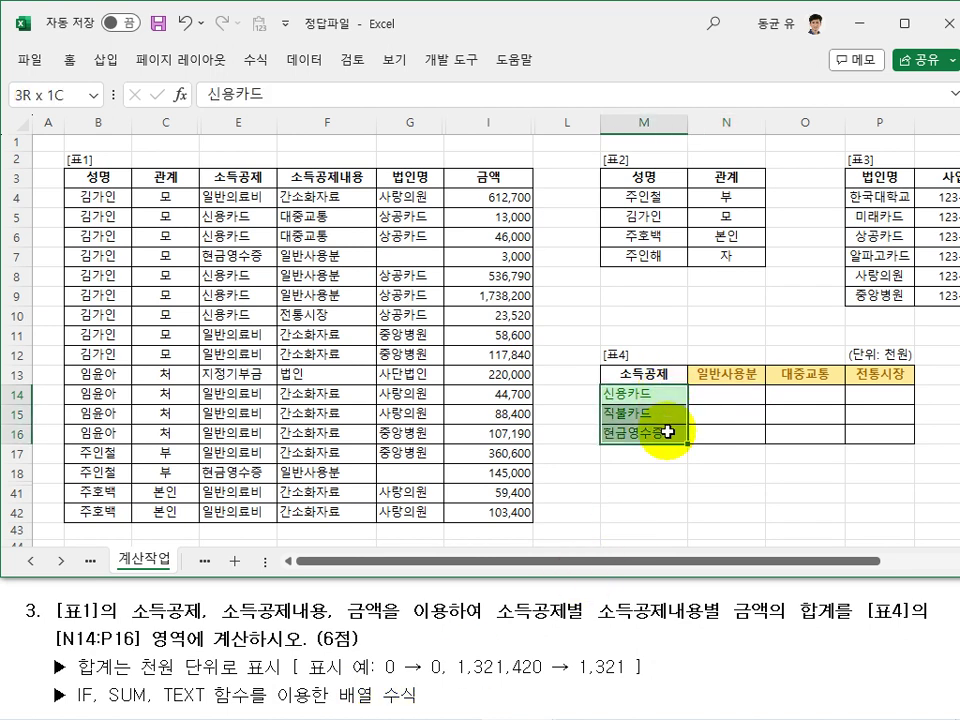
drag(718, 375, 861, 379)
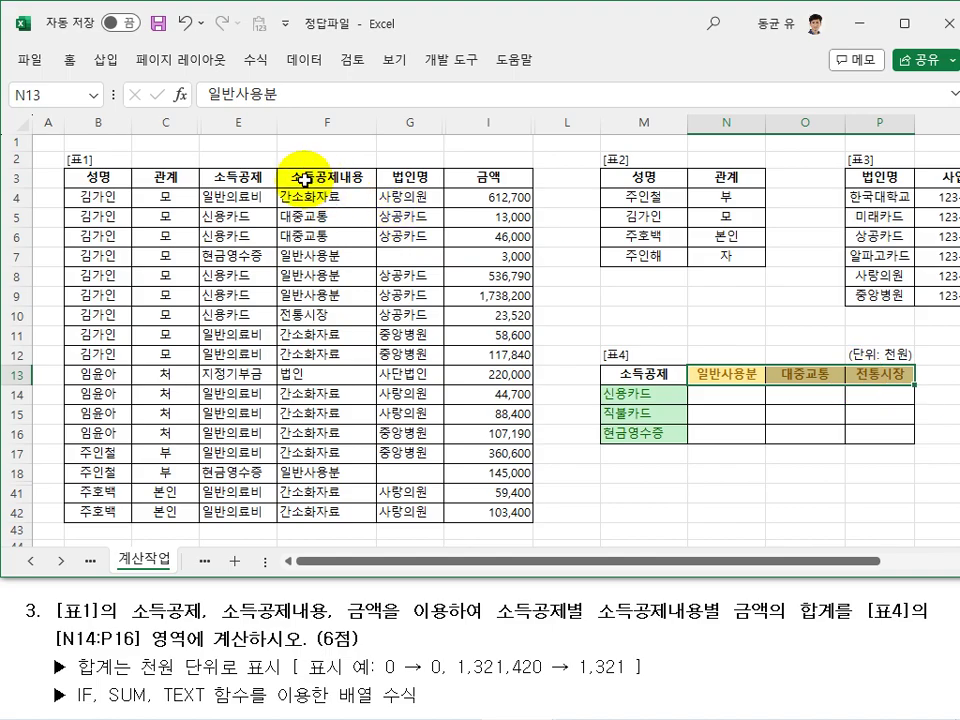
click(729, 399)
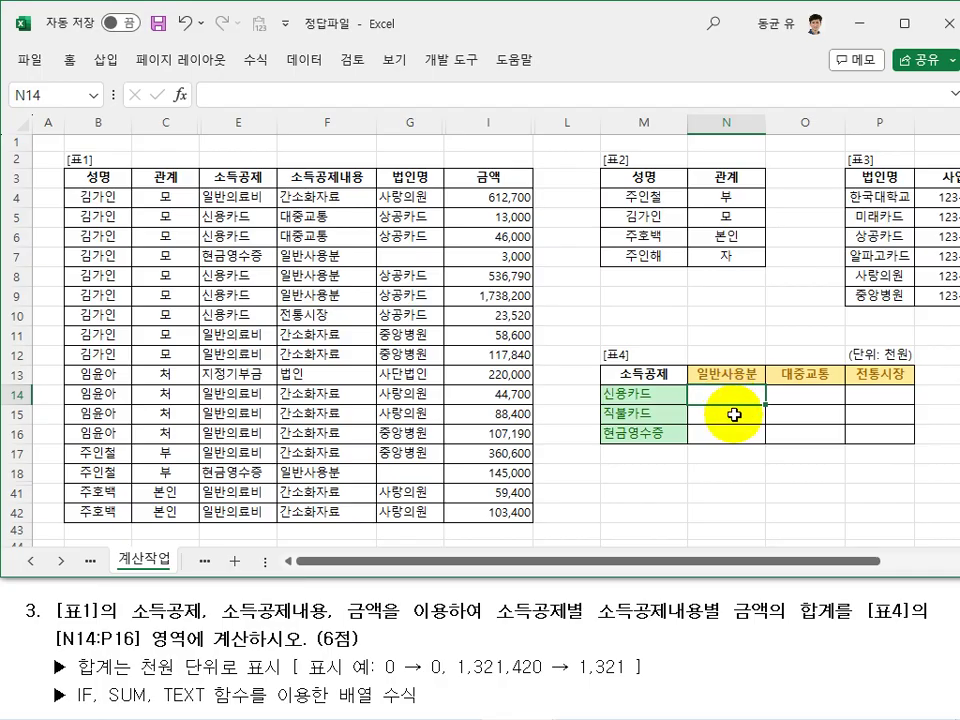
key(alt+Tab)
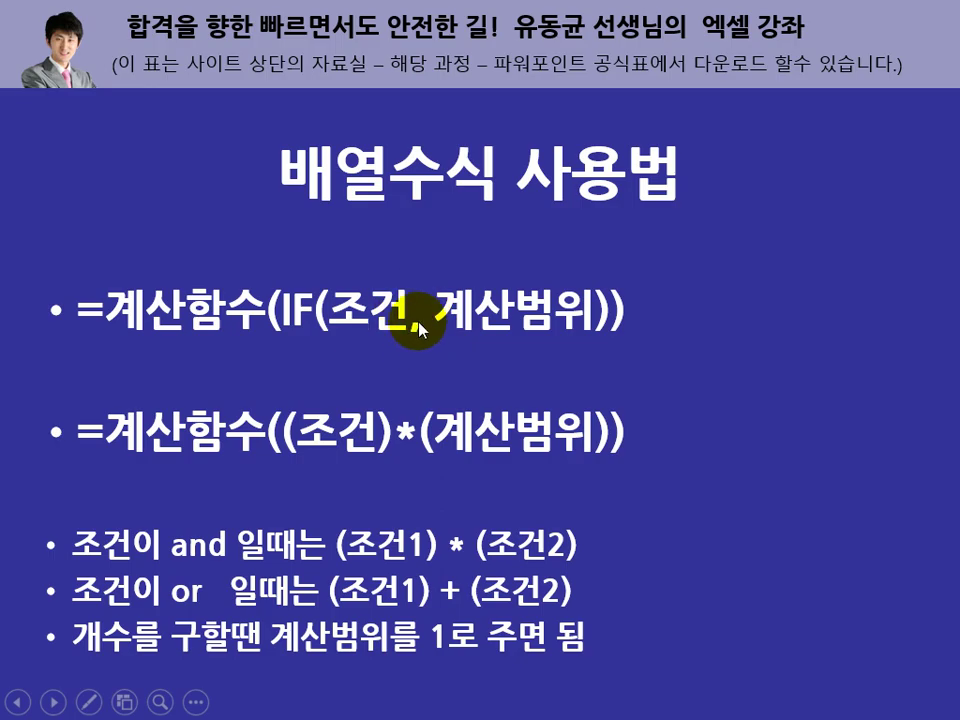
key(alt+Tab)
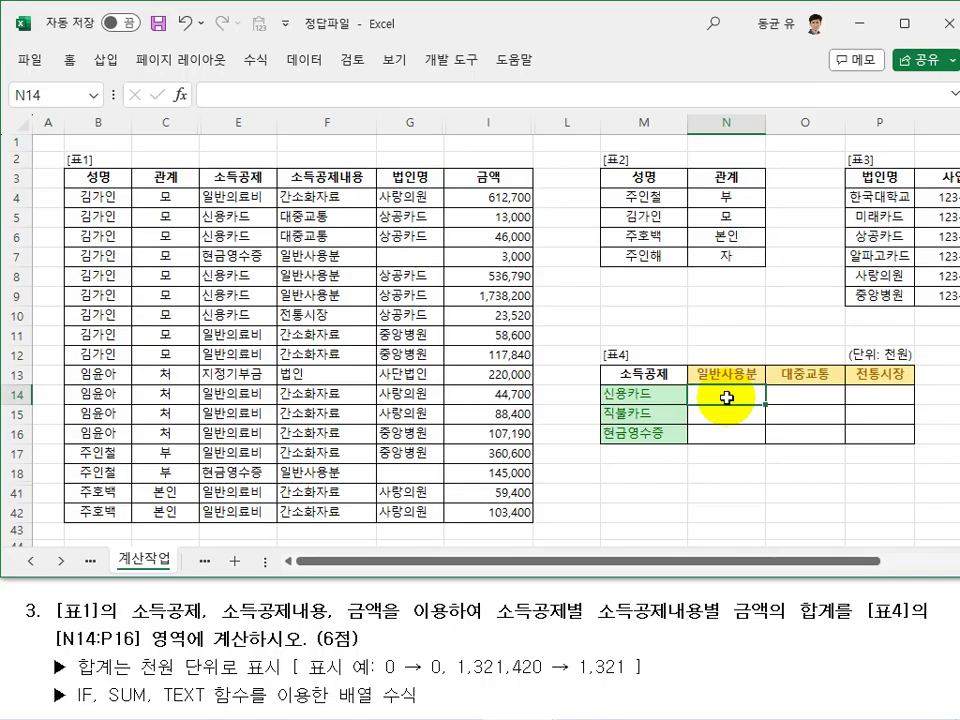
Start a formula in N14 with a SUM function containing a nested IF
text(=ㄴ)
key(BackSpace)
key(Hangul)
text(sum()
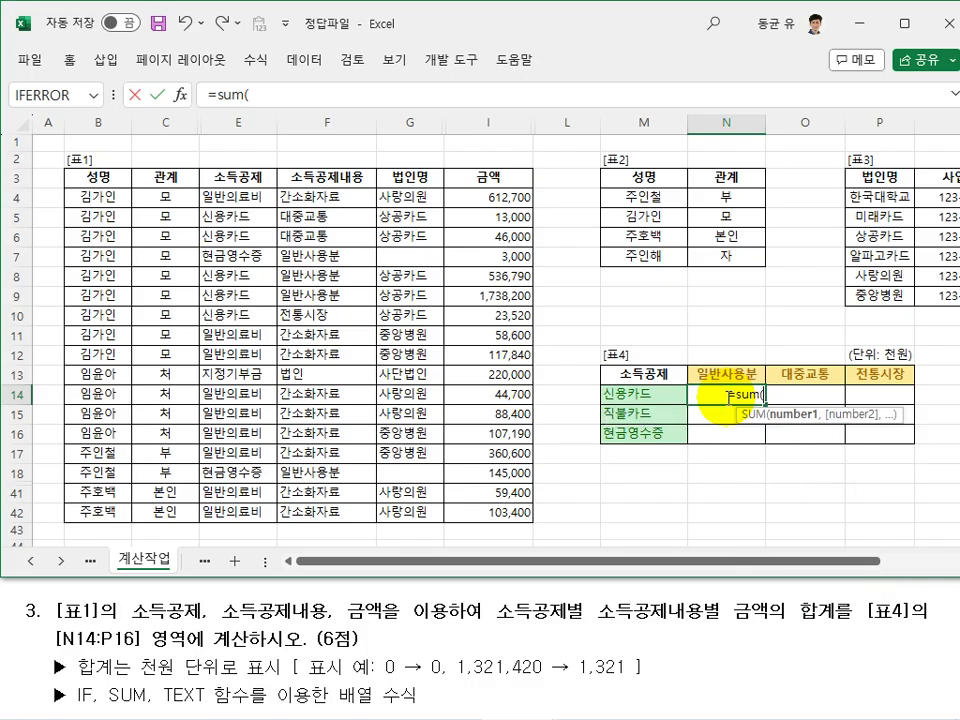
text(if)
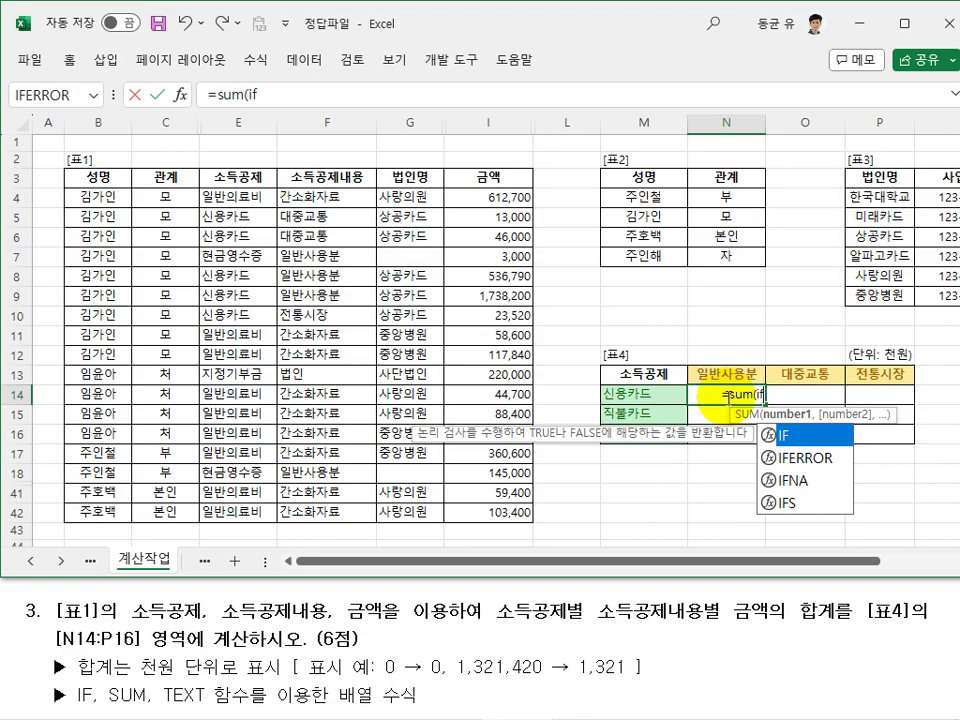
text(()
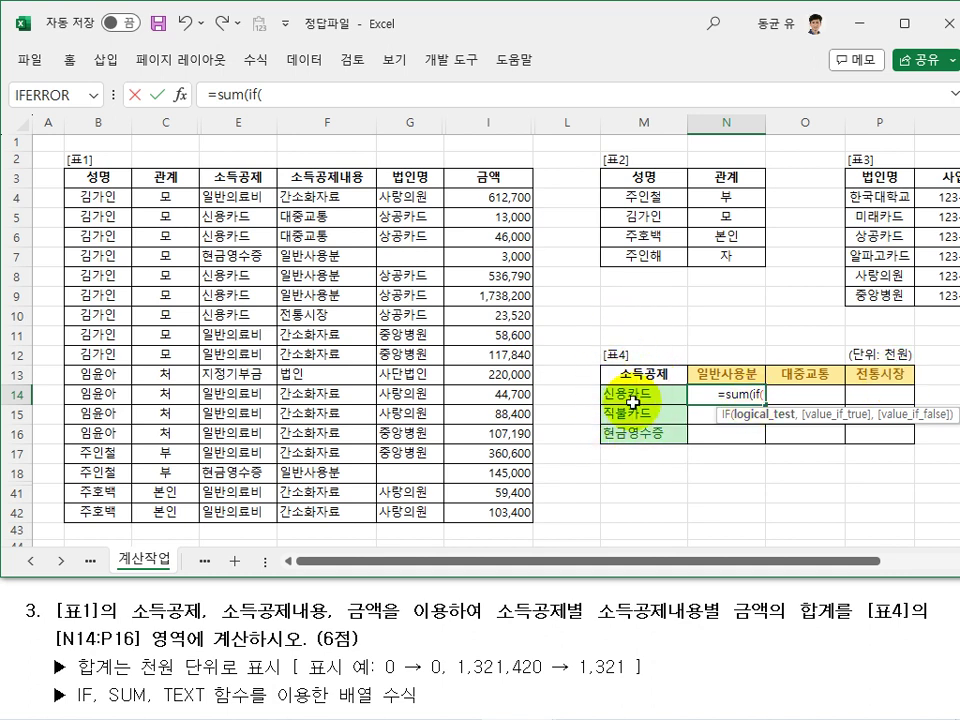
Add the first IF condition ($E$4:$E$42=$M14) followed by the * operator, locking only the column of M14
text(()
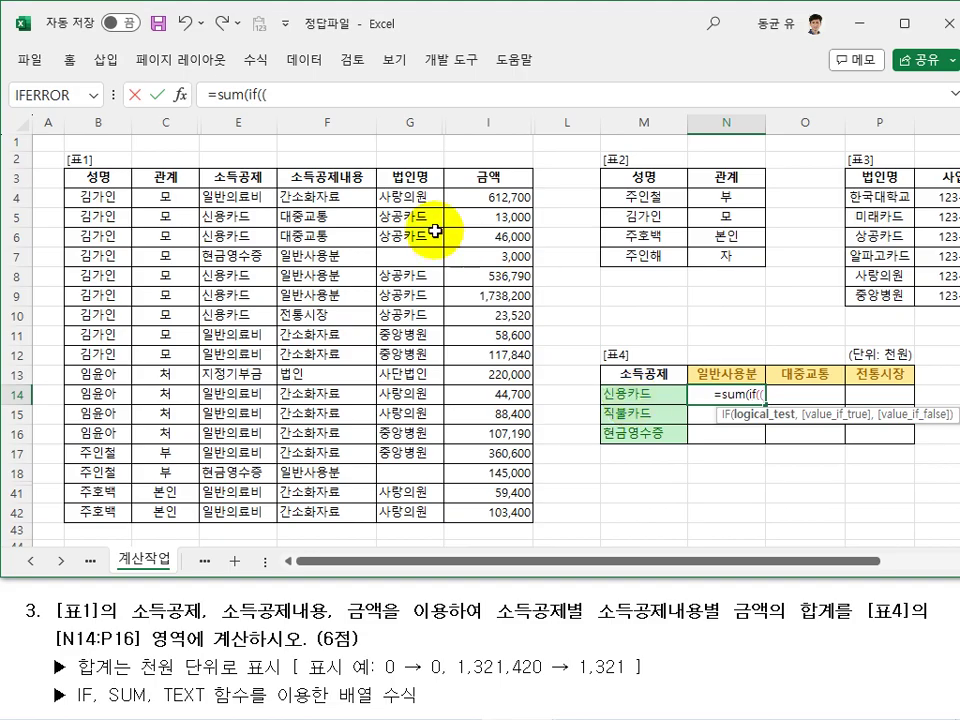
drag(250, 198, 253, 512)
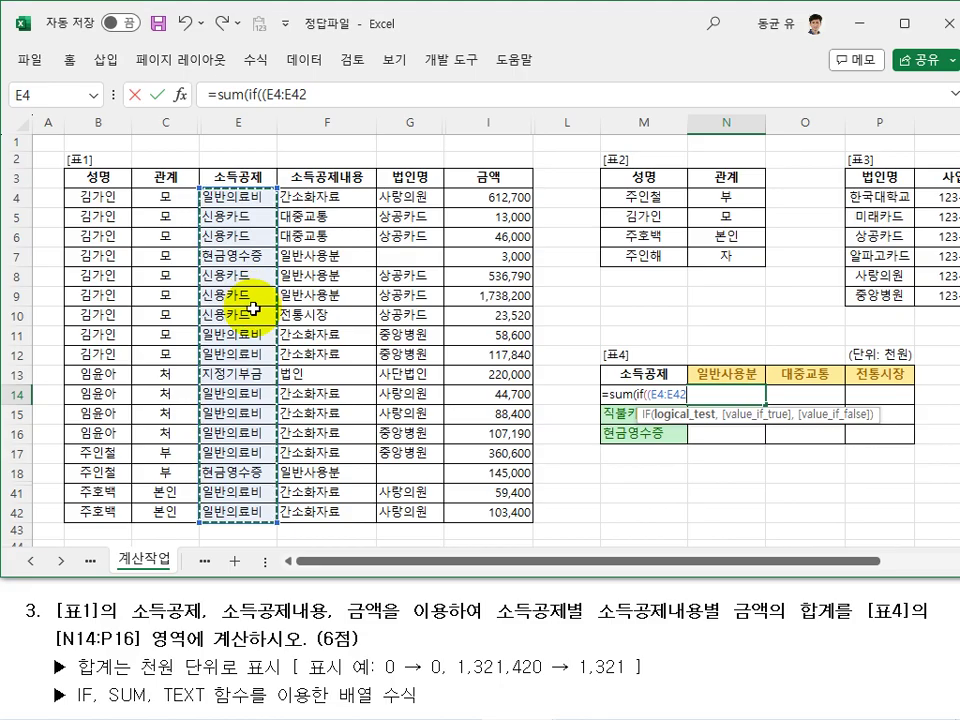
key(F4)
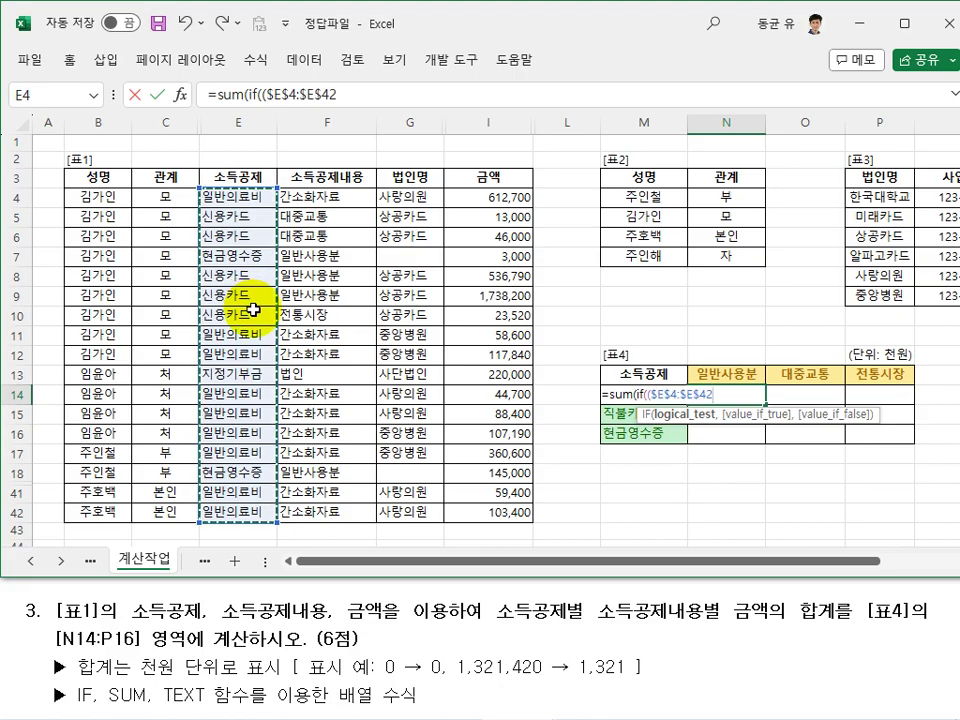
text(=)
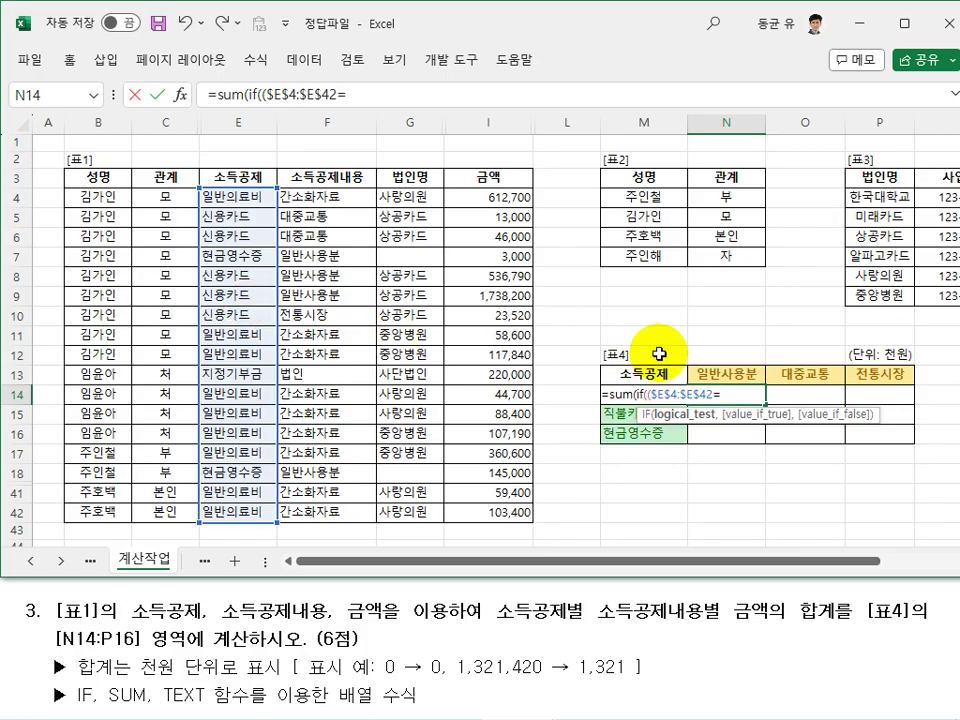
click(612, 412)
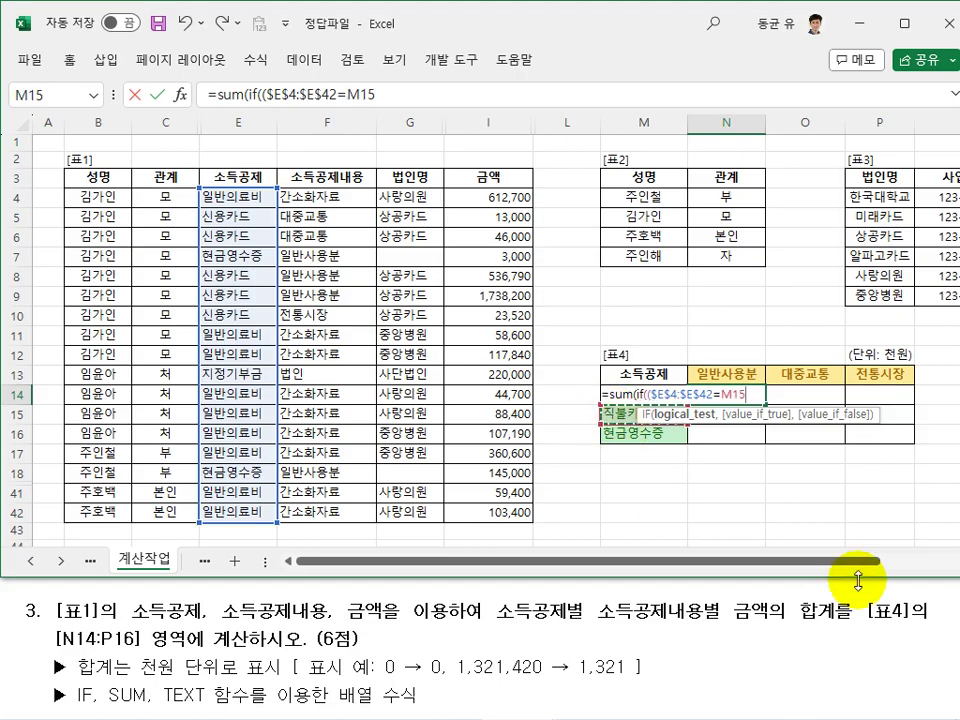
key(Up)
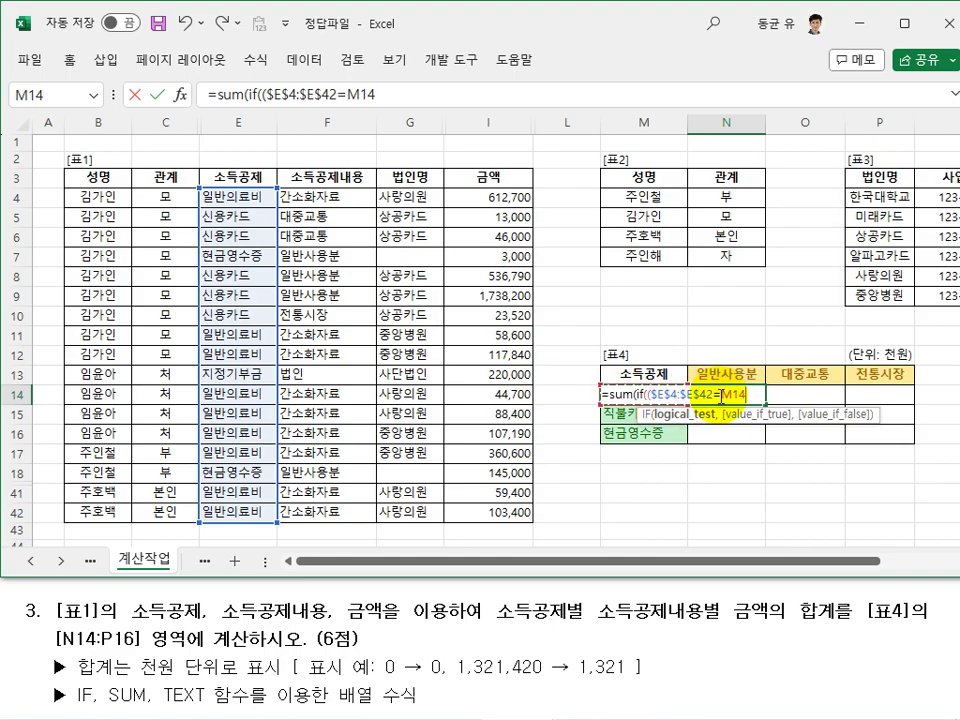
click(383, 95)
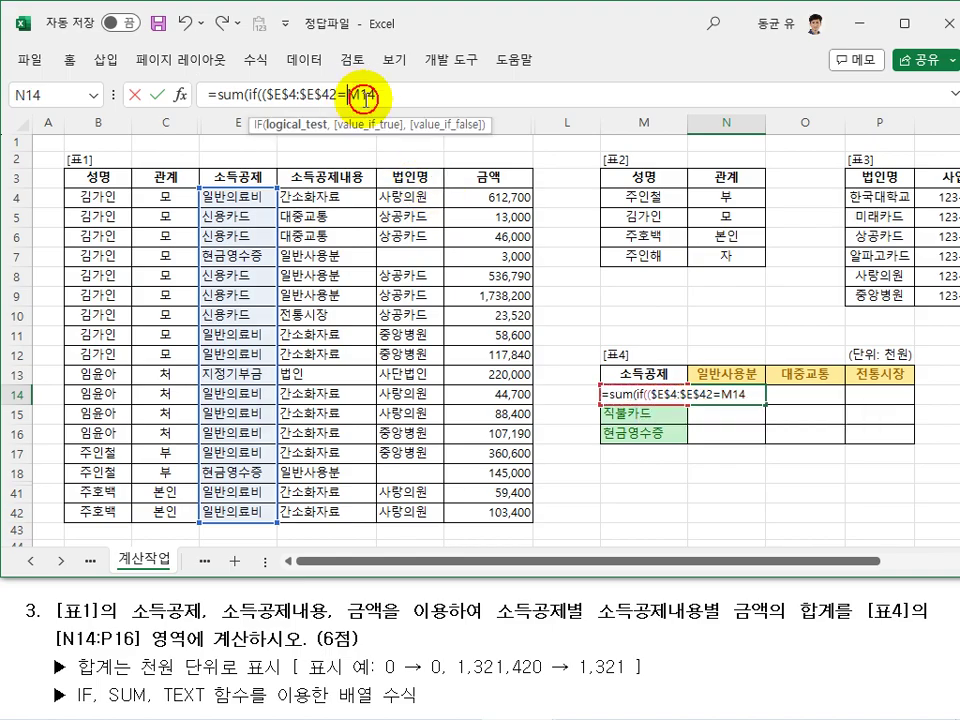
text($)
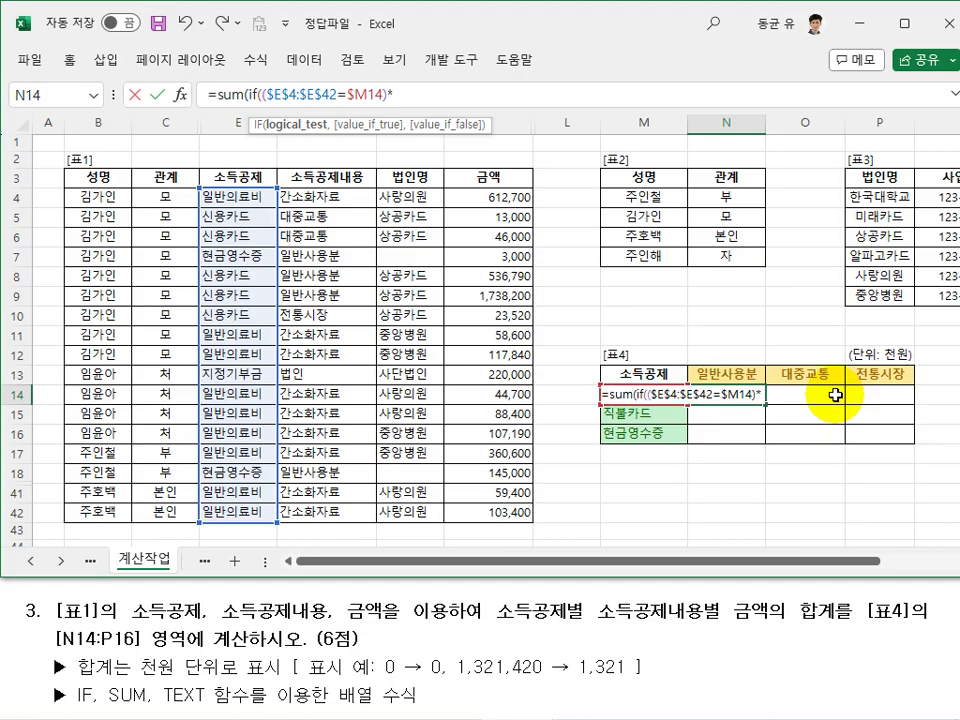
Add the second IF condition ($F$4:$F$42=N$13), locking only the row of N13
text(()
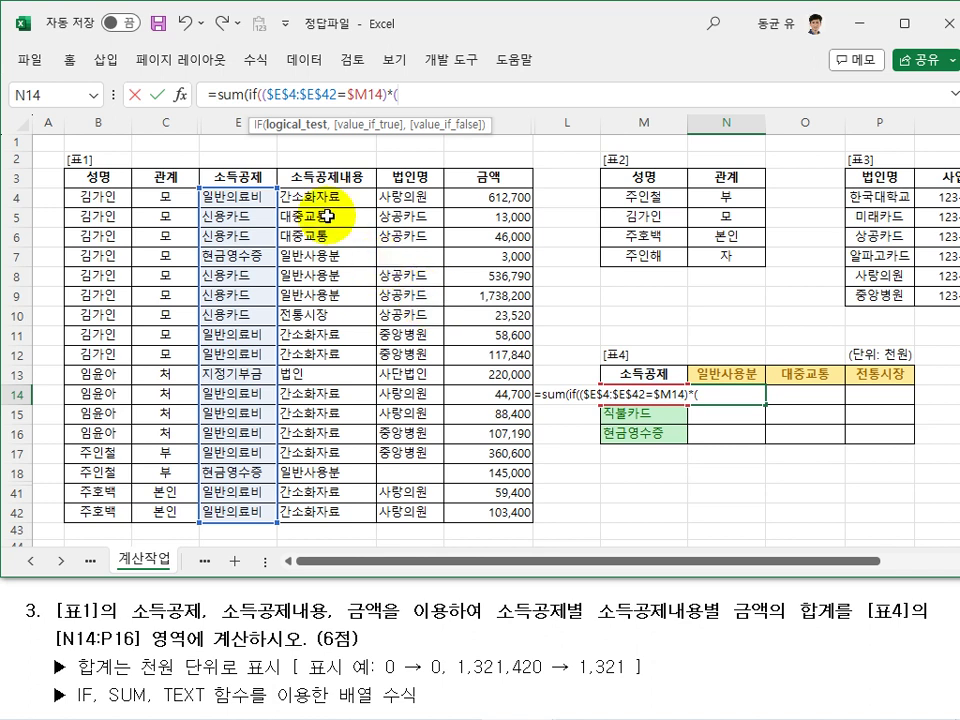
drag(345, 197, 343, 510)
key(F4)
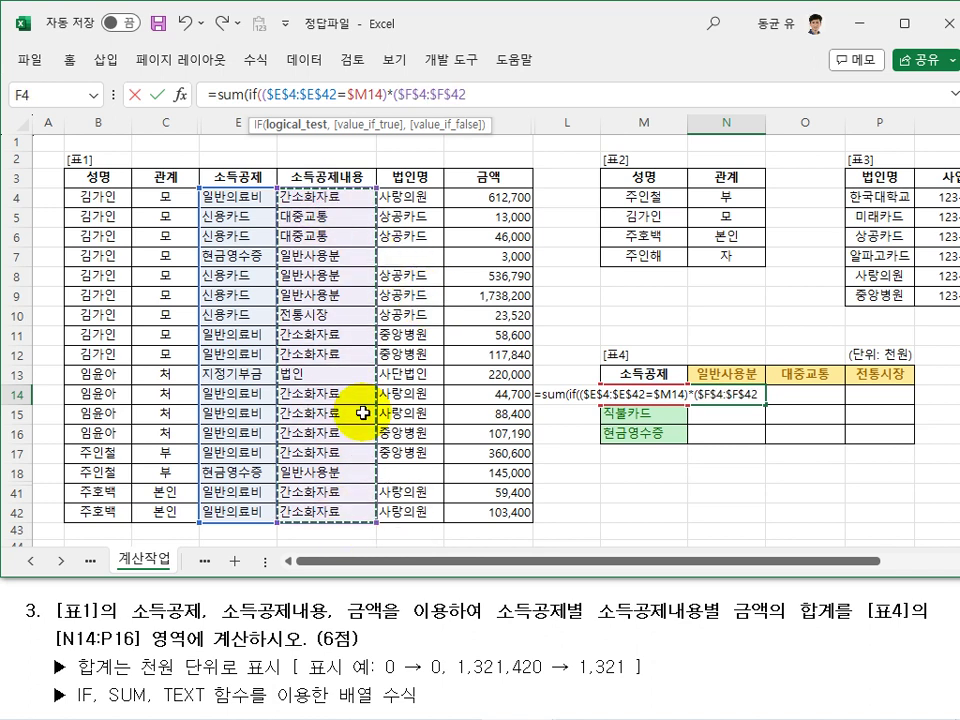
text(=)
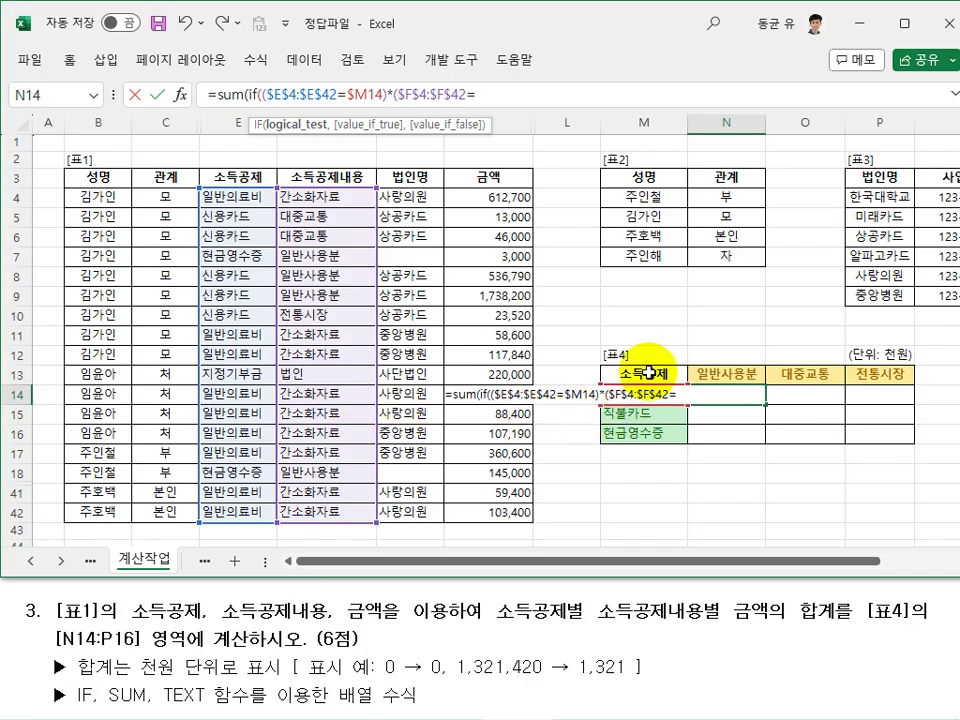
click(728, 375)
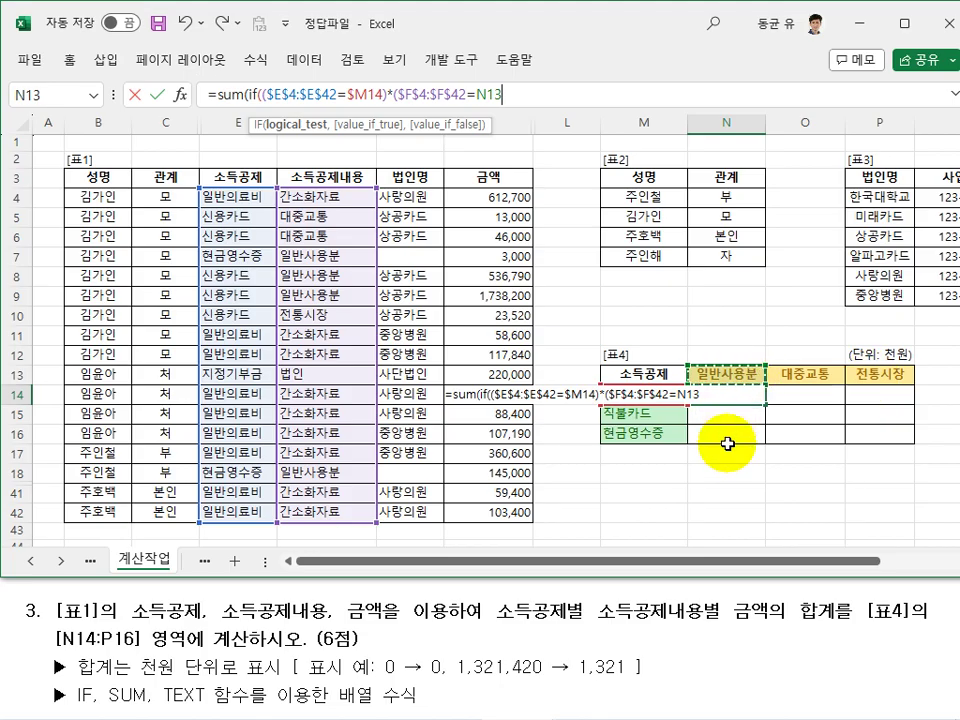
click(551, 93)
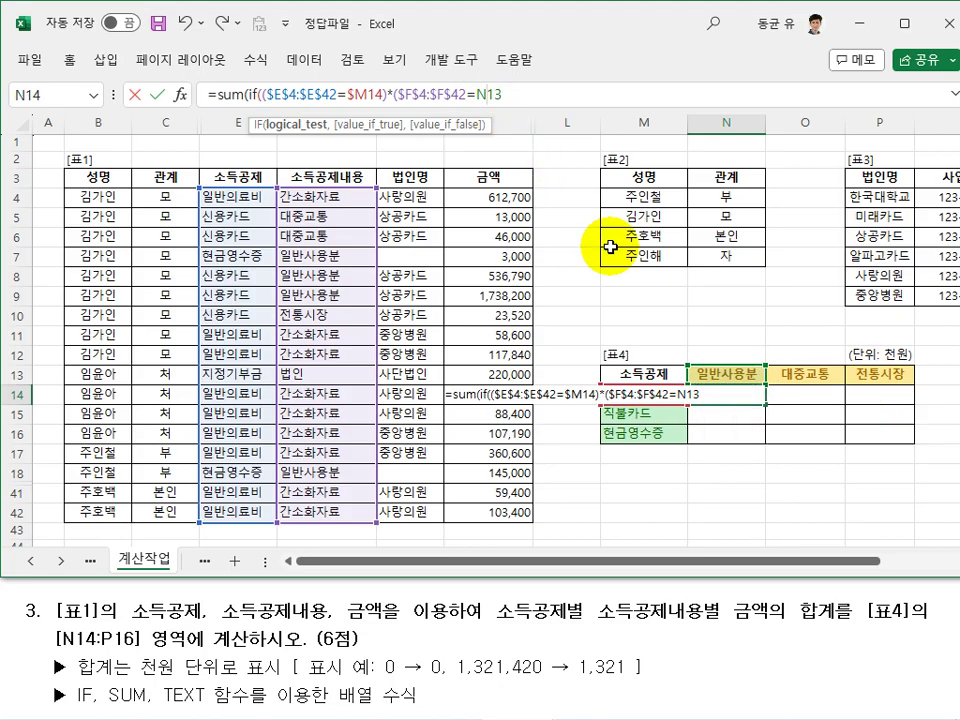
text($13)
Use $I$4:$I$42 as the IF's value_if_true, close both functions and enter N14's formula as an array formula
text(,)
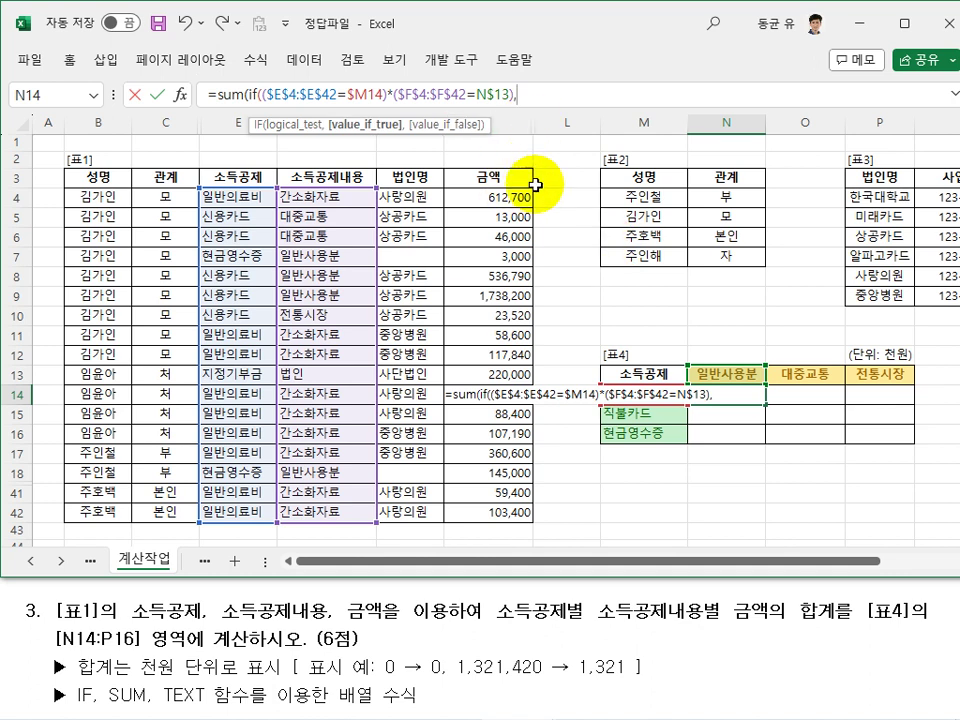
drag(502, 197, 505, 513)
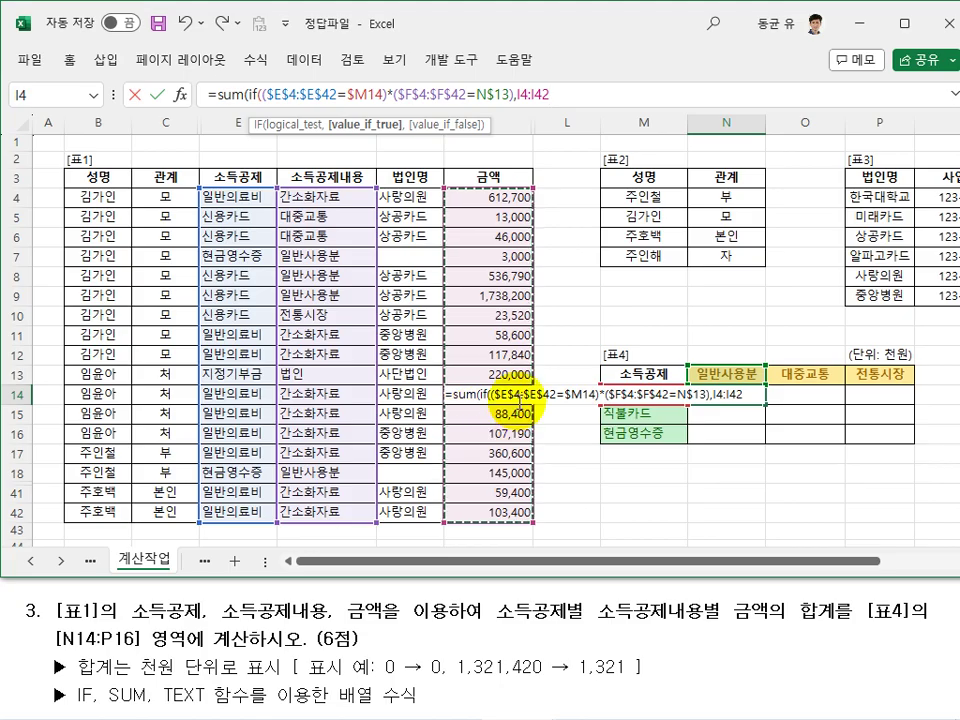
key(F4)
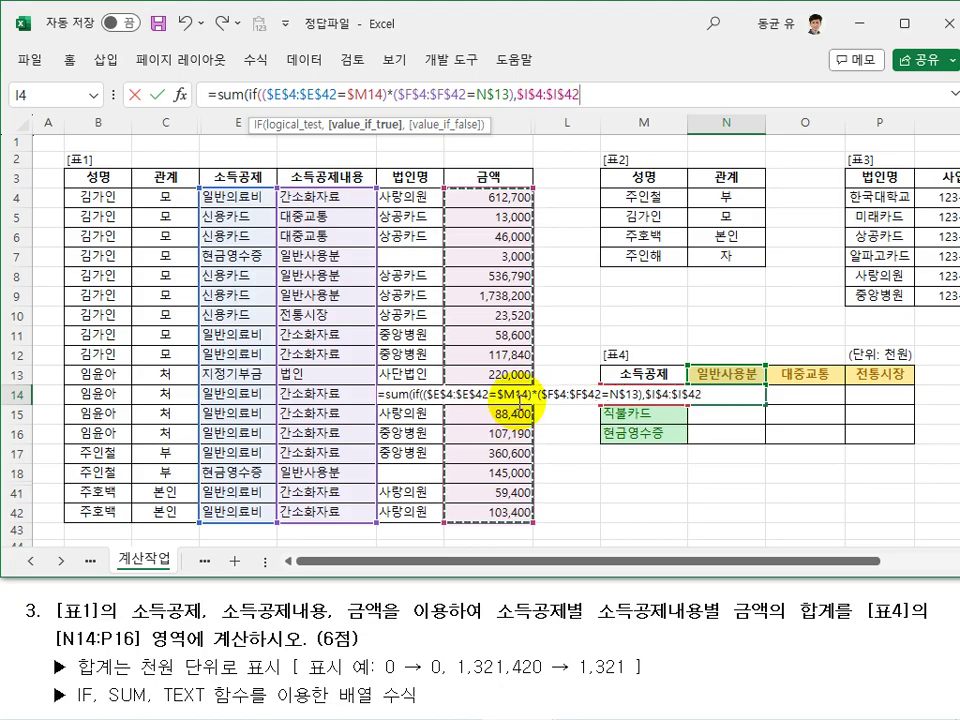
text())
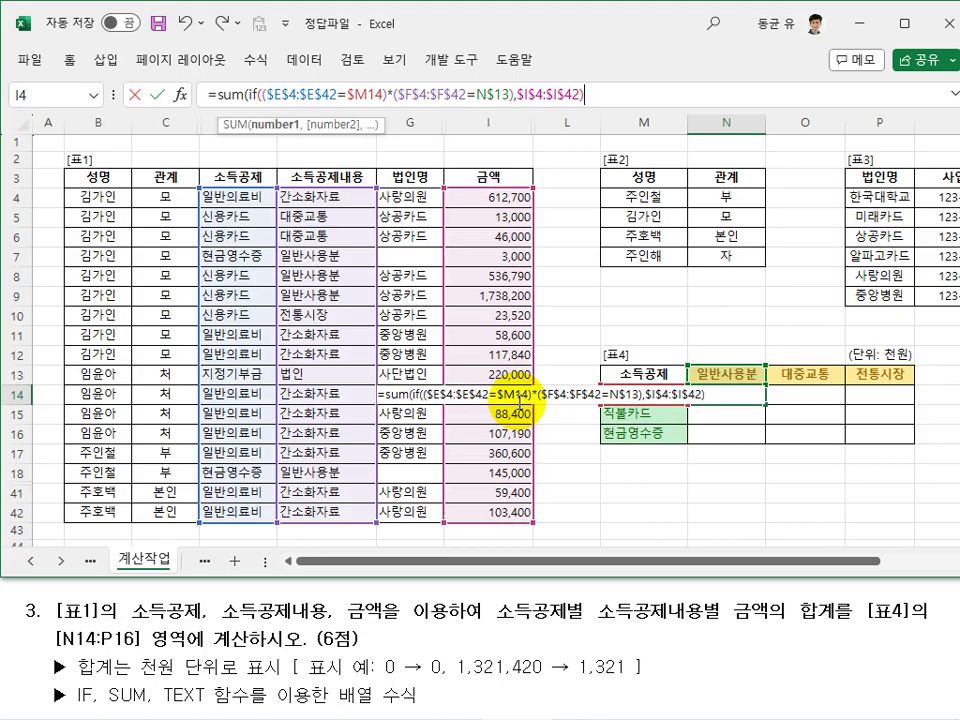
text())
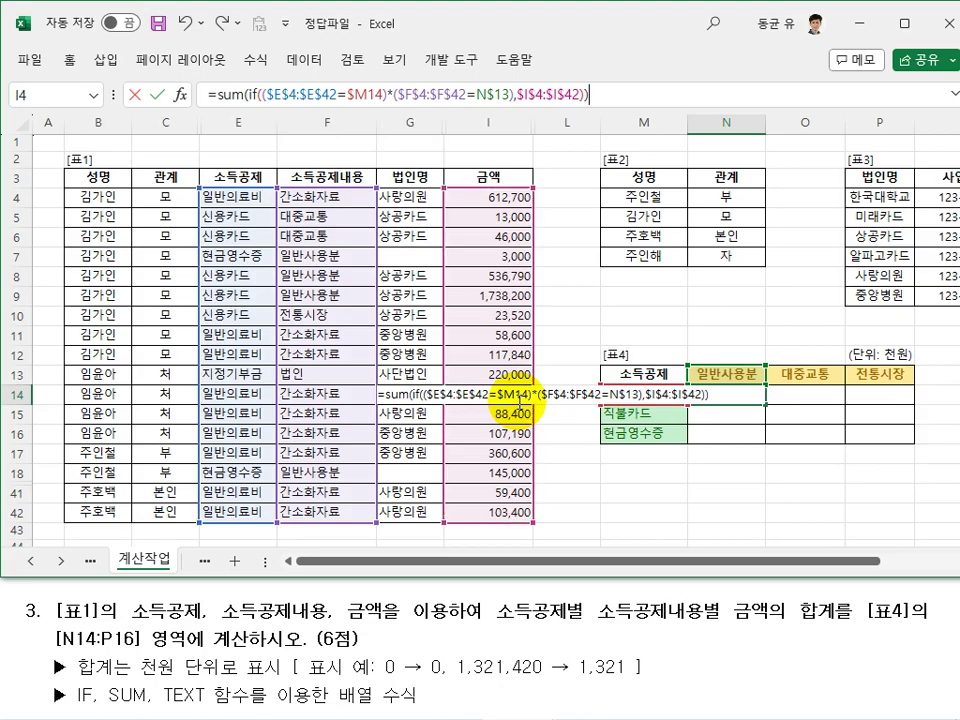
key(ctrl+shift+Return)
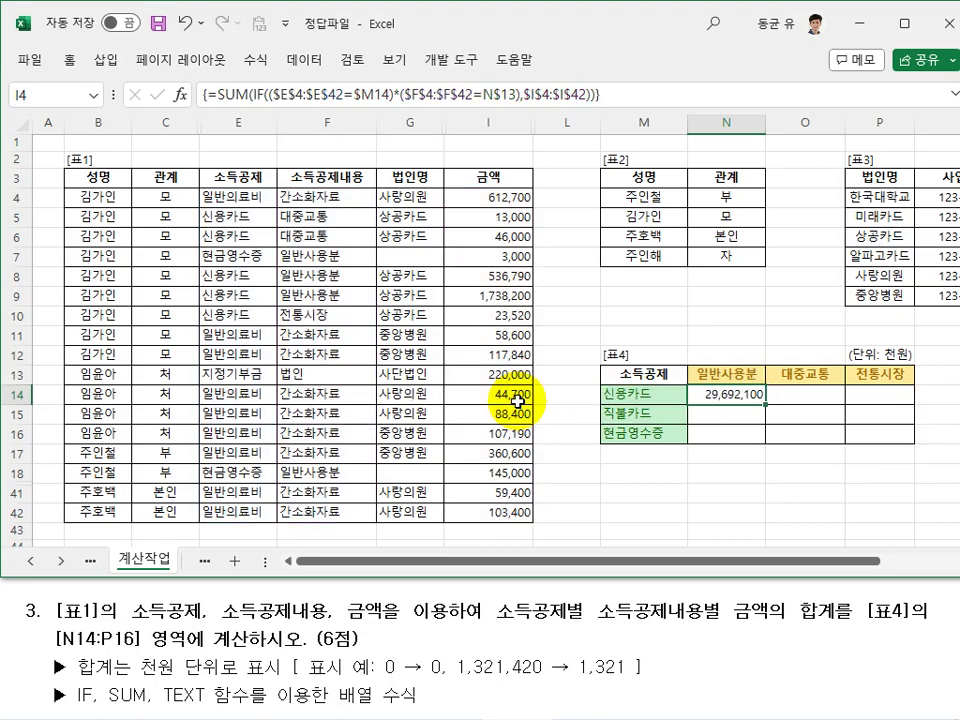
Fill N14's array formula across N14:P16 and open the copied formula in P16 to check its references
drag(766, 437, 886, 450)
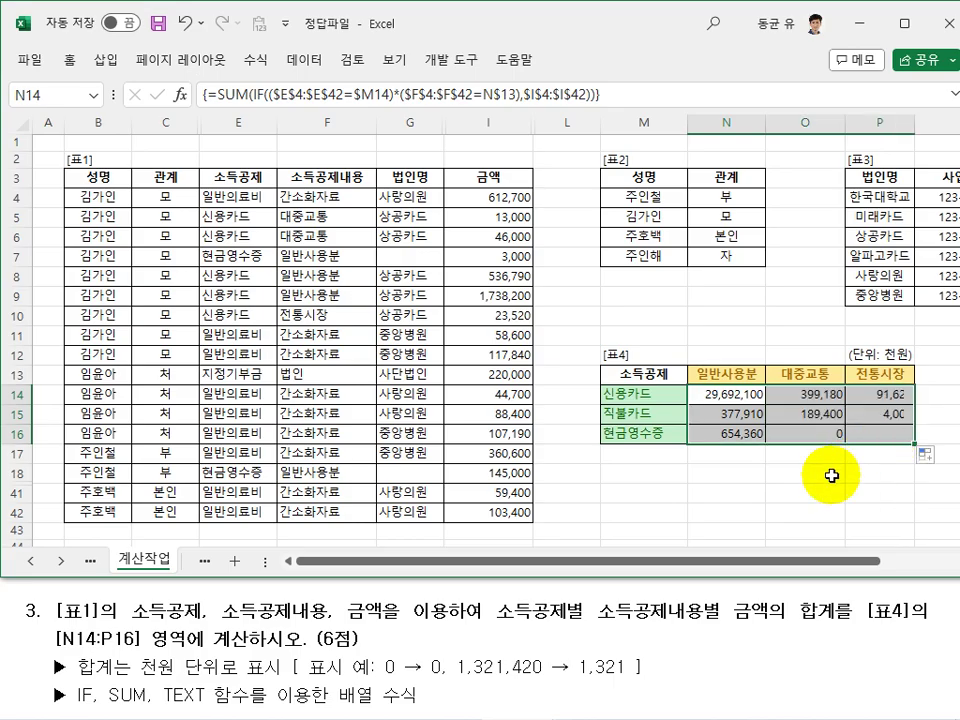
click(821, 454)
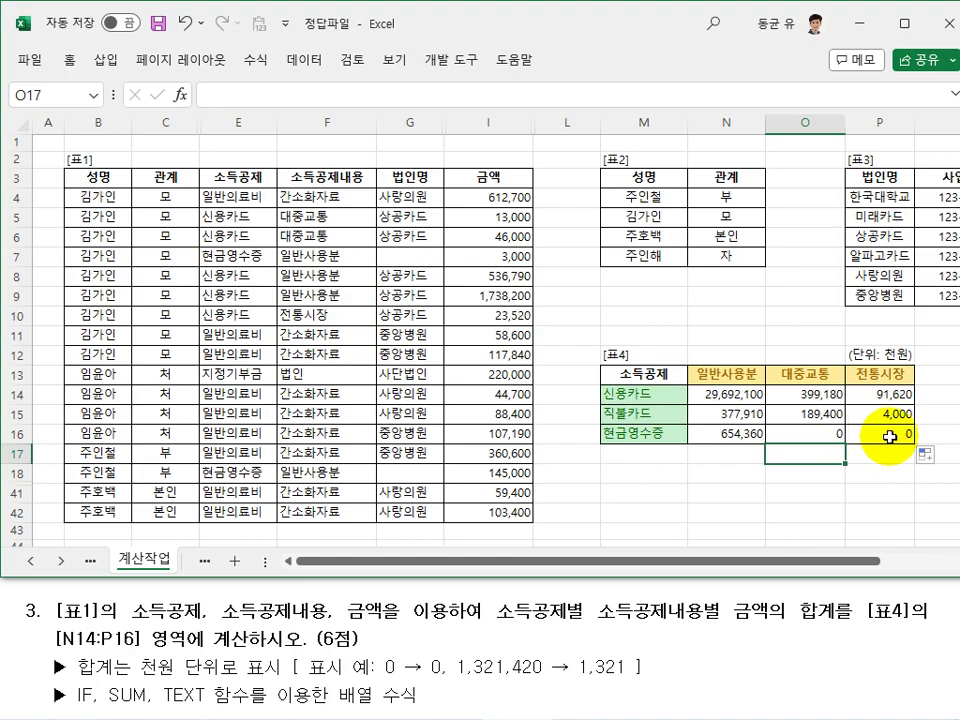
double_click(856, 436)
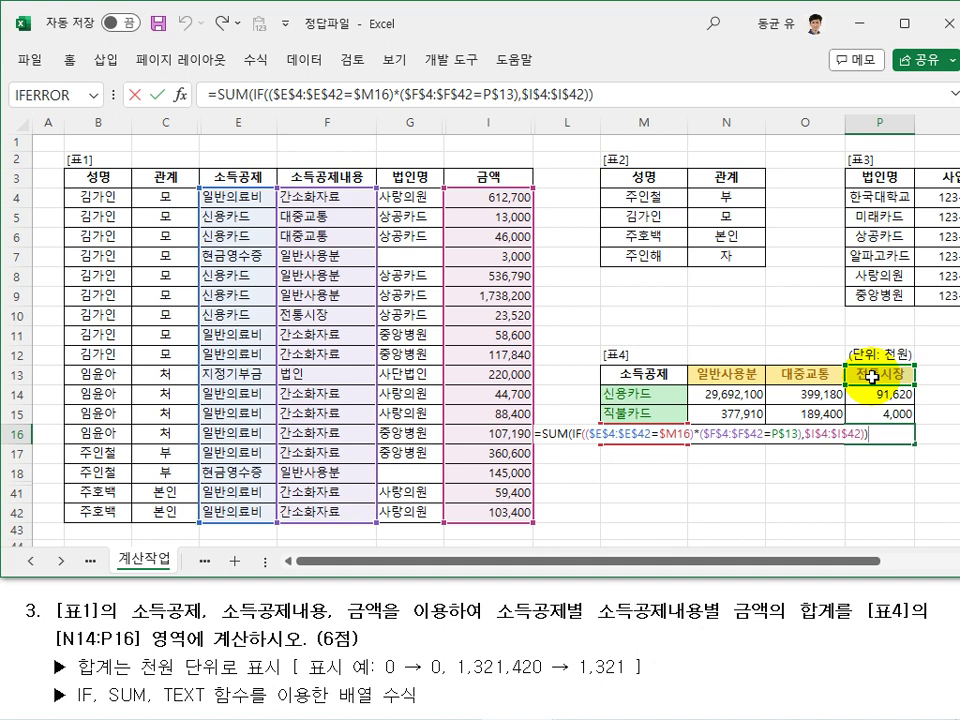
Replace N14's formula with a TEXT function, reusing the existing SUM(IF(...)) expression as its Value argument
key(ctrl+shift+Return)
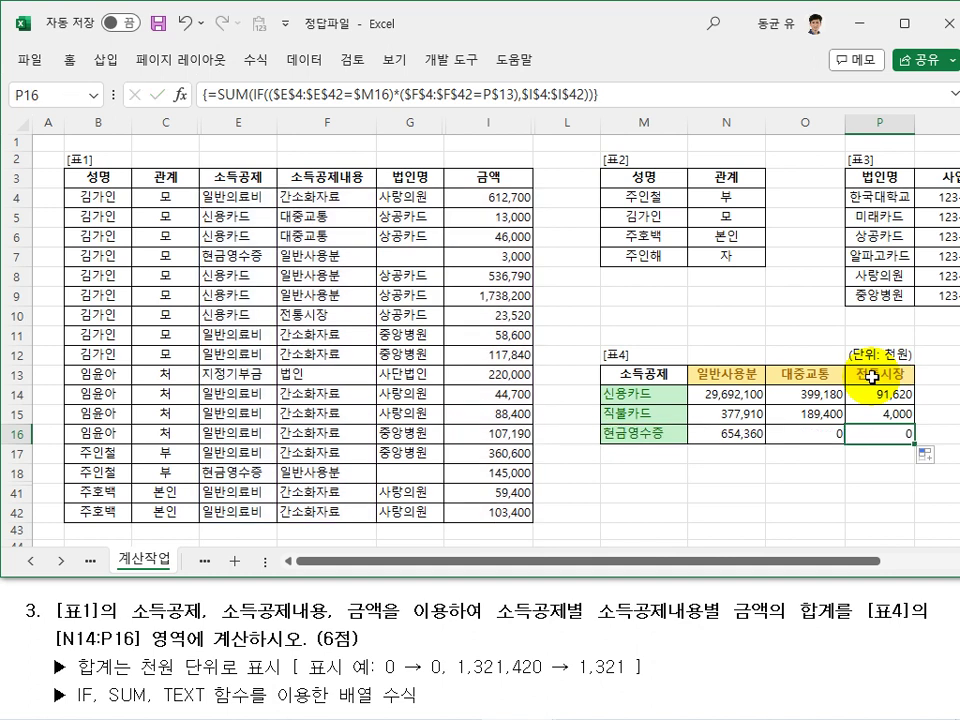
click(805, 414)
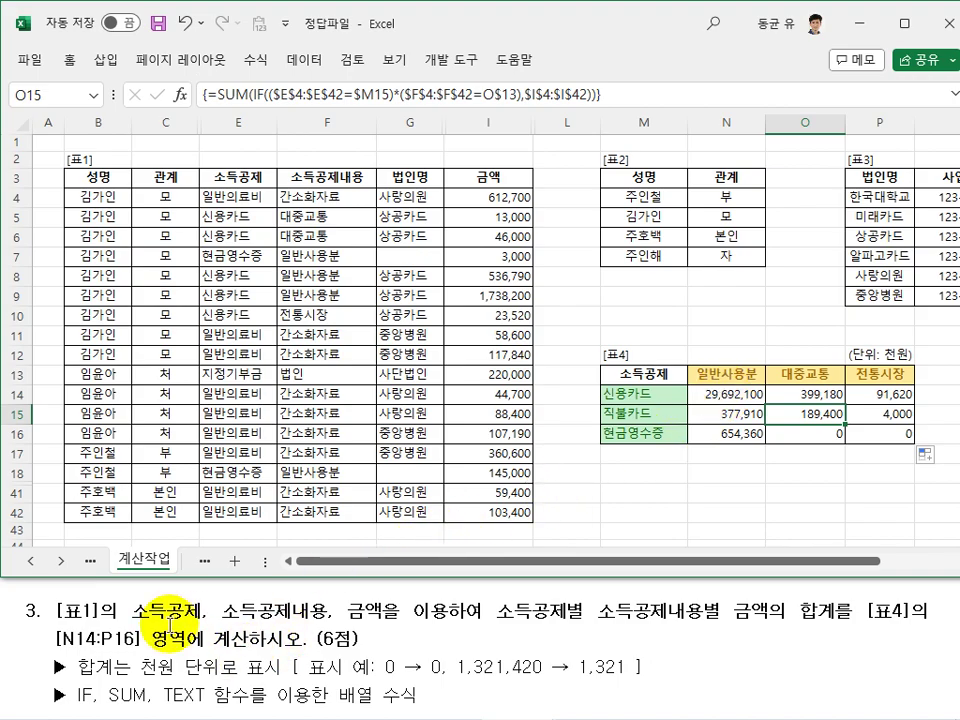
click(726, 393)
drag(640, 98, 222, 92)
key(ctrl+c)
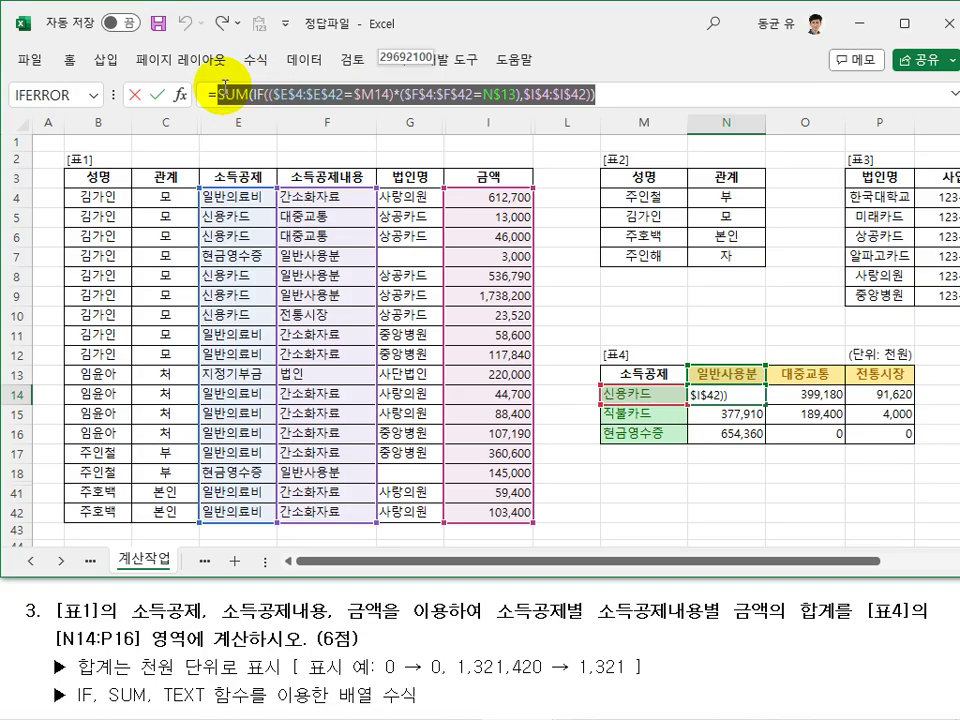
key(Delete)
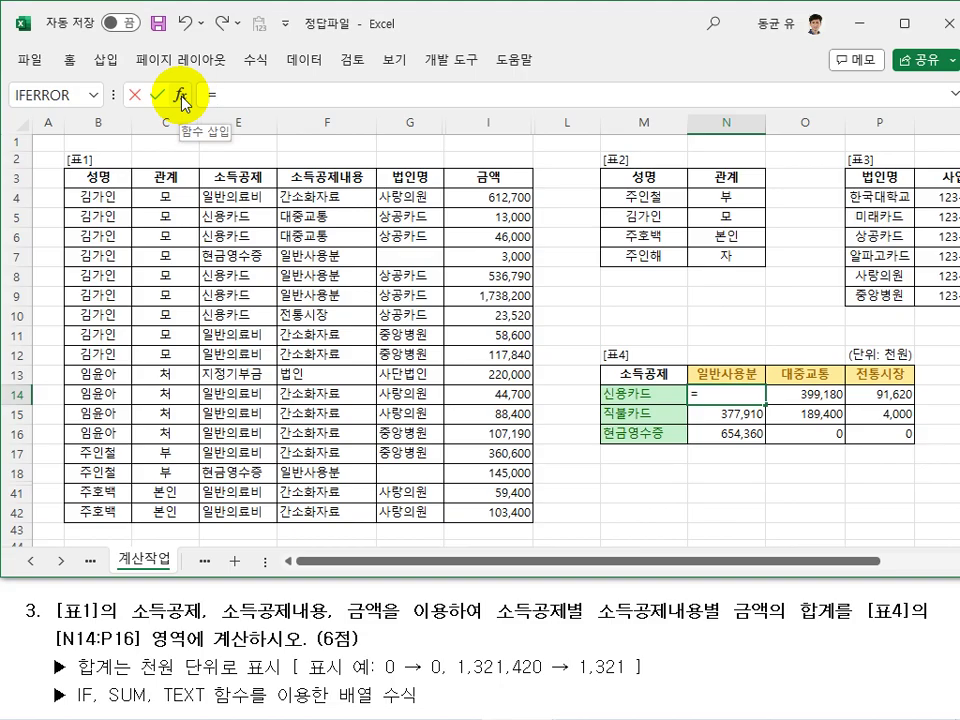
click(181, 97)
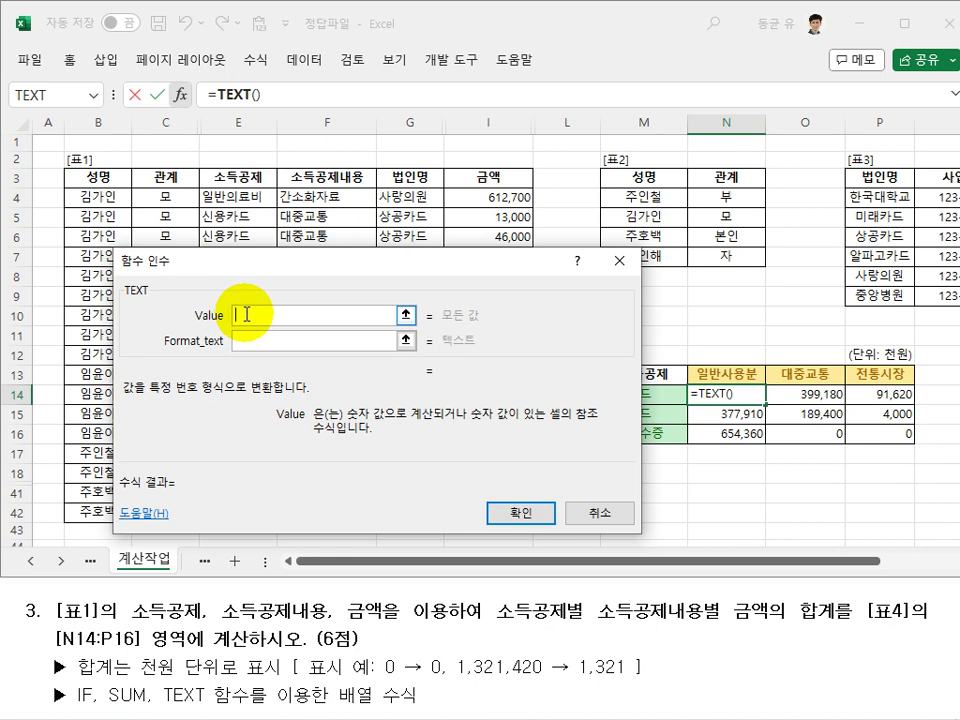
key(ctrl+v)
Set TEXT's Format_text to "#,###," and try out an extra trailing comma
click(257, 340)
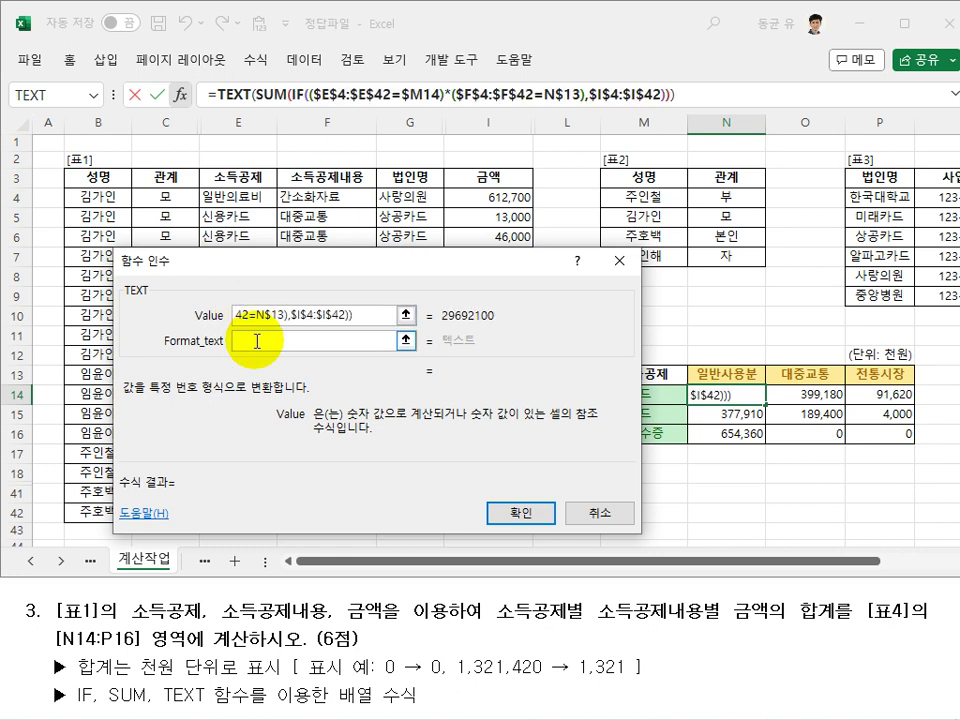
click(257, 340)
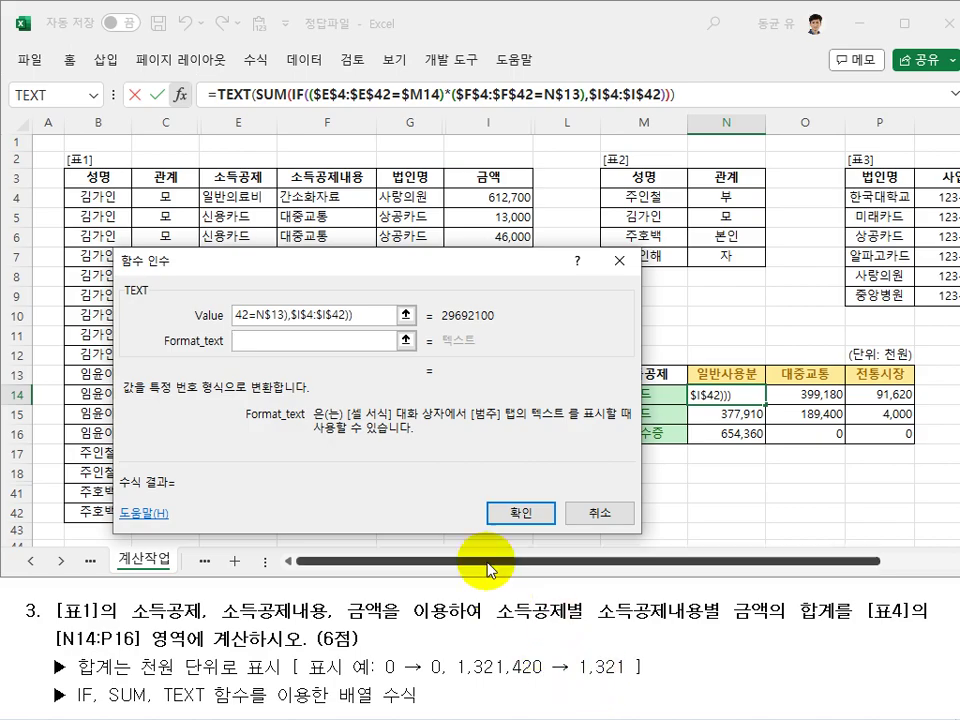
text(#,###)
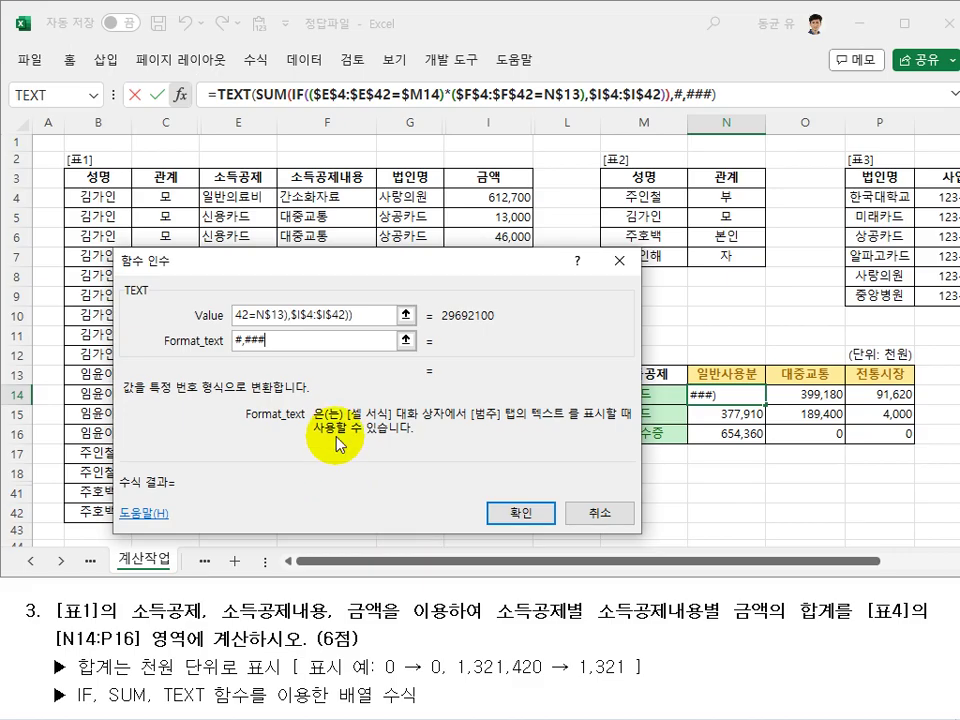
click(366, 313)
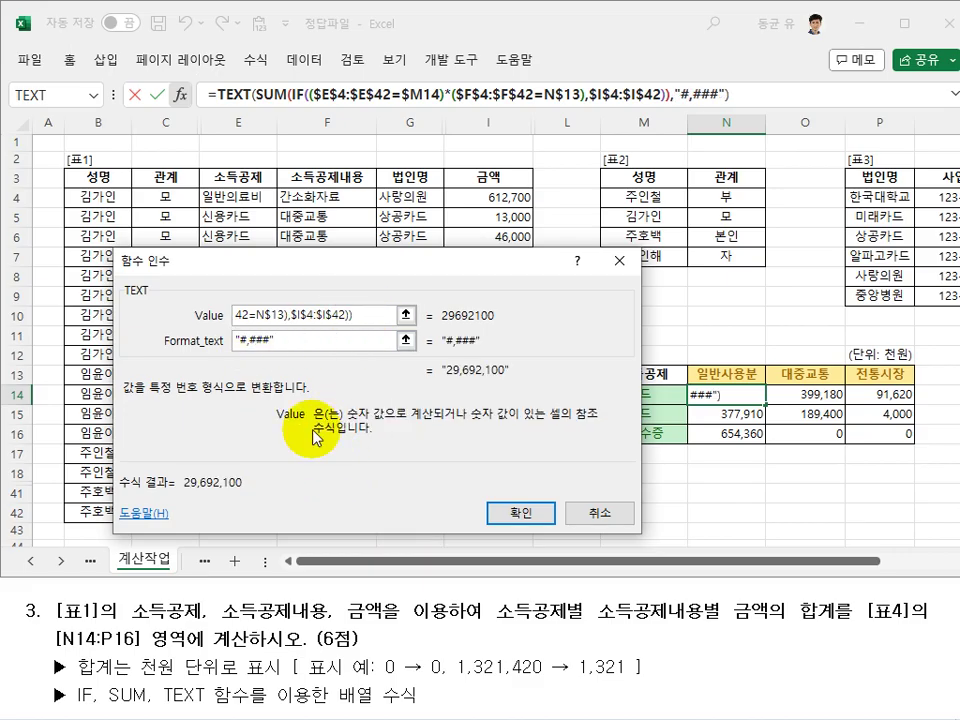
click(271, 340)
text(,)
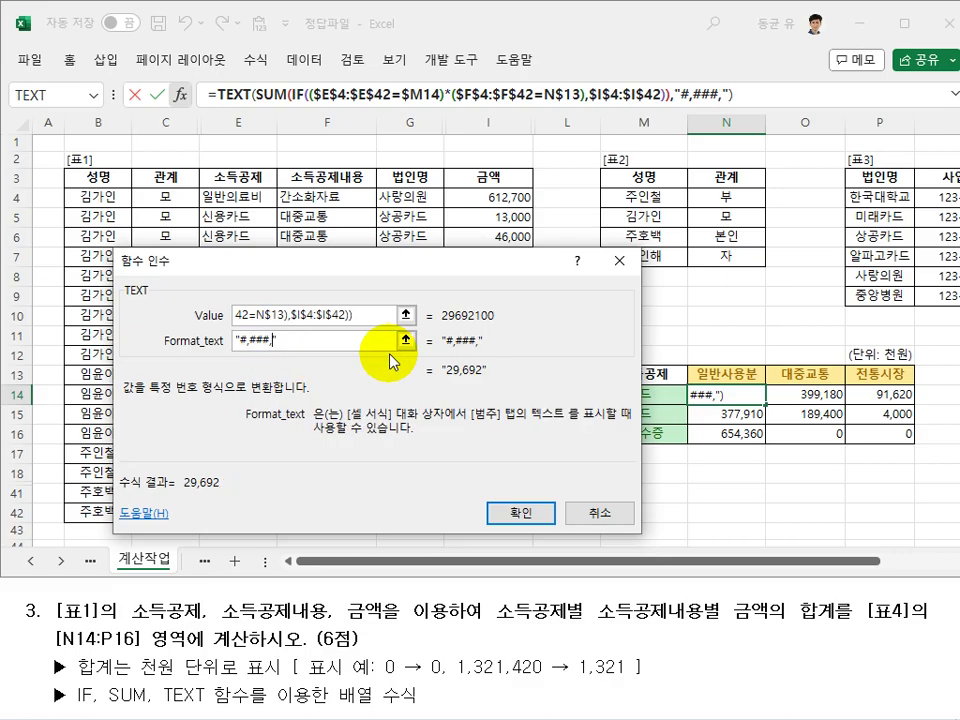
text(,)
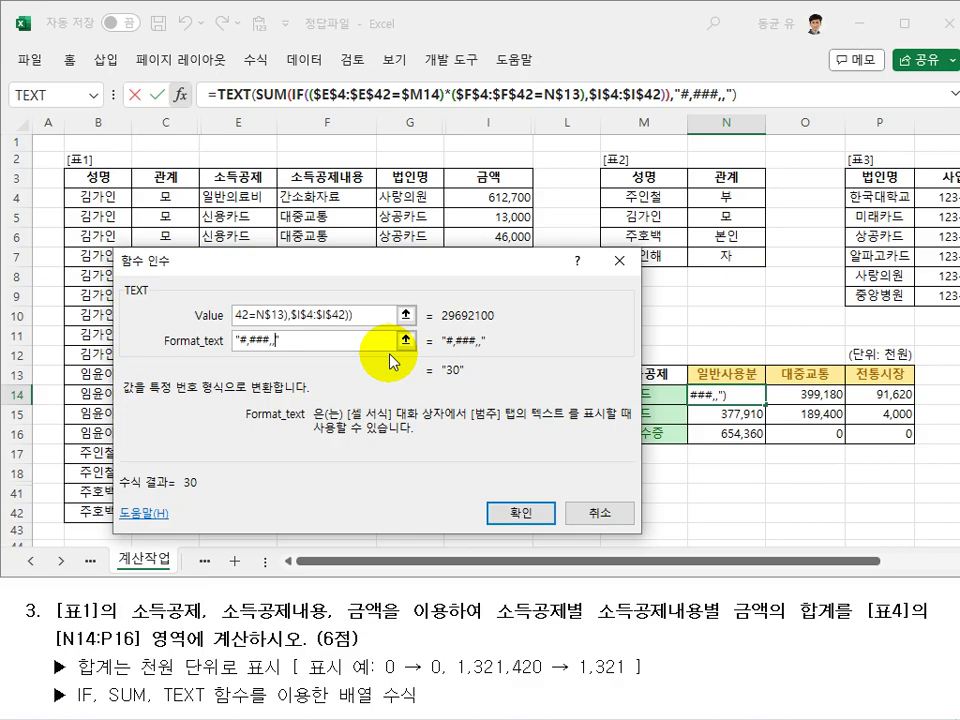
key(BackSpace)
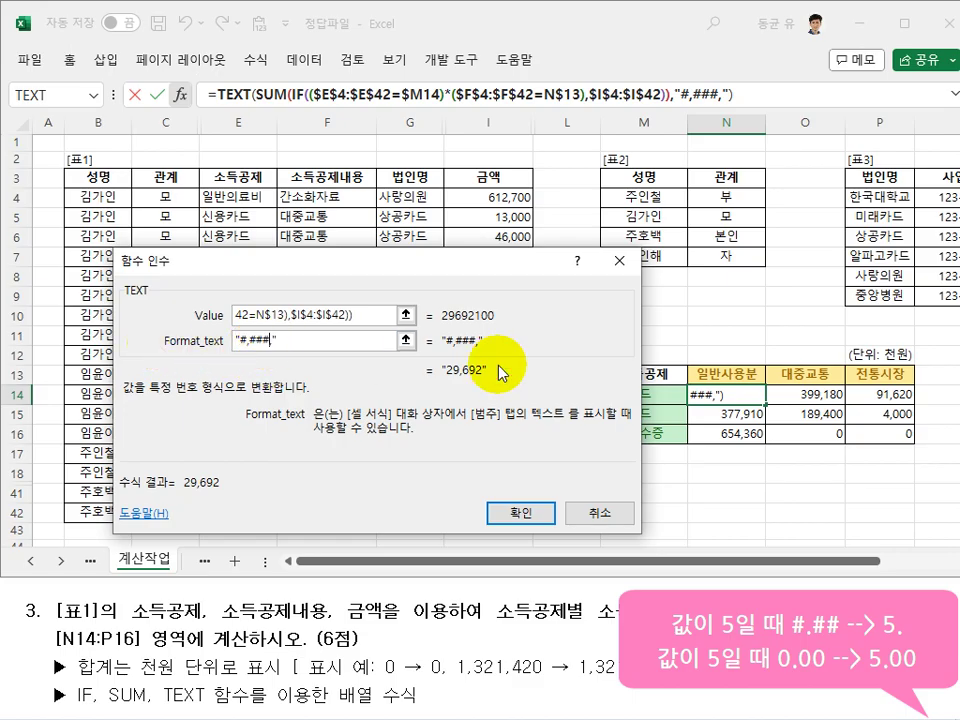
Change the Format_text to "#,##0,", enter N14 as an array formula and fill it across N14:P16
key(BackSpace)
text(0)
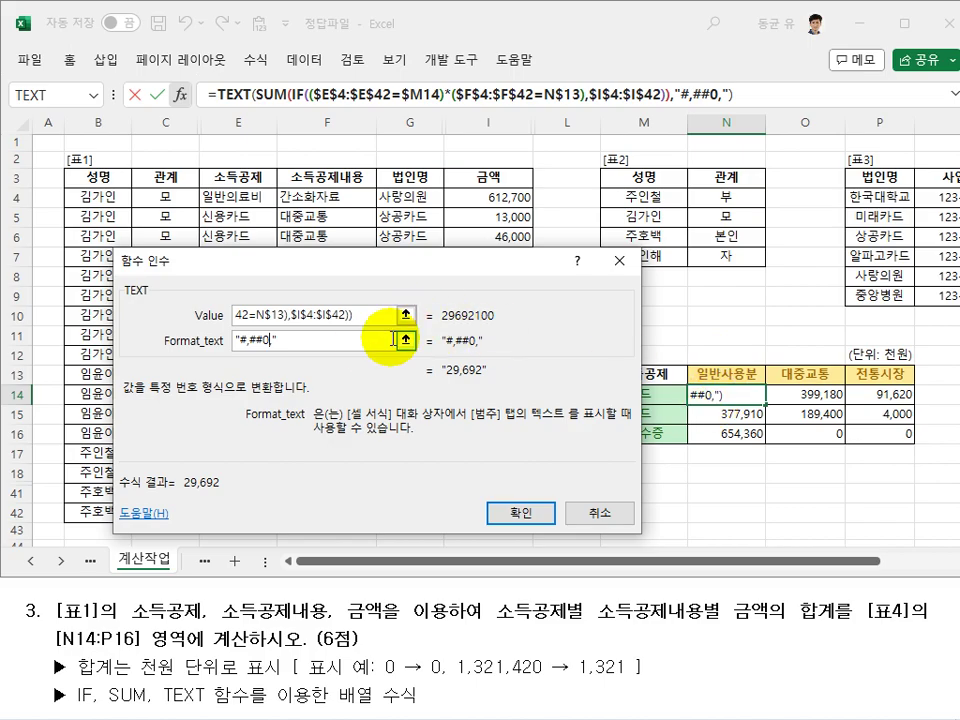
ctrl+shift+click(500, 506)
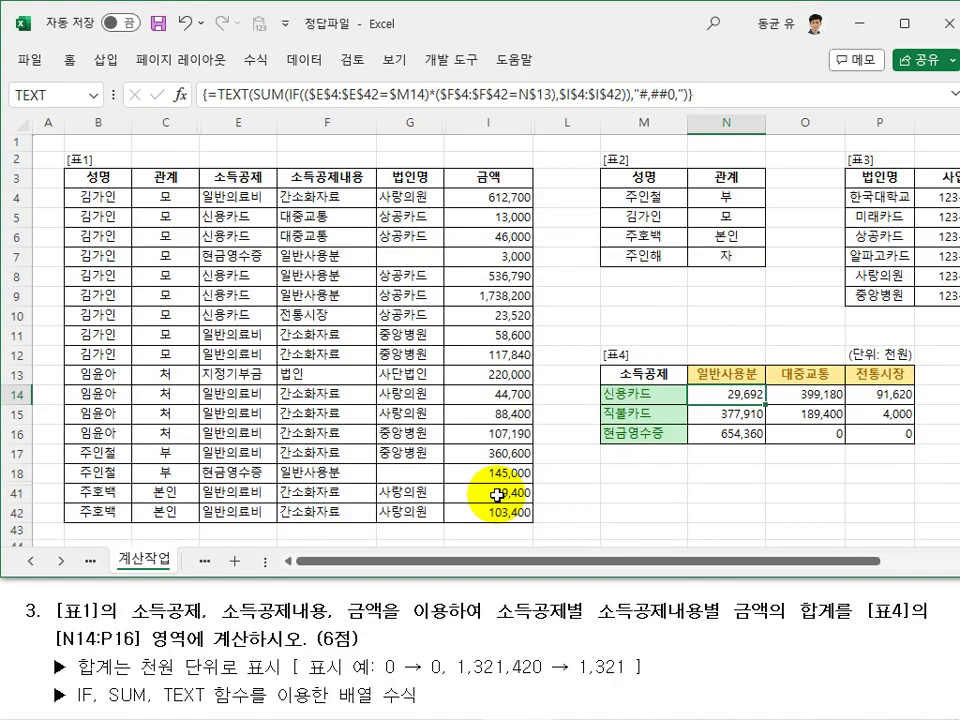
drag(764, 402, 874, 471)
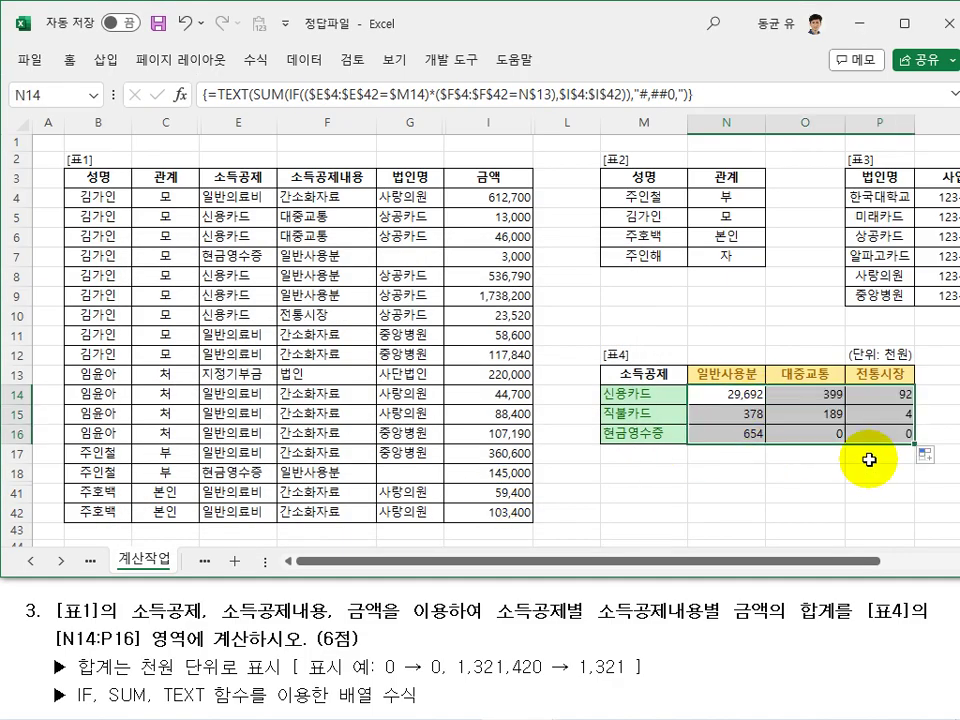
click(868, 456)
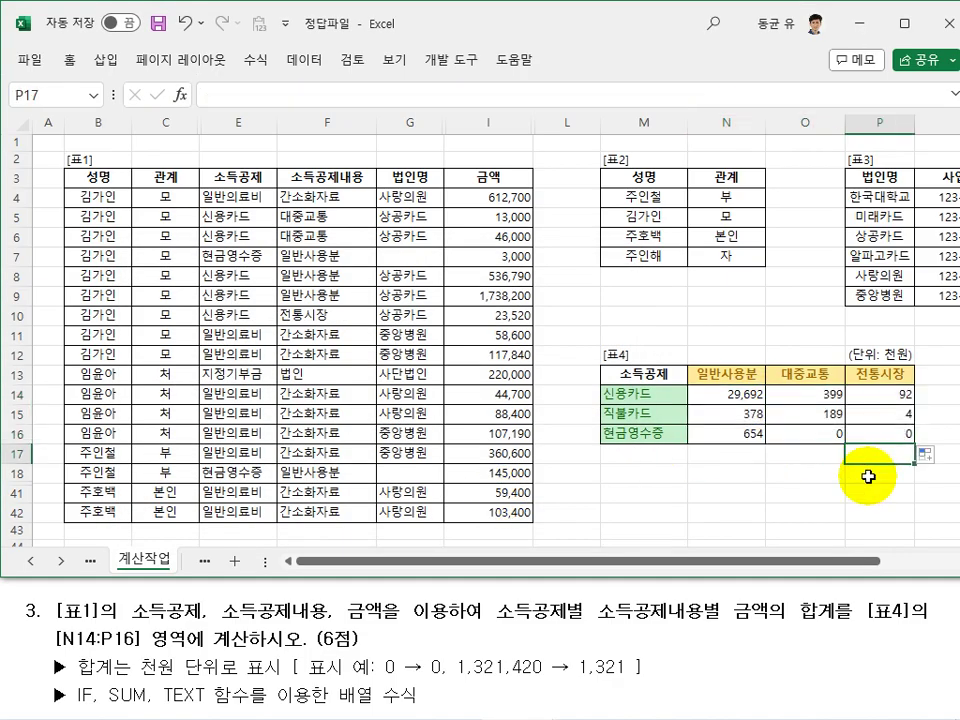
Try the format code "0,000," in N14's TEXT array formula and fill it across N14:P16
click(740, 396)
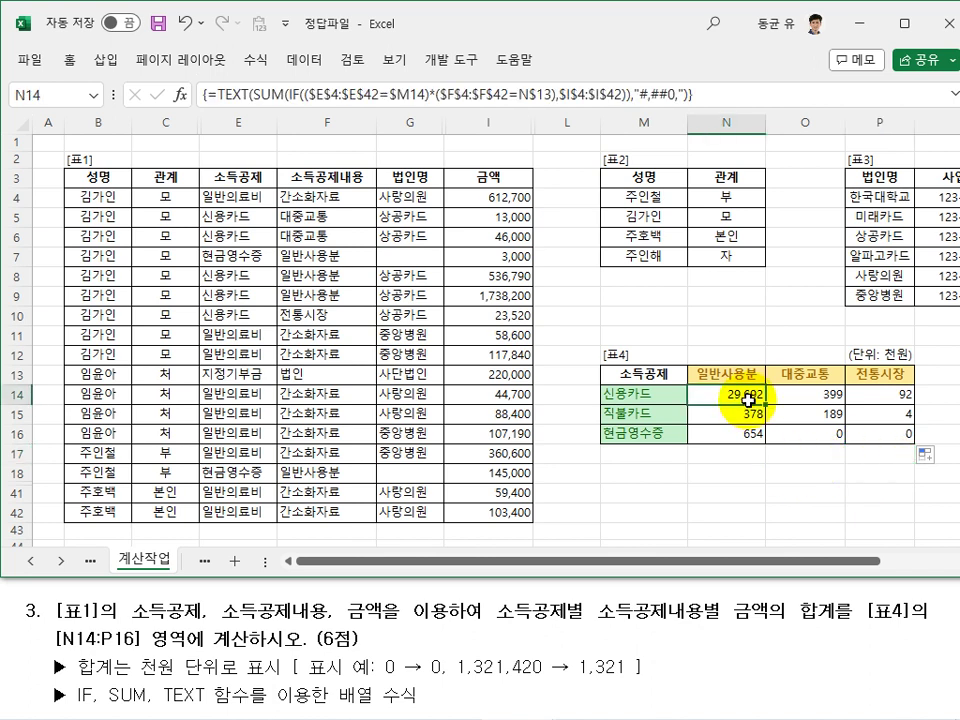
click(672, 95)
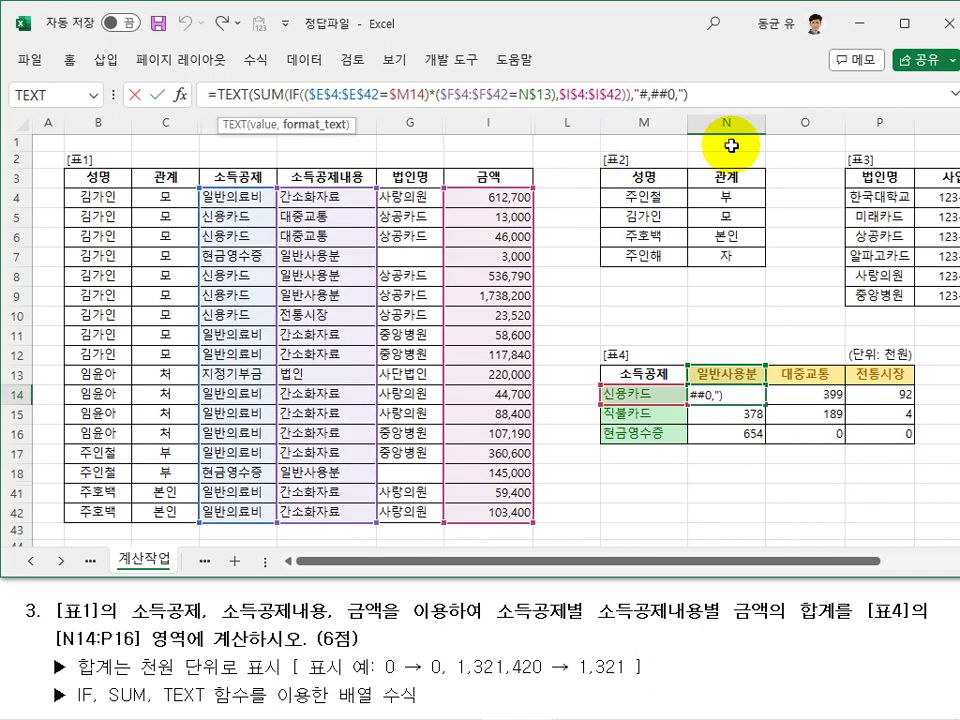
key(BackSpace)
key(BackSpace)
key(BackSpace)
key(BackSpace)
text(0,00)
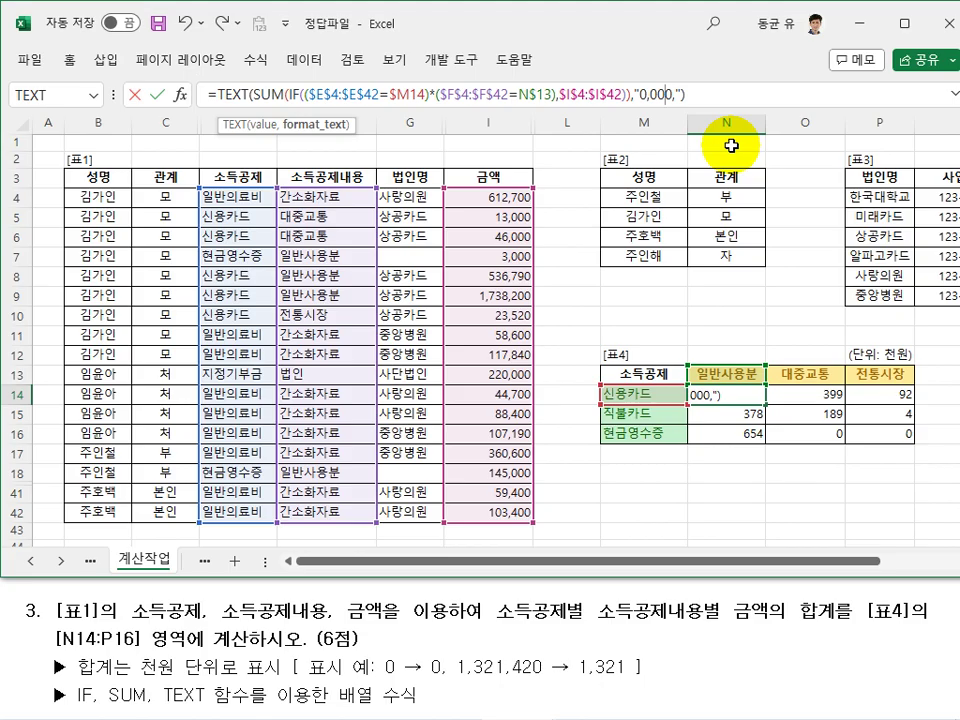
key(ctrl+shift+Return)
drag(766, 403, 905, 440)
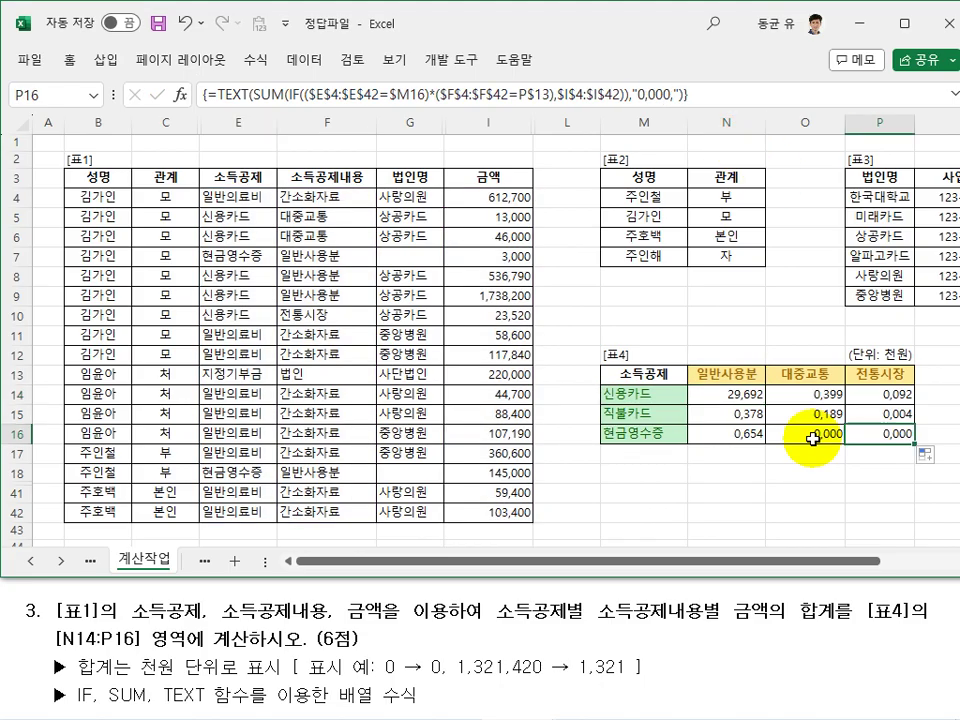
Undo the fills that copied the "0,000," format across 표4
click(817, 441)
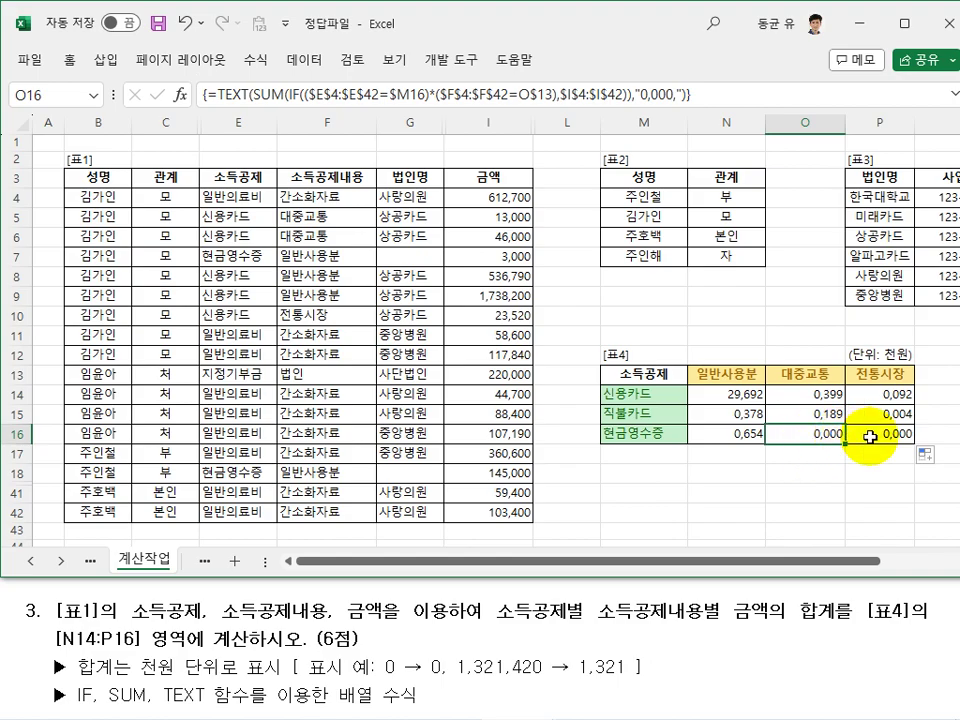
key(ctrl+z)
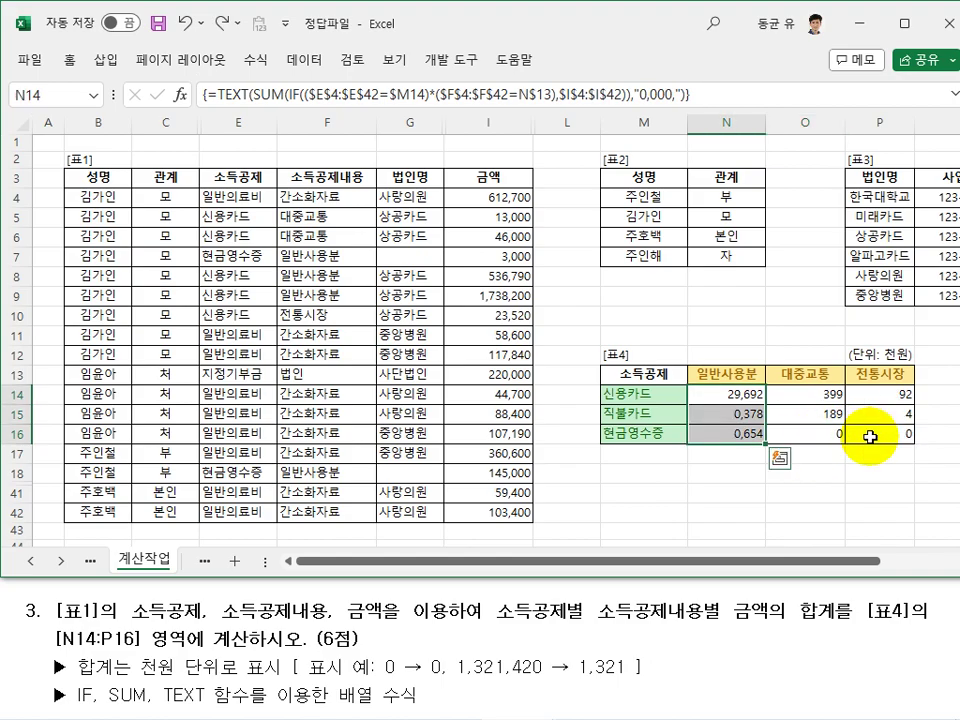
key(ctrl+z)
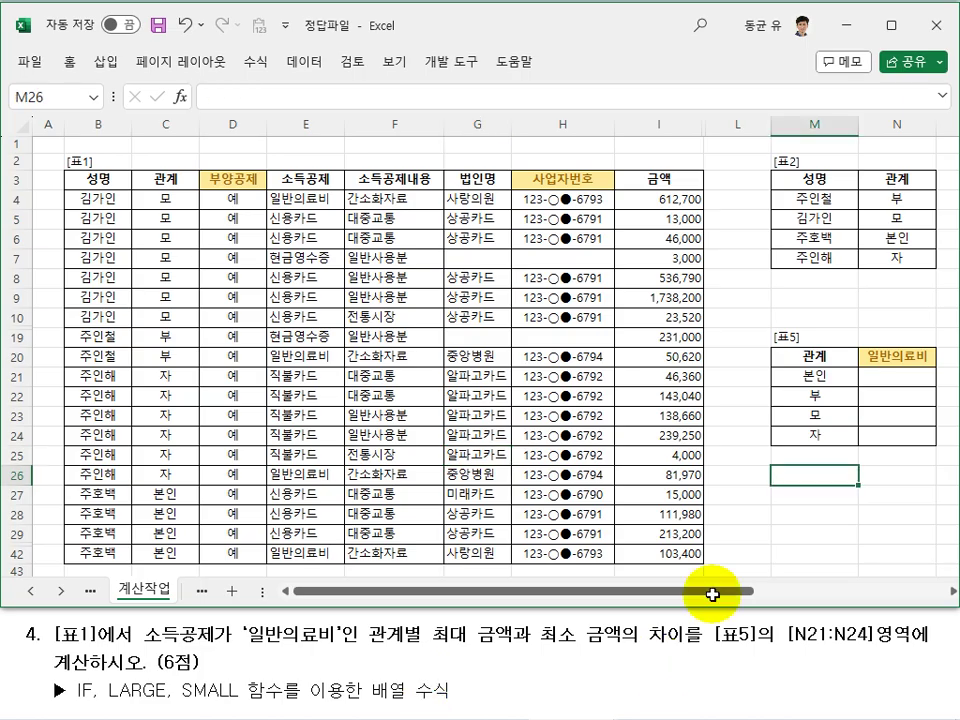
drag(885, 378, 893, 438)
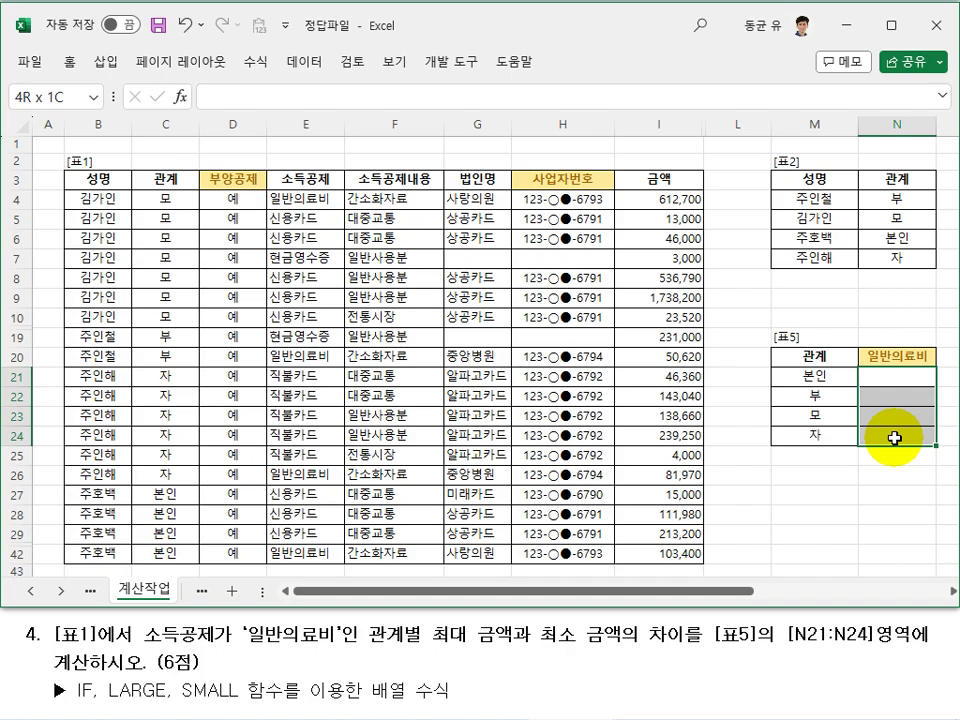
click(812, 355)
click(818, 375)
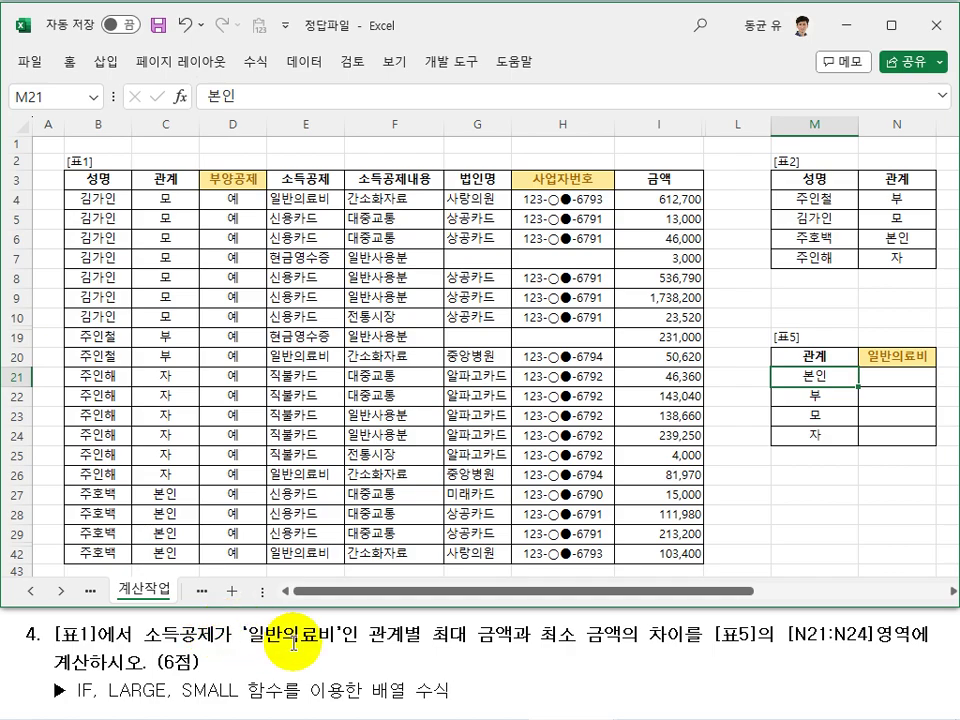
click(302, 218)
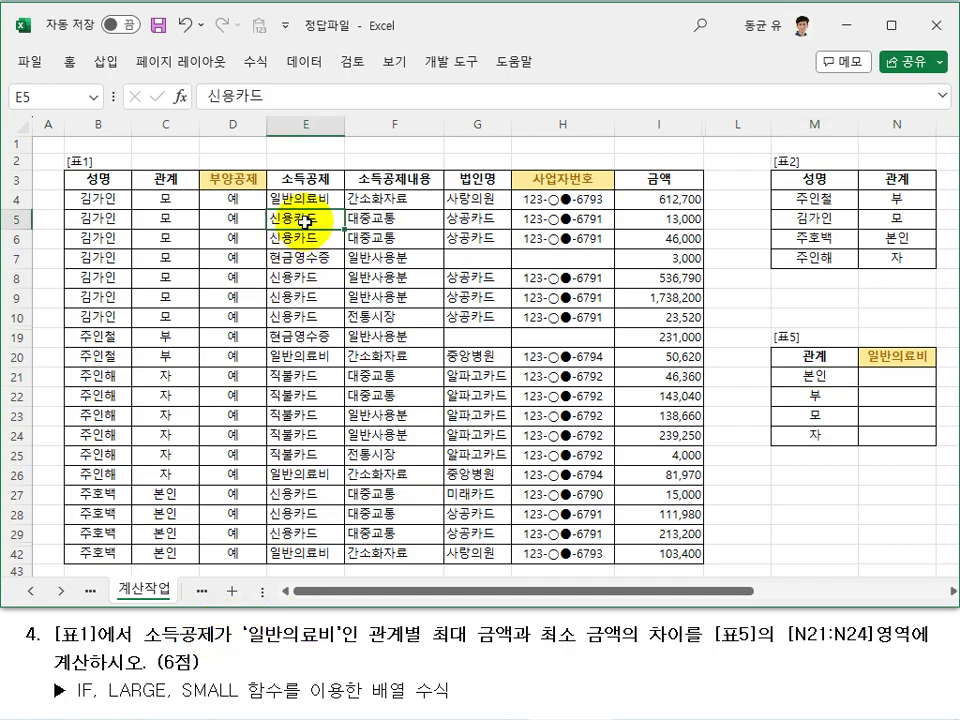
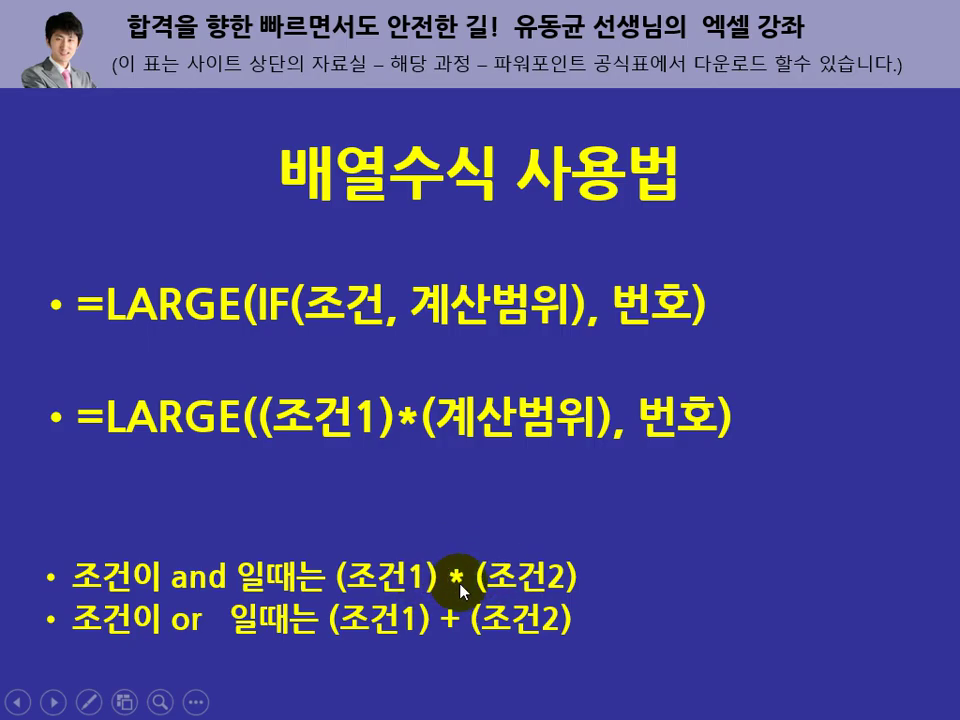
Return to the Excel workbook and start N21's formula with LARGE and a nested IF, opening a bracket for the first condition
key(alt+Tab)
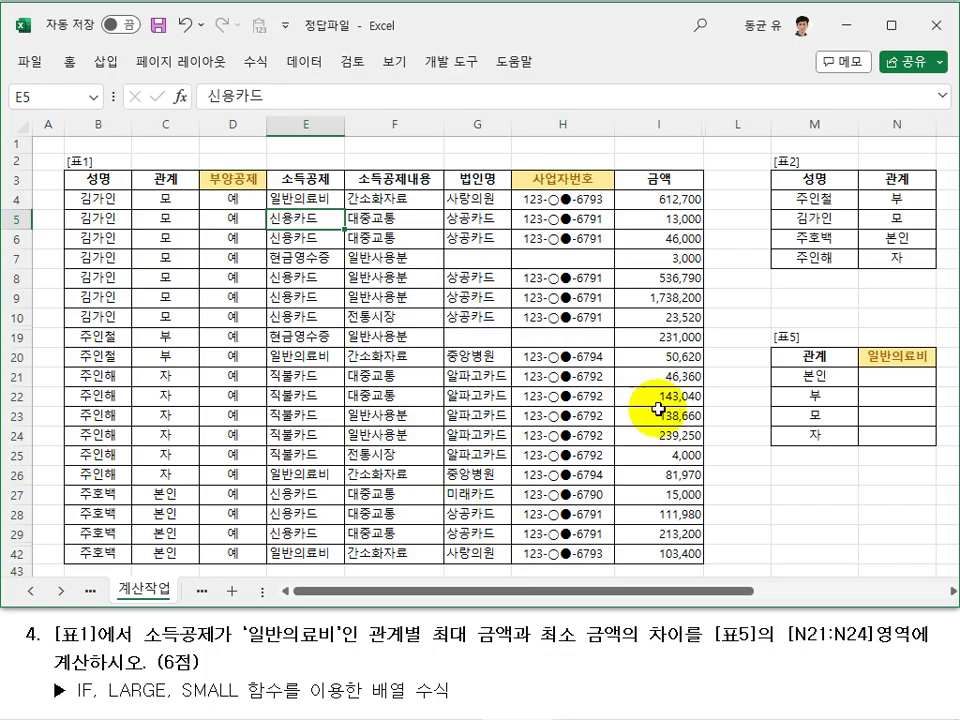
click(890, 377)
text(=l)
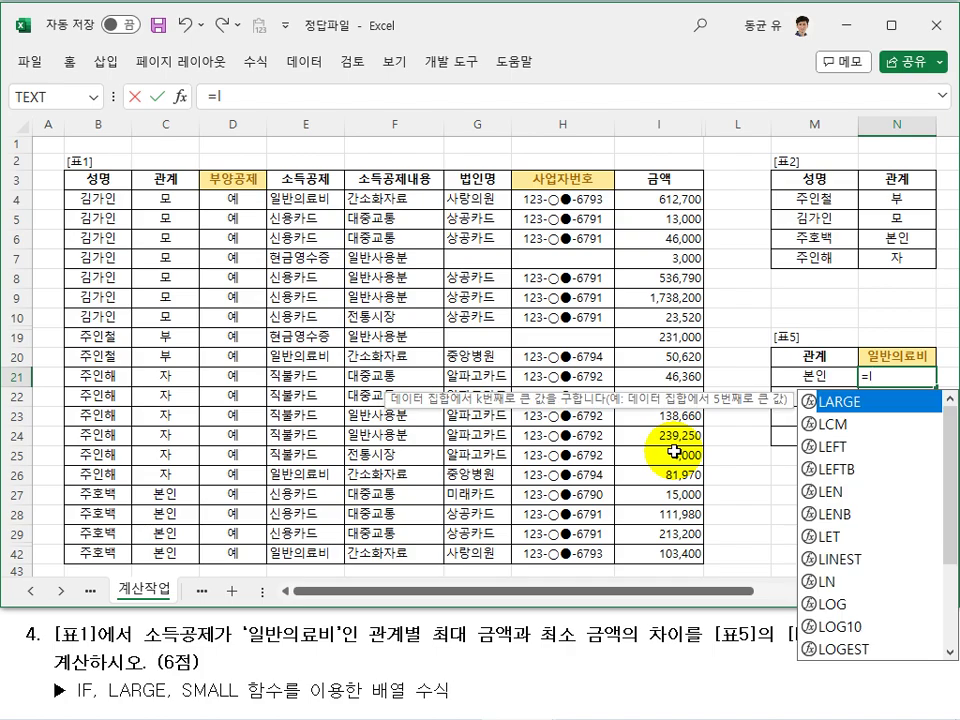
text(arge()
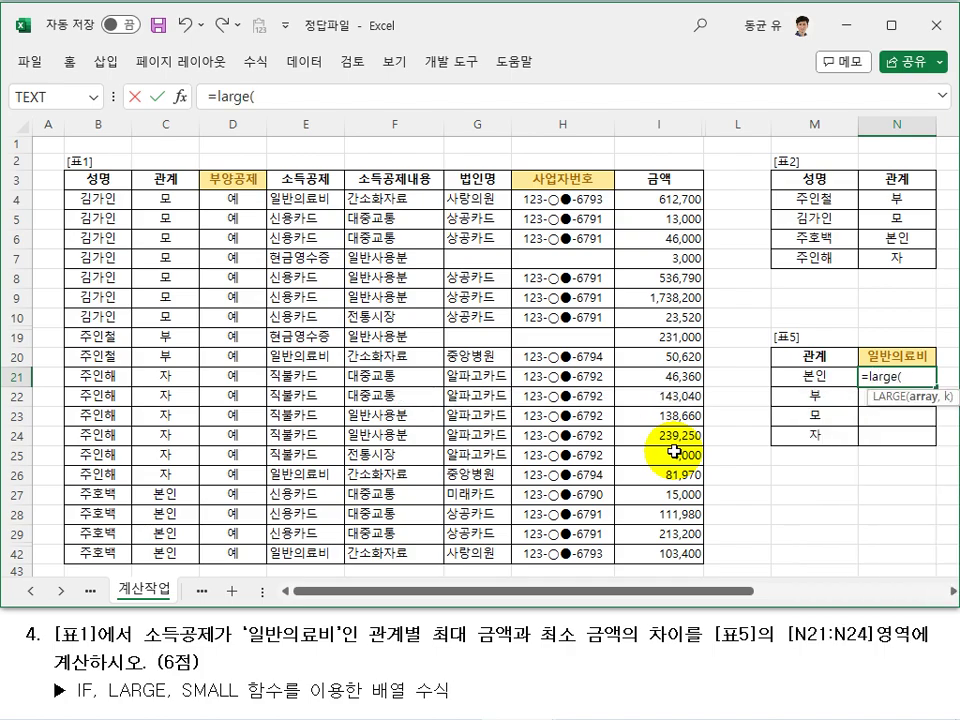
text(if)
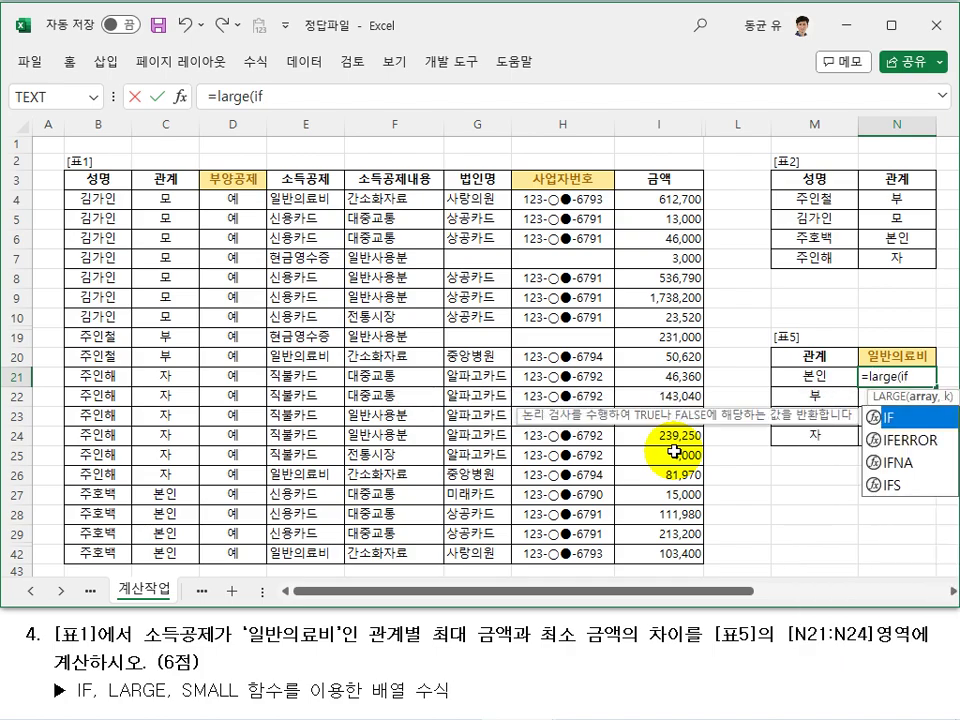
text((()
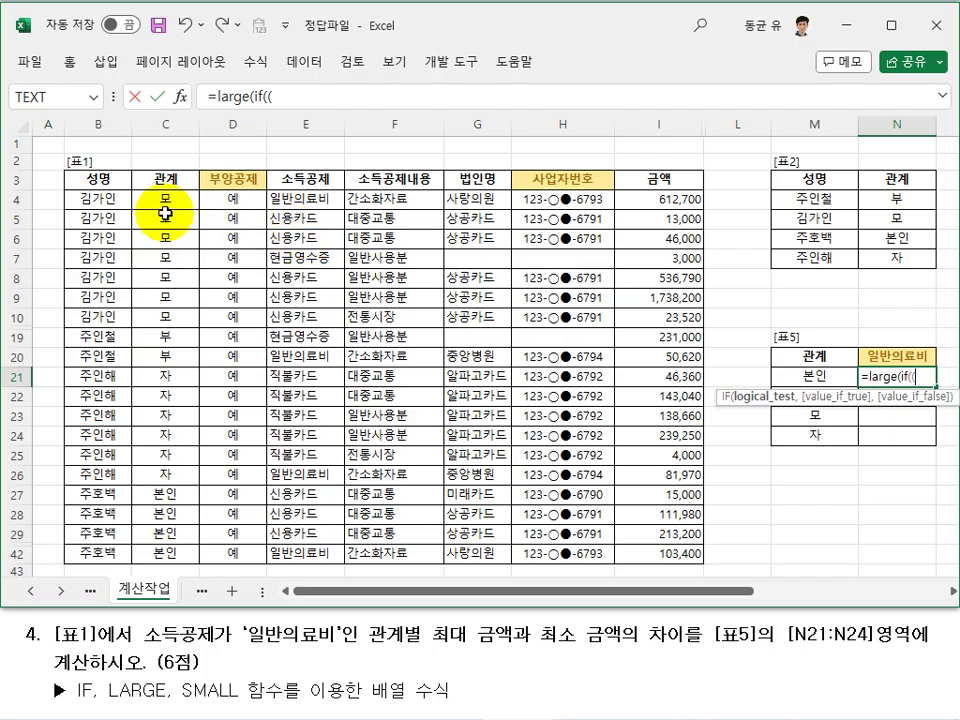
Complete the first IF condition in N21 as ($C$4:$C$42=M21), with the 관계 range absolute
drag(167, 192, 178, 551)
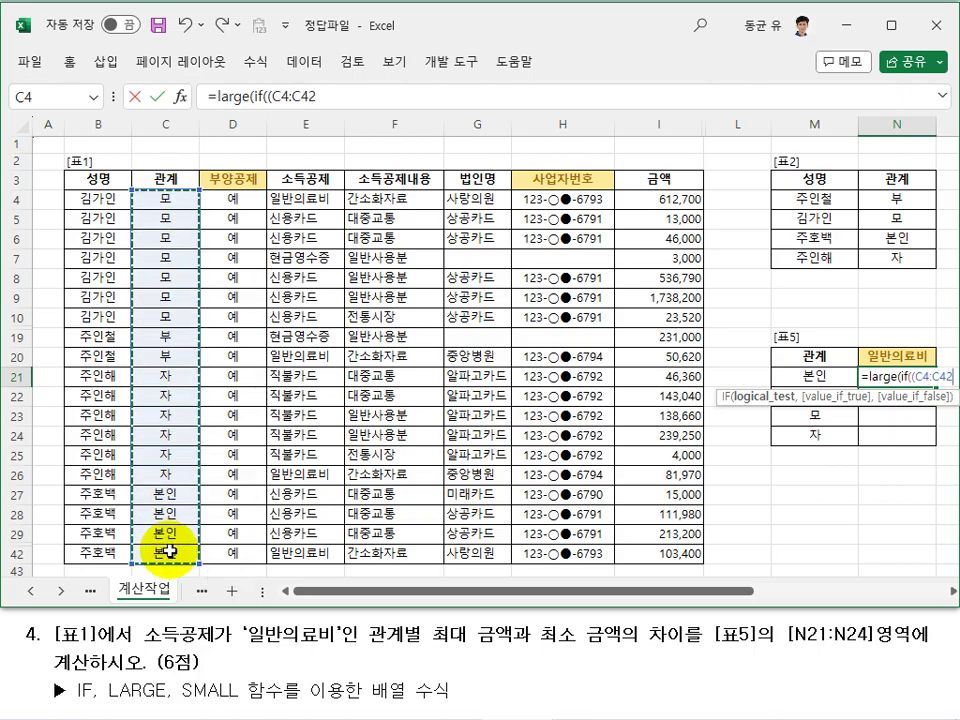
key(F4)
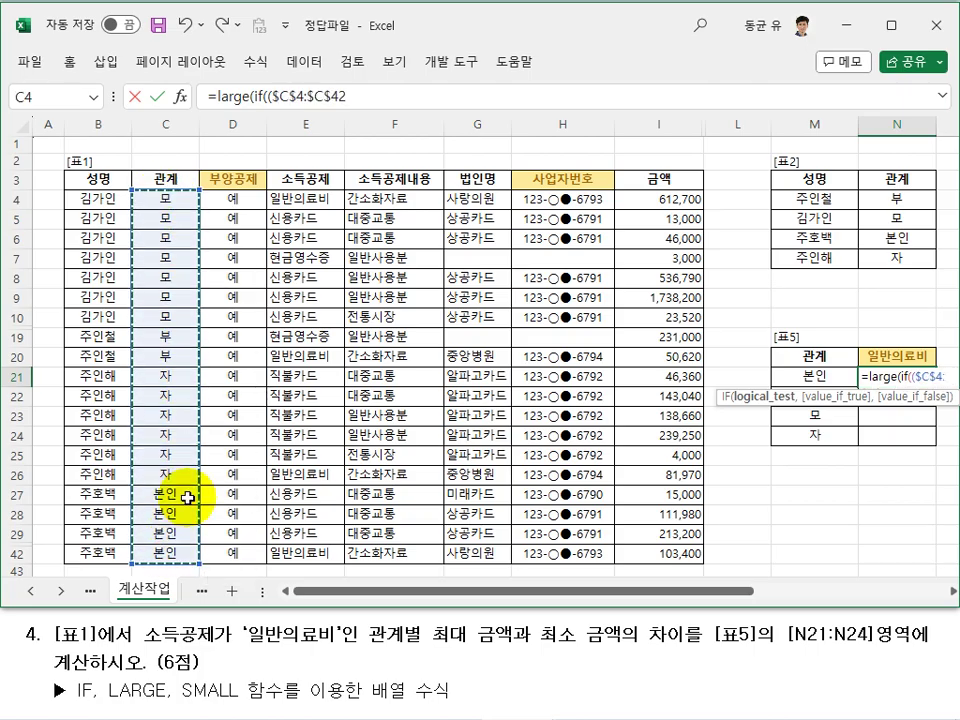
text(=)
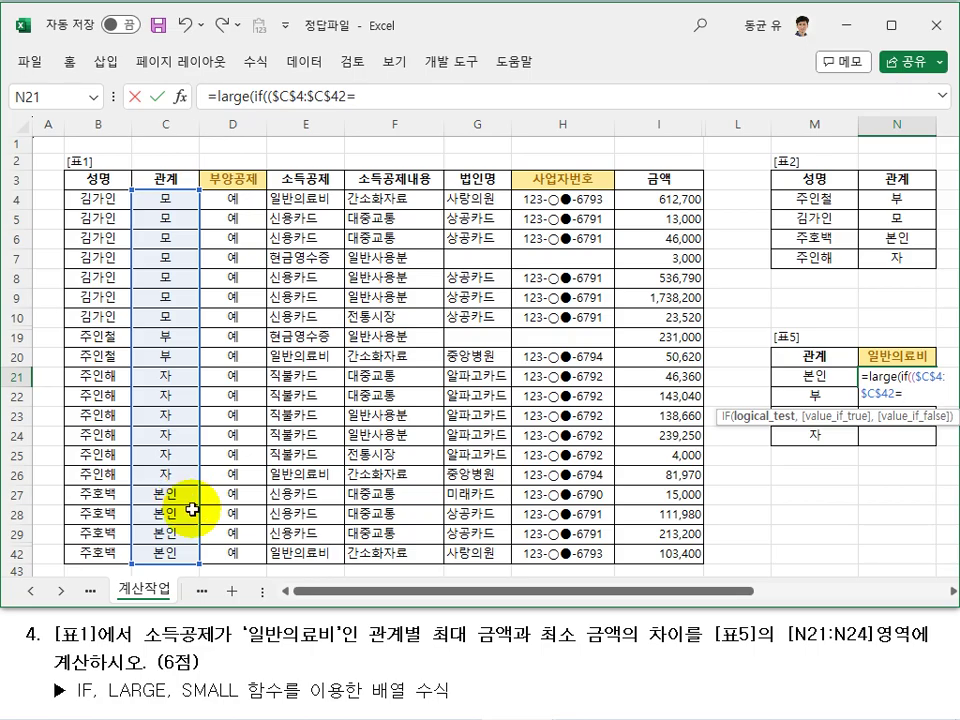
click(818, 376)
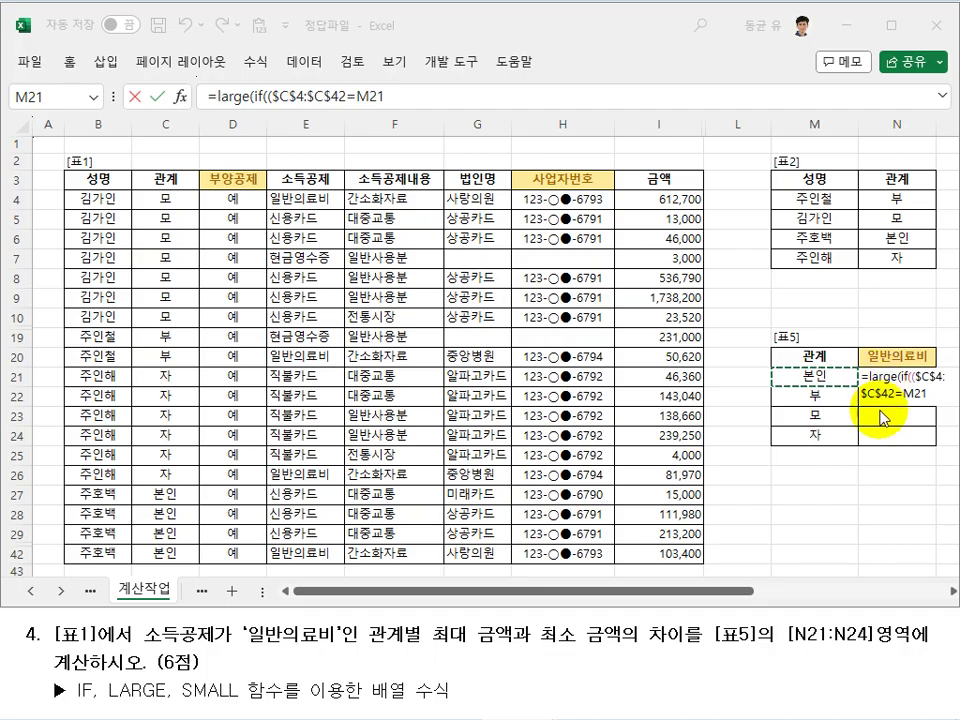
click(388, 100)
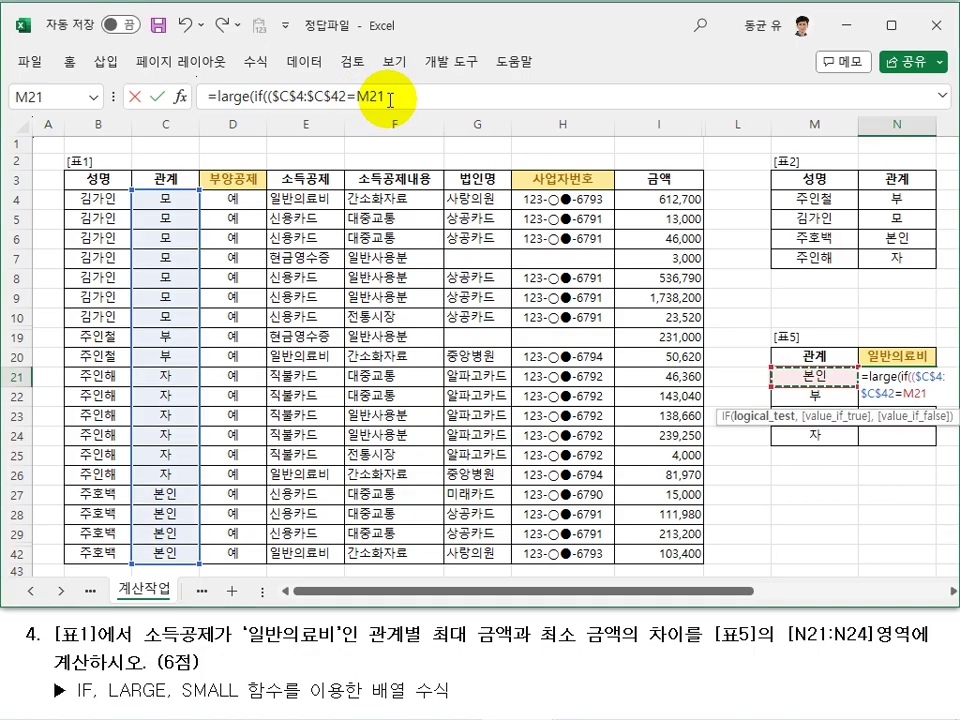
click(390, 99)
text())
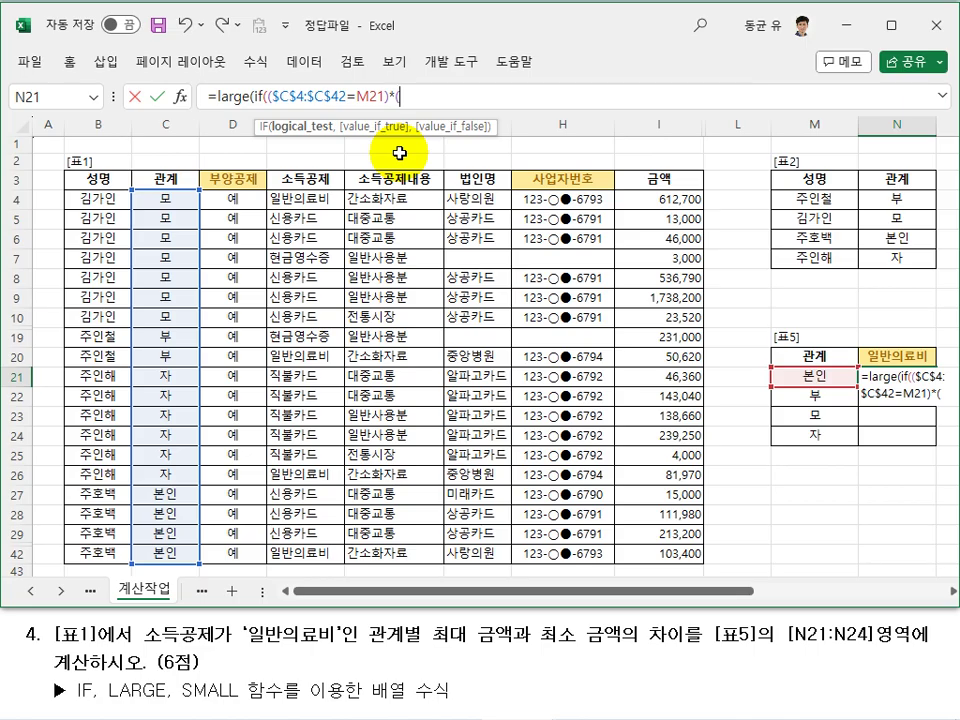
Multiply it by a second condition, ($E$4:$E$42="일반의료비"), and move on to the IF's value-if-true argument
text(*()
drag(310, 197, 326, 542)
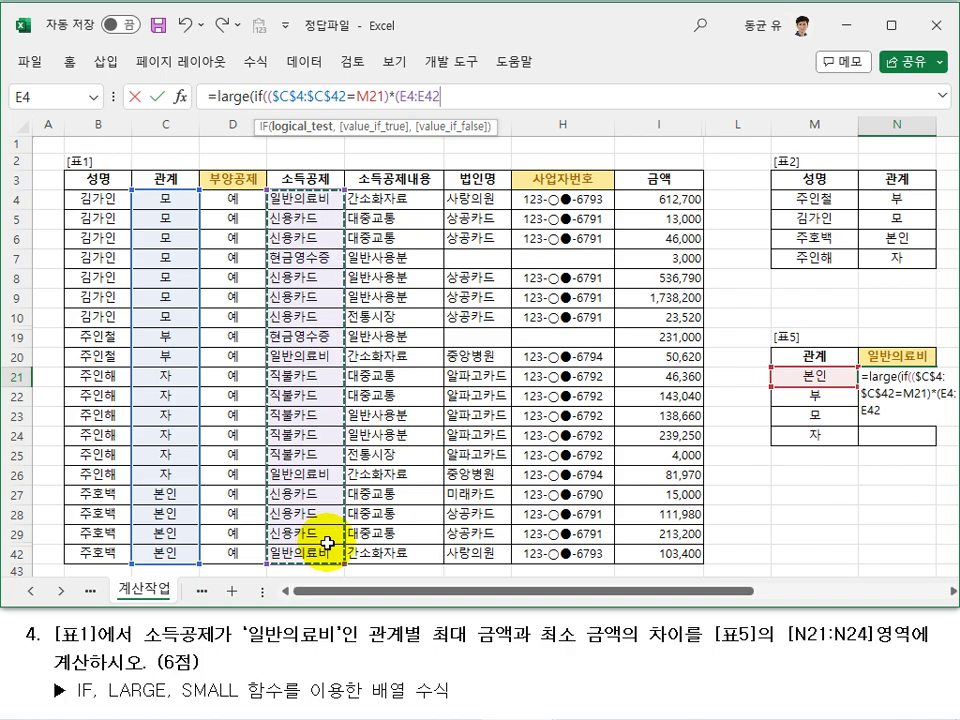
key(F4)
text(=)
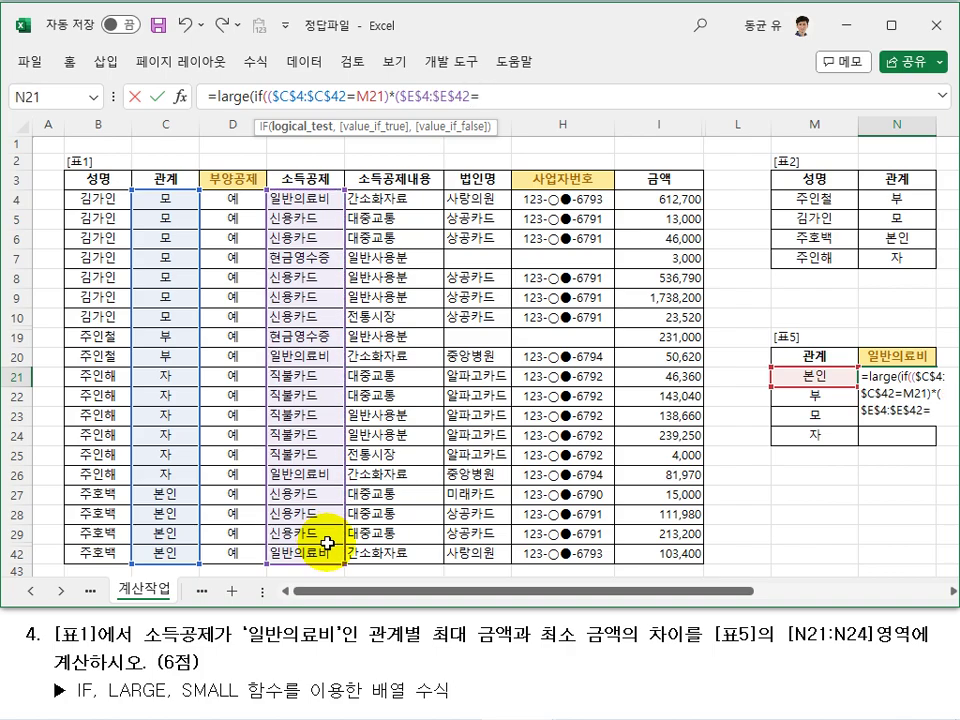
text("일반의료비)
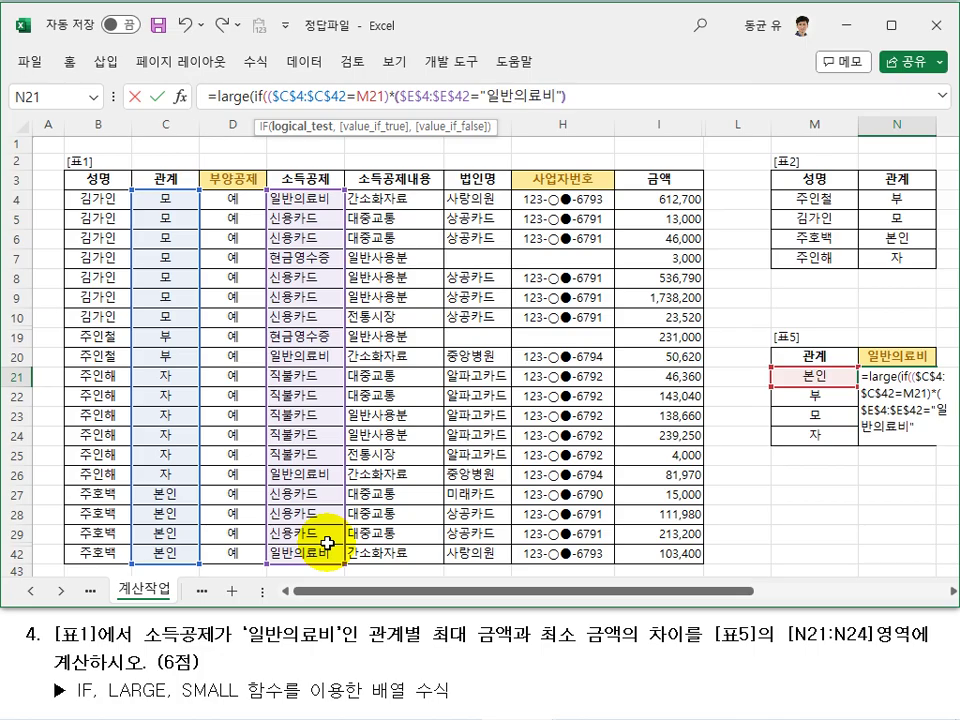
text("),)
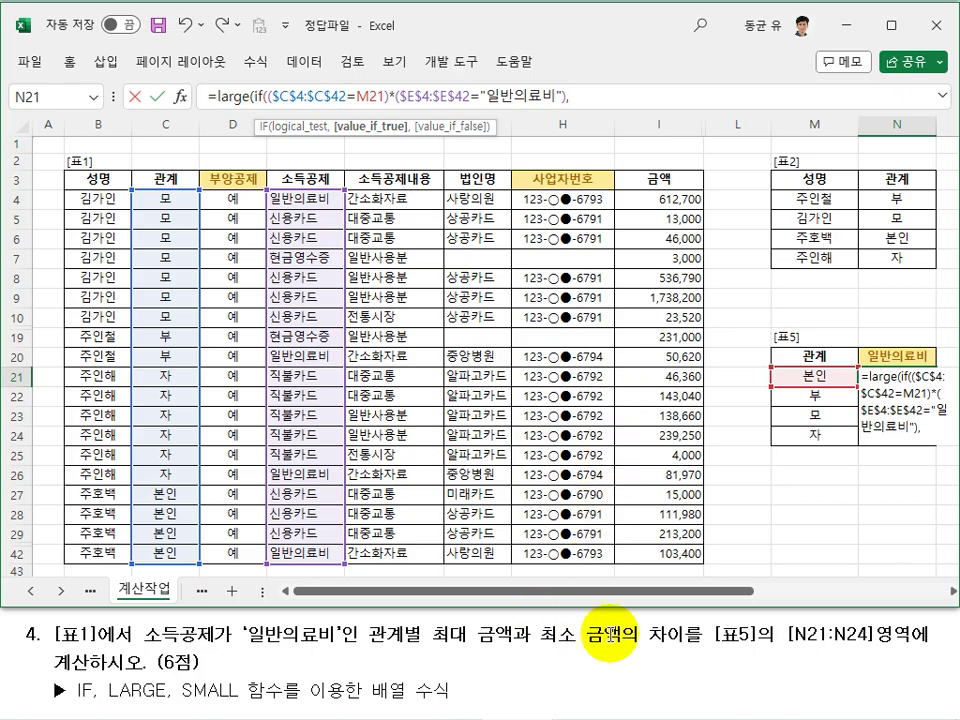
Return the absolute 금액 range $I$4:$I$42 from the IF and close LARGE with k set to 1
drag(661, 196, 654, 553)
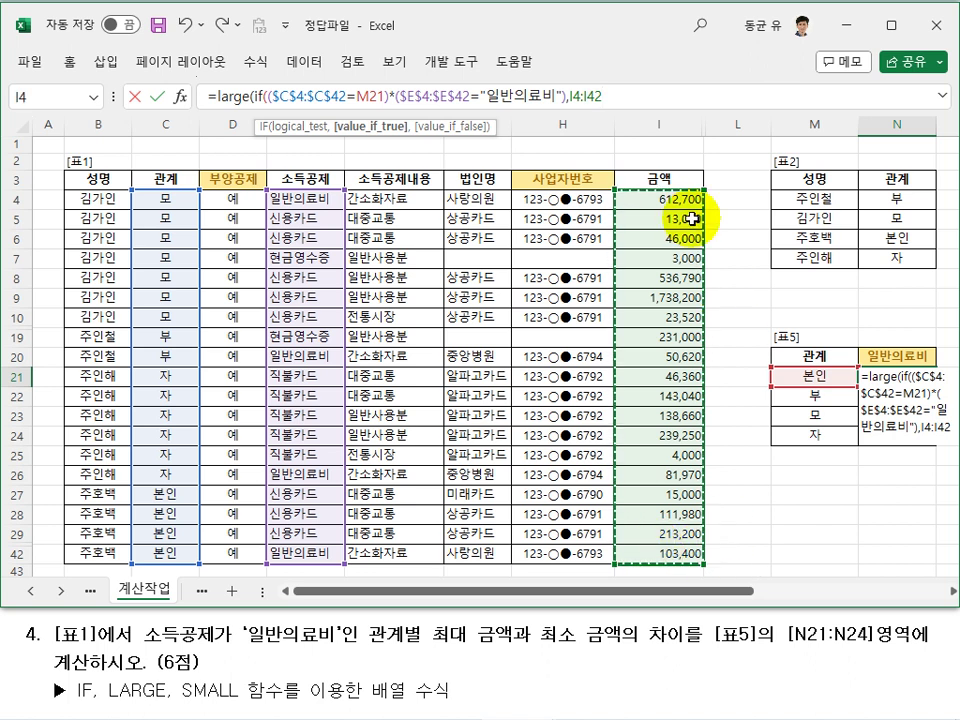
key(F4)
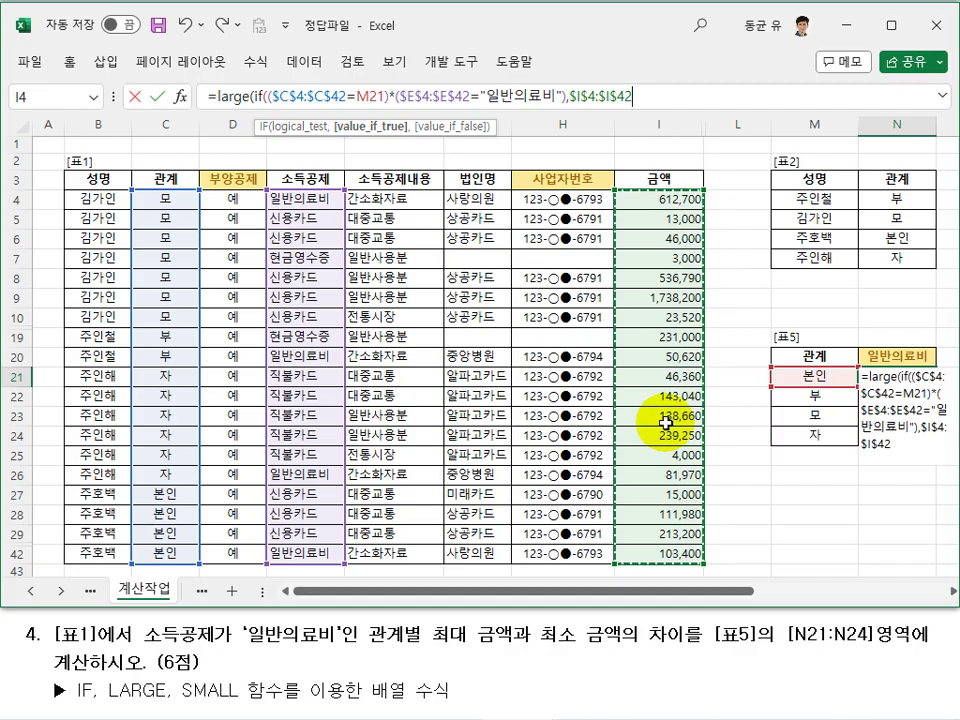
text(),)
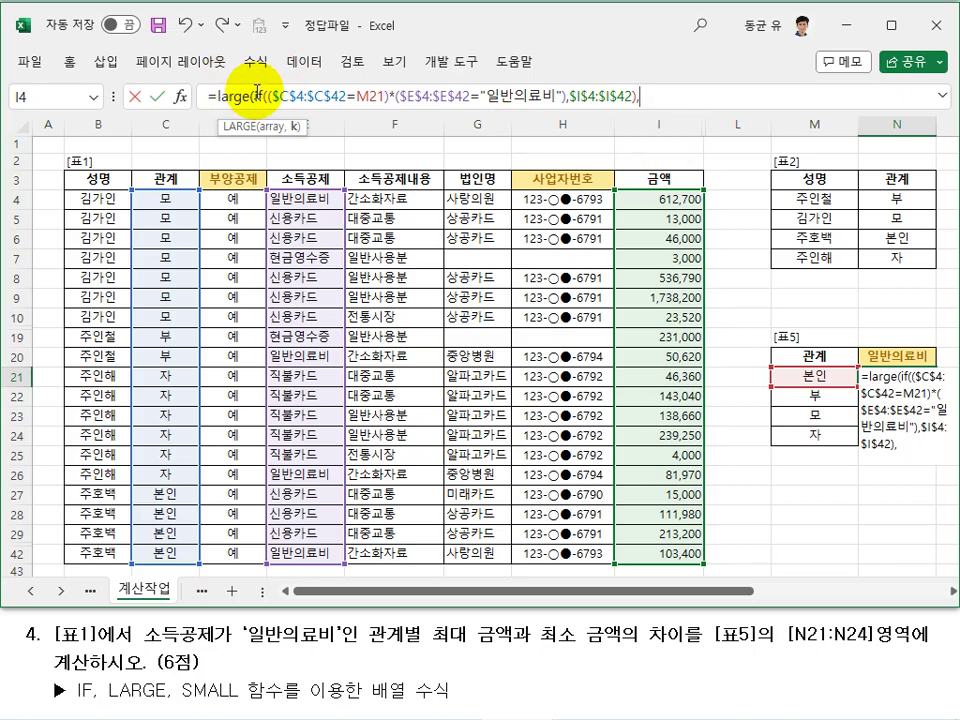
click(660, 95)
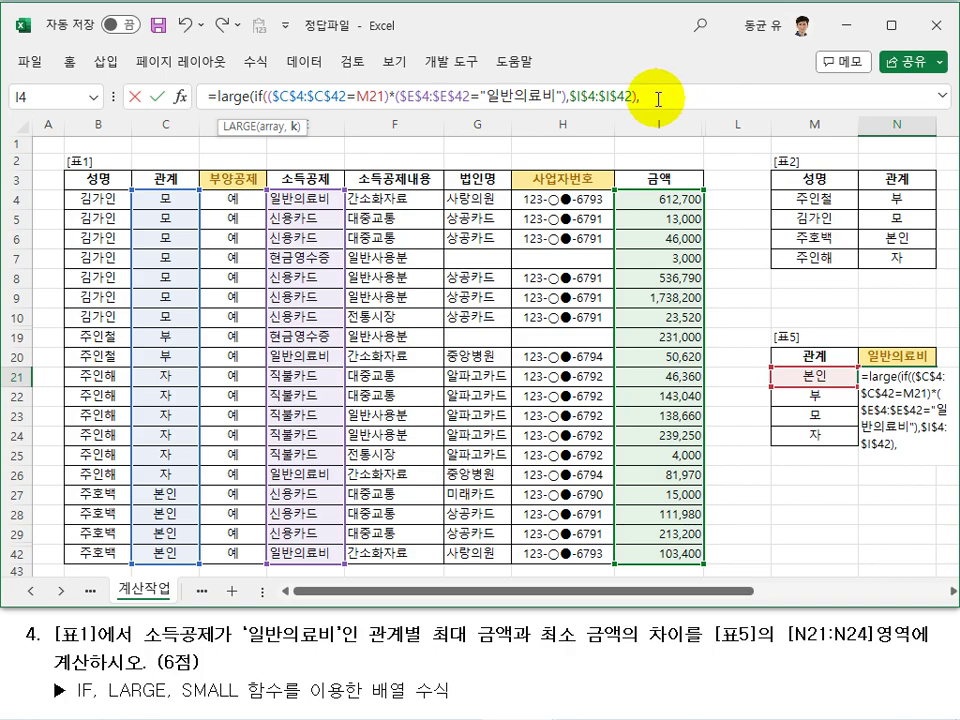
text(1)
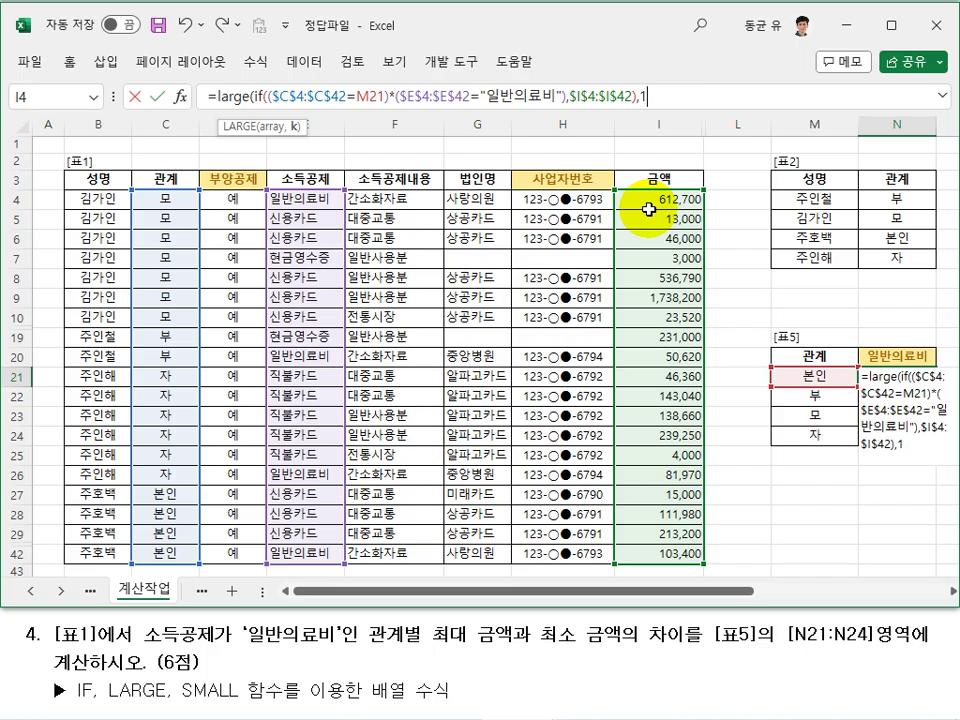
text())
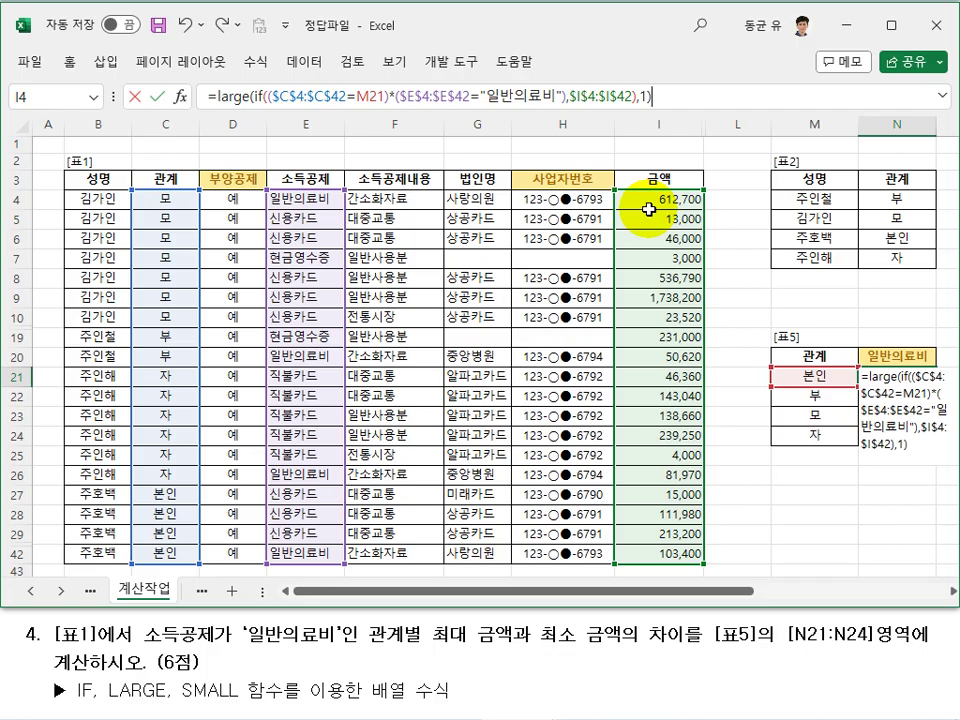
Enter N21's LARGE expression as an array formula, fill it down to N24, and check the references in N24
key(ctrl+shift+Return)
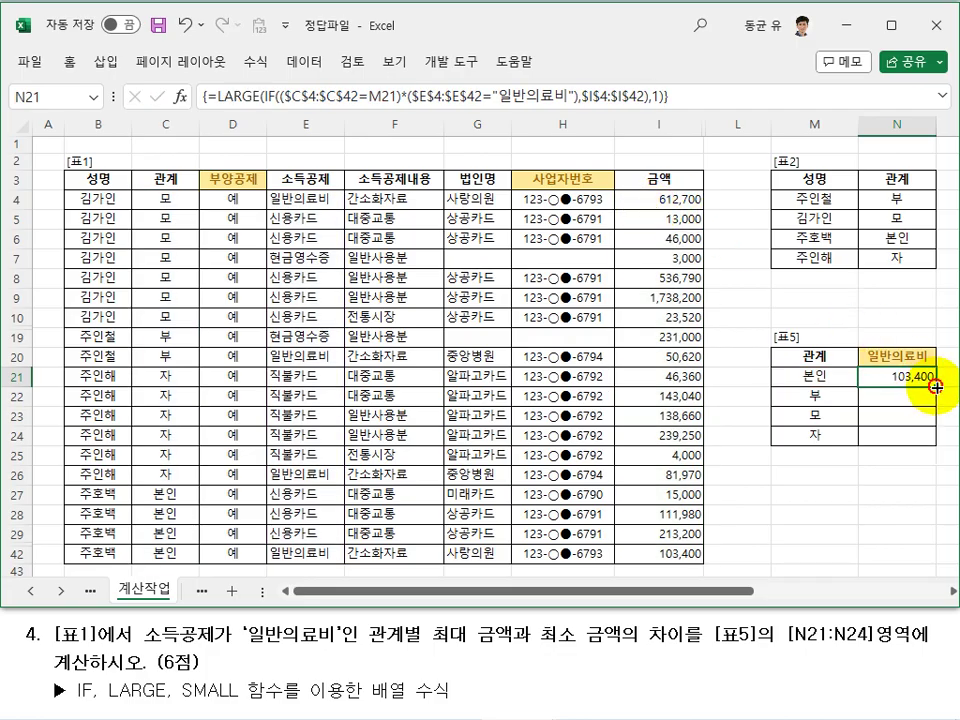
drag(935, 386, 921, 439)
click(889, 494)
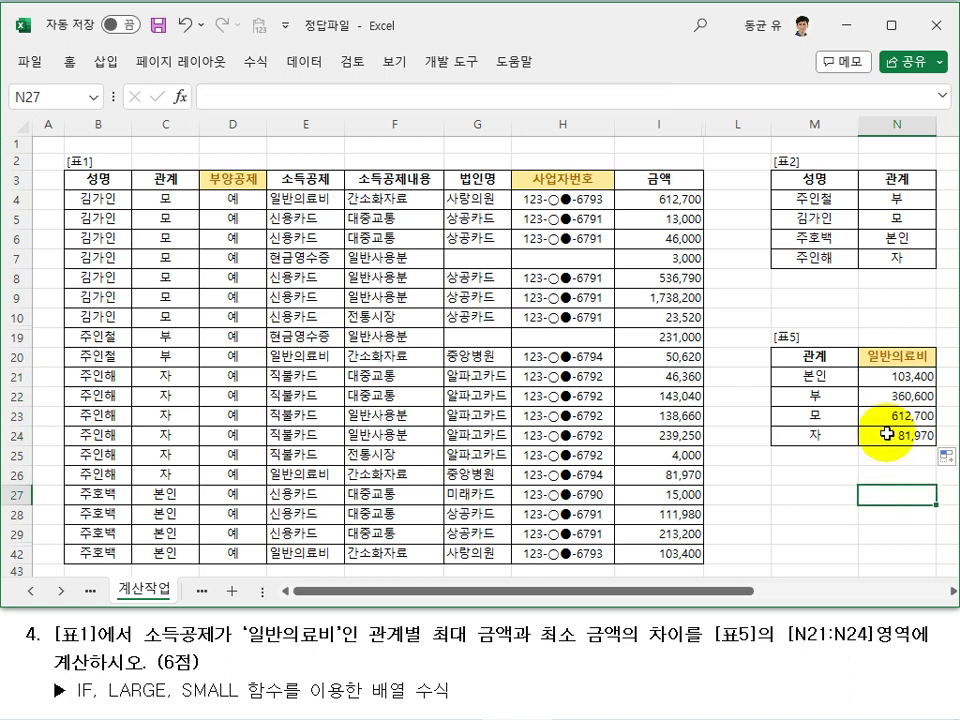
click(886, 434)
double_click(886, 434)
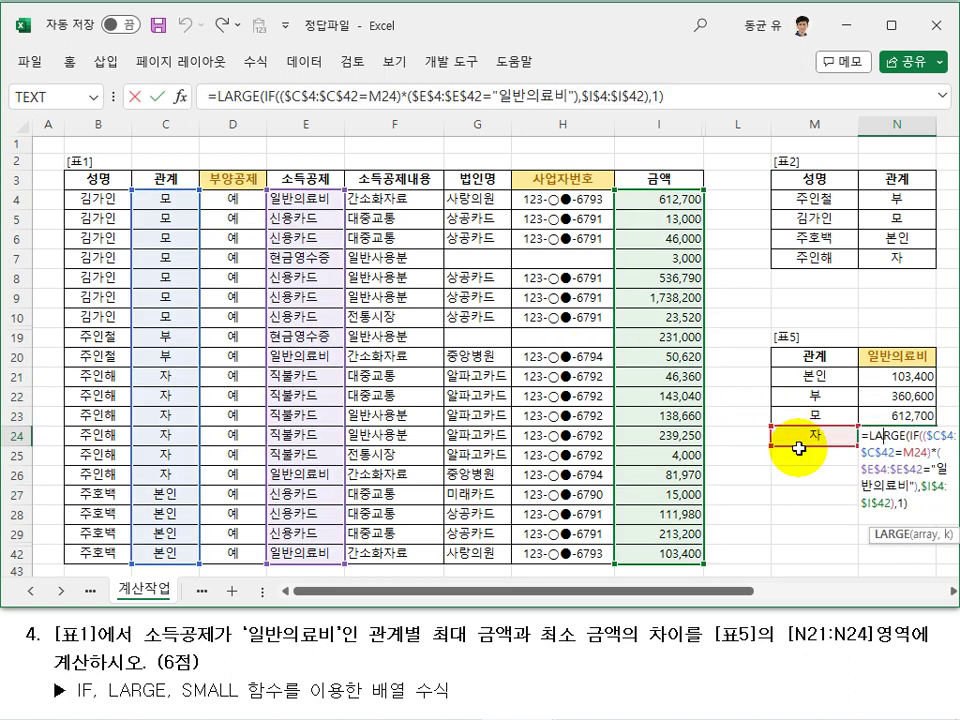
key(ctrl+shift+Return)
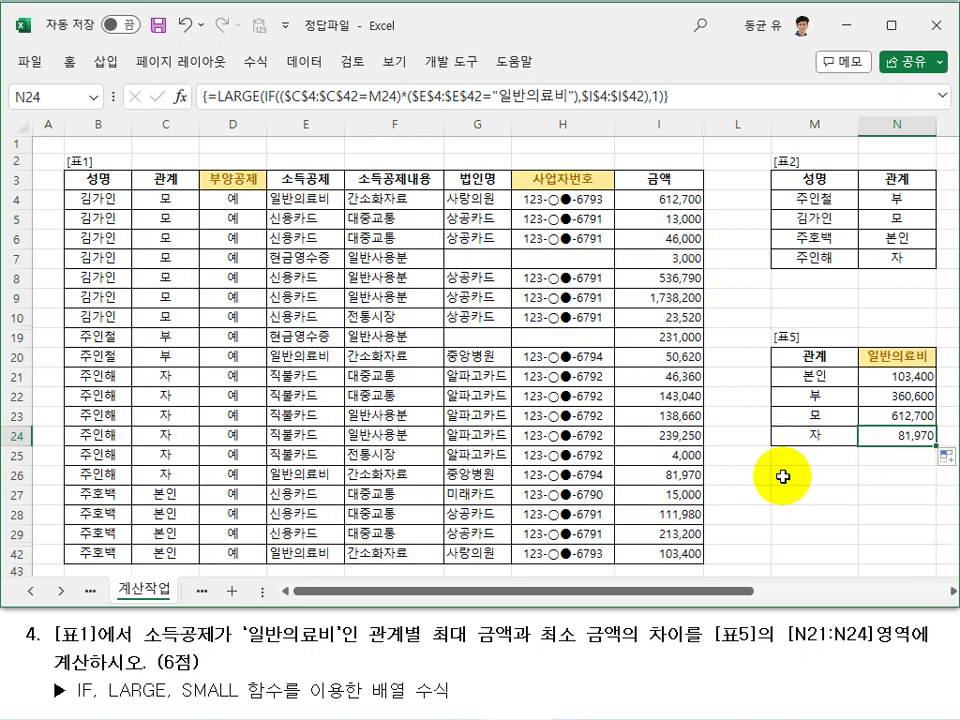
Copy the whole LARGE expression in N21 and append it to the same formula after a minus sign
click(880, 377)
click(679, 96)
drag(679, 96, 214, 96)
key(ctrl+c)
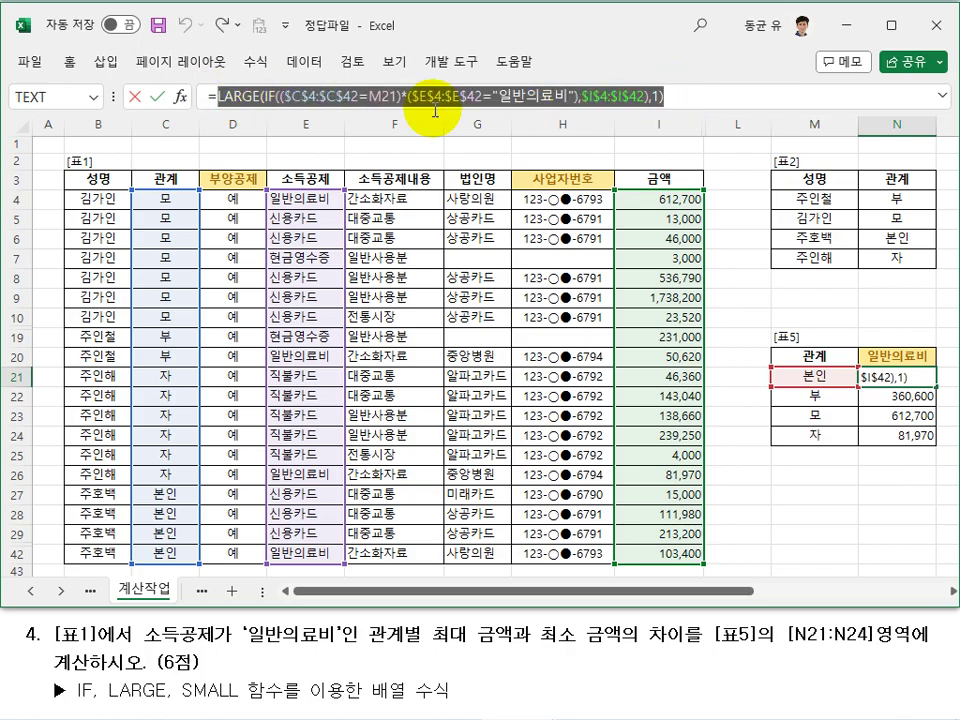
click(683, 96)
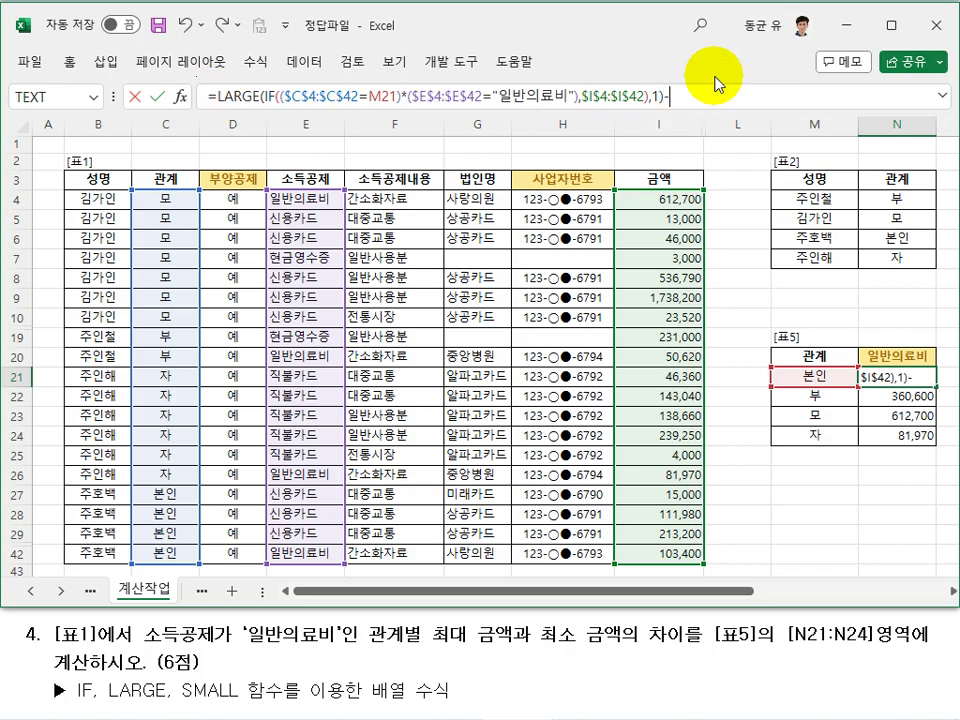
text(-)
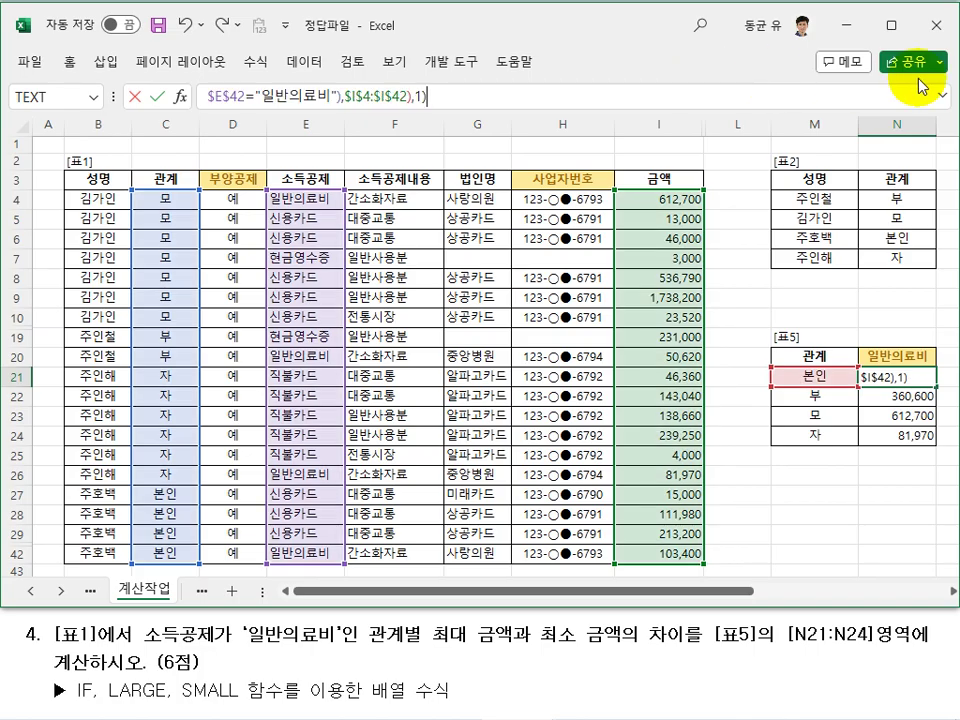
key(ctrl+v)
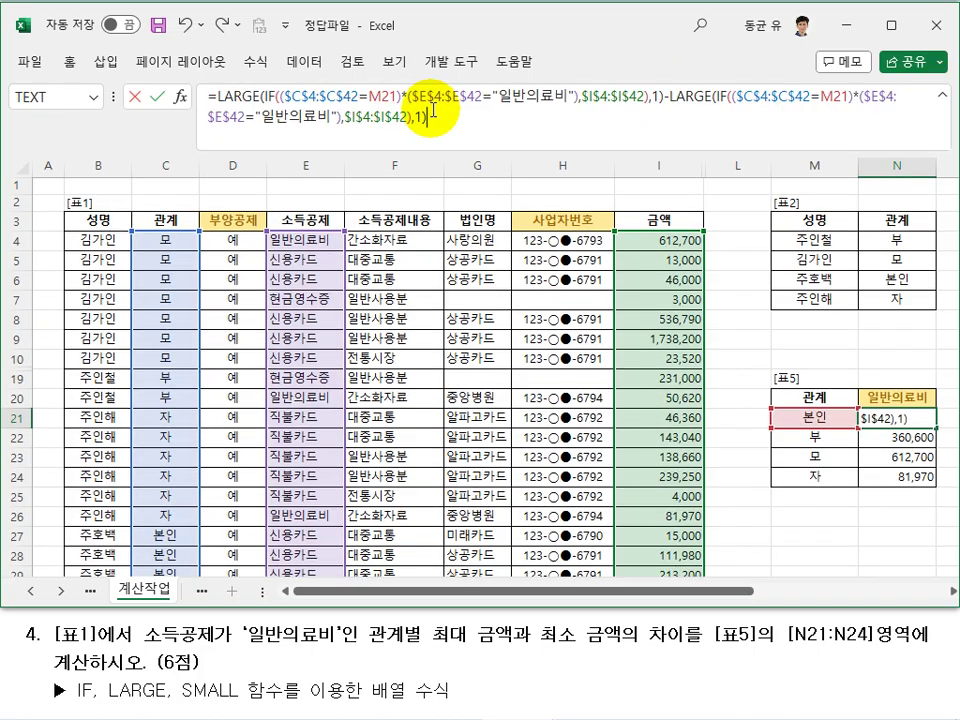
Replace the second LARGE function name in N21's formula with SMALL
click(707, 97)
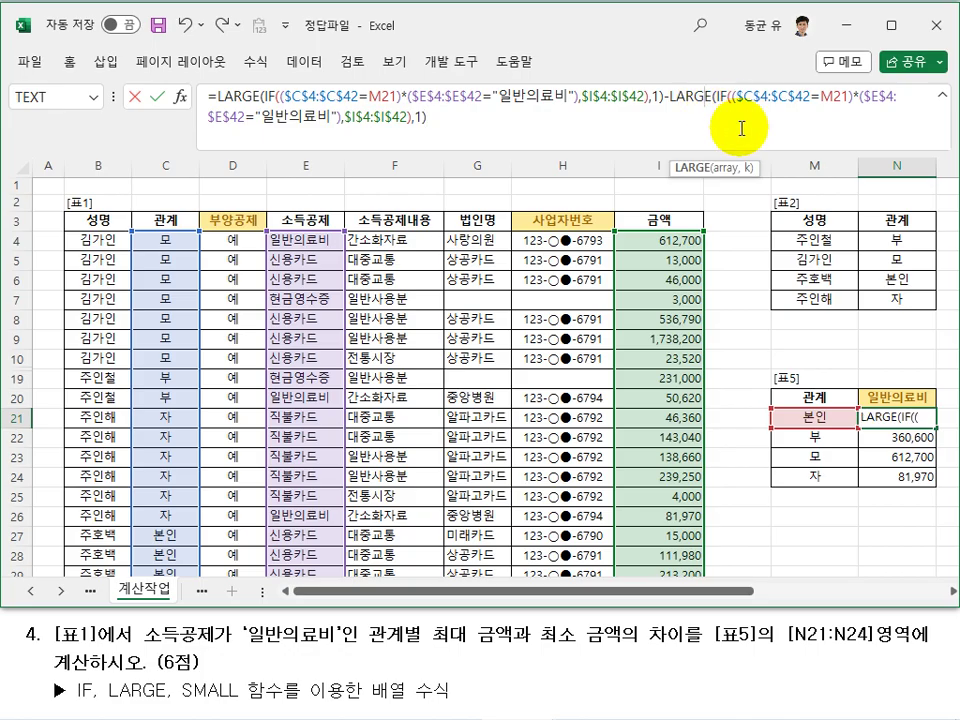
key(BackSpace)
key(BackSpace)
key(BackSpace)
key(BackSpace)
key(BackSpace)
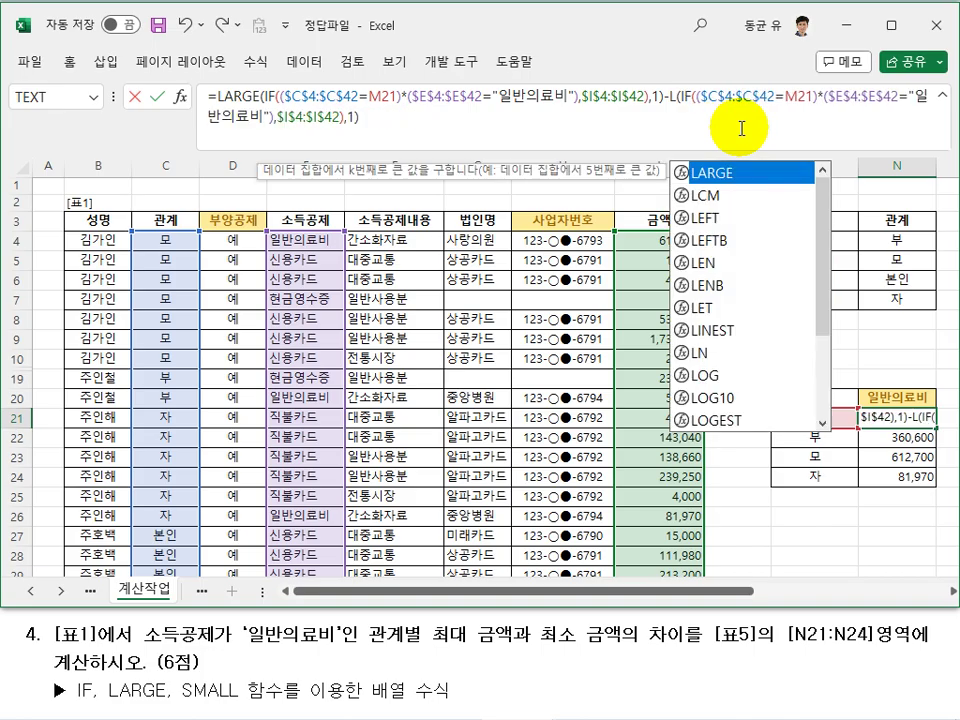
text(ㄴ)
key(BackSpace)
text(small)
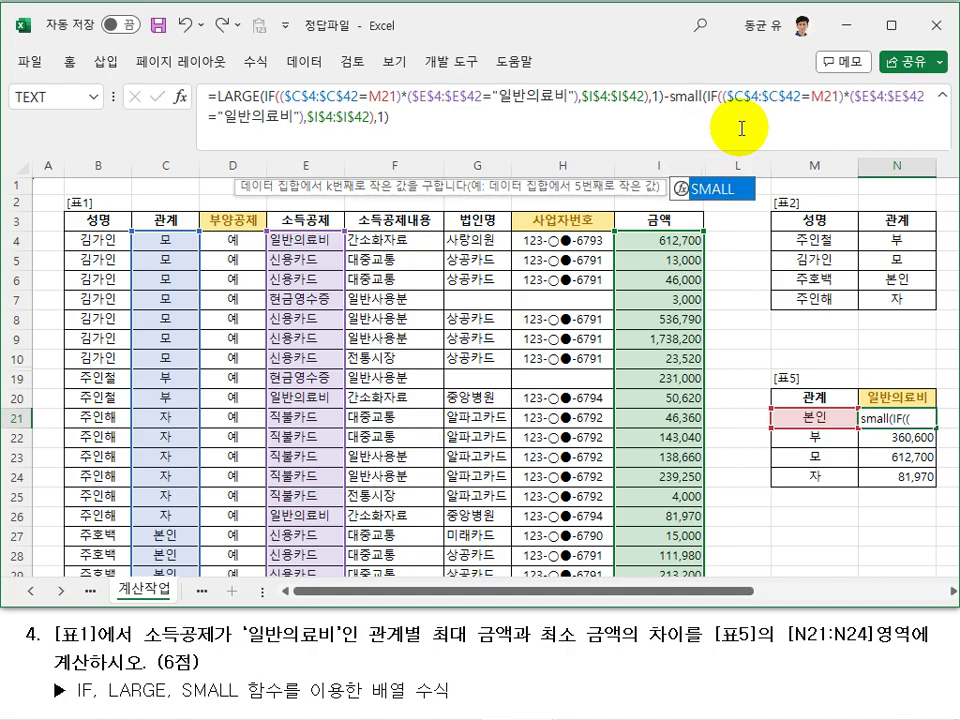
Enter N21 as an array formula, fill it down to N24, and review the k argument of its SMALL function
key(ctrl+shift+Return)
drag(937, 428, 937, 486)
click(828, 511)
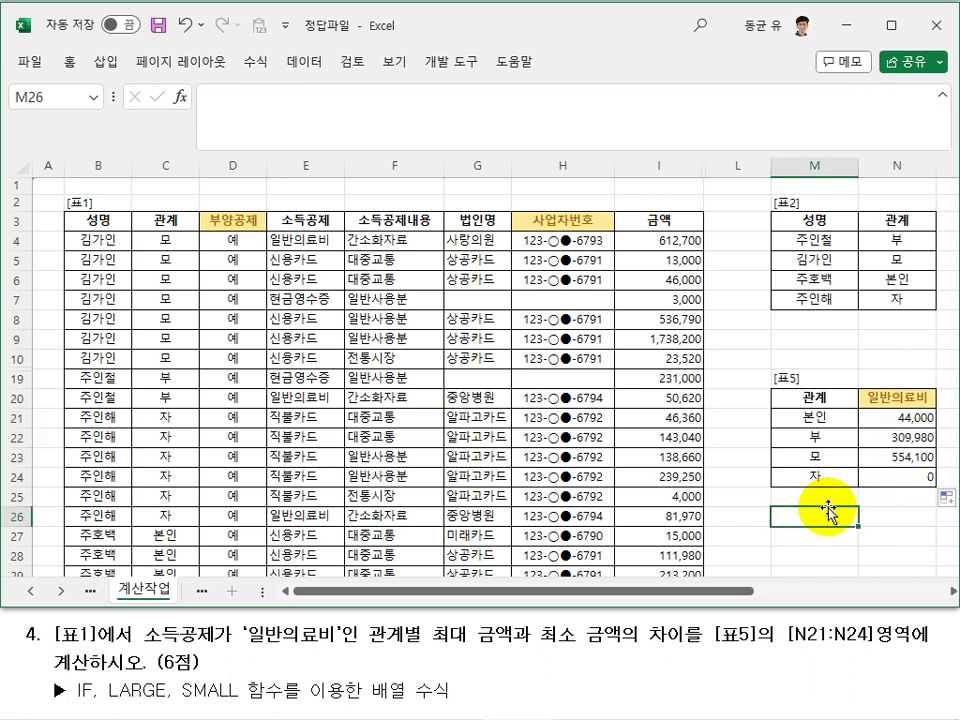
click(897, 418)
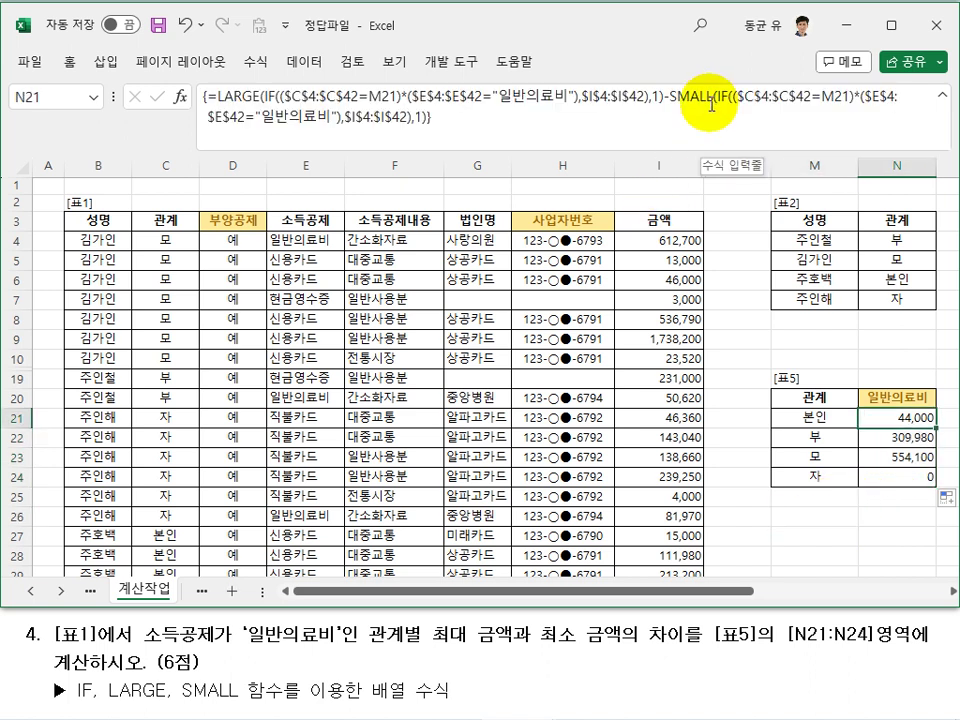
click(420, 117)
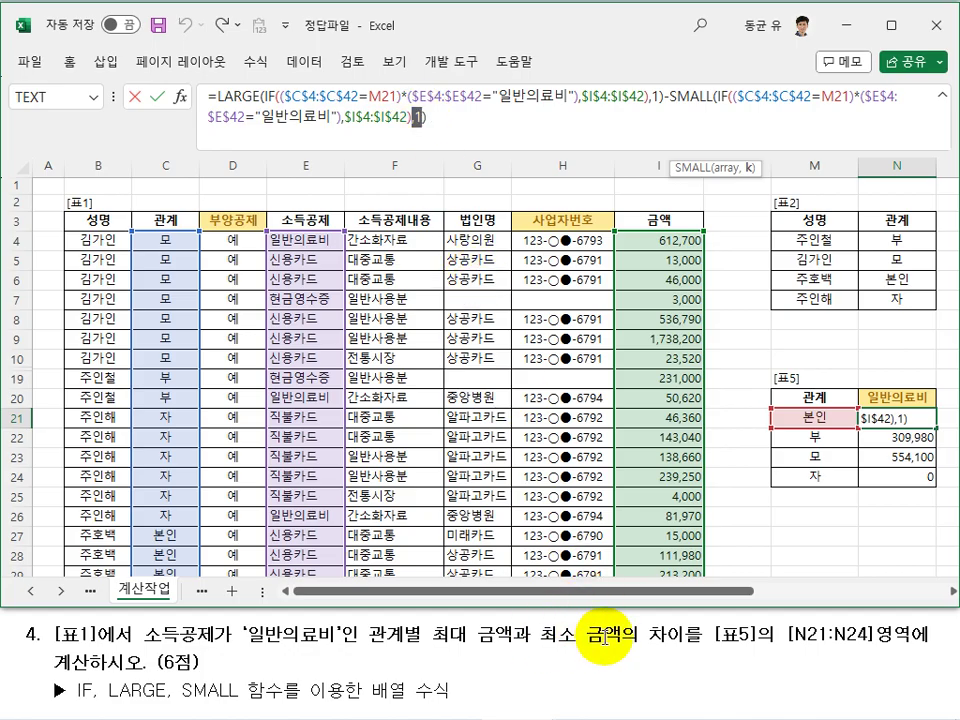
key(ctrl+shift+Return)
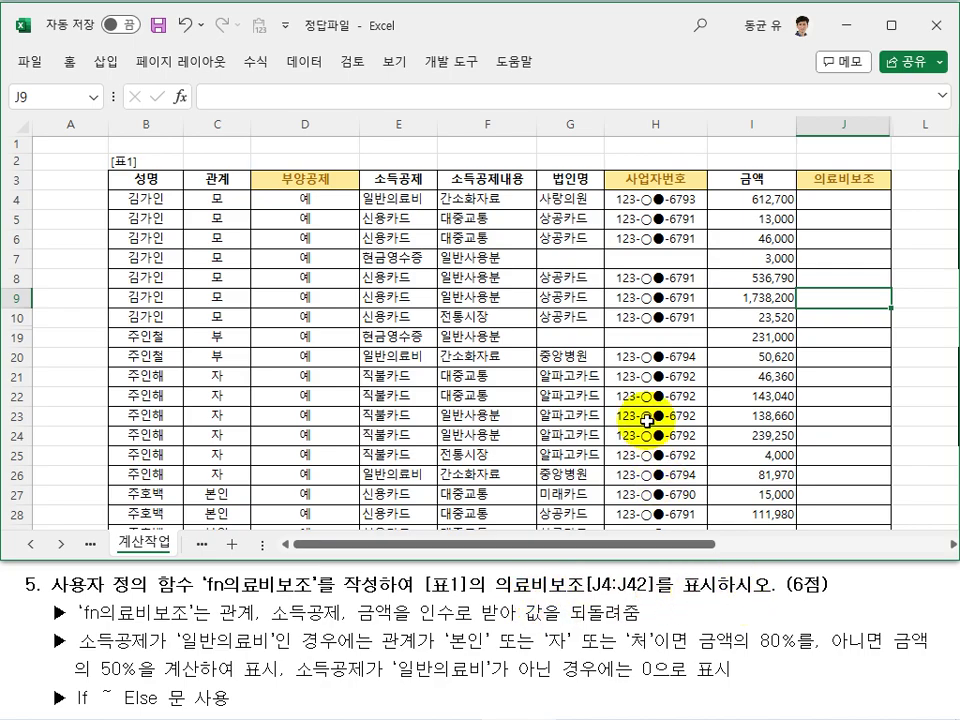
Switch to the Visual Basic editor, insert a module and declare Public Function fn의료비보조(관계, 소득공제, 금액)
key(alt+F11)
click(221, 39)
click(251, 106)
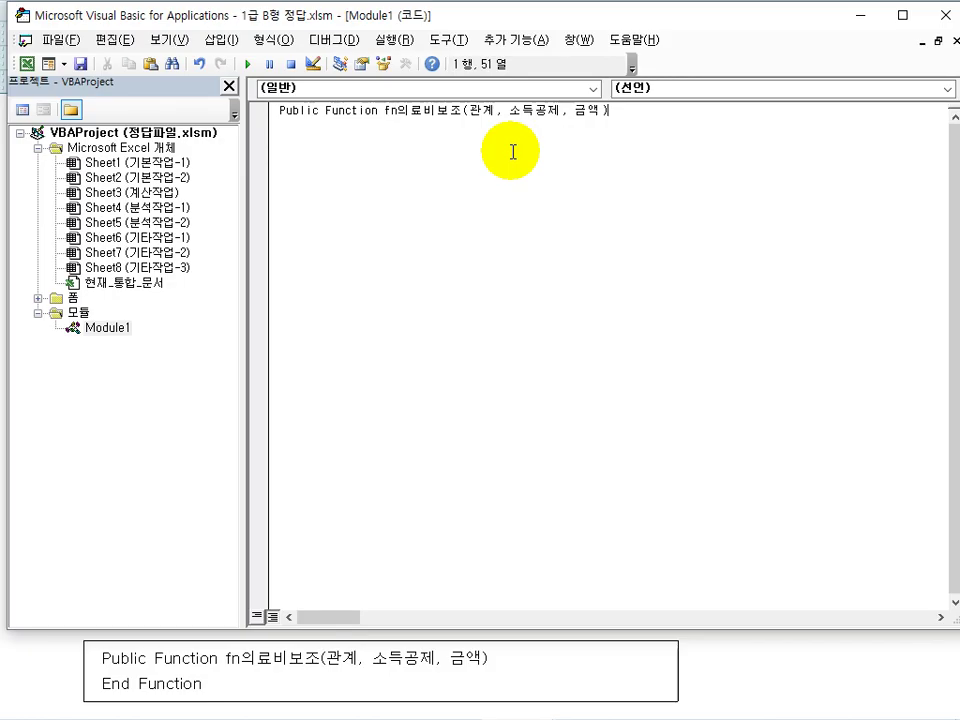
key(Return)
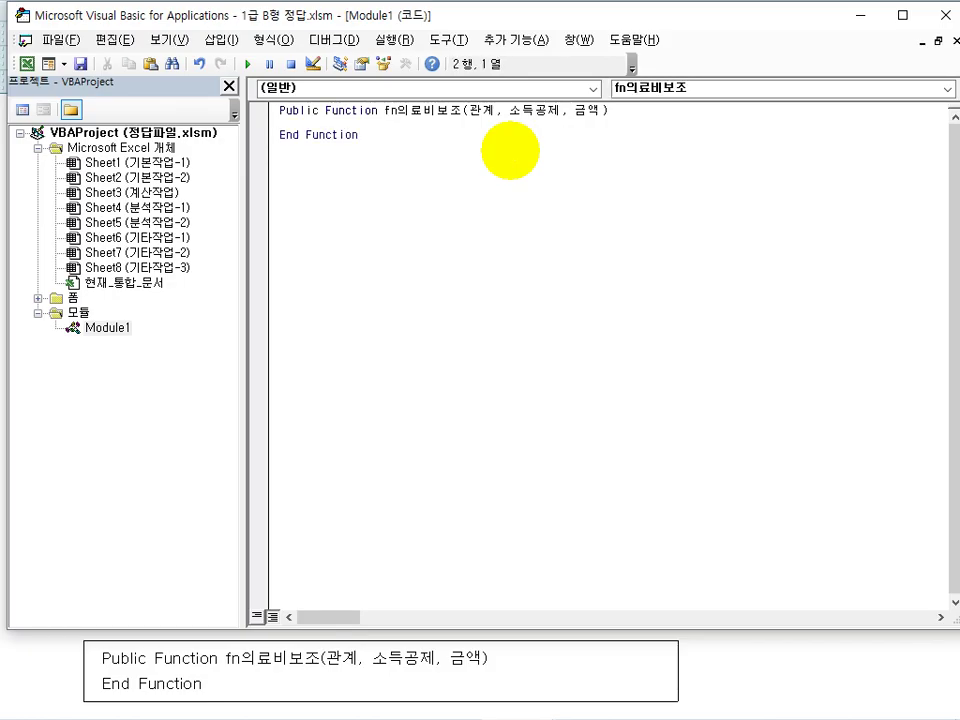
Begin the function body with an outer If statement testing 소득공제 = "일반의료비"
key(Return)
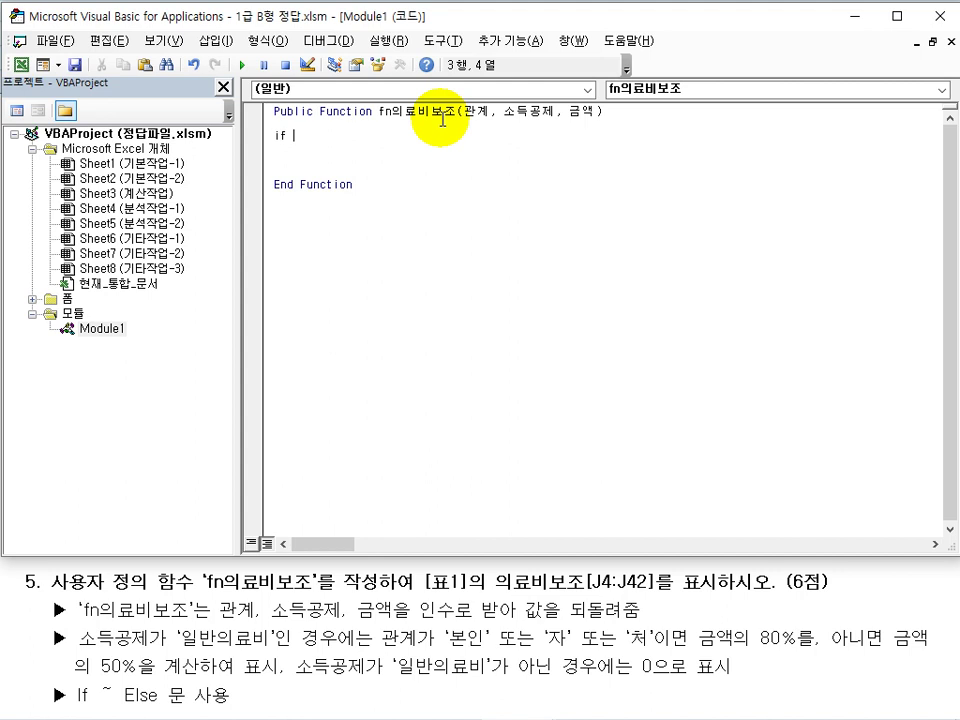
text(득공ㅈ)
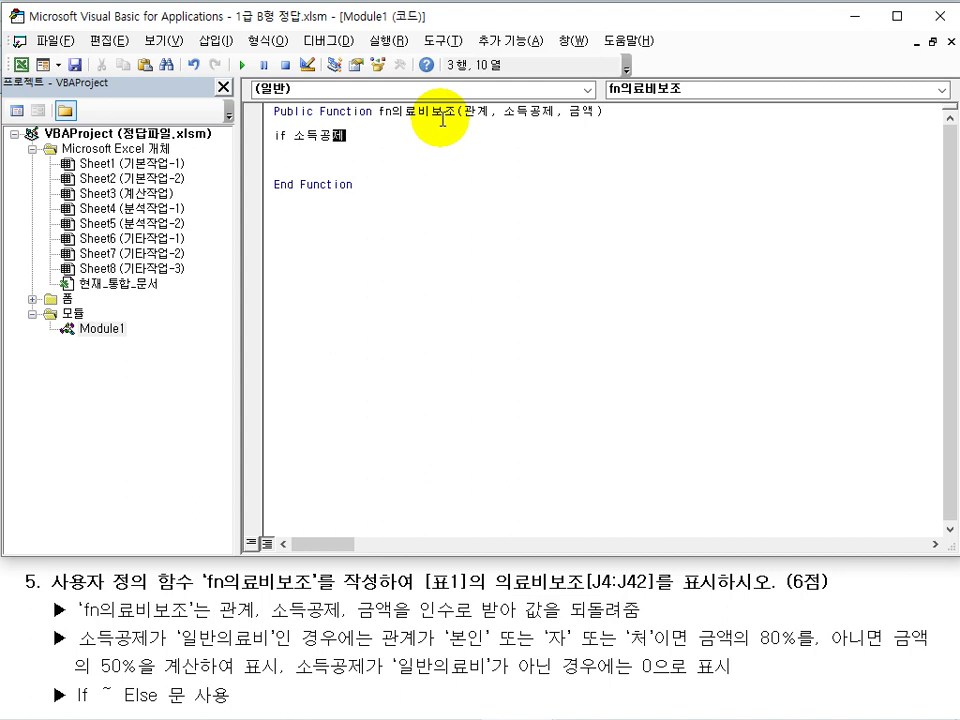
text(일반의료비" then)
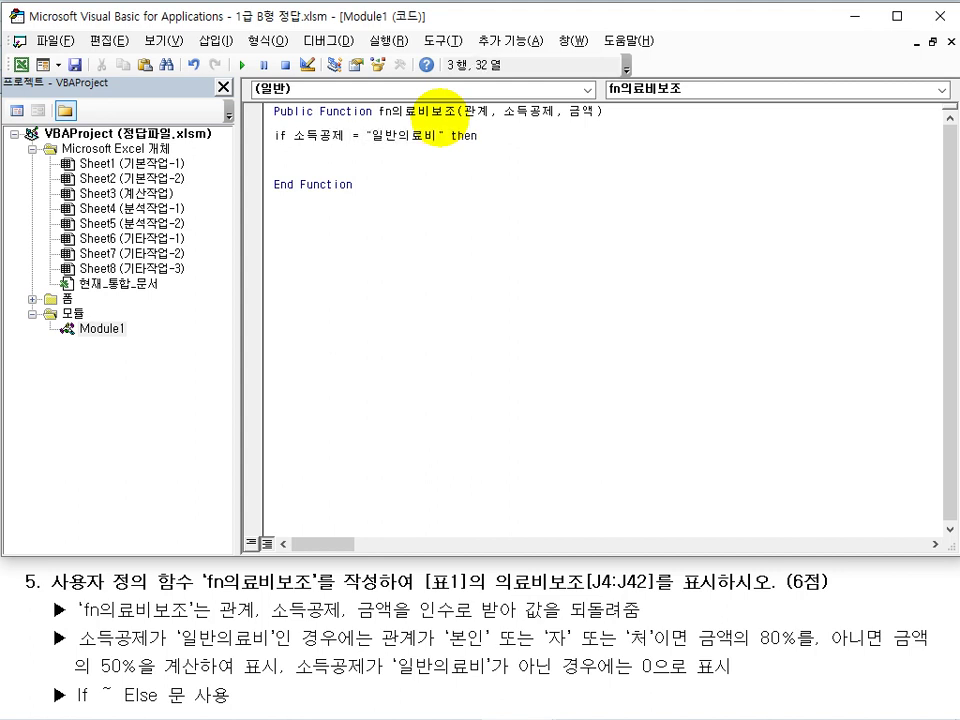
key(Return)
Nest an If for 관계 = "본인" Or 관계 = "자" Or 관계 = "처" that sets fn의료비보조 = 금액 * 0.8
key(Tab)
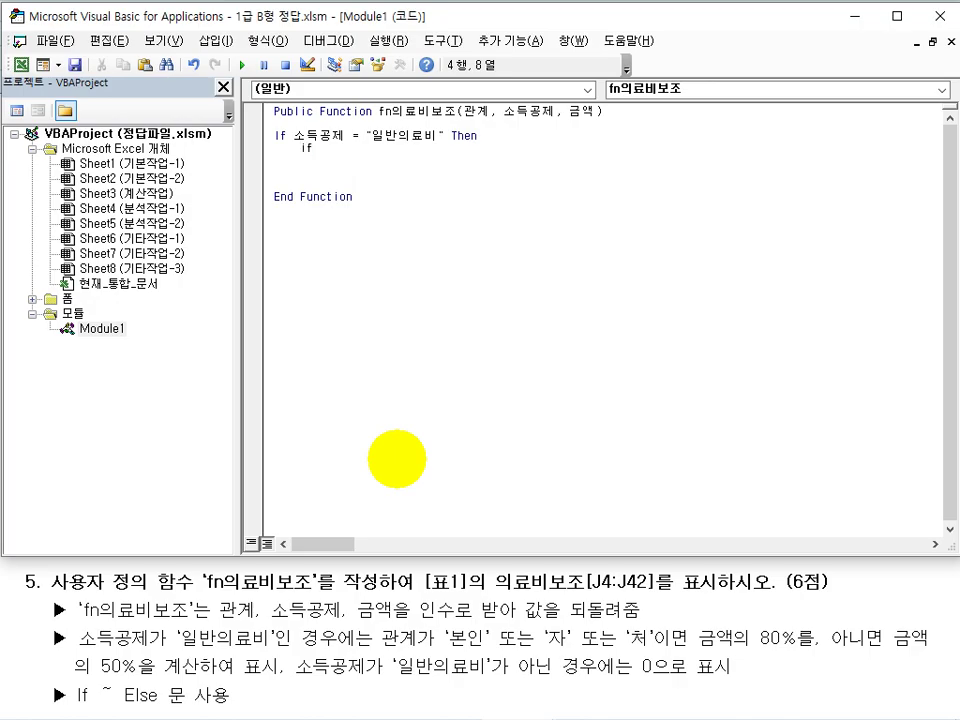
text(= "본인" or 관계 = "자" or 관계 = "처)
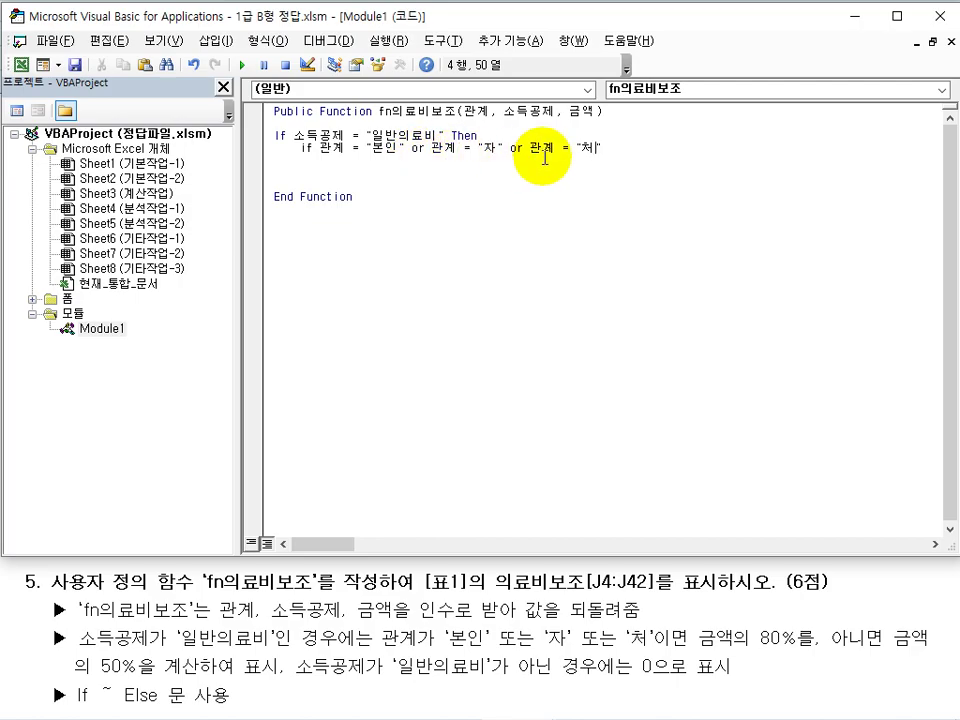
text(")
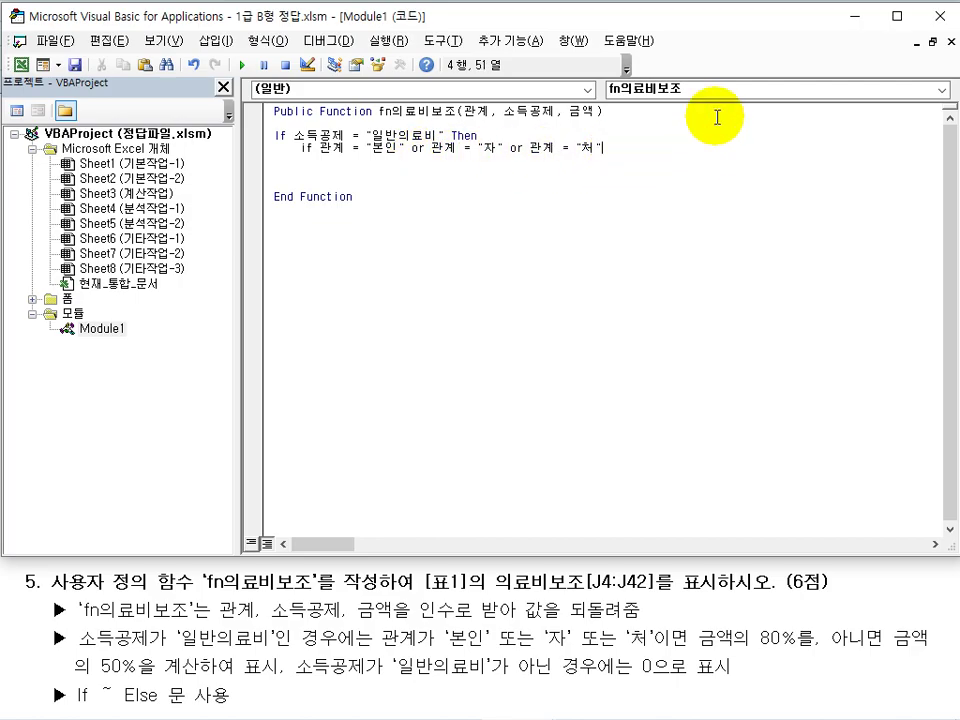
text(Then)
key(Return)
key(Tab)
text(fn의료비보조 = 금액 *)
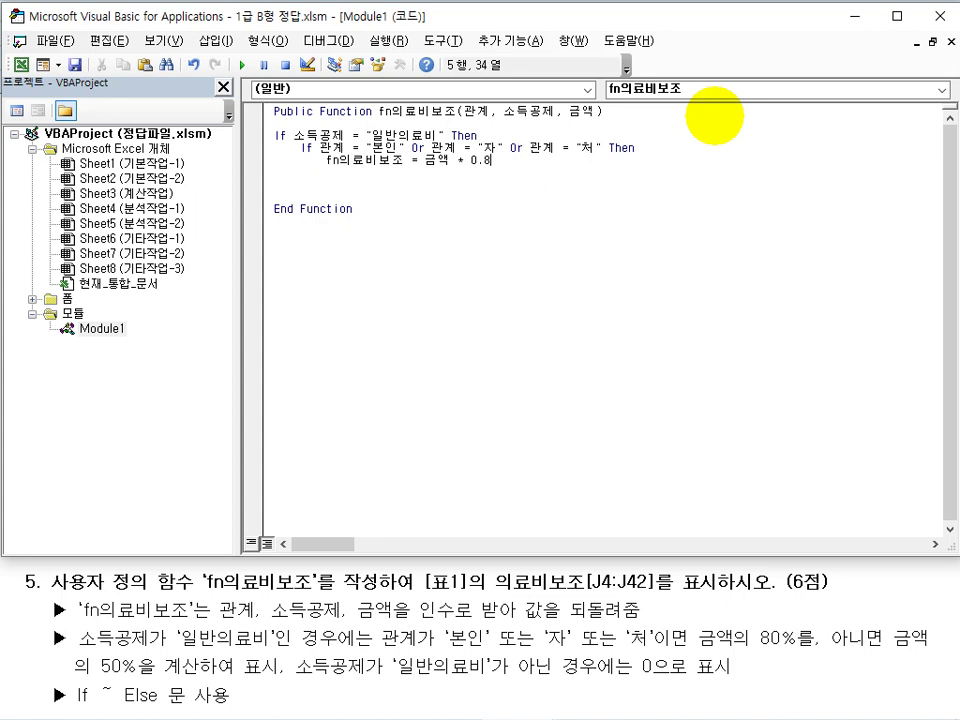
key(Return)
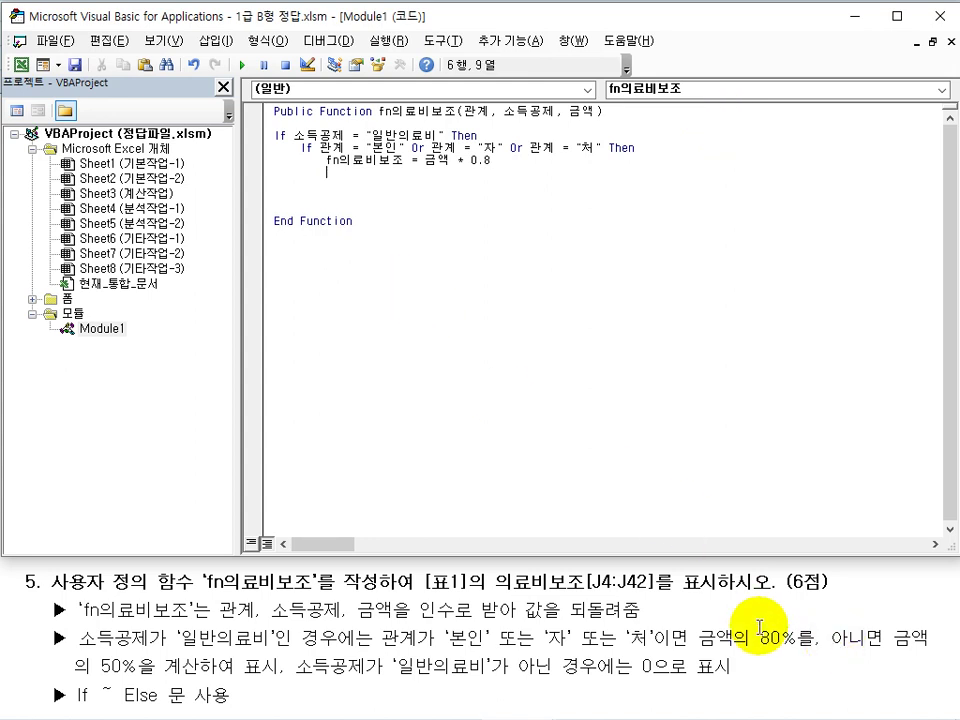
Add an Else branch to the inner If with fn의료비보조 = 금액 * 0.5 and close it with End If
key(BackSpace)
text(Else)
key(Return)
key(Tab)
text(fn의료비보조 = 금액 * 0.5)
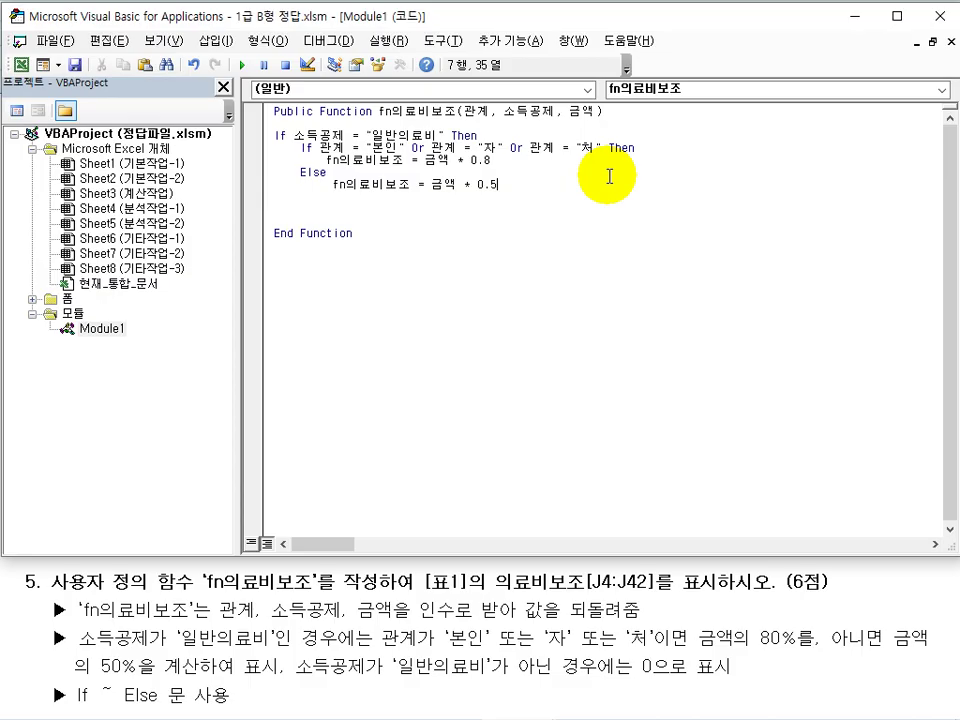
key(Return)
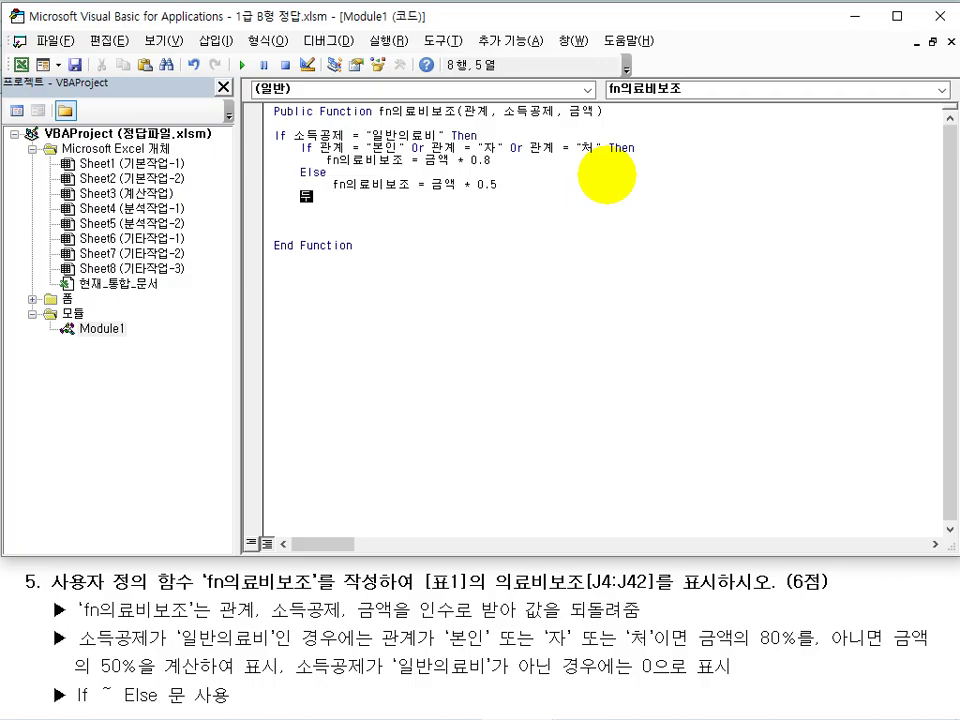
key(BackSpace)
text(end if)
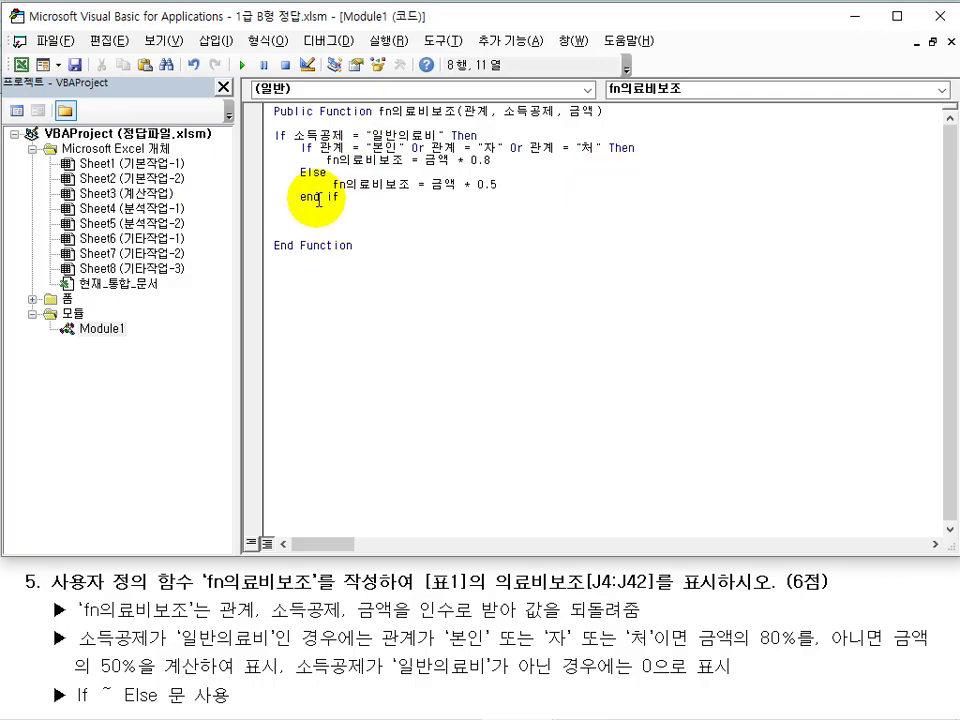
drag(298, 150, 342, 195)
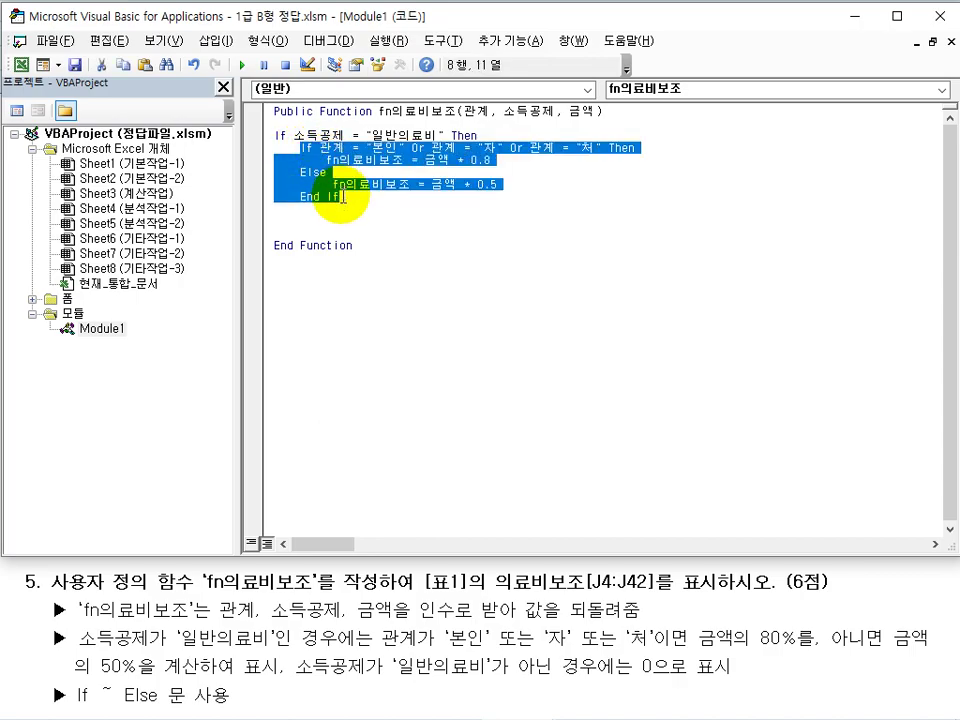
Add the outer Else branch with fn의료비보조 = 0 below the inner End If
click(279, 214)
key(Return)
key(Return)
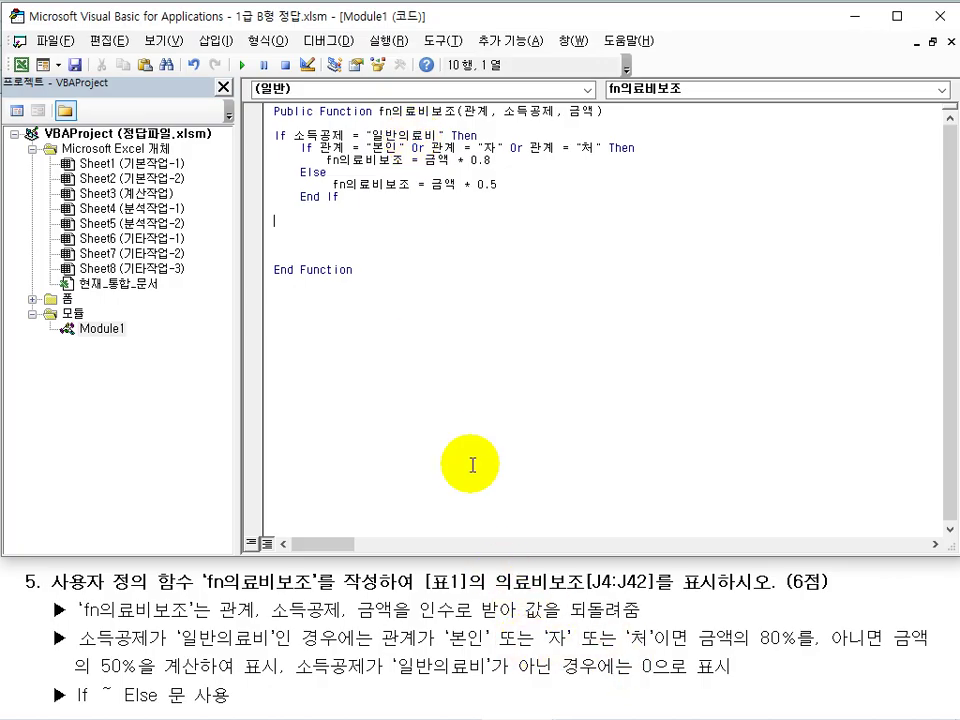
key(BackSpace)
text(Else  fn의료비보조 = 0)
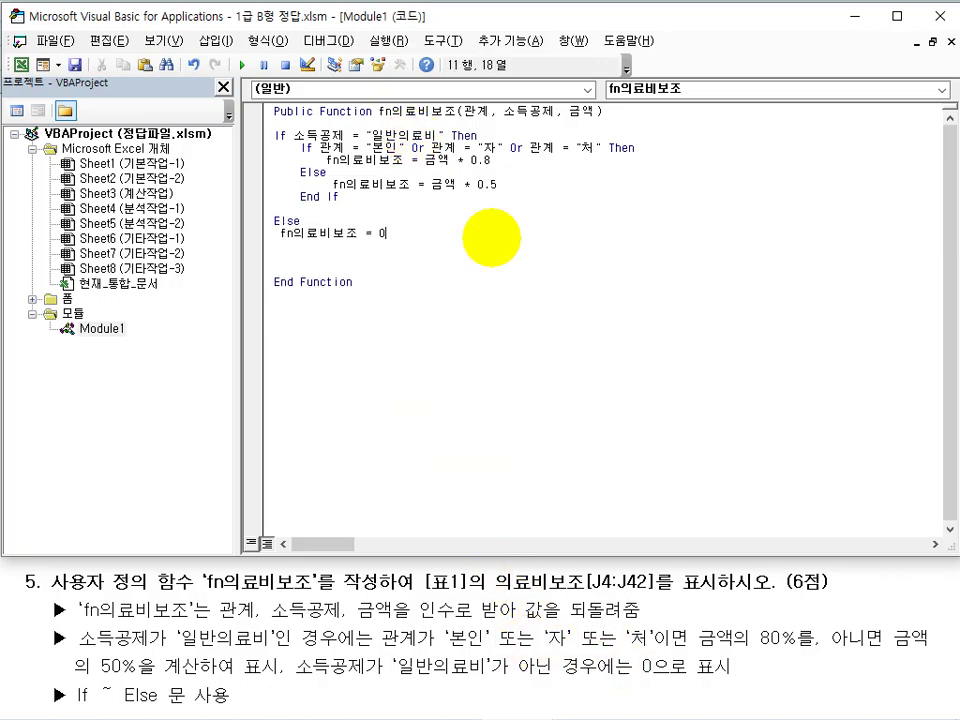
key(Return)
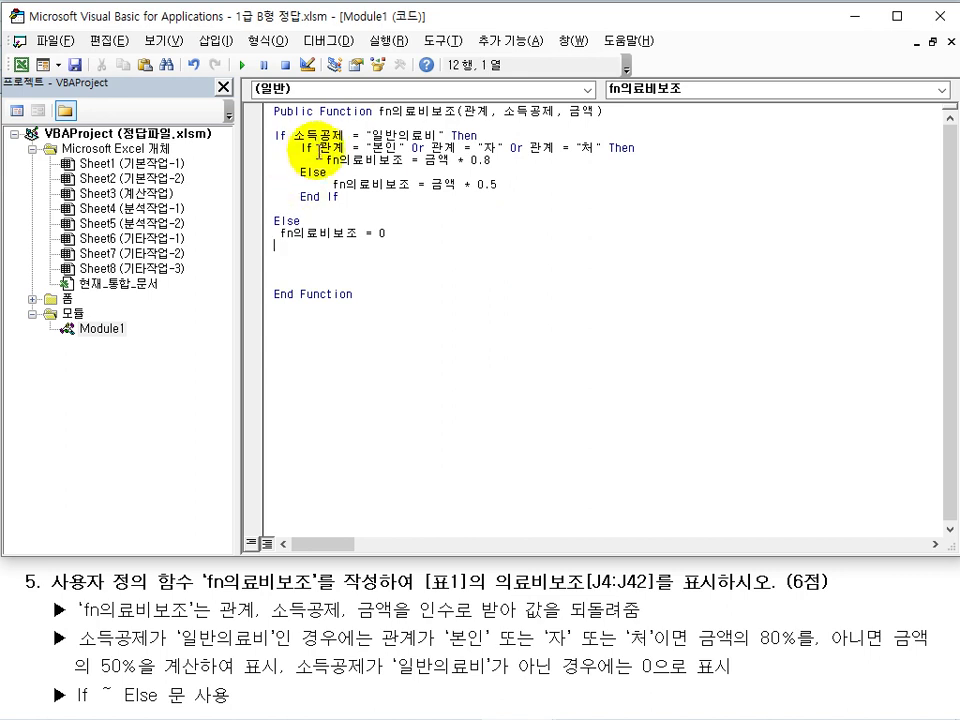
click(341, 184)
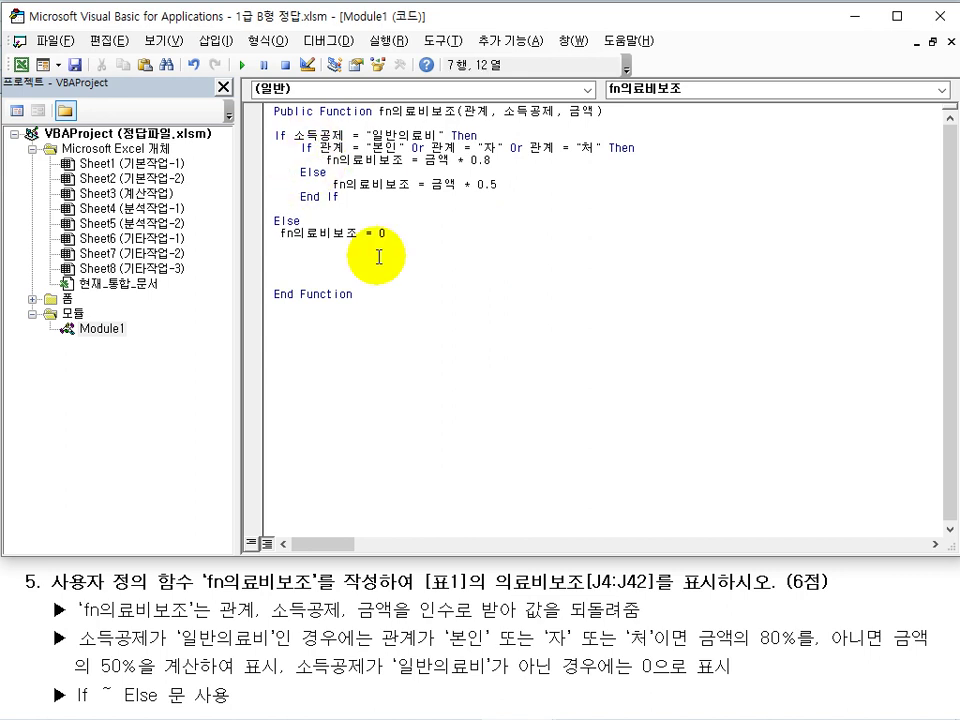
double_click(300, 172)
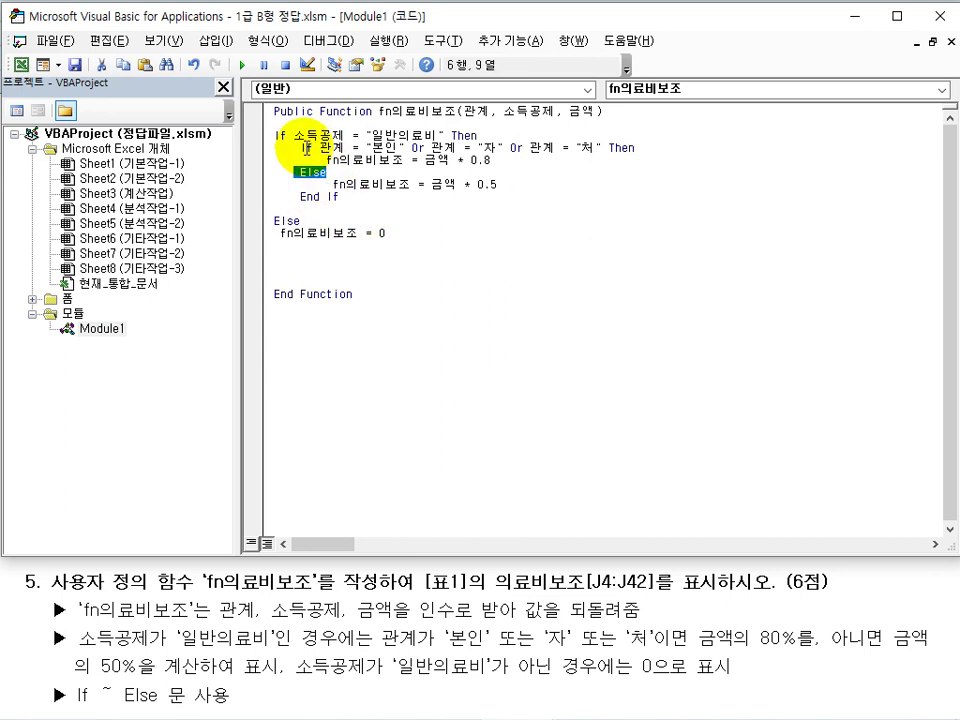
drag(300, 148, 620, 148)
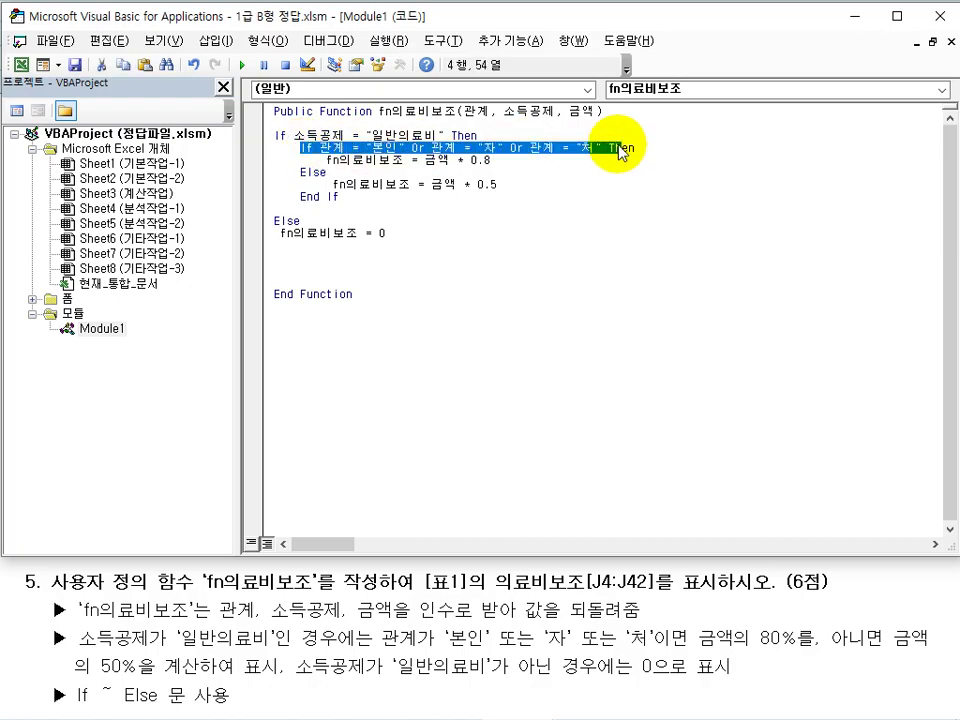
drag(300, 220, 281, 220)
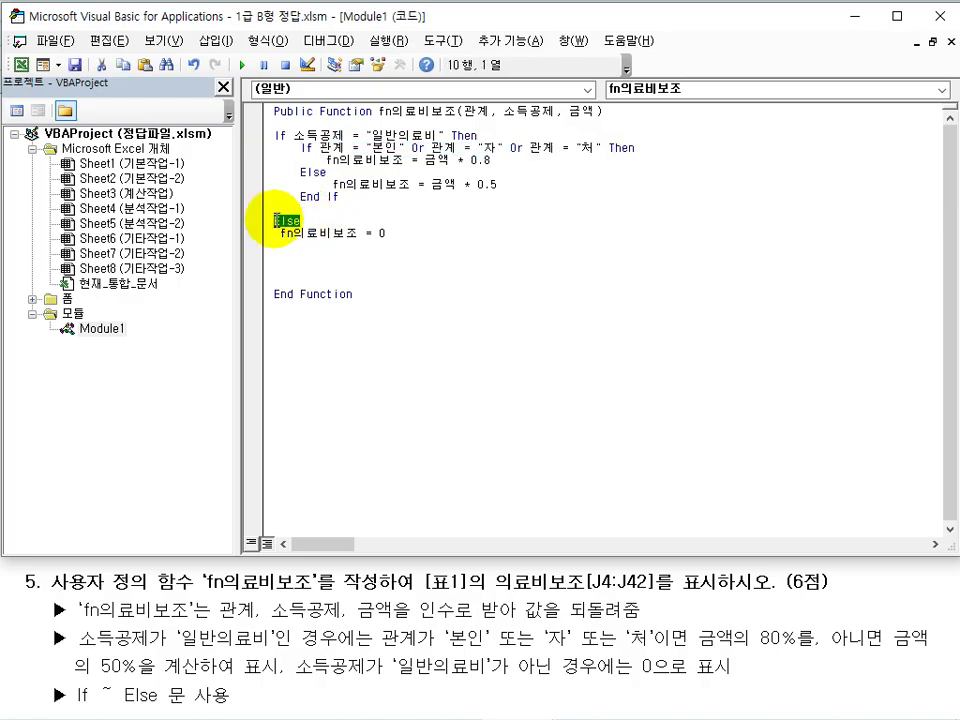
drag(293, 135, 356, 134)
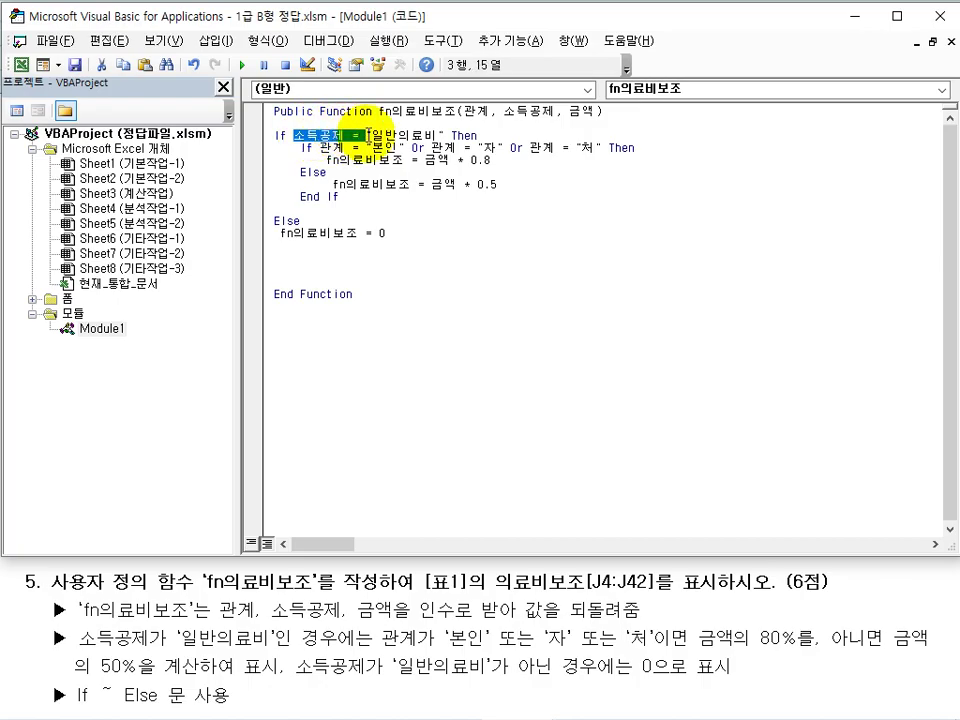
click(280, 220)
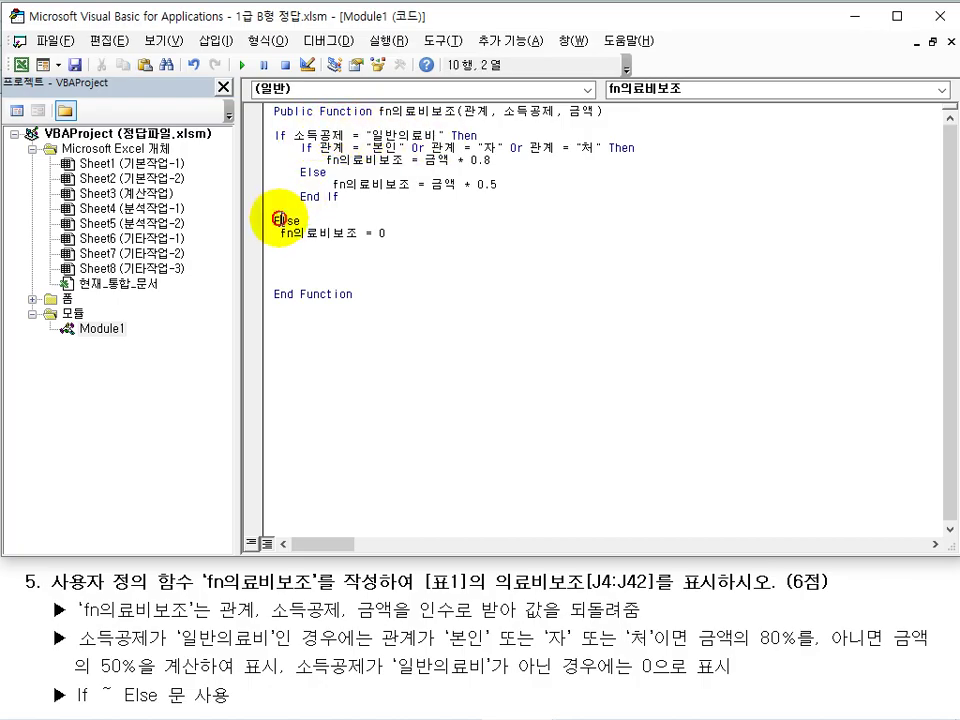
Close the outer 소득공제 If block of fn의료비보조 with an End If line below the final Else branch
click(288, 253)
key(Return)
key(Return)
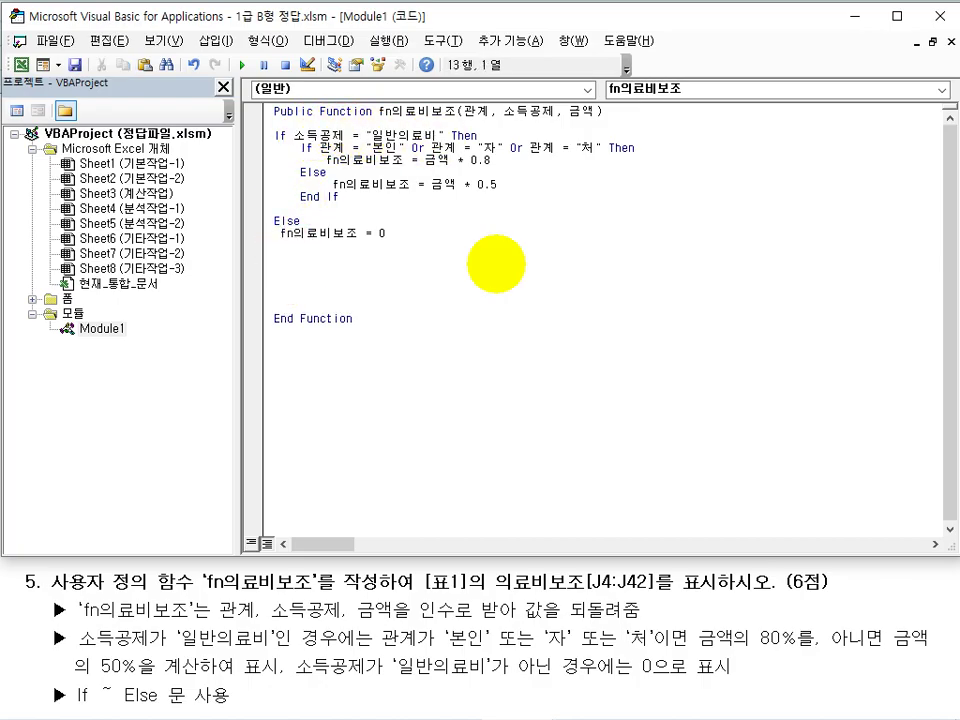
text(end if)
key(Return)
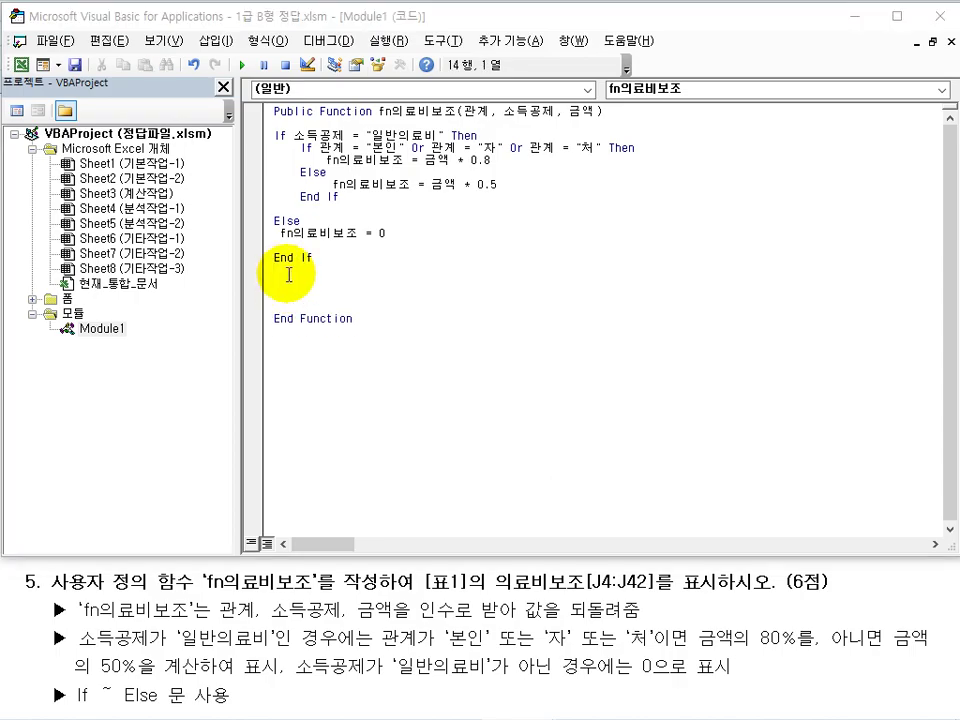
click(287, 133)
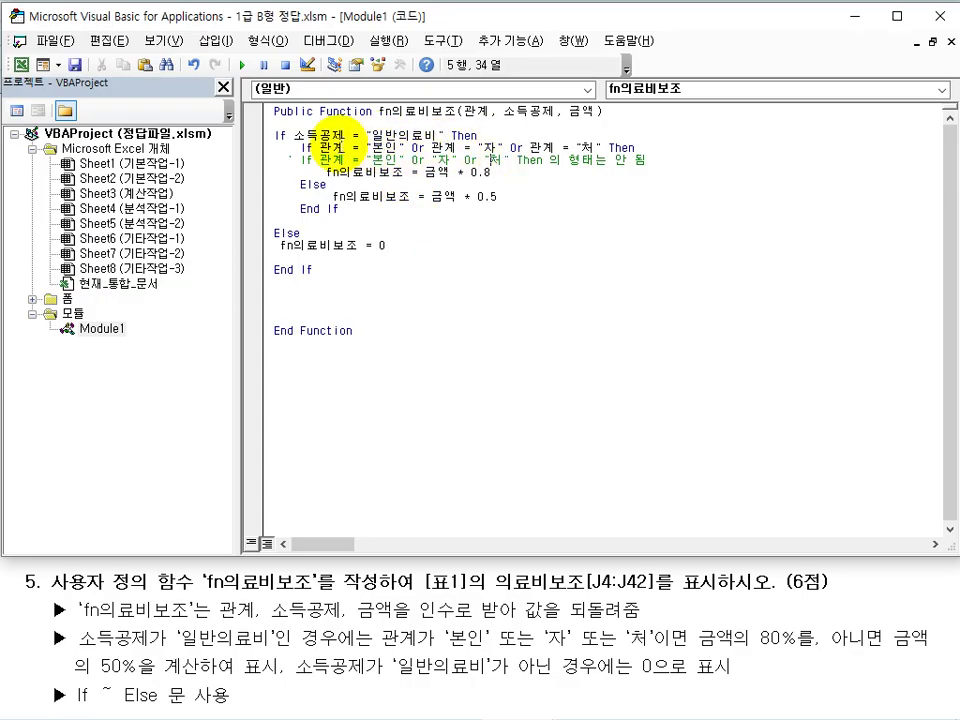
click(487, 148)
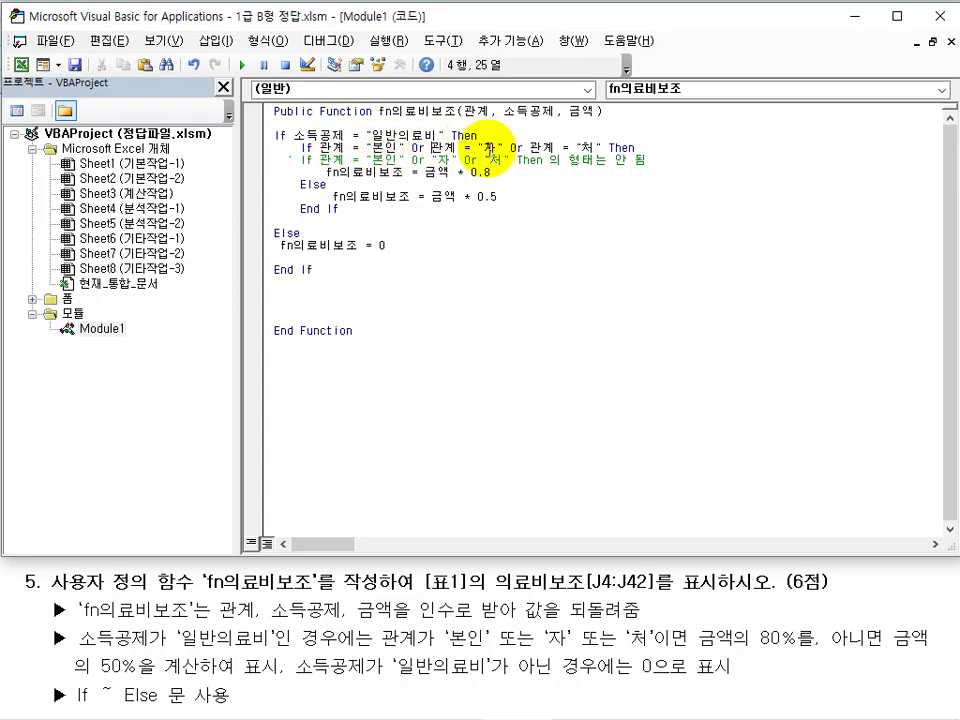
click(575, 148)
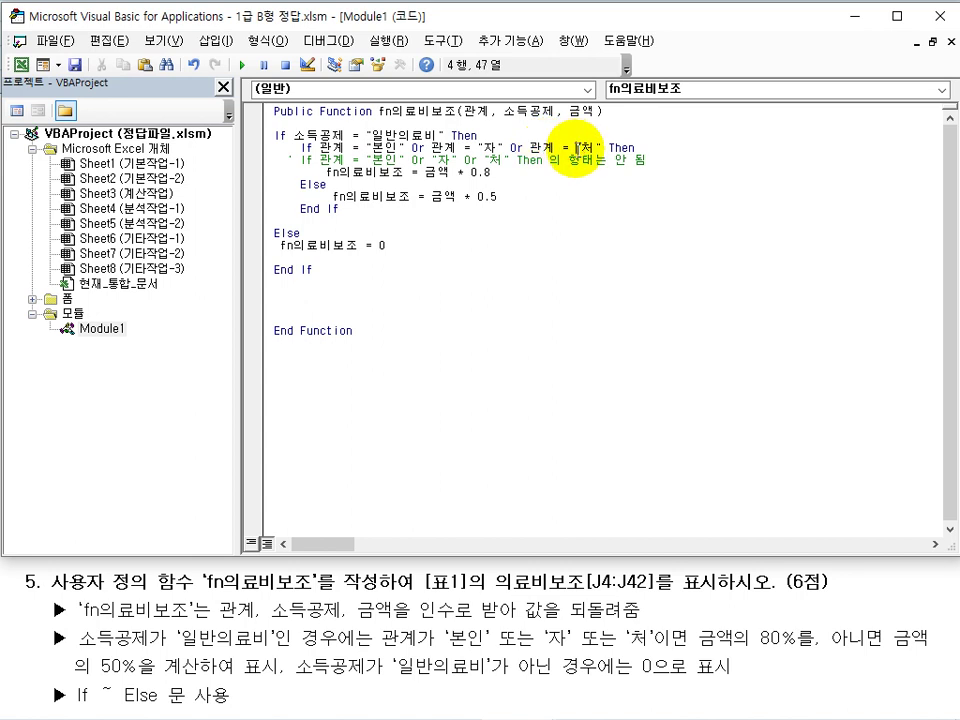
click(326, 160)
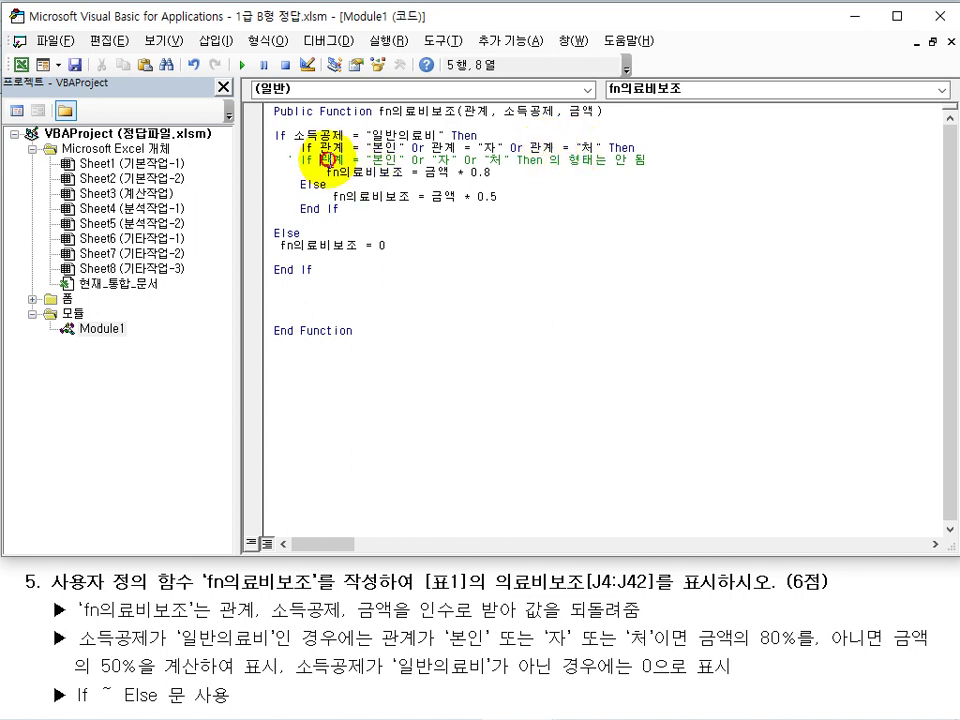
click(374, 160)
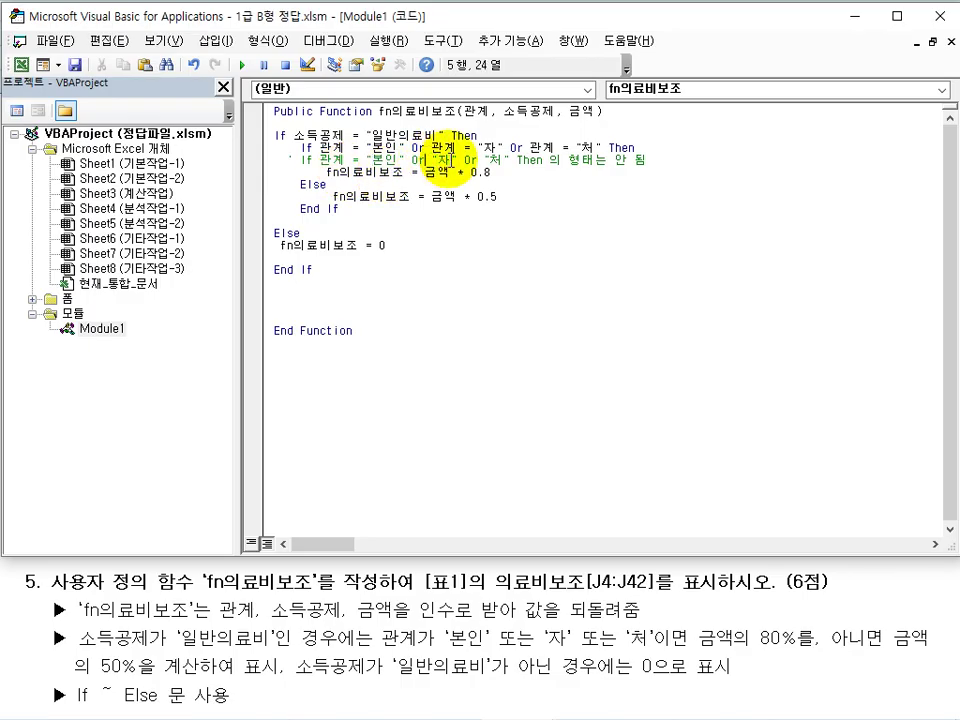
click(492, 158)
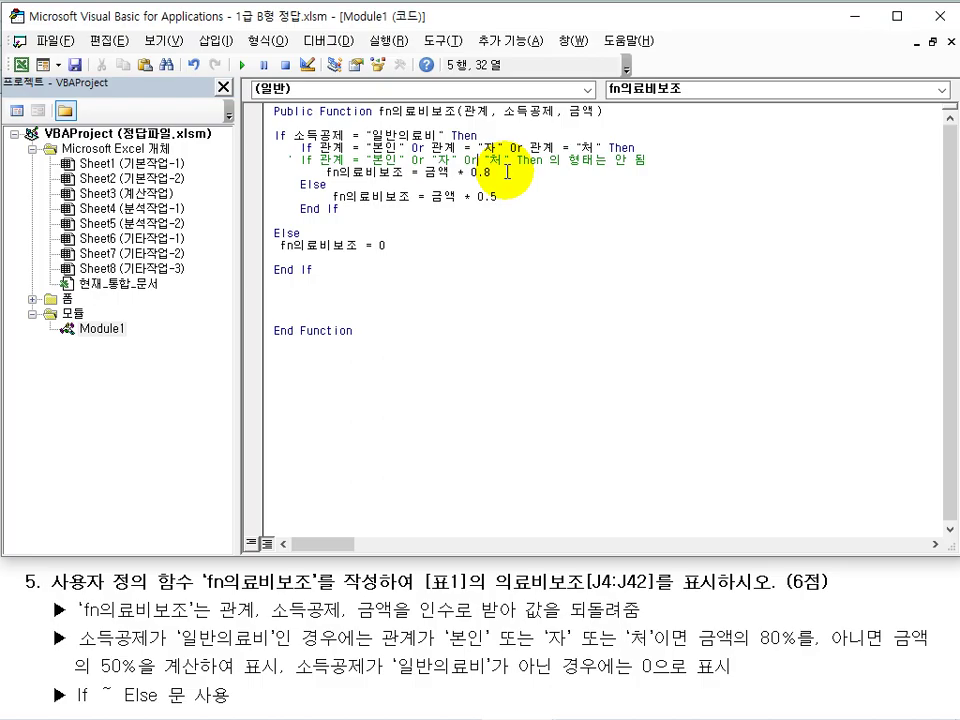
Close the code editor and insert the user-defined function fn의료비보조 into cell J4 of the 계산작업 sheet
click(938, 16)
click(815, 200)
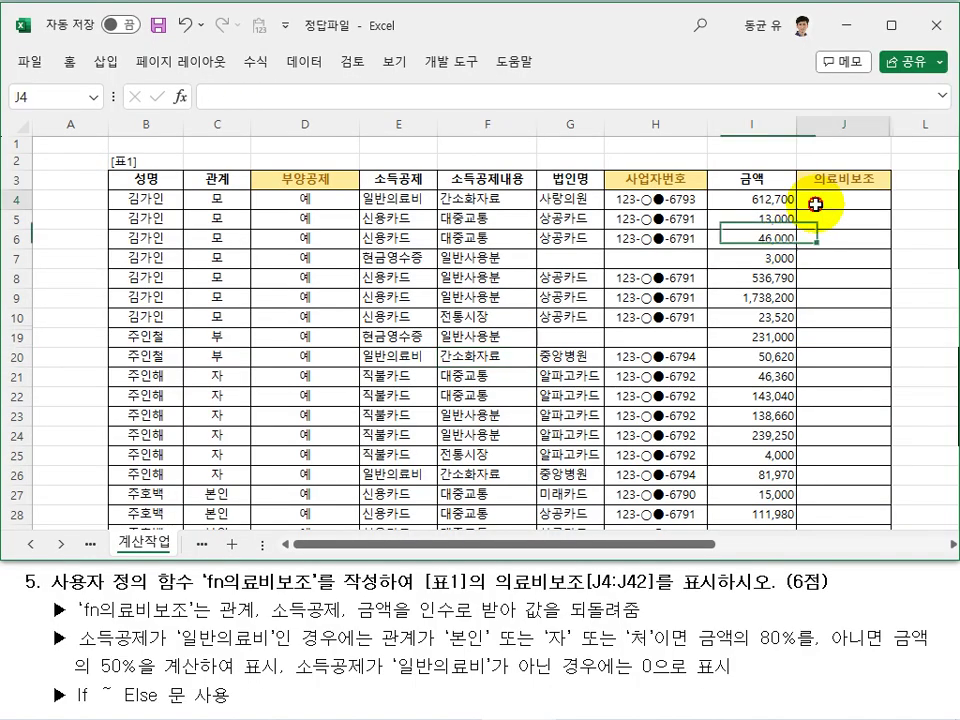
click(181, 100)
click(536, 321)
click(428, 493)
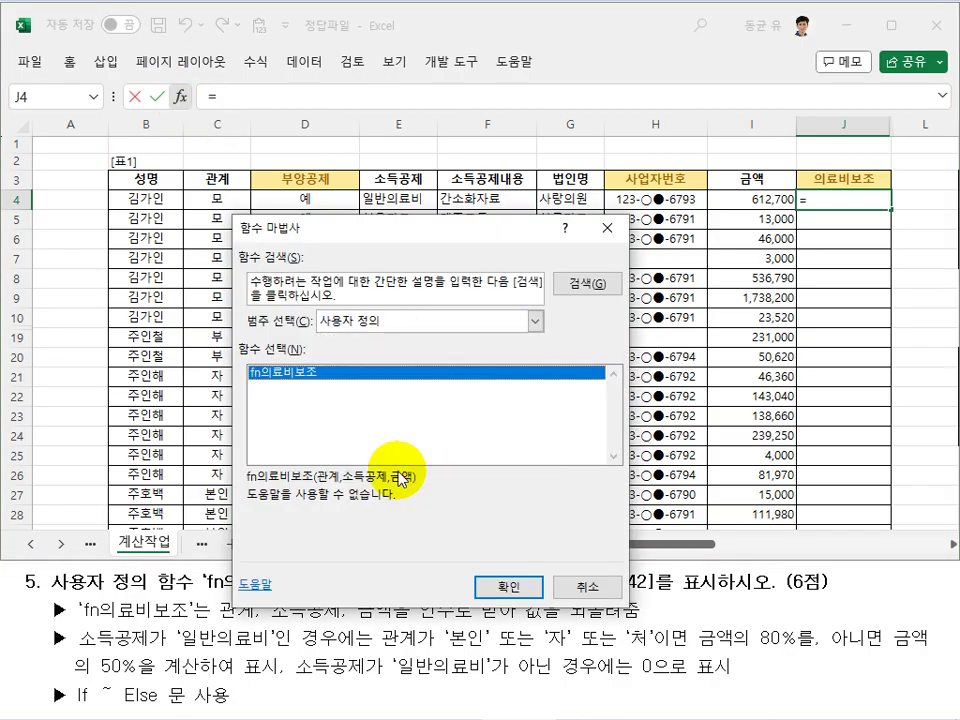
click(508, 585)
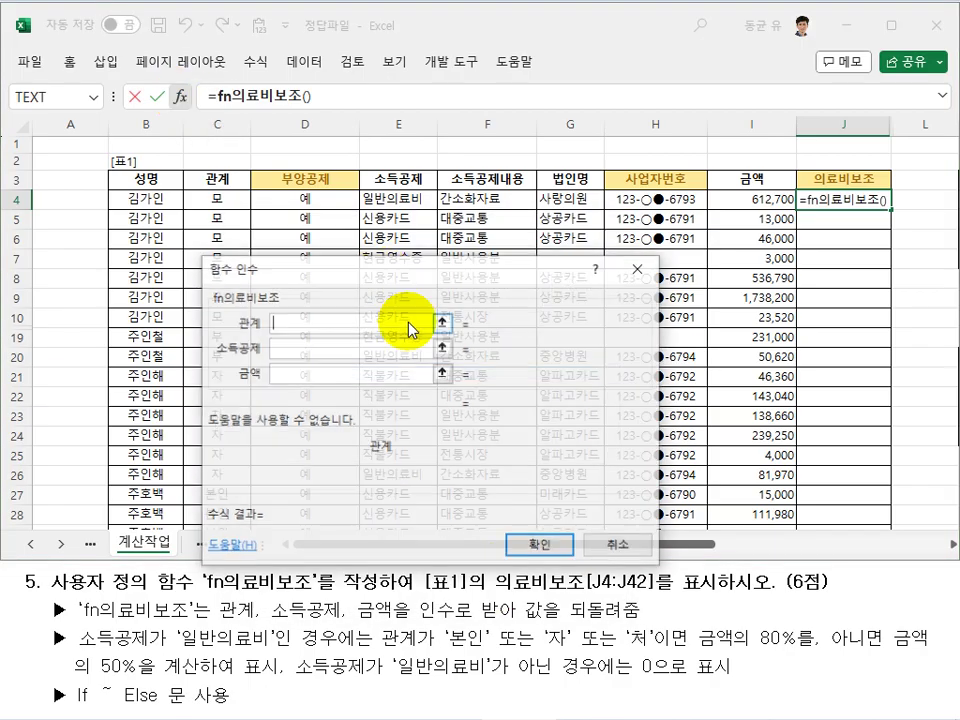
Set the 관계, 소득공제 and 금액 arguments to C4, E4 and I4, and fill the formula down the 의료비보조 column
drag(379, 276, 394, 303)
click(218, 198)
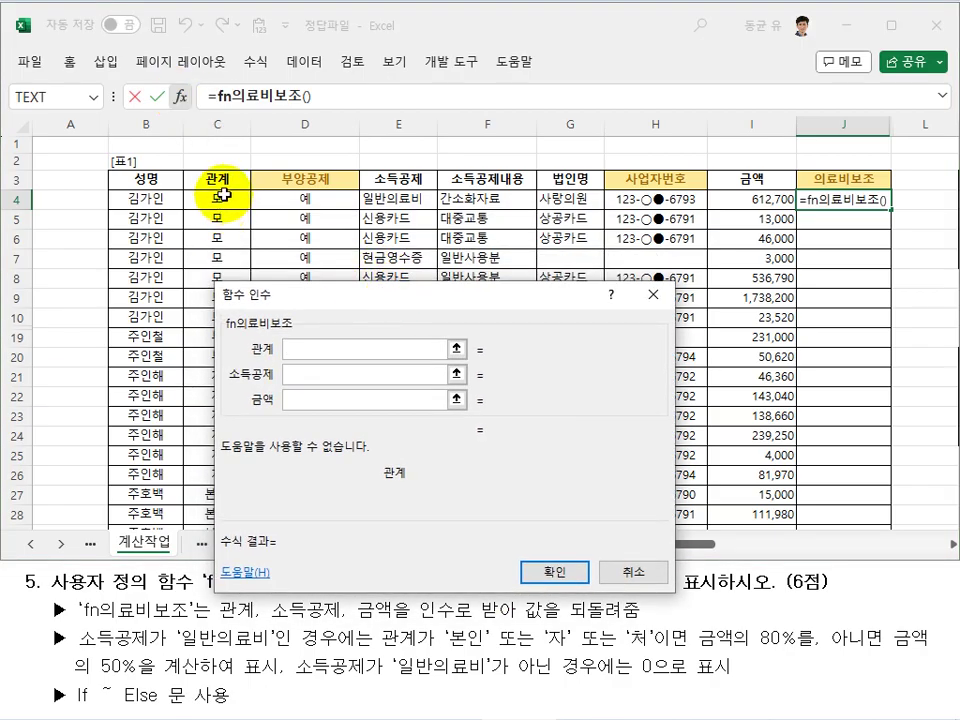
click(283, 376)
click(390, 198)
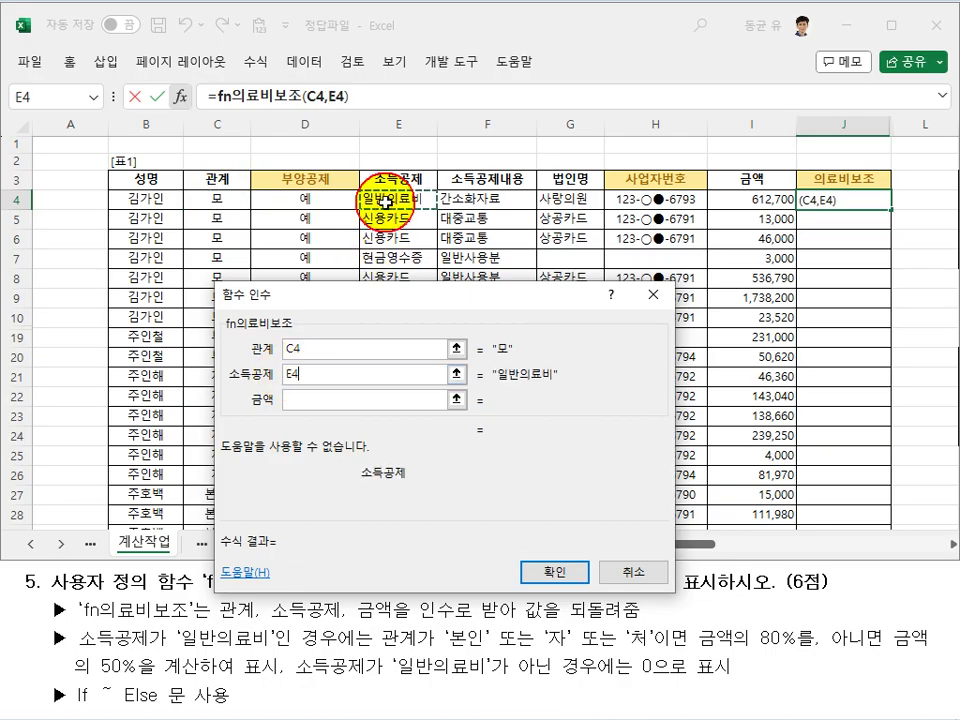
click(370, 399)
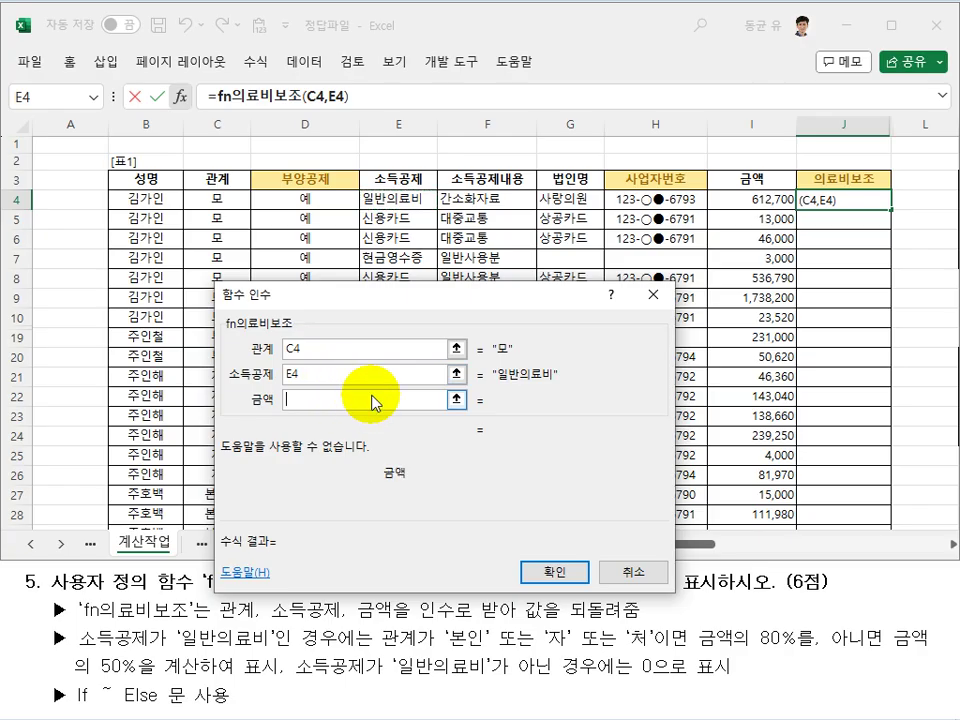
click(727, 205)
click(566, 573)
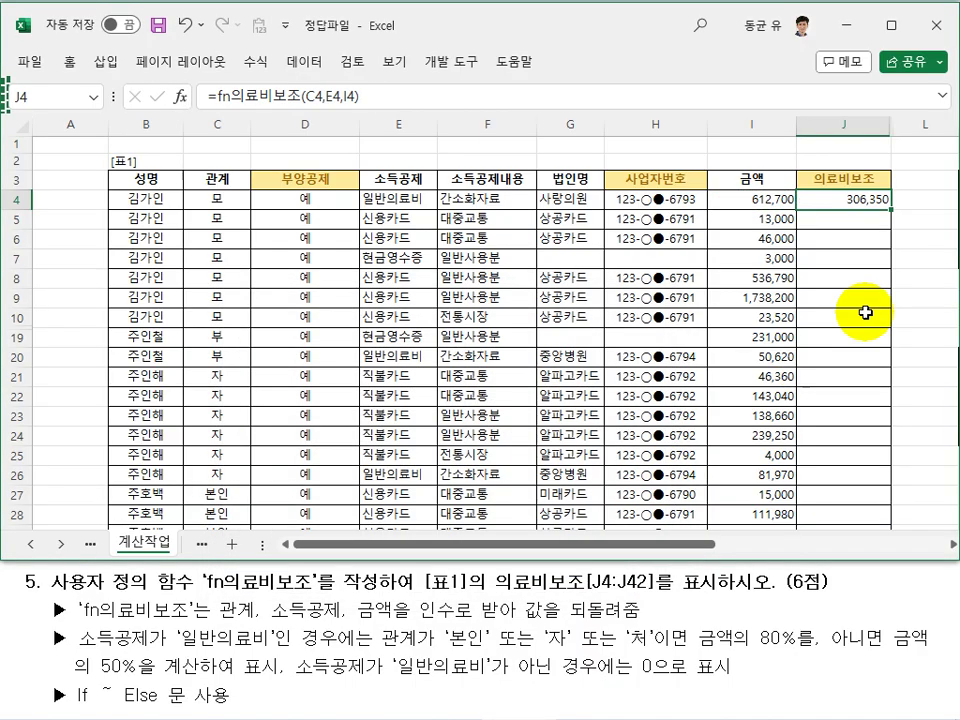
double_click(893, 208)
click(880, 317)
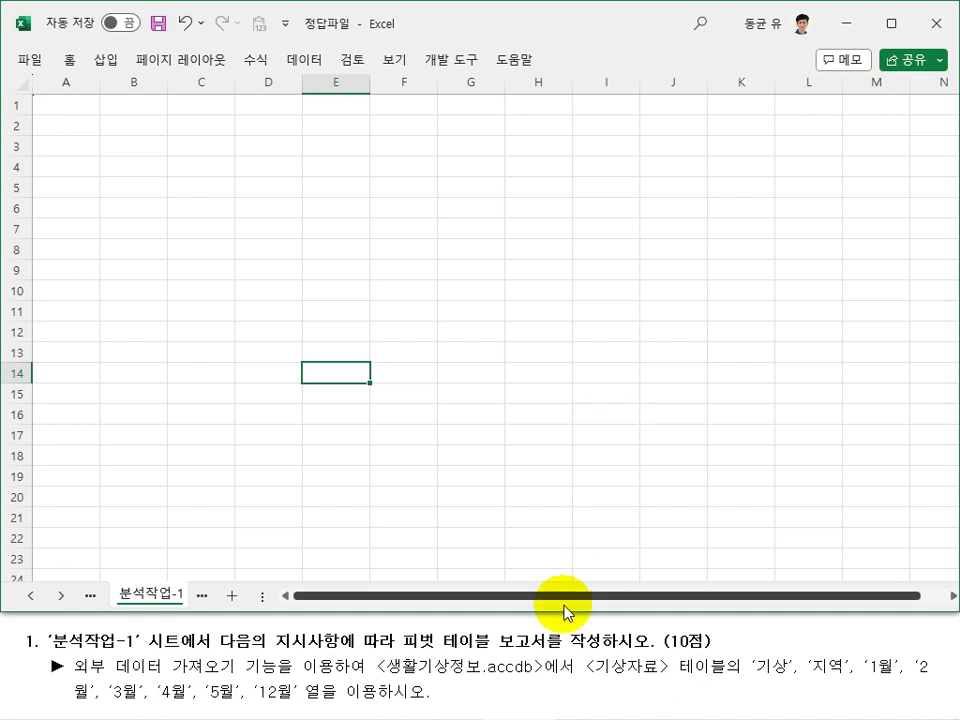
Switch to File Explorer, copy the 생활기상정보 database file into the C:\oa folder, and return to the Excel workbook
key(alt+Tab)
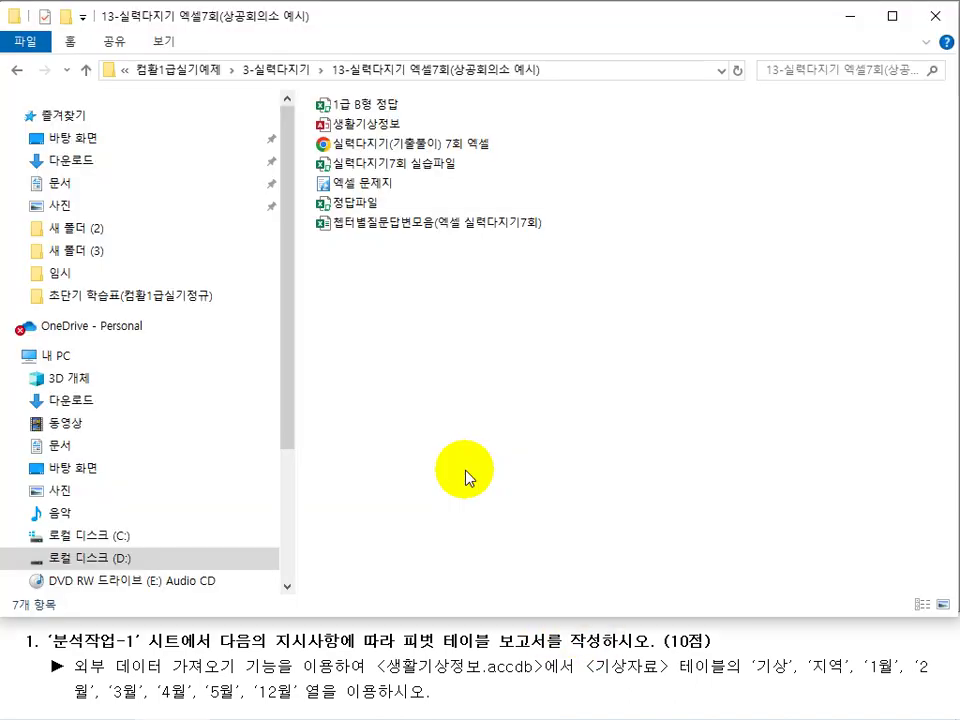
click(386, 140)
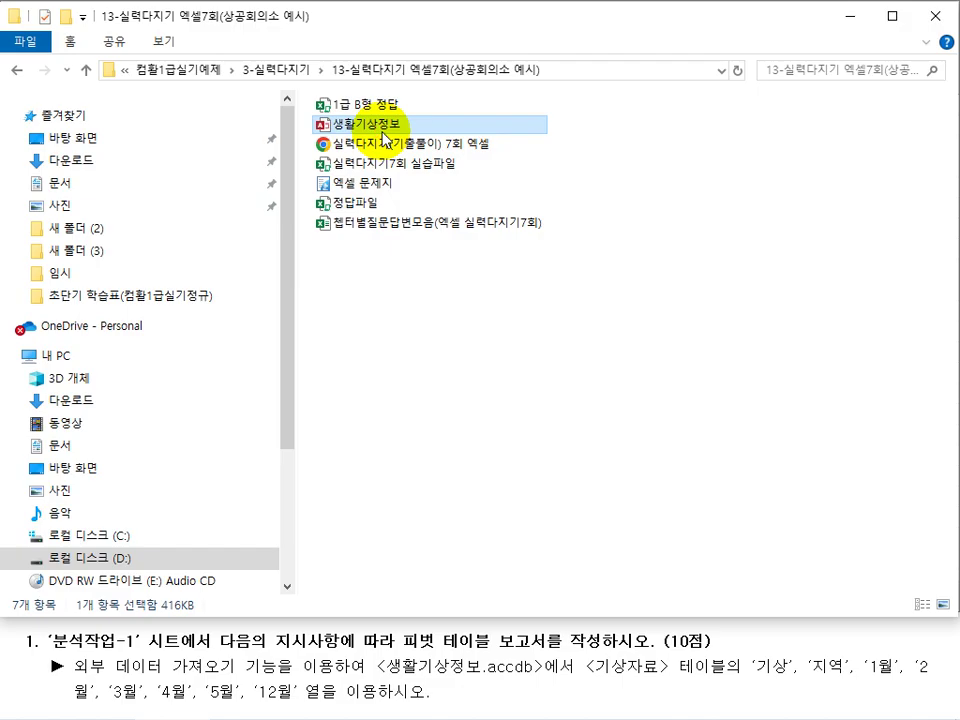
click(92, 537)
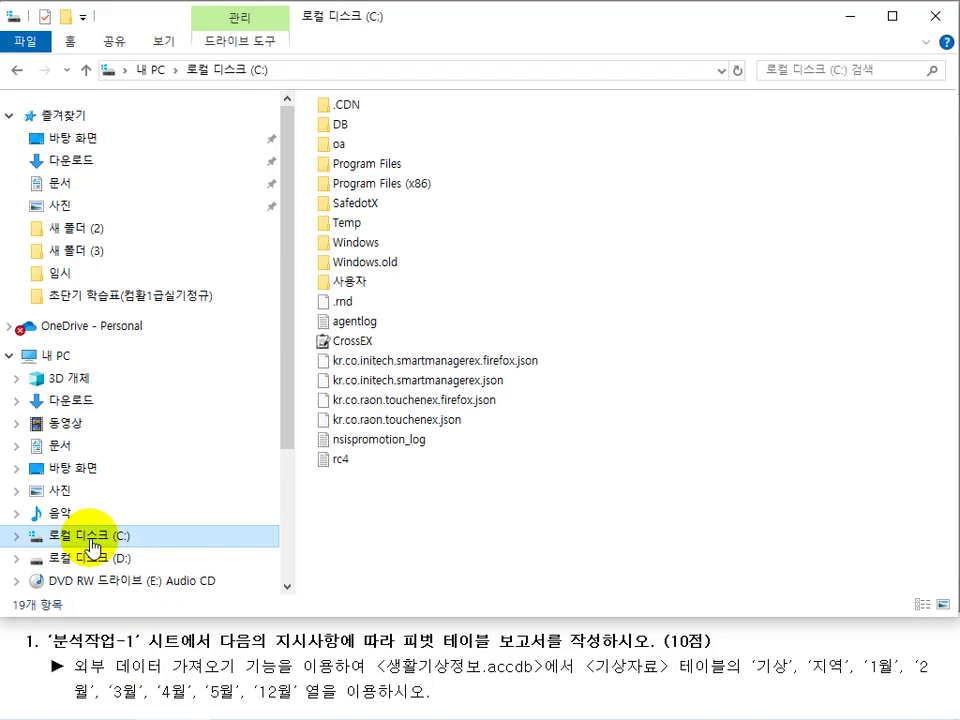
double_click(341, 144)
click(594, 398)
click(594, 423)
key(ctrl+v)
key(alt+Tab)
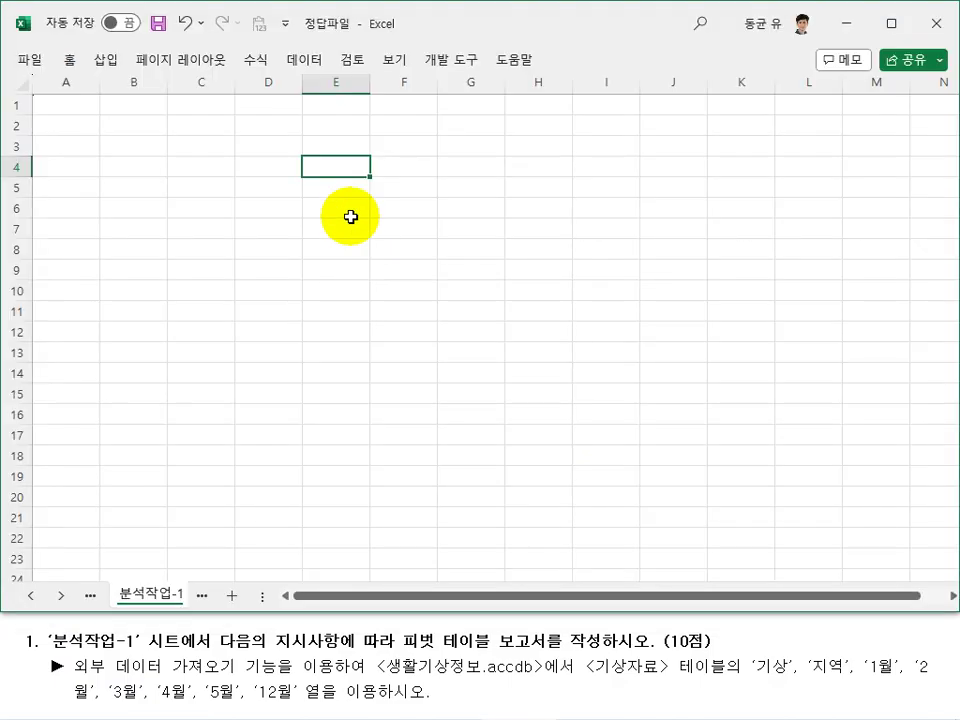
Start an external data import through Microsoft Query on the 분석작업-1 sheet with MS Access Database as the source
click(305, 72)
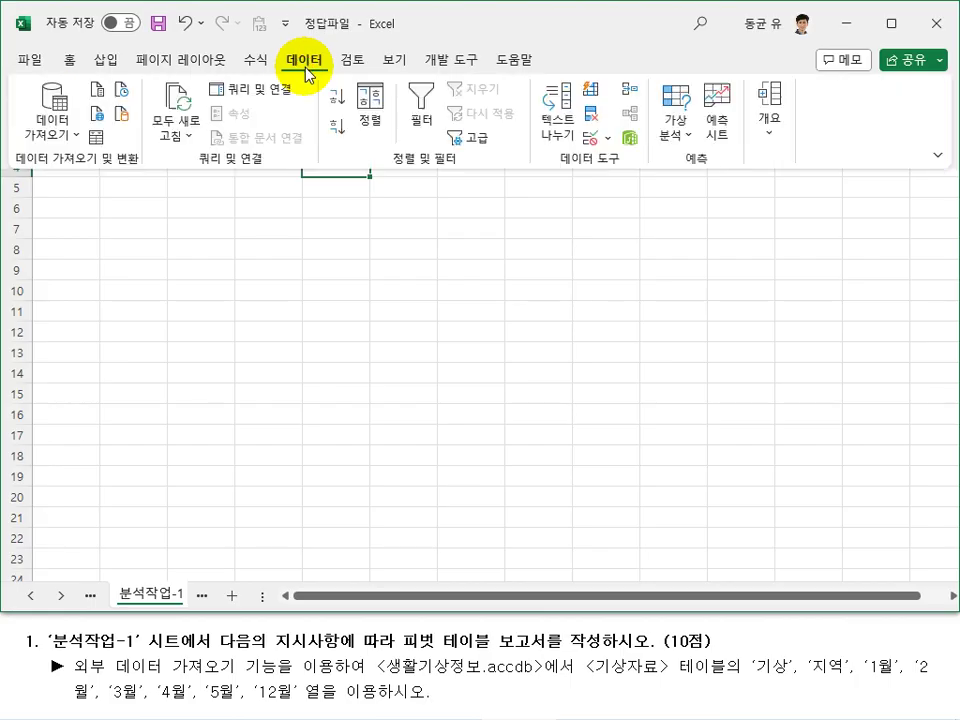
click(58, 136)
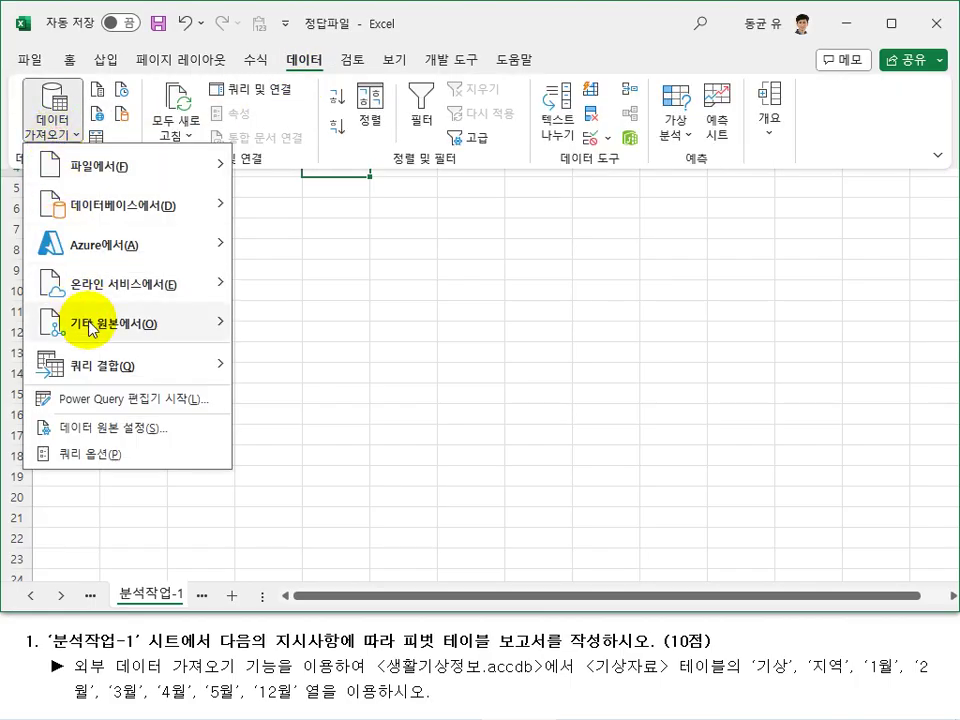
mouse_move(92, 328)
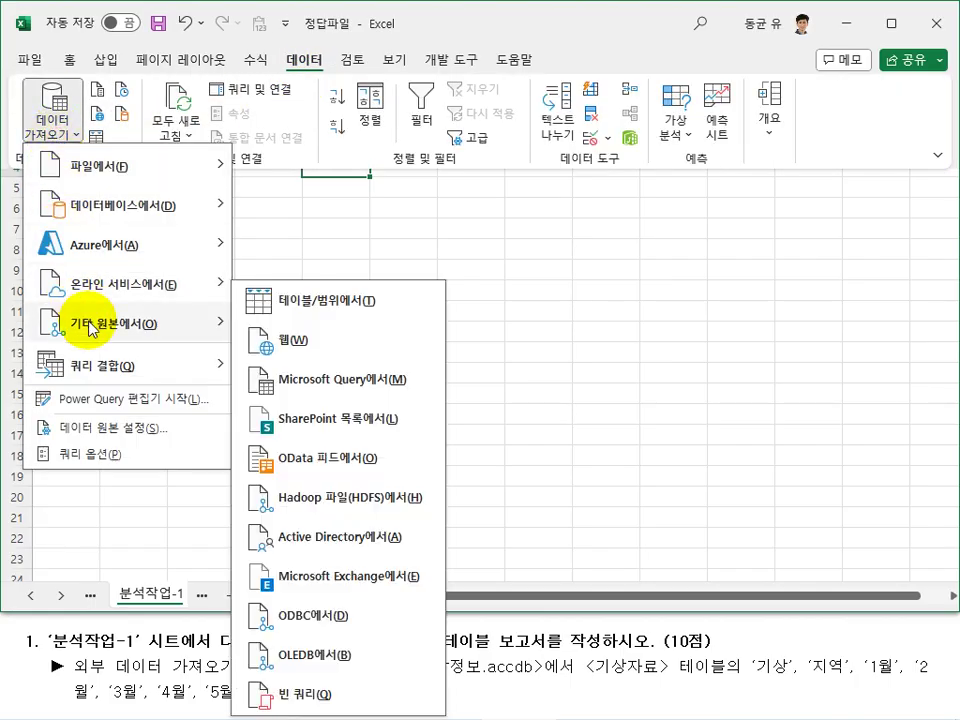
click(347, 388)
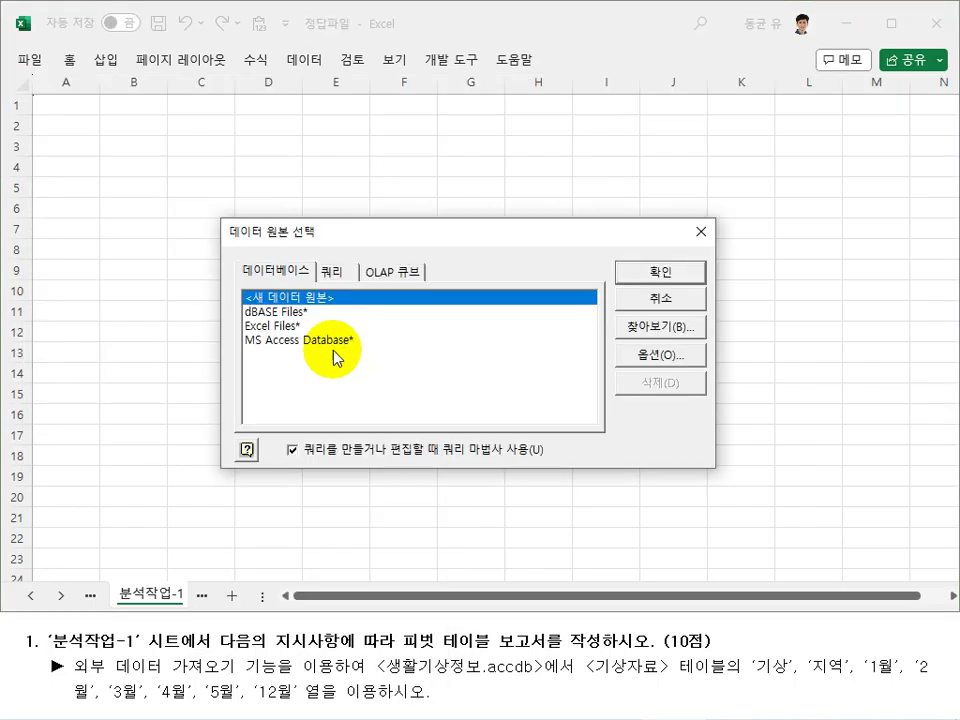
click(335, 343)
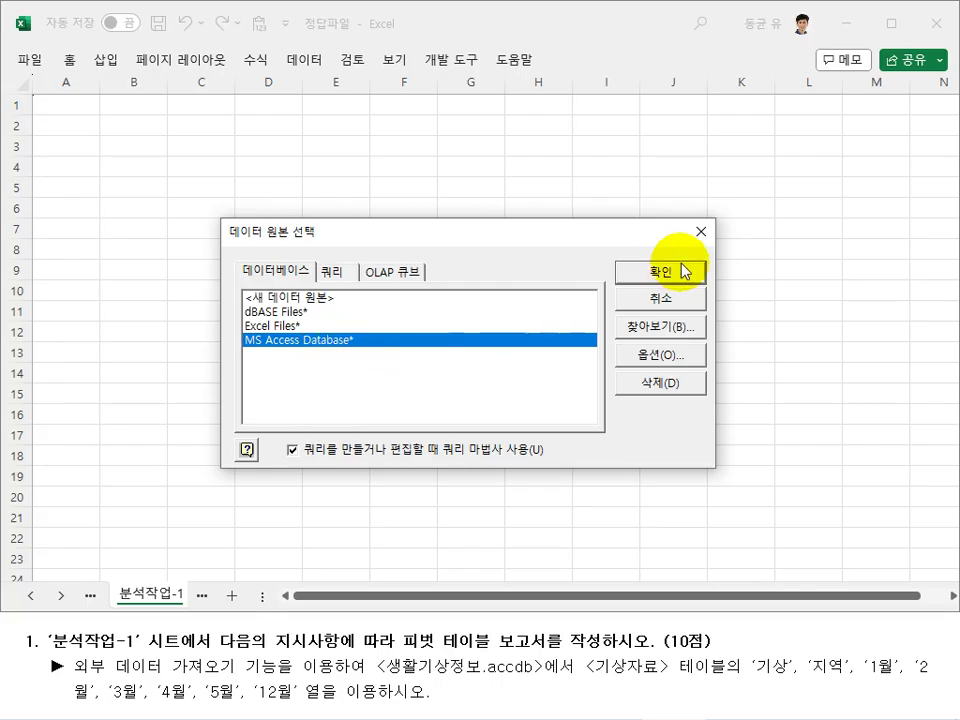
click(684, 272)
Connect the query to the database 생활기상정보.accdb in the c:\oa folder
click(568, 271)
click(505, 289)
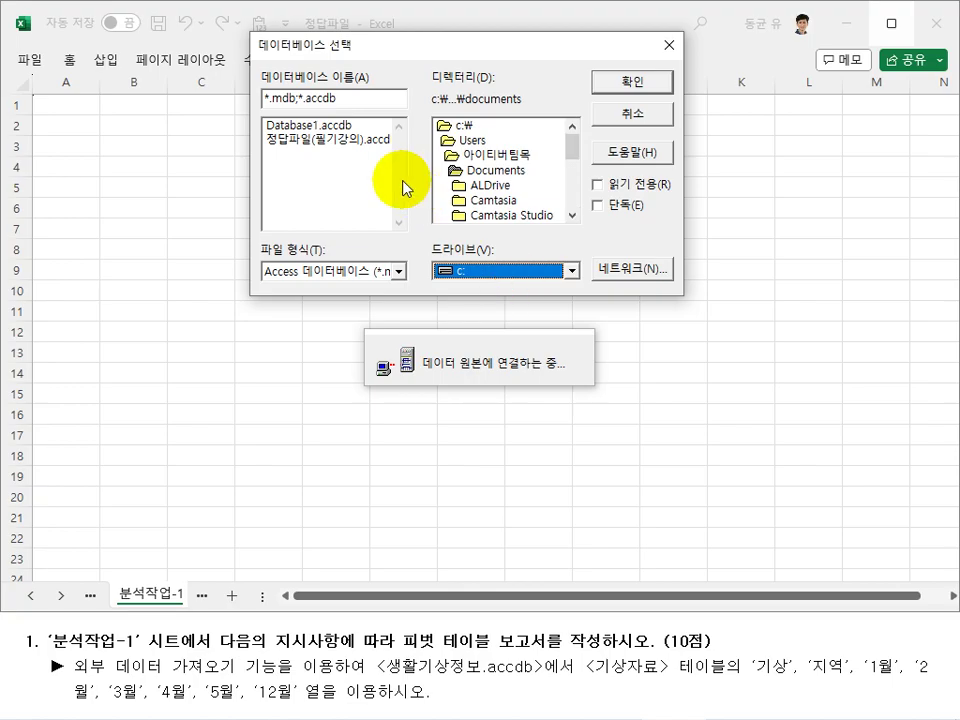
double_click(447, 125)
click(449, 172)
double_click(449, 172)
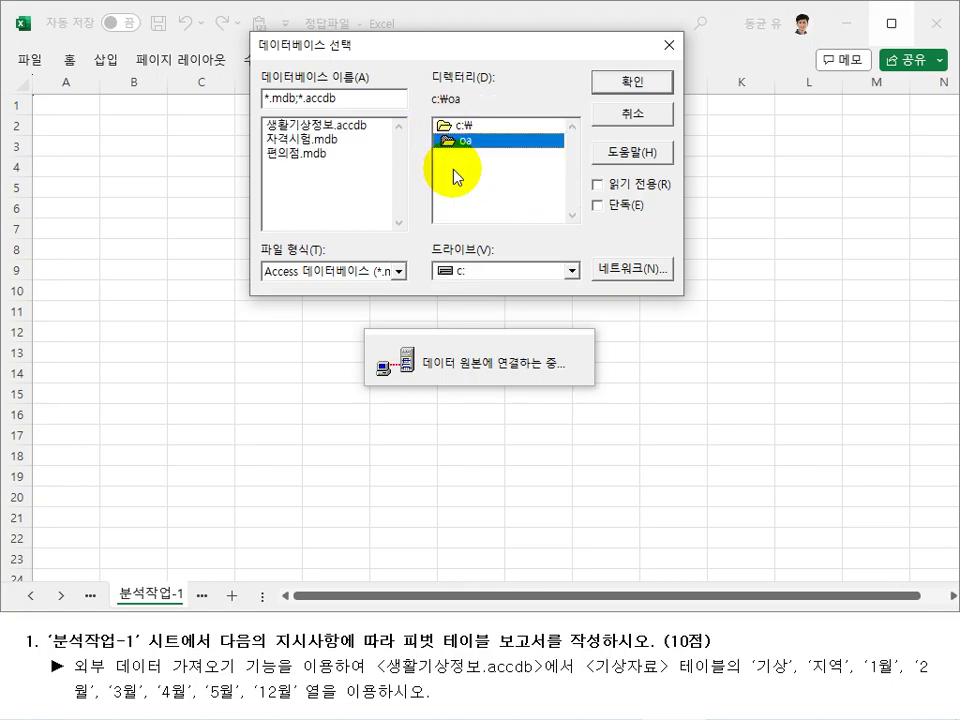
click(310, 127)
click(607, 82)
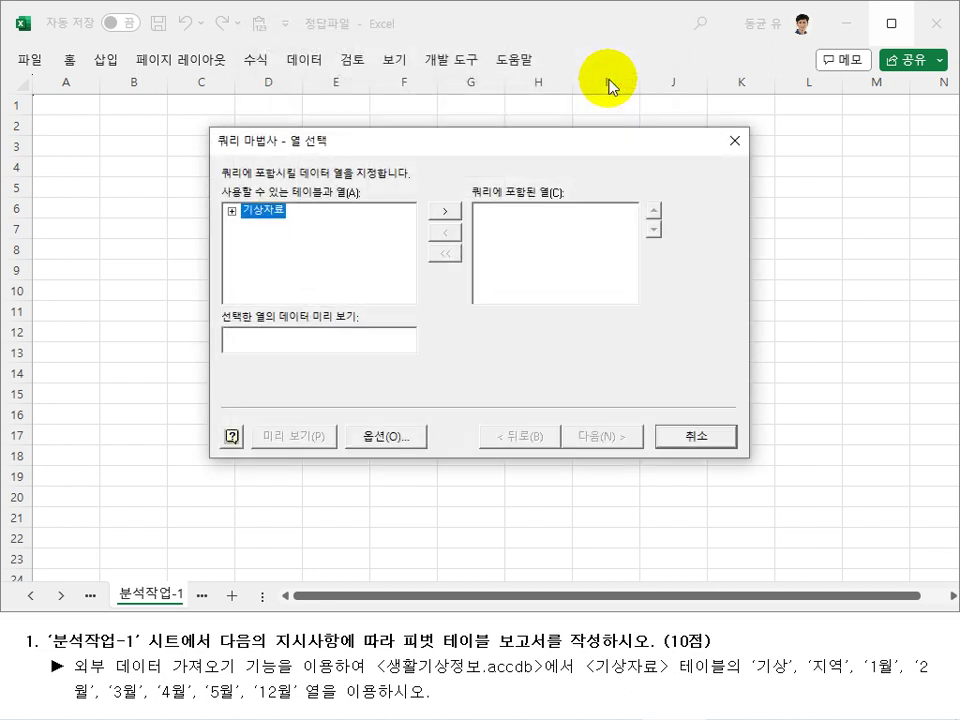
Include the 기상, 지역, 1월, 2월, 3월, 4월, 5월 and 12월 columns of the 기상자료 table in the query
drag(457, 150, 458, 136)
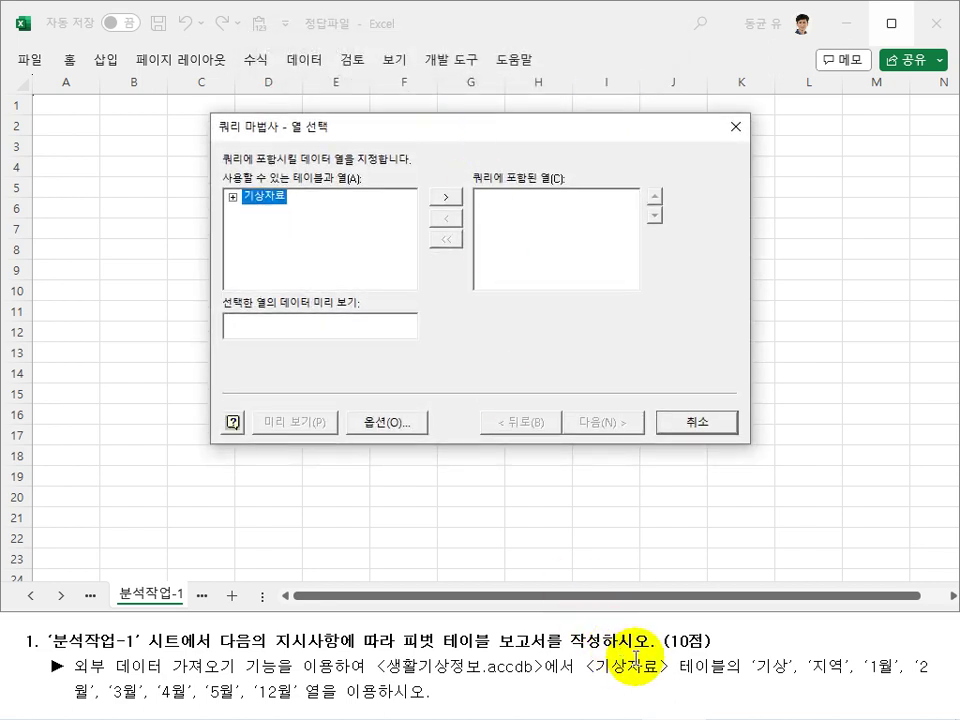
click(232, 197)
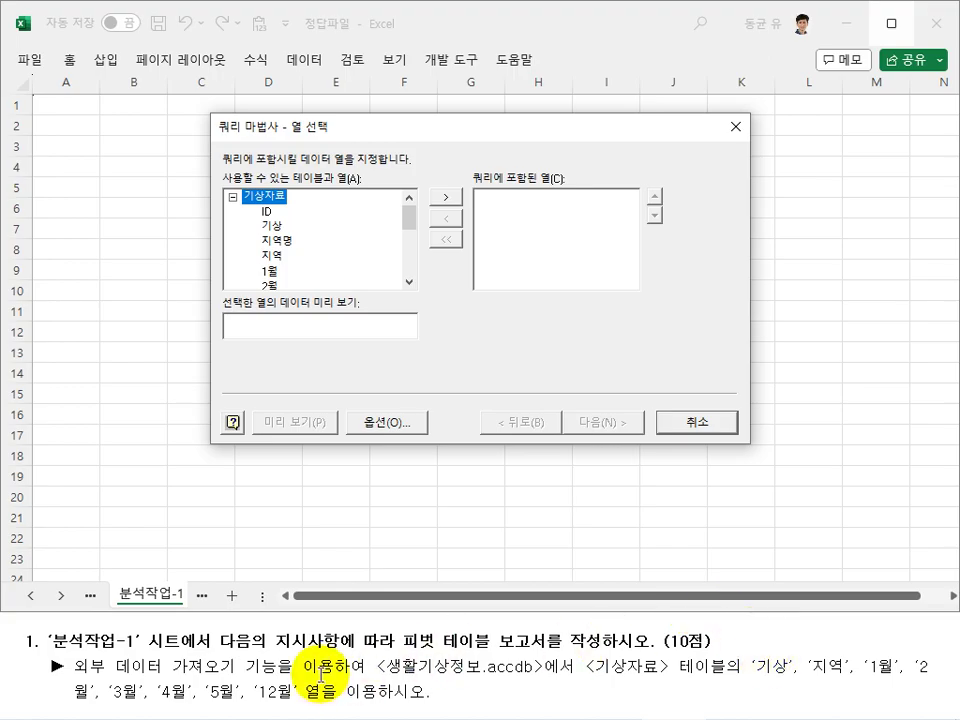
double_click(273, 226)
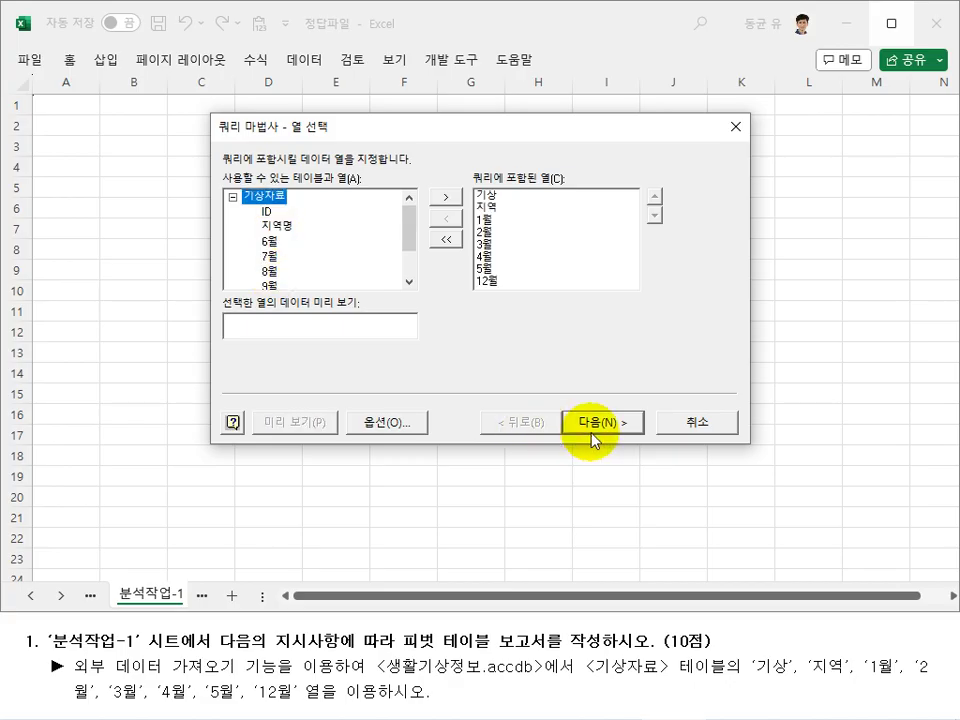
Complete the query without any filter or sort order and return the data to Microsoft Excel
click(593, 440)
click(588, 455)
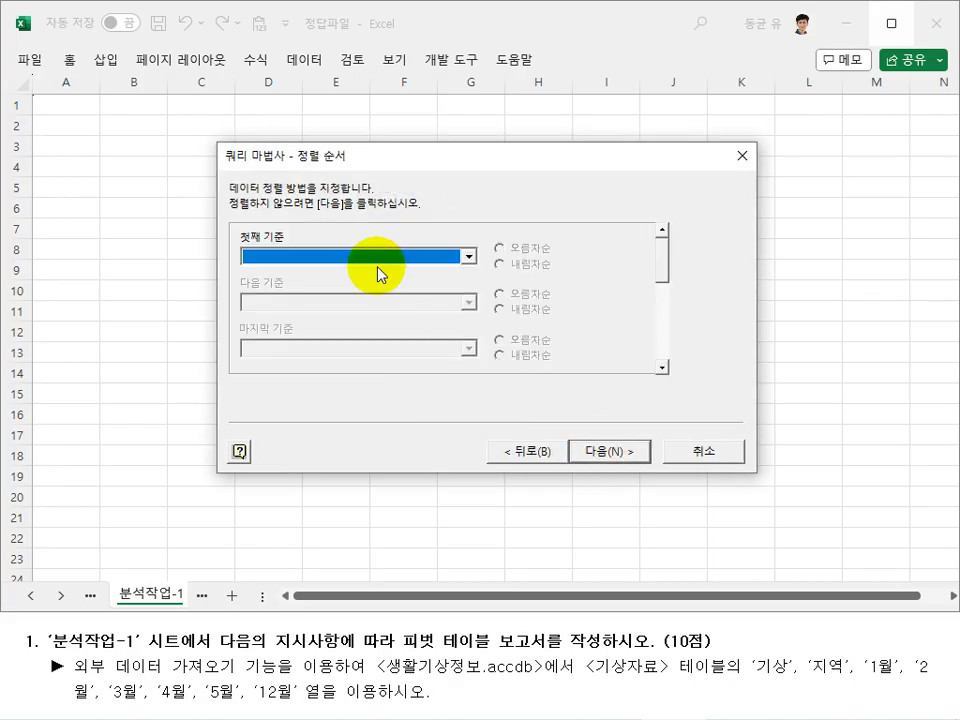
click(598, 450)
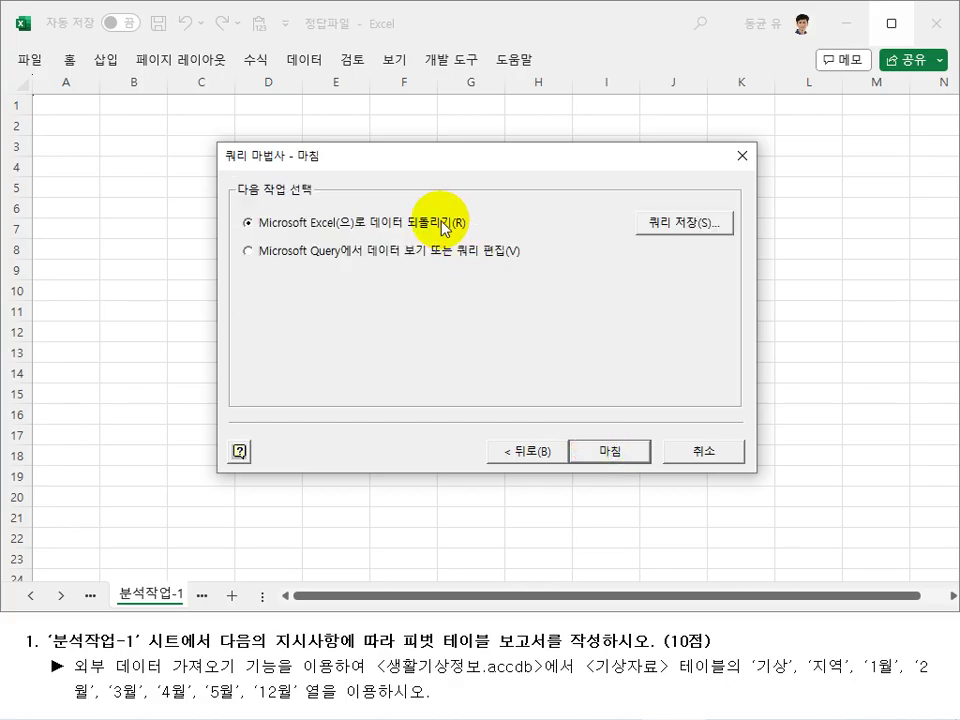
click(607, 457)
Import the query data as a pivot table report in the existing 분석작업-1 worksheet, starting at cell A2
click(570, 229)
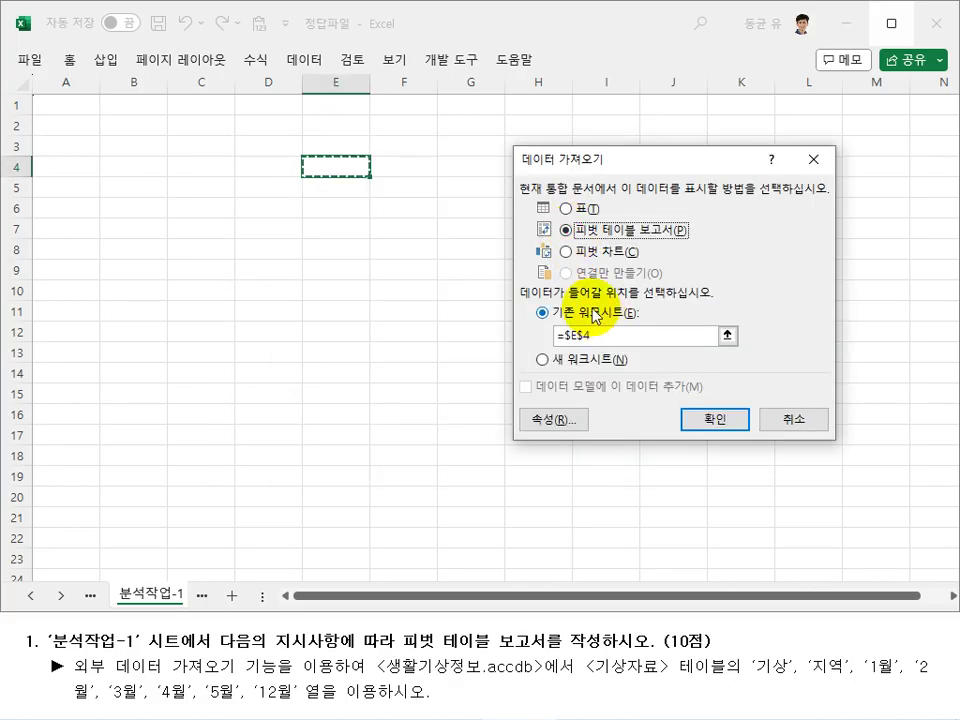
click(600, 336)
key(BackSpace)
key(BackSpace)
key(BackSpace)
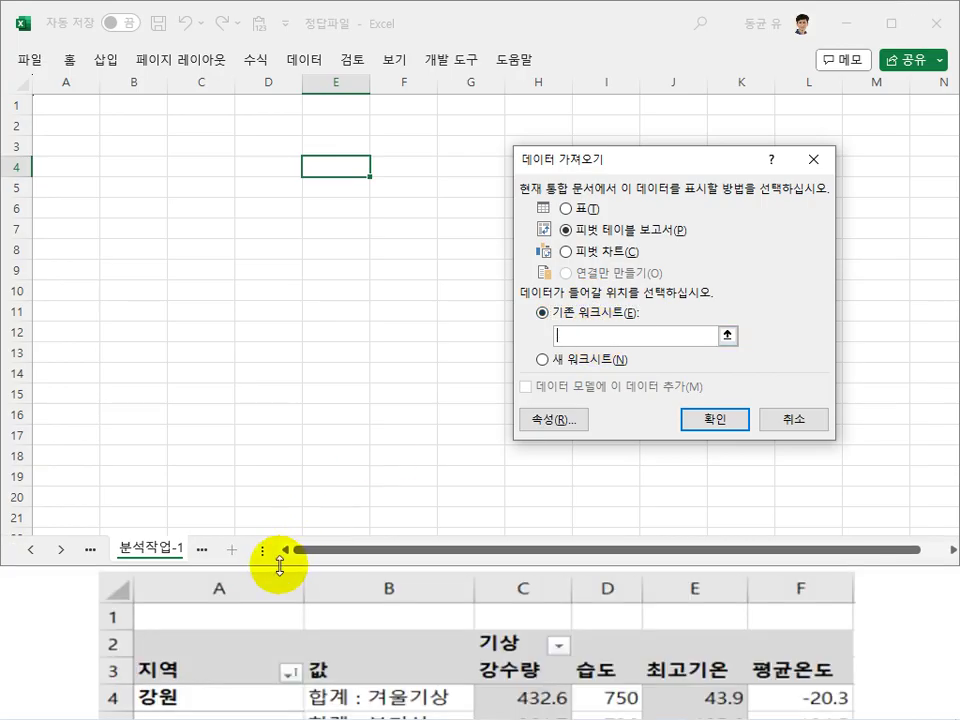
click(74, 125)
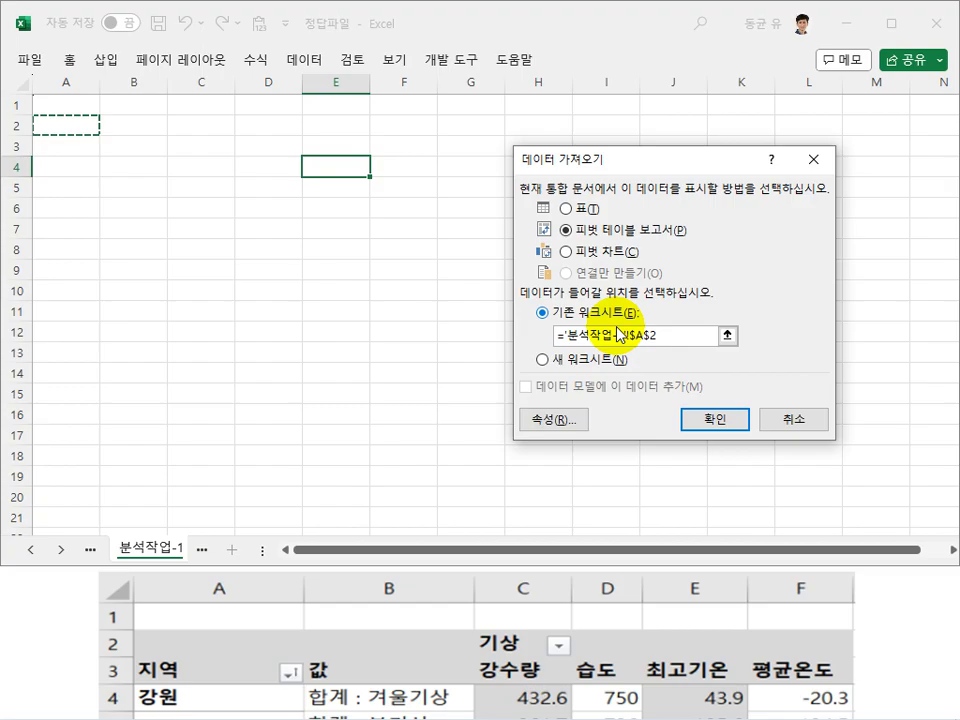
click(726, 419)
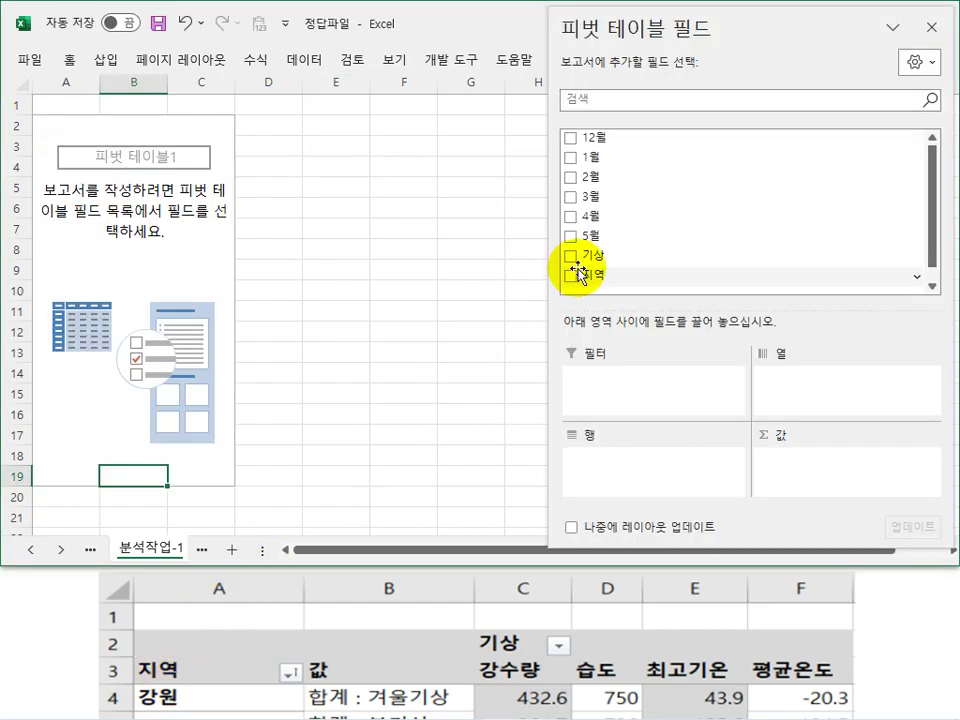
Place 지역 in the pivot table's rows and 기상 in its columns, and show the report in tabular form
drag(593, 278, 606, 454)
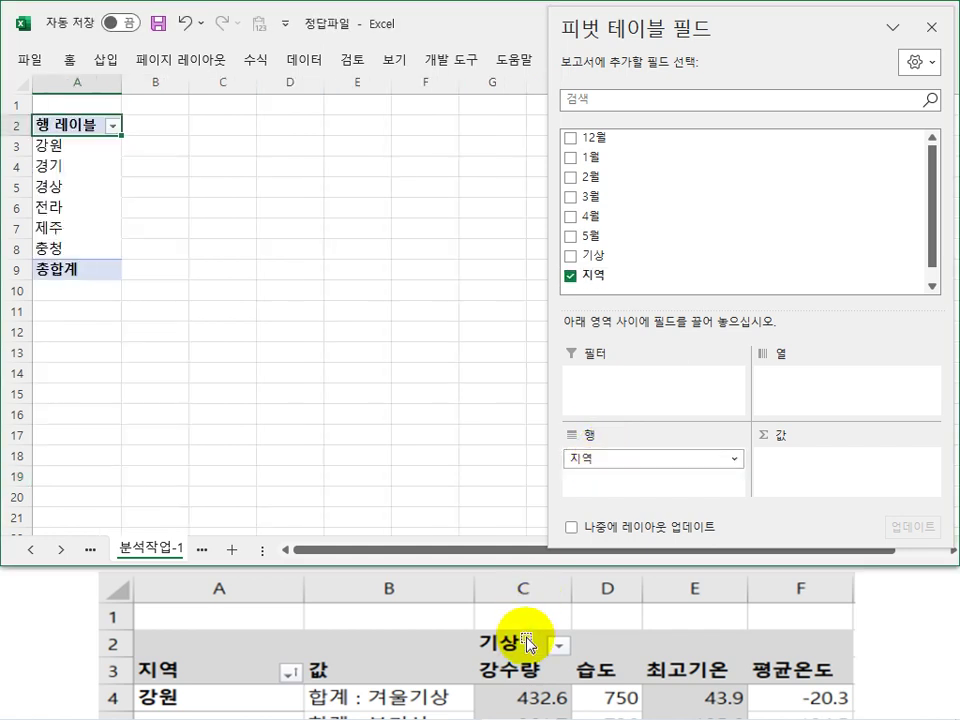
drag(576, 252, 771, 384)
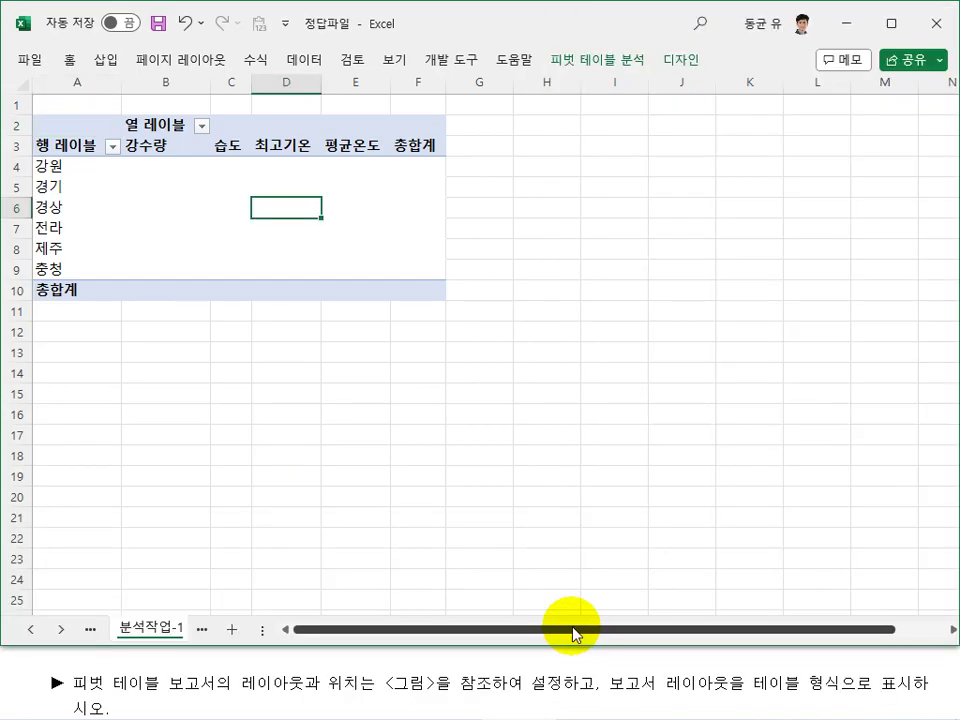
click(680, 60)
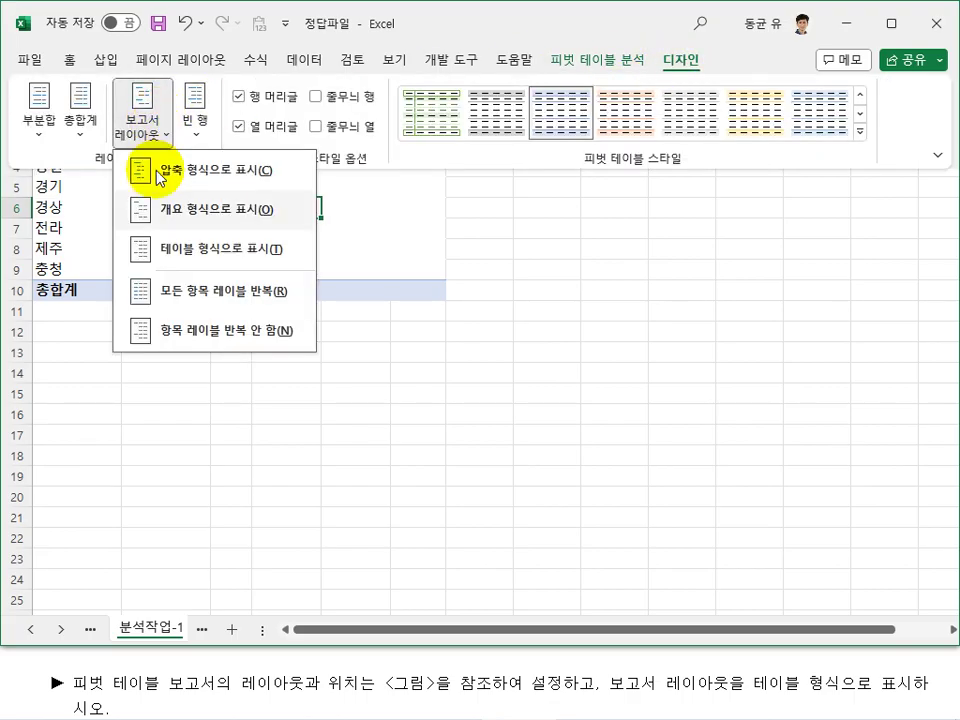
click(185, 250)
click(214, 218)
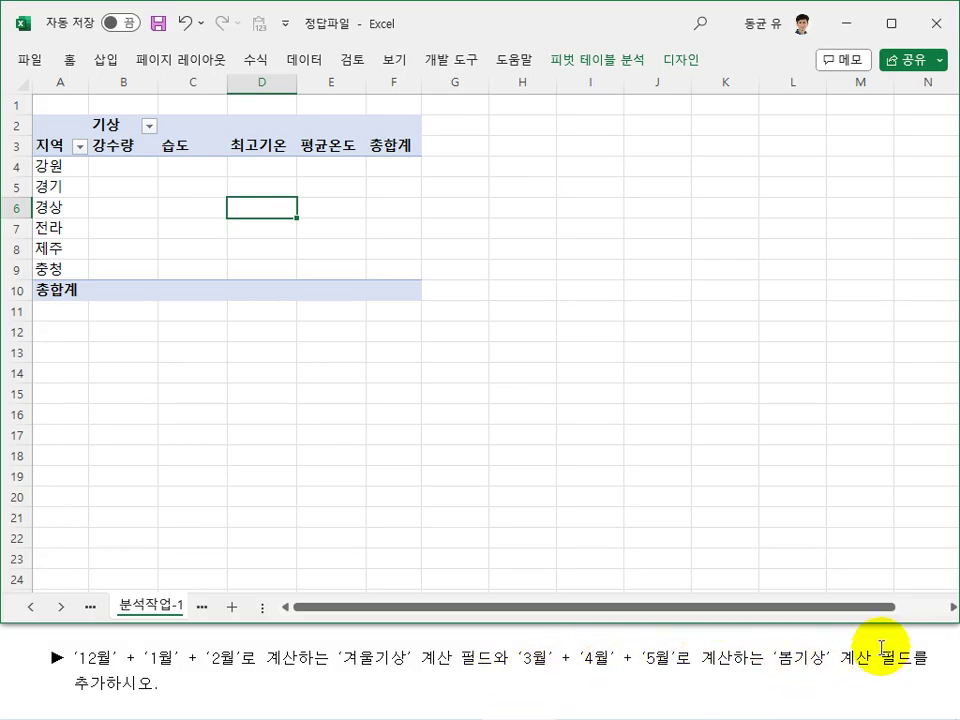
Add a calculated field named 겨울기상 with the formula ='12월'+'1월'+'2월' to the pivot table
click(588, 60)
click(685, 140)
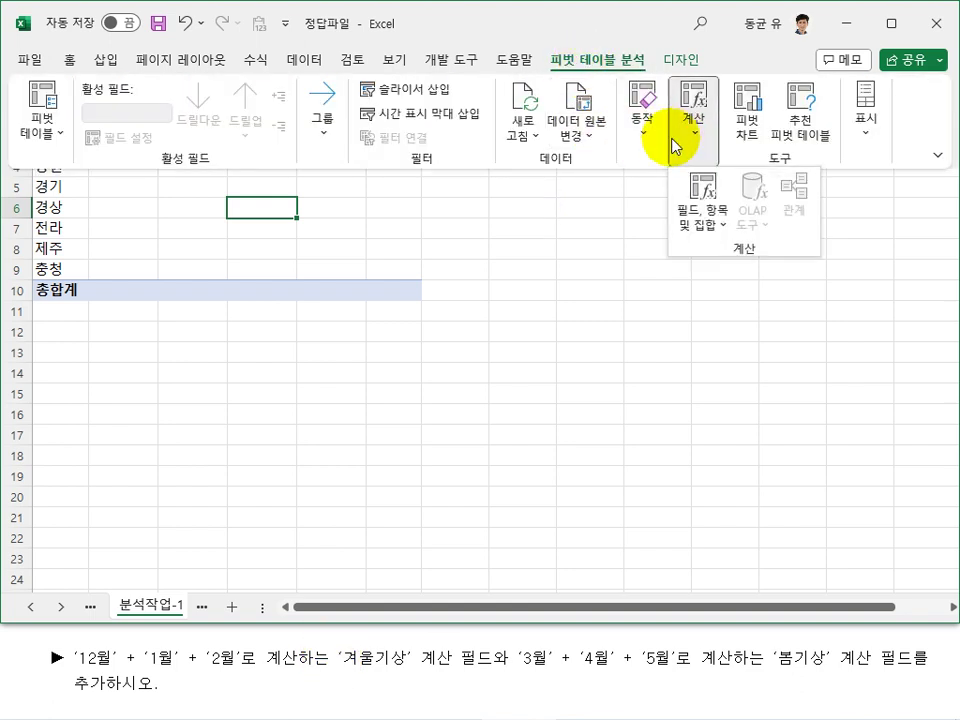
click(703, 212)
click(731, 272)
text(겨울기상)
click(553, 197)
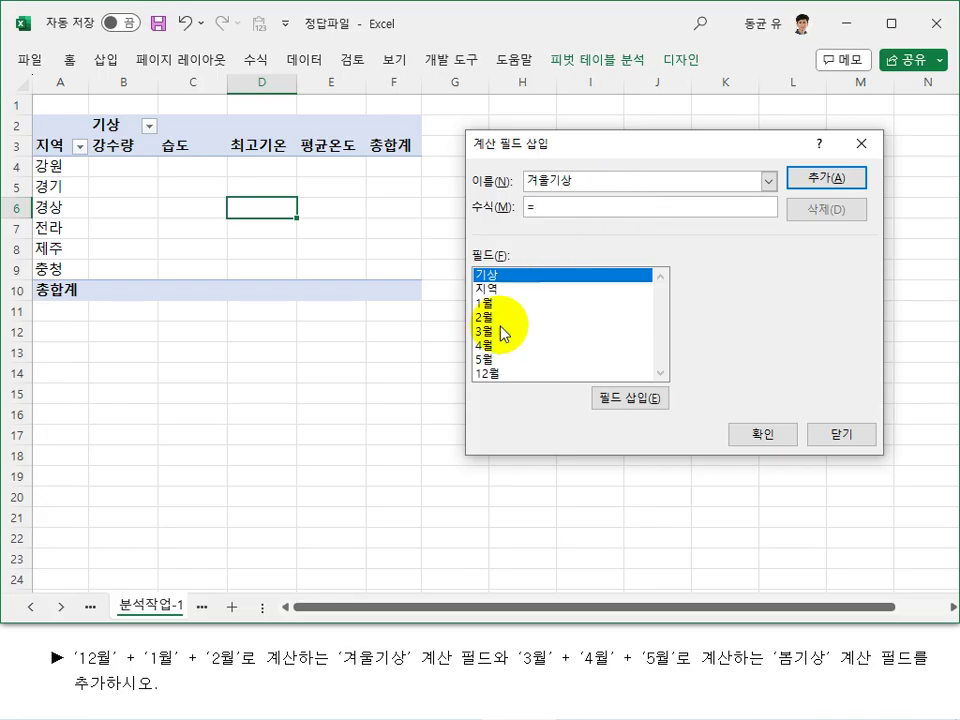
double_click(493, 375)
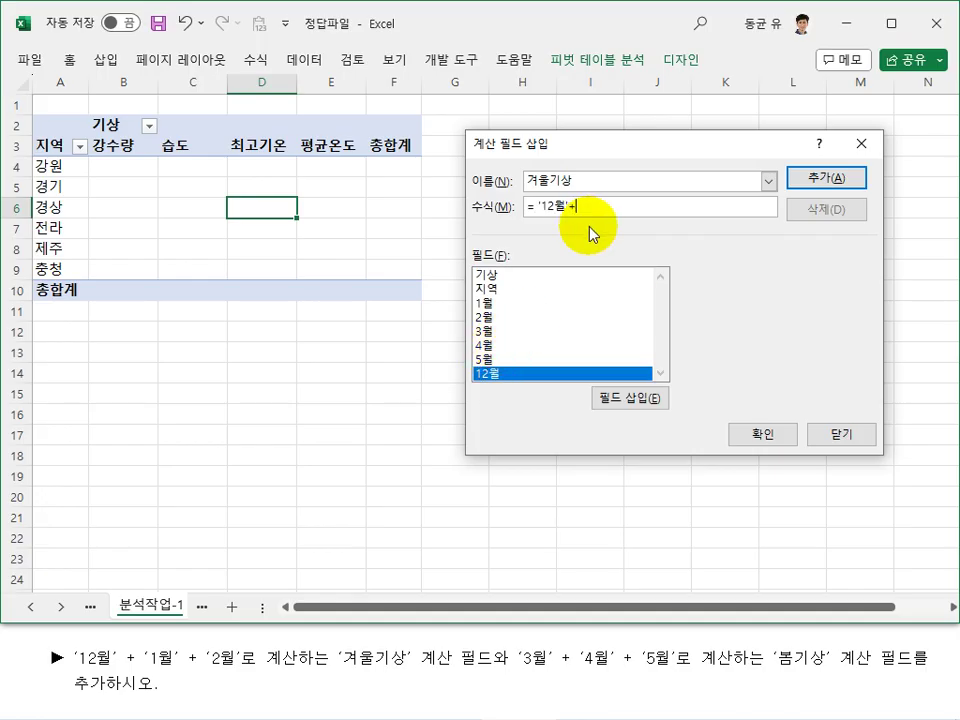
double_click(493, 304)
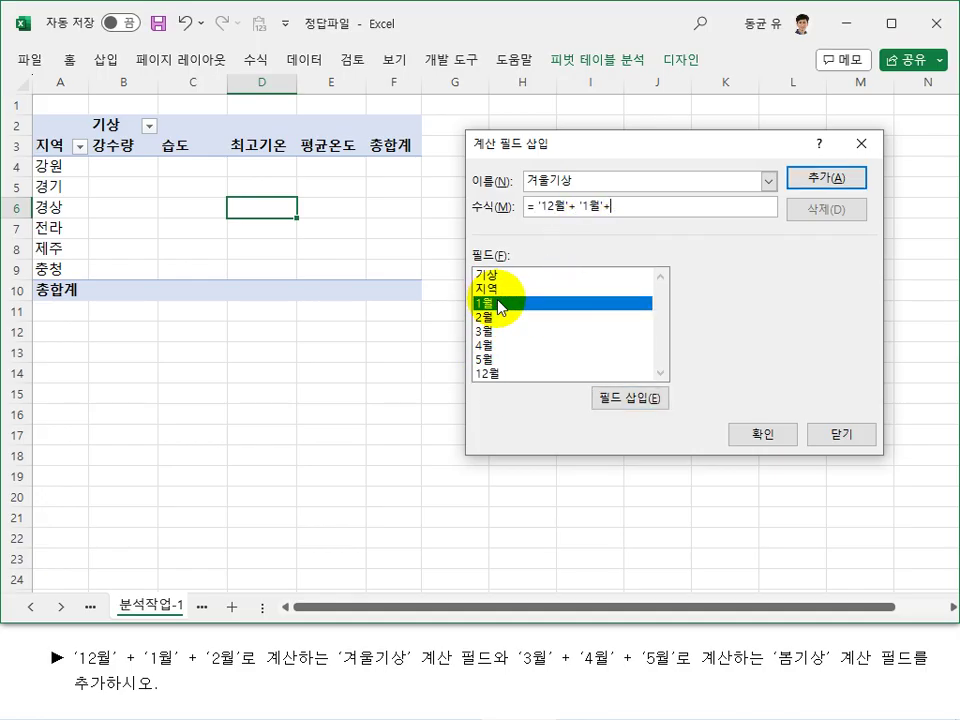
double_click(490, 317)
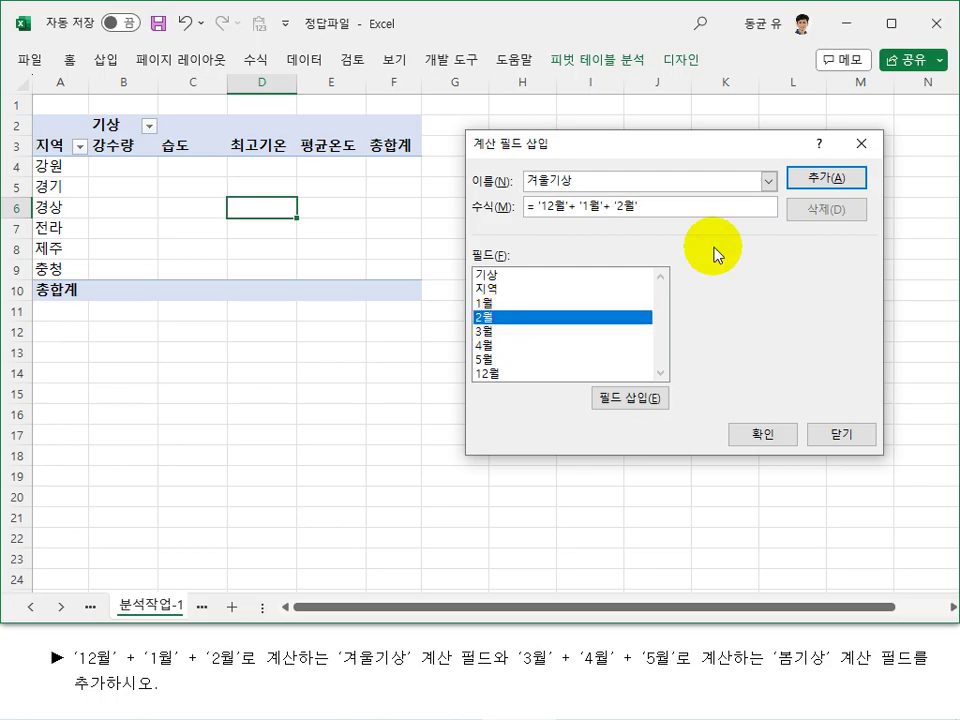
click(810, 180)
Add a second calculated field named 봄기상 with the formula ='3월'+'4월'+'5월' and confirm the calculated fields
click(549, 180)
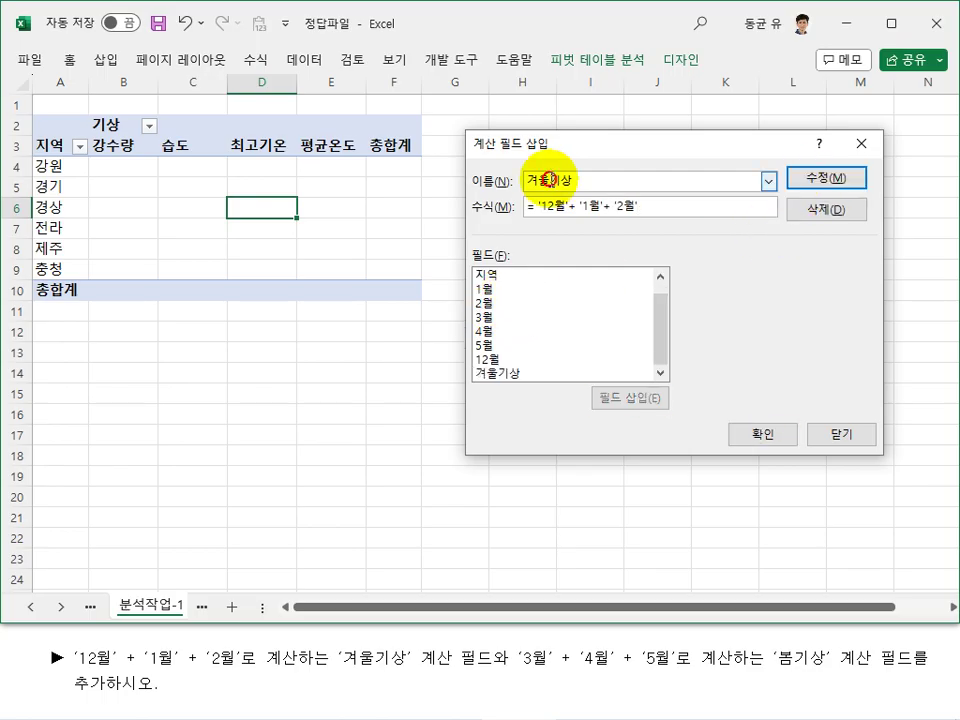
key(BackSpace)
key(BackSpace)
text(ㅂ)
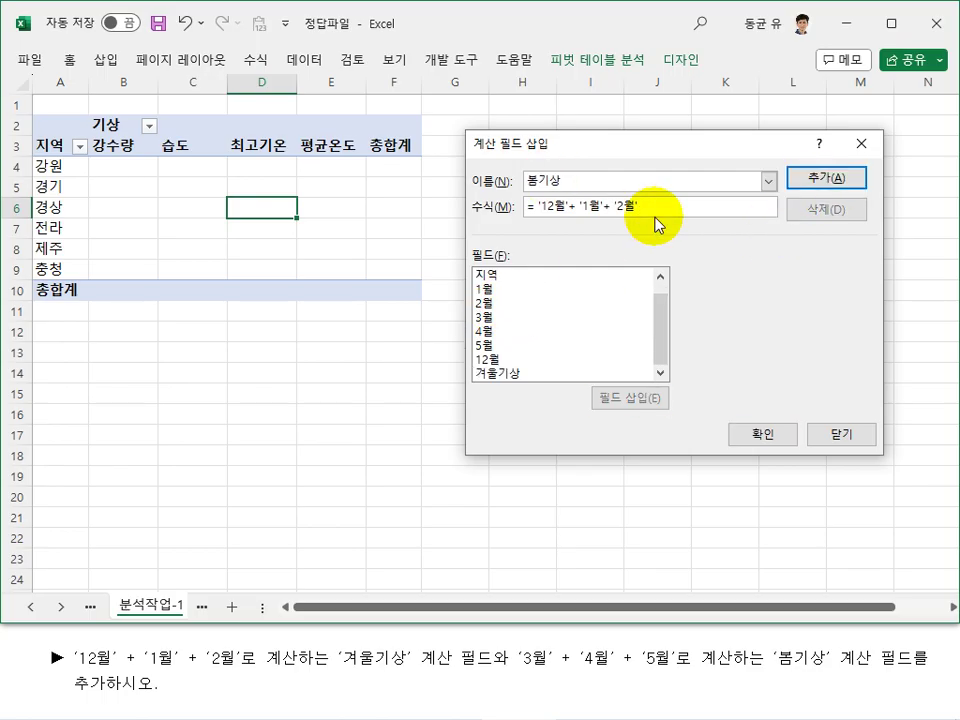
text(ㅗㅁ)
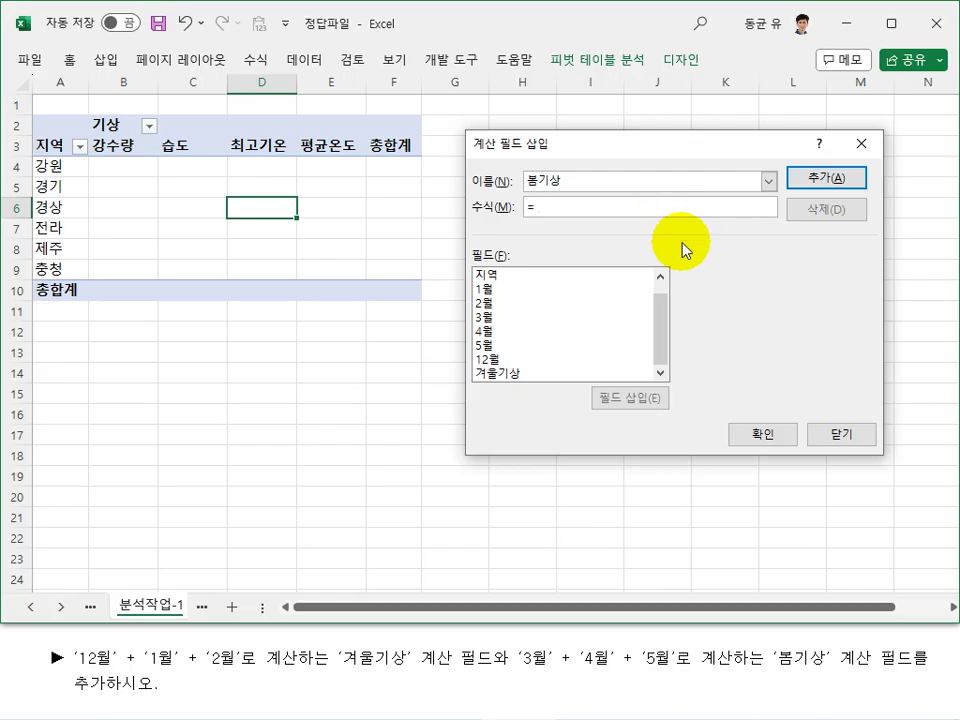
double_click(488, 317)
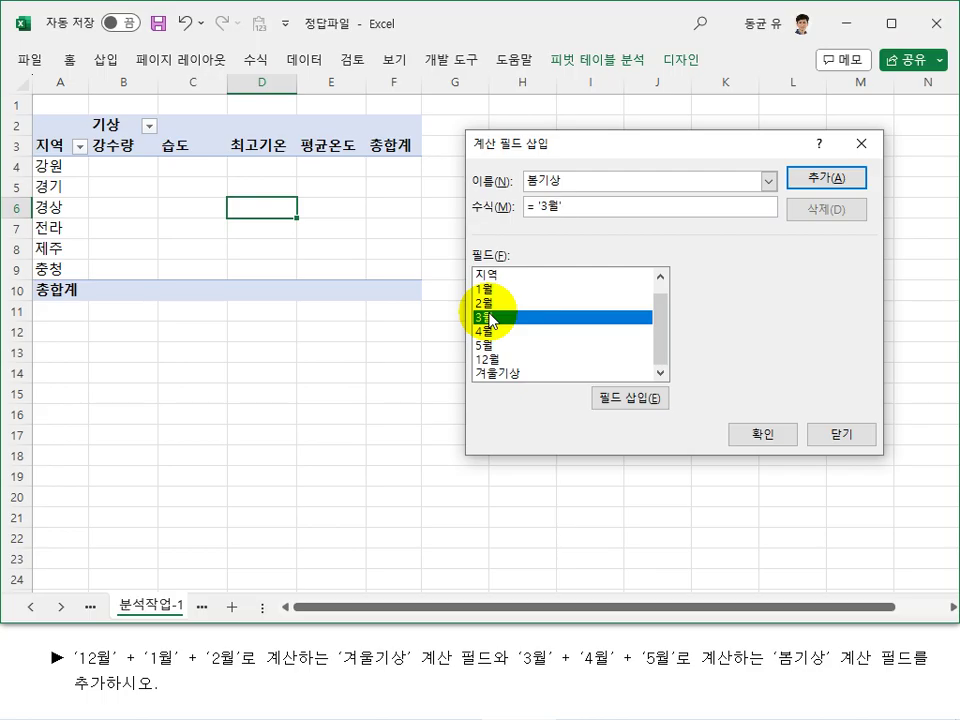
text(+)
click(486, 332)
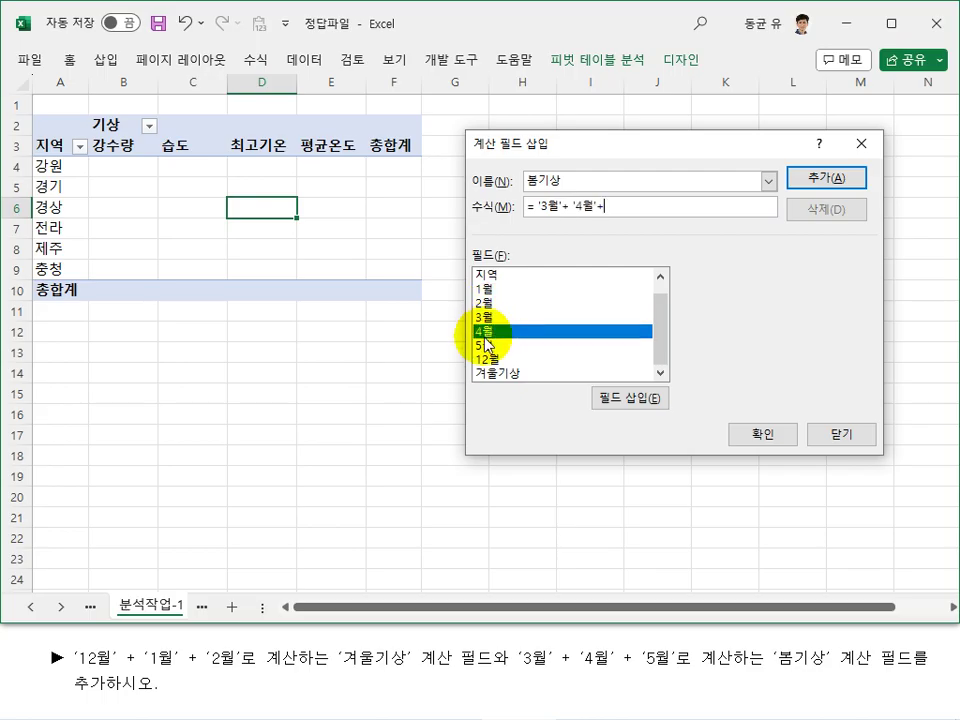
double_click(484, 345)
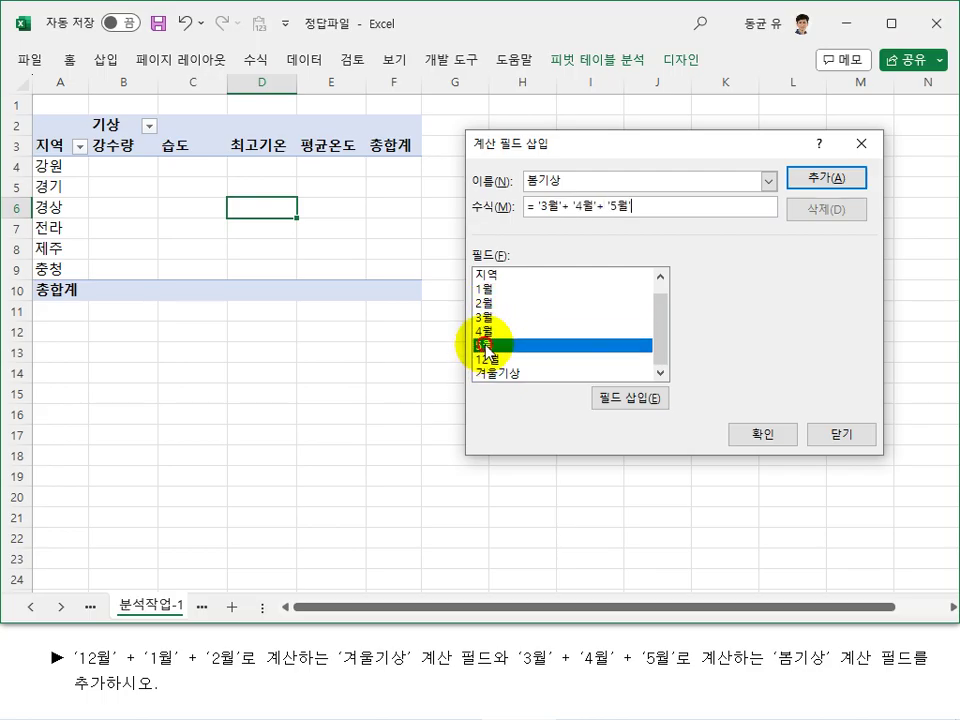
click(818, 180)
click(743, 432)
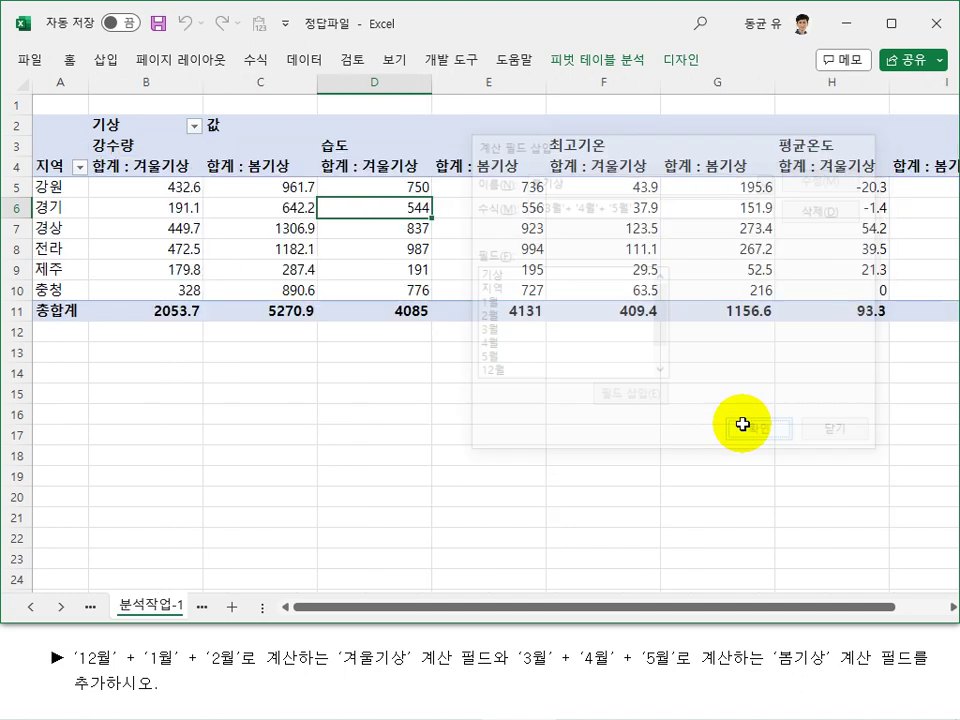
Move the Σ 값 field from the pivot table's columns to its rows, below 지역, and close the field list
click(373, 226)
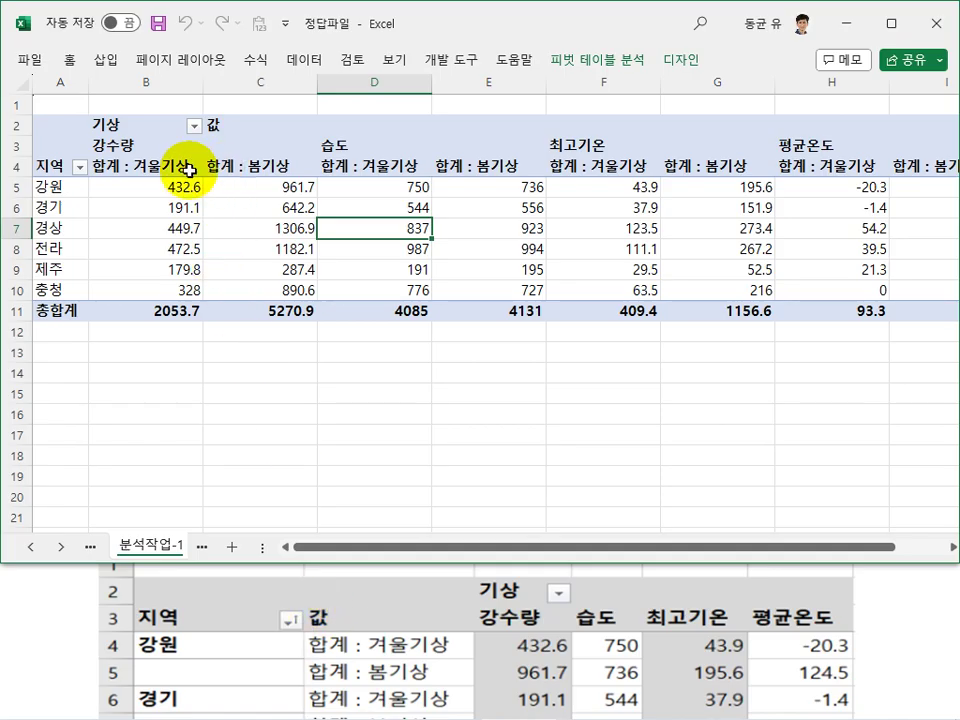
drag(150, 165, 375, 172)
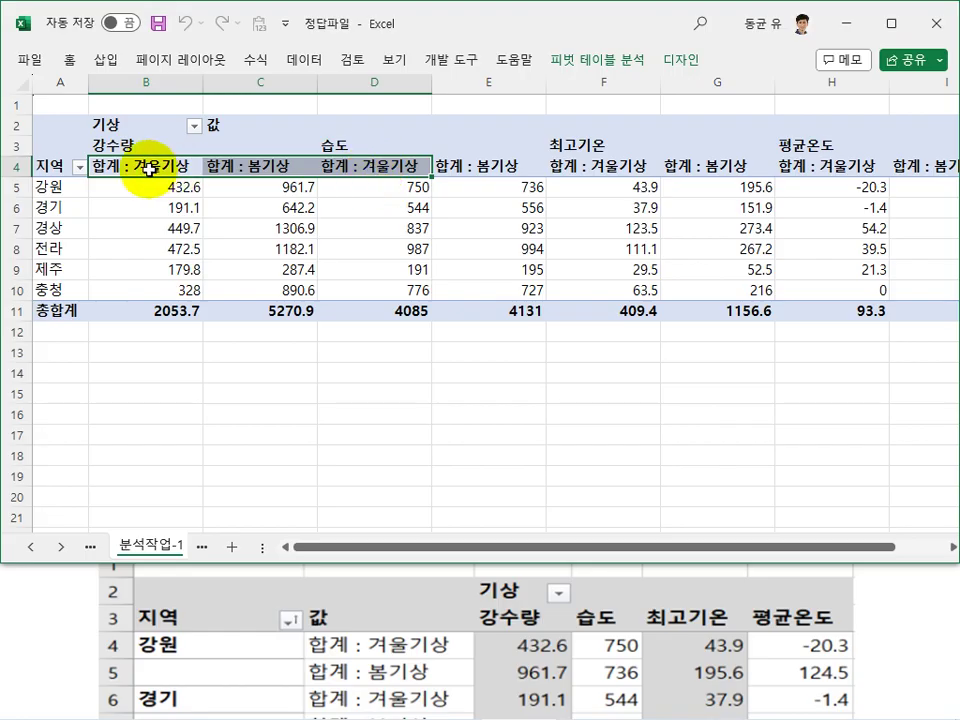
click(147, 215)
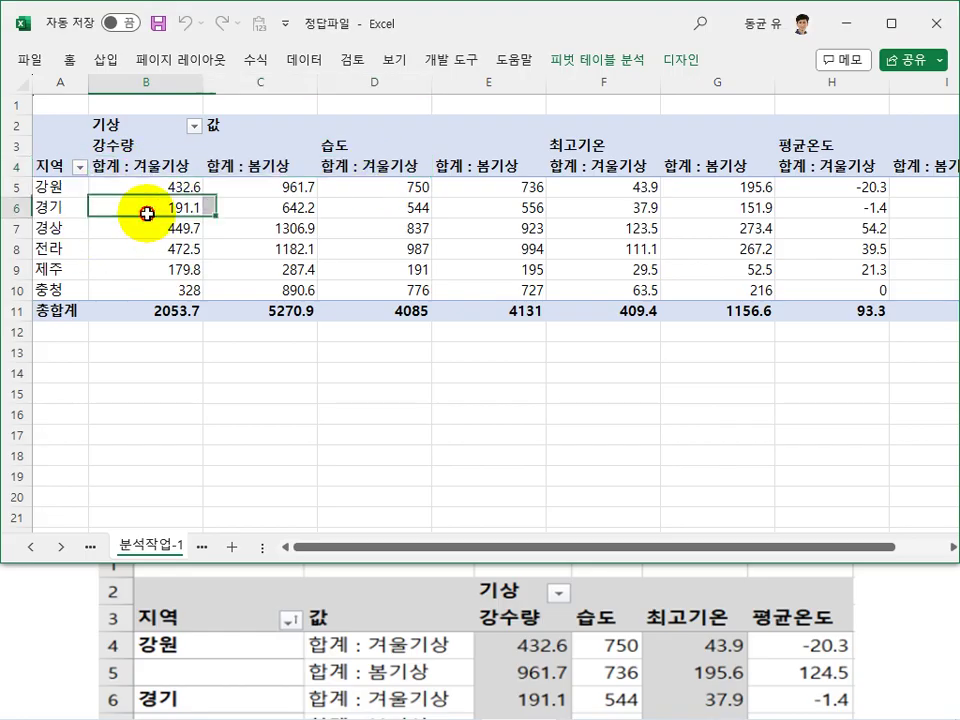
right_click(172, 206)
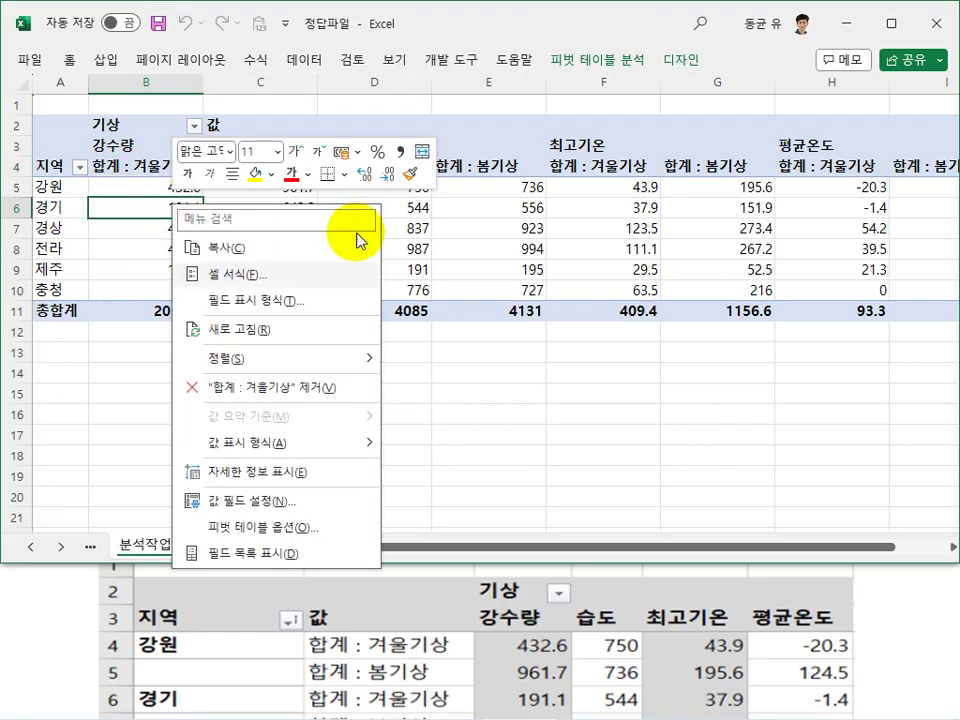
click(313, 552)
drag(793, 403, 671, 470)
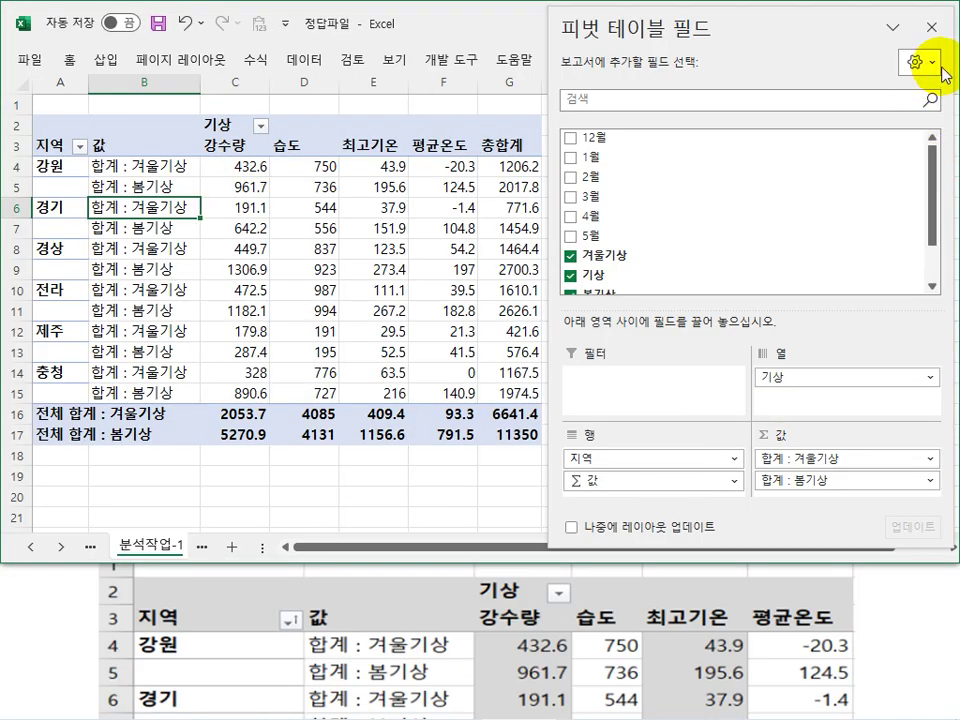
click(931, 27)
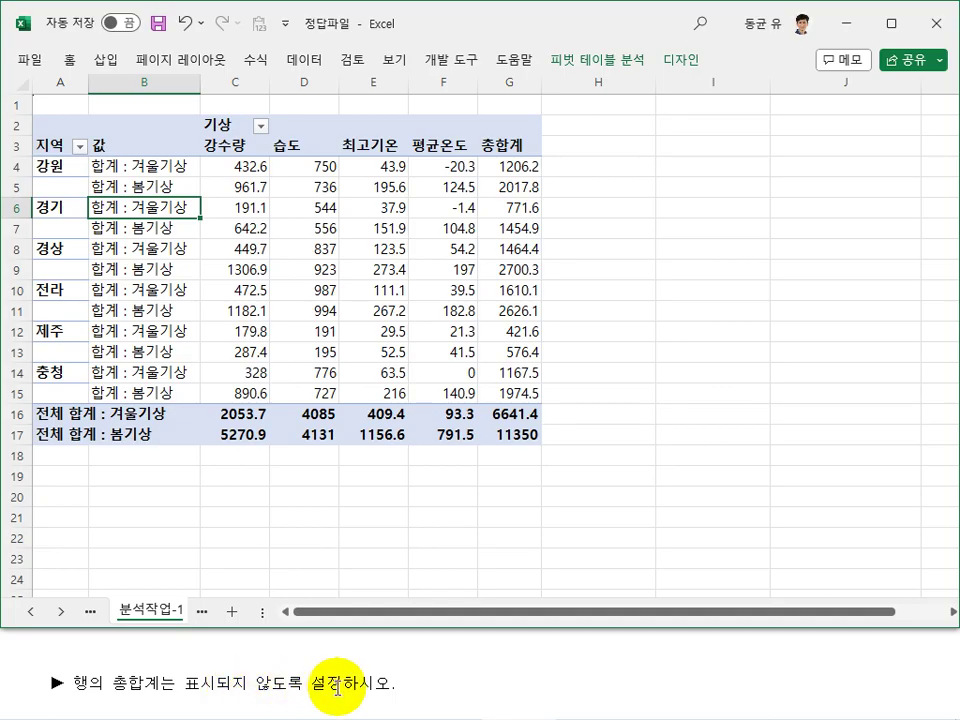
Turn off the row grand totals in the pivot table options, keeping the column grand totals
right_click(365, 290)
click(490, 613)
click(502, 153)
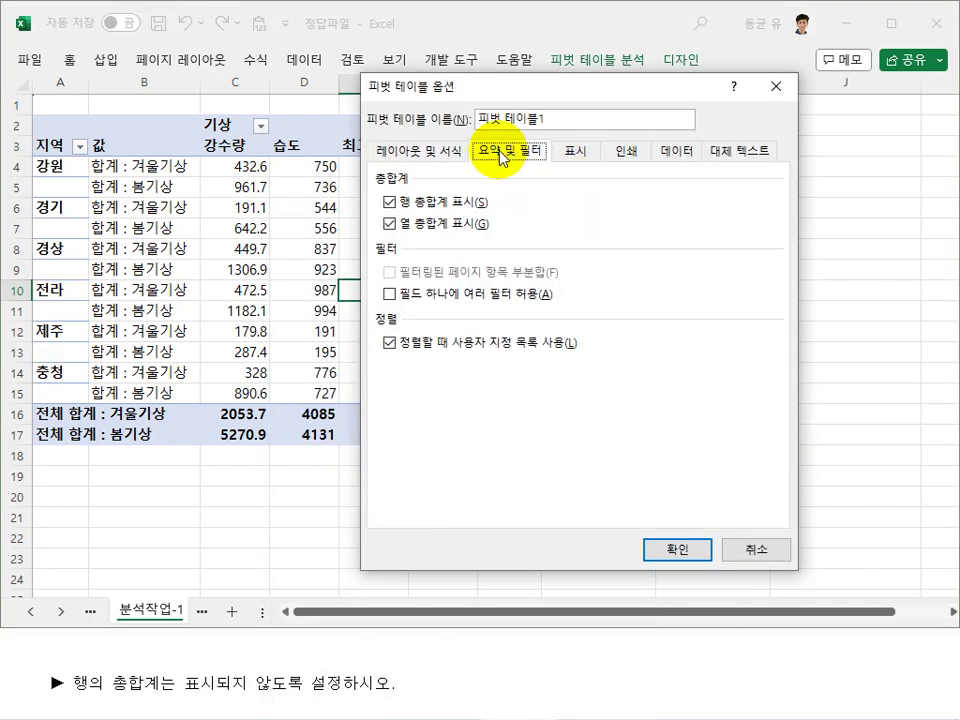
click(467, 204)
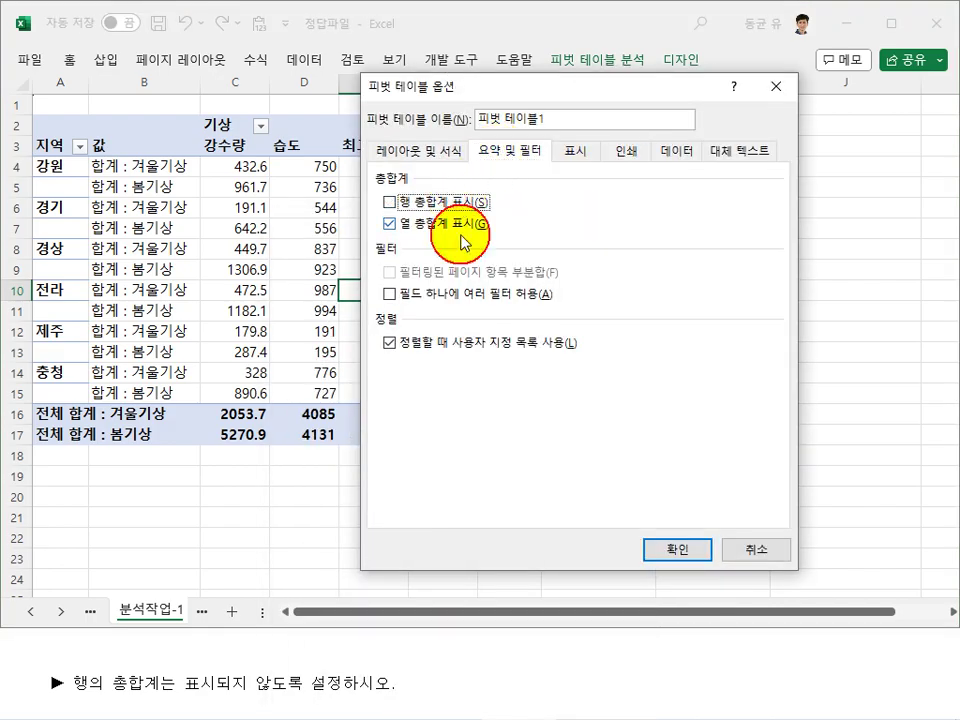
click(669, 549)
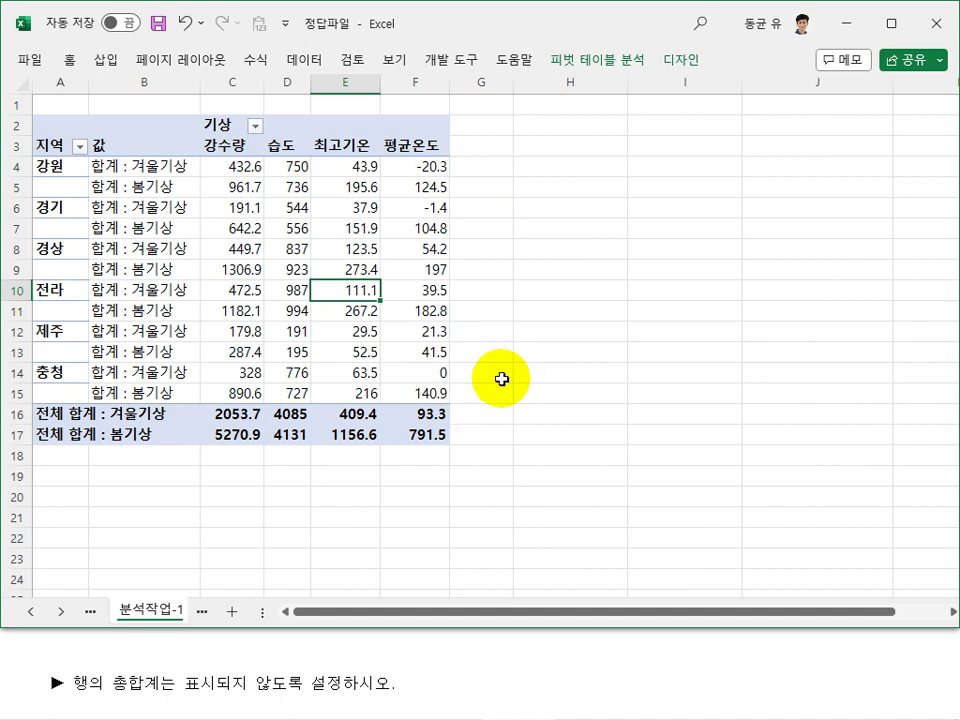
drag(231, 409, 429, 433)
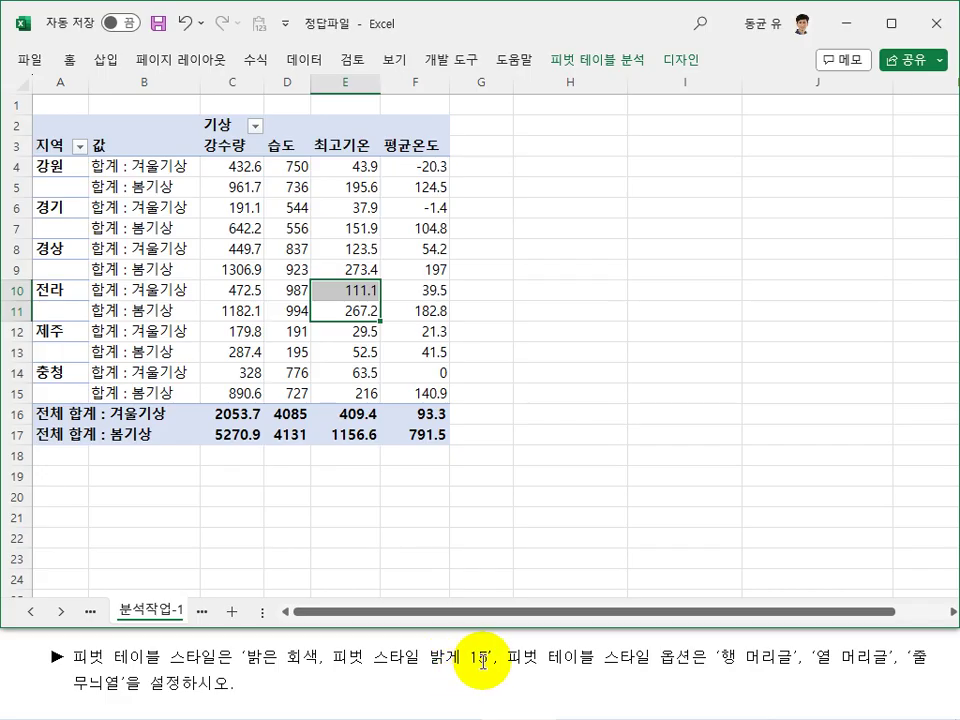
Apply the pivot table style 밝은 회색, 피벗 스타일 밝게 15 to the report
click(683, 62)
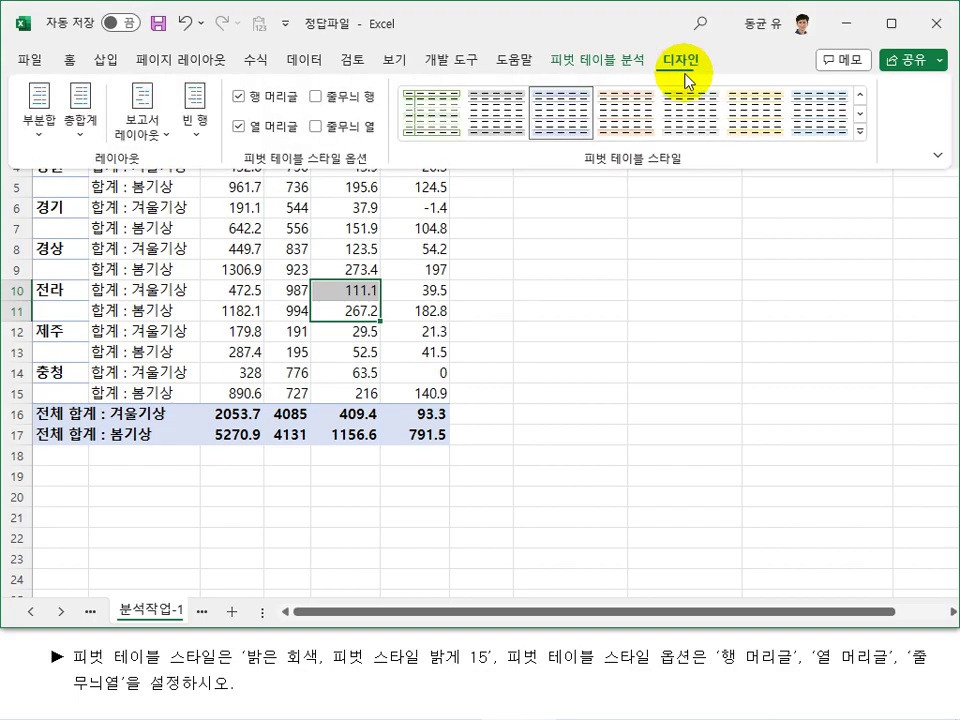
click(859, 131)
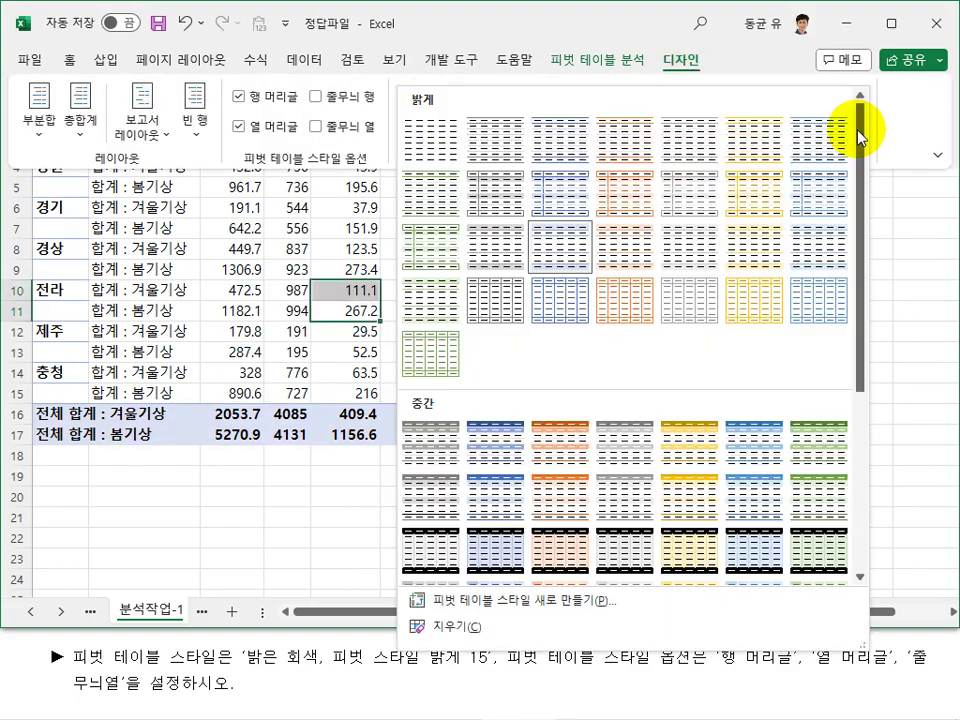
click(494, 254)
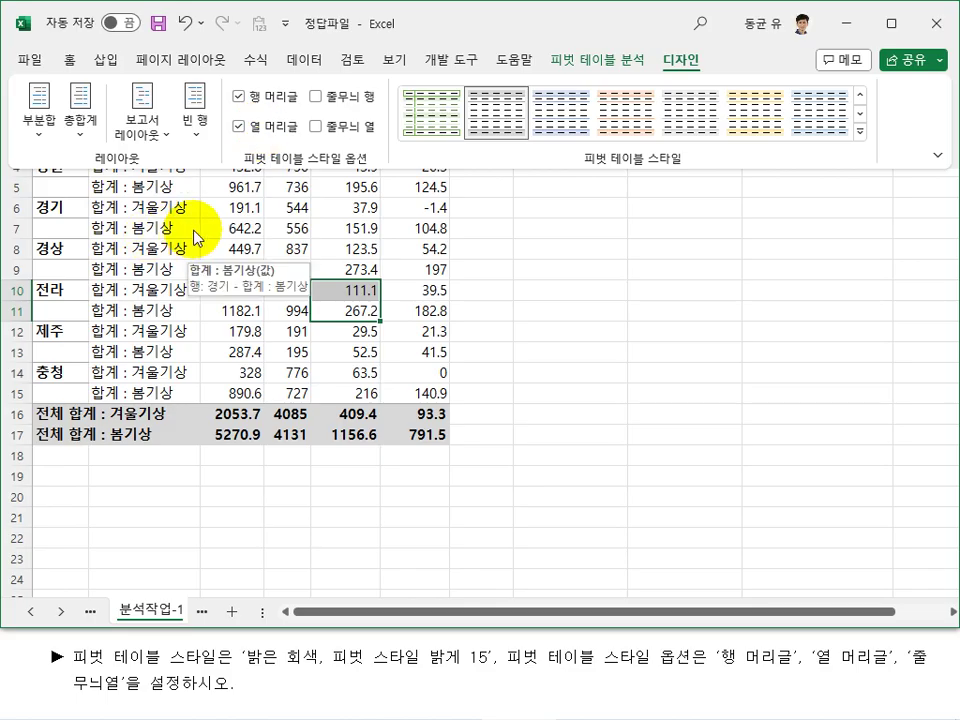
Turn on the banded columns option (줄무늬 열) for the pivot table style and deselect the report
click(317, 127)
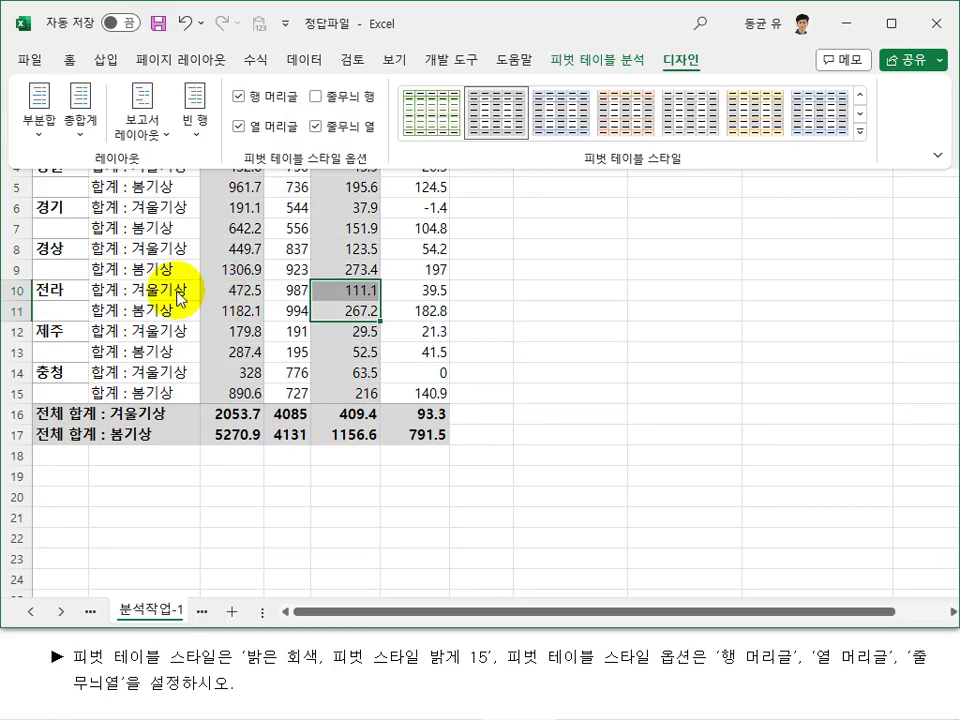
click(300, 289)
click(536, 272)
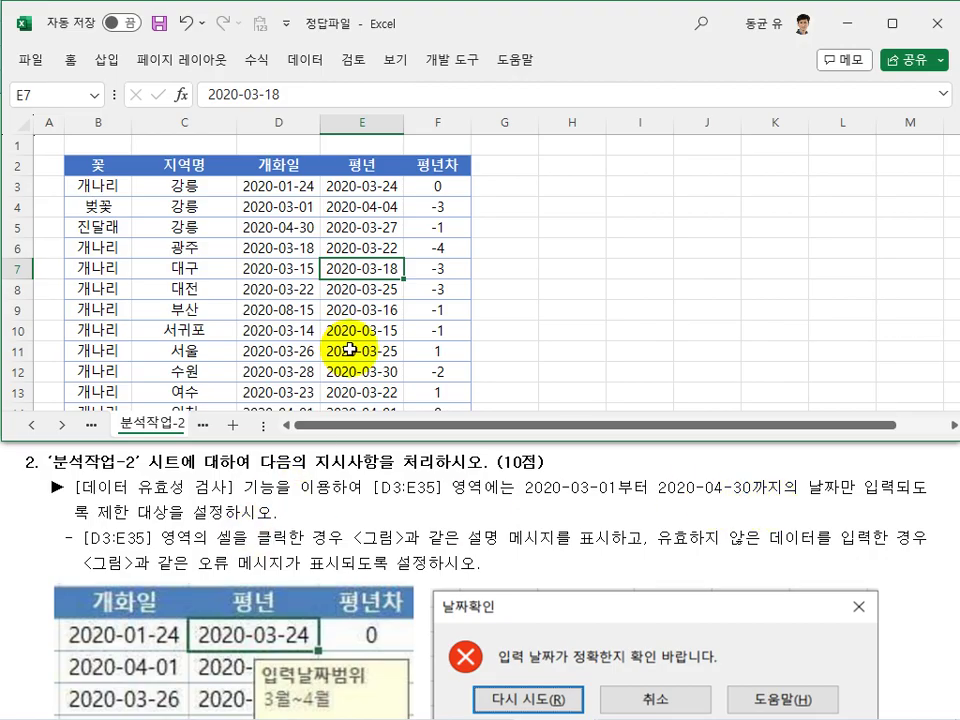
Restrict D3:E35 on 분석작업-2 with data validation to dates between 2020-03-01 and 2020-04-30
click(375, 310)
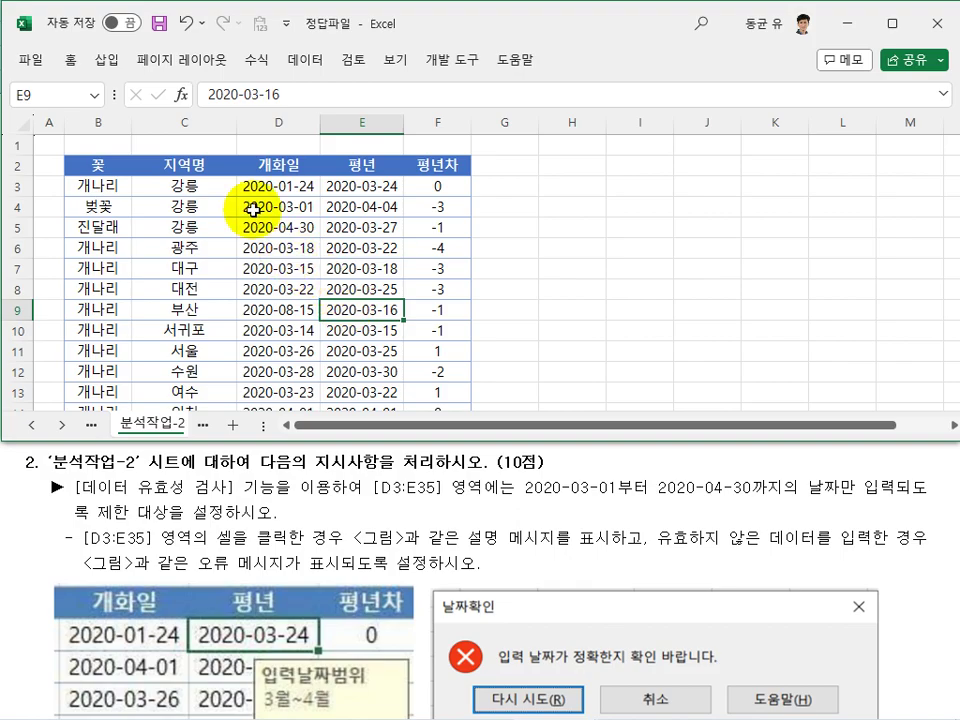
drag(253, 185, 343, 381)
scroll(333, 342, up, 10)
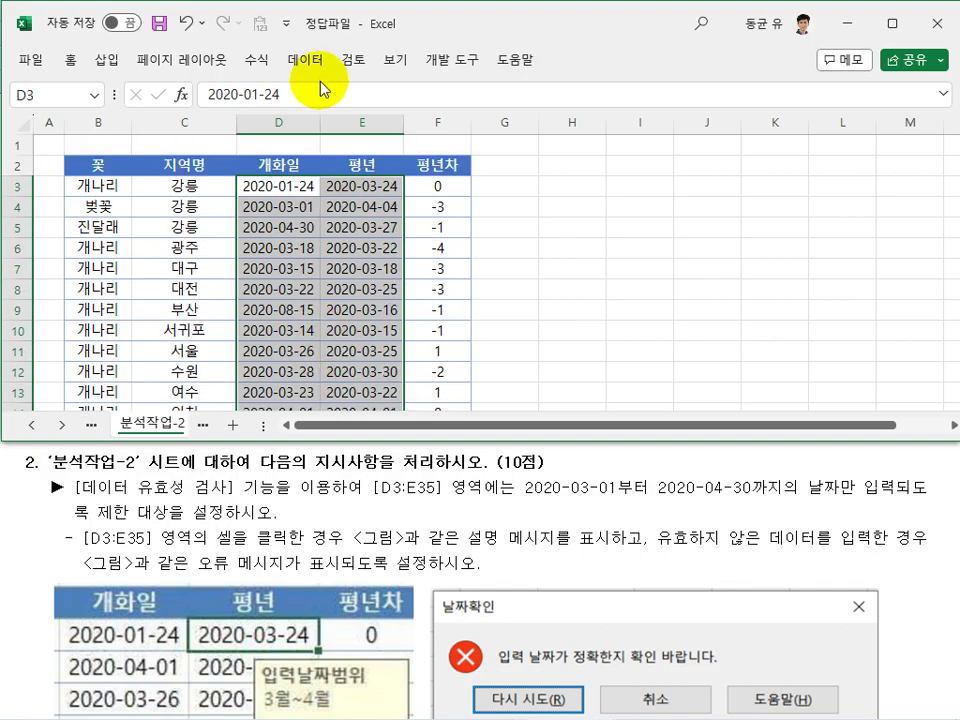
click(305, 59)
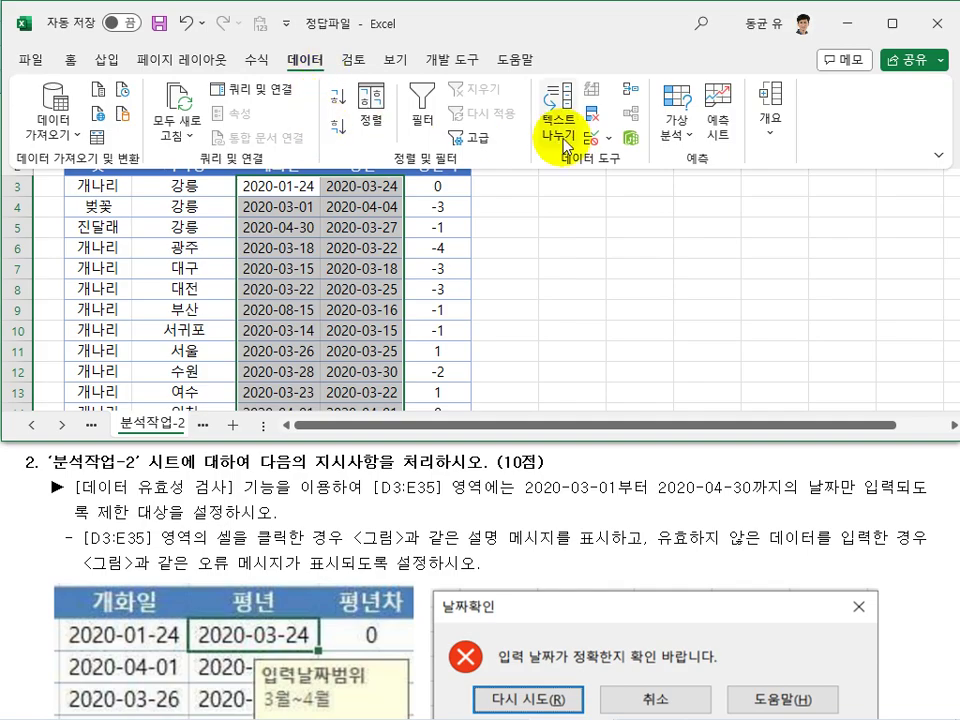
click(596, 138)
click(622, 172)
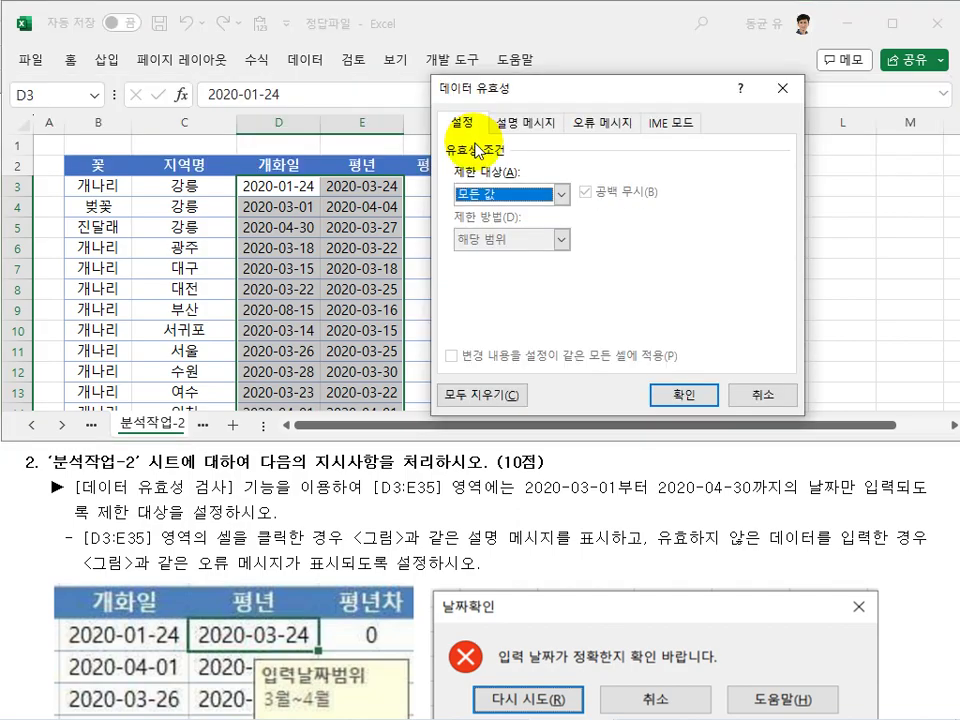
click(498, 199)
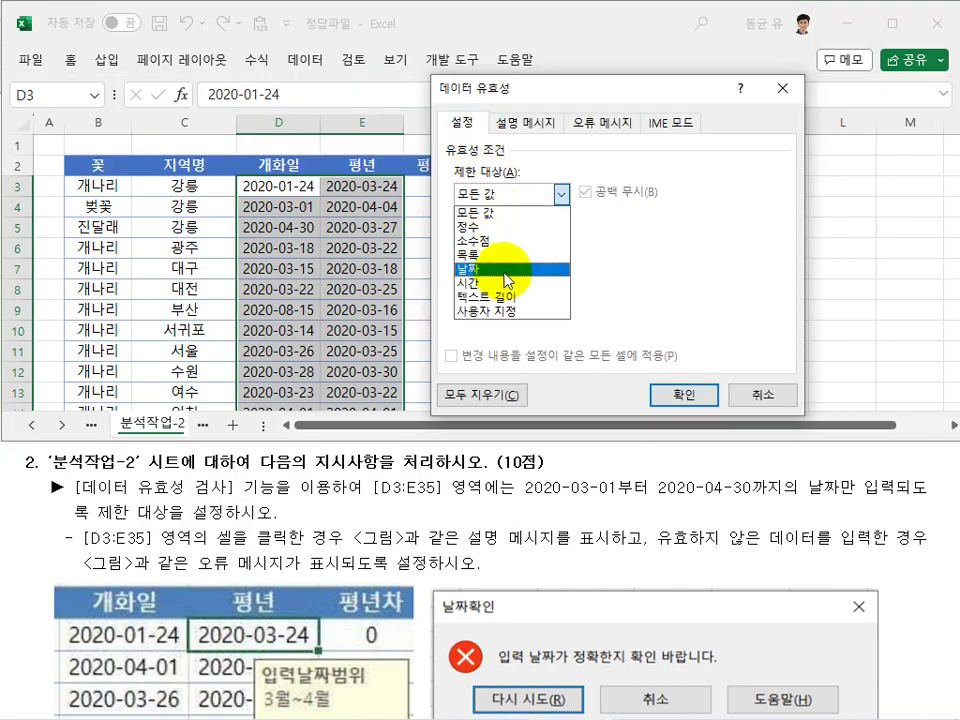
click(503, 270)
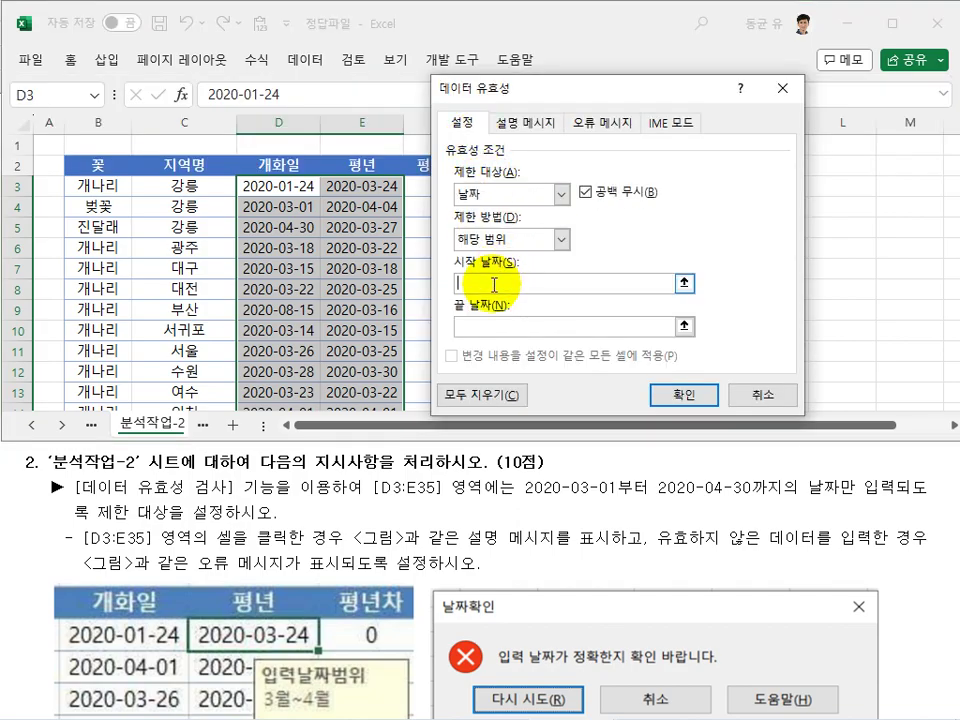
text(202)
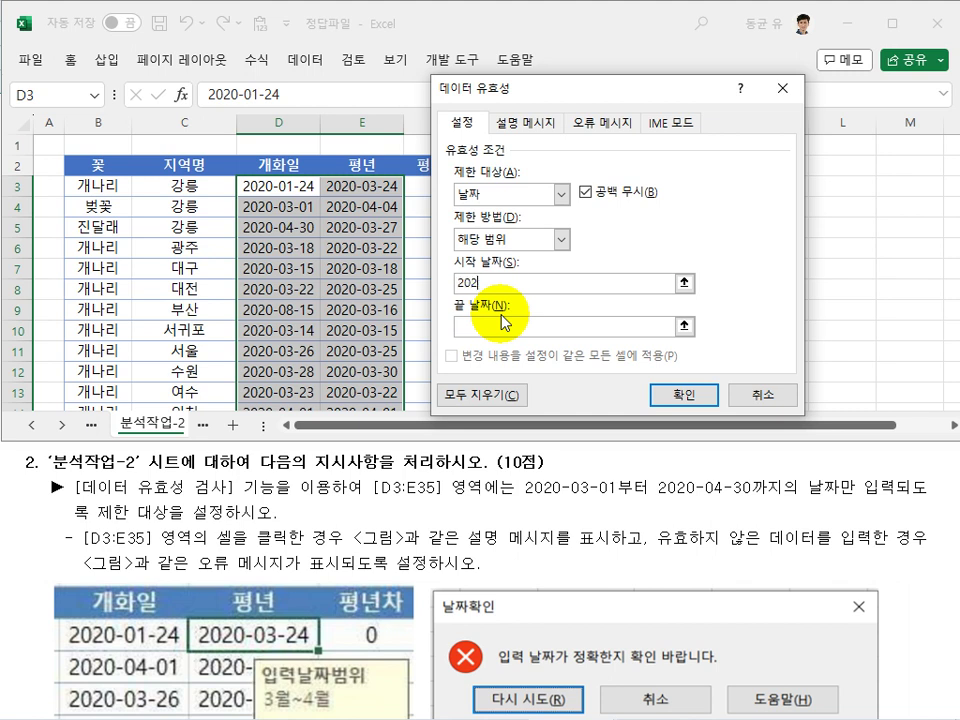
text(0-03-01)
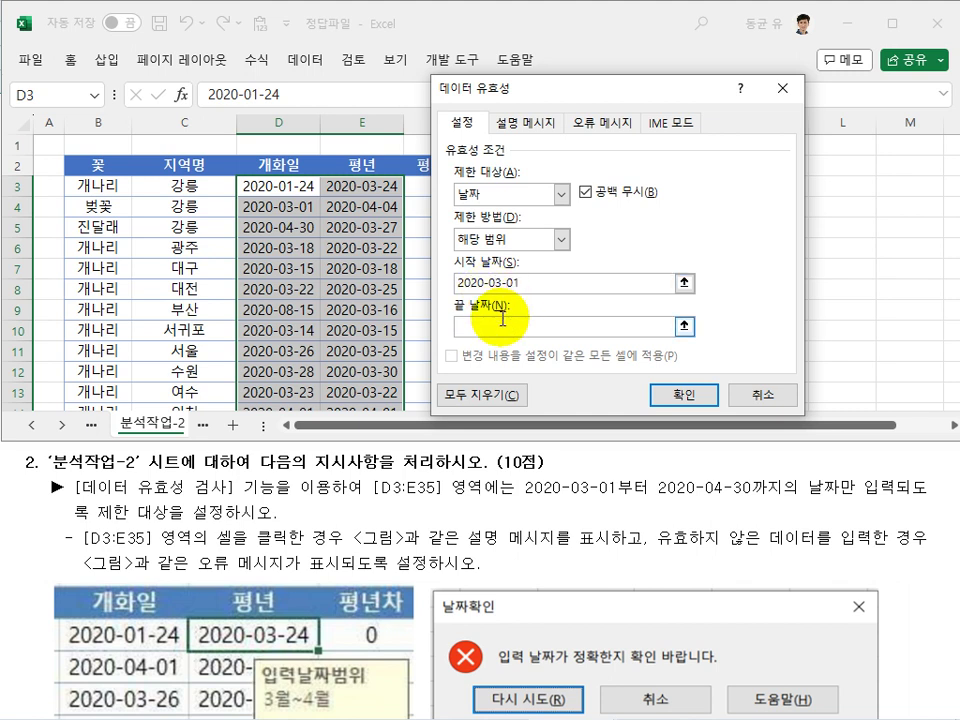
click(494, 327)
text(2020-04-30)
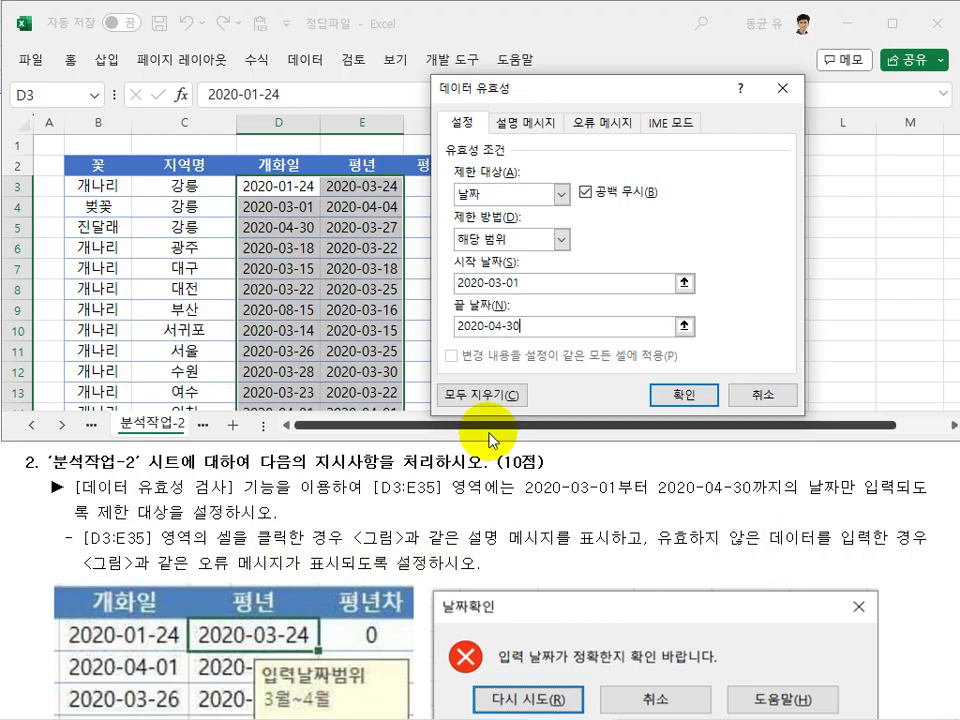
Give the validation an input message with the title 입력날짜범위 and the text 3월~4월
click(524, 123)
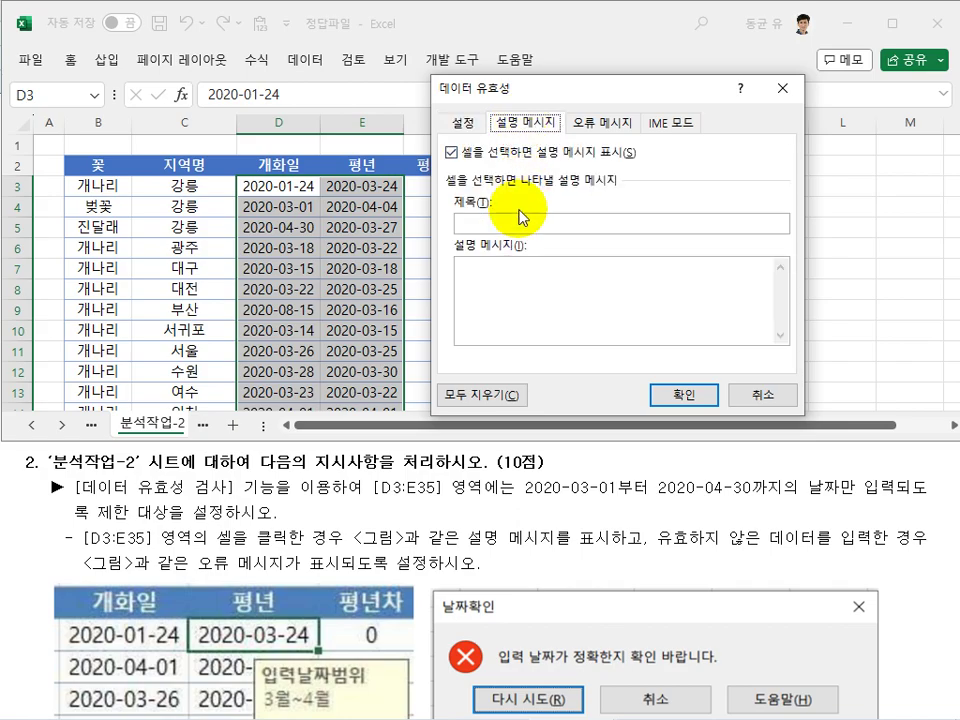
click(506, 221)
text(입력날짜범위)
key(Tab)
text(3월~4월)
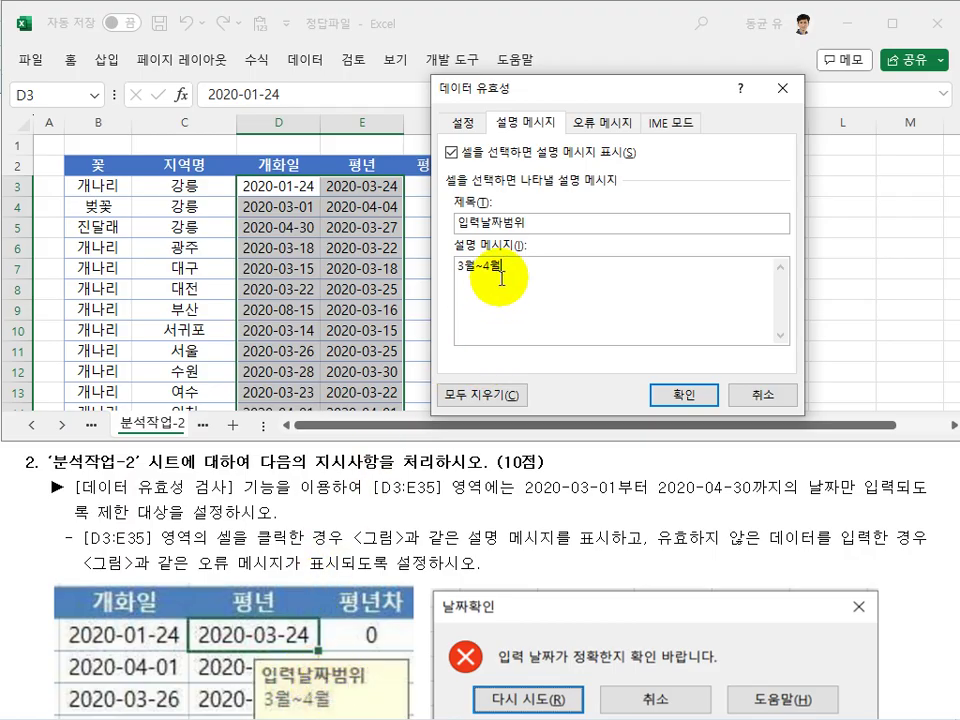
Set a 중지 style error alert titled 날짜확인 with the message 입력 날짜가 정확한지 확인 바랍니다. and confirm the validation
click(603, 125)
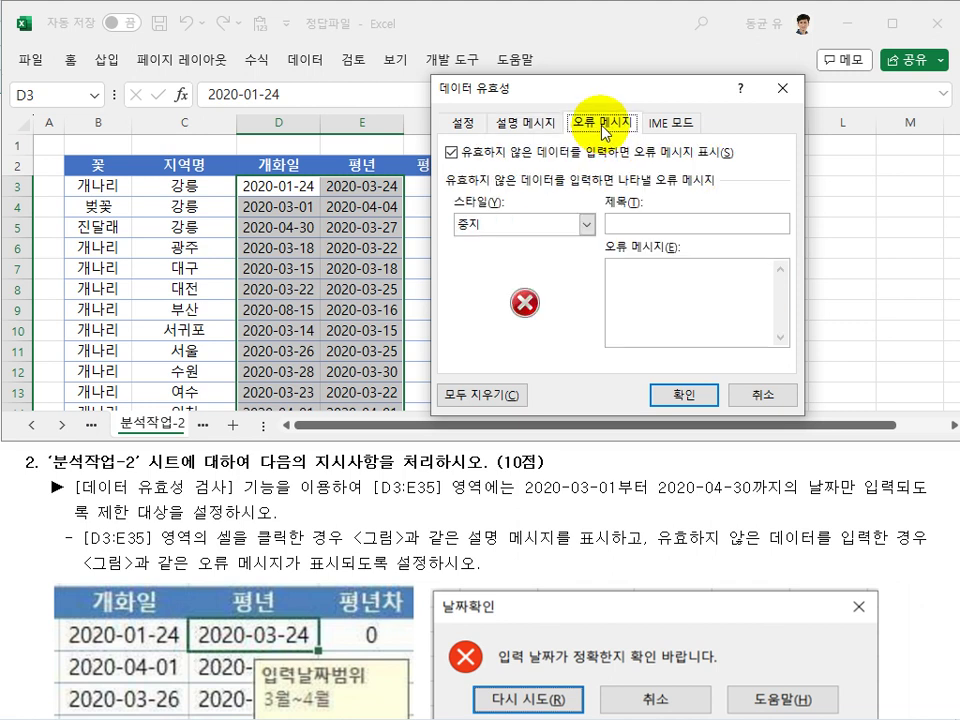
click(556, 226)
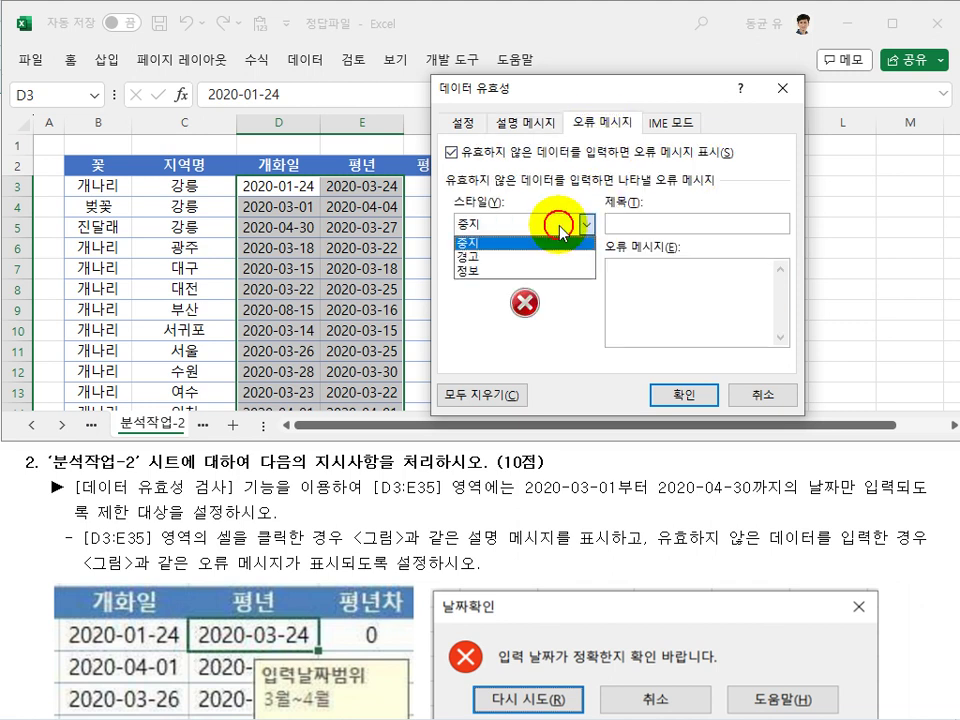
click(500, 242)
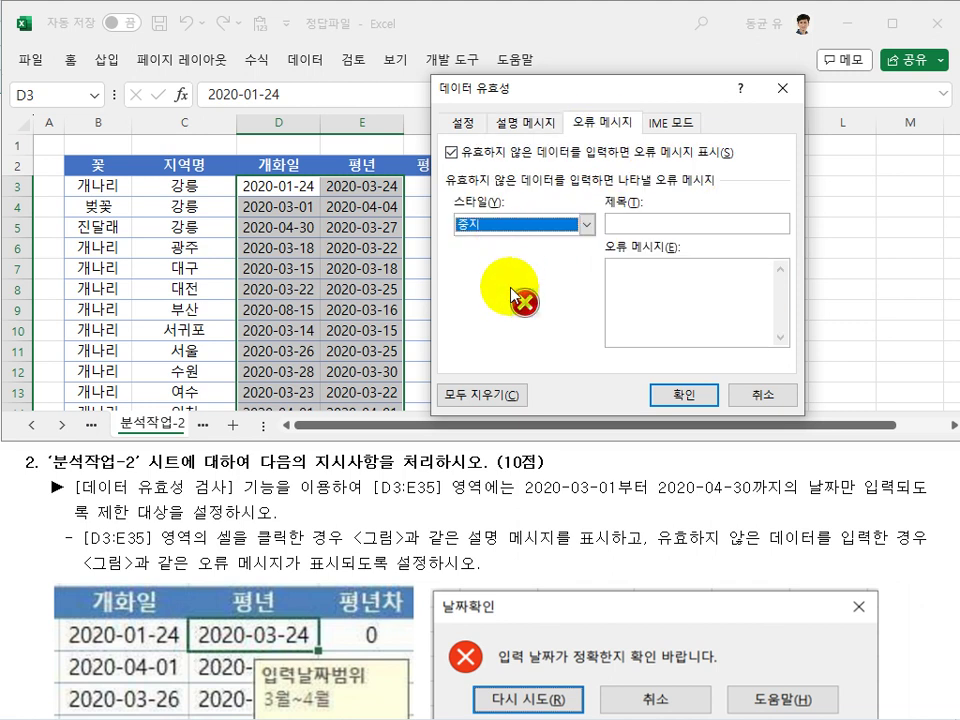
click(620, 226)
text(날짜확인)
key(Tab)
text(입력 날짜가 정확한지 확인 바랍니다.)
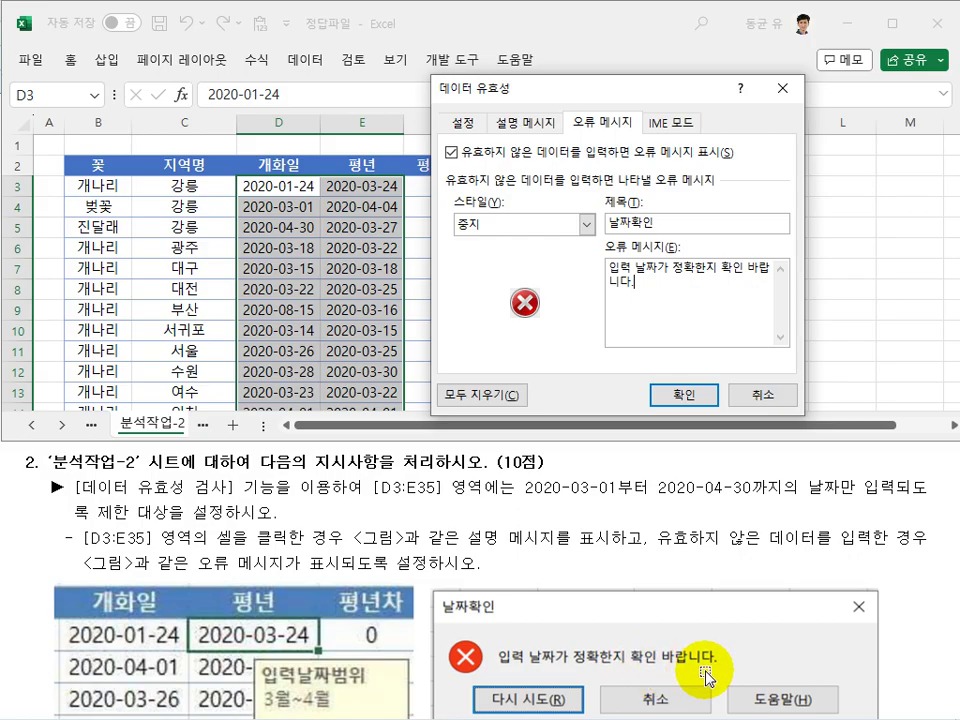
click(699, 392)
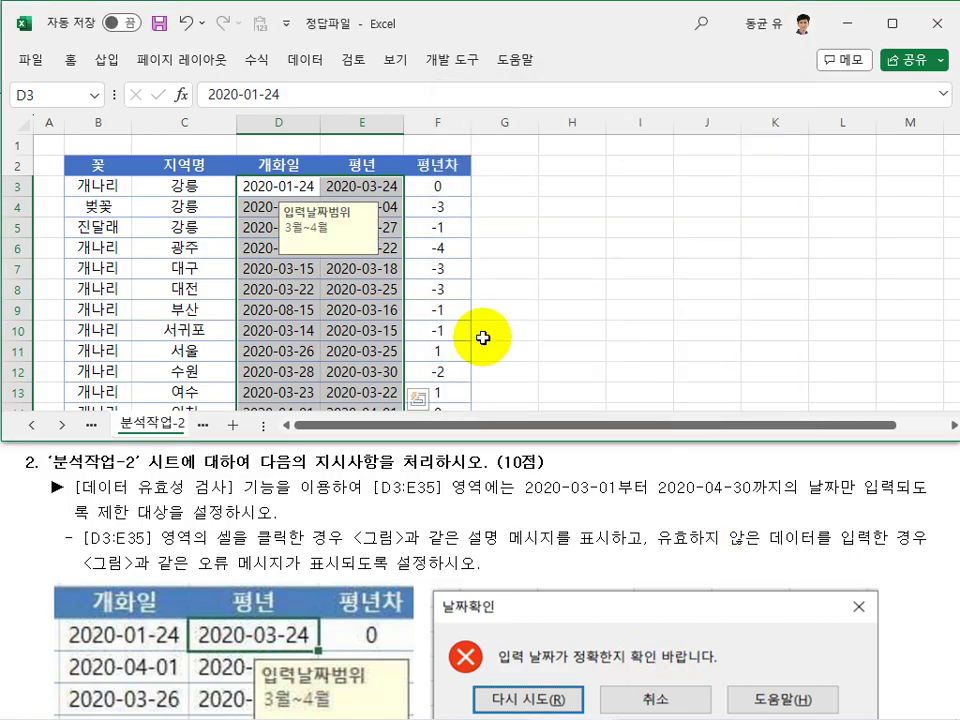
Test the date validation by trying to enter 1-1 in cell D3, and cancel the entry
click(572, 289)
click(302, 249)
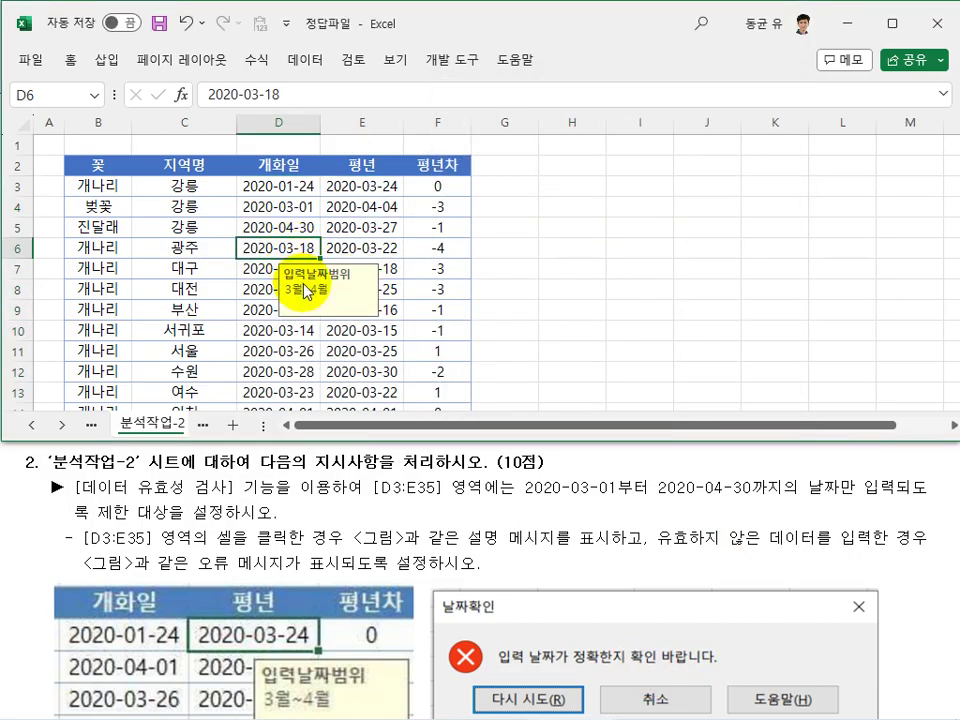
click(306, 187)
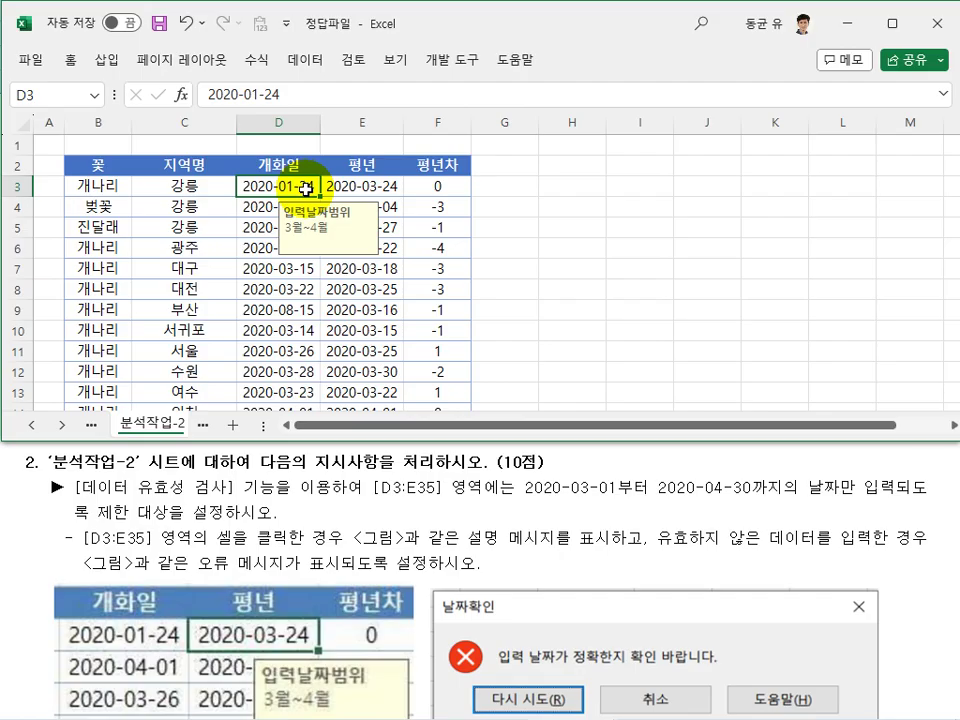
text(1-1)
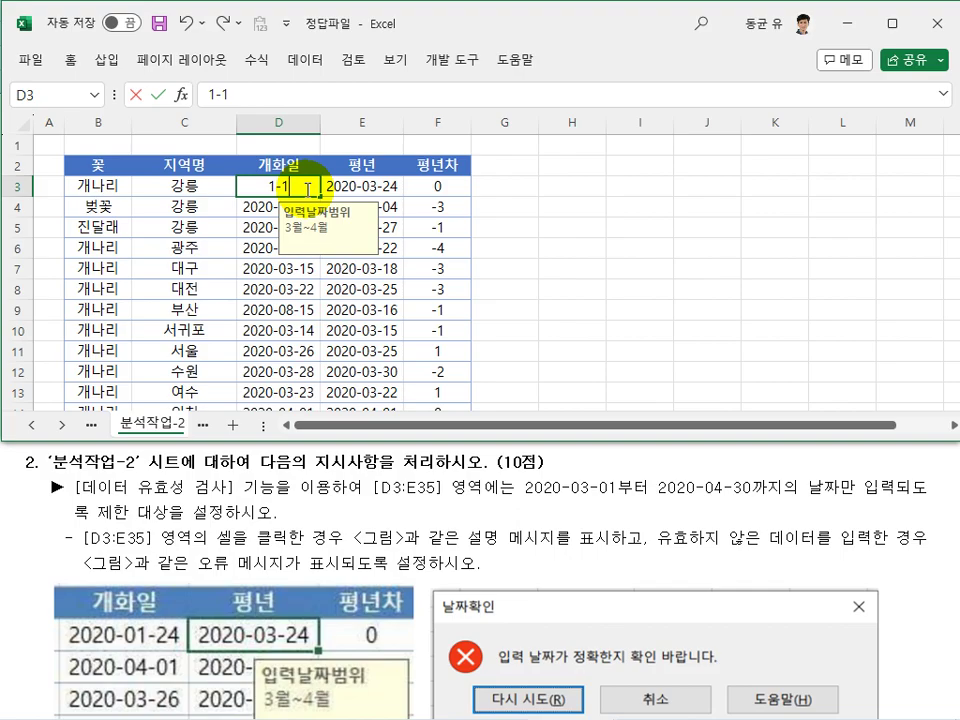
key(Return)
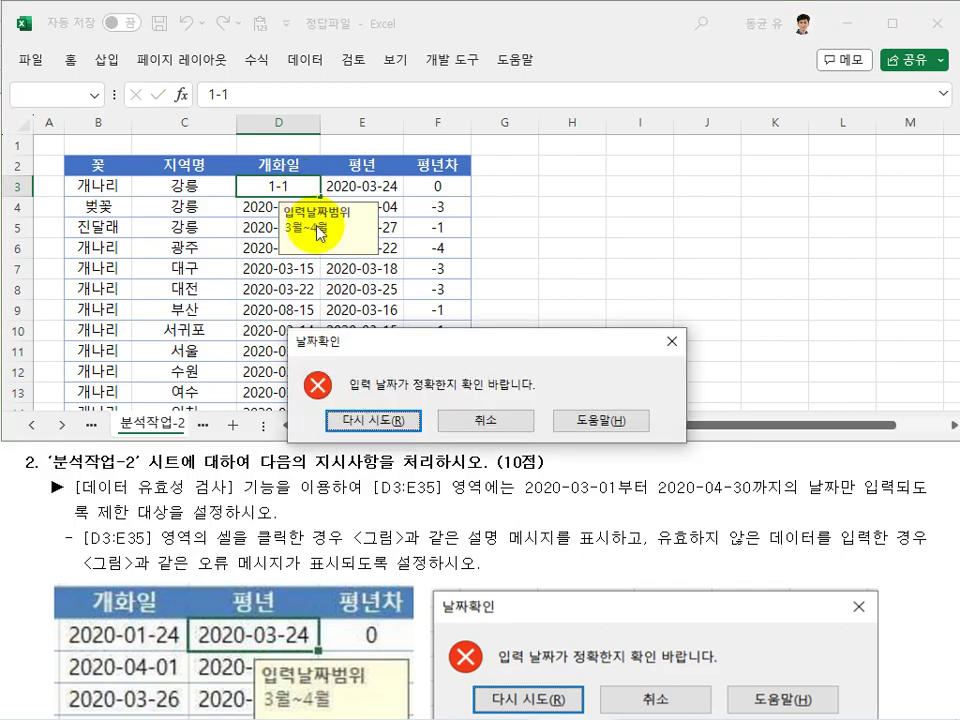
click(476, 428)
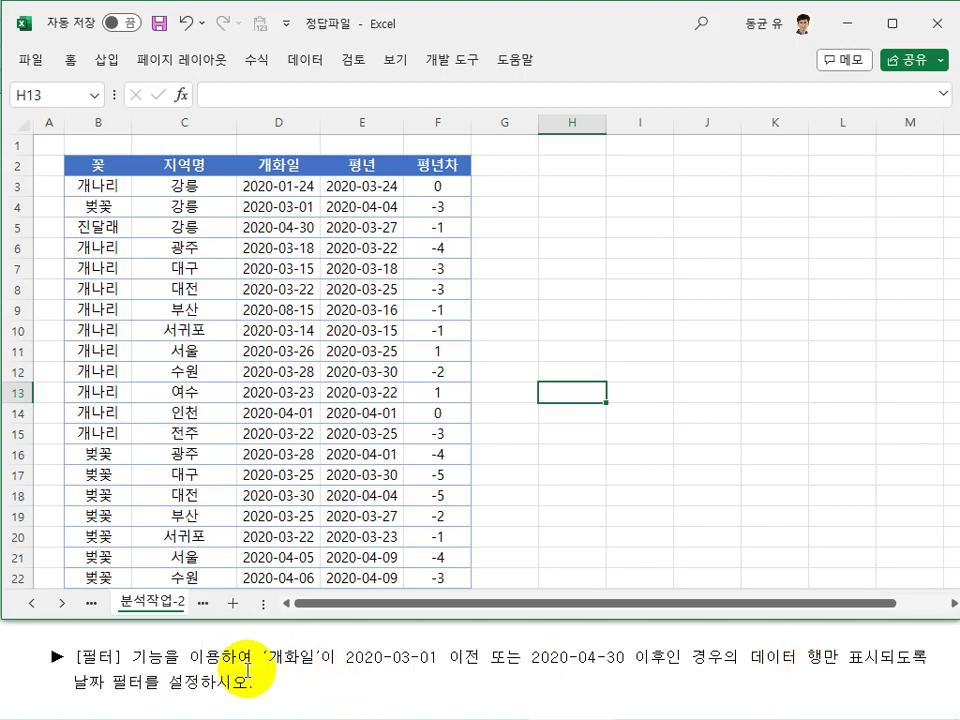
Add filter controls to the header row of the flowering table on 분석작업-2
click(253, 351)
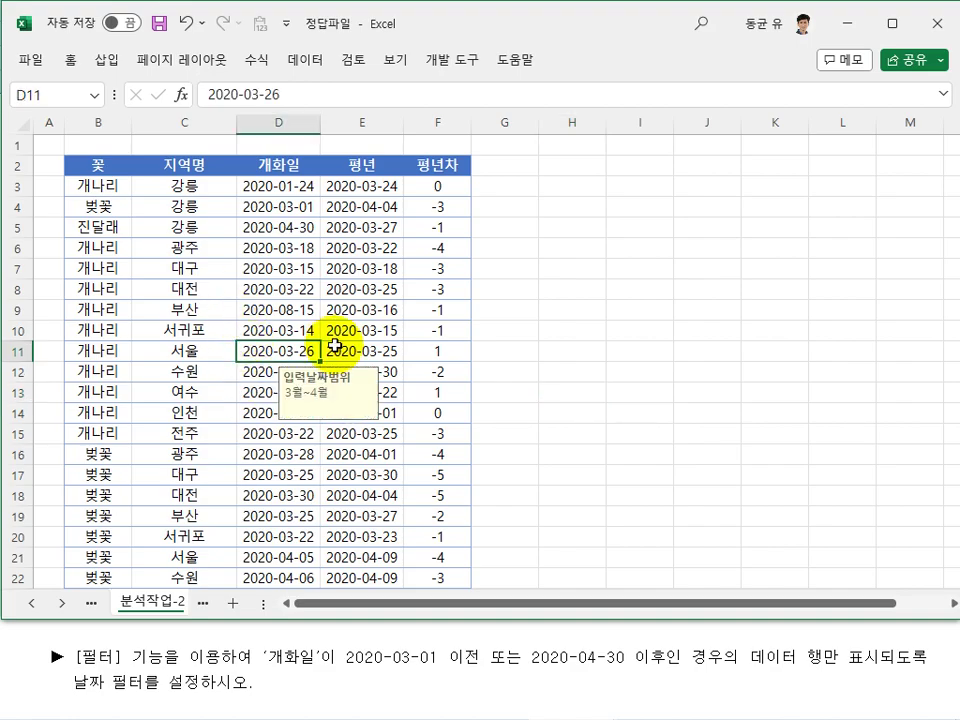
click(302, 295)
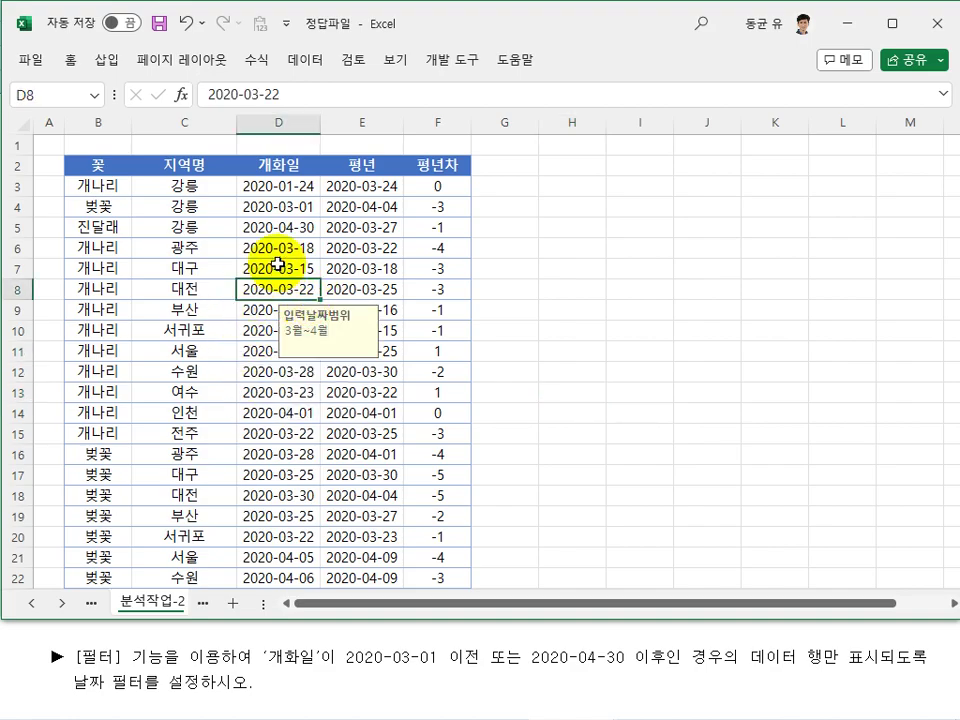
click(305, 59)
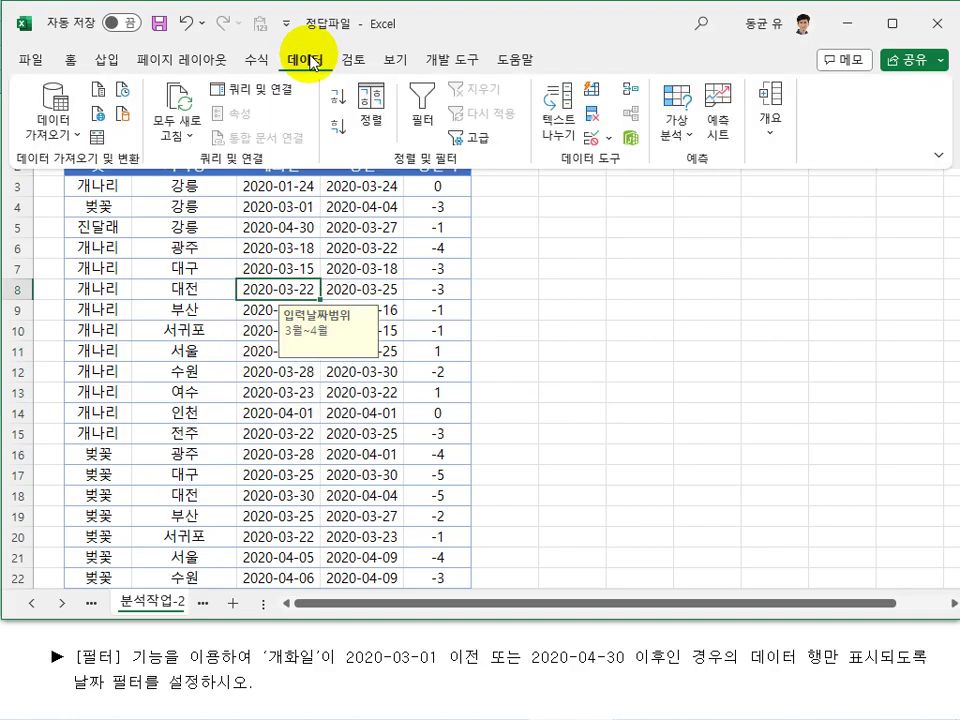
click(419, 116)
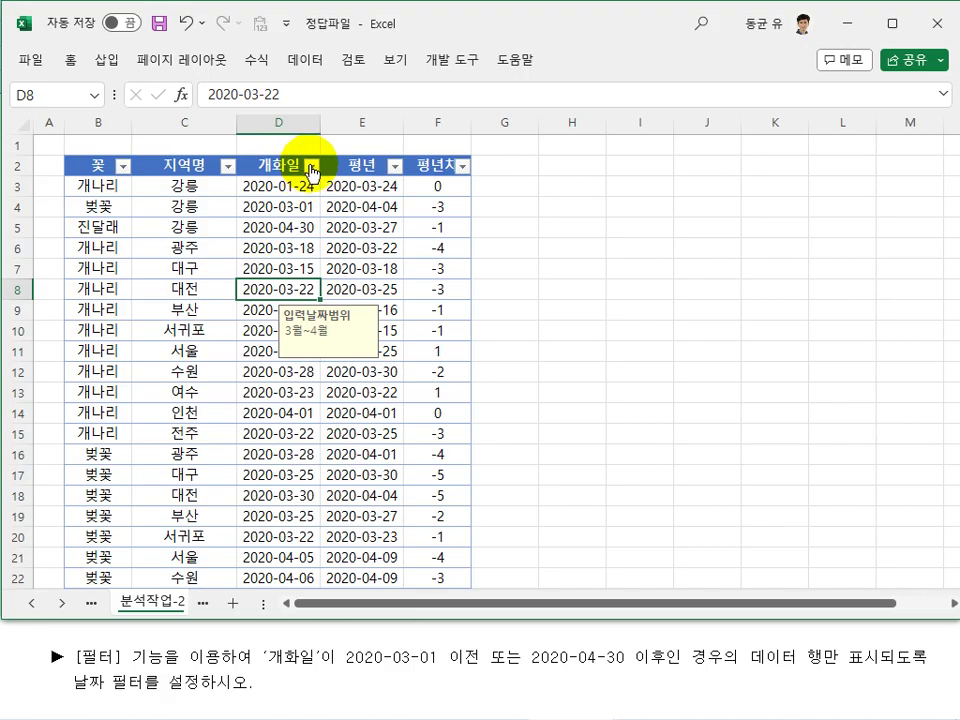
Start a custom date filter on 개화일 with the first condition 이전 2020-03-01
click(312, 166)
mouse_move(280, 355)
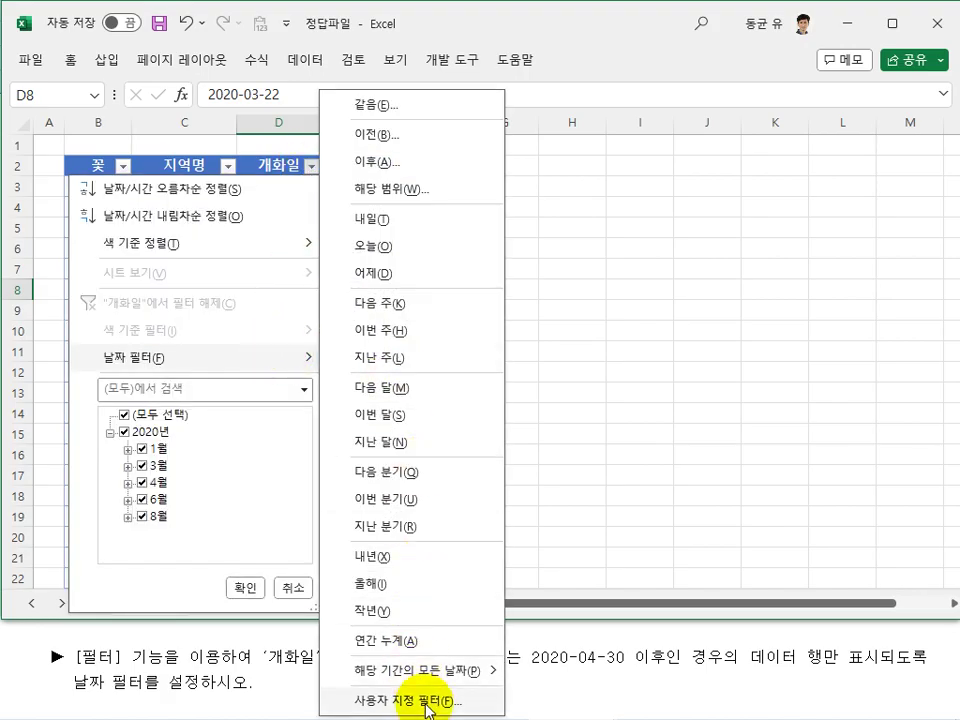
click(428, 701)
click(378, 359)
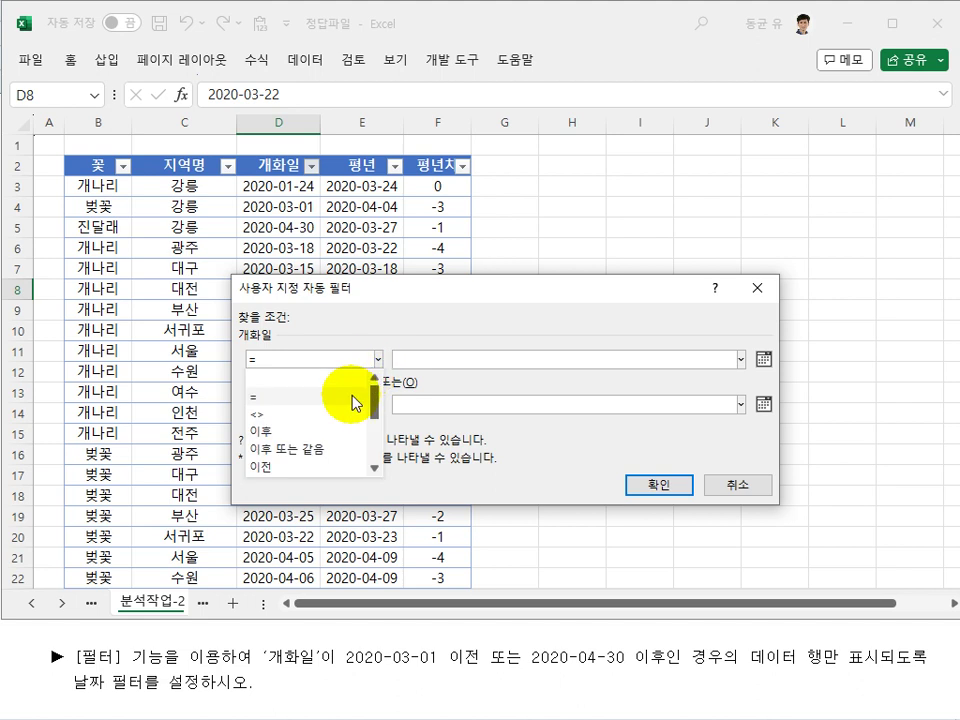
click(302, 466)
key(Tab)
text(2020-03-01)
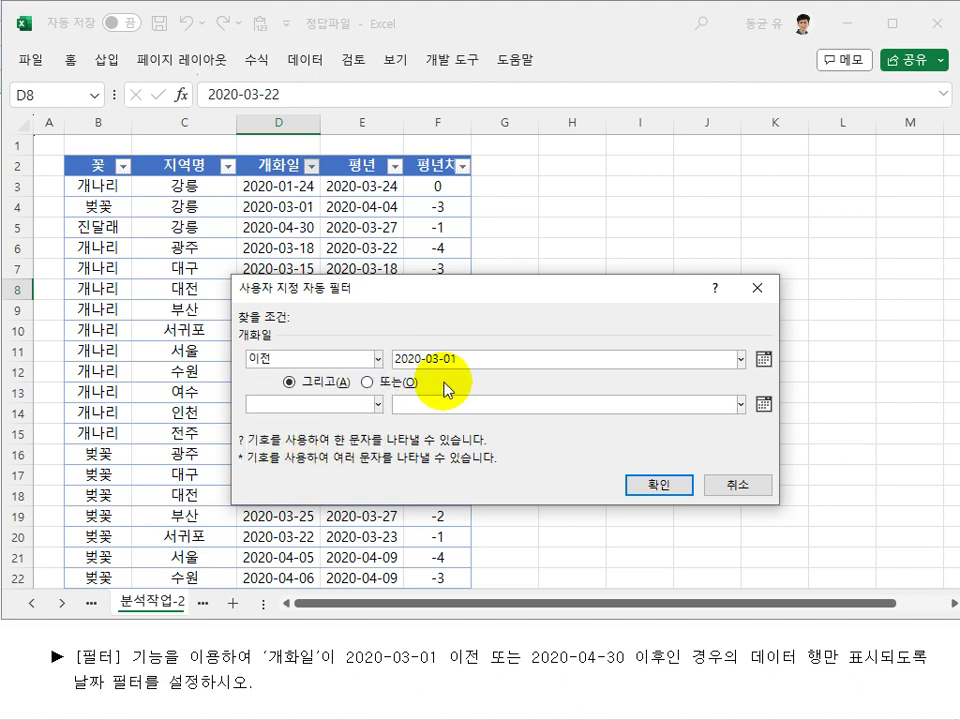
Add the alternative condition 이후 2020-04-30 joined with 또는, and apply the 개화일 filter
click(369, 383)
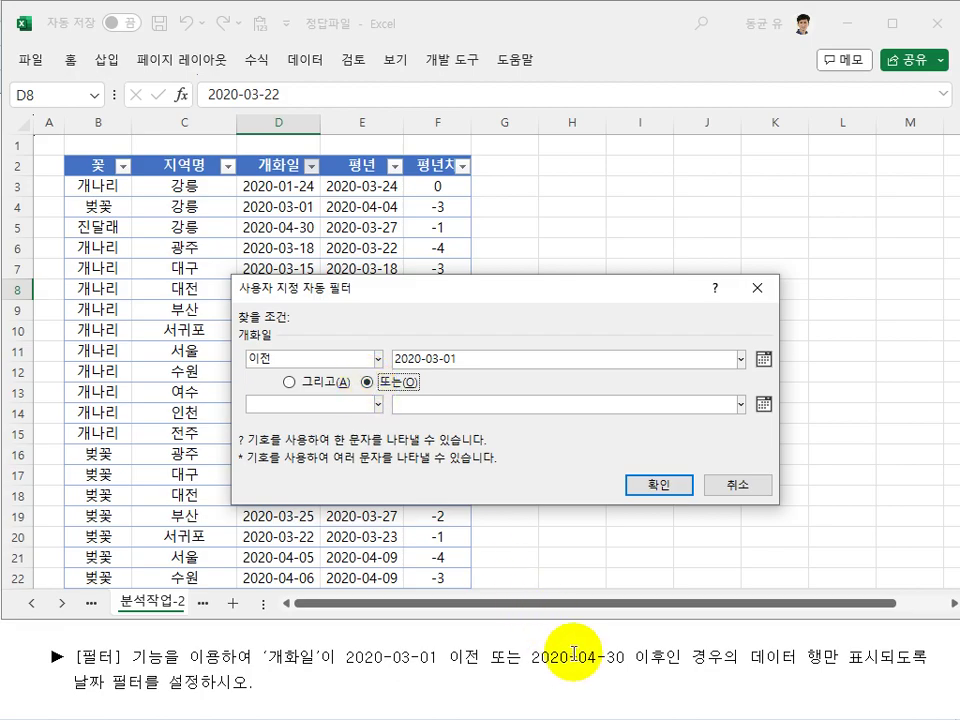
click(377, 404)
click(316, 478)
key(Tab)
text(2020-04-30)
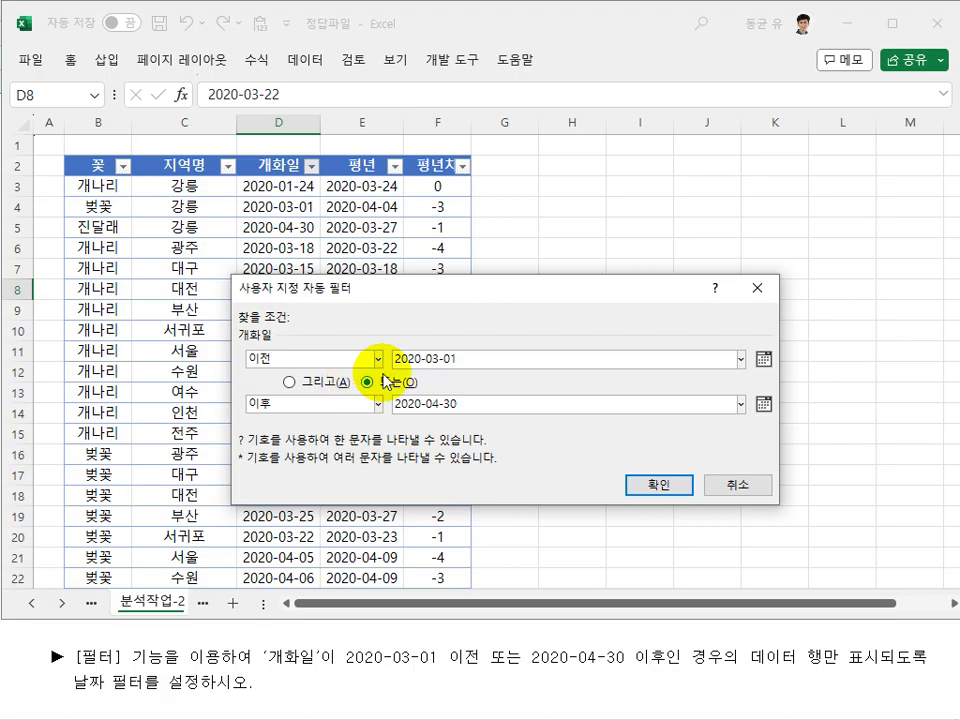
click(640, 490)
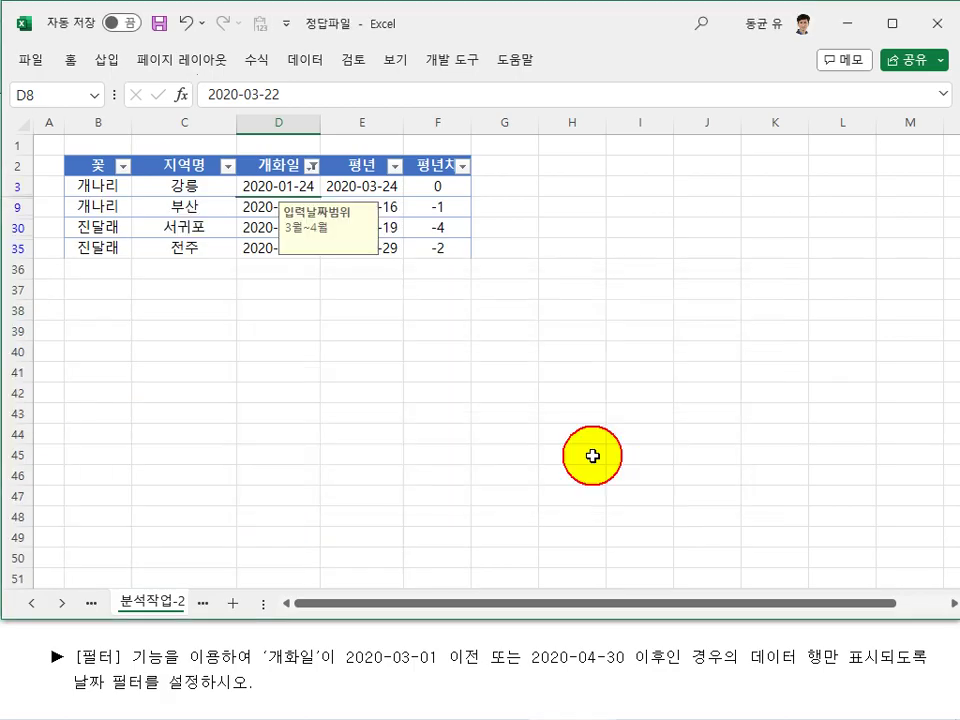
click(306, 312)
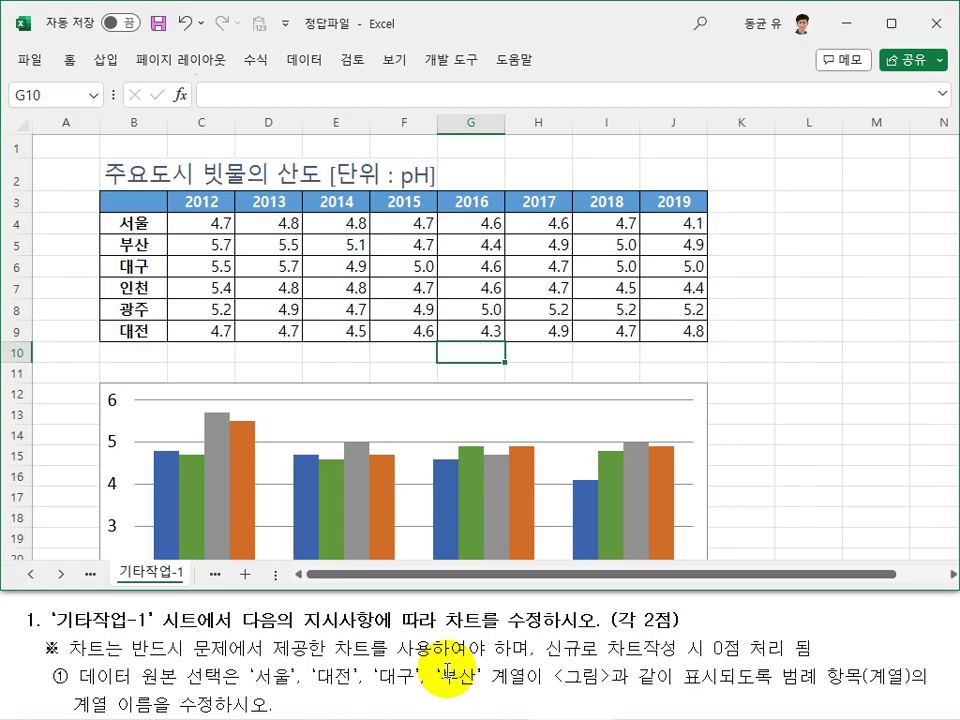
Open the data source selection for the column chart on 기타작업-1 and keep the city names in the table uncovered
click(738, 432)
scroll(743, 430, down, 3)
scroll(744, 430, down, 1)
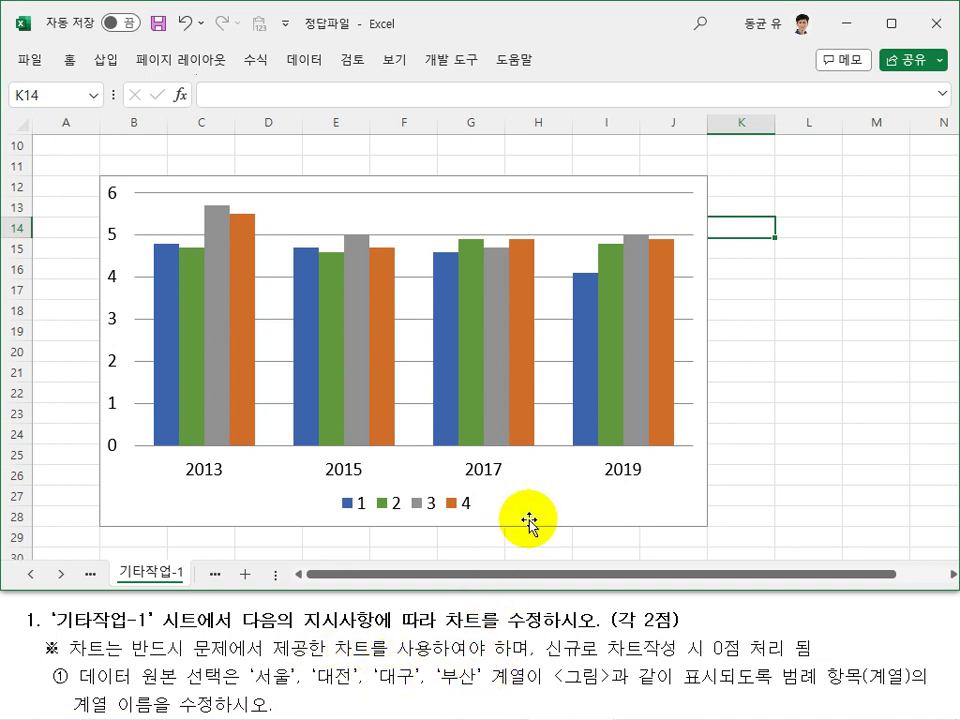
click(689, 503)
right_click(621, 502)
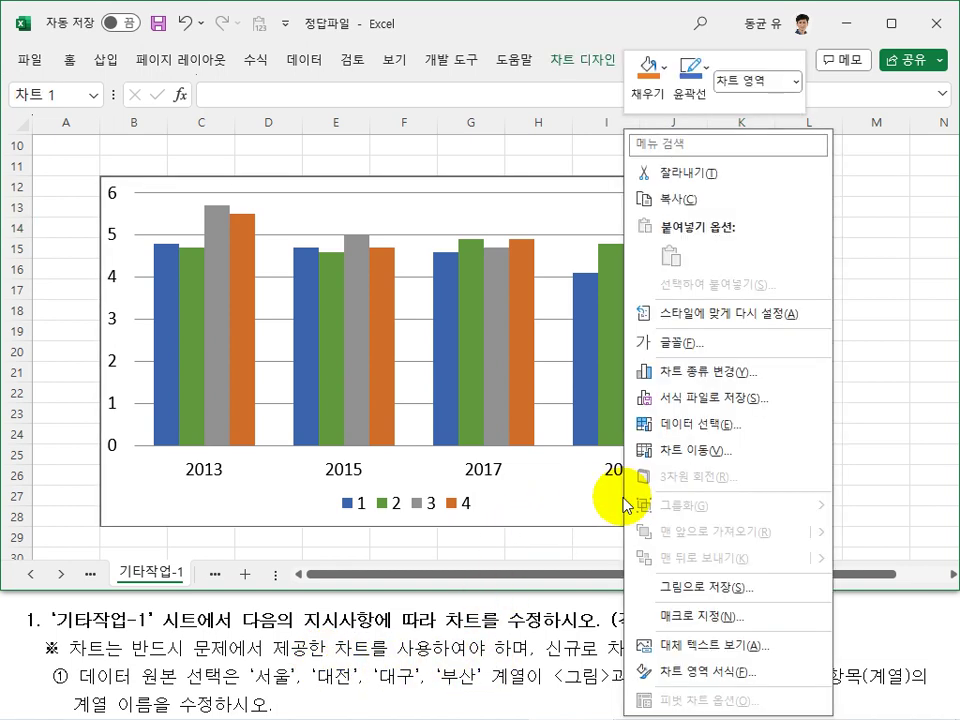
click(698, 425)
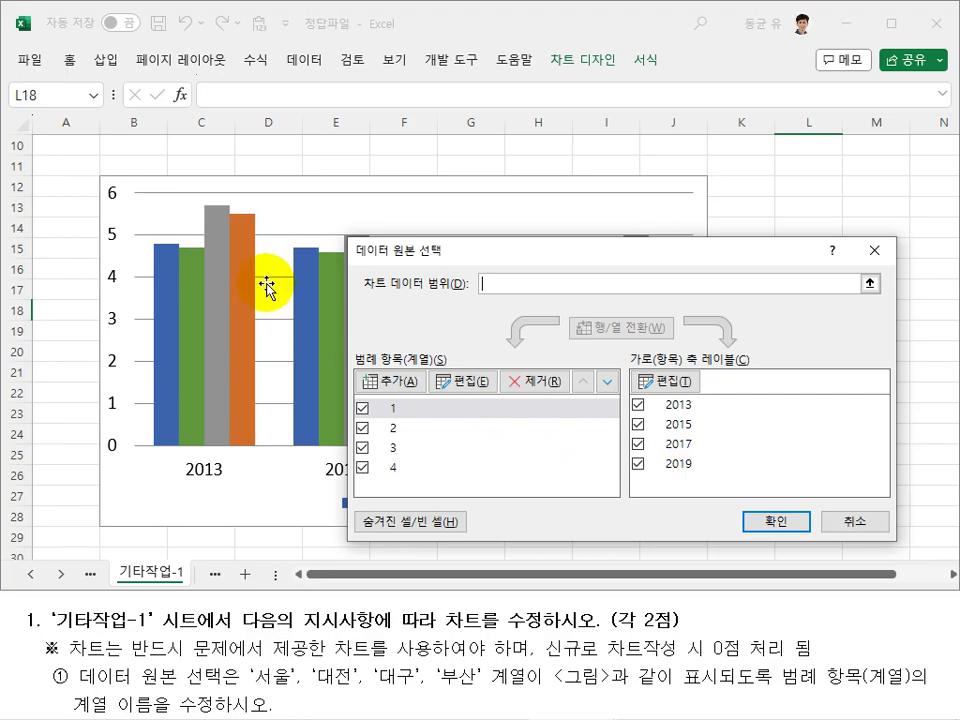
scroll(273, 306, up, 3)
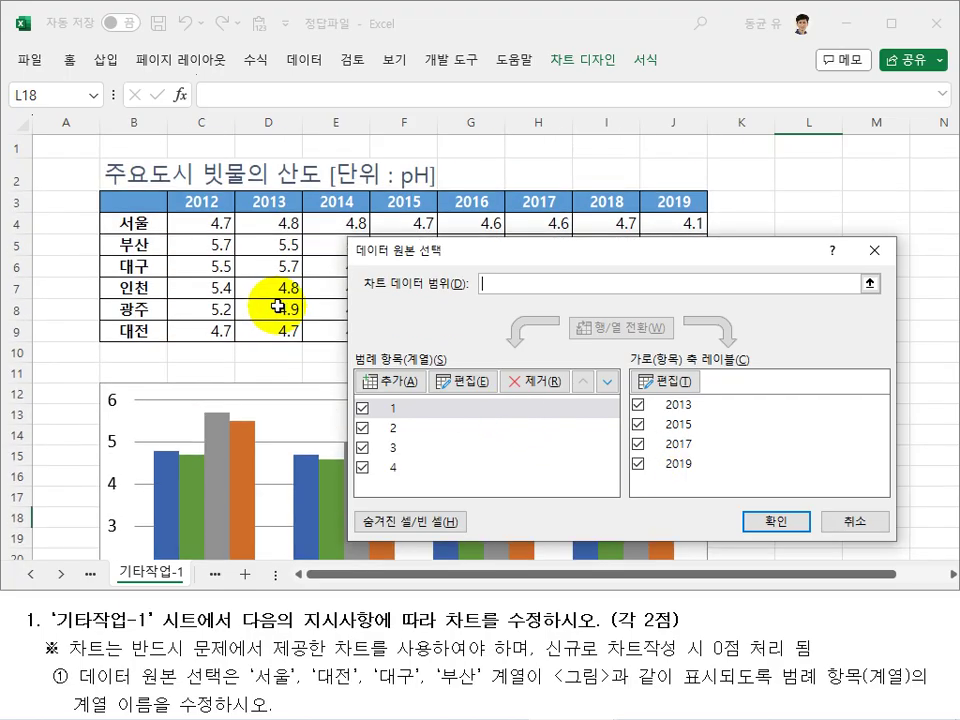
drag(572, 257, 566, 283)
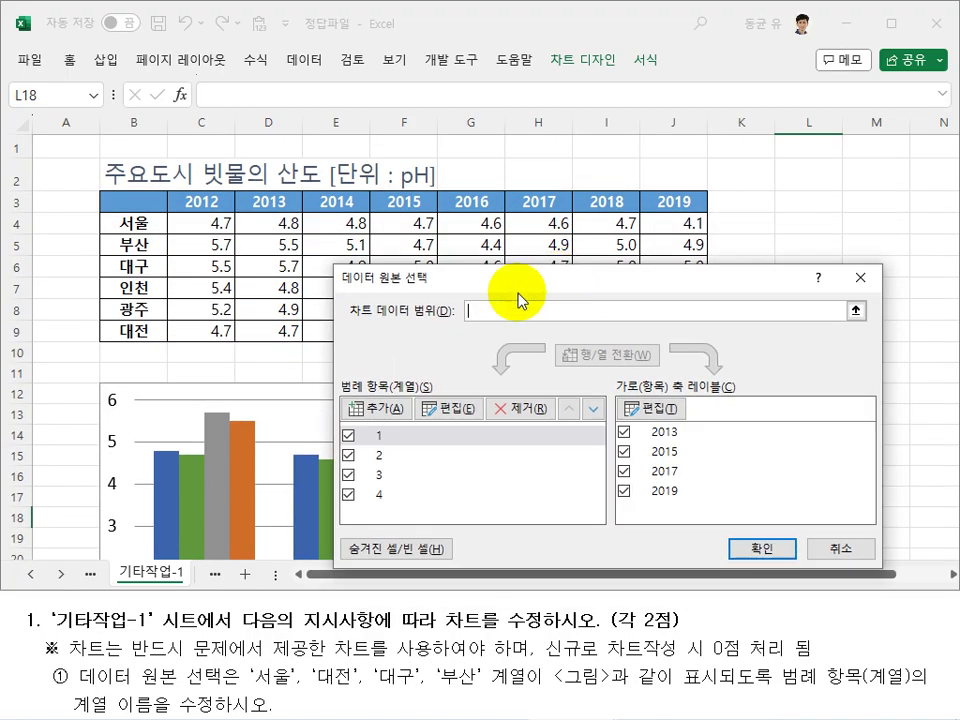
Link the name of chart series 1 to cell B4 (서울)
click(399, 440)
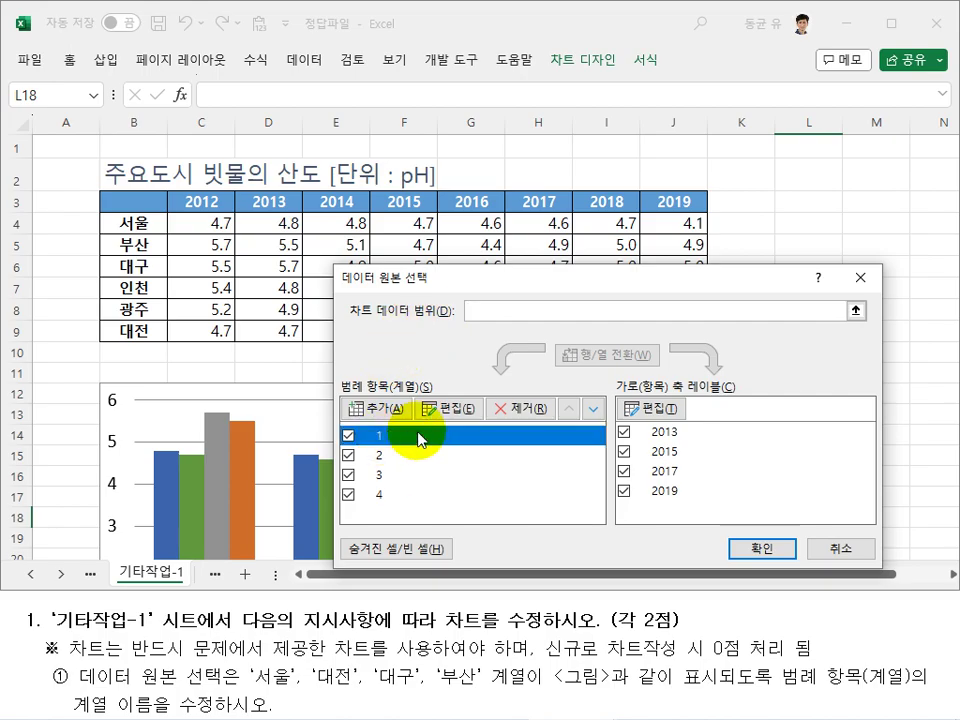
click(461, 411)
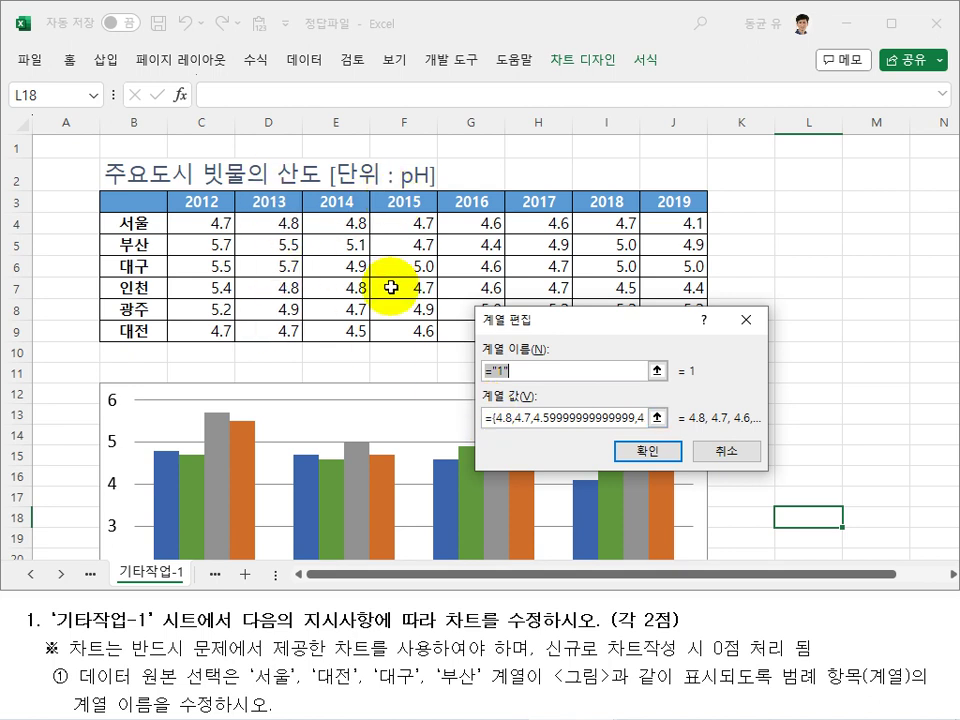
key(alt+Tab)
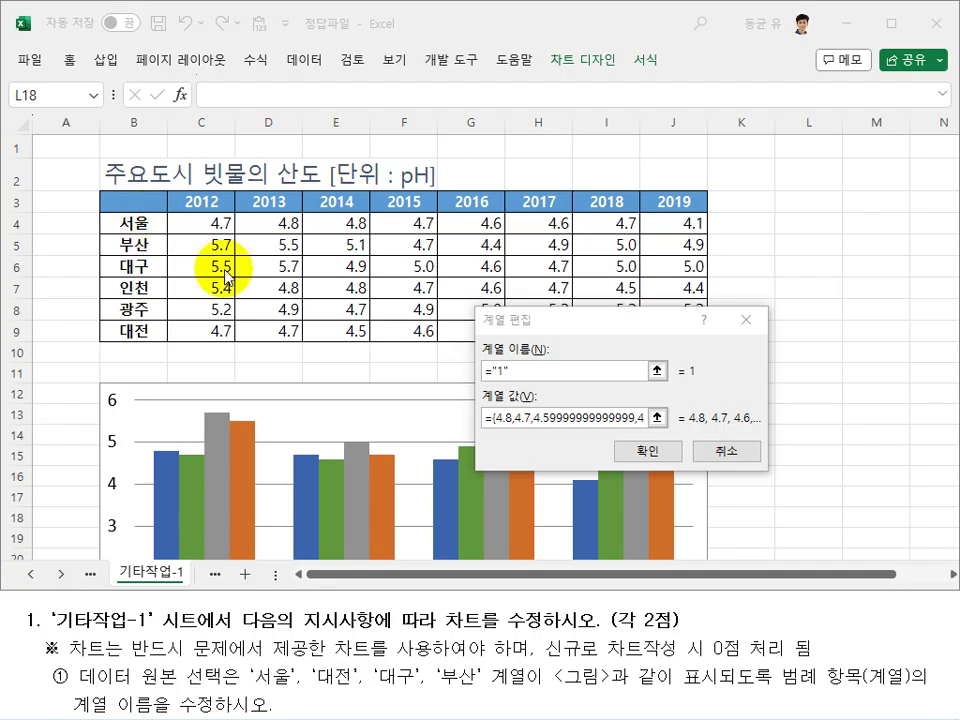
click(520, 373)
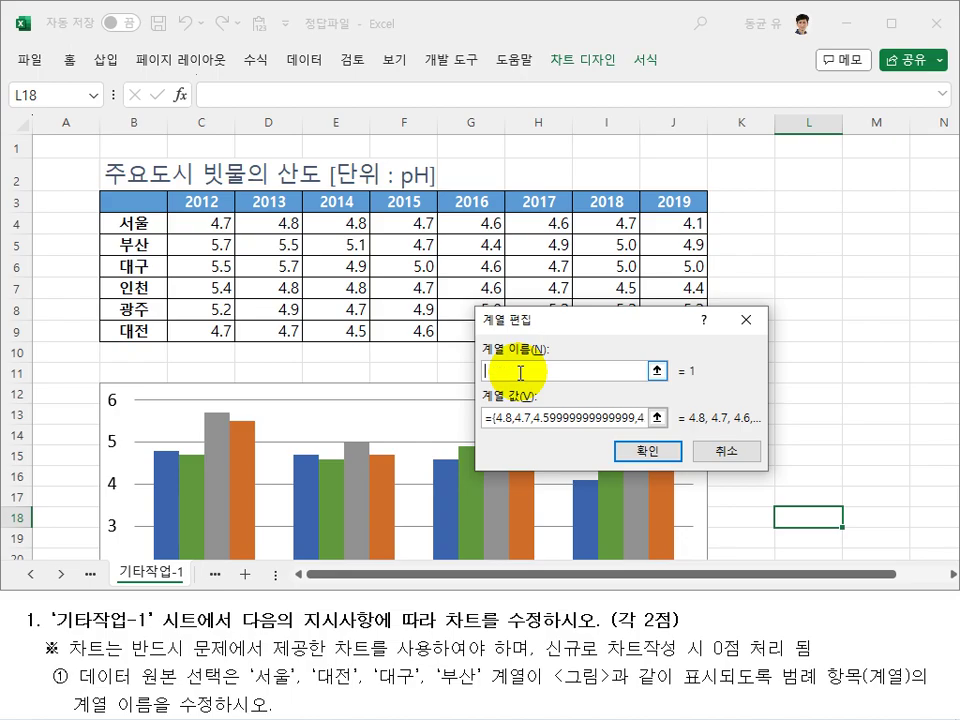
click(140, 224)
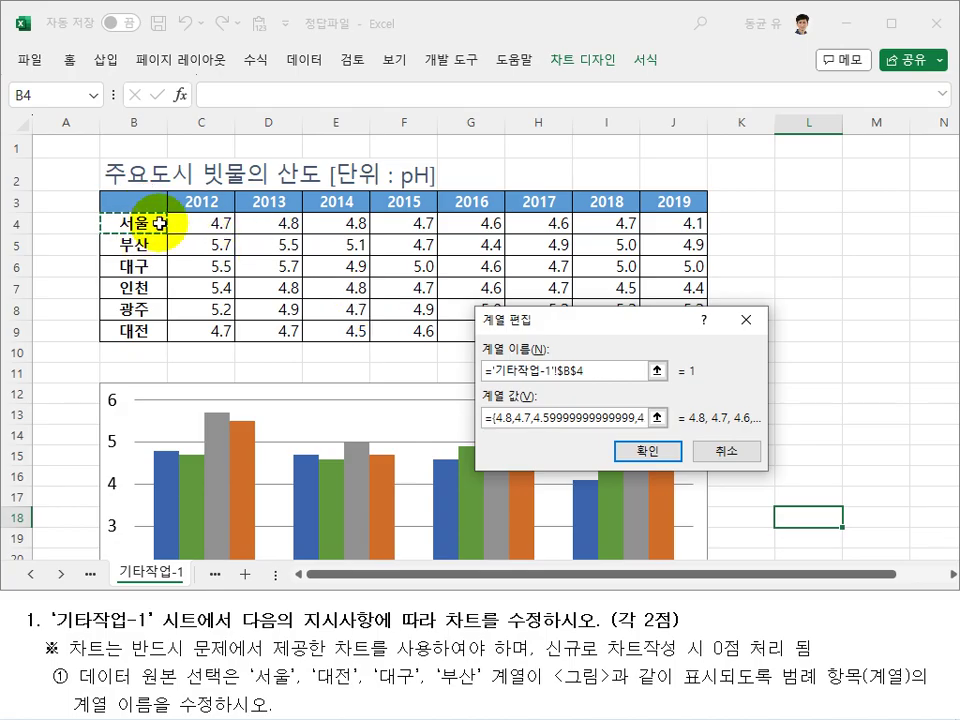
click(649, 451)
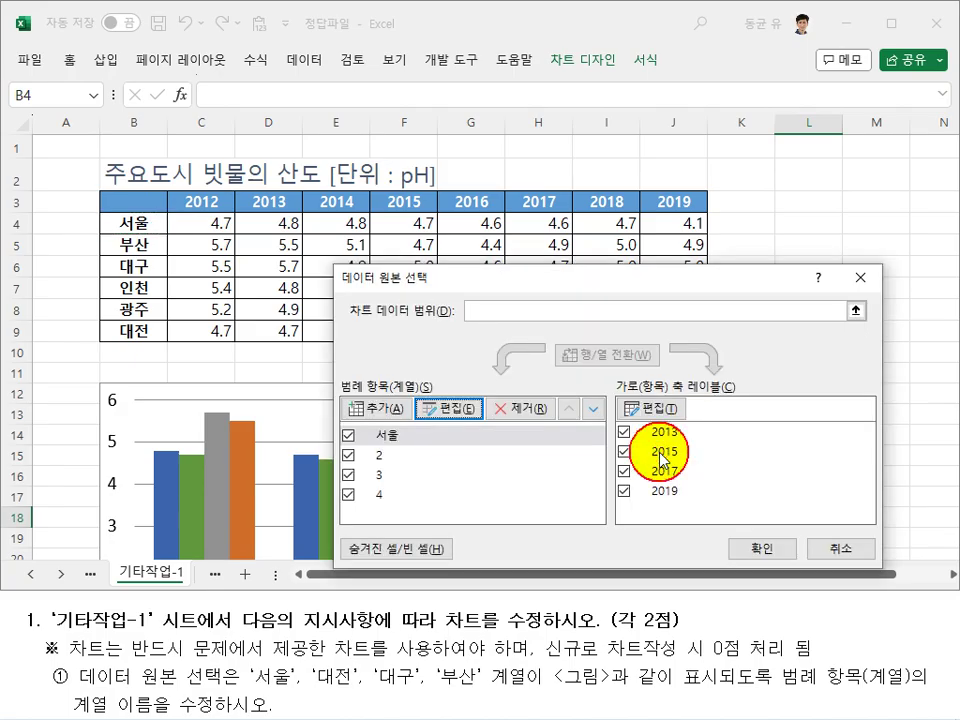
Link the name of chart series 2 to cell B9 (대전)
click(427, 456)
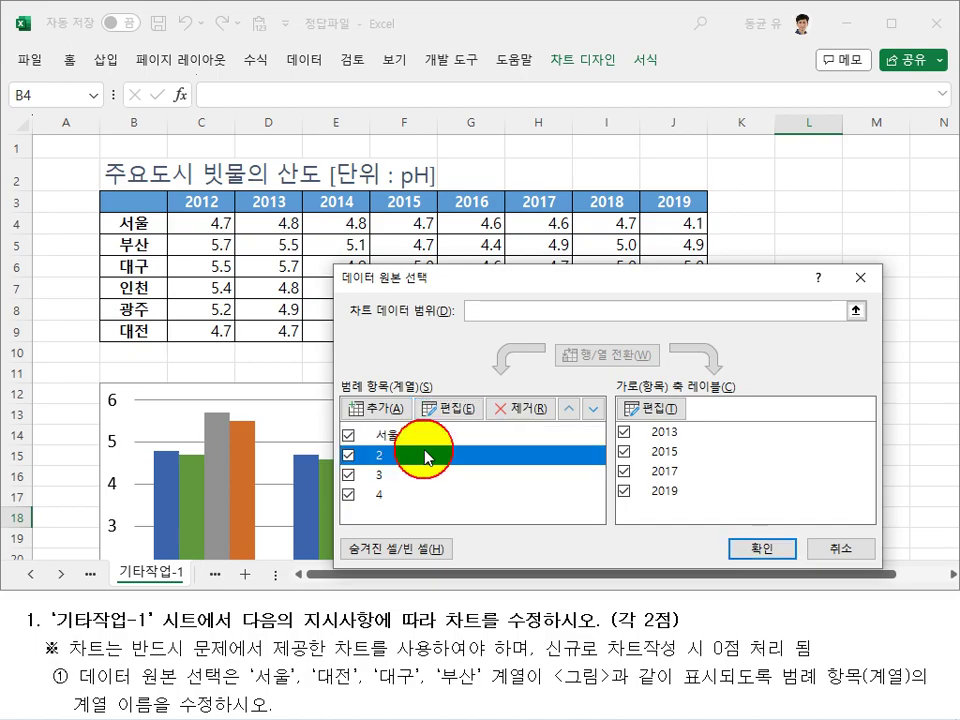
click(448, 409)
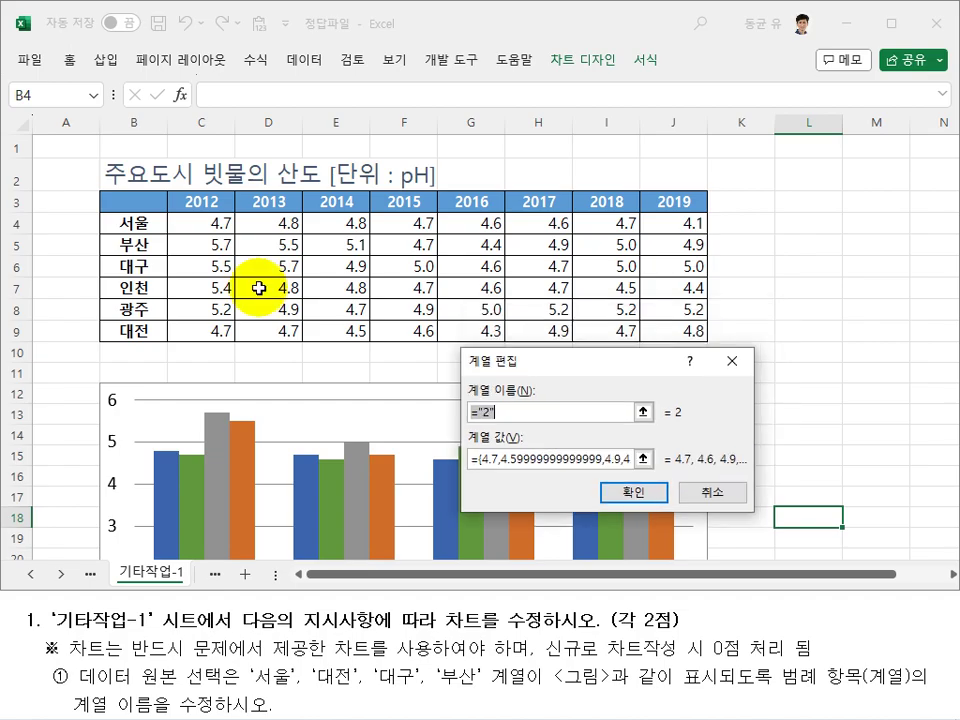
click(131, 335)
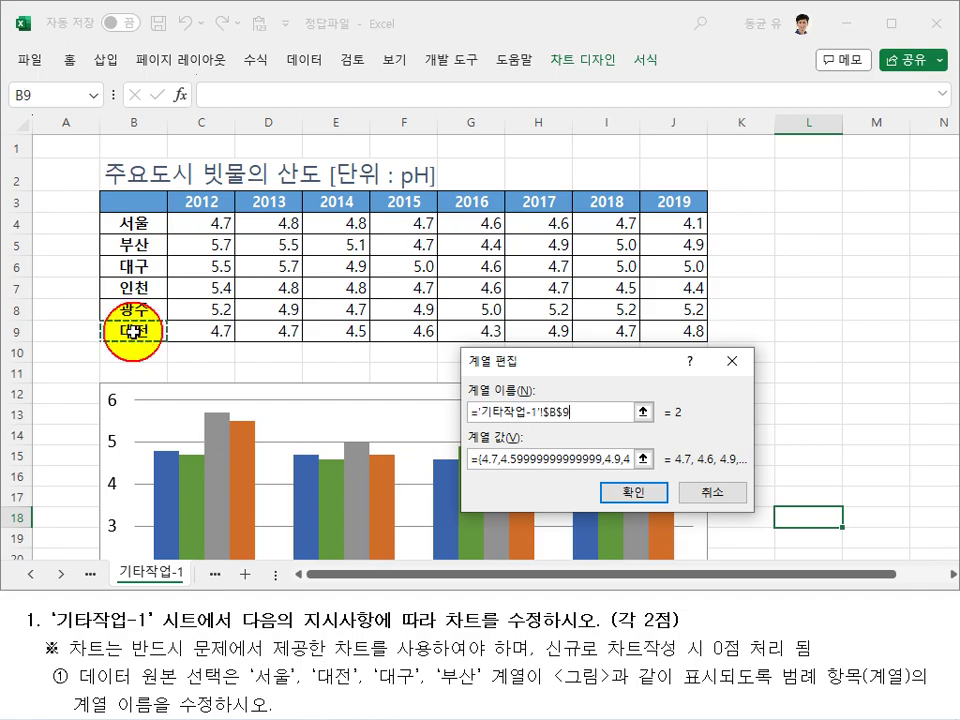
click(614, 494)
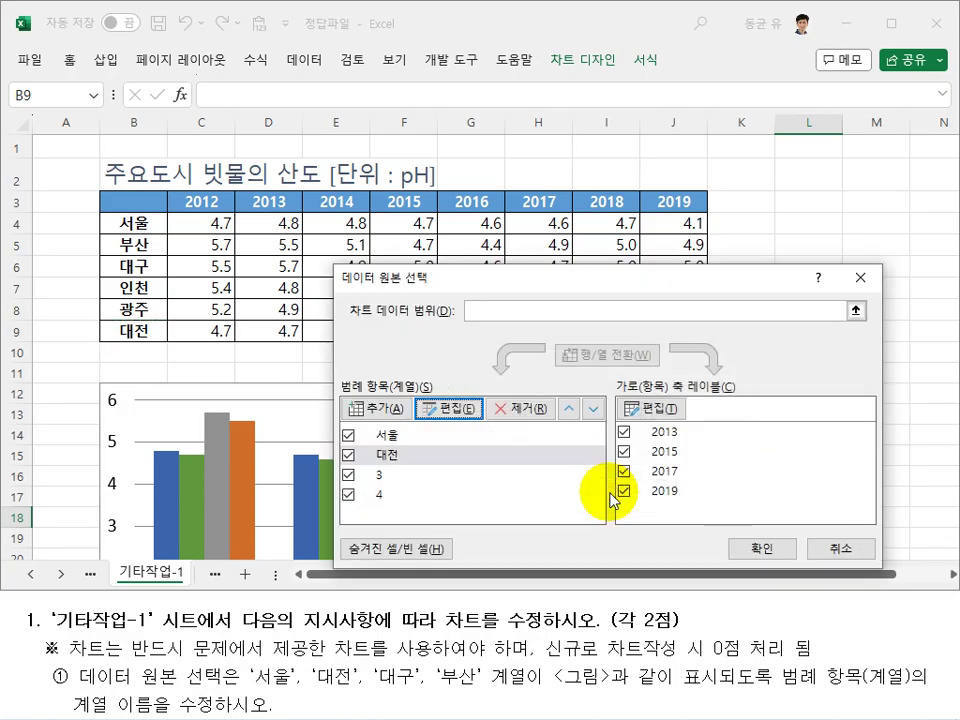
Link the name of chart series 3 to cell B6 (대구)
click(412, 474)
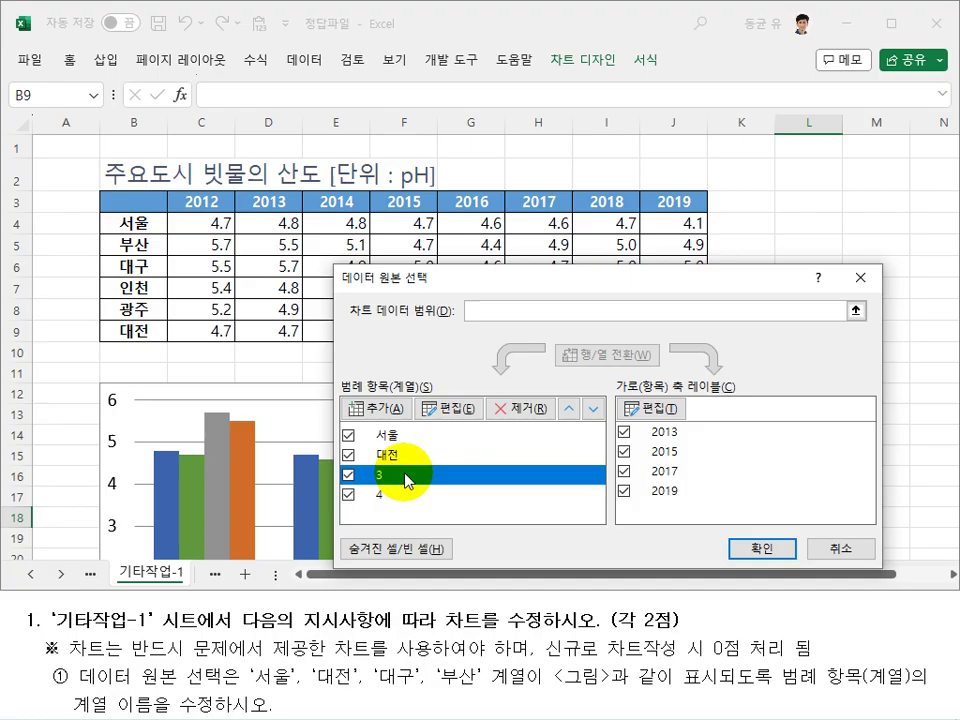
click(449, 409)
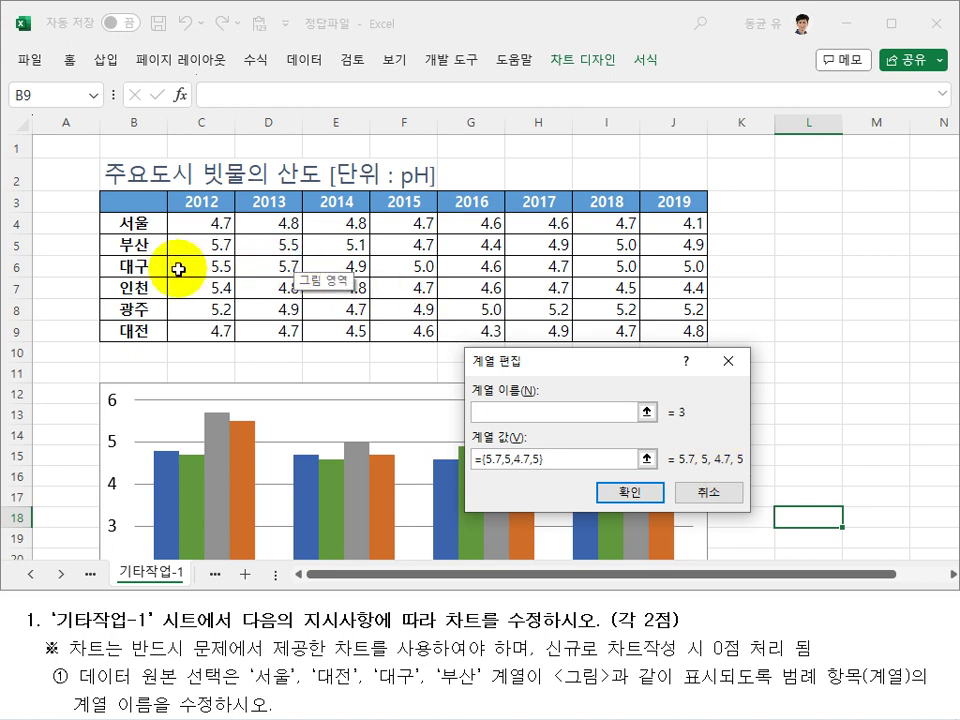
click(133, 265)
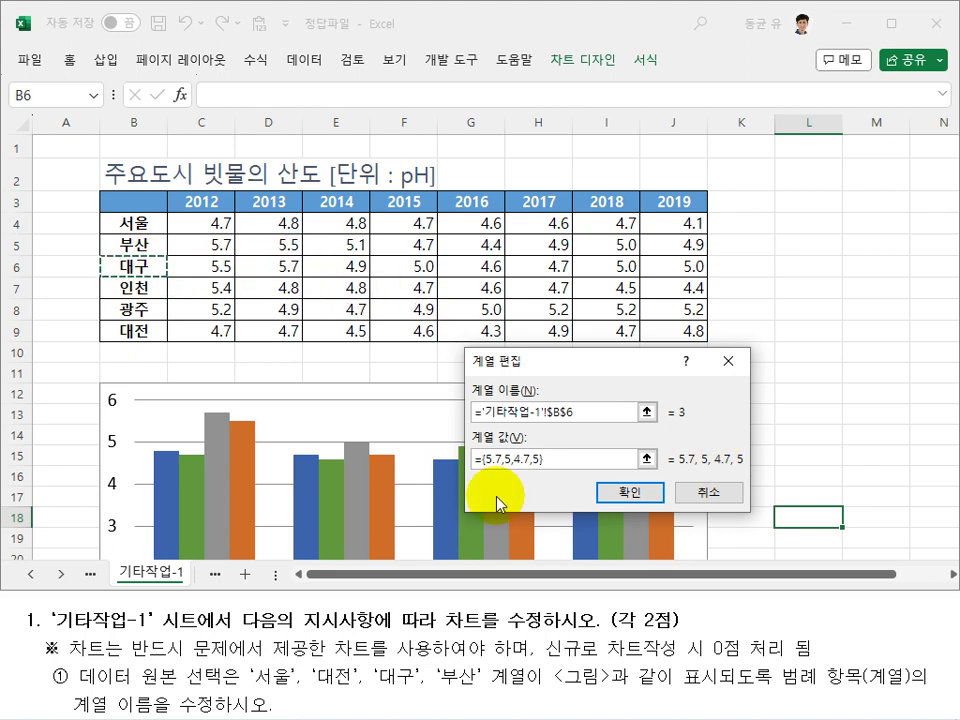
click(628, 493)
Link the name of chart series 4 to cell B5 (부산) and apply the data source changes
click(378, 496)
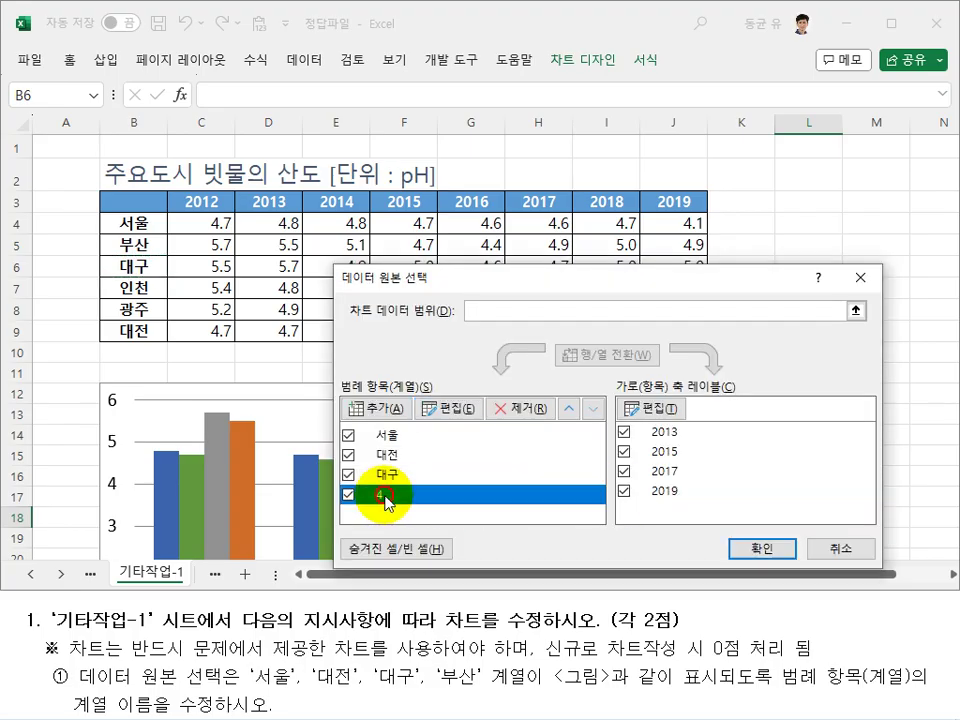
click(470, 410)
click(137, 248)
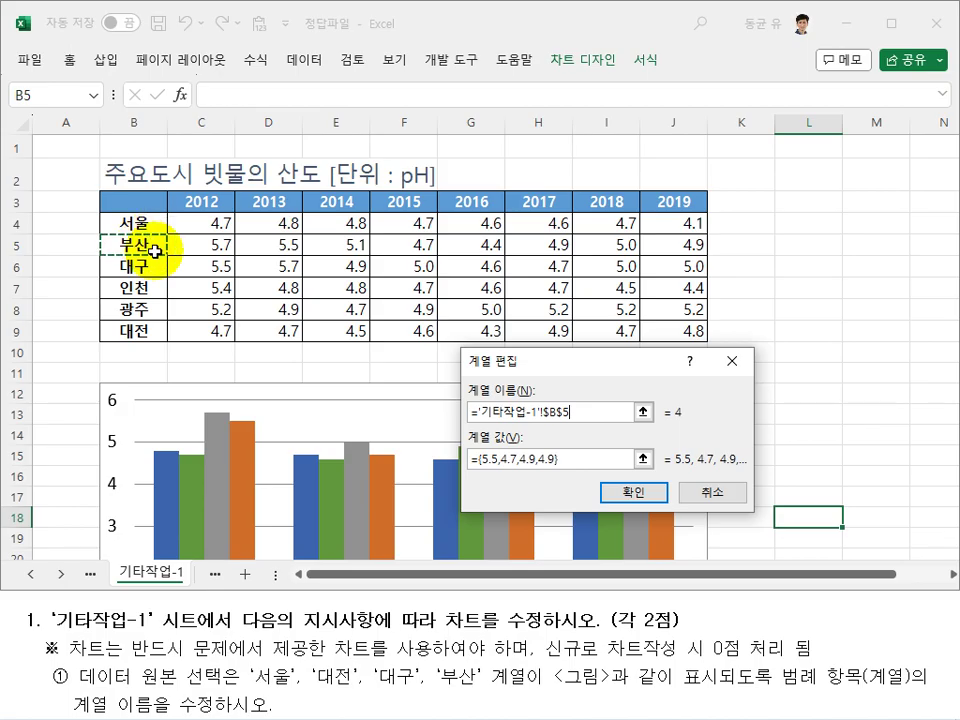
click(612, 494)
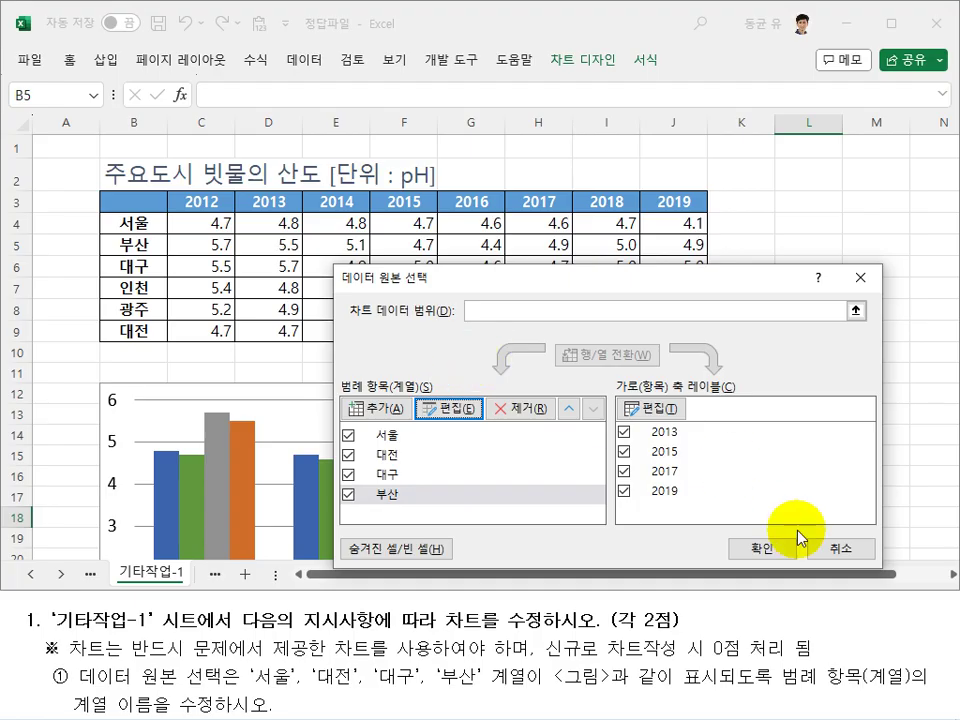
click(776, 549)
click(808, 496)
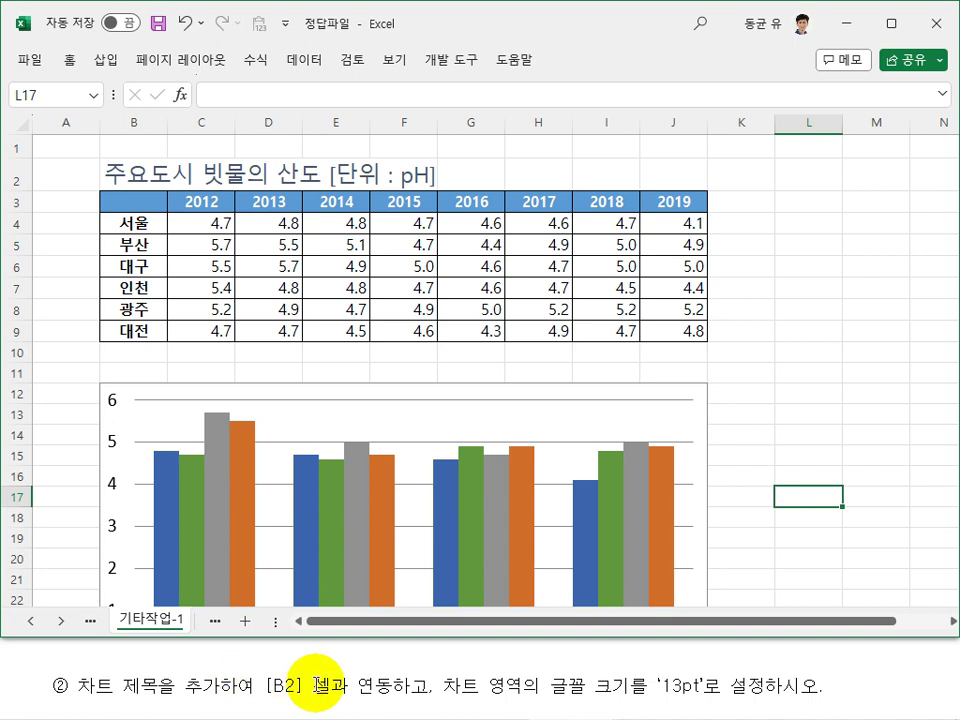
Add a chart title to the column chart using the 차트 위 placement
click(676, 405)
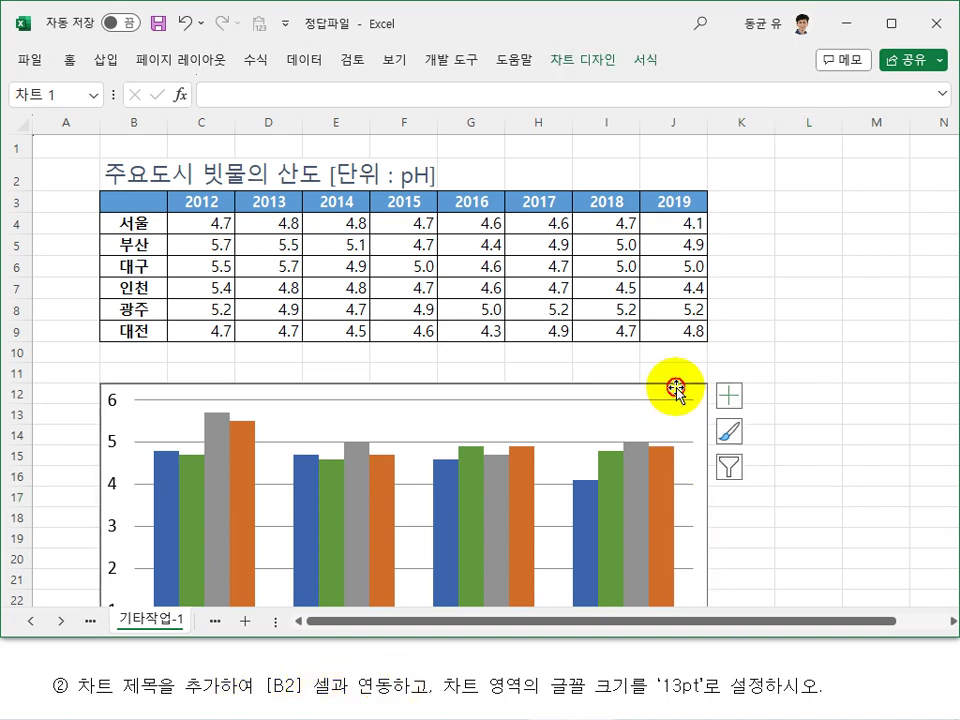
click(611, 62)
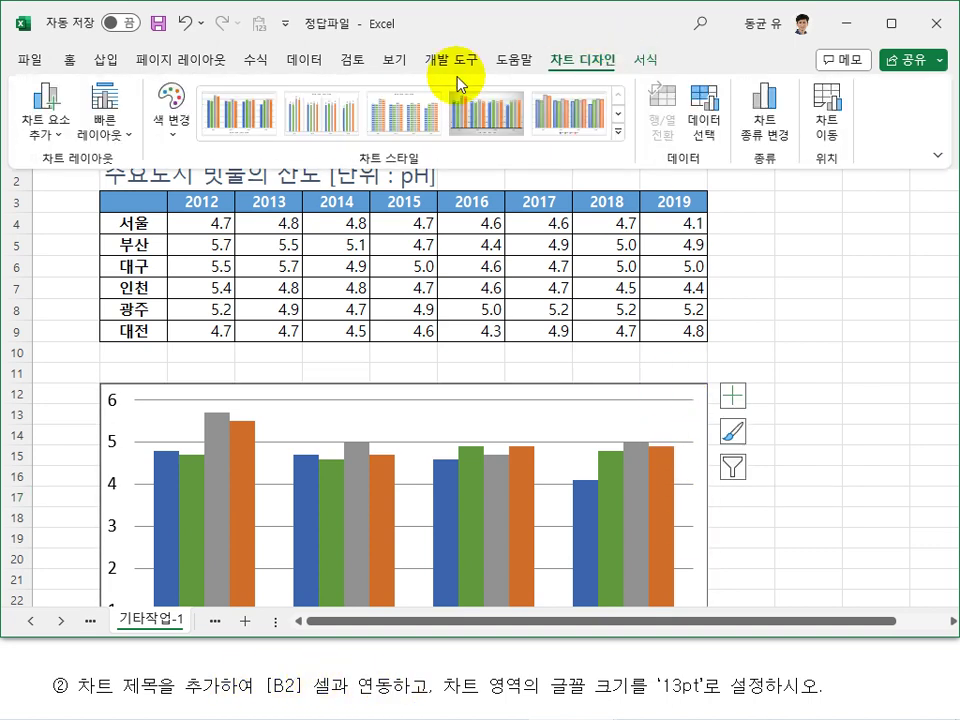
click(60, 125)
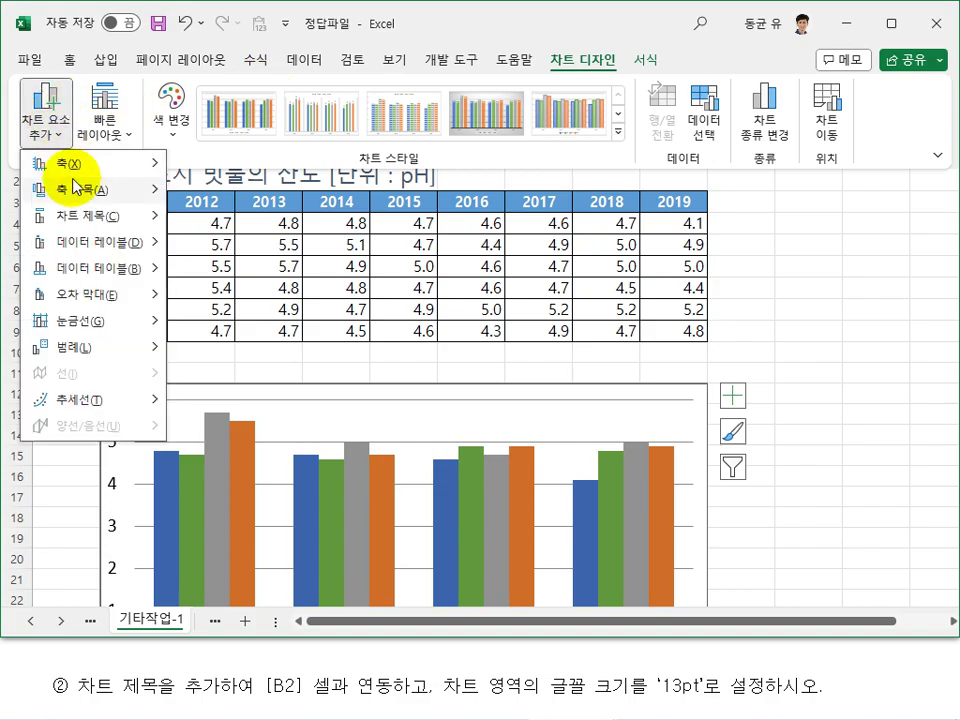
mouse_move(80, 220)
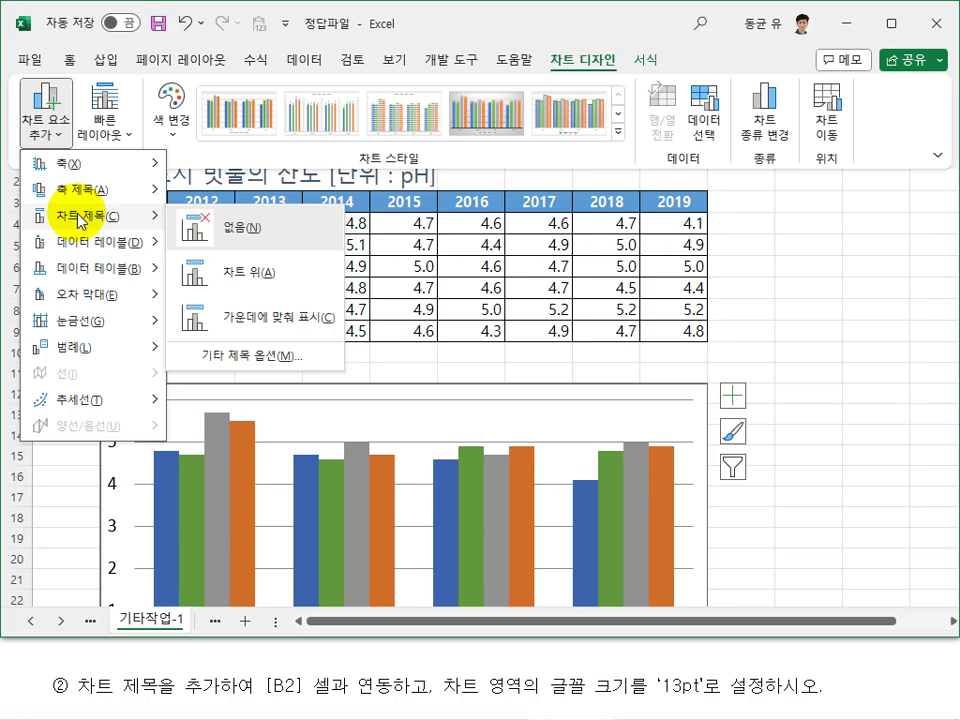
click(246, 272)
Link the chart title to cell B2 with the reference ='기타작업-1'!$B$2
click(510, 411)
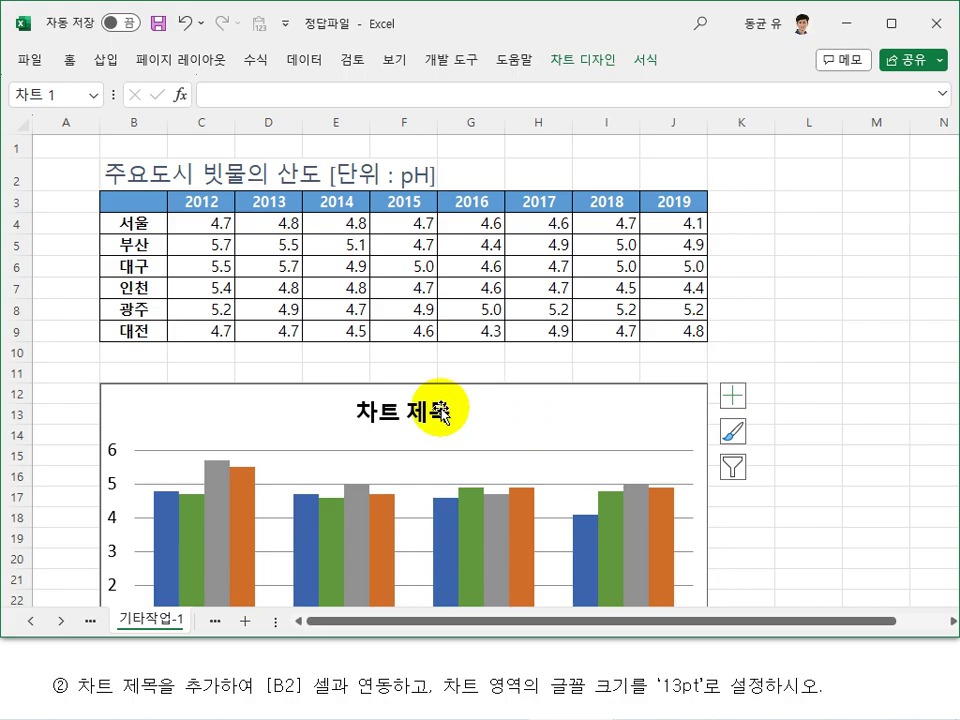
click(268, 93)
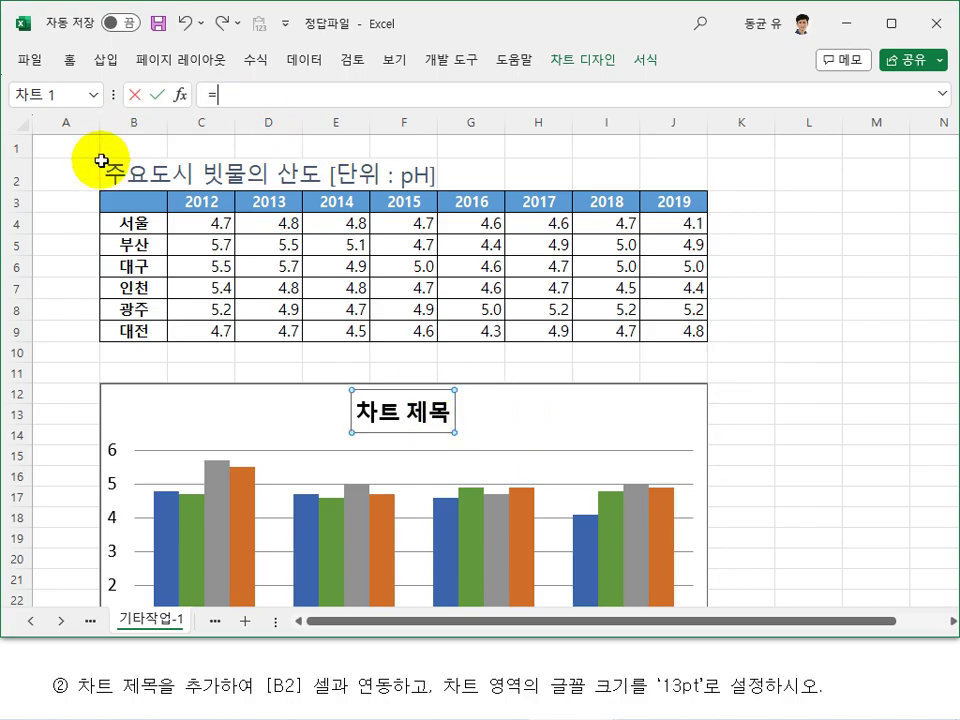
click(134, 171)
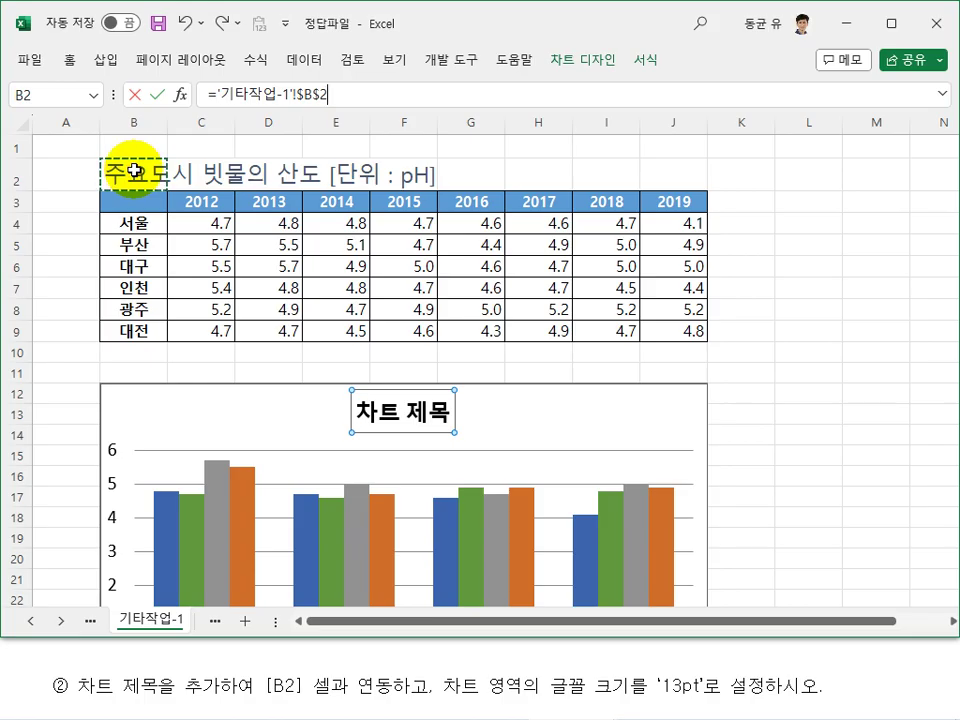
key(Return)
Set the font size of the whole chart area to 13 and check the chart's axis and legend text
click(613, 553)
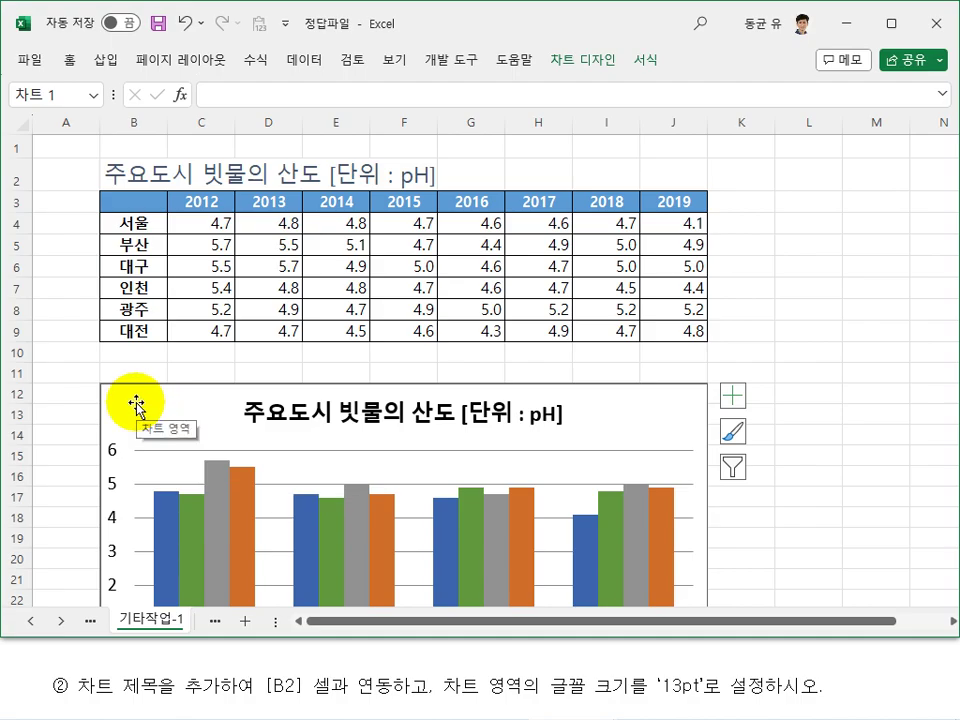
click(70, 60)
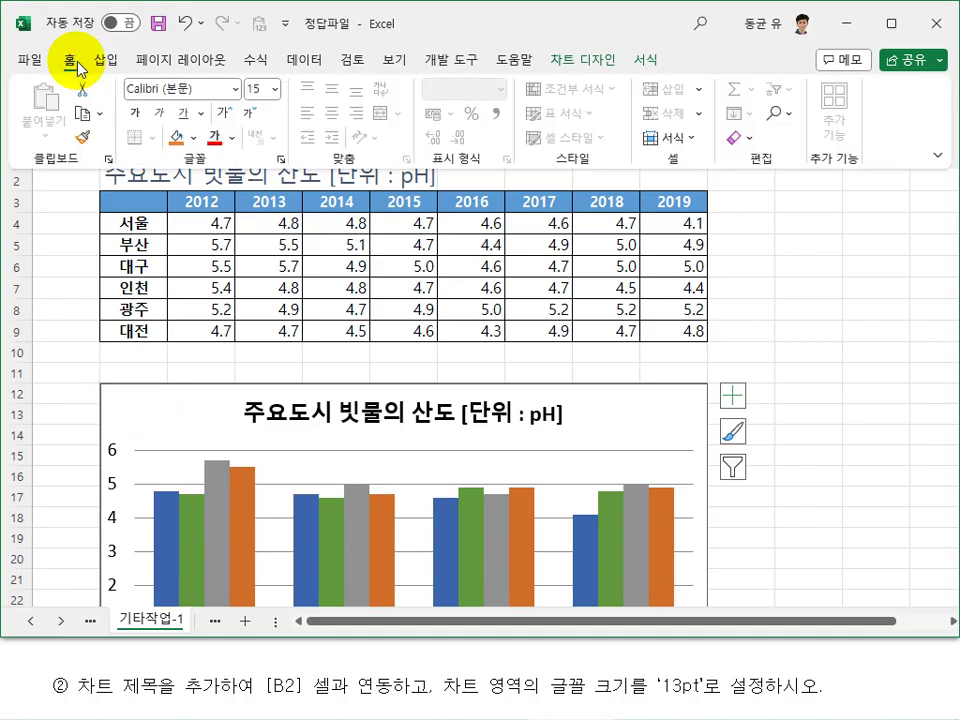
click(274, 90)
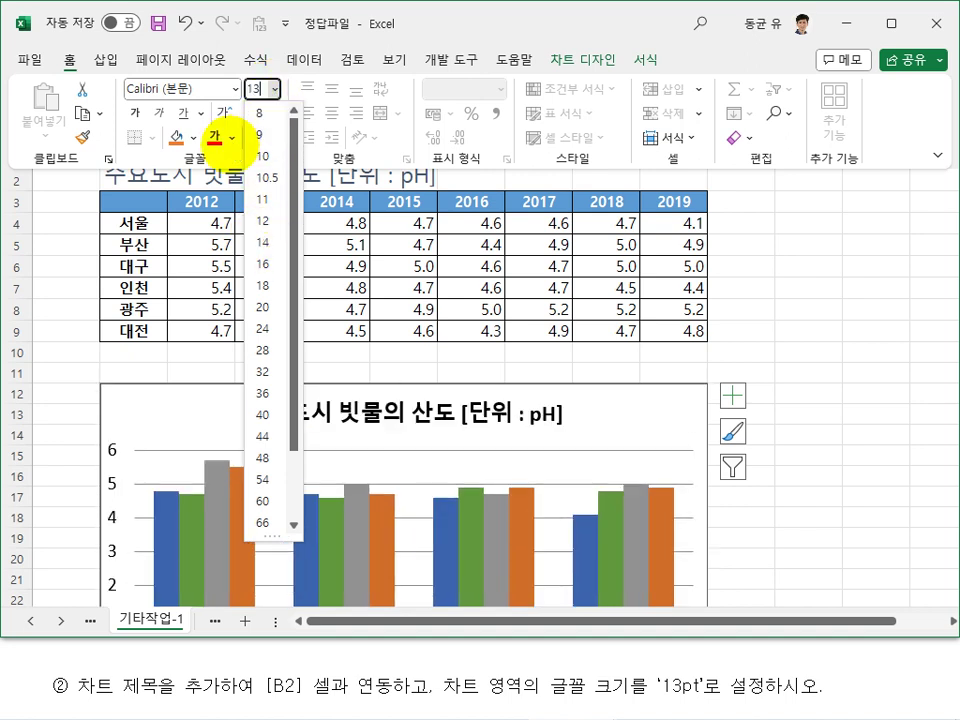
text(13)
key(Return)
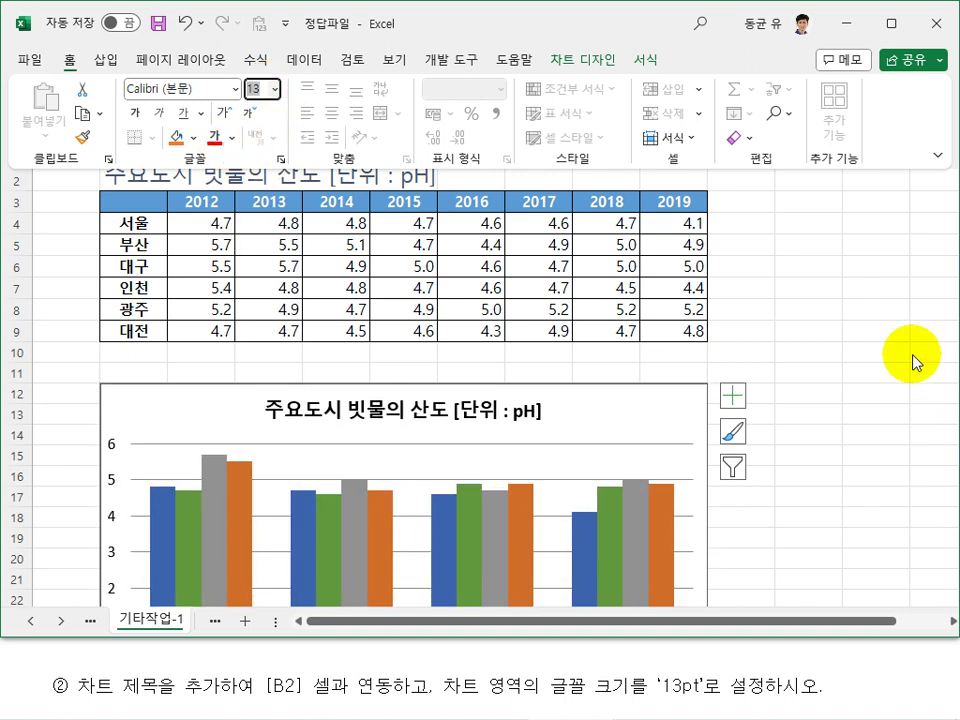
click(812, 377)
click(816, 392)
scroll(620, 558, down, 2)
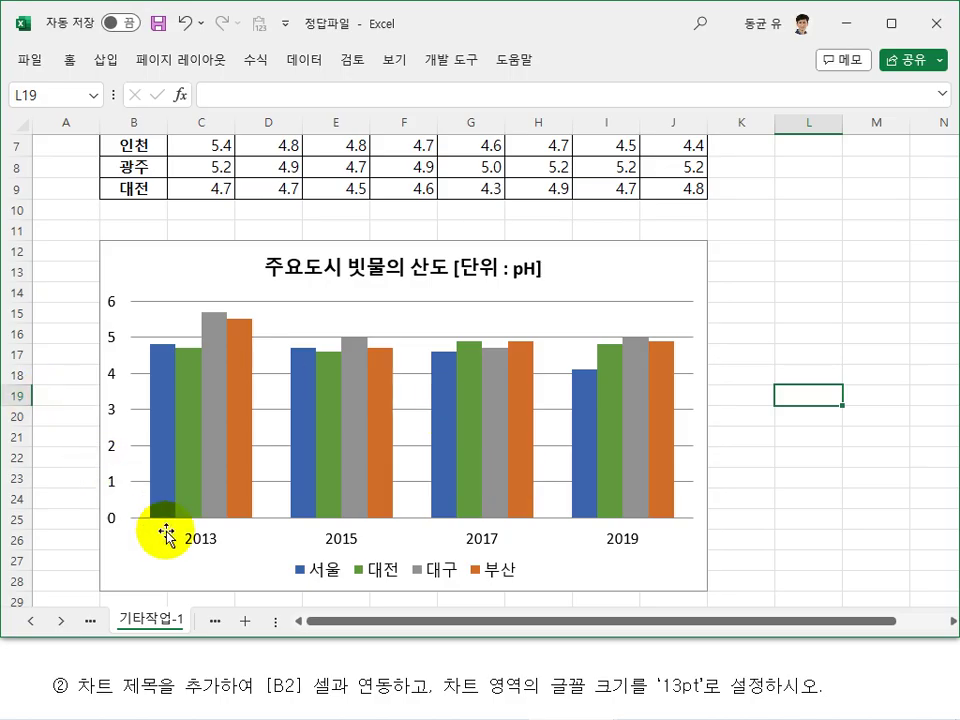
click(205, 540)
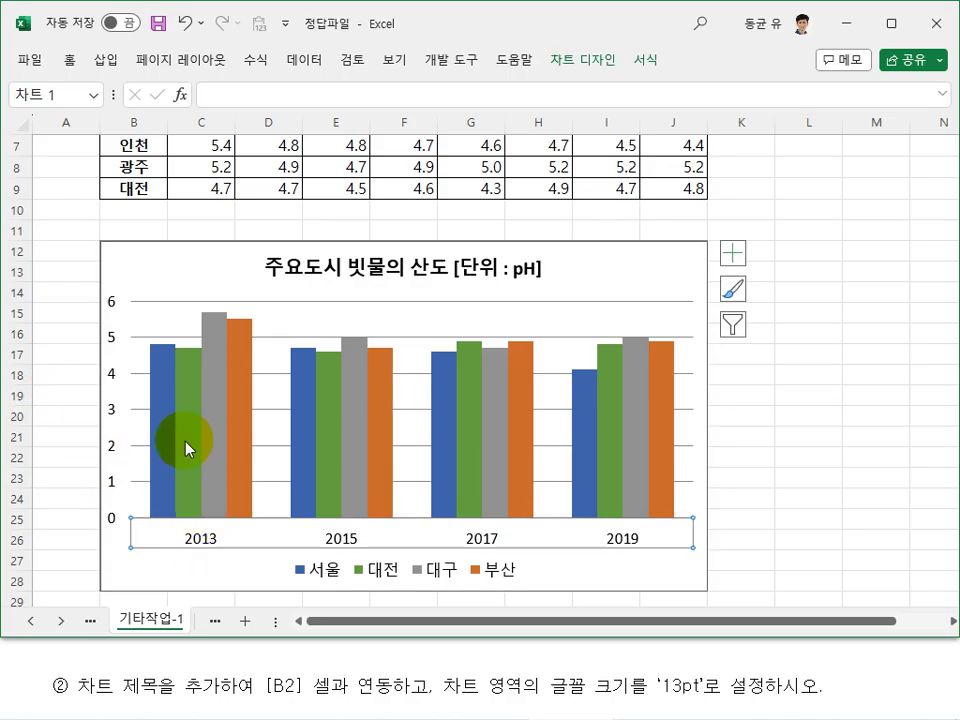
Change the column chart's type to the line chart with markers, 표식이 있는 꺾은선형
click(72, 62)
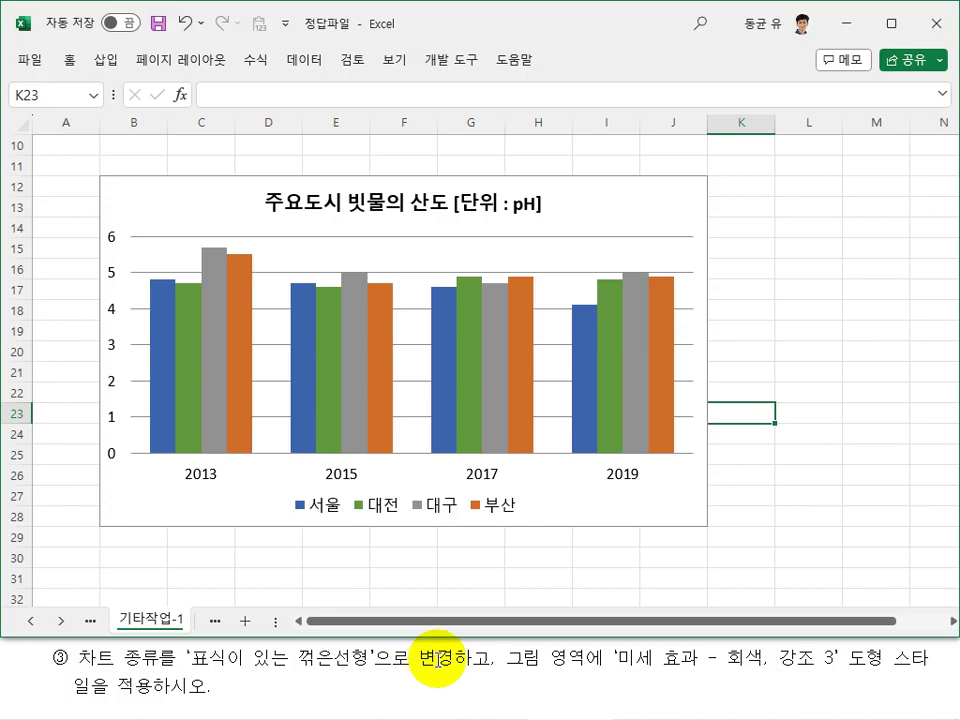
click(664, 499)
right_click(667, 510)
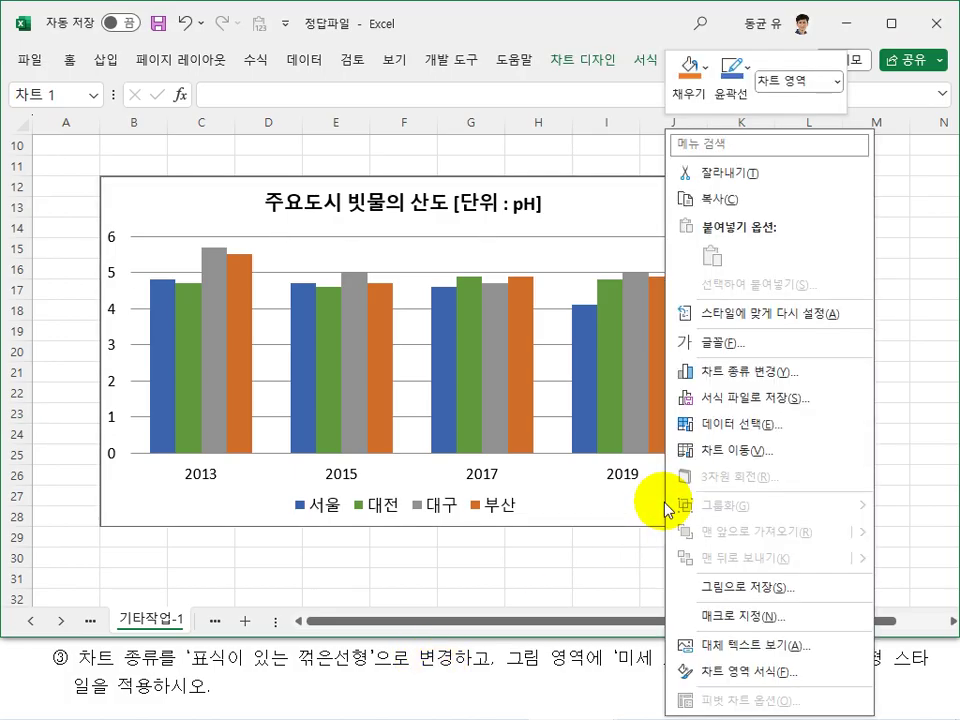
click(750, 371)
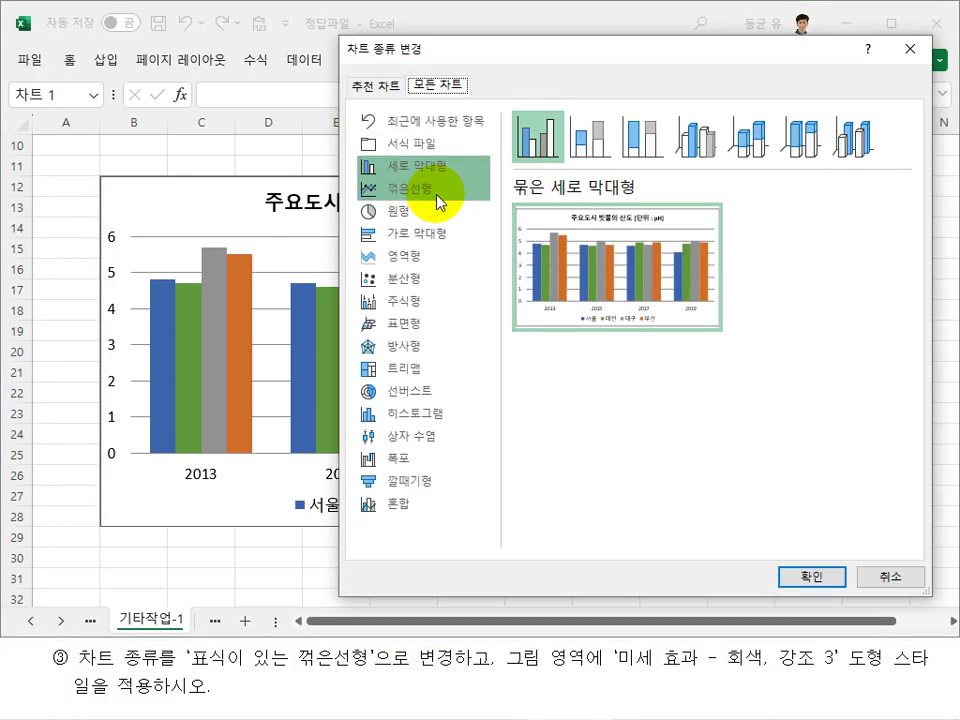
click(438, 200)
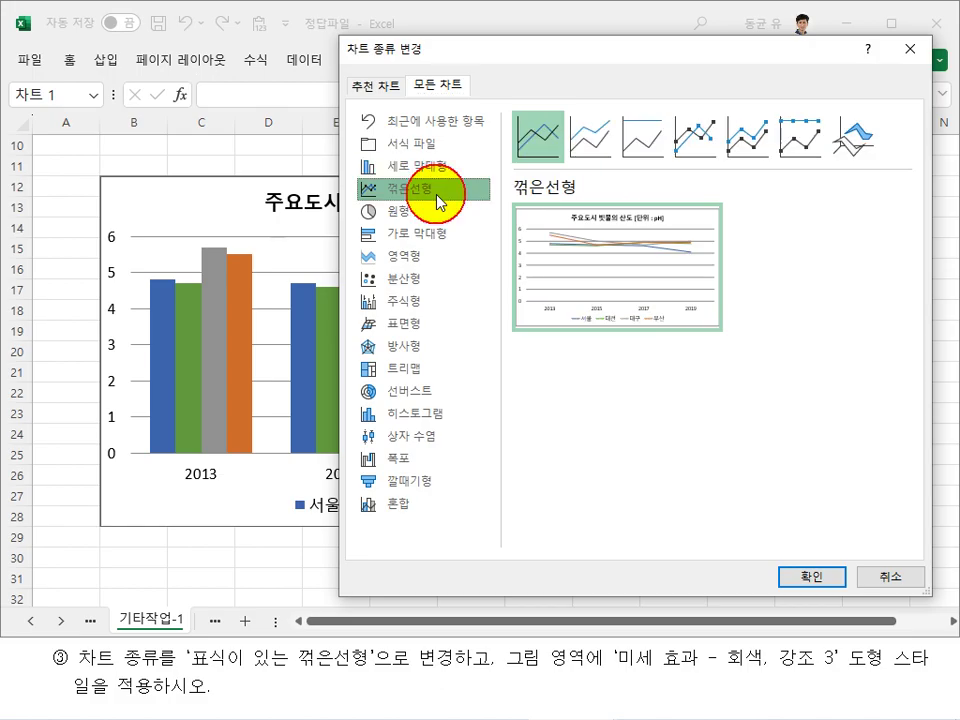
click(695, 145)
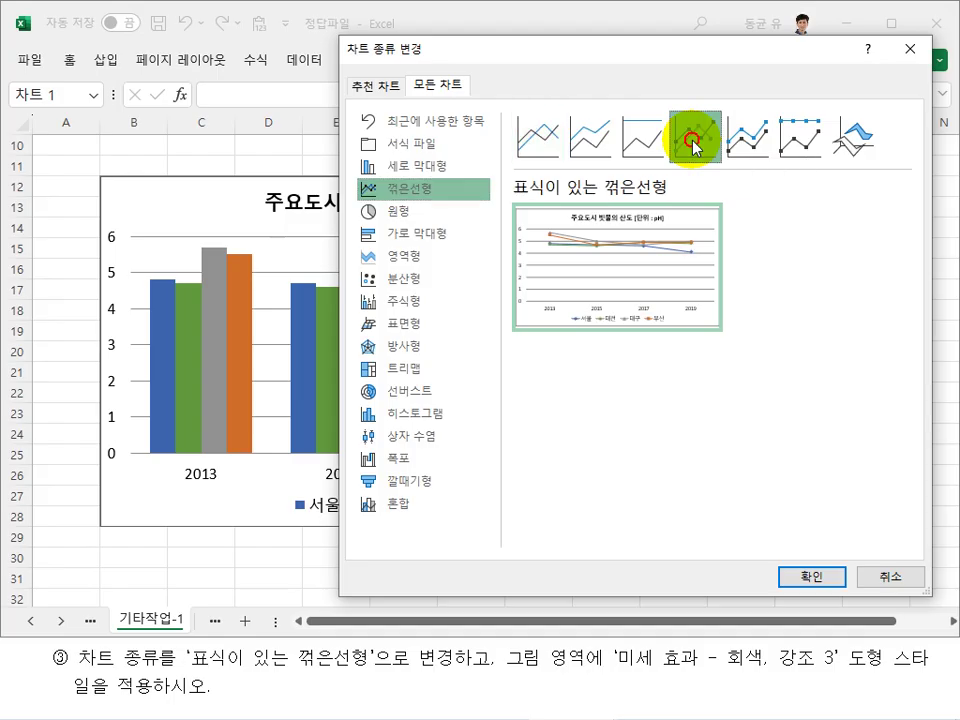
click(814, 577)
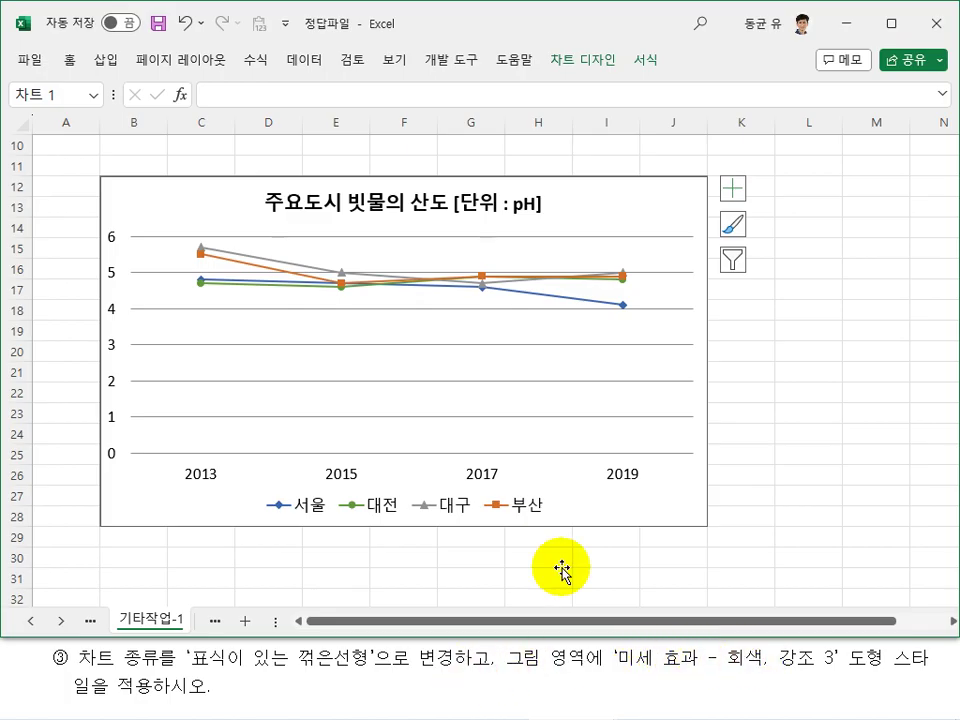
Apply the shape style '미세 효과 - 회색, 강조 3' to the chart's plot area
click(561, 435)
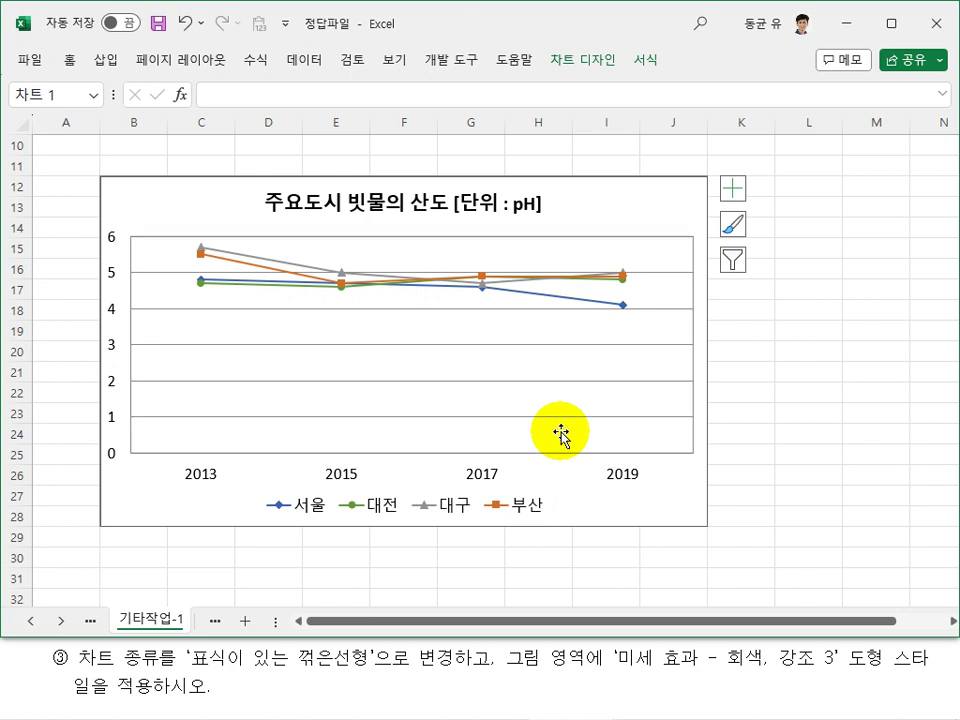
click(647, 60)
click(505, 131)
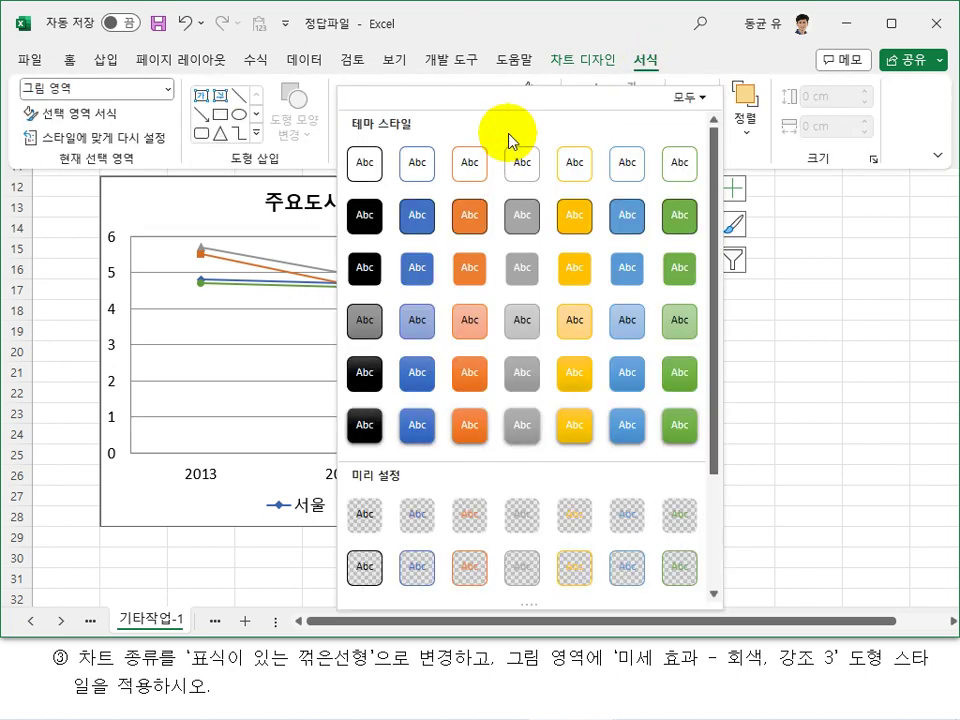
click(521, 326)
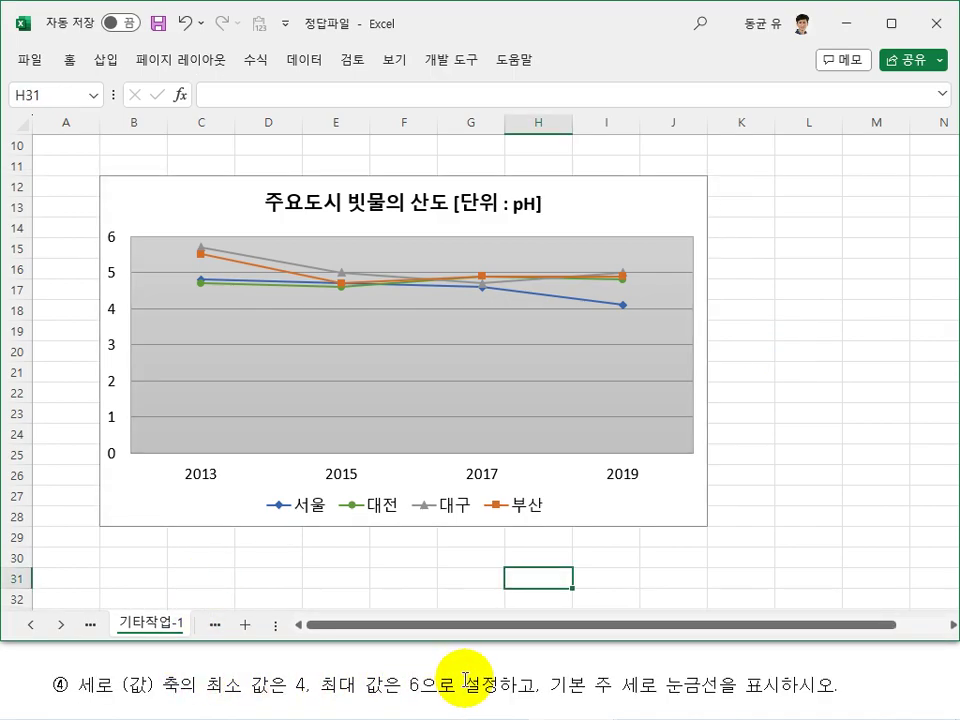
Set the vertical value axis bounds to a minimum of 4 and a maximum of 6
click(112, 420)
right_click(116, 424)
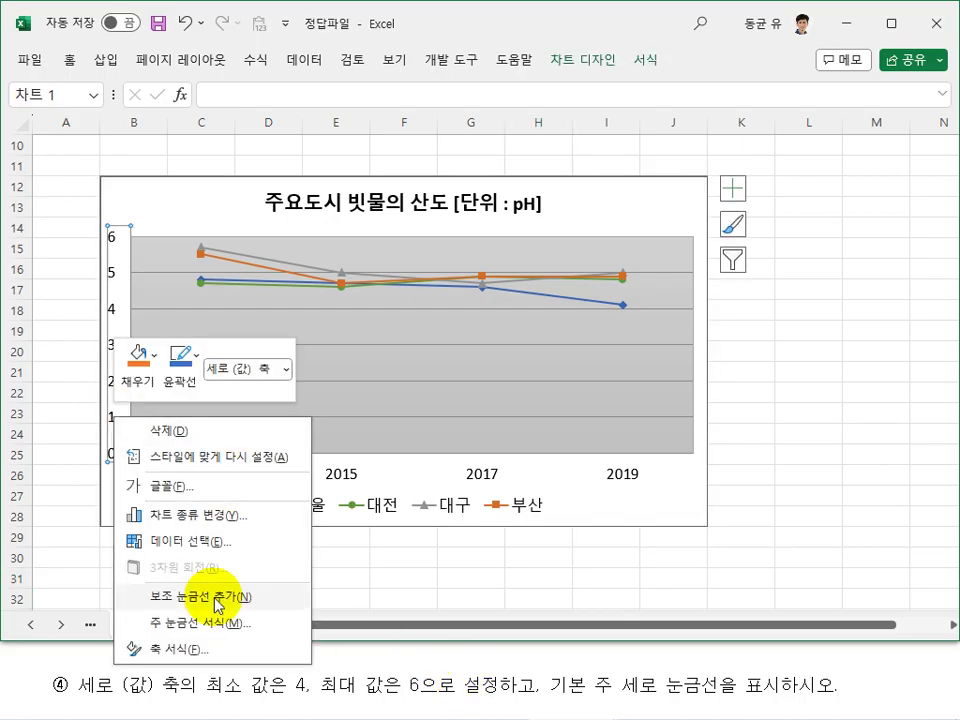
click(222, 650)
click(812, 292)
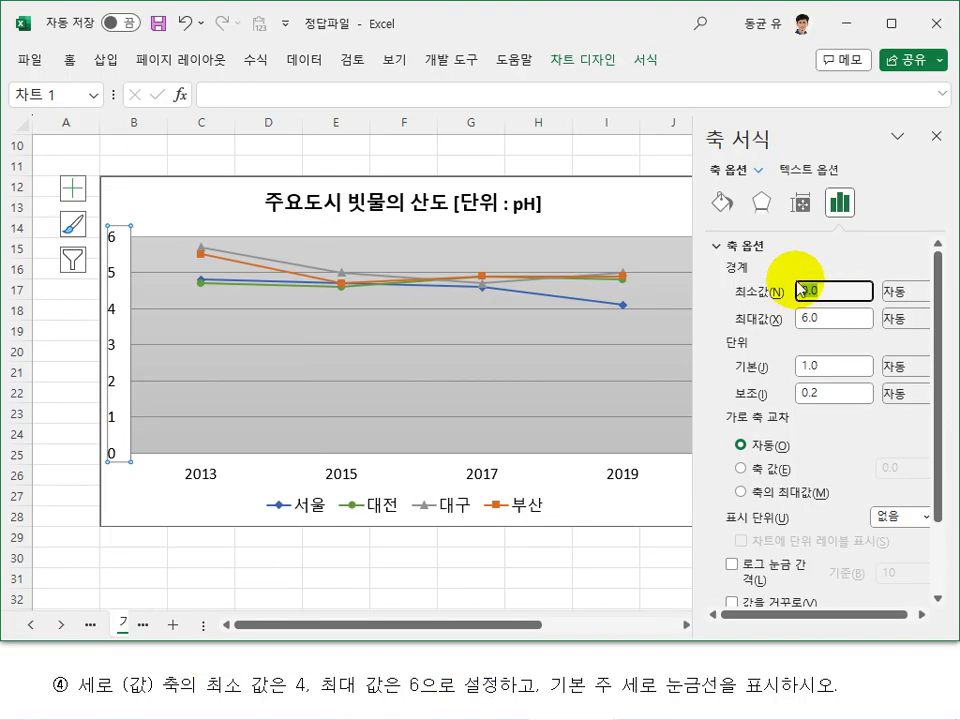
text(4)
key(Return)
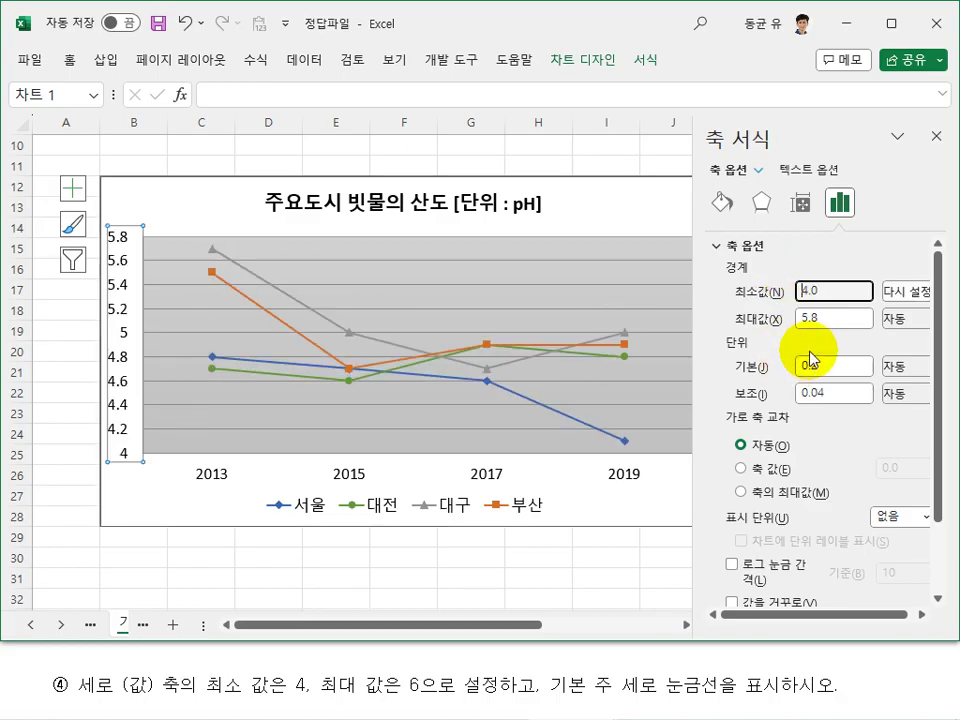
click(833, 319)
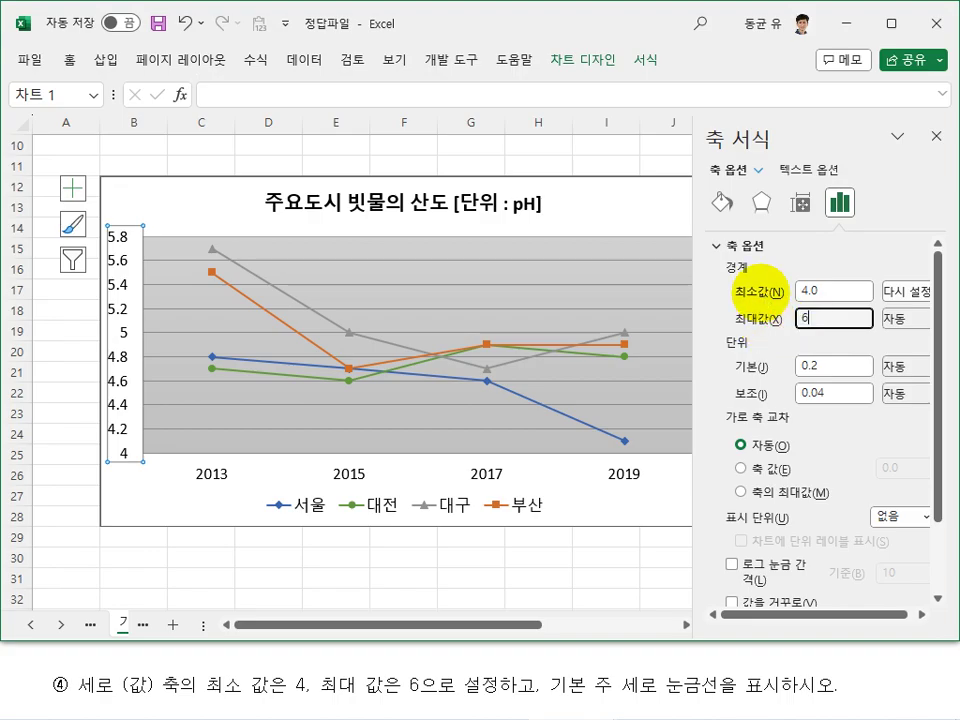
text(6)
key(Return)
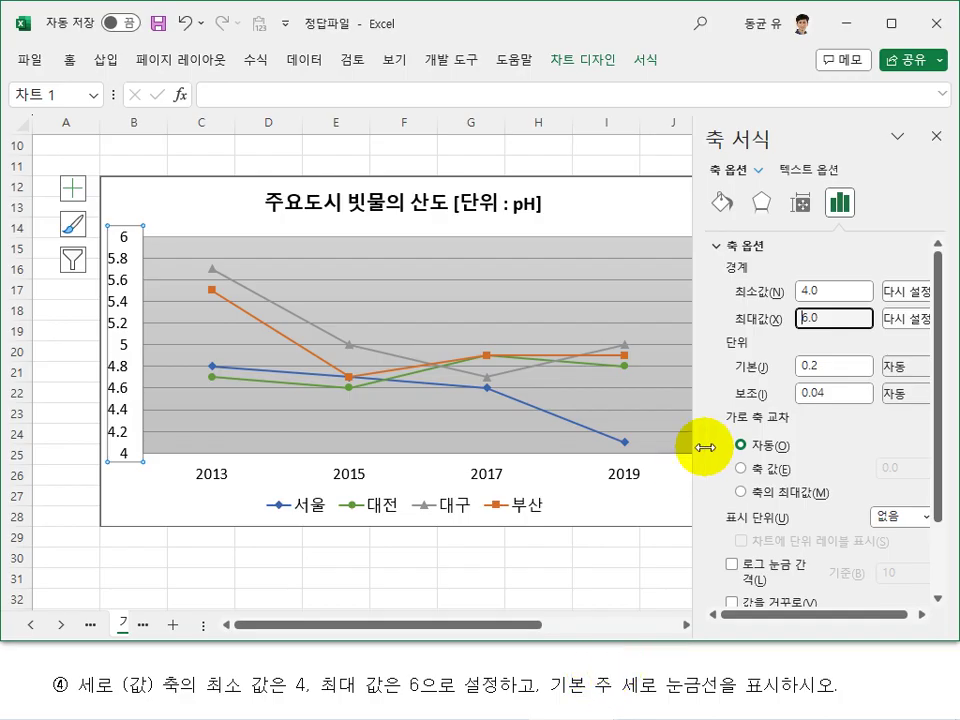
click(935, 137)
Add primary major vertical gridlines (기본 주 세로) to the line chart
click(661, 213)
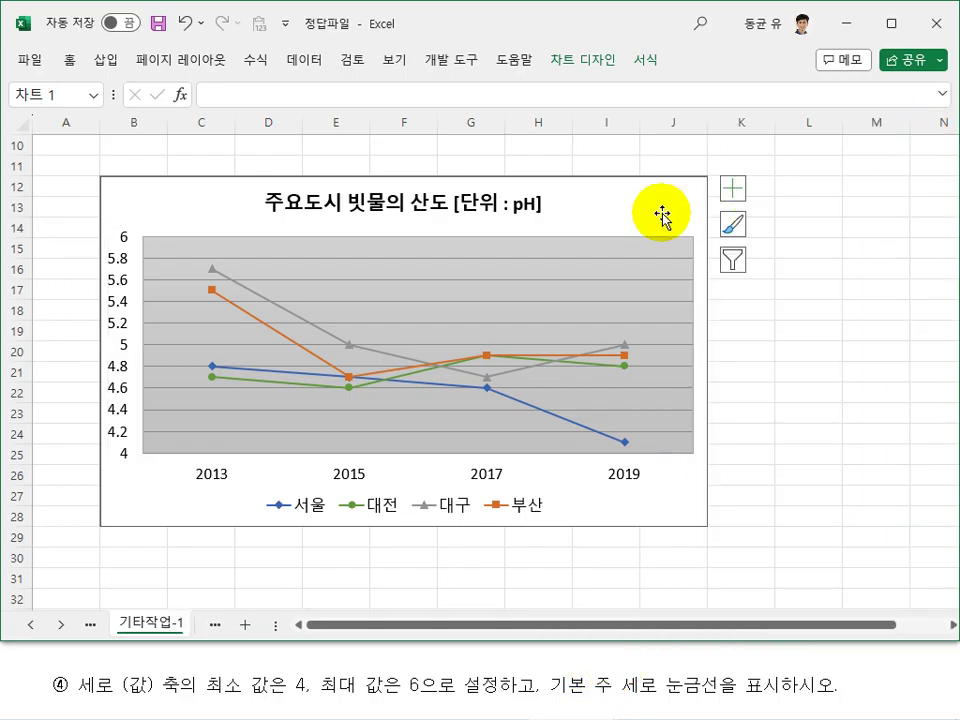
click(598, 60)
click(58, 130)
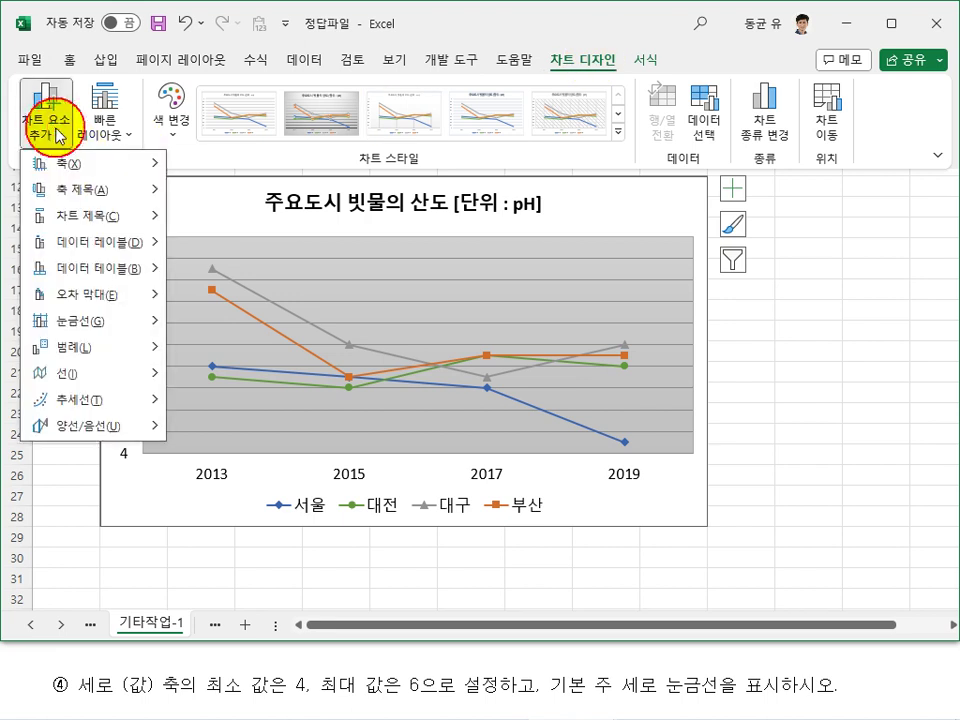
mouse_move(88, 321)
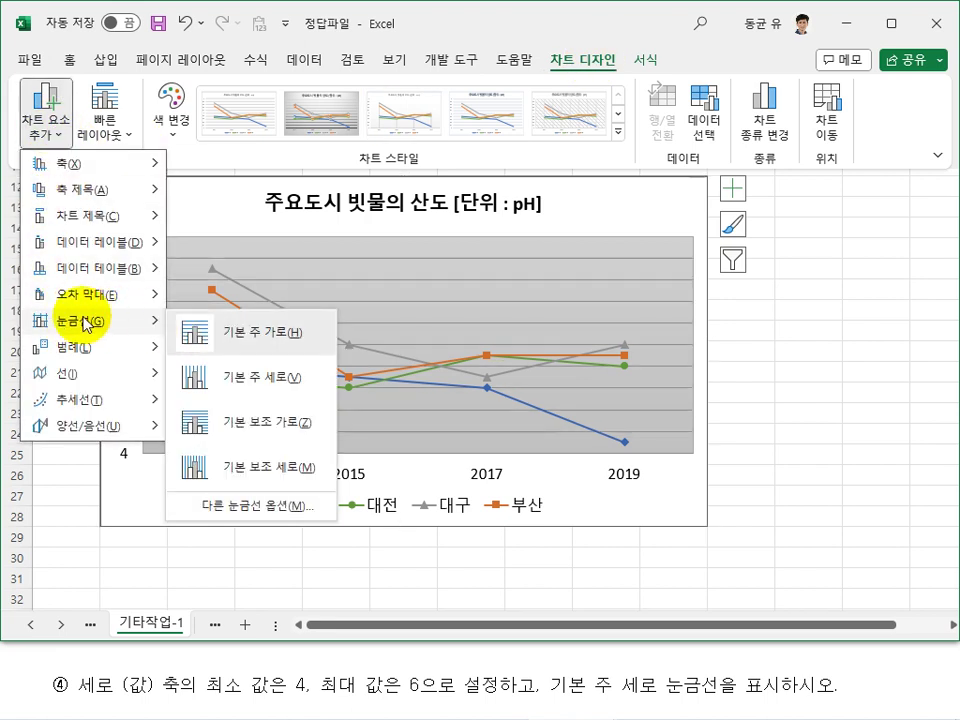
click(246, 388)
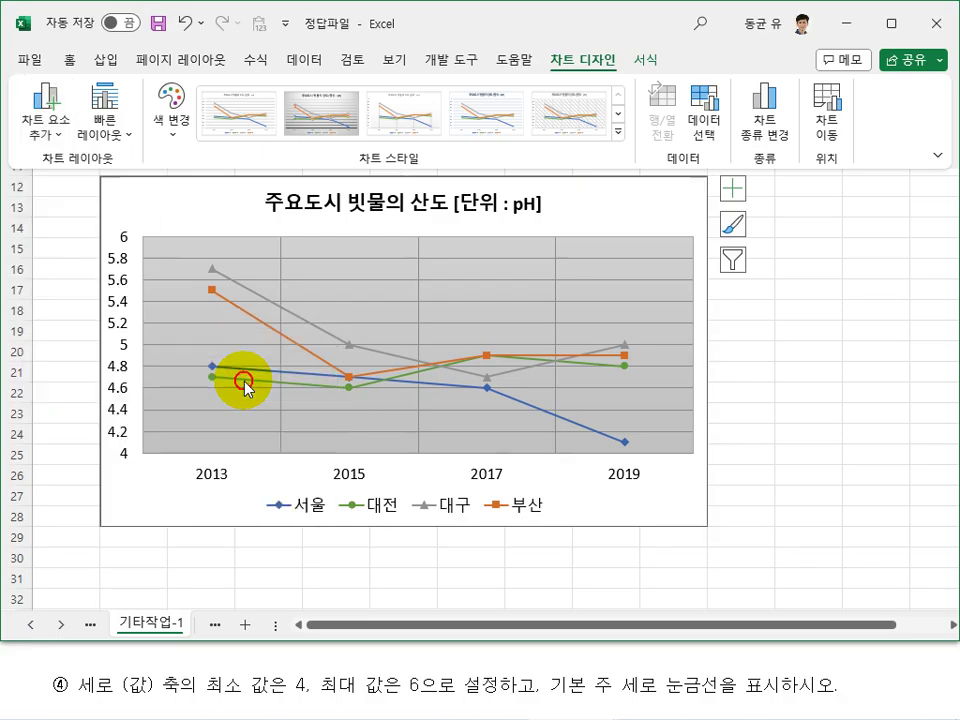
click(800, 455)
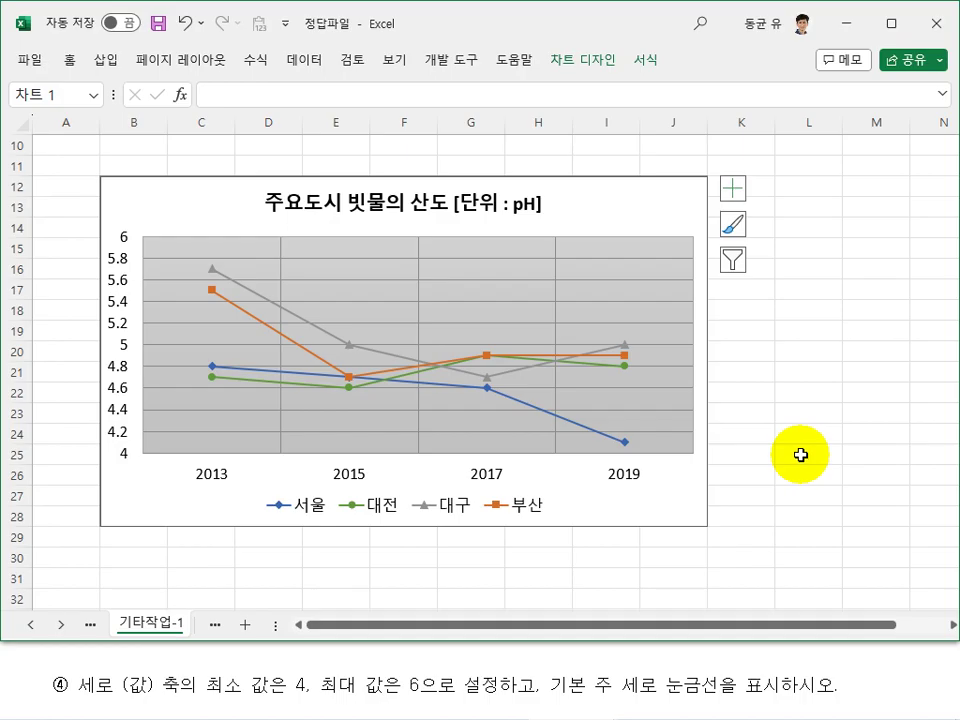
click(403, 578)
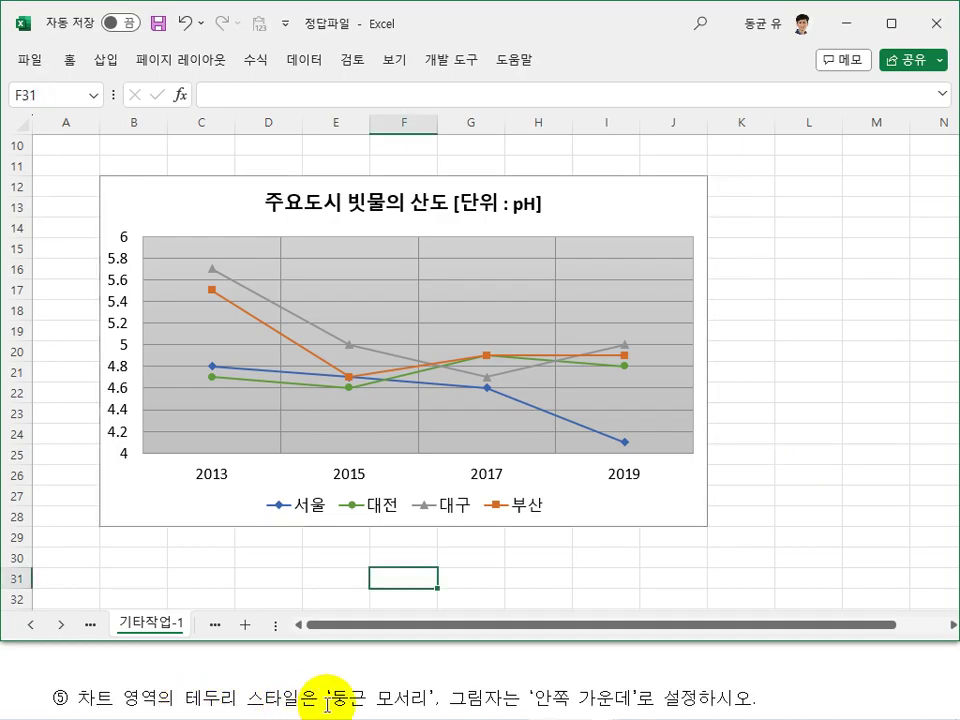
Give the chart area's border rounded corners (둥근 모서리)
click(679, 497)
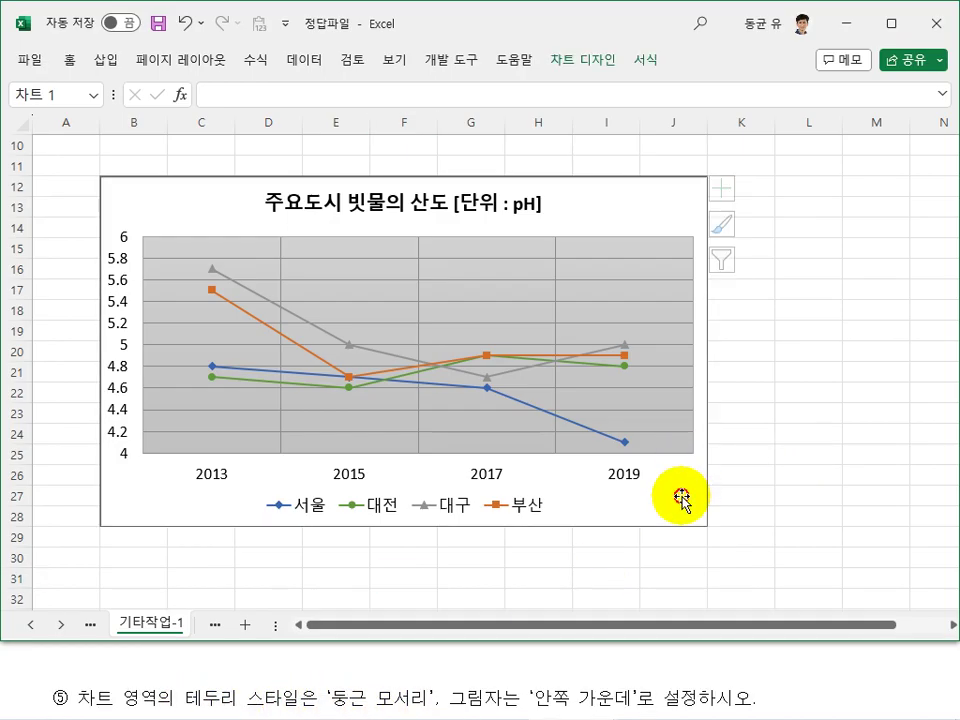
right_click(683, 503)
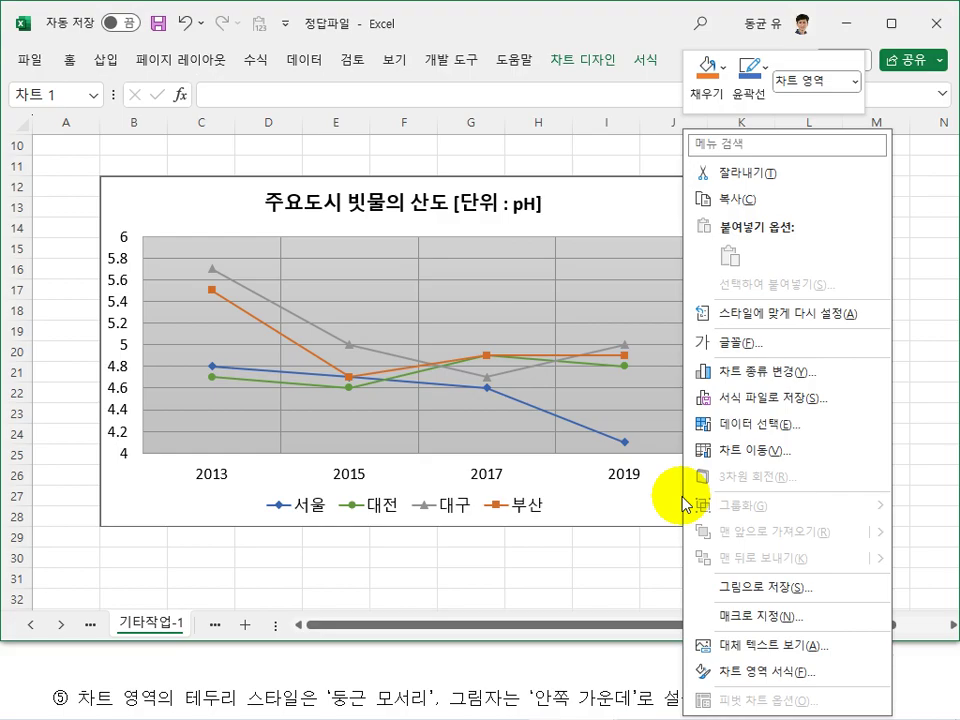
click(779, 673)
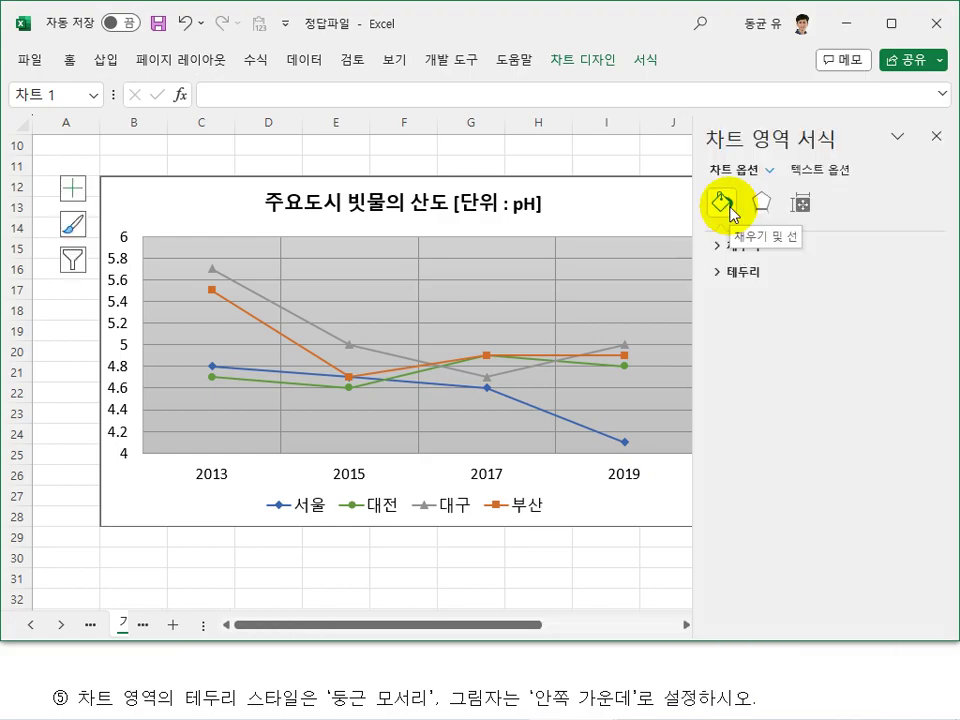
click(739, 272)
scroll(800, 400, down, 3)
click(742, 605)
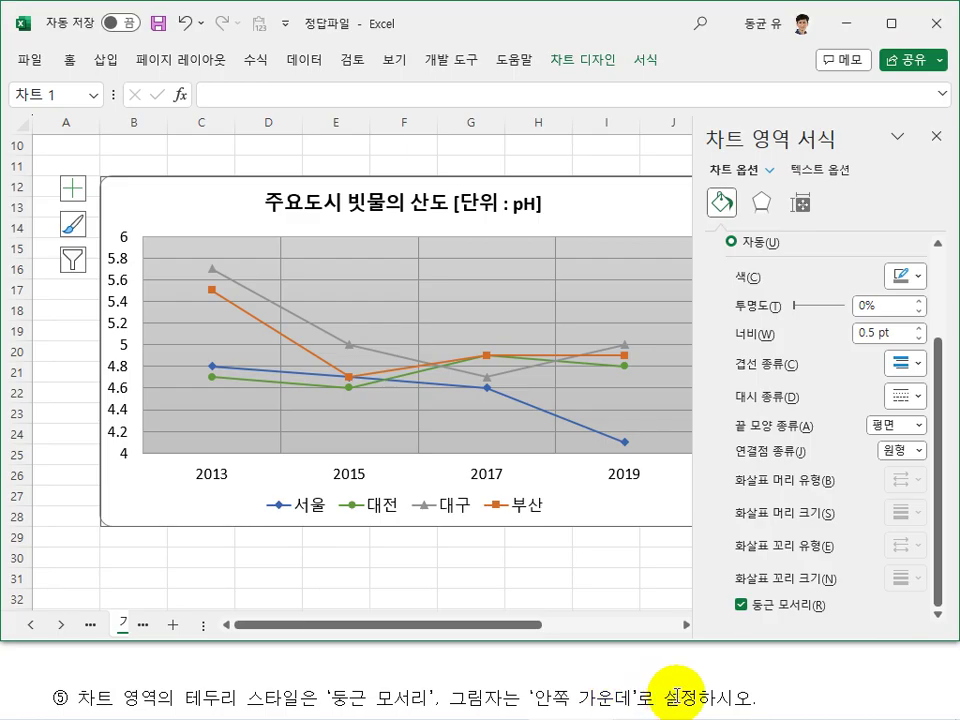
Apply the inner centre shadow preset (안쪽 가운데) to the chart area and close its formatting options
click(763, 205)
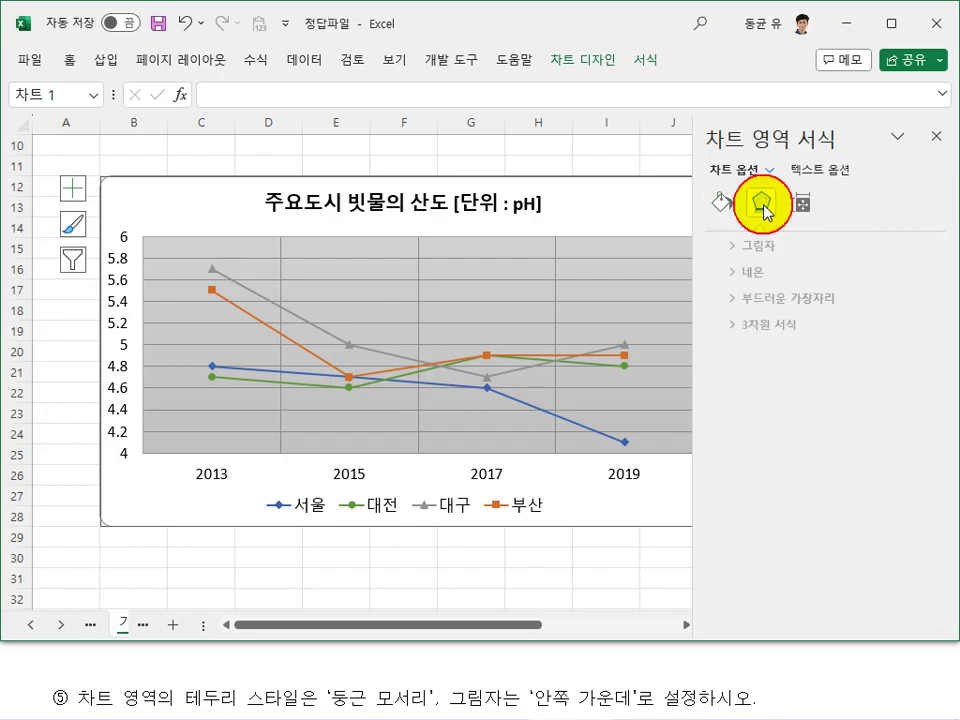
click(748, 247)
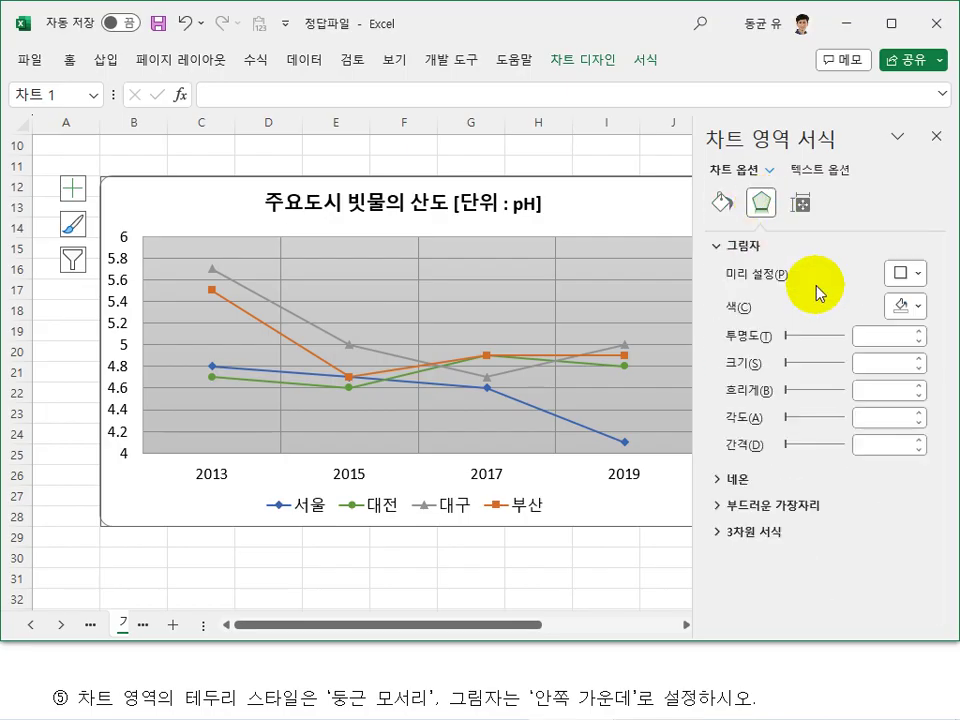
click(906, 273)
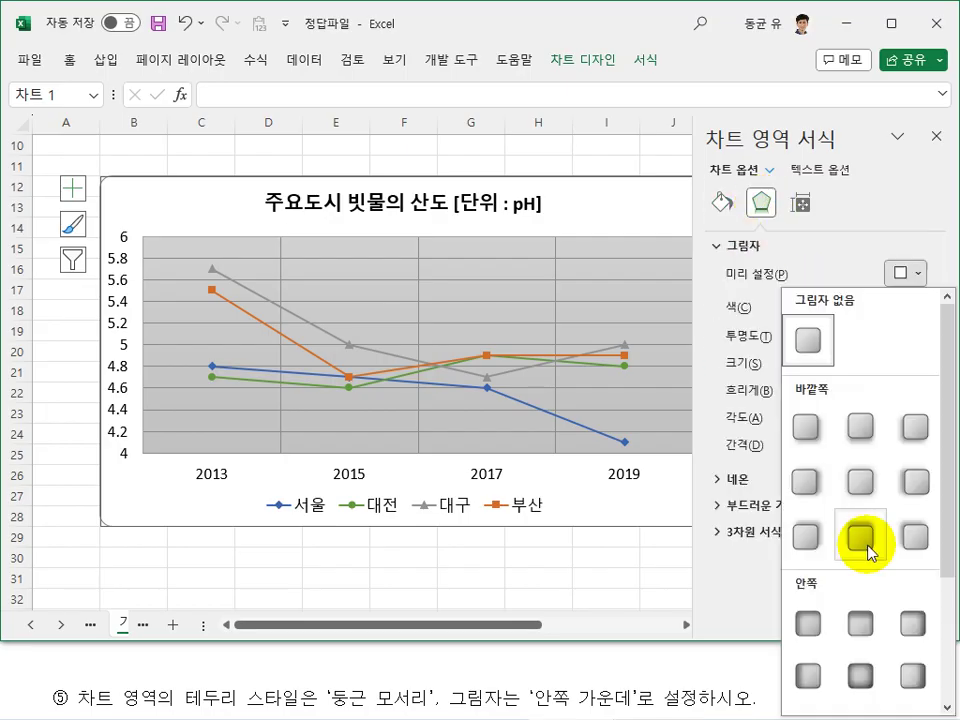
click(861, 678)
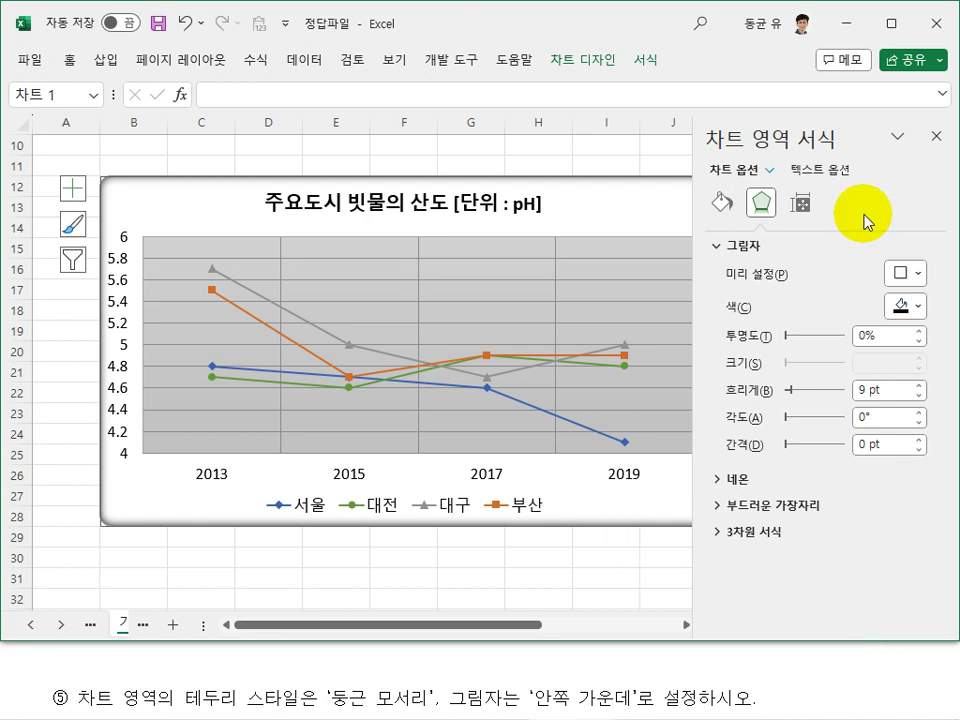
click(936, 137)
click(785, 413)
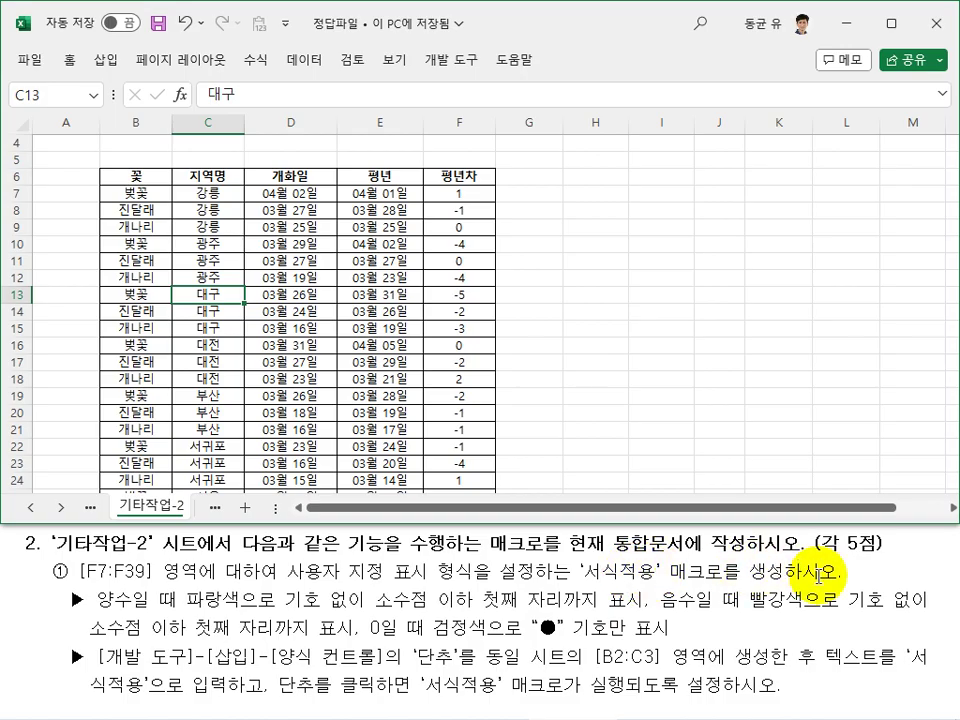
Start recording a macro named 서식적용, stored in the current workbook (현재 통합 문서), on the 기타작업-2 sheet
click(752, 261)
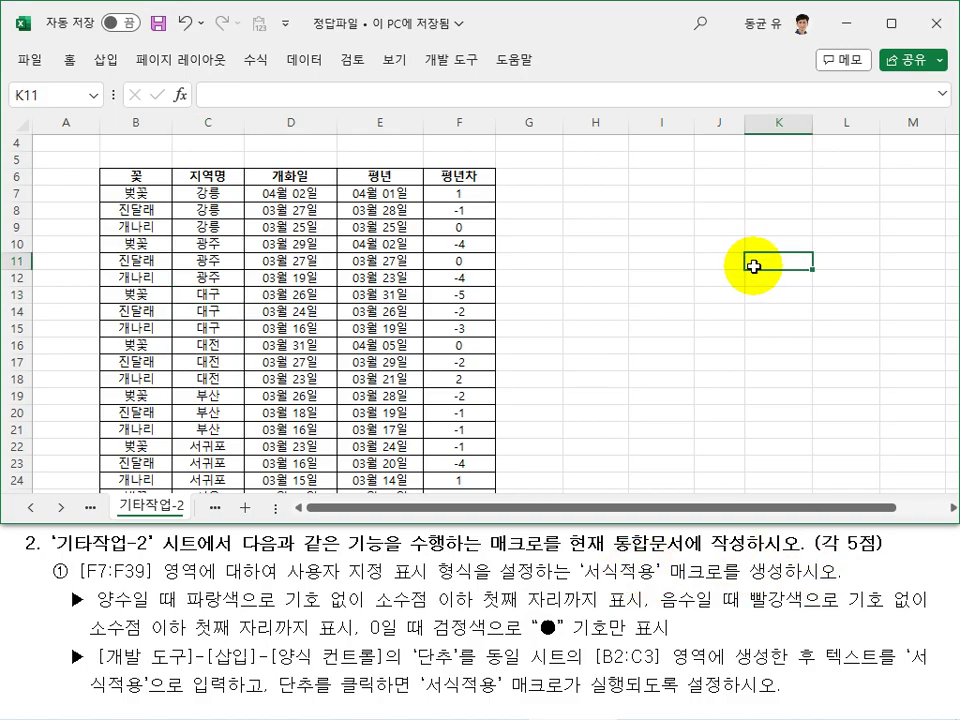
click(462, 61)
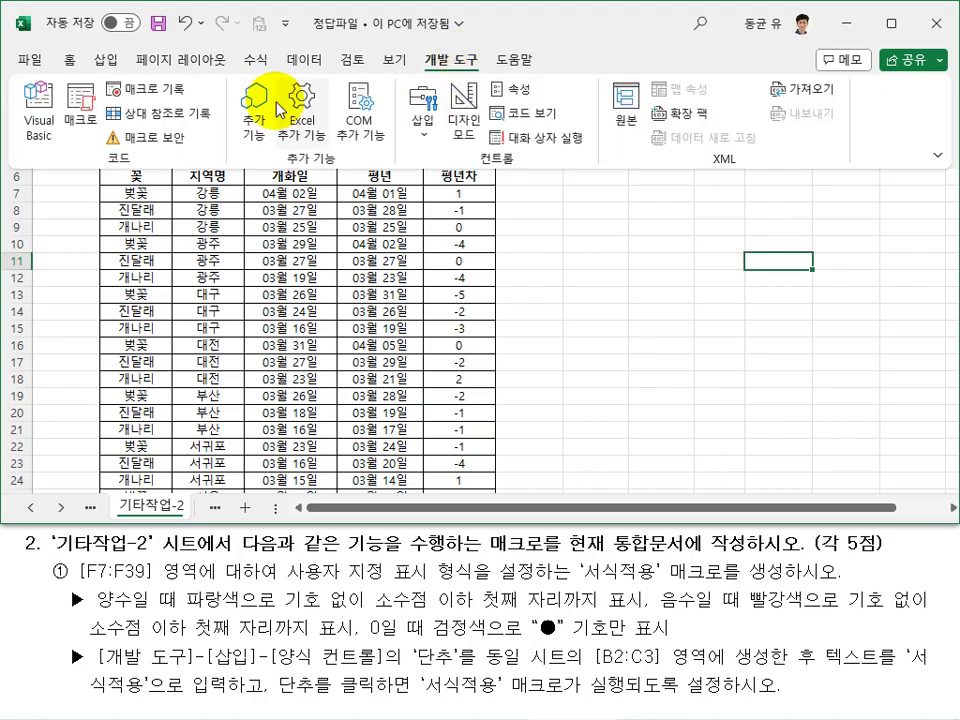
click(176, 95)
text(서식적용)
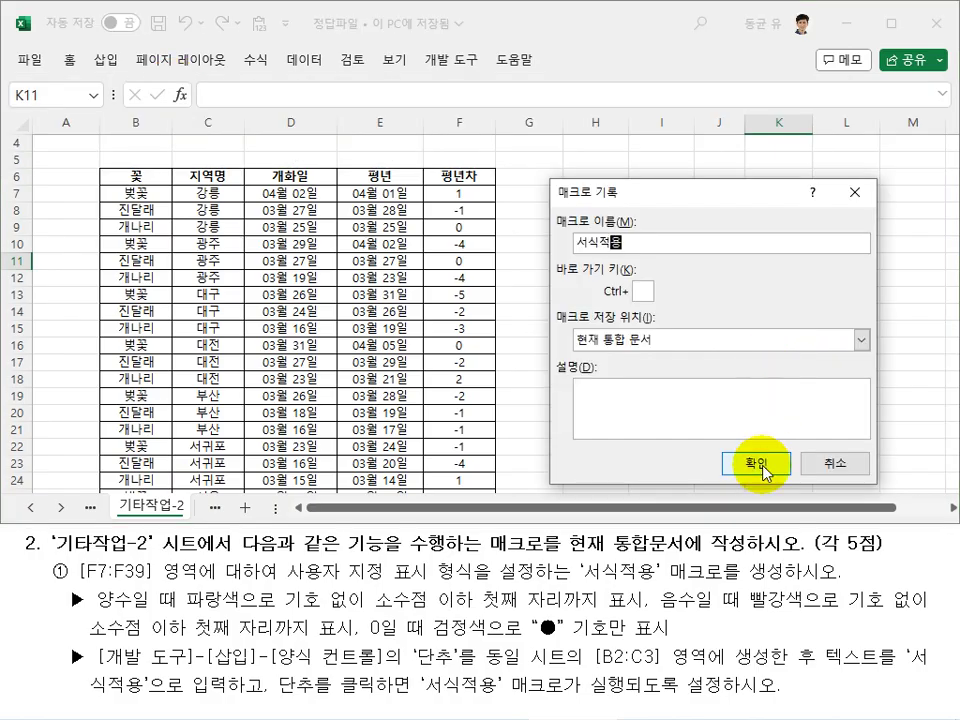
click(758, 465)
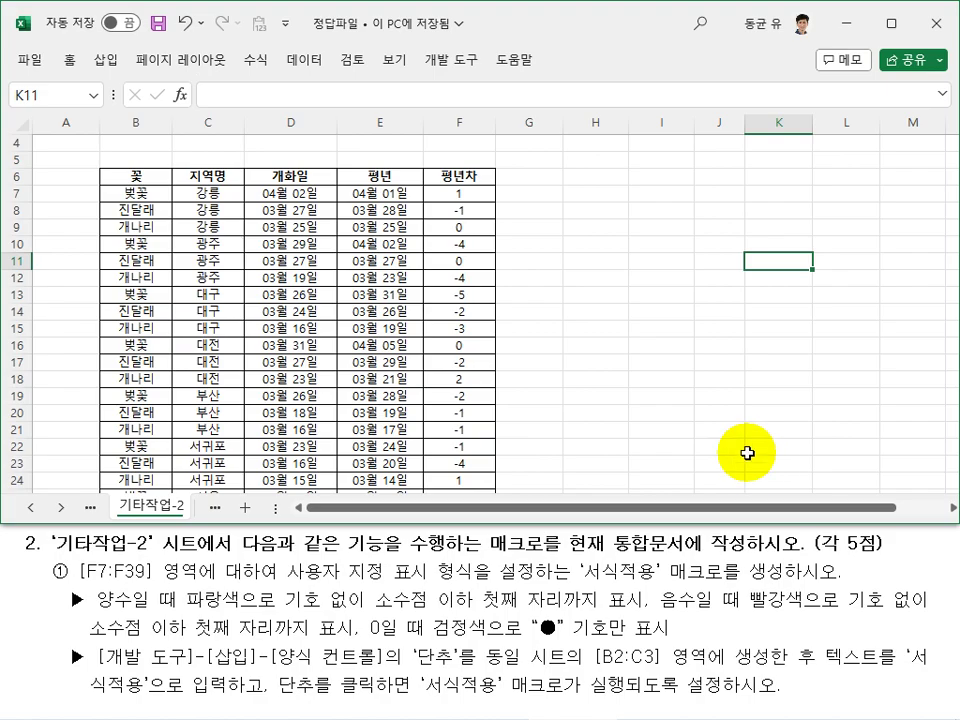
Apply the custom number format [파랑]0.0;[빨강]0.0;[검정]"●" to the 평년차 values in F7:F39
drag(465, 193, 477, 488)
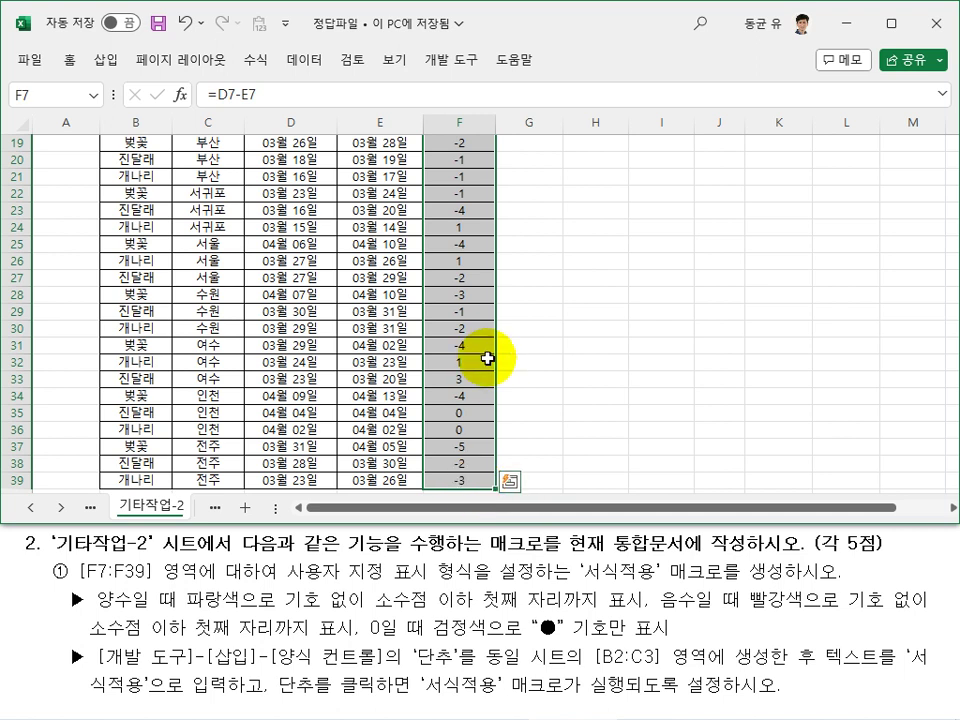
key(ctrl+1)
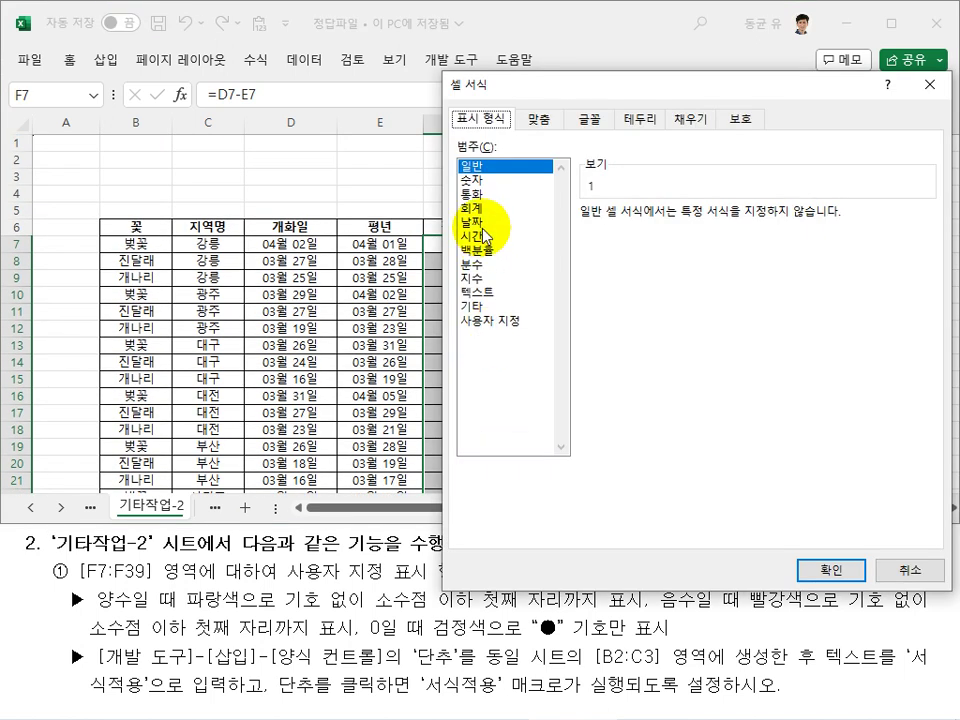
click(495, 321)
click(625, 232)
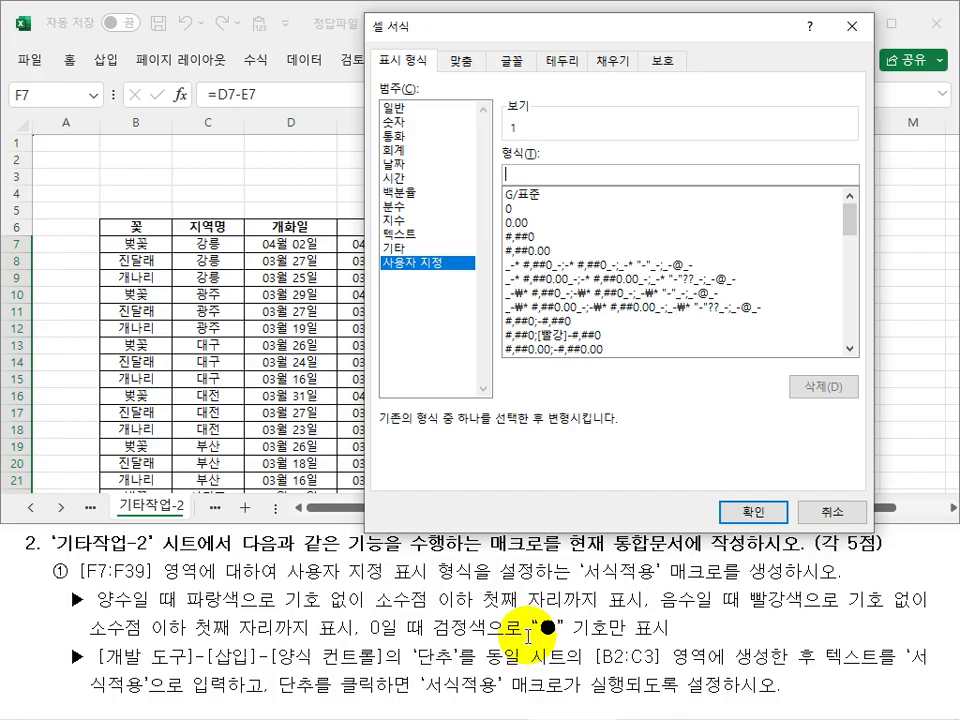
key(alt+Tab)
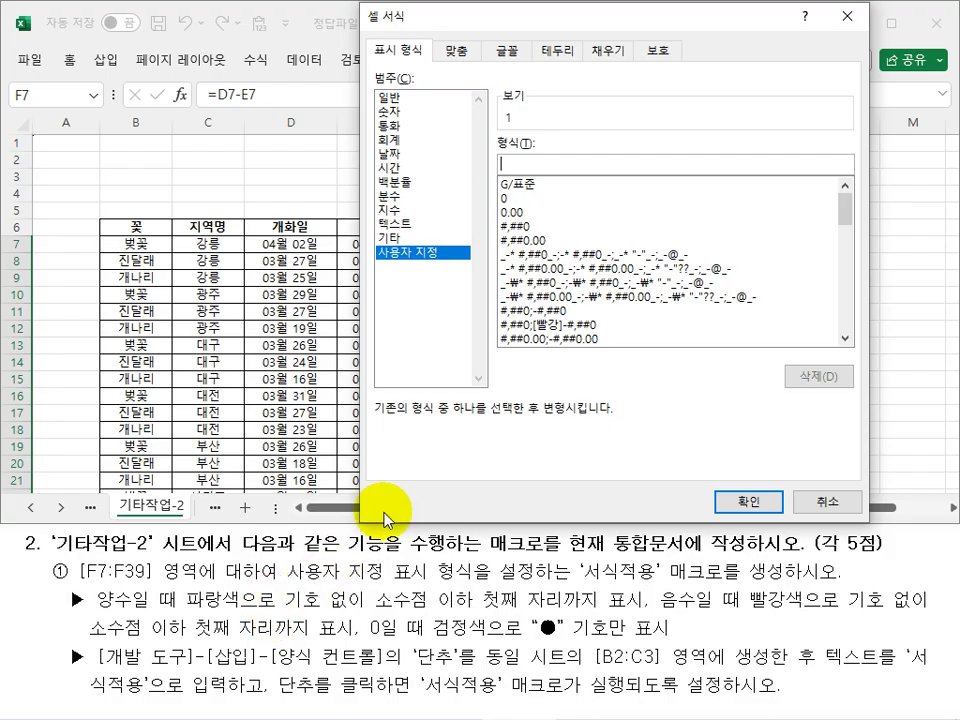
text([파랑]0.0)
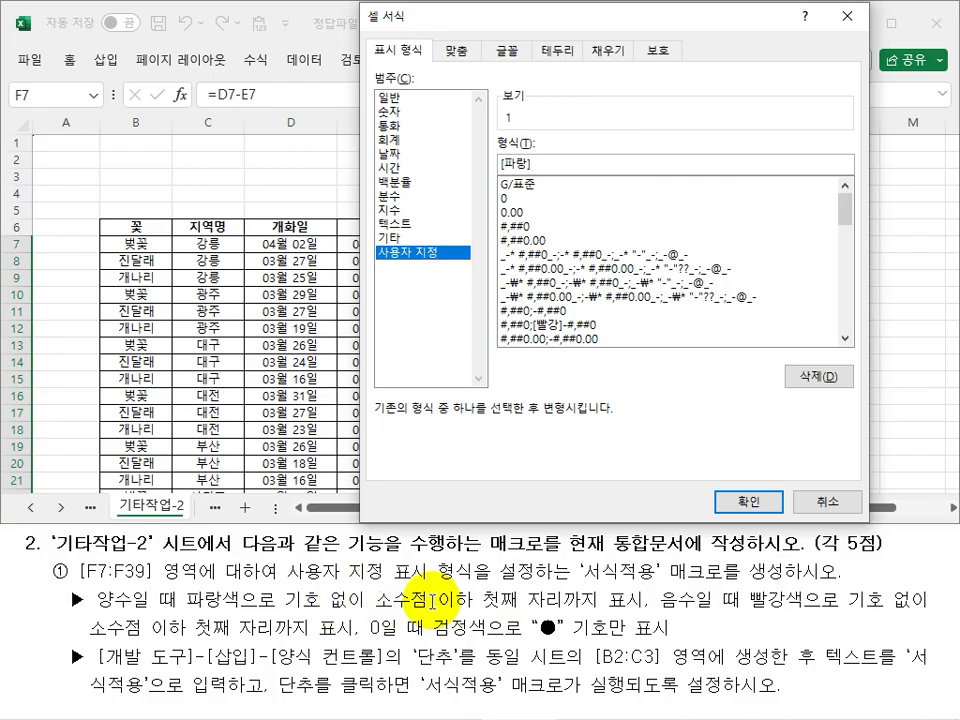
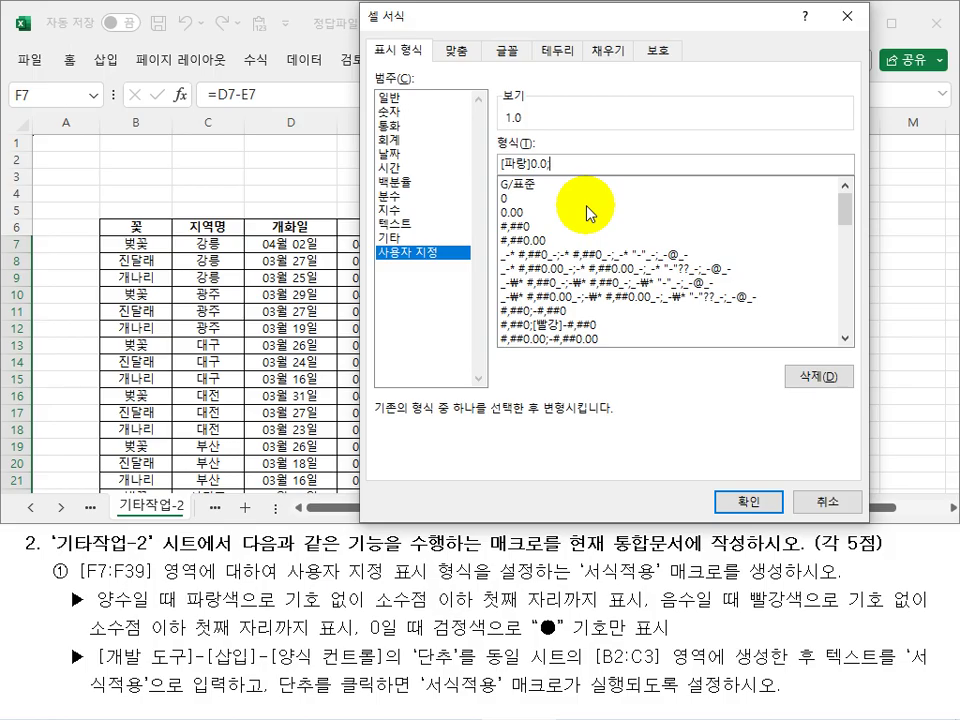
key(BackSpace)
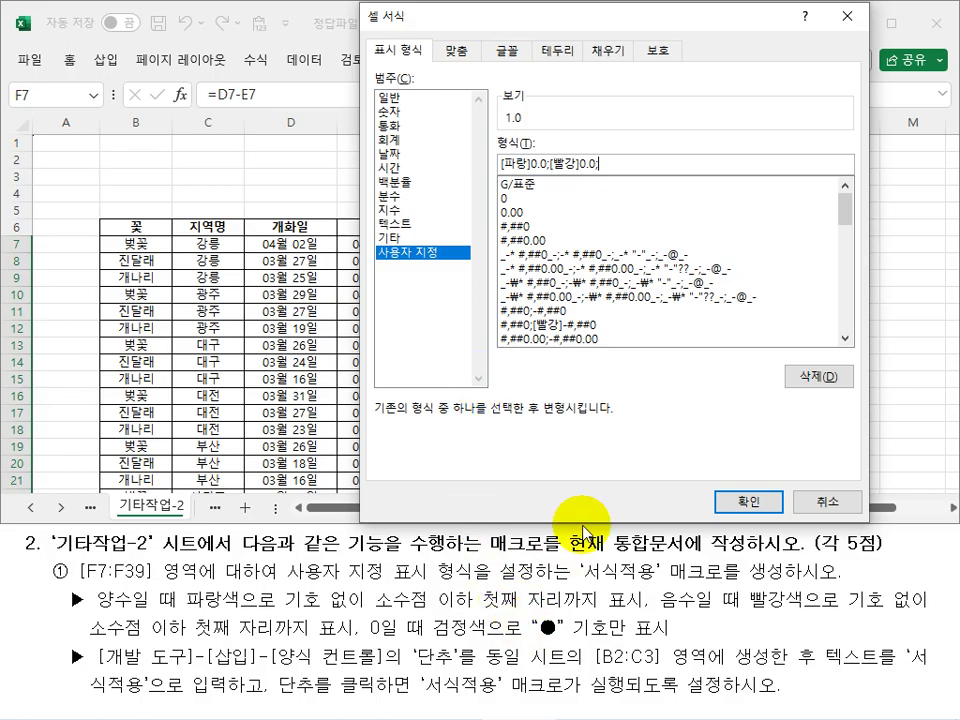
key(Hangul_Hanja)
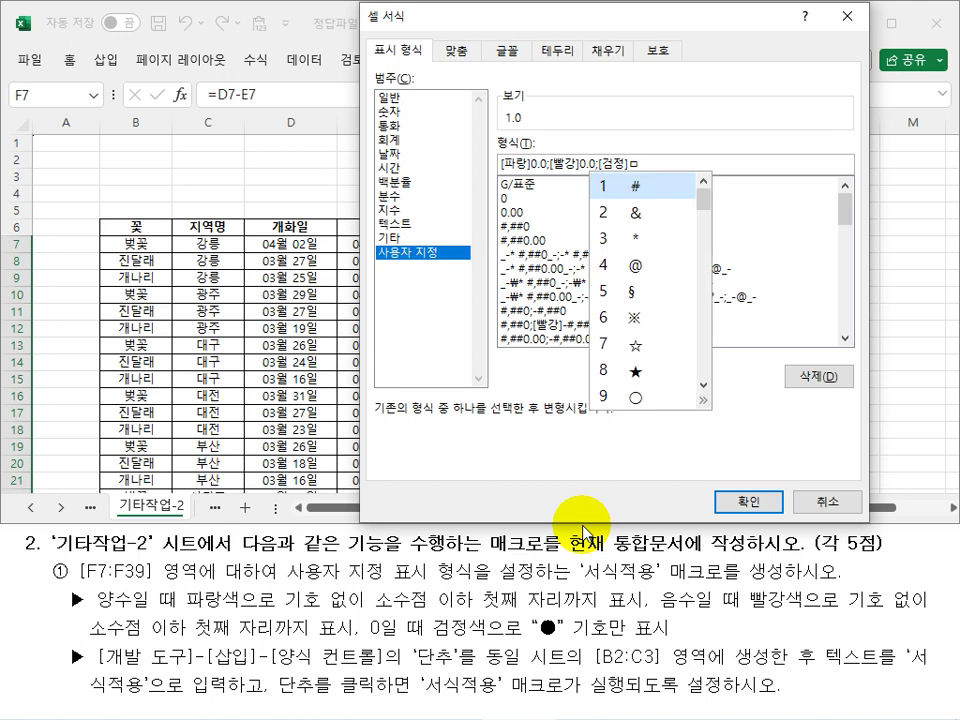
key(Tab)
click(504, 192)
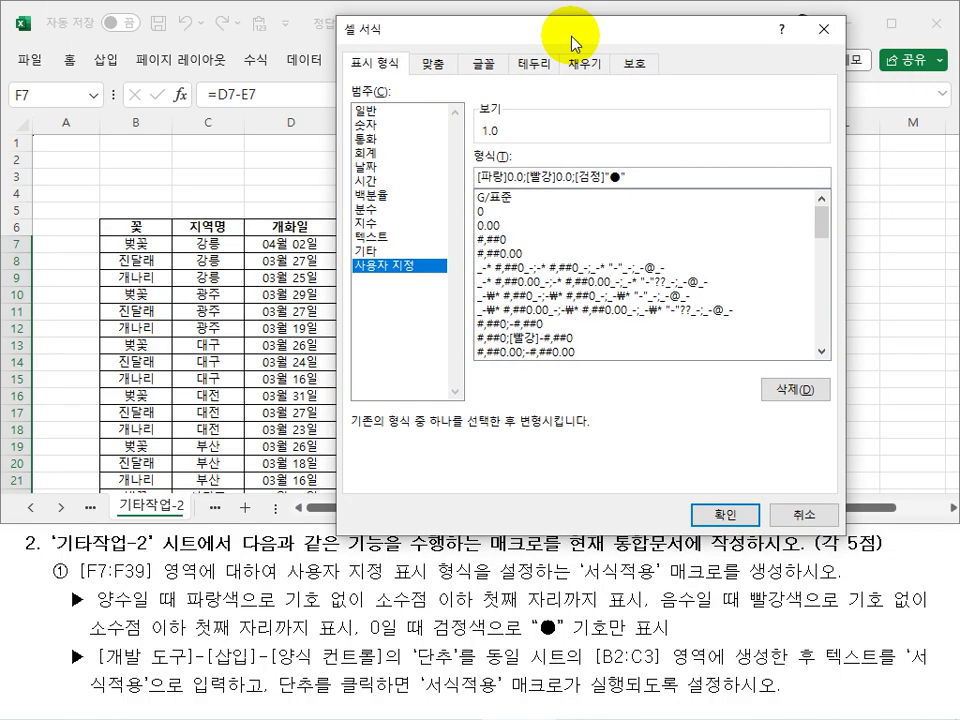
click(733, 514)
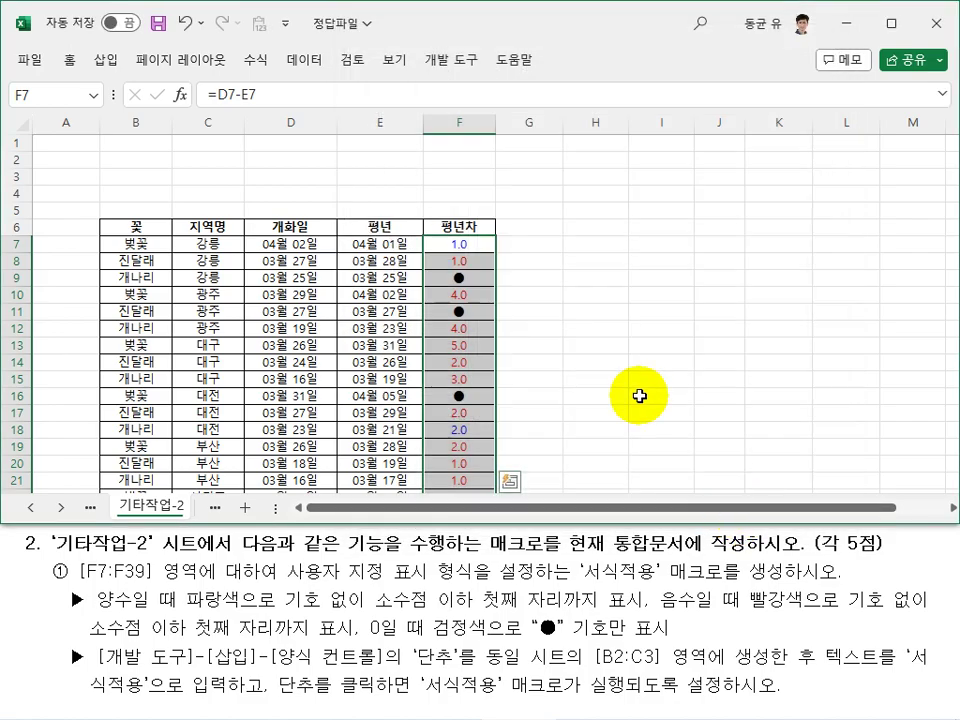
Deselect the formatted range and stop recording the 서식적용 macro
click(642, 344)
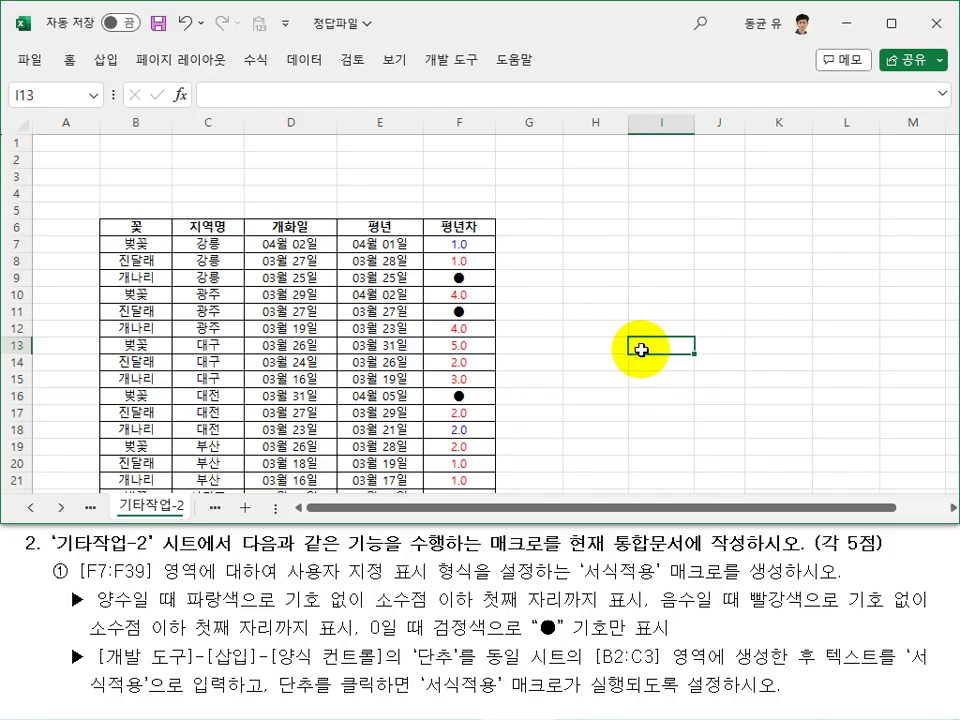
click(459, 62)
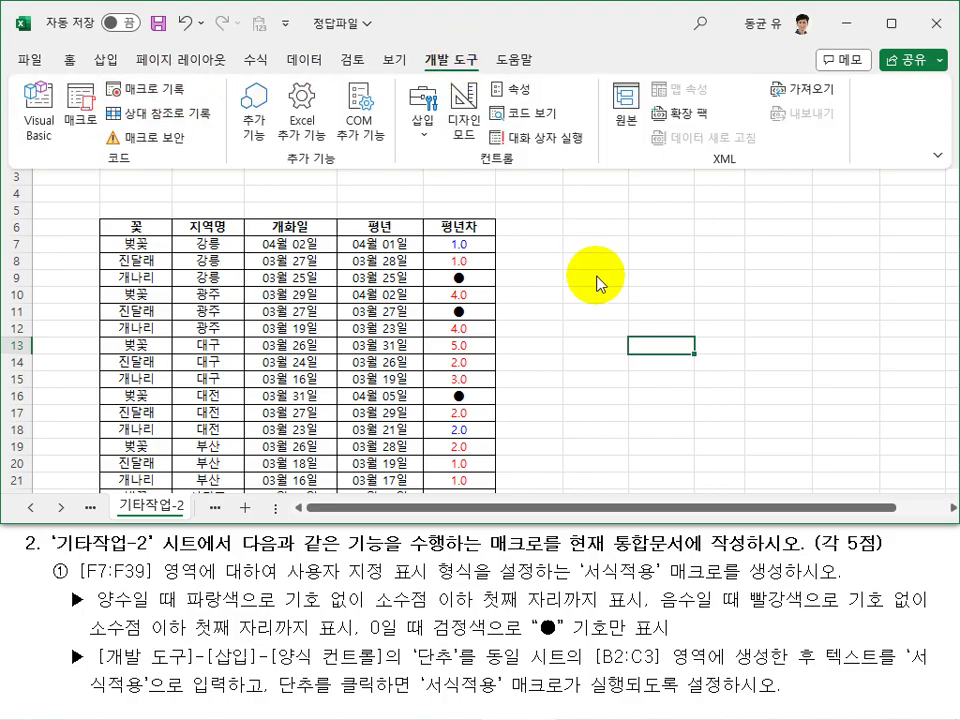
scroll(596, 285, down, 6)
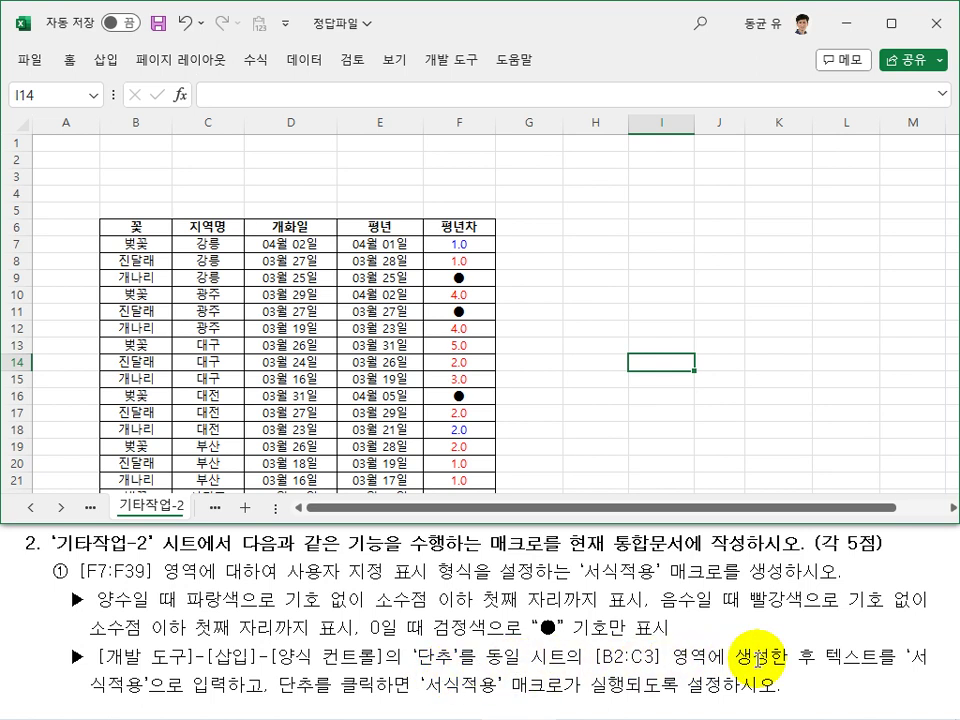
Draw a form-control button (양식 컨트롤 단추) over B2:C3 and assign the 서식적용 macro to it
drag(160, 158, 203, 177)
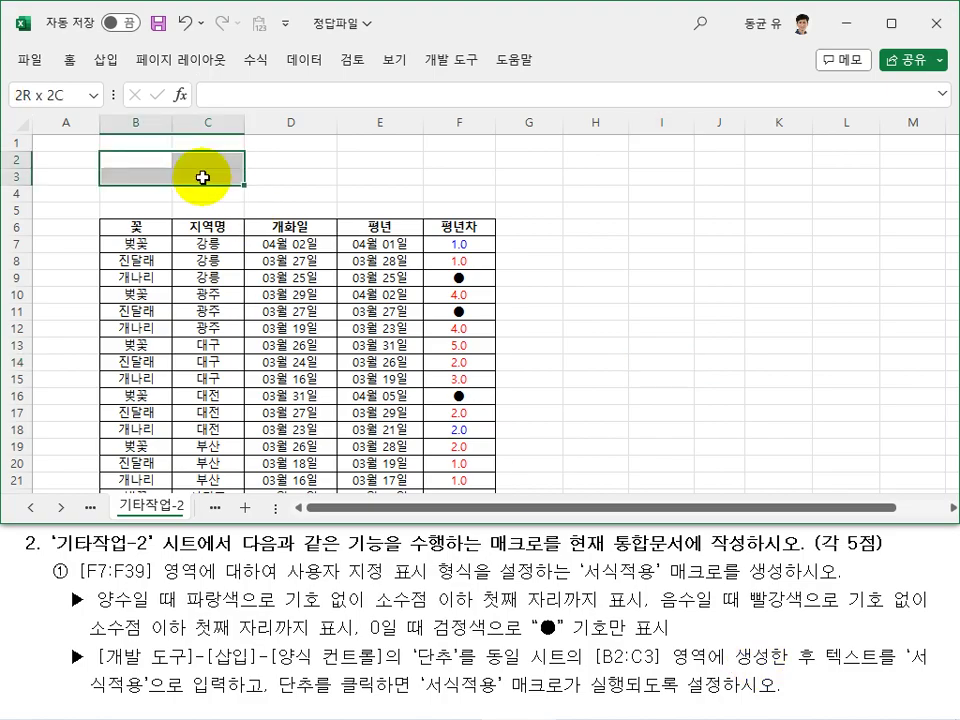
click(200, 177)
click(141, 158)
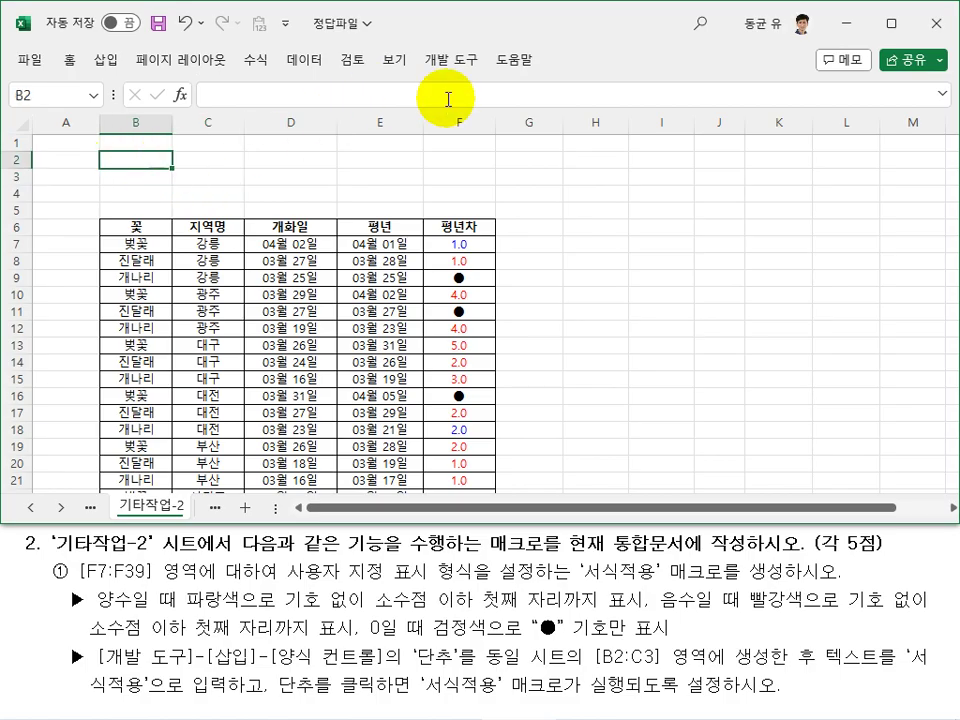
click(466, 62)
click(423, 104)
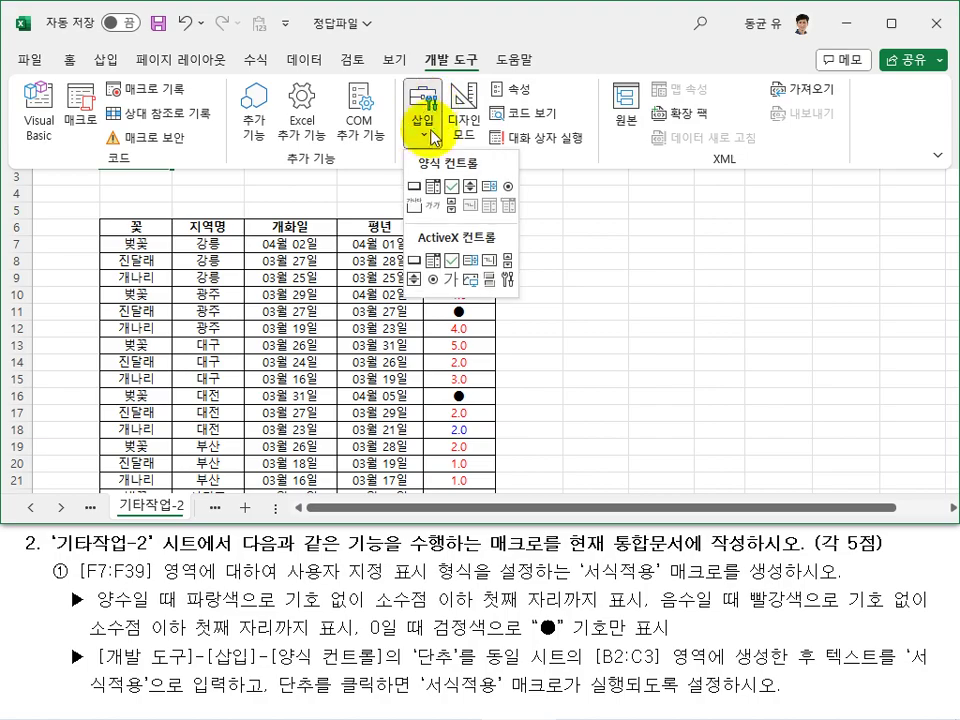
click(417, 185)
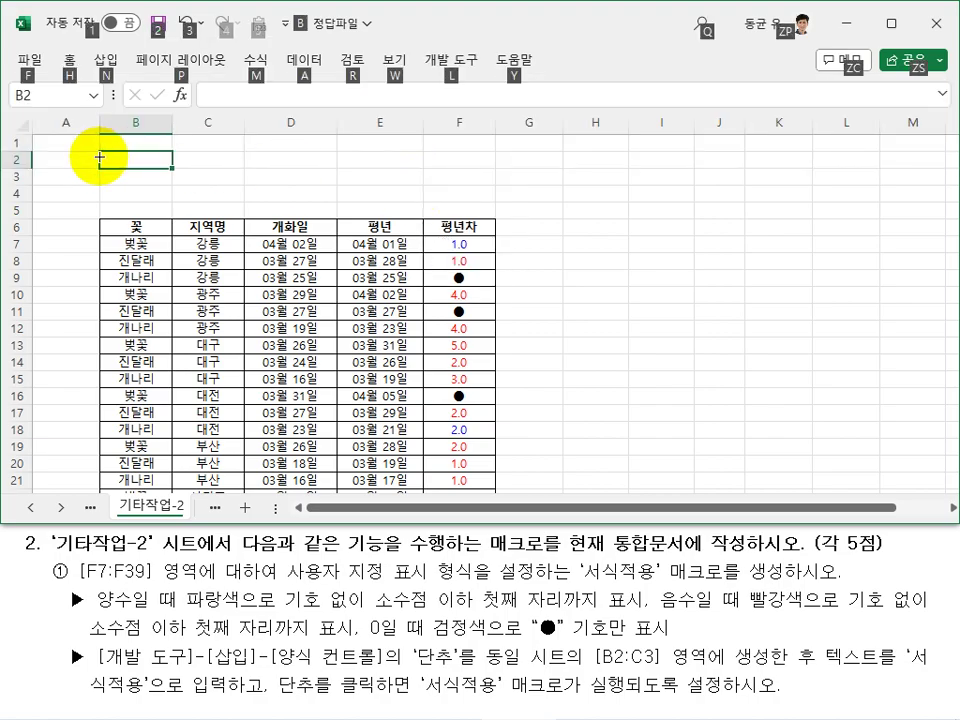
drag(106, 159, 235, 182)
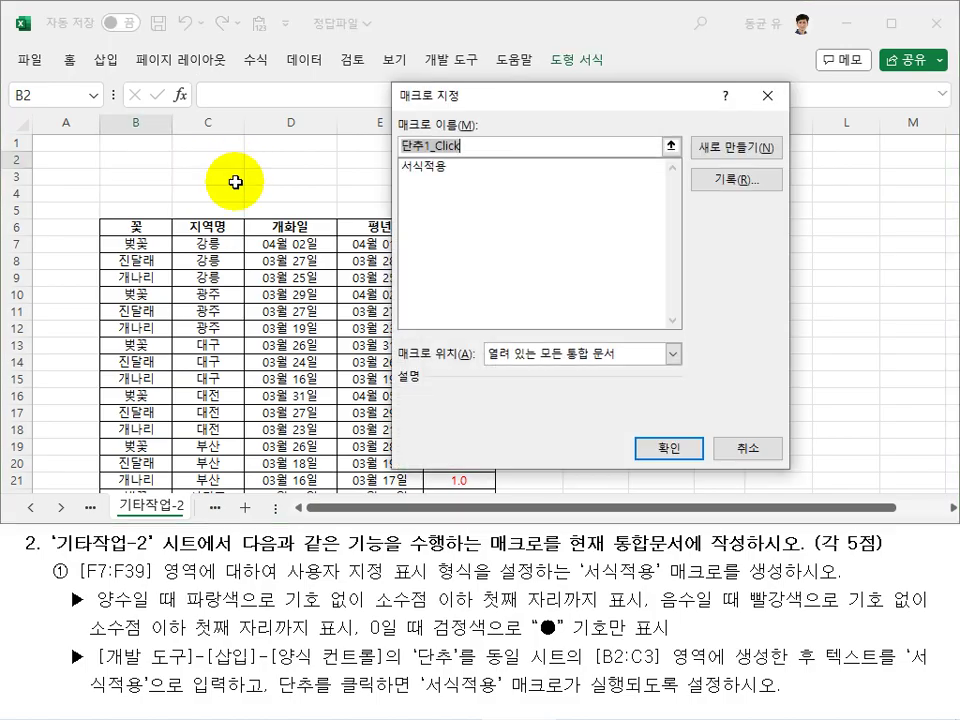
click(429, 167)
click(660, 449)
Replace the caption of the button over B2:C3 with 서식적용
click(148, 165)
key(ctrl+a)
key(Delete)
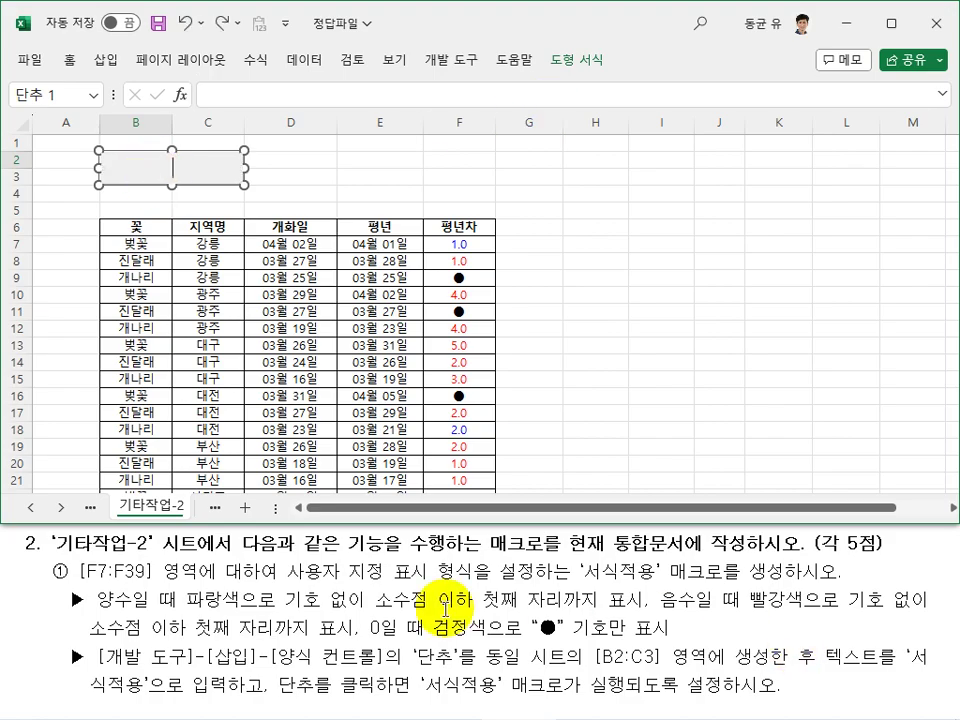
text(서식적용)
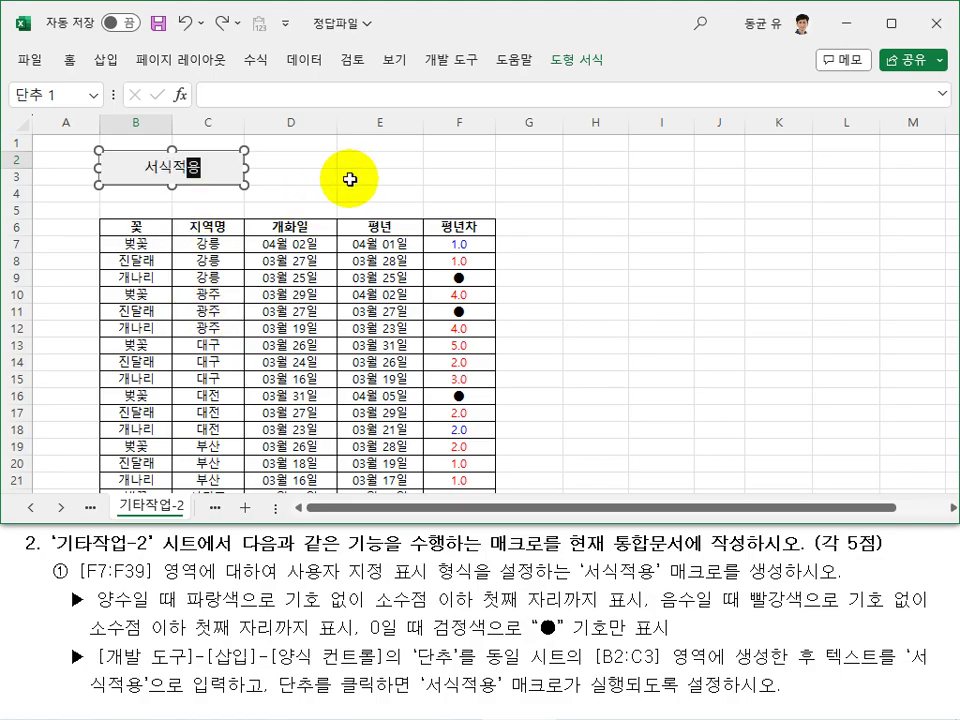
click(352, 178)
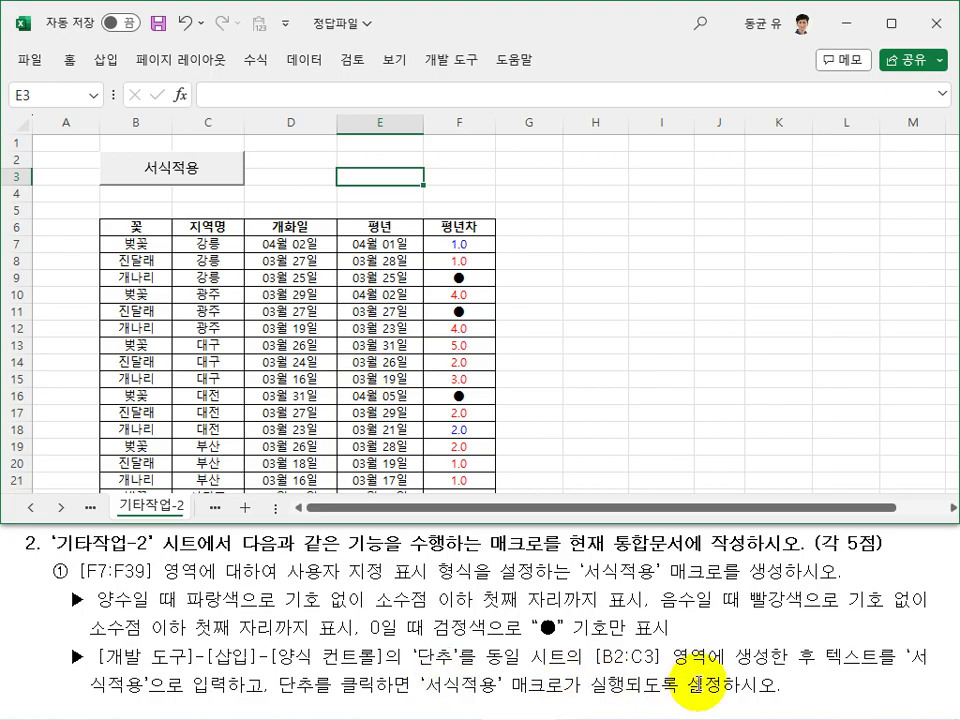
Test the 서식적용 button by running its macro on the sheet
click(603, 194)
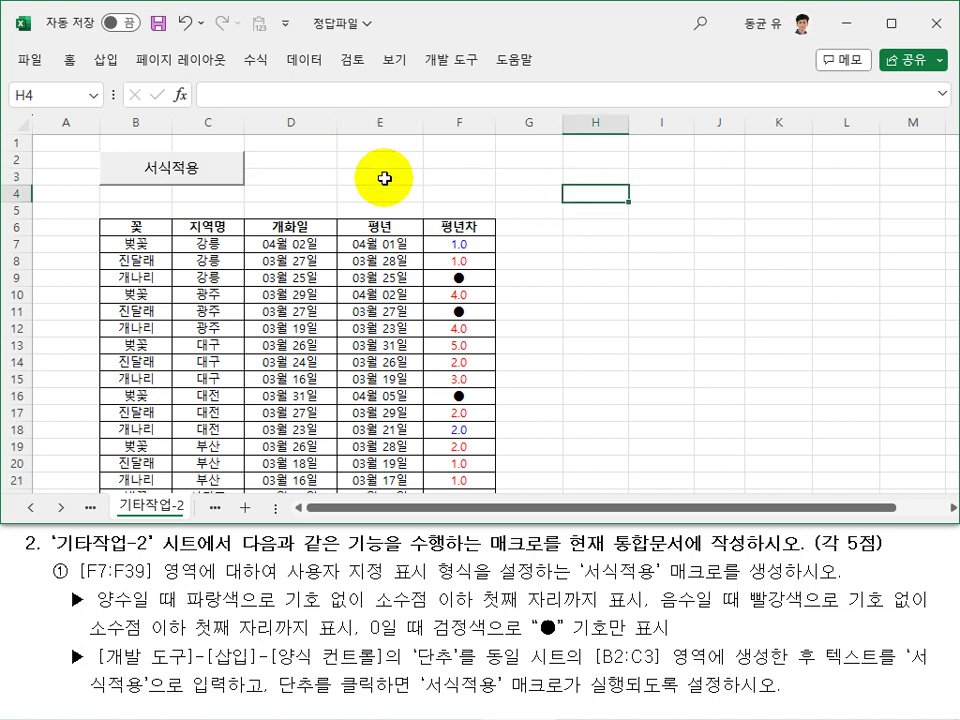
click(213, 169)
click(517, 223)
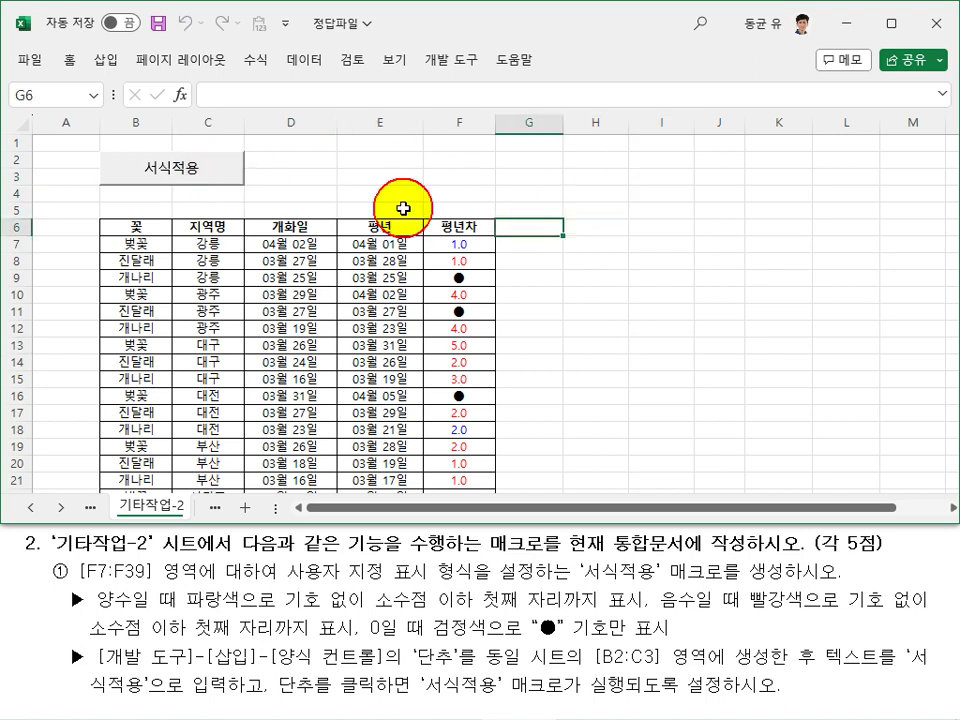
click(215, 173)
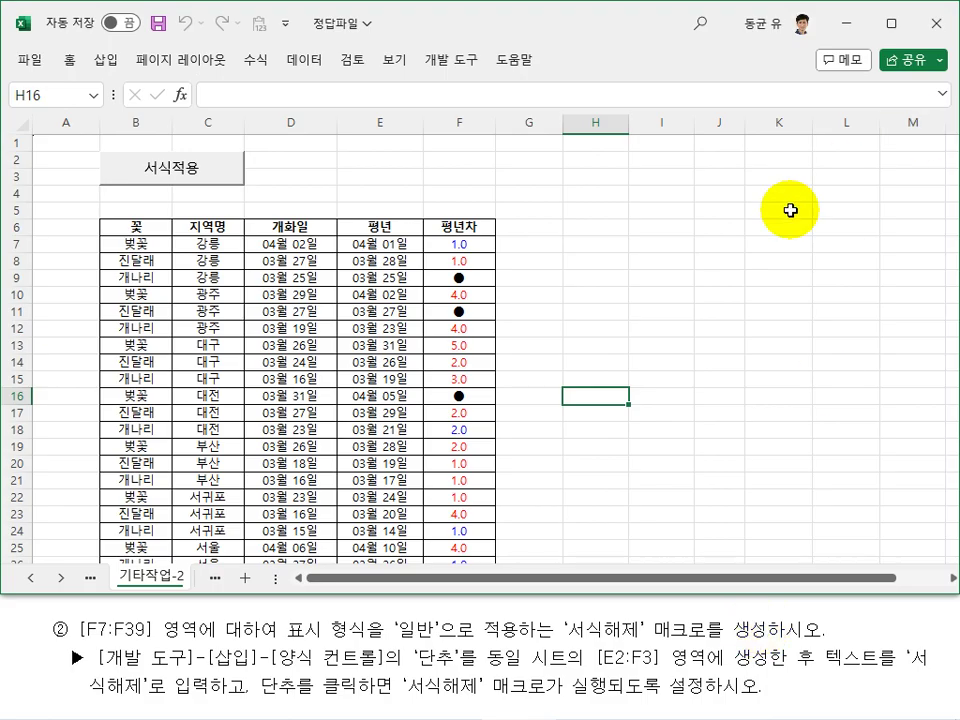
Start recording a macro named 서식해제, stored in the current workbook (현재 통합 문서)
click(703, 244)
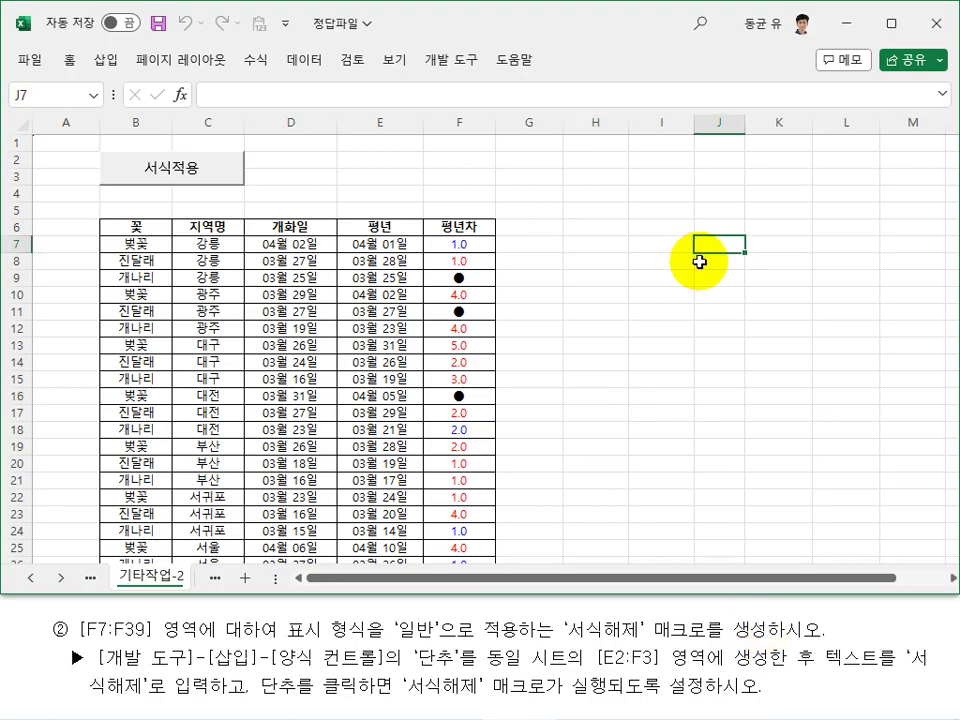
click(446, 60)
click(168, 95)
text(서식해제)
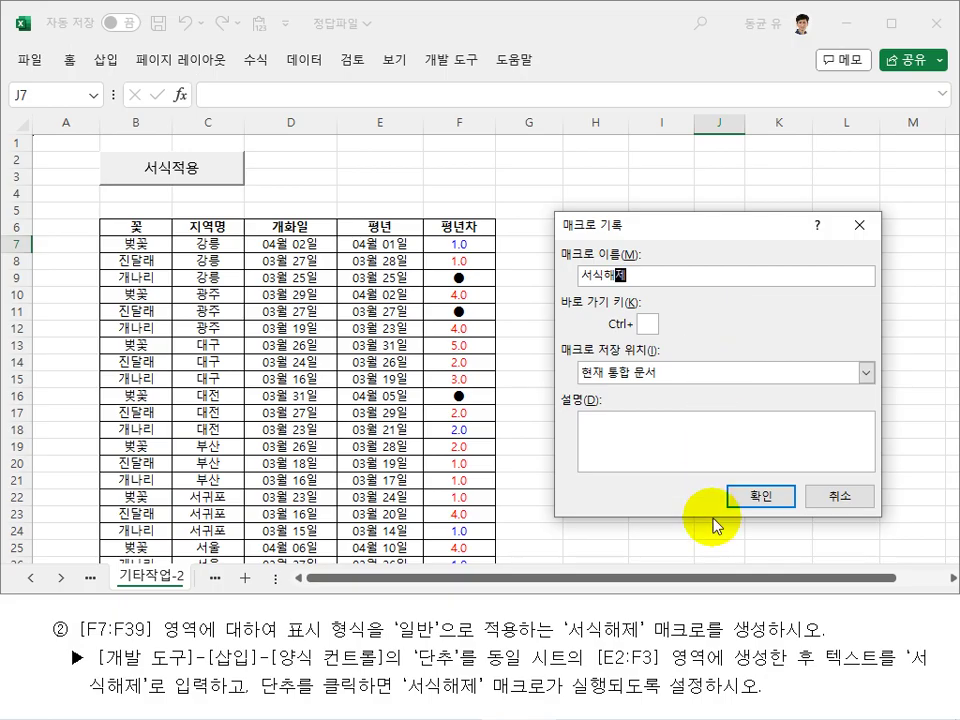
click(752, 496)
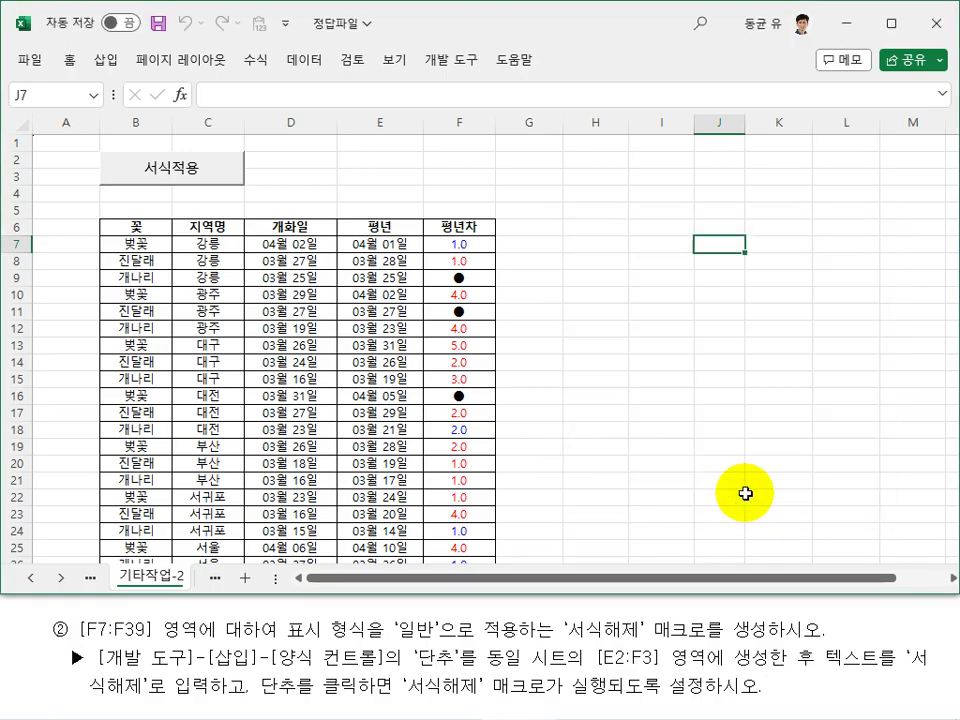
Set the number format of F7:F39 to General (일반) and stop recording the 서식해제 macro
click(655, 376)
drag(478, 248, 463, 563)
scroll(474, 476, up, 5)
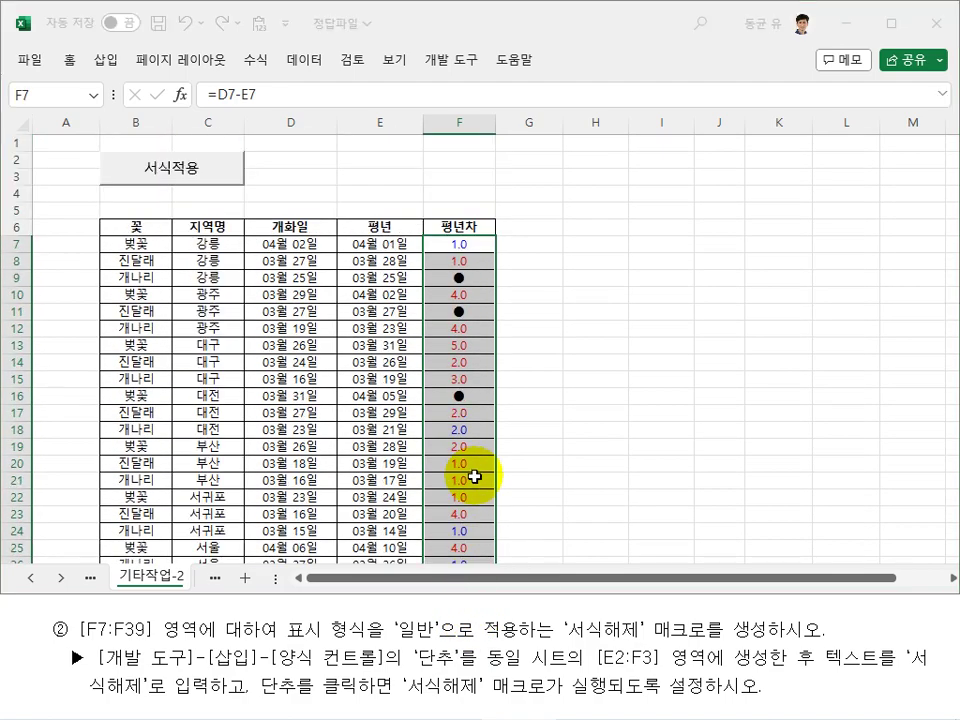
key(ctrl+1)
drag(613, 118, 570, 75)
click(443, 147)
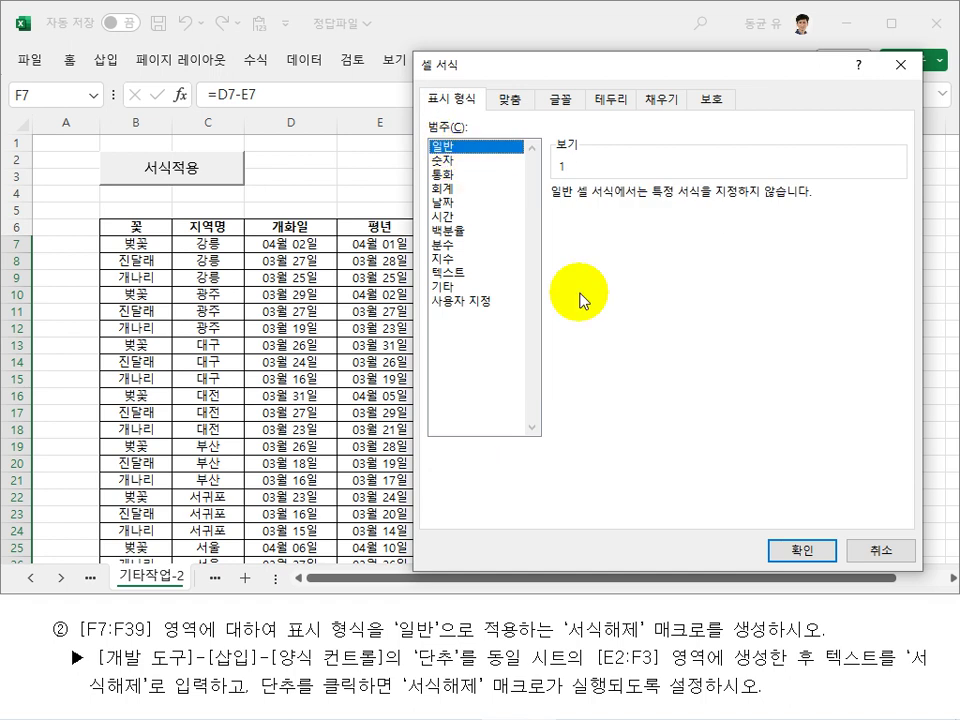
click(793, 553)
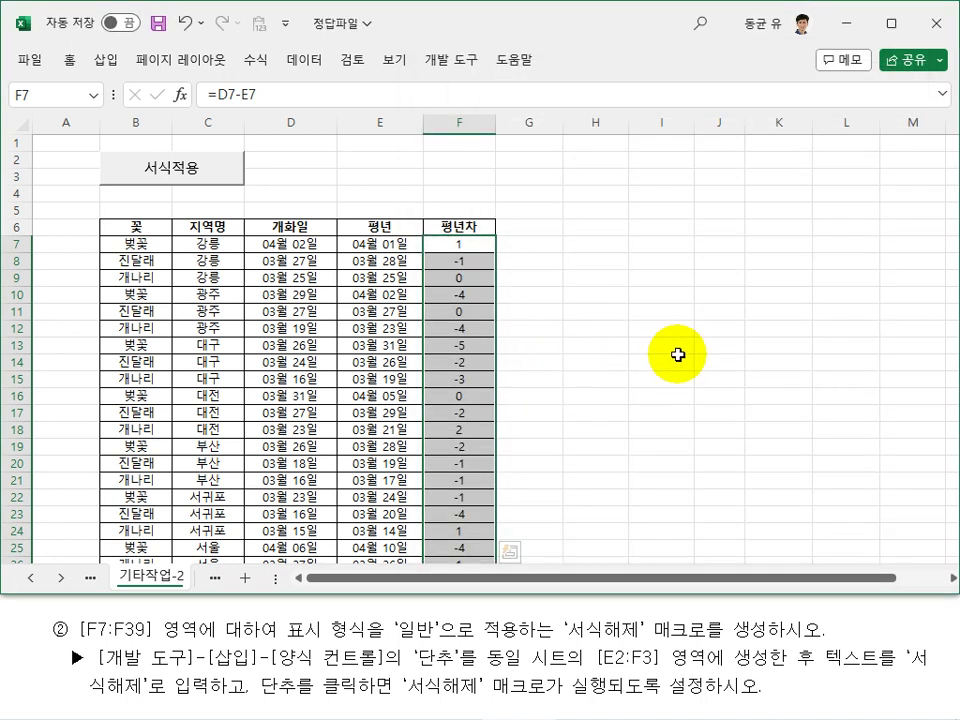
drag(677, 360, 675, 350)
click(445, 60)
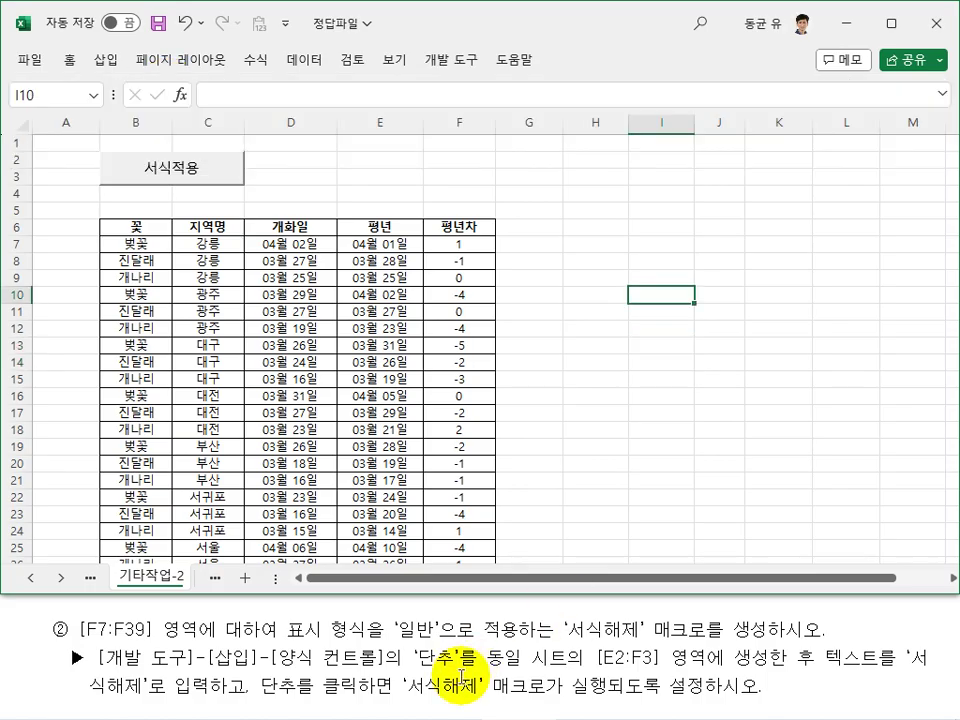
Draw a form-control button (단추) covering cells E2:F3 on the 기타작업-2 sheet
drag(598, 658, 657, 658)
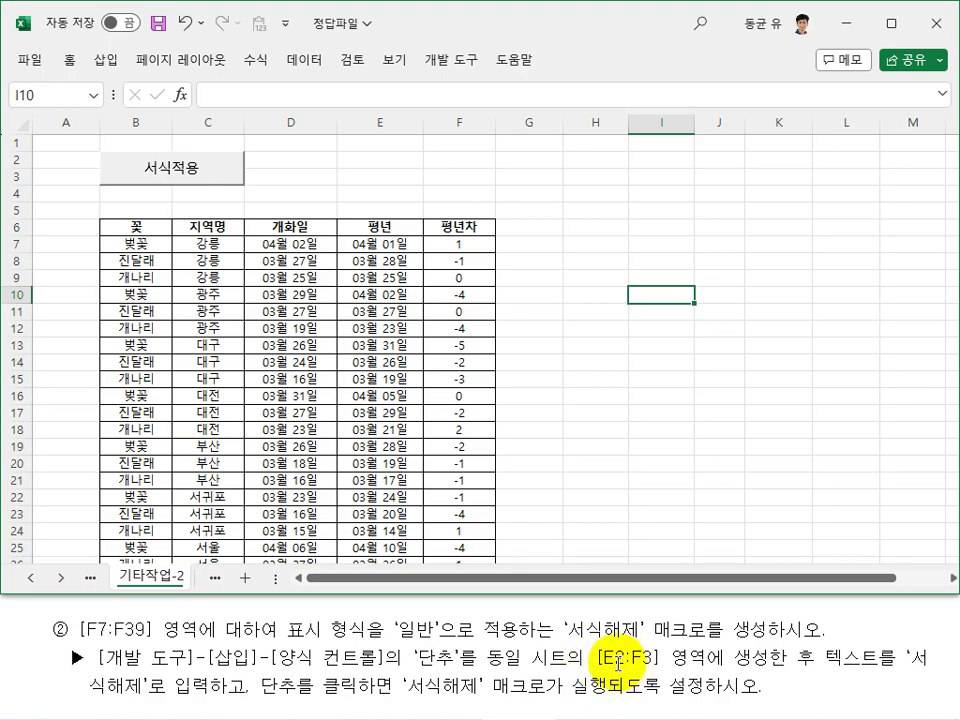
drag(377, 163, 439, 182)
click(439, 175)
click(448, 60)
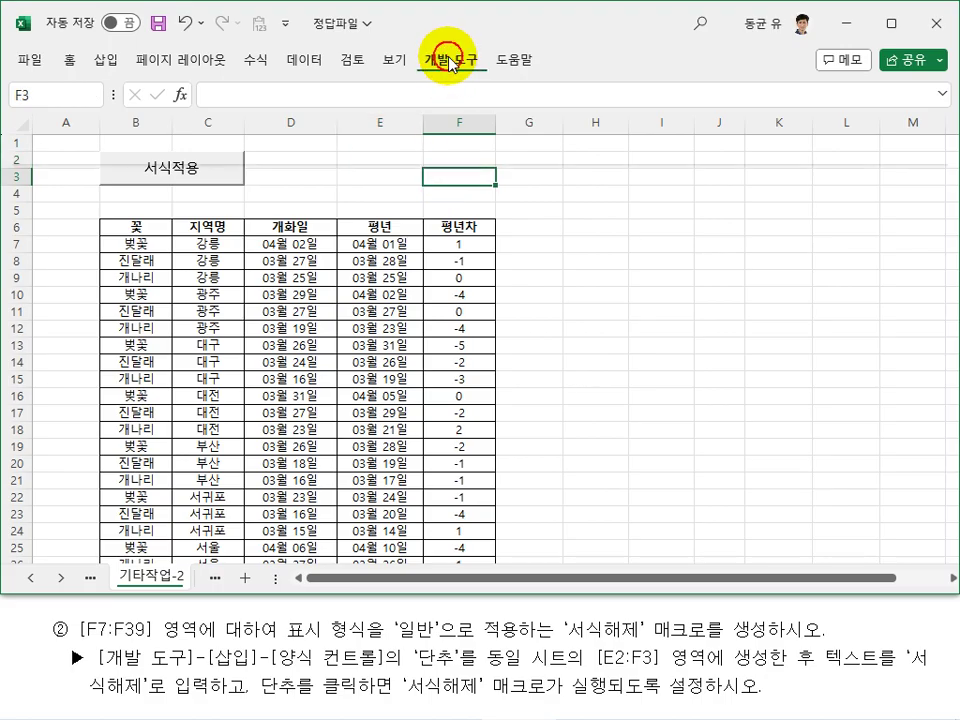
click(422, 112)
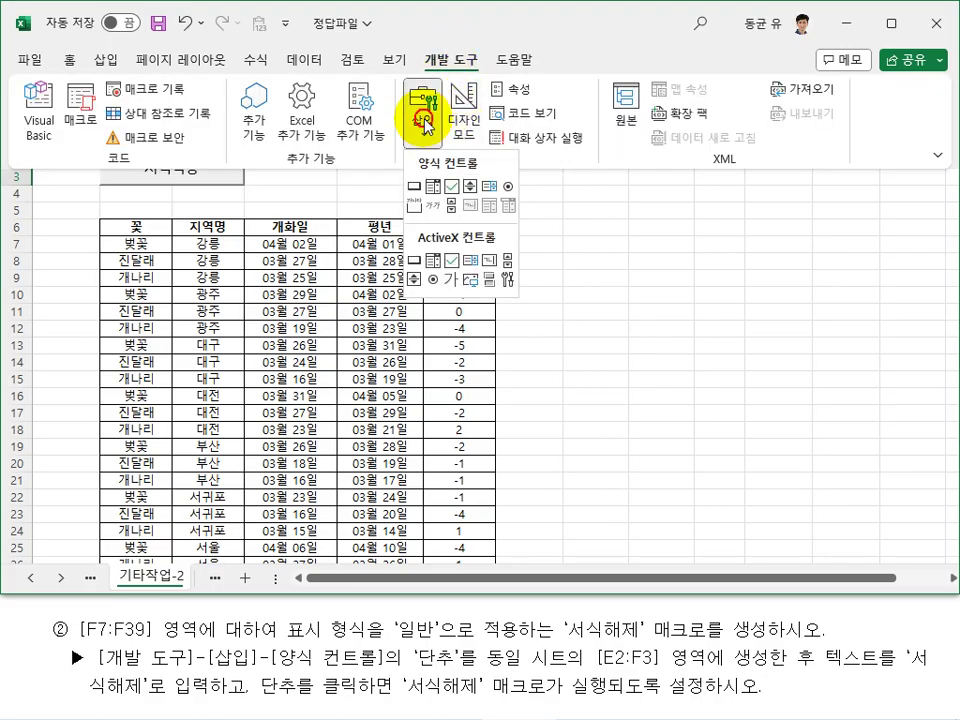
click(410, 190)
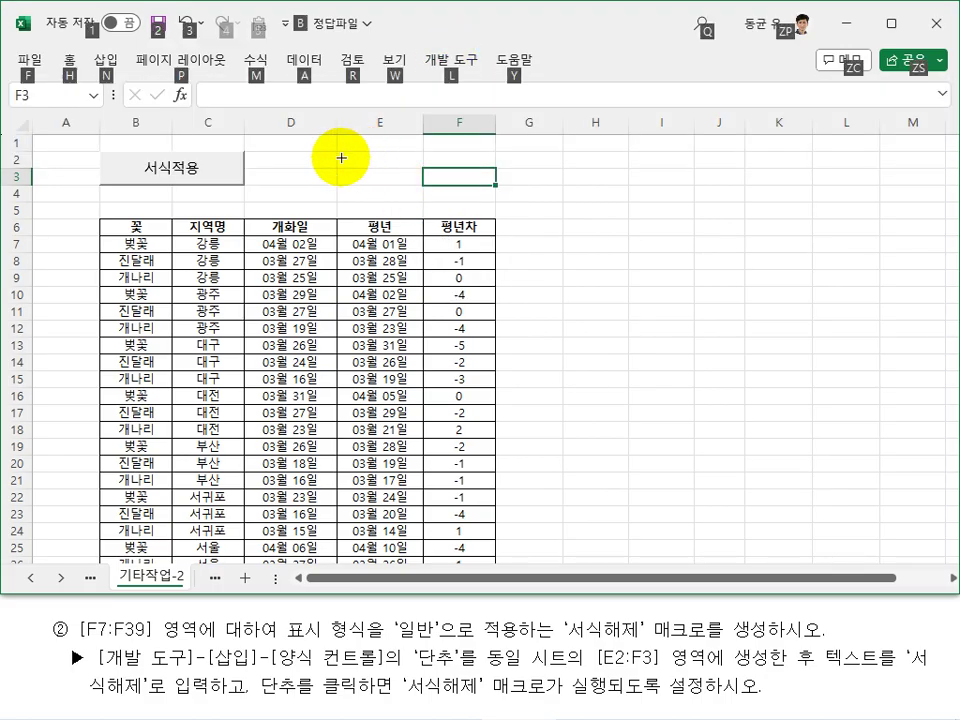
mouse_move(339, 150)
mouse_down()
mouse_move(467, 178)
mouse_move(467, 187)
mouse_up()
Assign the 서식해제 macro to the button over E2:F3 and replace its caption with 서식해제
drag(533, 126, 546, 163)
click(522, 254)
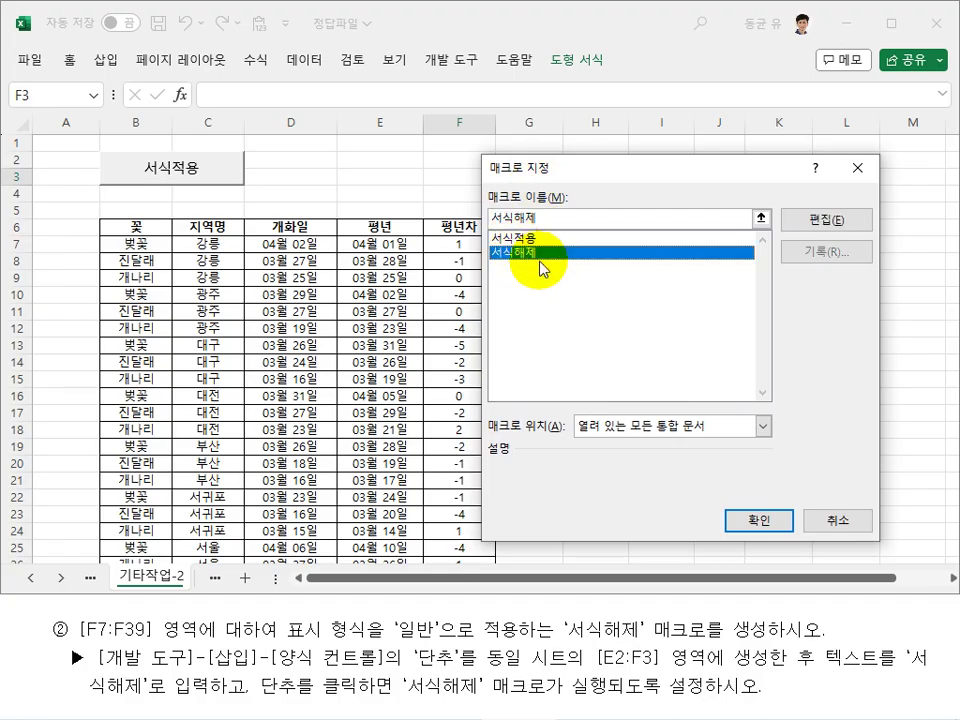
click(759, 521)
click(405, 167)
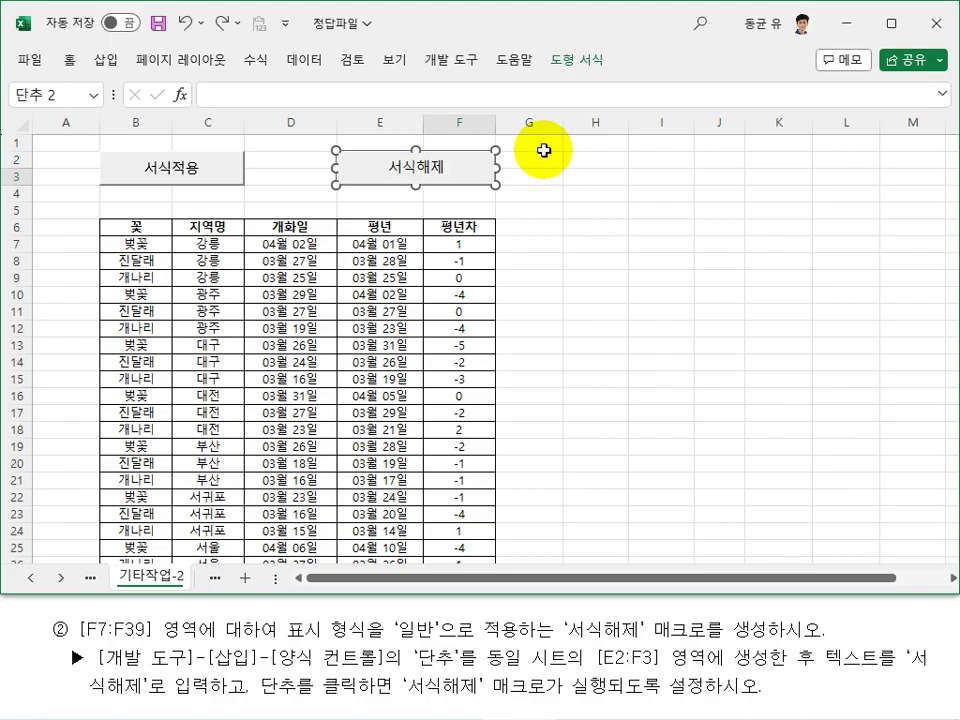
click(677, 264)
click(750, 293)
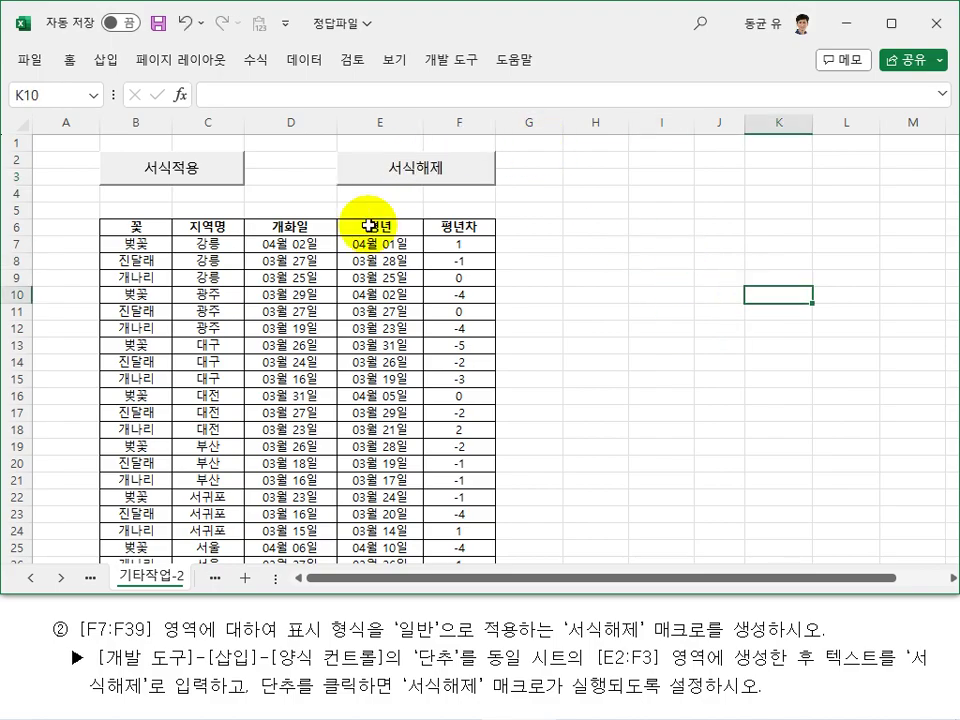
Test the 서식적용 and 서식해제 buttons in turn, finishing by running 서식적용 once more
click(177, 174)
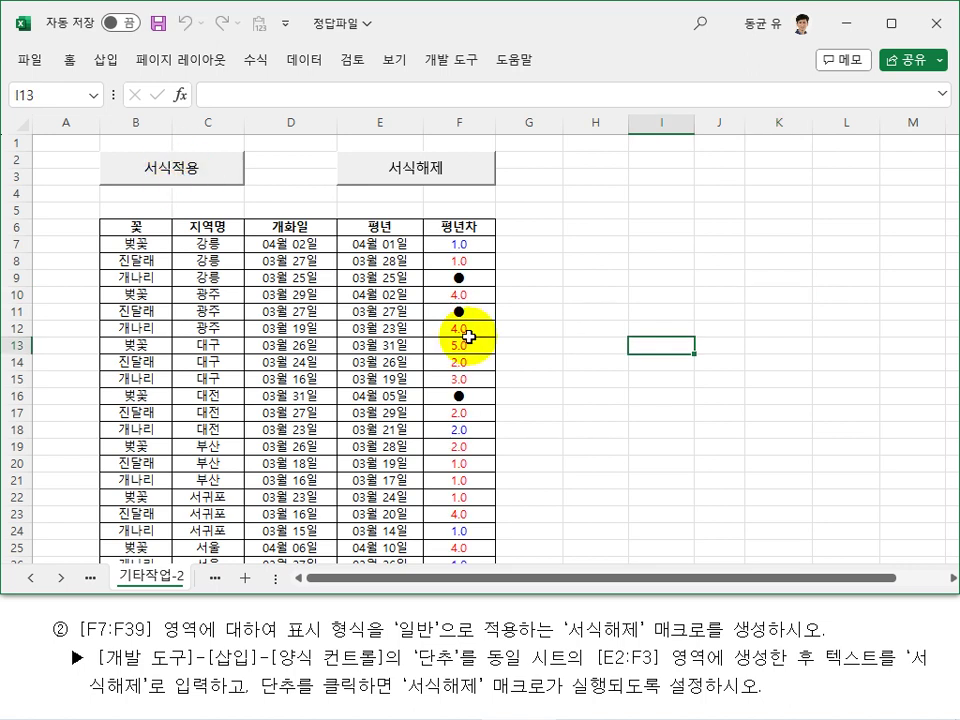
click(440, 172)
click(710, 306)
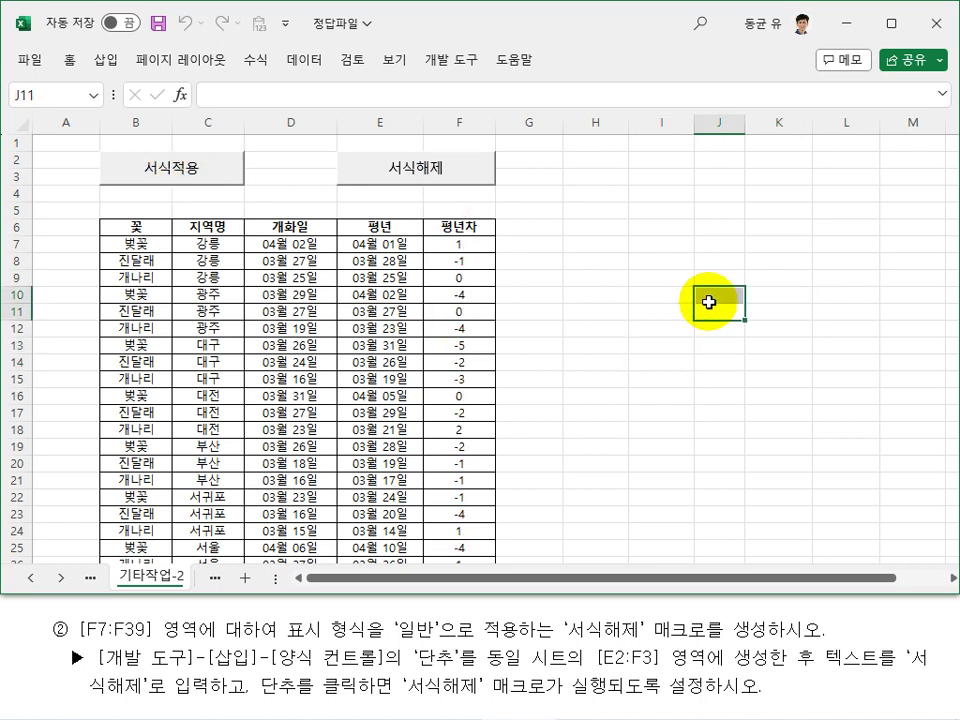
click(625, 292)
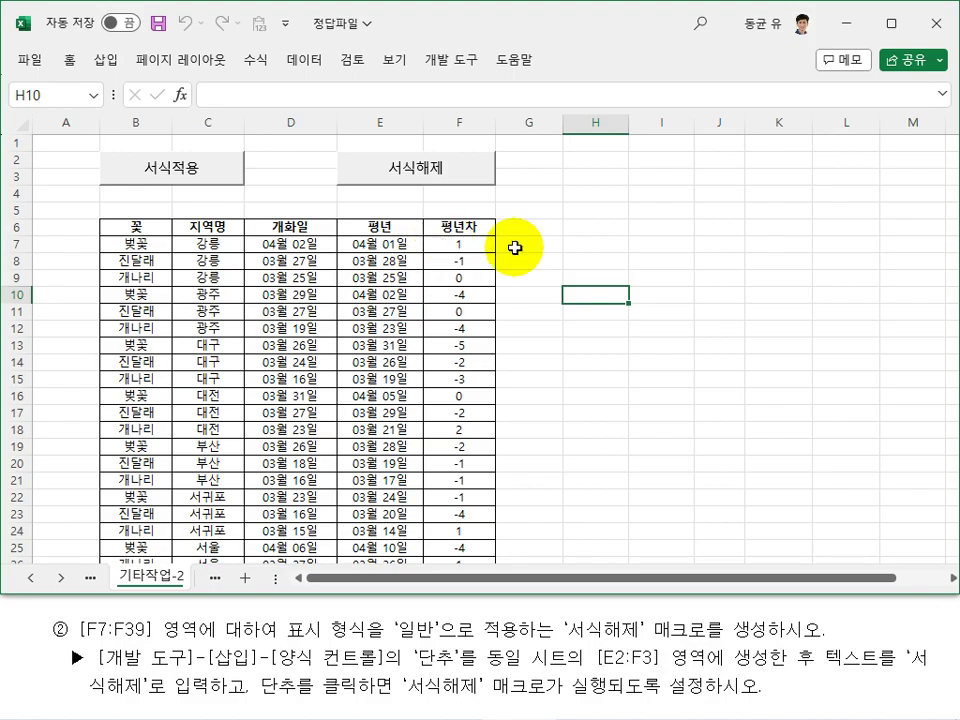
click(804, 238)
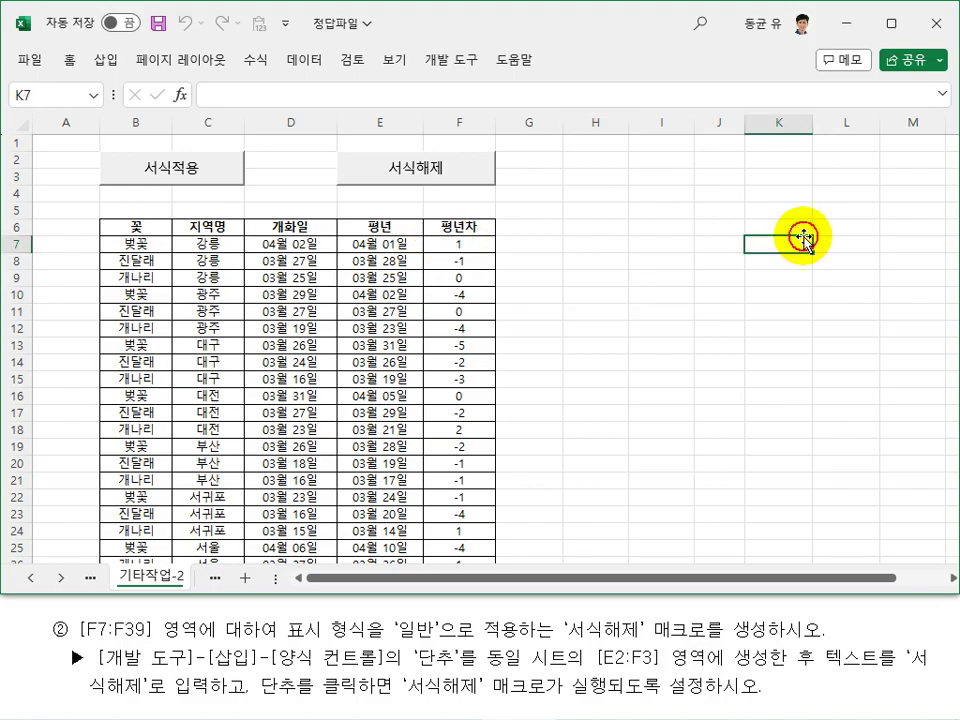
click(200, 173)
click(662, 258)
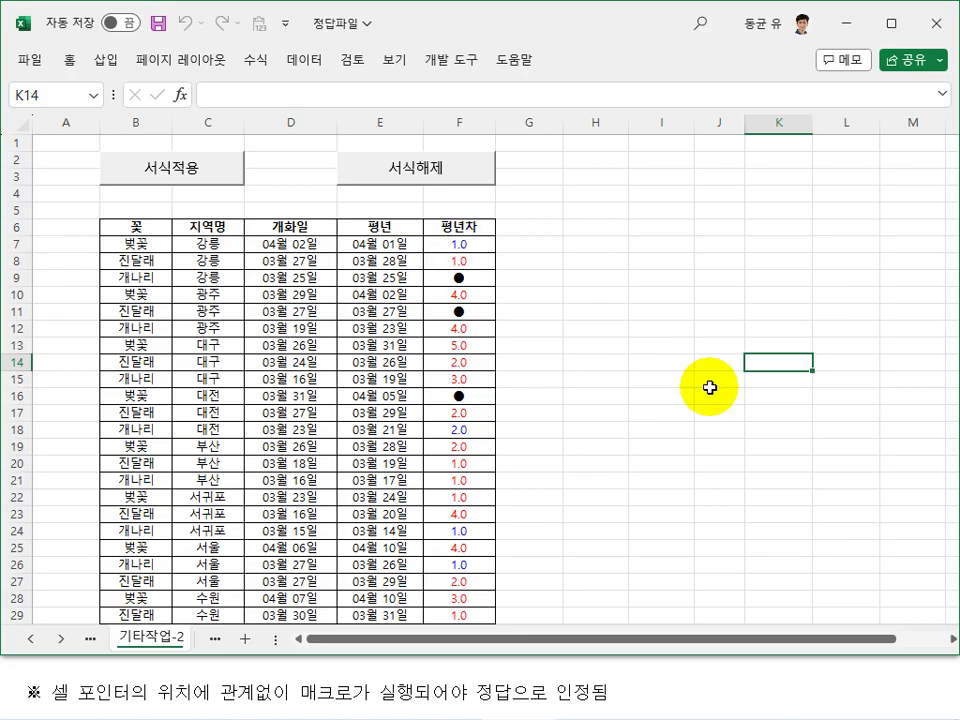
click(755, 408)
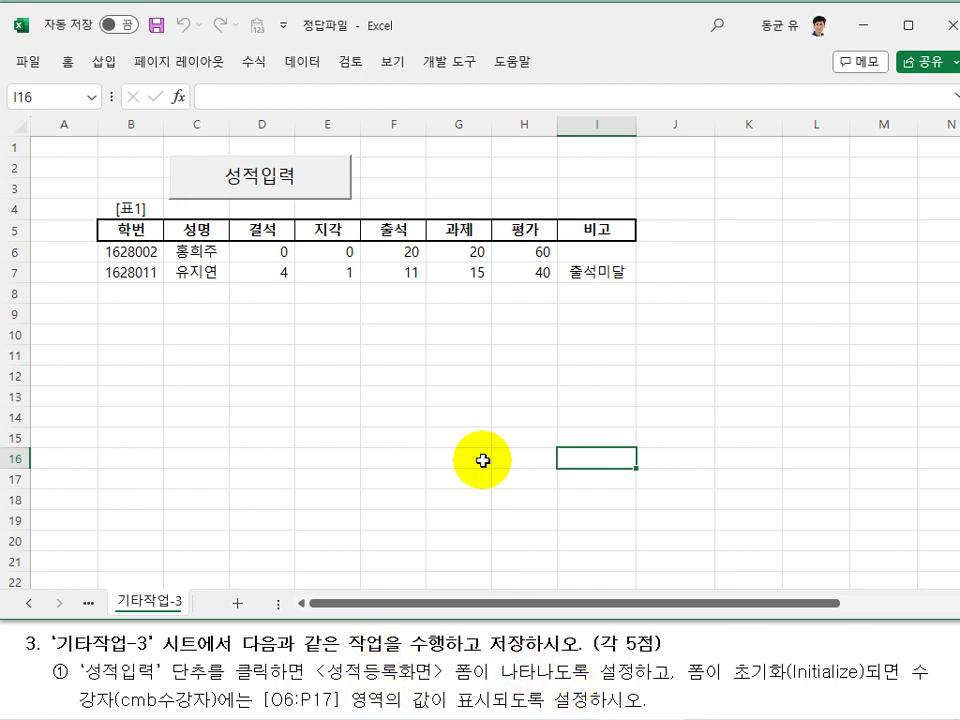
In Design Mode, add 성적등록화면.Show to the click procedure of the 성적입력 button on 기타작업-3
click(449, 60)
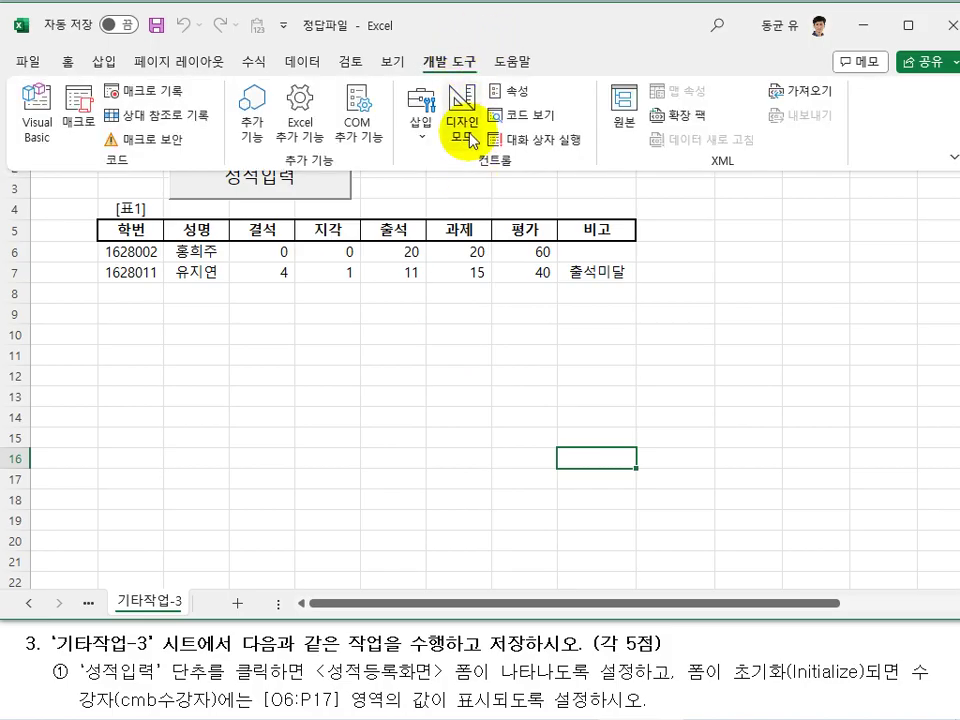
click(470, 135)
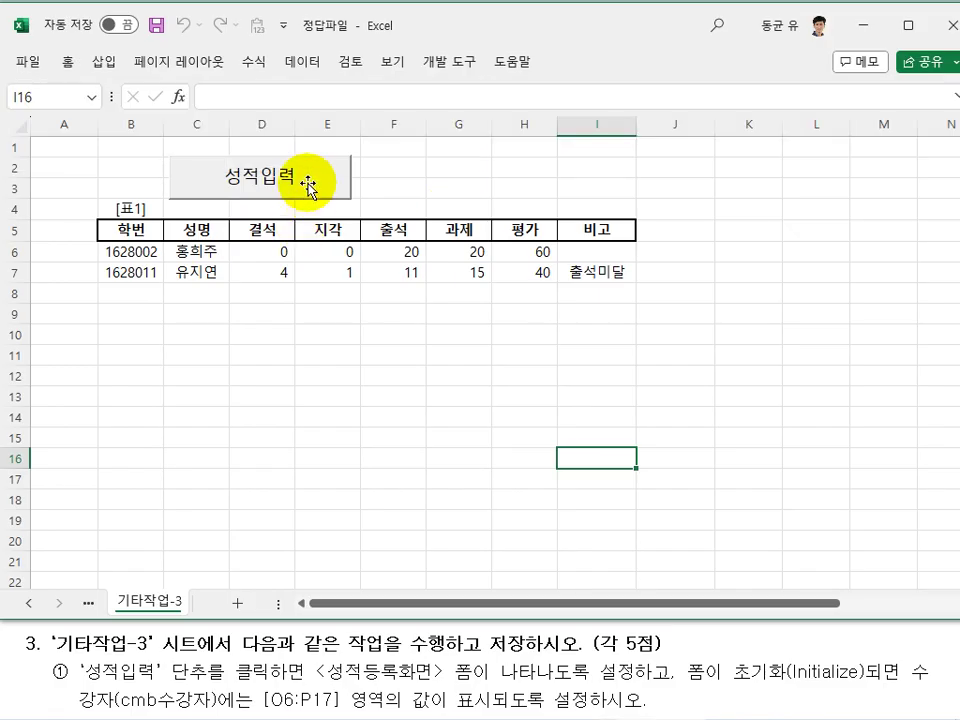
double_click(308, 185)
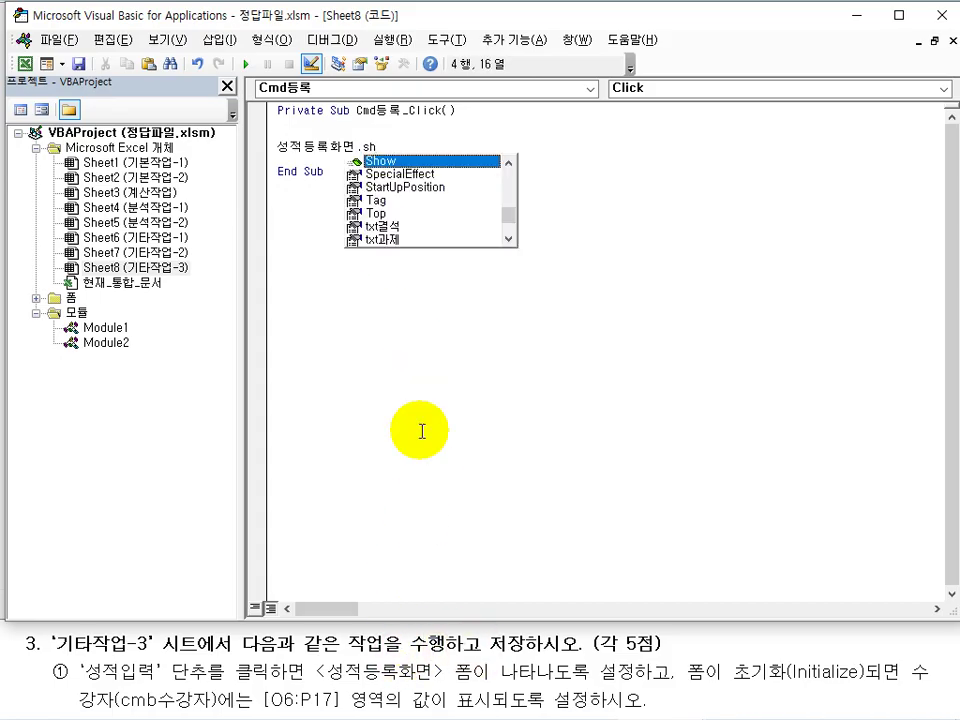
key(Tab)
key(Return)
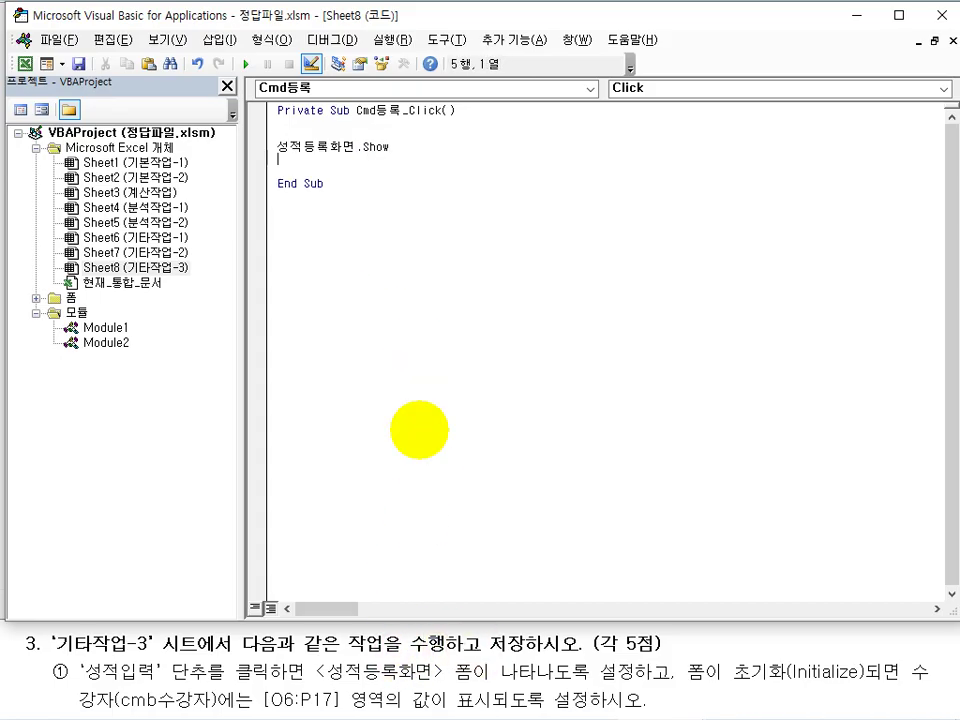
click(945, 18)
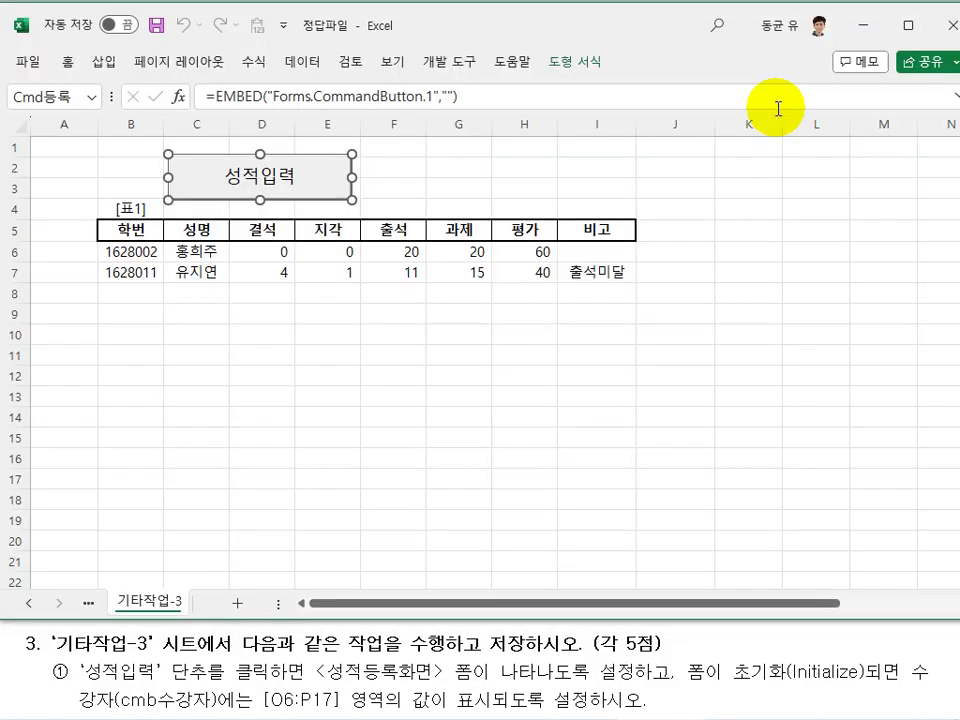
Leave Design Mode and test the 성적입력 button, checking the form's 수강자 list before closing the form
click(446, 62)
click(461, 95)
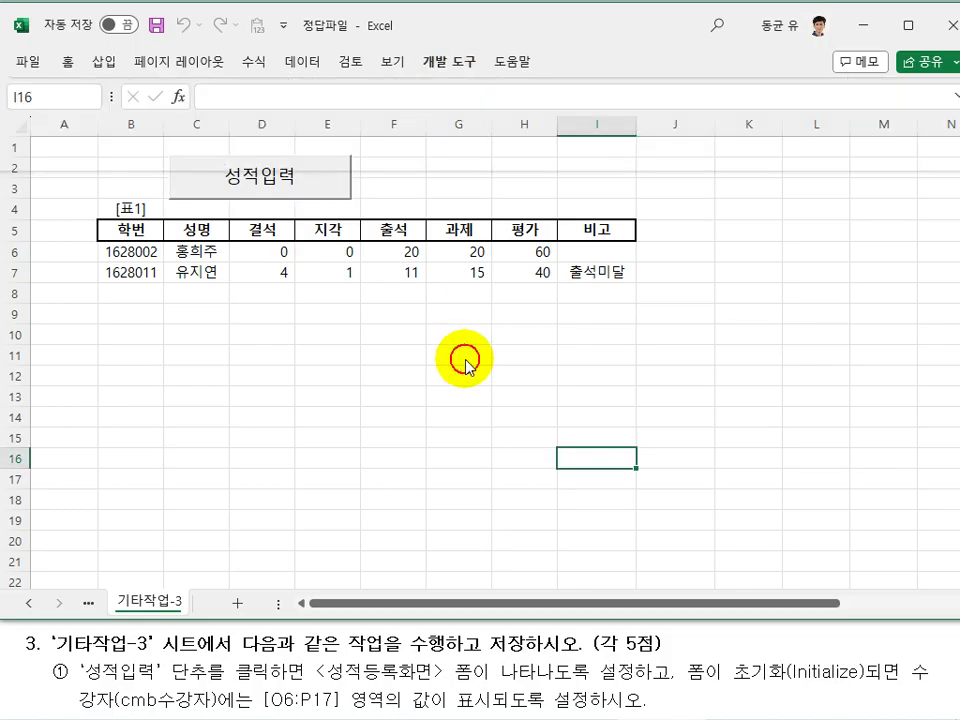
click(305, 190)
drag(456, 167, 443, 171)
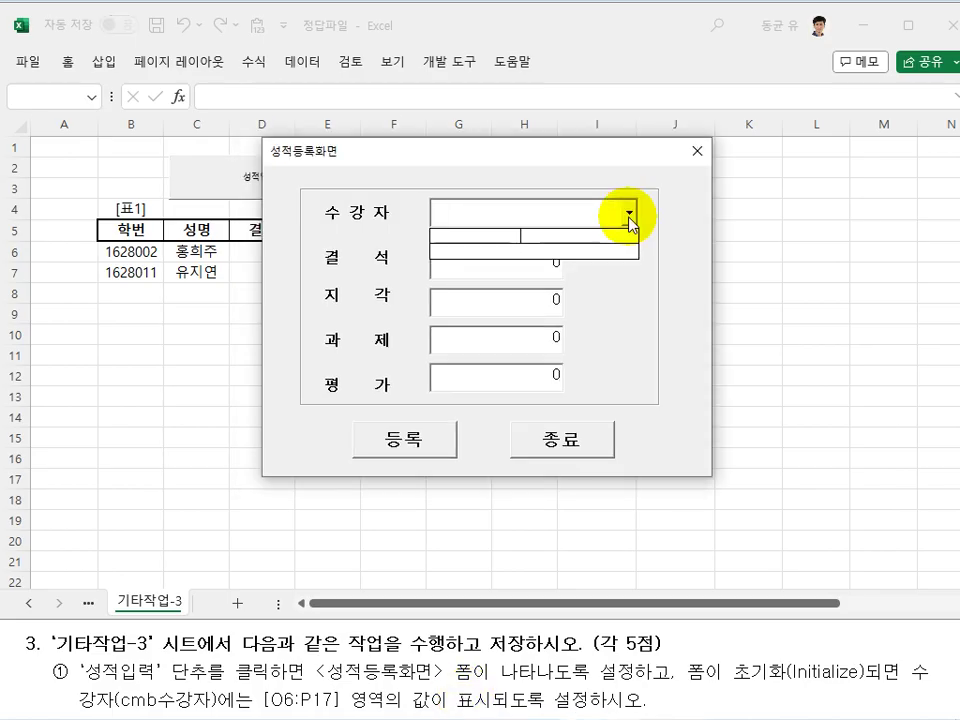
click(629, 215)
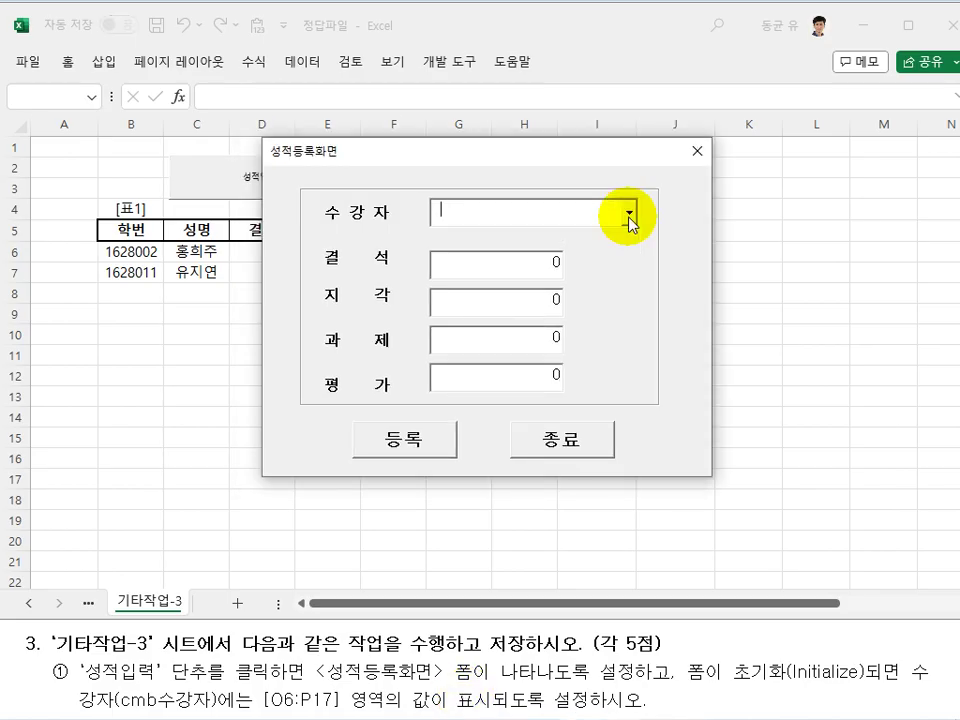
click(628, 214)
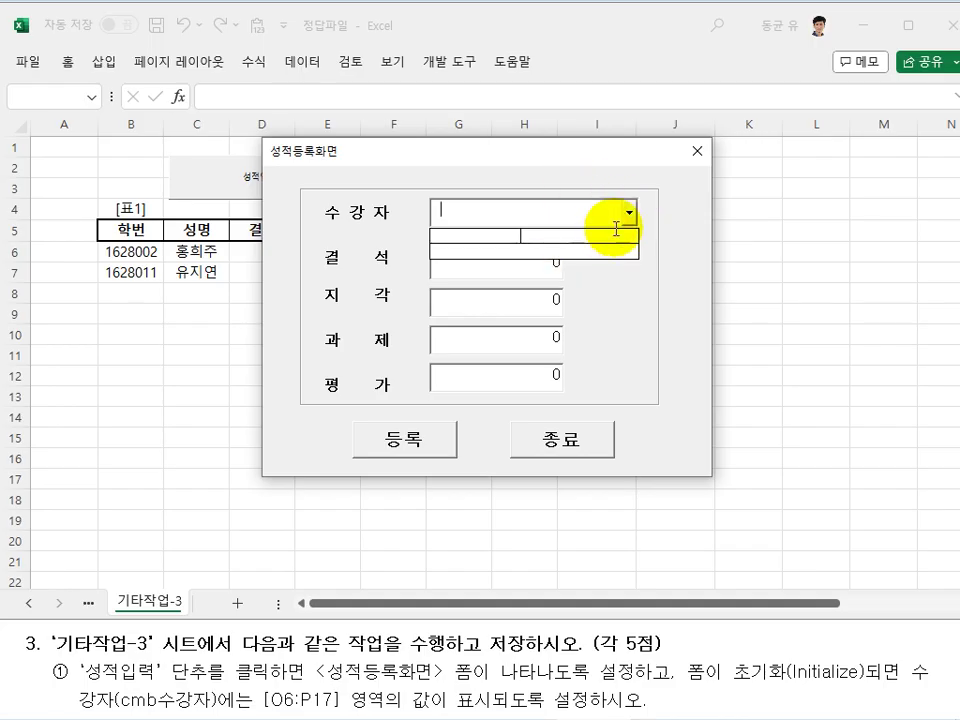
click(697, 151)
Examine the student number and name table in O6:P17 that must feed the 수강자 list
click(720, 343)
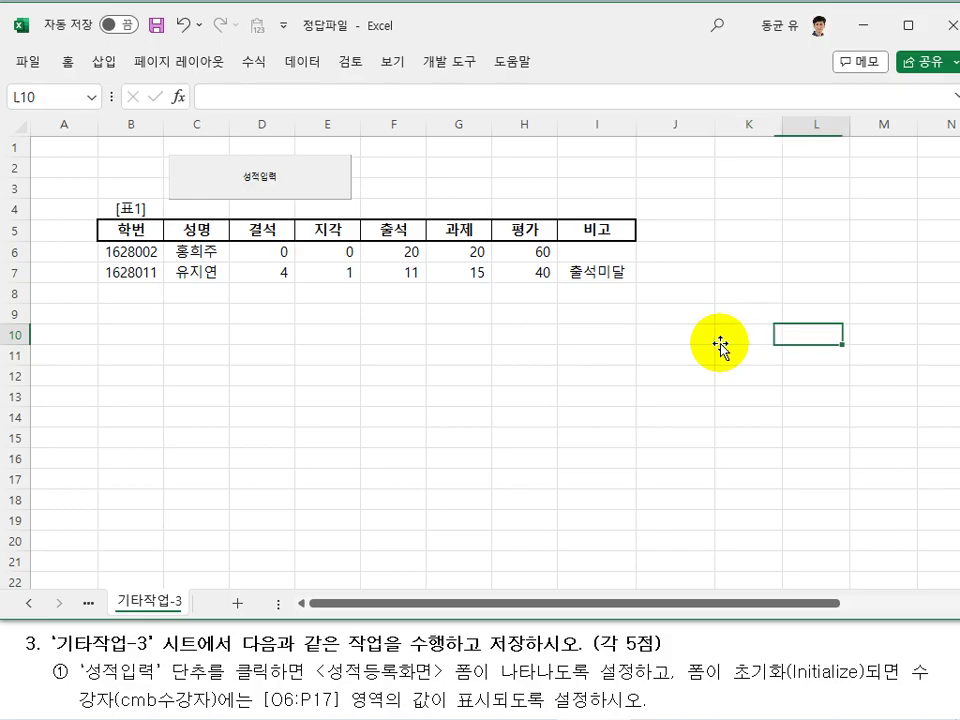
key(Right)
key(Right)
key(Right)
key(Right)
key(Right)
key(Right)
key(Right)
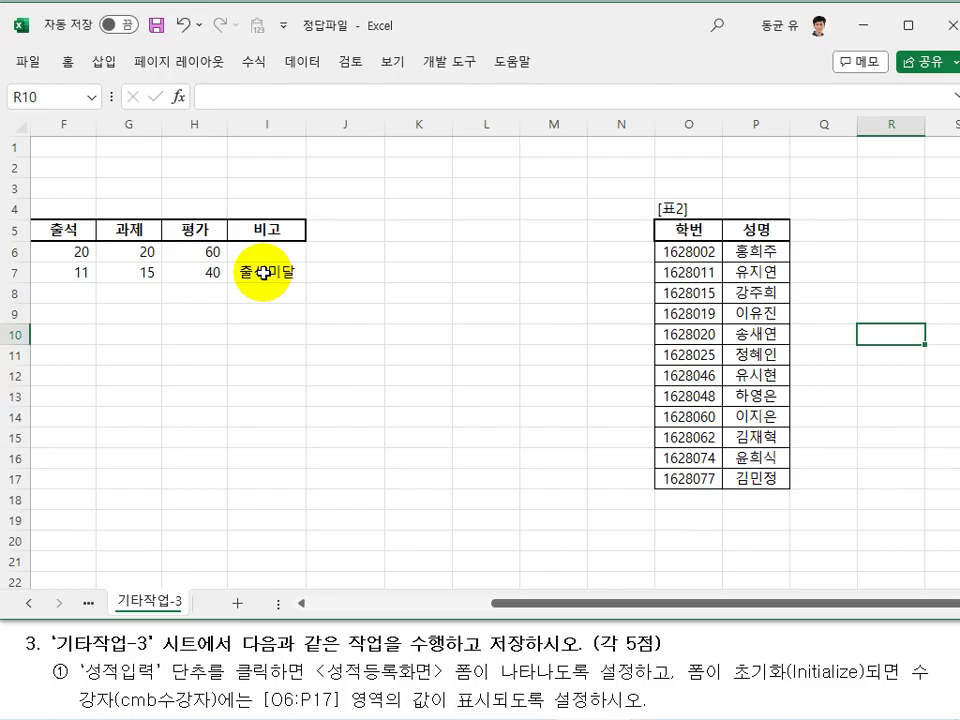
Switch to the Visual Basic editor, show the project explorer and open the code of the 성적등록화면 form
key(alt+F11)
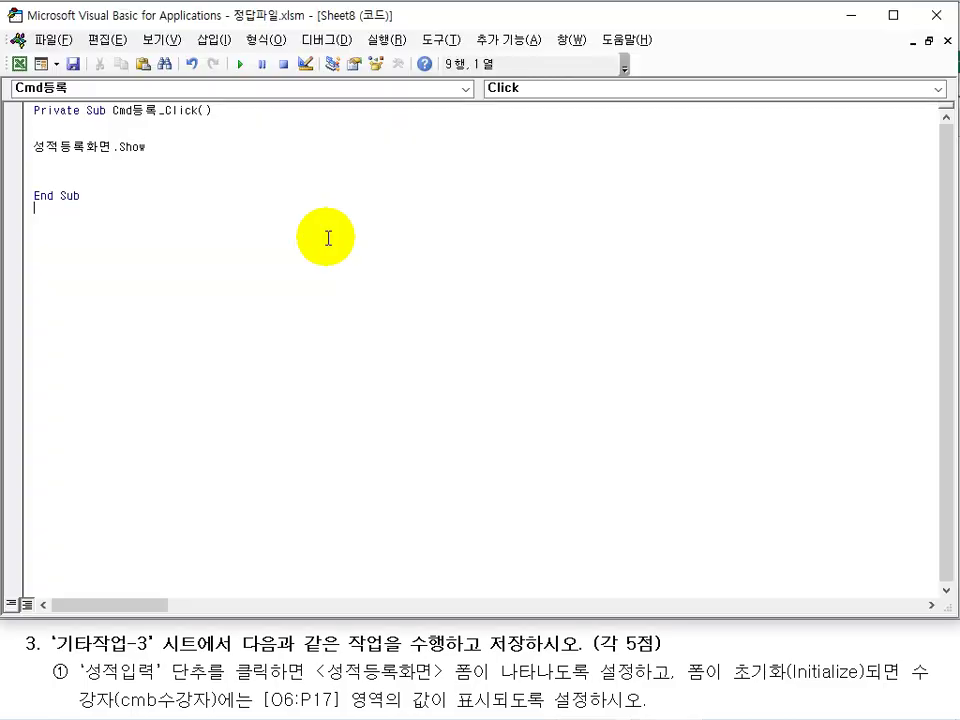
click(163, 40)
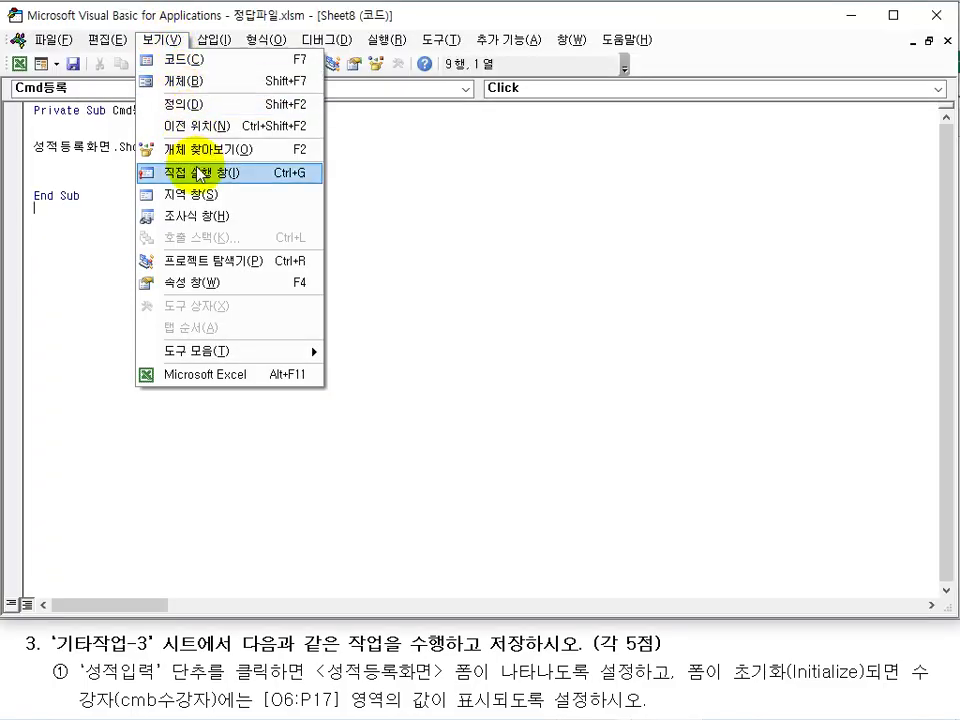
click(208, 260)
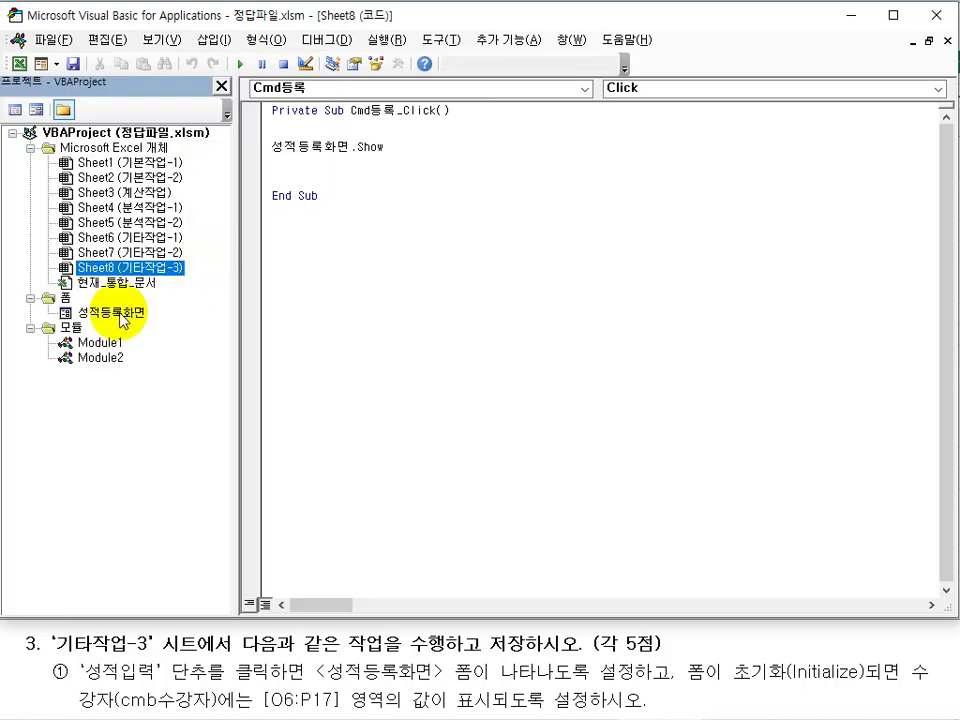
double_click(120, 313)
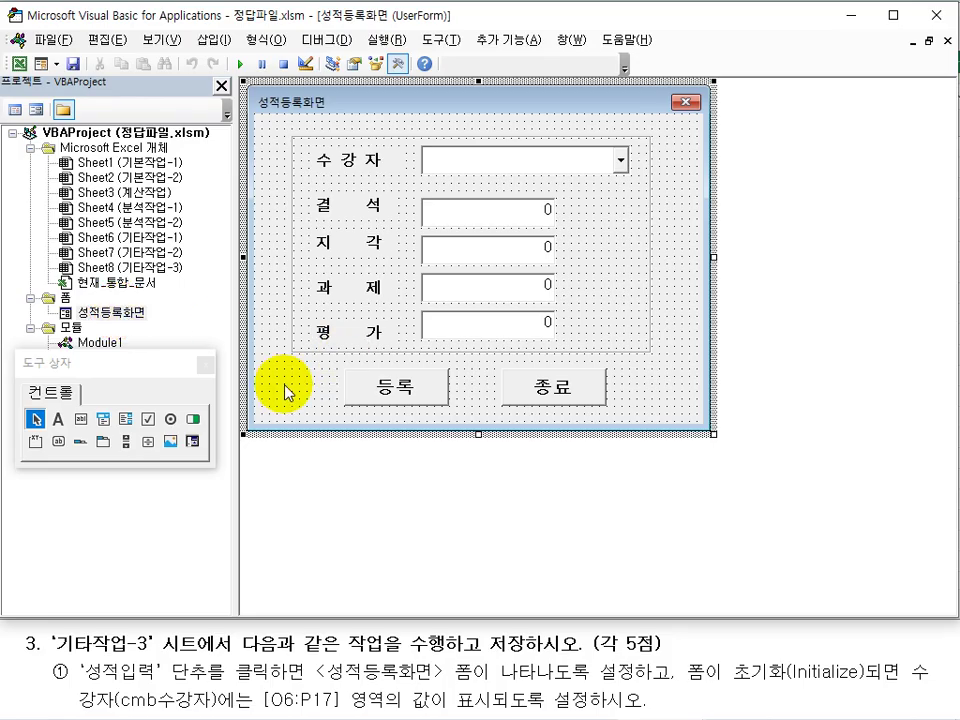
double_click(283, 392)
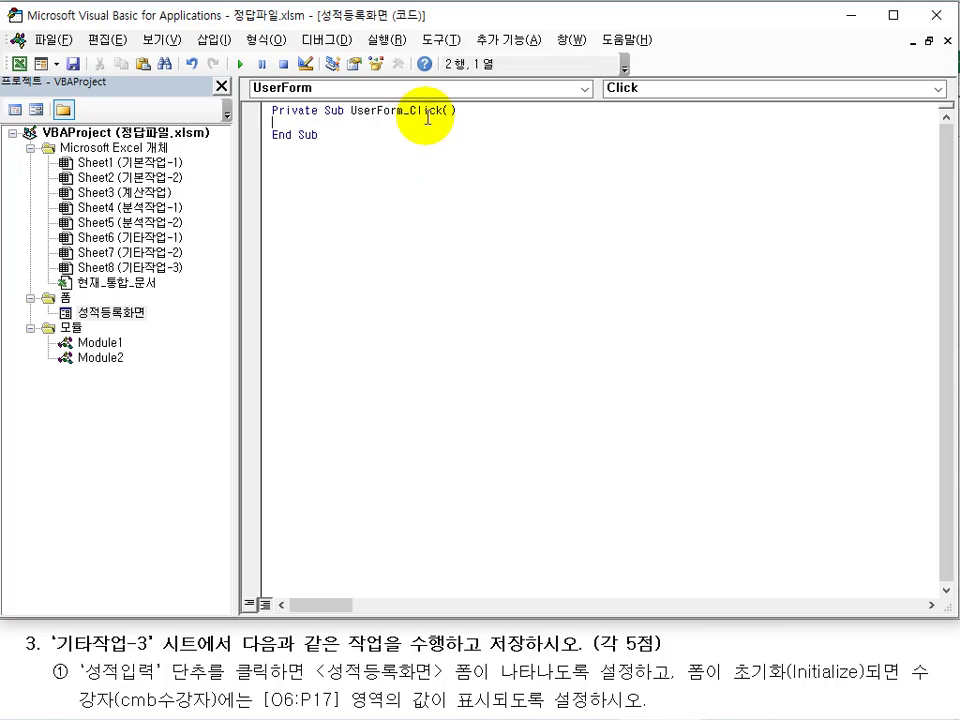
Create the form's UserForm_Initialize procedure and delete the empty UserForm_Click procedure
click(658, 88)
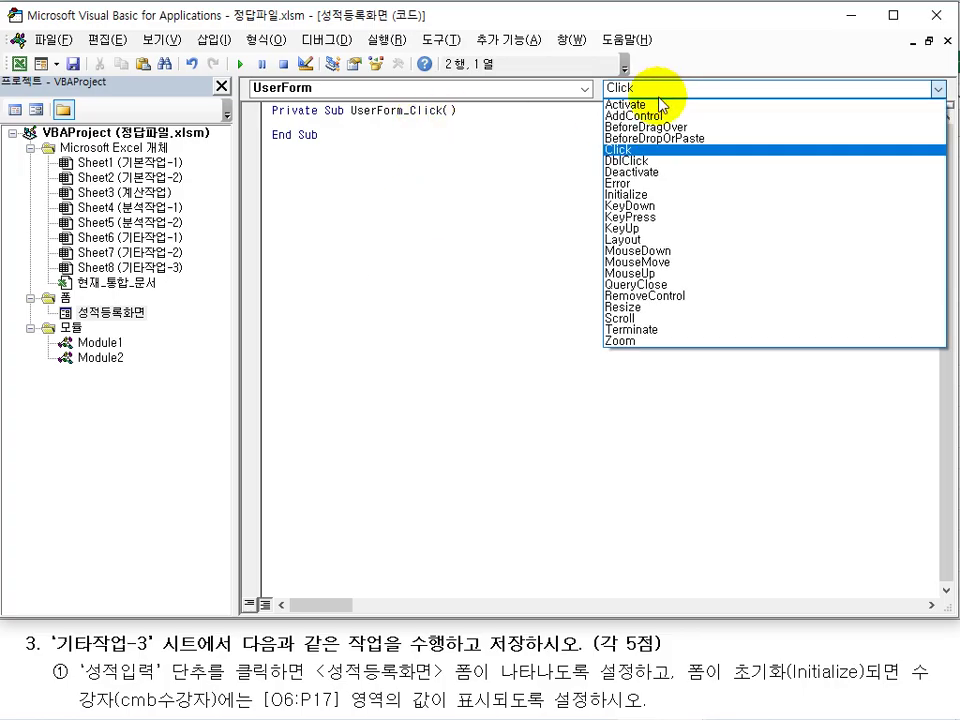
click(645, 194)
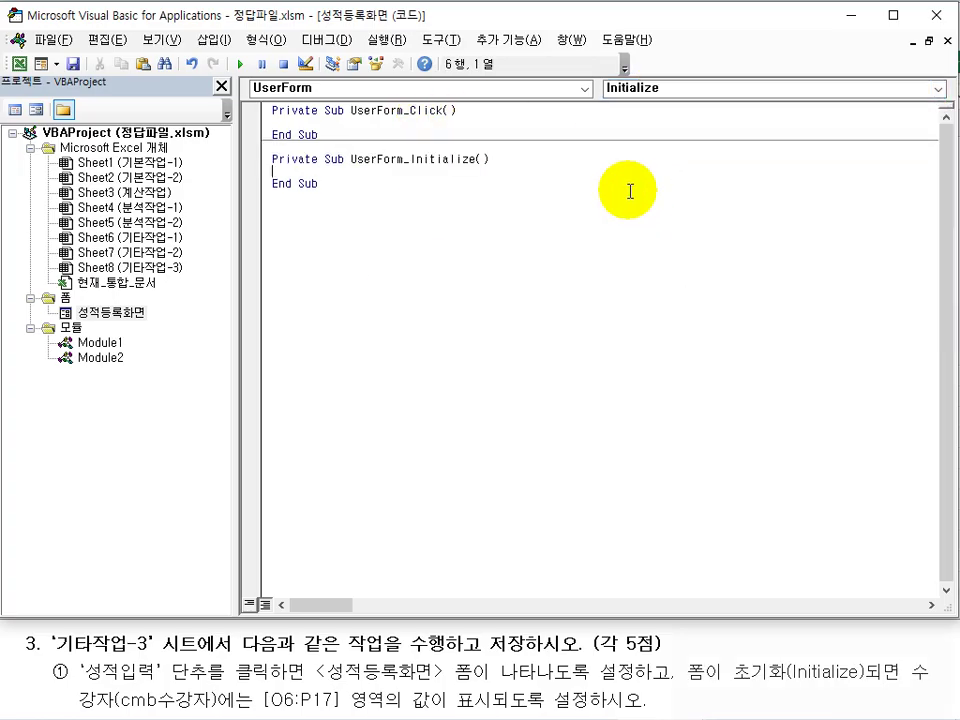
click(352, 204)
drag(320, 134, 265, 112)
key(Delete)
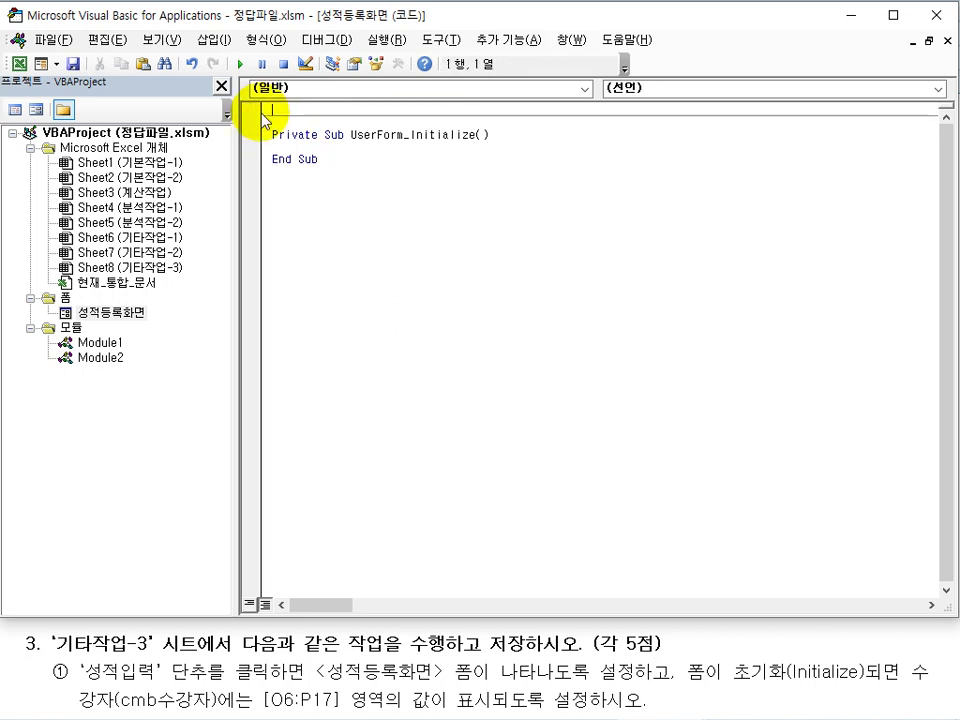
Add cmb수강자.RowSource = "o6:p17" to the UserForm_Initialize procedure
key(Return)
key(Return)
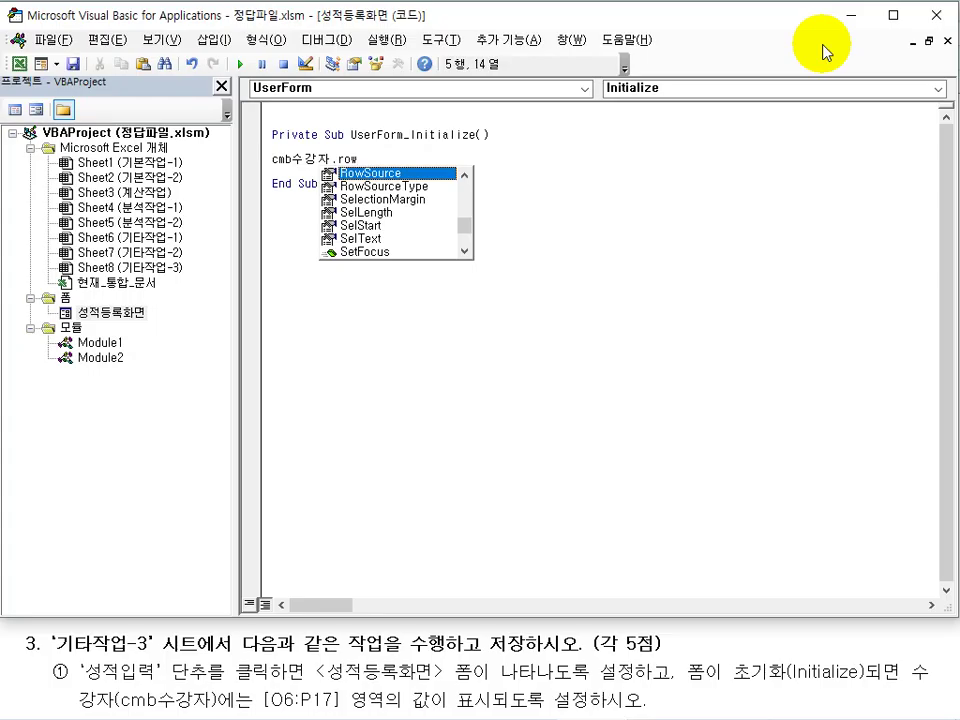
key(Tab)
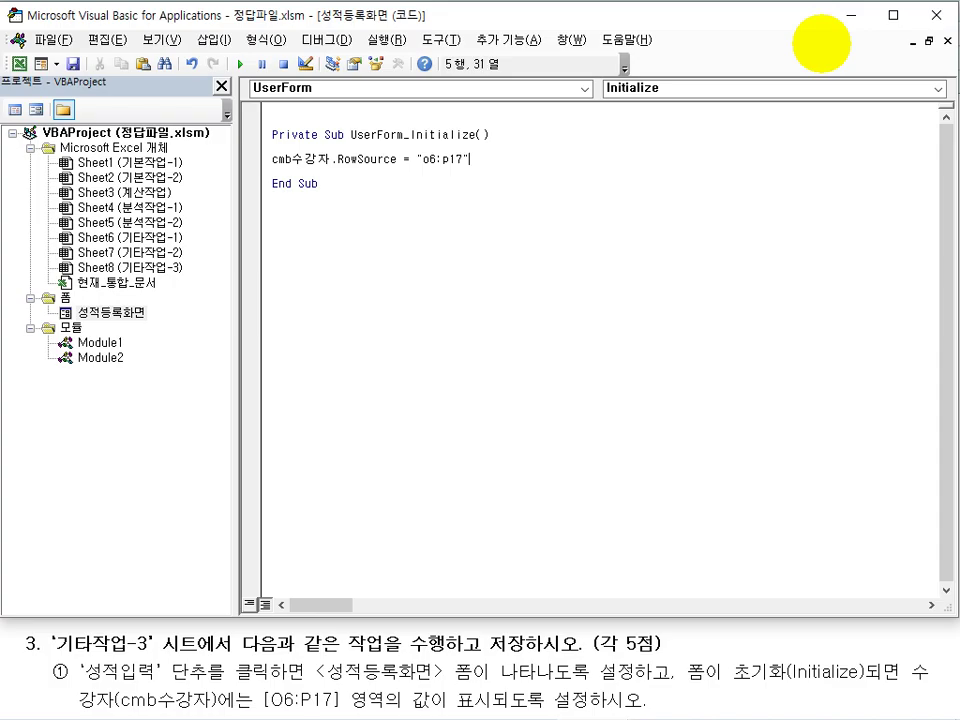
Return to the worksheet and test the form's 수강자 list by launching it with the 성적입력 button
click(933, 15)
click(260, 176)
click(627, 213)
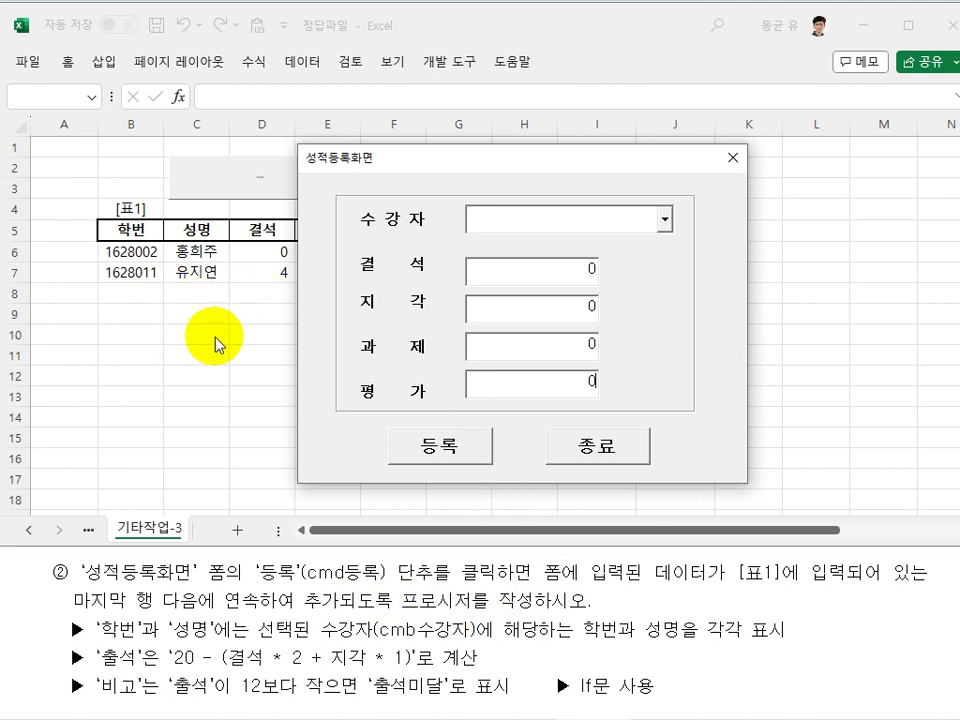
Close the running form, return to the Visual Basic editor and open the click procedure of the form's 등록 button
click(733, 160)
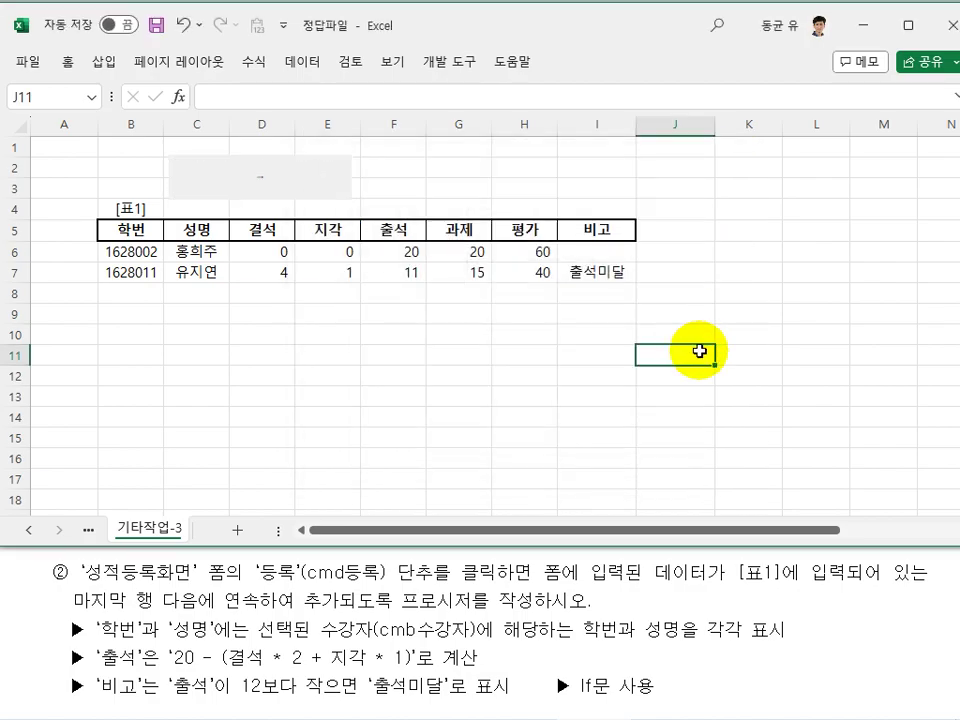
key(alt+F11)
double_click(118, 313)
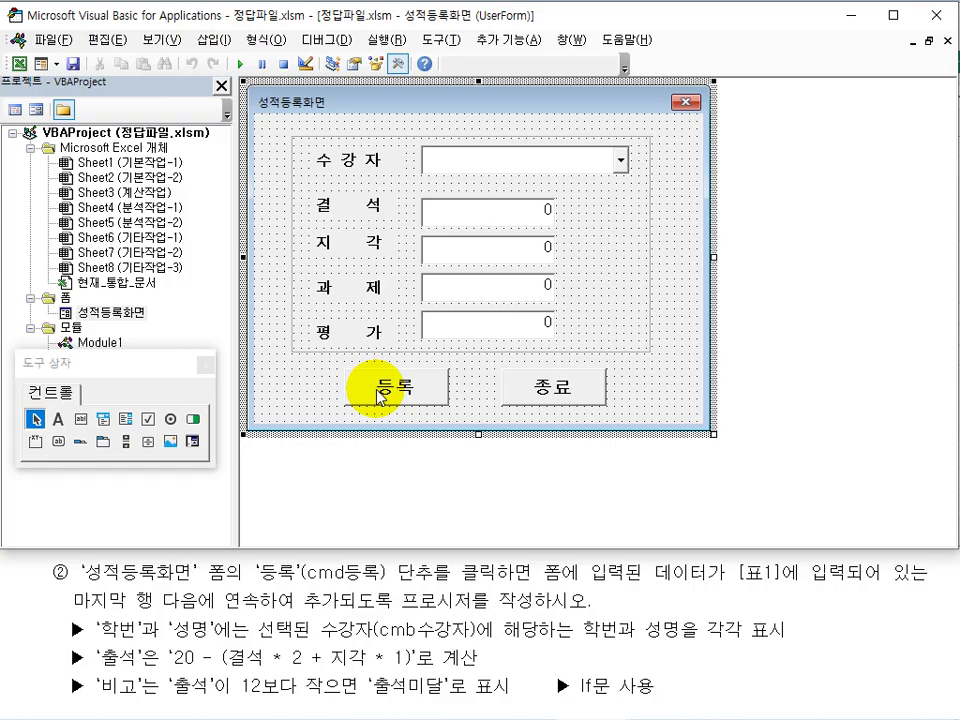
double_click(379, 397)
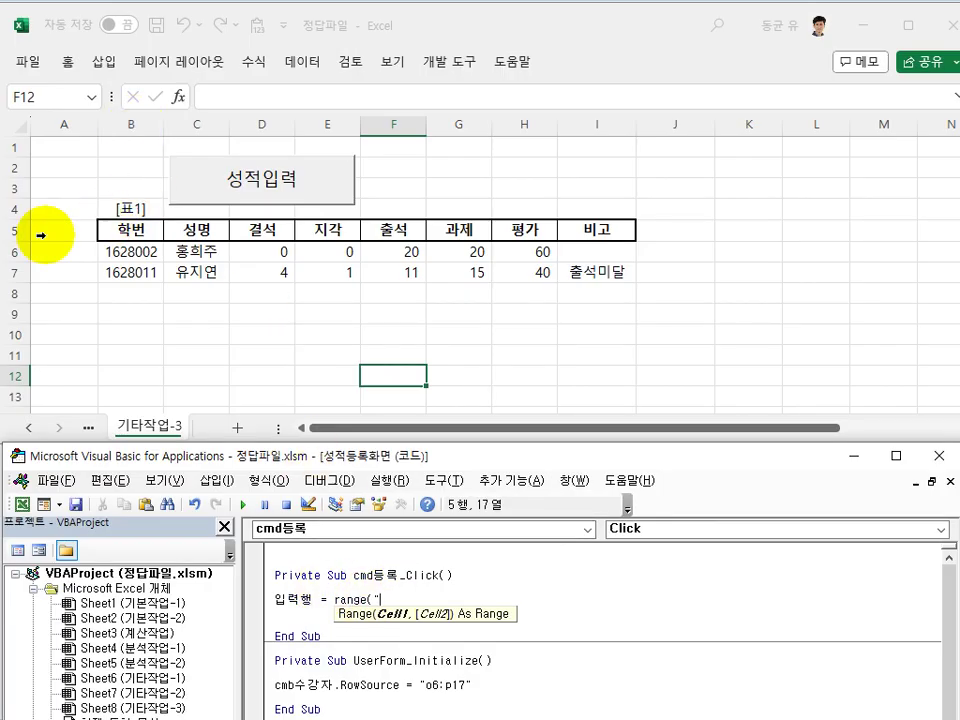
In cmd등록_Click, write 입력행 = Range("b5").CurrentRegion.Rows.Count + 4, checking the offset against the table's rows on the worksheet
text(b5").cu)
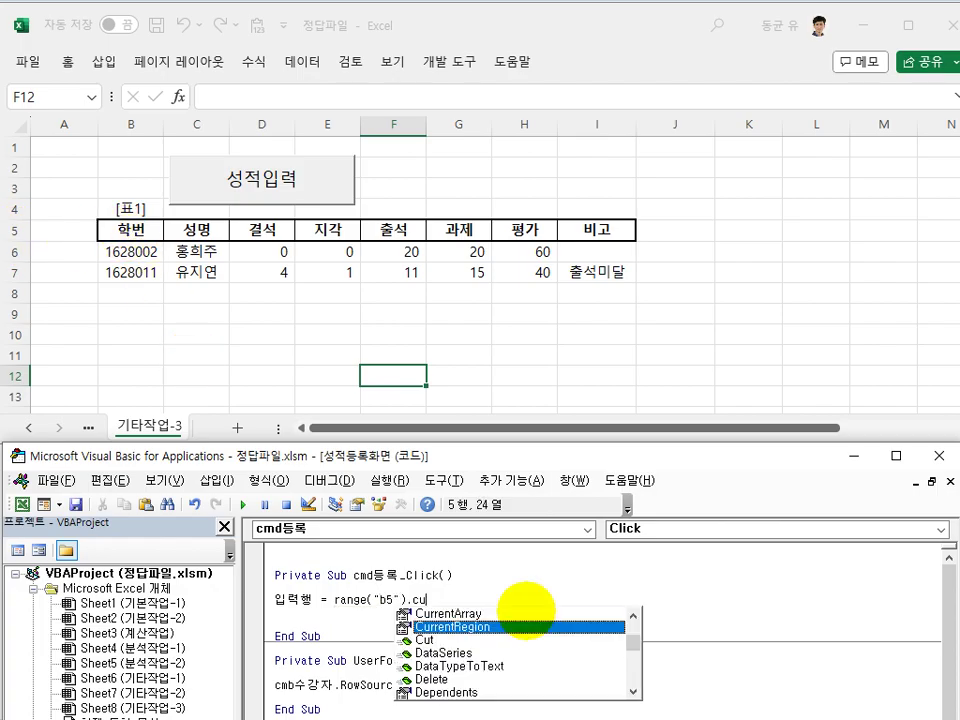
key(Tab)
text(.)
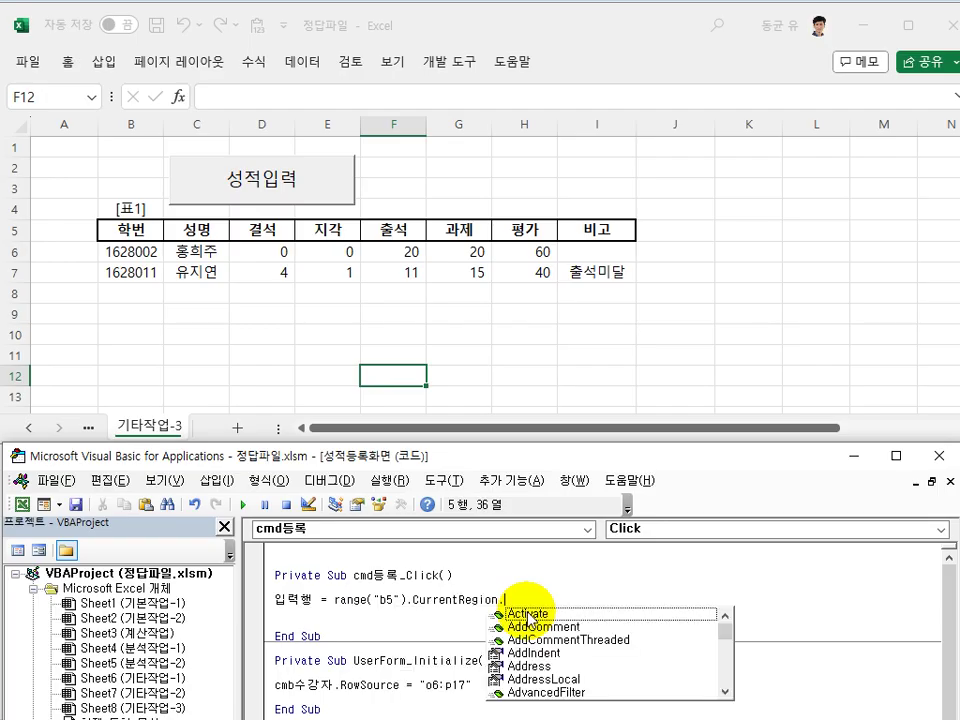
text(rows.count +)
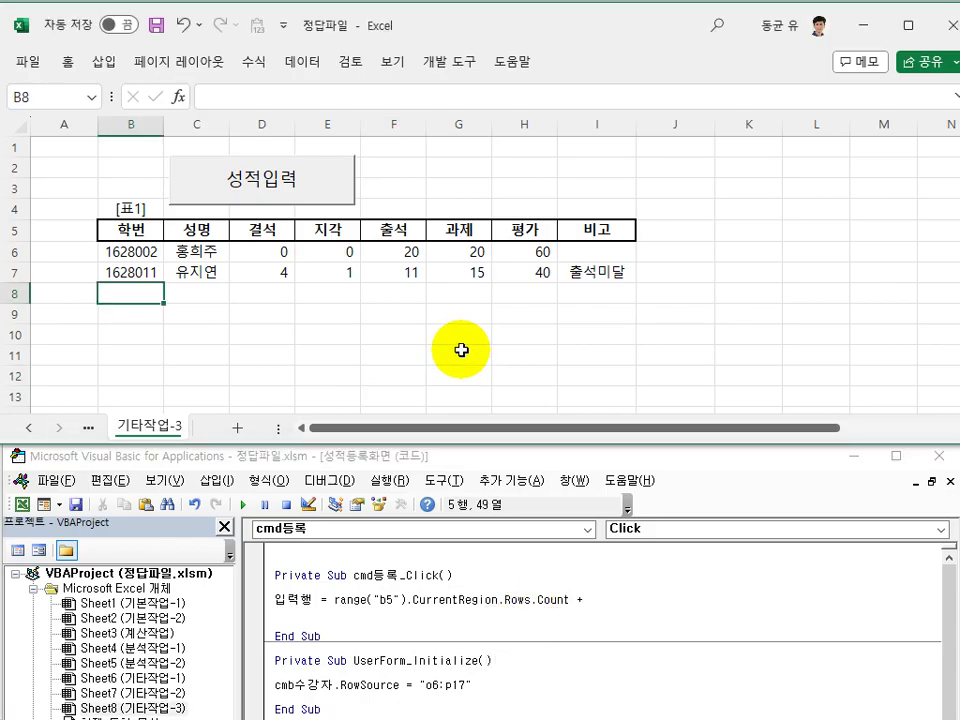
click(347, 316)
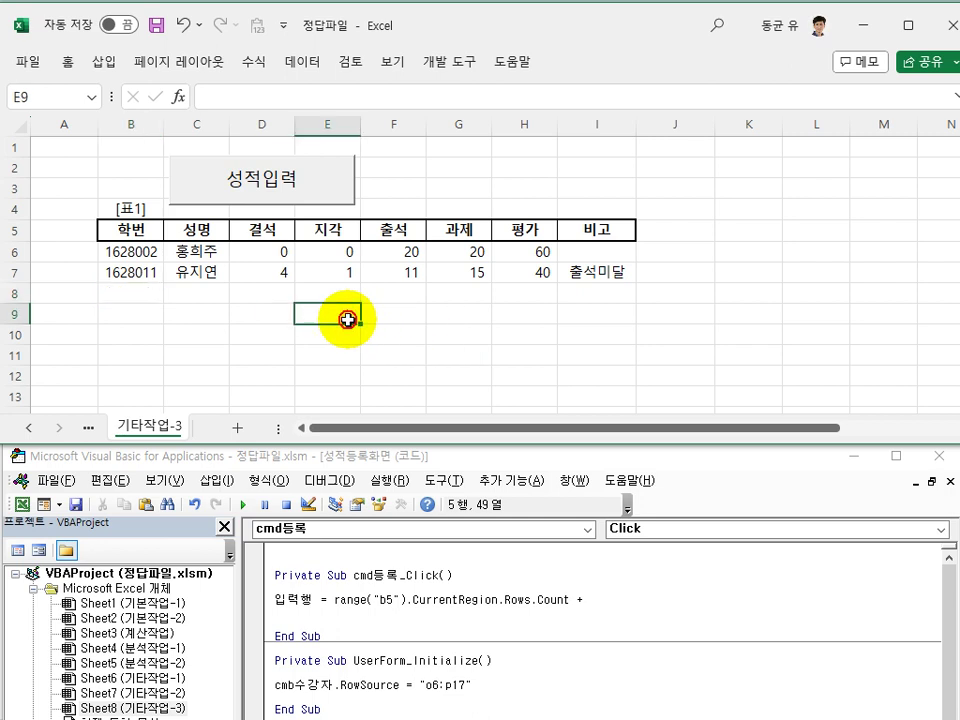
click(150, 296)
click(238, 310)
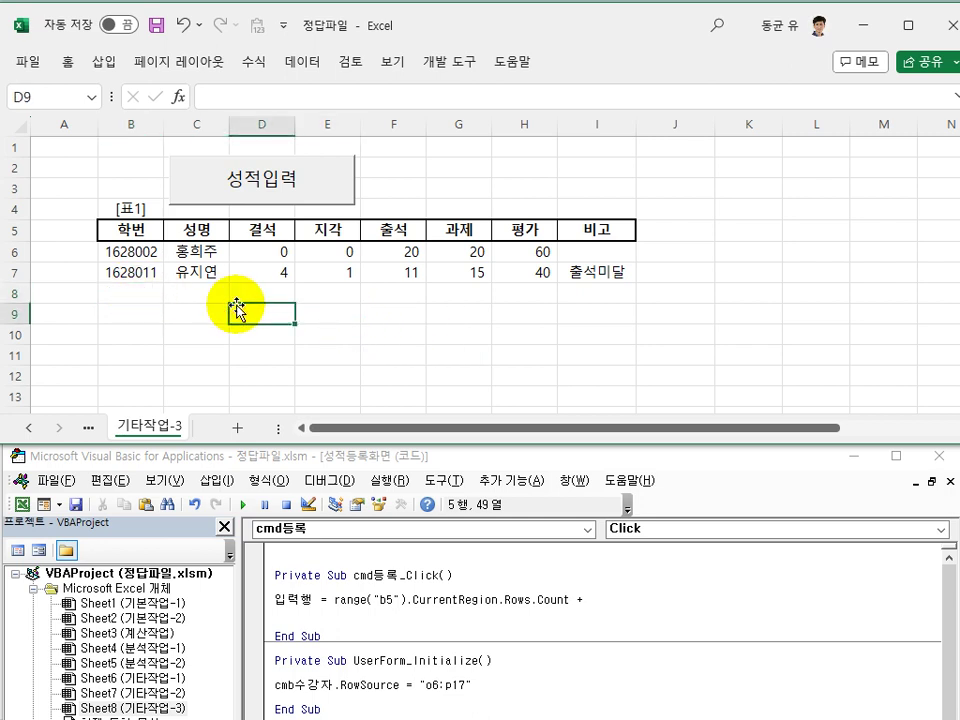
click(120, 226)
drag(14, 209, 18, 270)
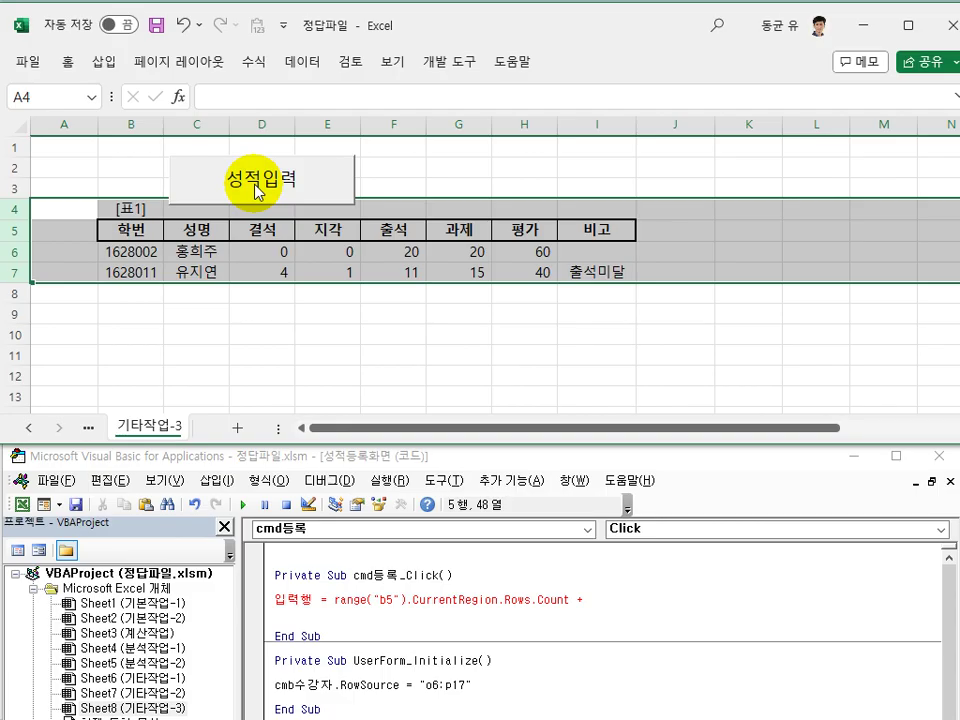
click(105, 295)
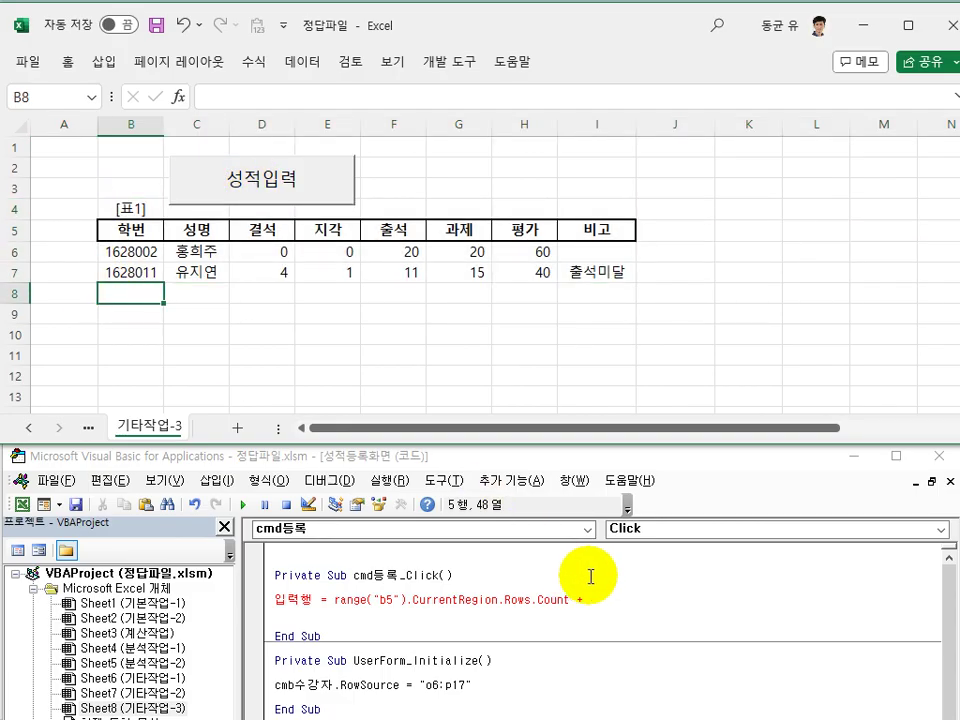
click(619, 602)
key(Return)
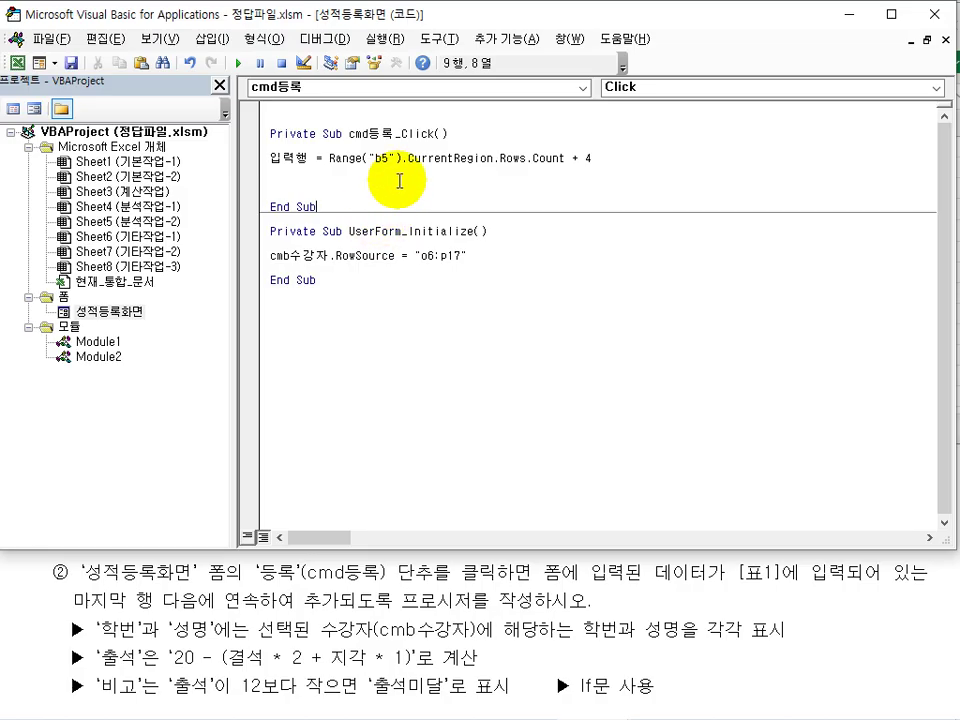
Check the control names of the 수강자 combo box and the 결석, 지각, 과제 and 평가 text boxes in the form's properties
double_click(135, 314)
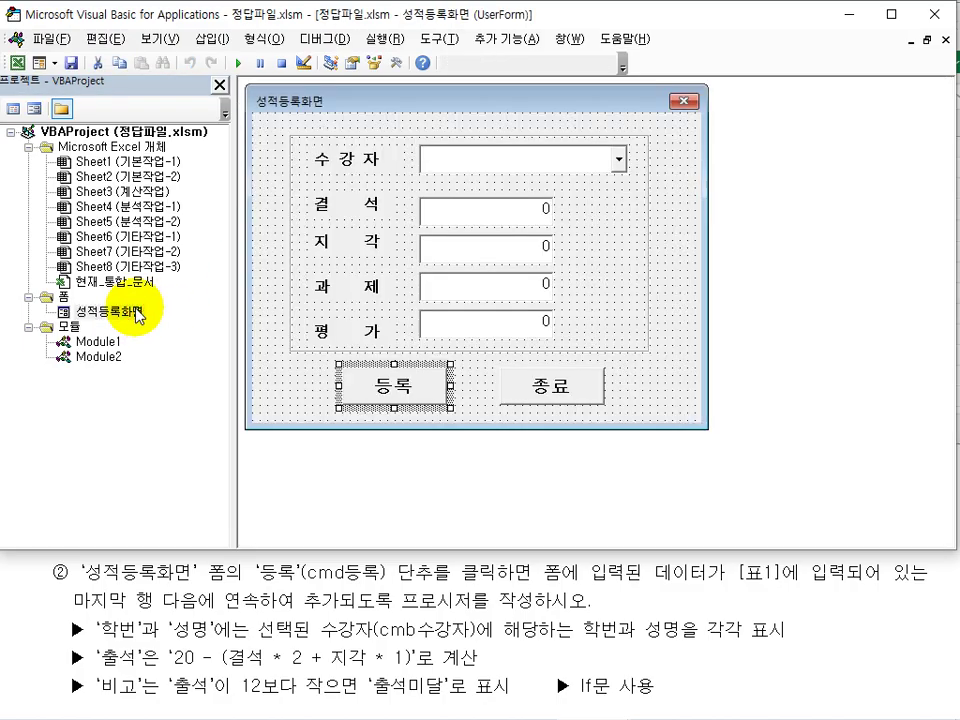
click(500, 168)
key(F4)
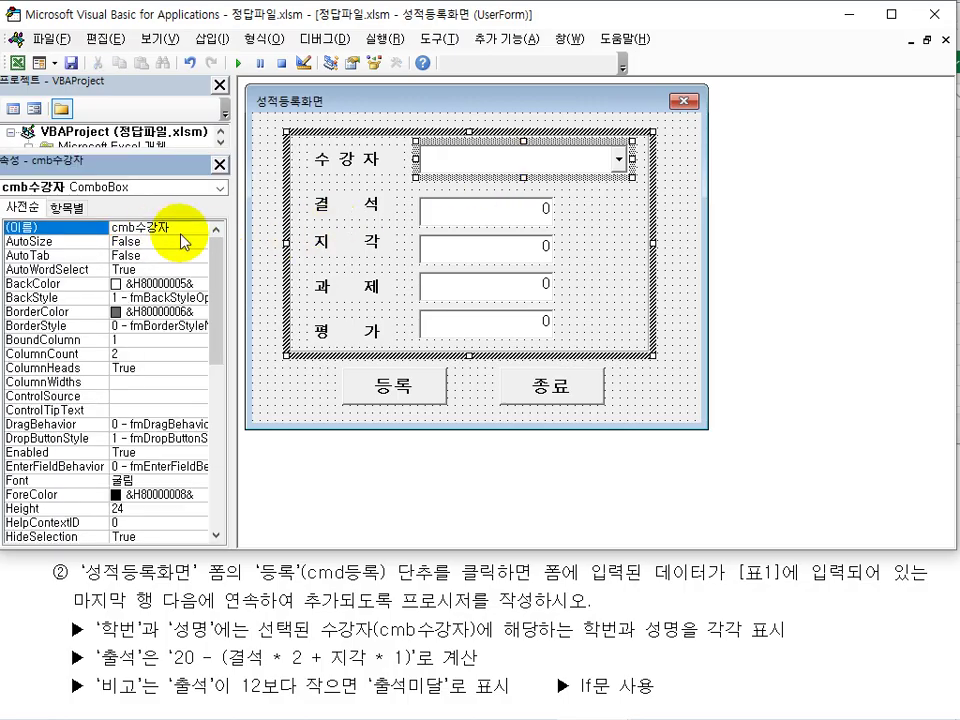
click(512, 208)
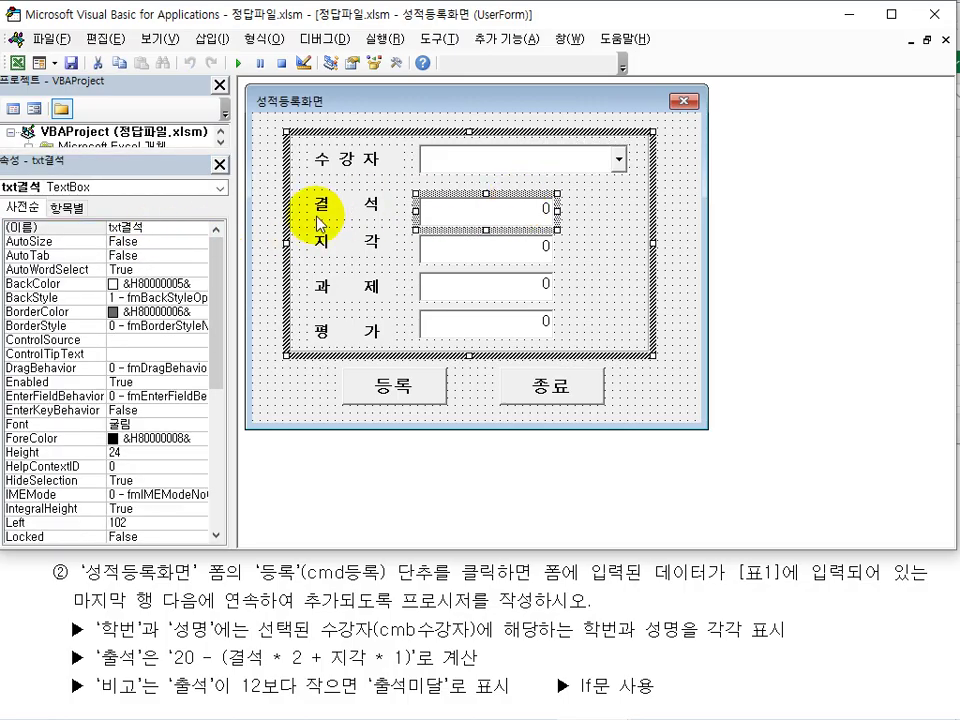
click(440, 248)
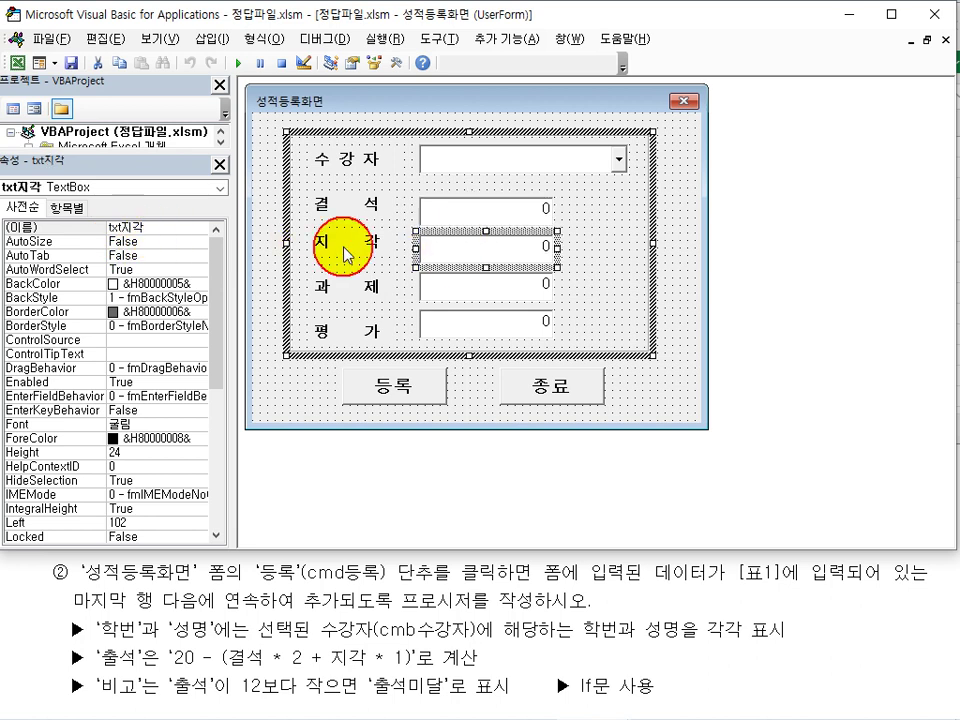
click(450, 281)
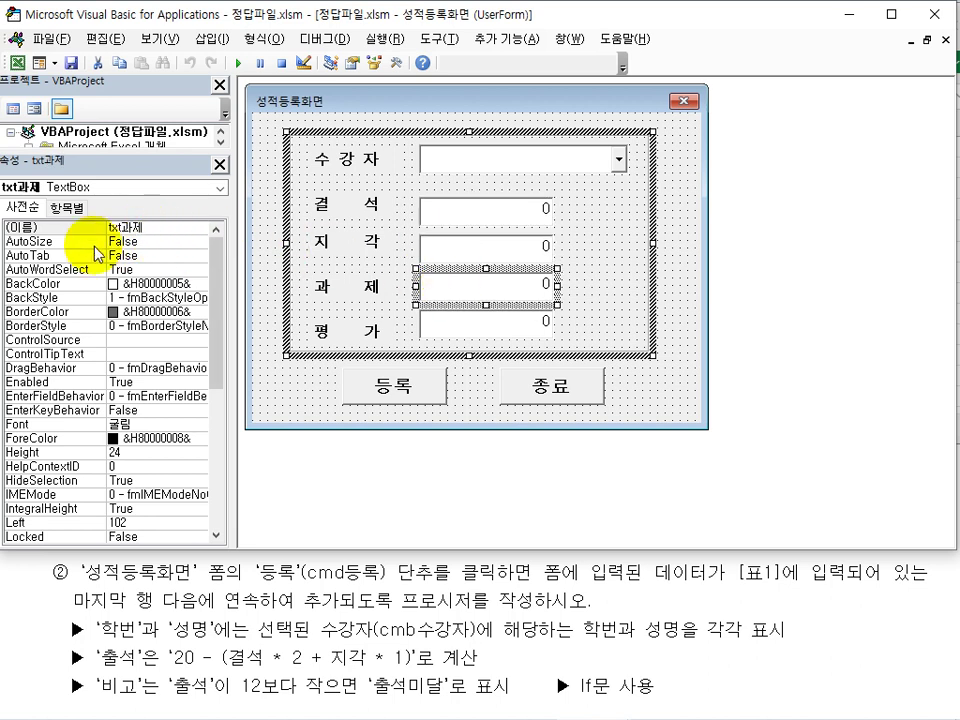
click(456, 320)
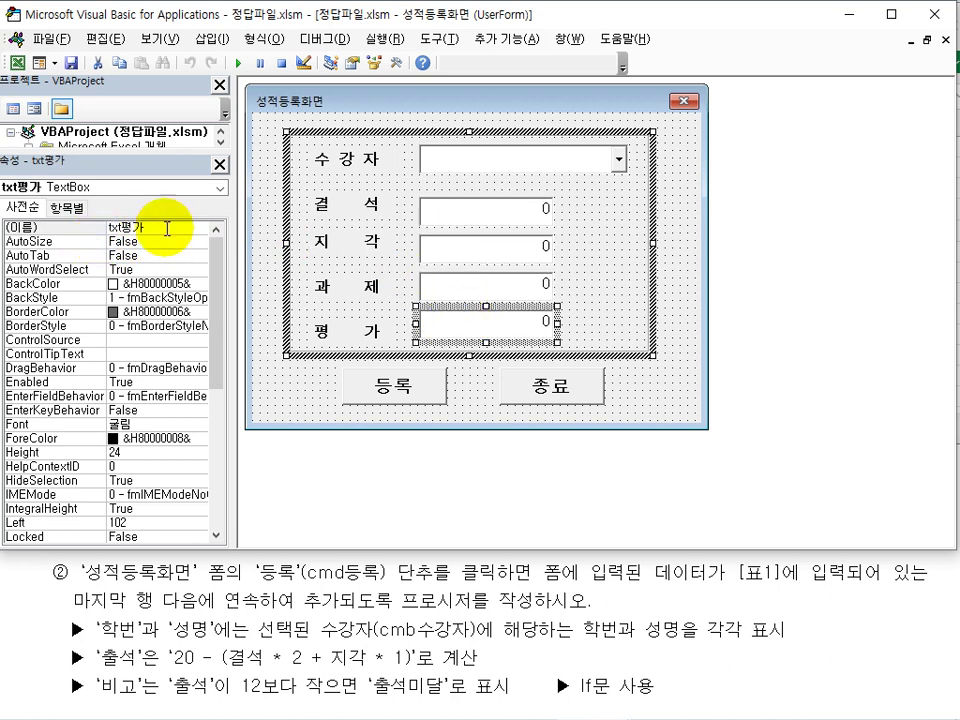
Reopen cmd등록_Click and add the lines Cells(입력행, 4) = txt결석 and Cells(입력행, 5) = txt지각
double_click(407, 386)
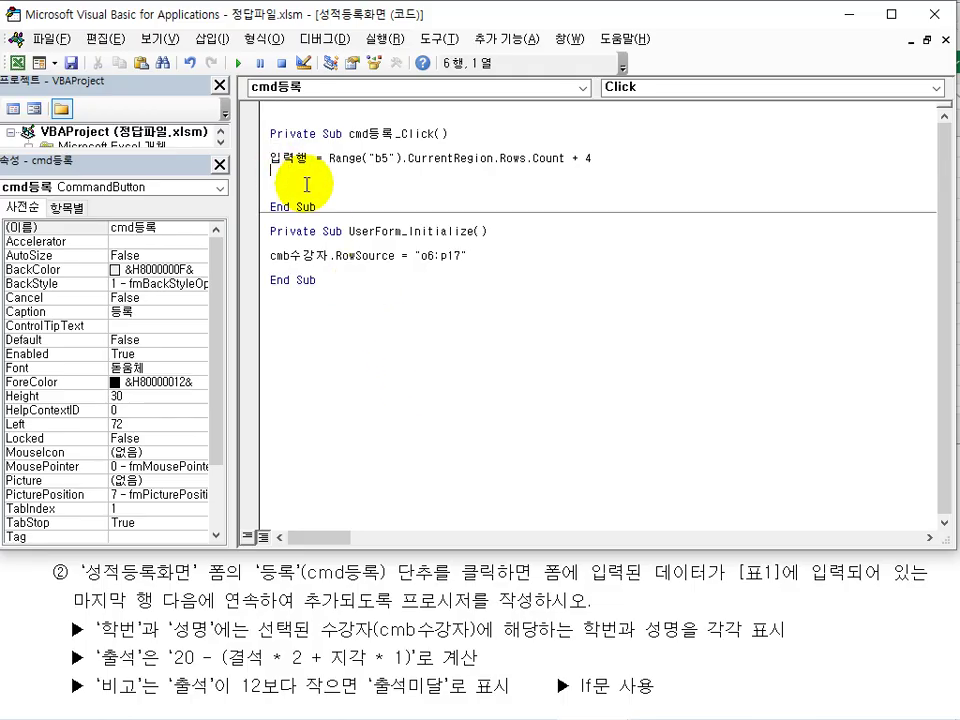
key(Return)
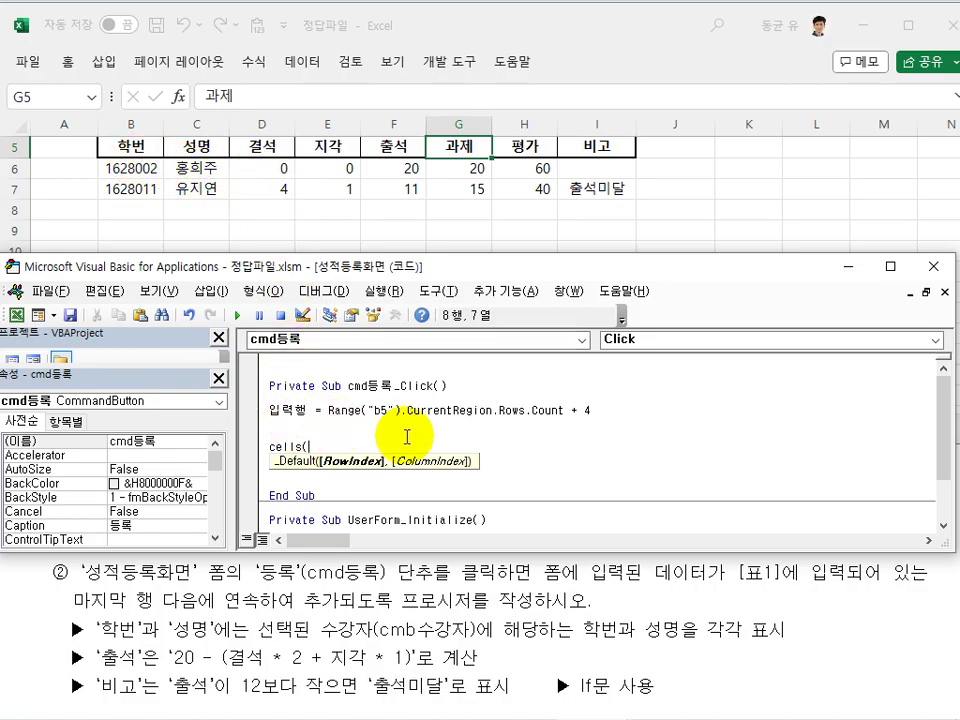
text(입력행, )
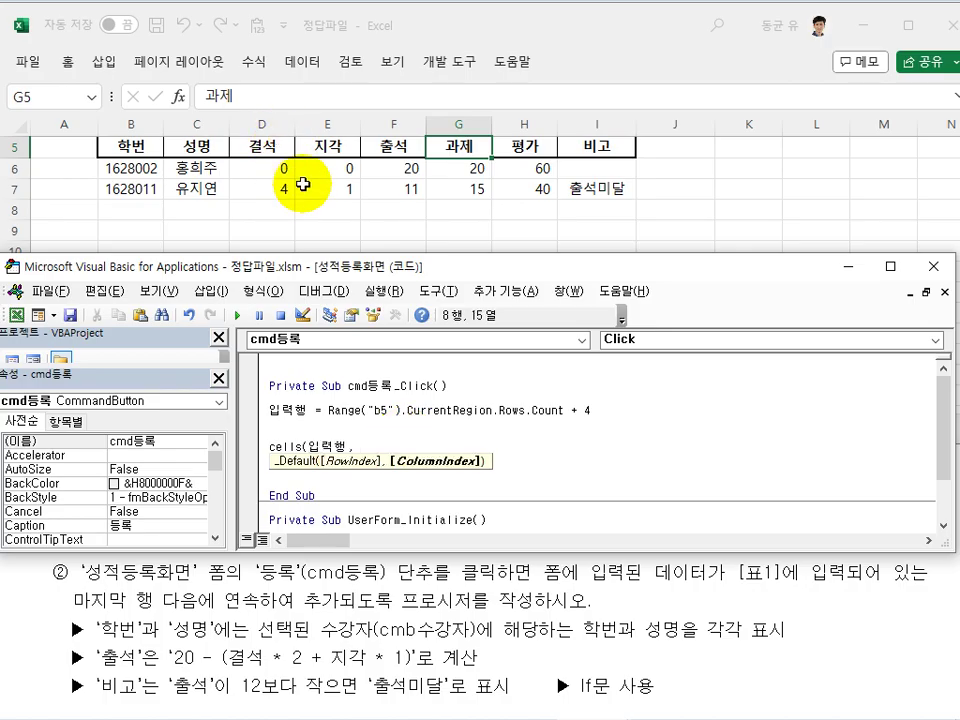
text(4) = txt결석)
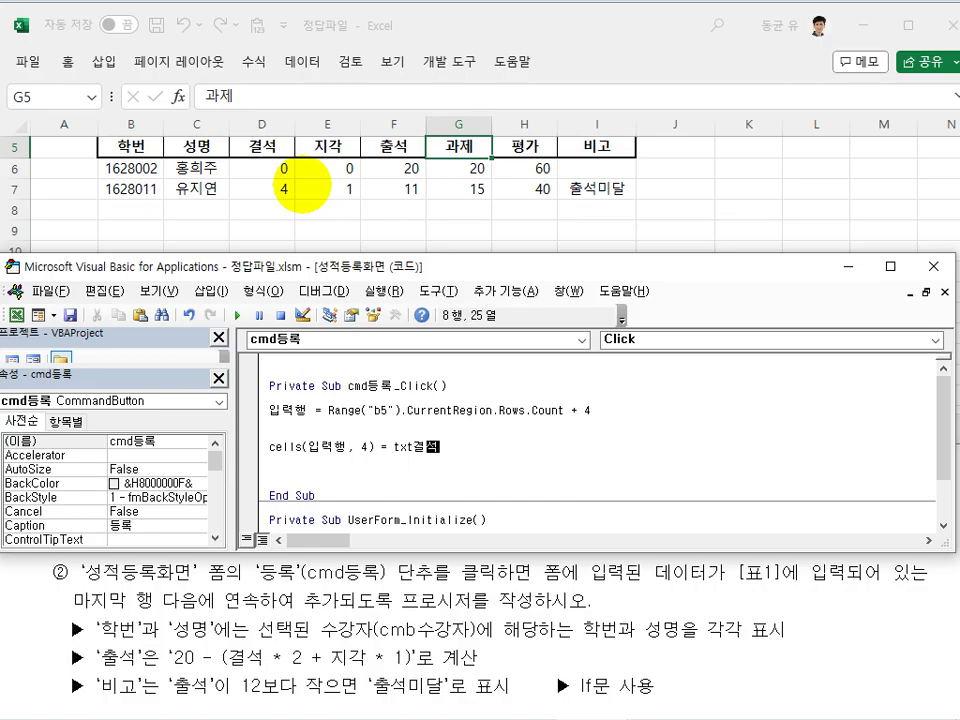
key(Return)
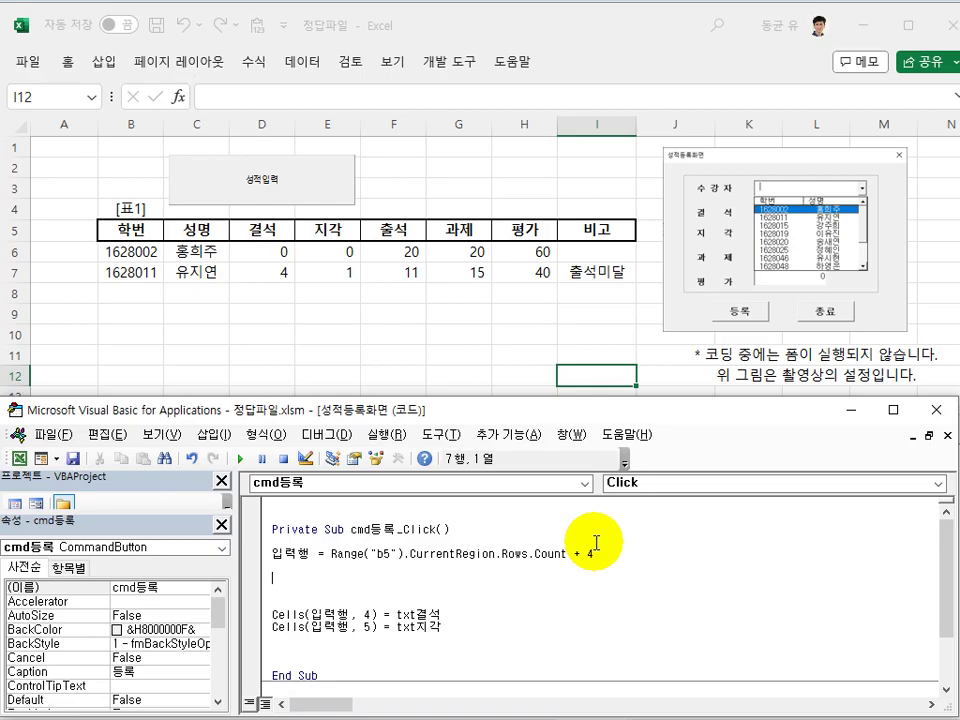
Directly below the 입력행 assignment, add the line 참조행 = cmb수강자.ListIndex
key(Up)
text(참조행 = )
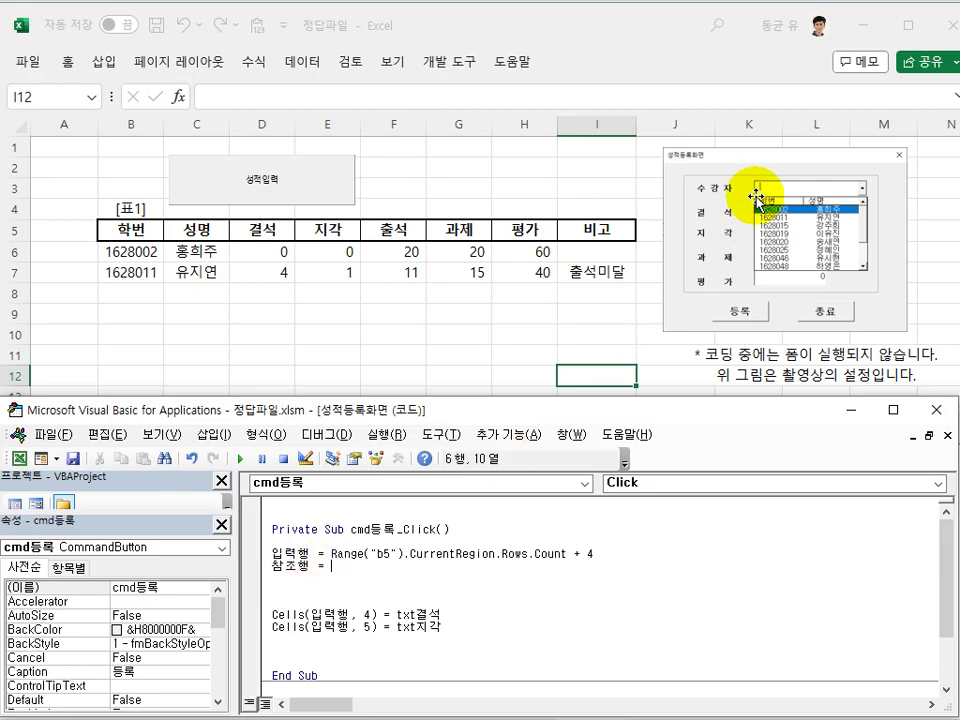
text(cmb수강자.listindex)
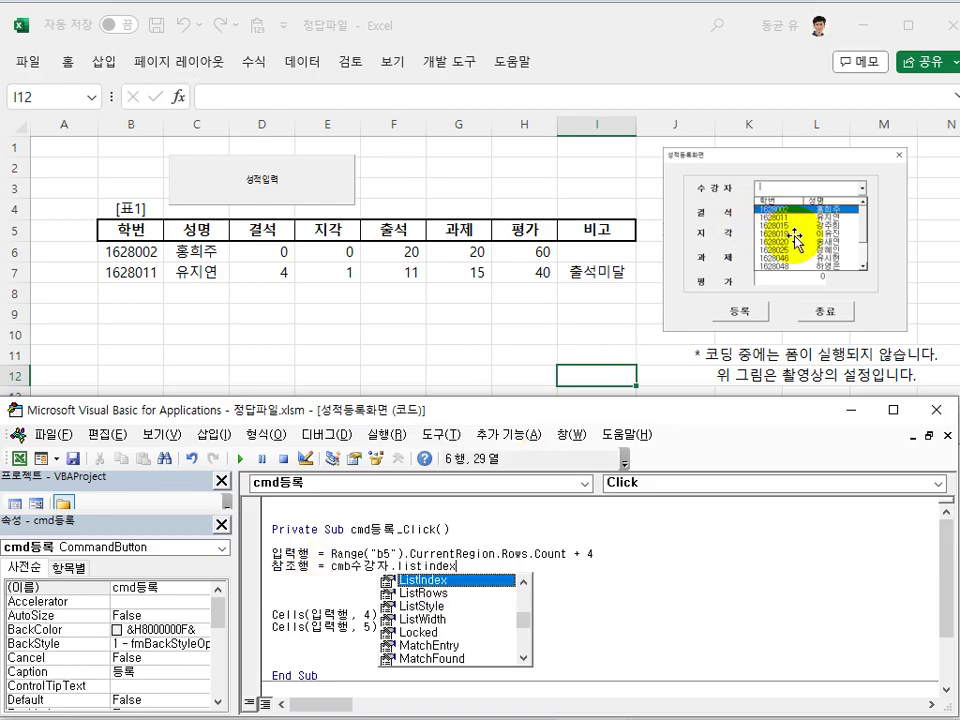
key(Return)
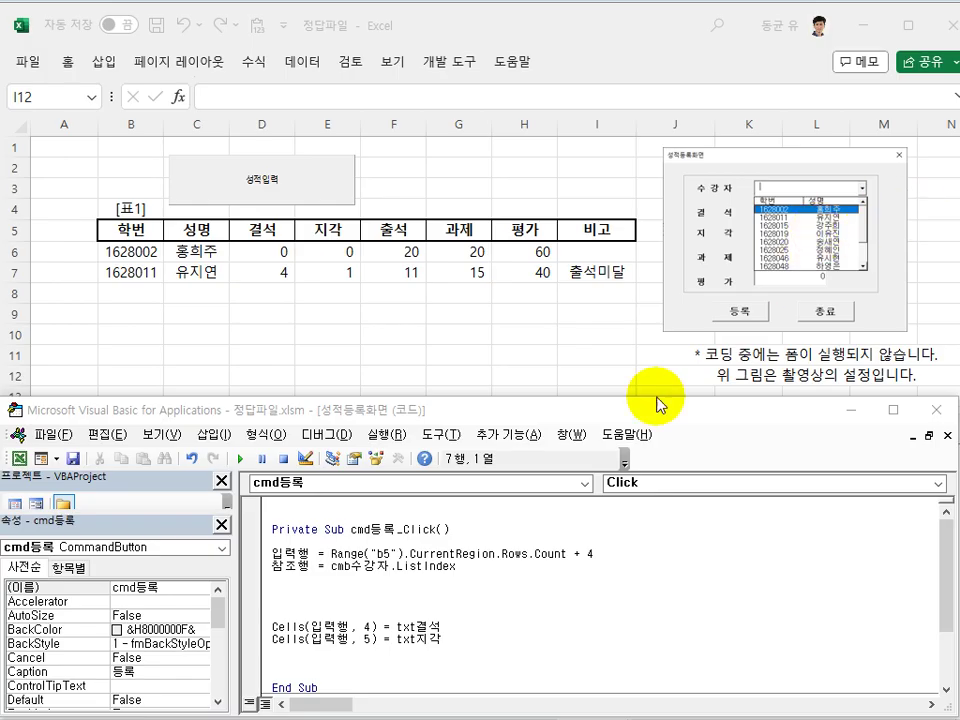
Above the 결석 line, add Cells(입력행, 2) = cmb수강자.List(참조행, 0) to enter the selected 학번
click(471, 566)
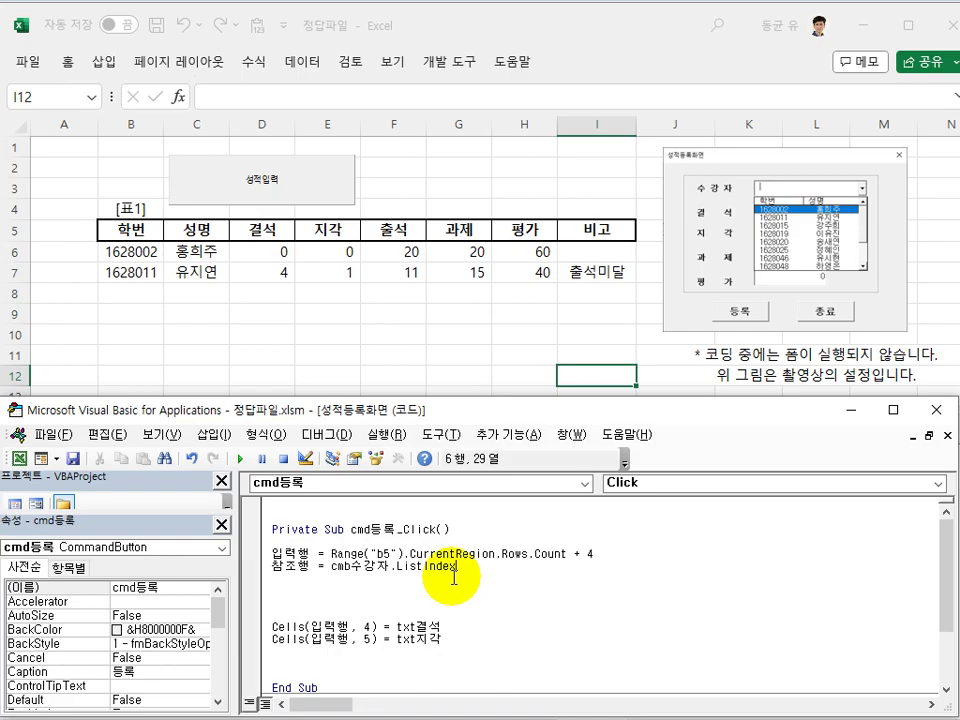
key(Down)
key(Down)
key(Down)
text(cells(입력행, 2) = )
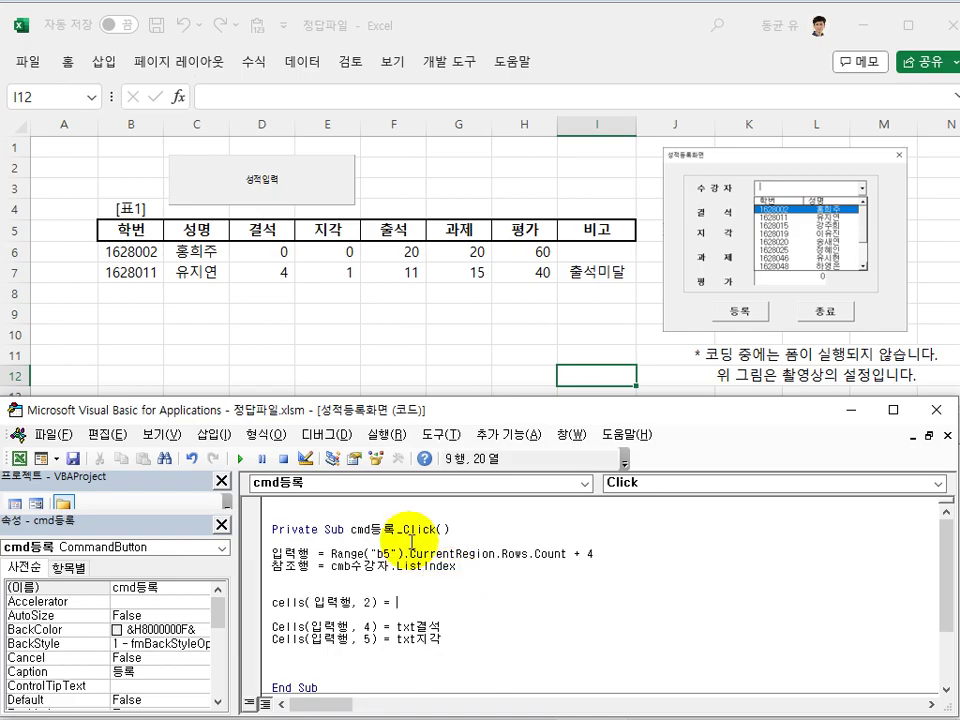
text(cmb수강자.list)
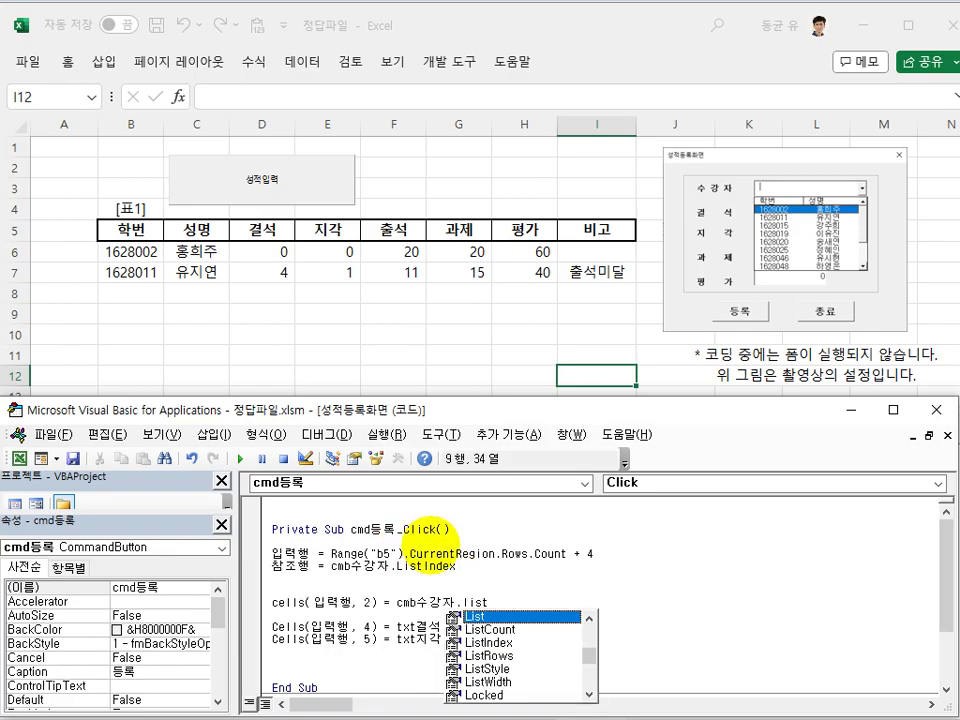
text((참조행,)
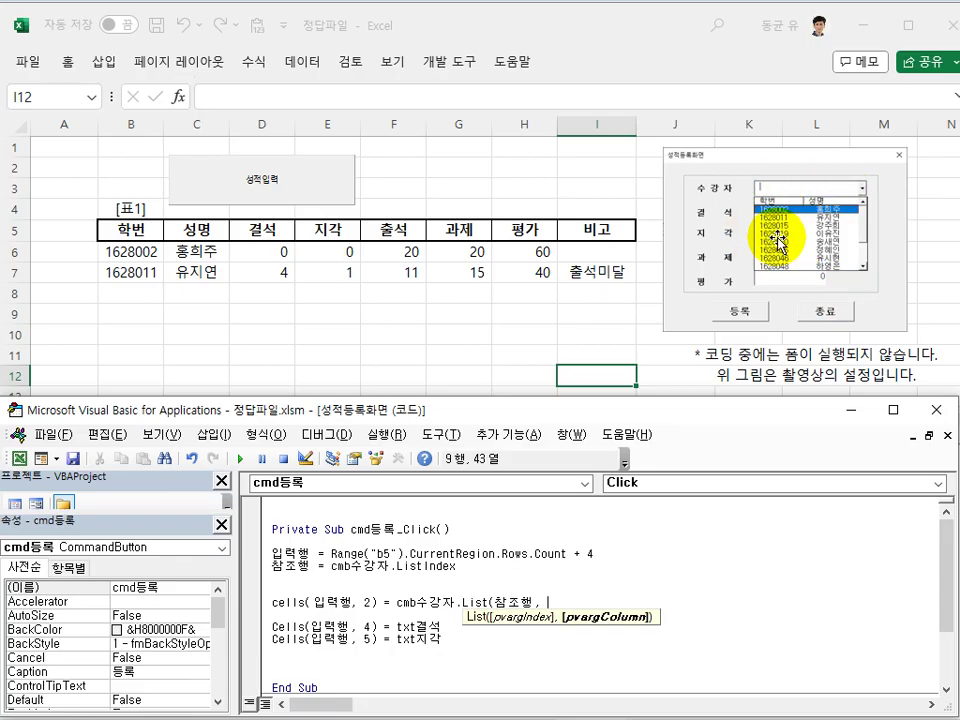
text(0))
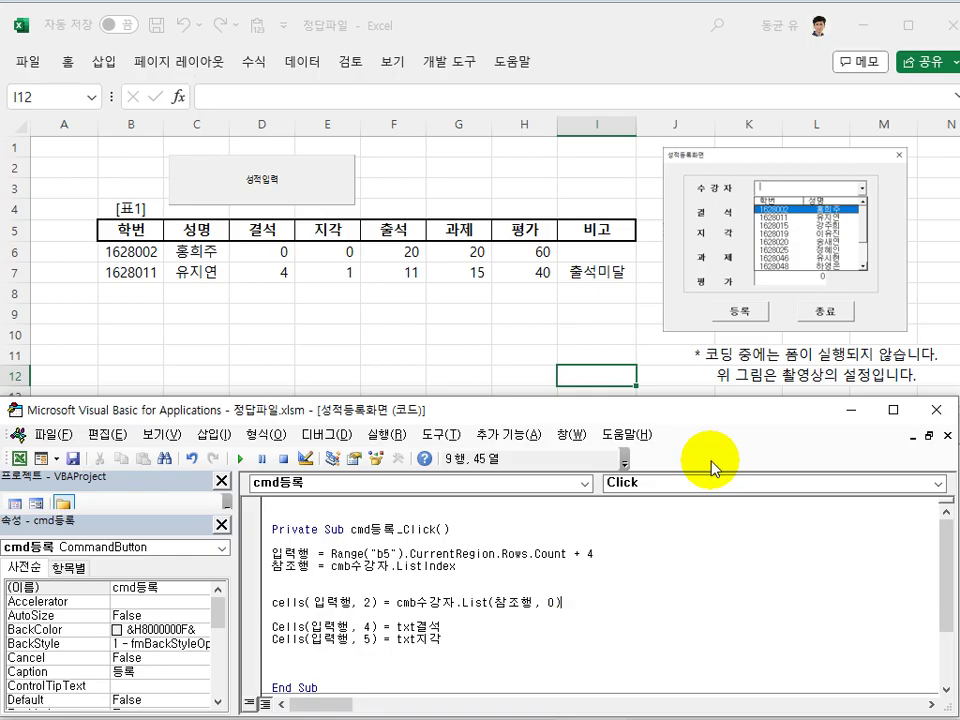
Add Cells(입력행, 3) = cmb수강자.List(참조행, 1) for the 성명, with comments explaining list(행, 열) and listindex beside the two lines
key(Return)
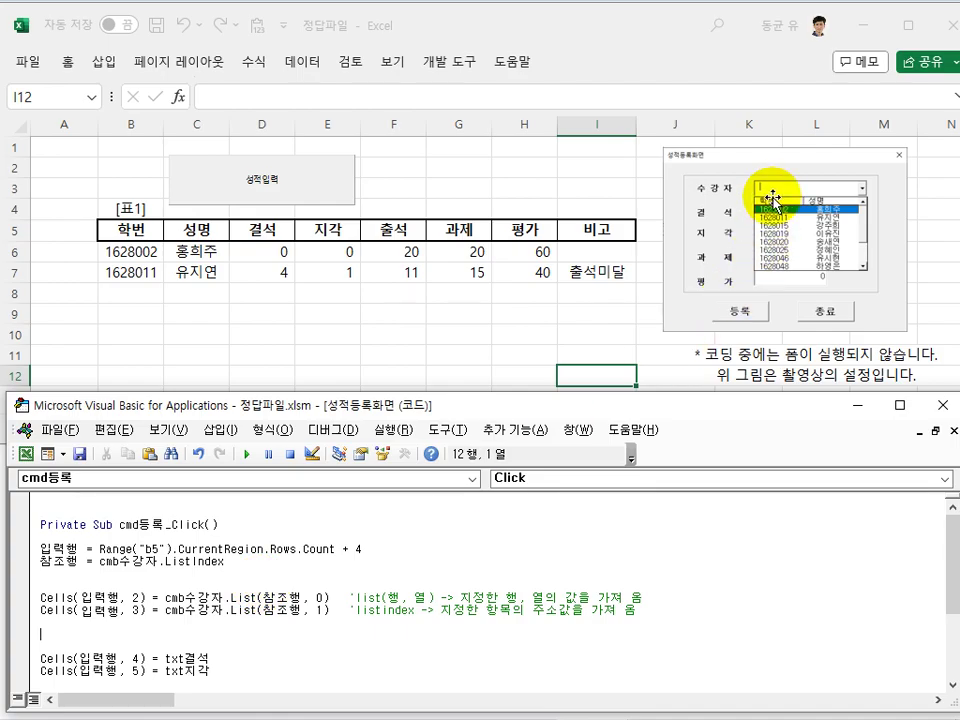
click(317, 610)
text(1)
click(283, 622)
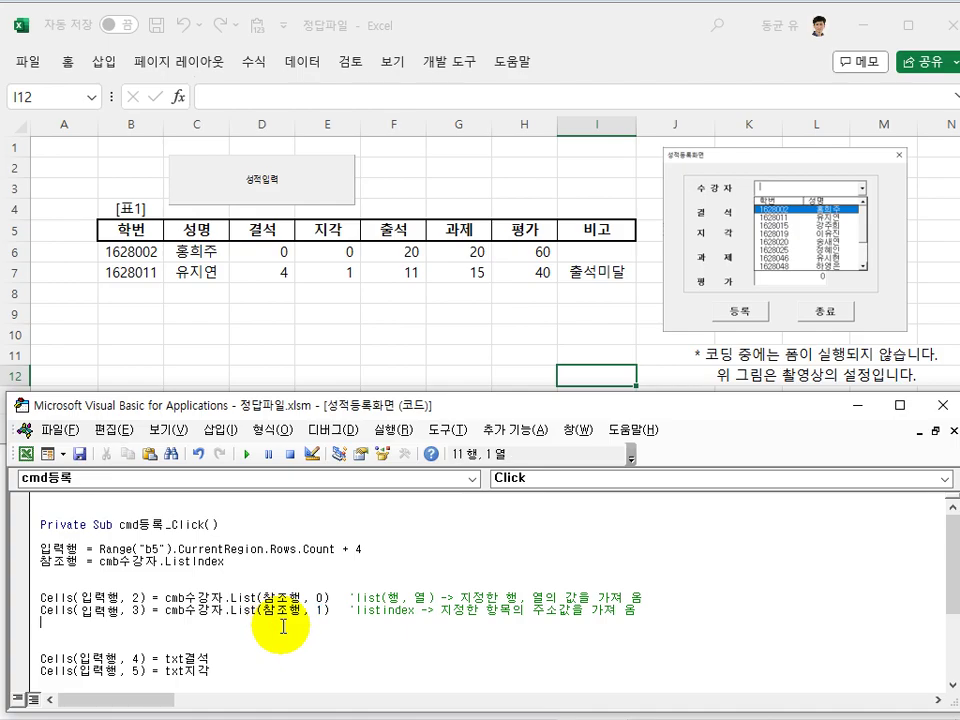
Add the comment '참조행 = cmb수강자.ListIndex 없이 Cells(참조행, 2) = cmb수강자.List(cmb수강자.ListIndex, 0) 도 가능 above the 결석 line
drag(78, 562, 40, 562)
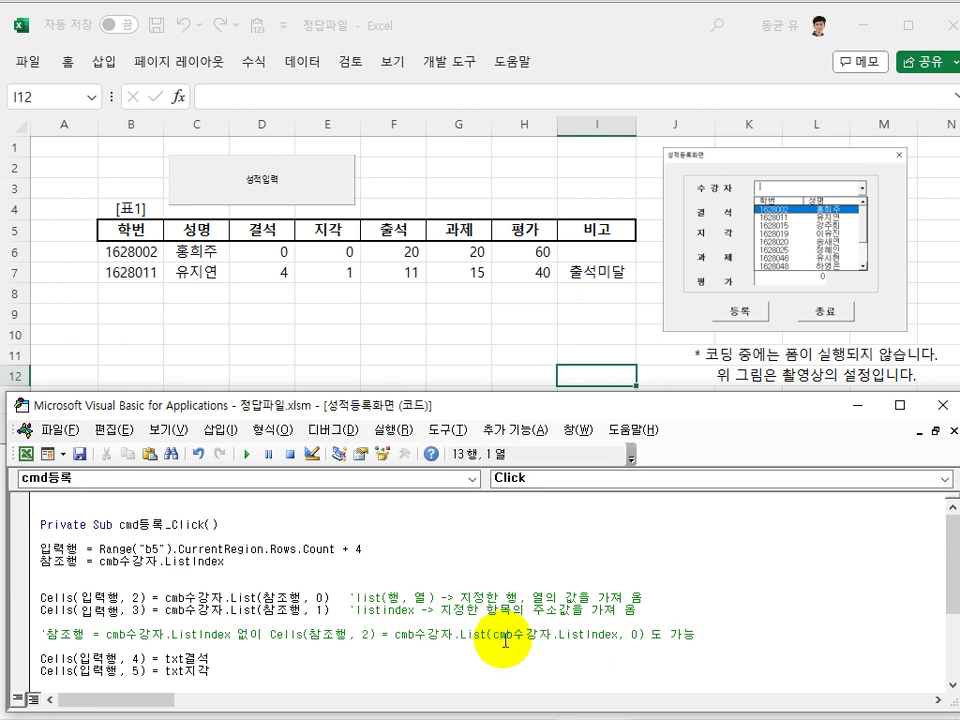
click(497, 632)
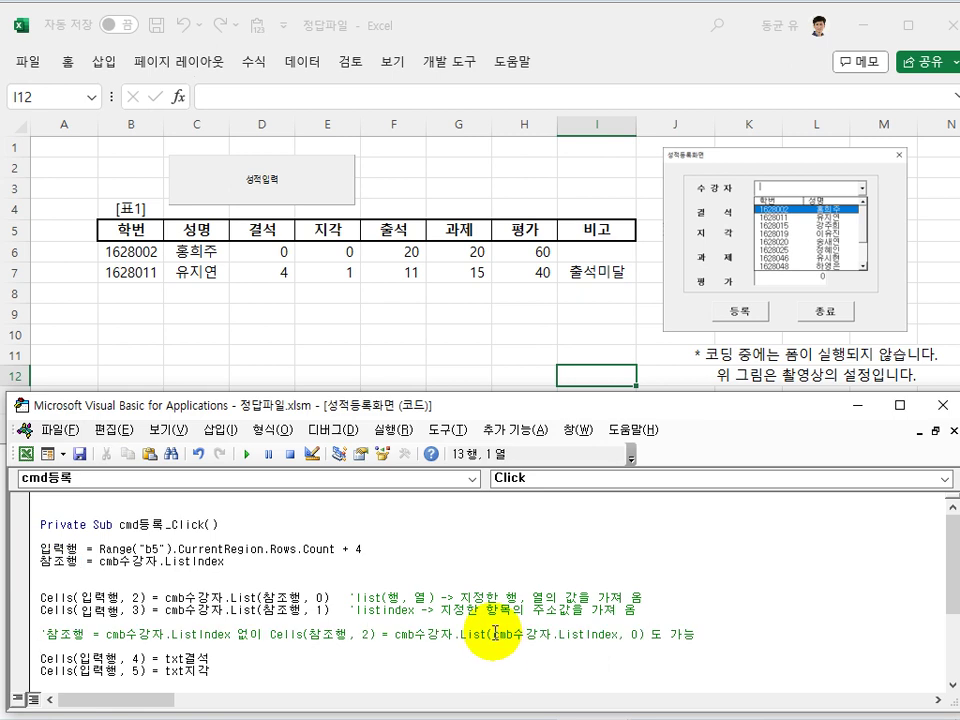
drag(497, 632, 614, 646)
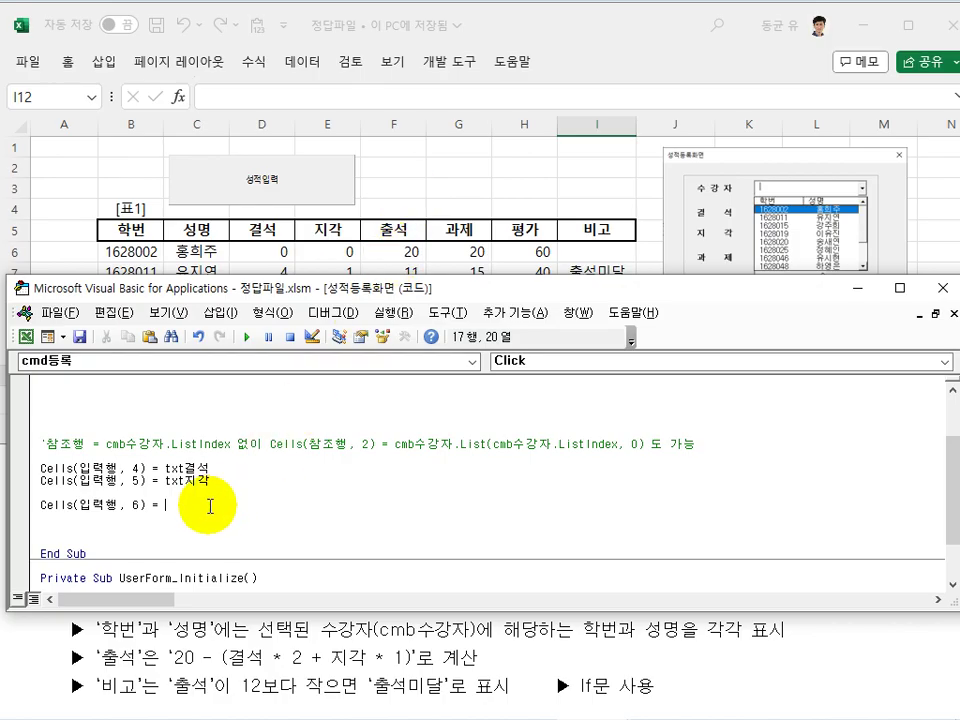
Complete the 출석 line as Cells(입력행, 6) = 20 - (txt결석 * 2 + txt지각 * 1)
text(20 - (txt결석 * 2 + txt지각 * 1)
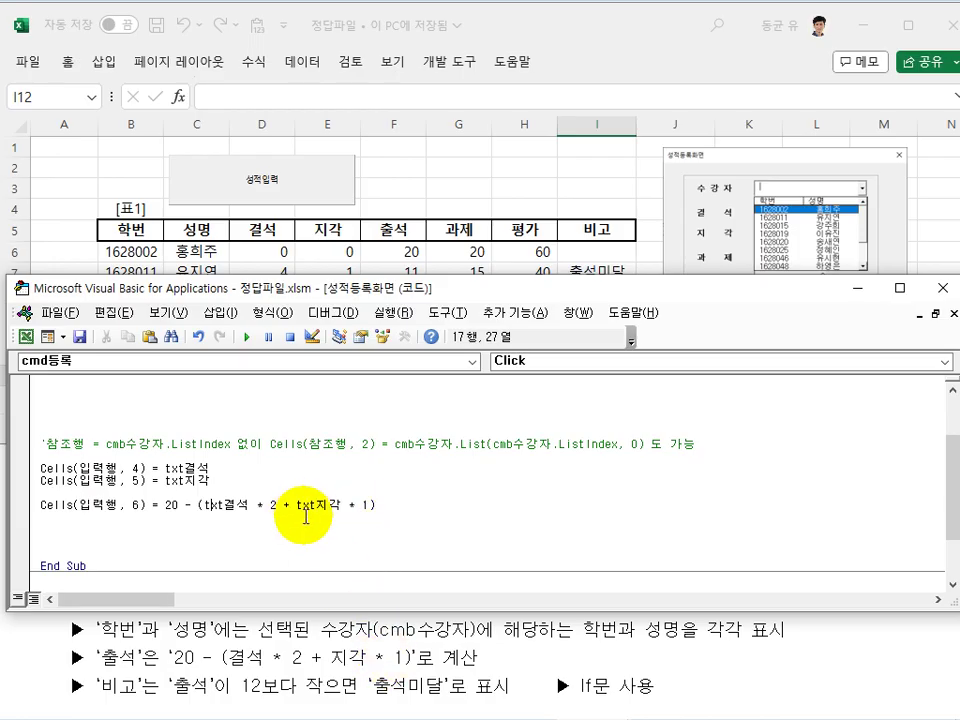
click(206, 505)
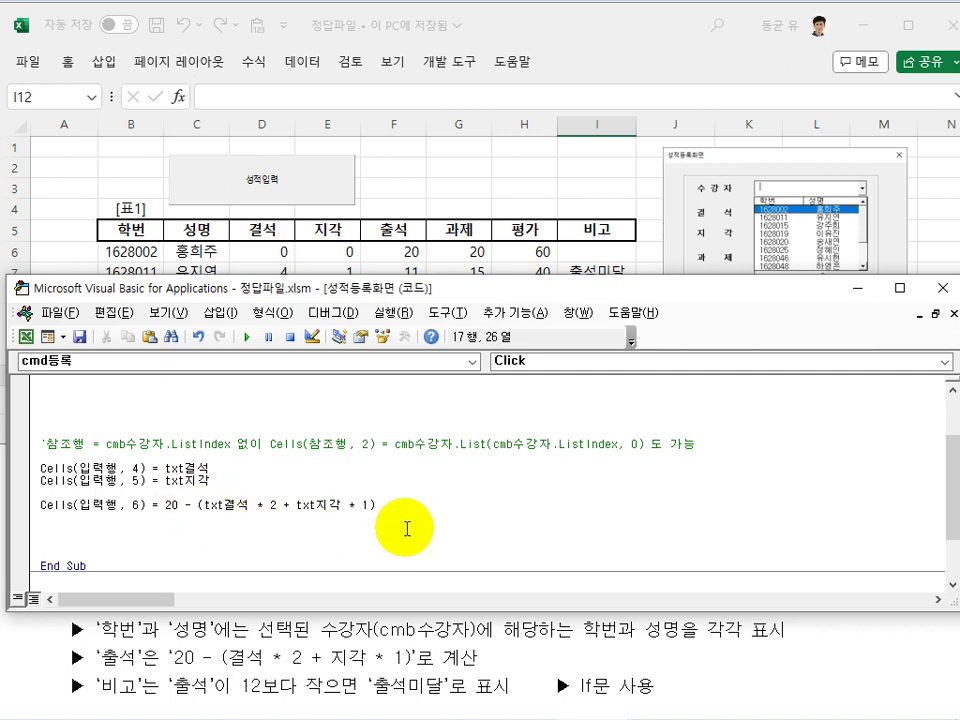
text(val()
key(Right)
key(Right)
key(Right)
key(Right)
key(Right)
text())
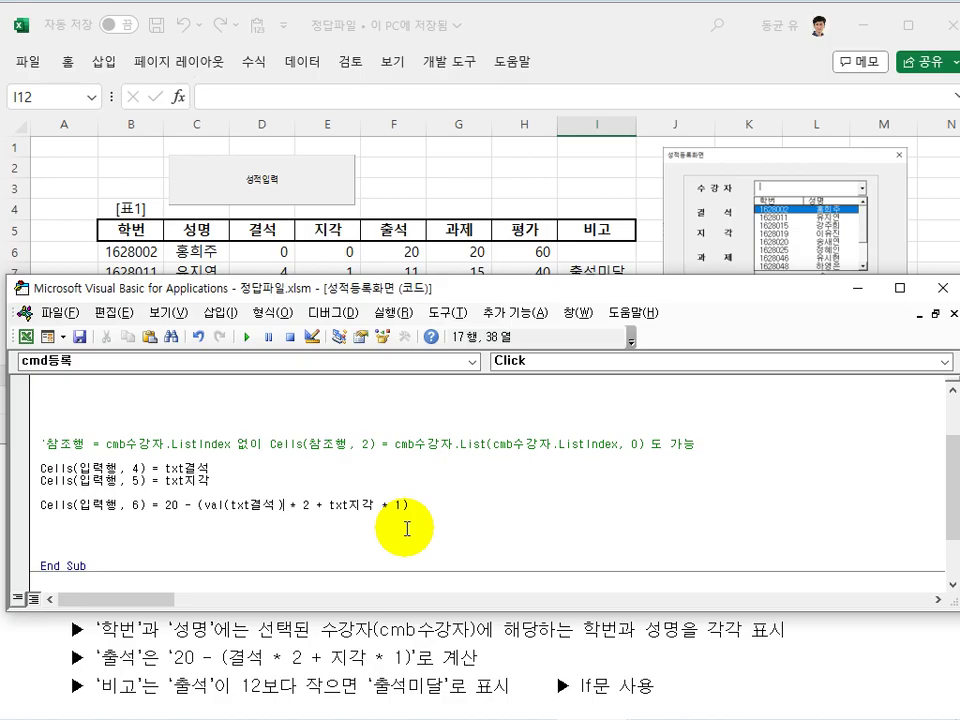
key(BackSpace)
key(Left)
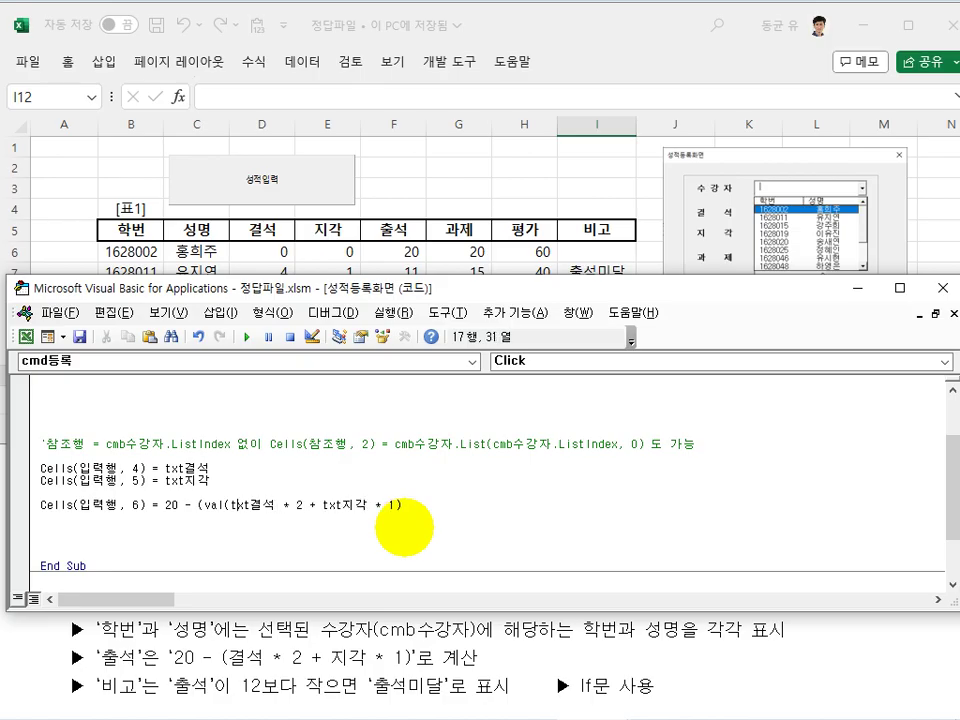
key(BackSpace)
key(BackSpace)
key(BackSpace)
key(BackSpace)
Append .Value to both txt결석 and txt지각 in the 출석 calculation line
key(Right)
key(Right)
key(Right)
key(Right)
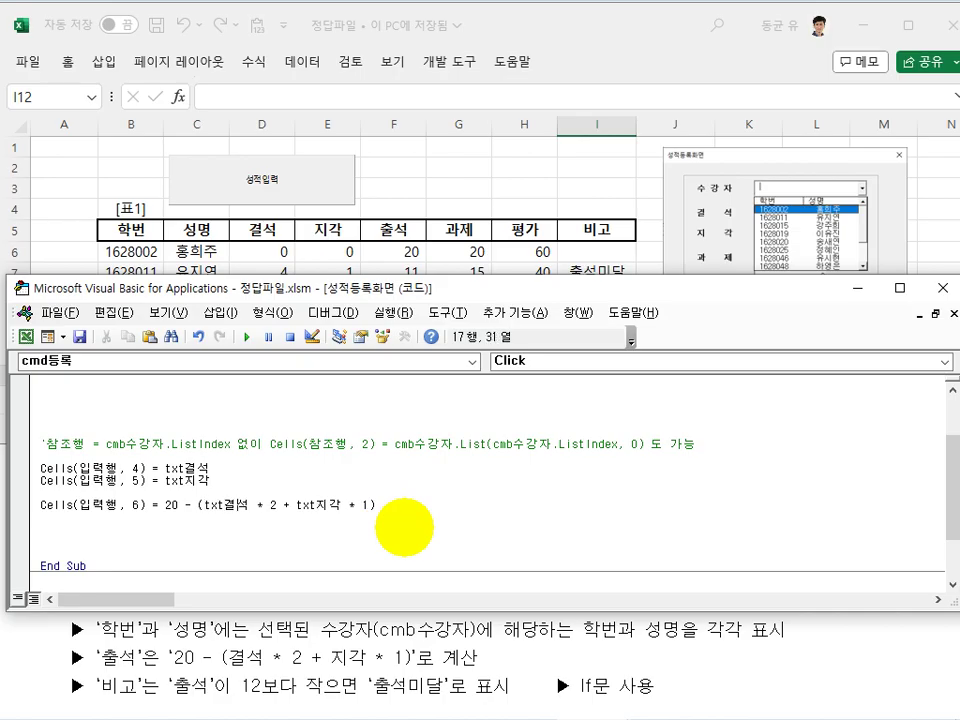
text(.val)
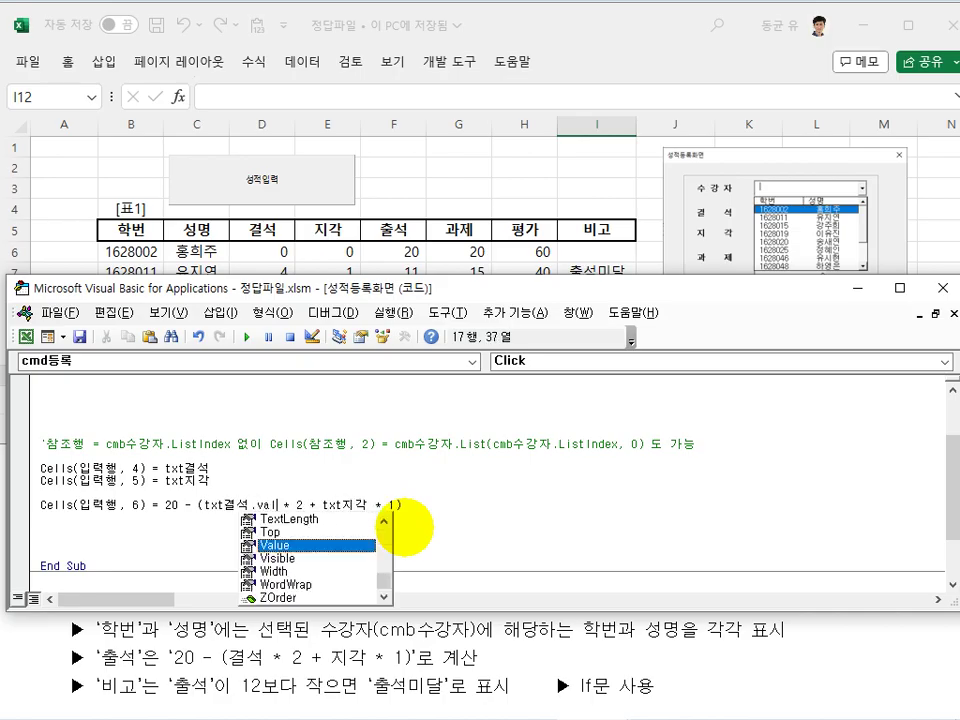
key(Tab)
key(Right)
key(Right)
key(Right)
key(Right)
key(Right)
key(Right)
key(Right)
key(Right)
key(Right)
key(Right)
key(Right)
key(Right)
text(.Value)
key(Down)
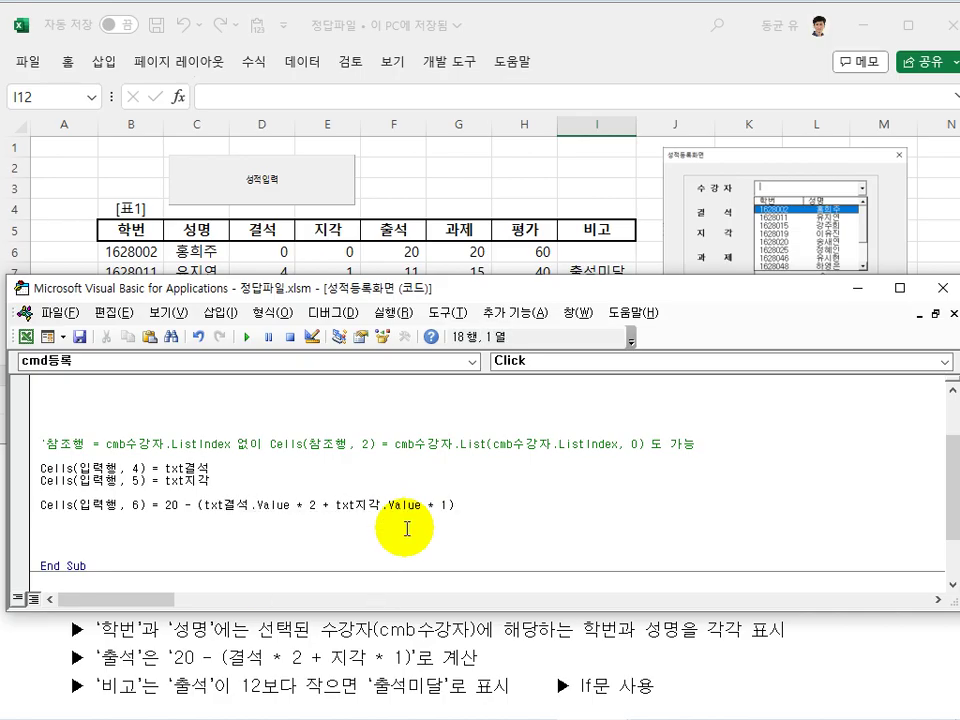
key(Down)
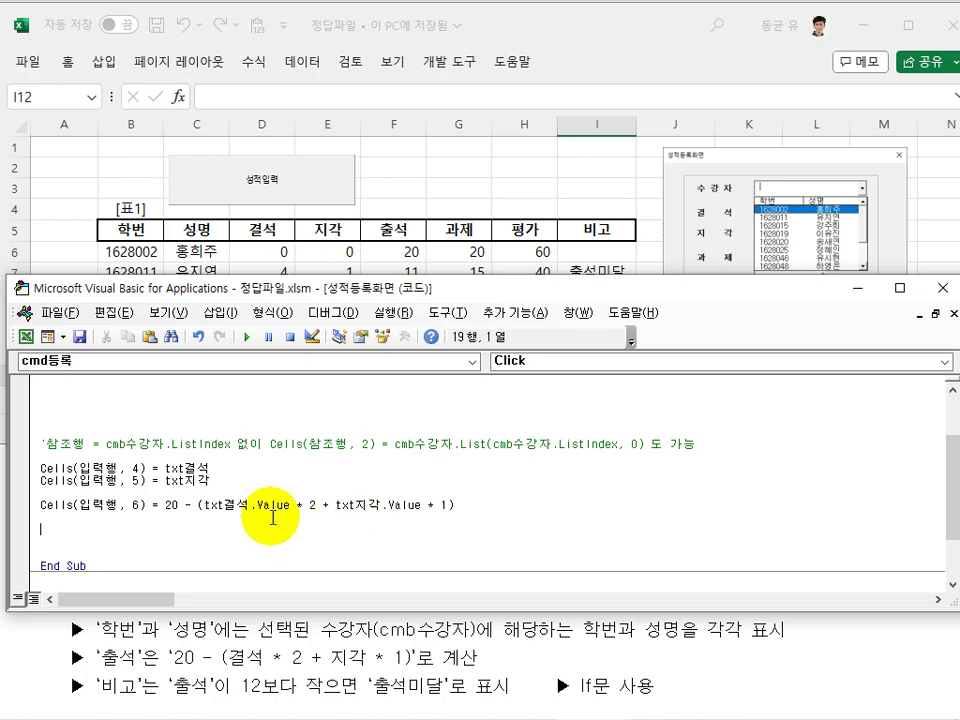
click(178, 467)
click(214, 480)
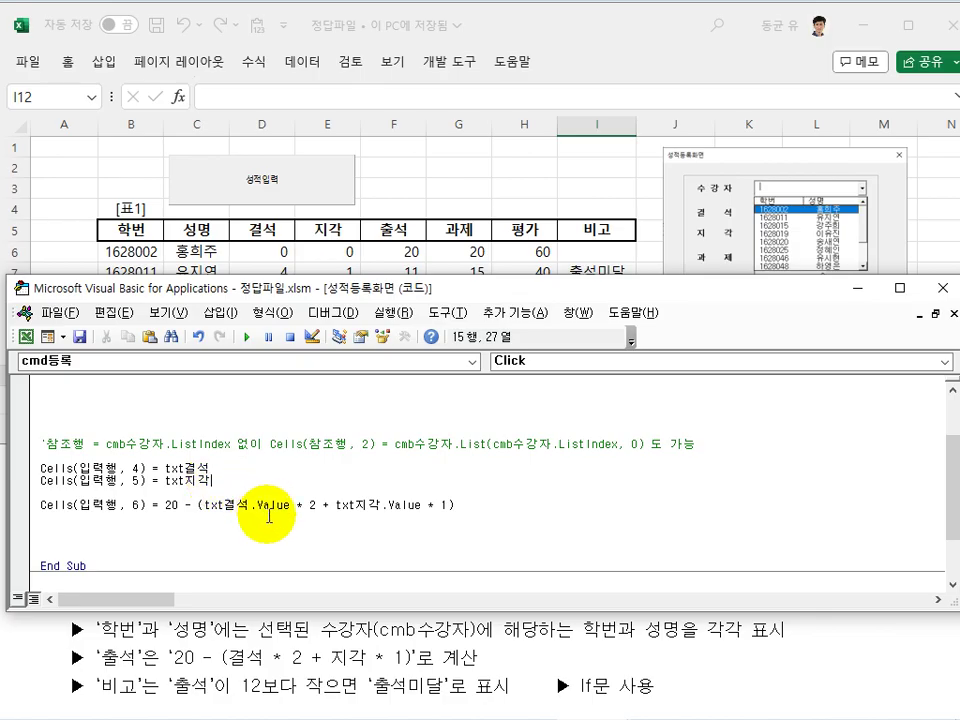
drag(211, 467, 165, 467)
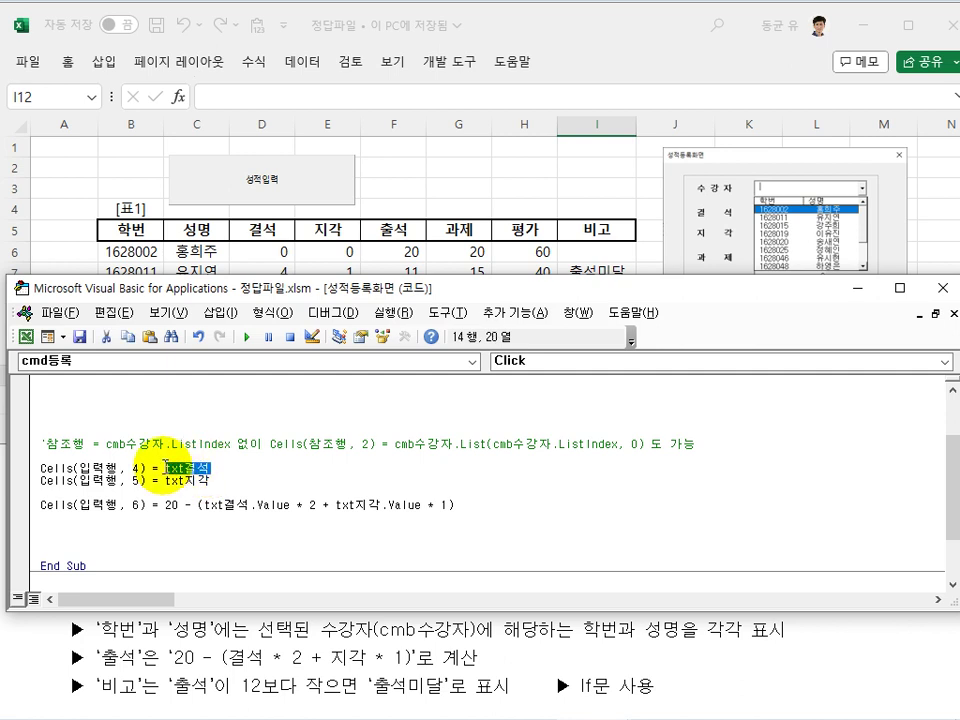
click(242, 470)
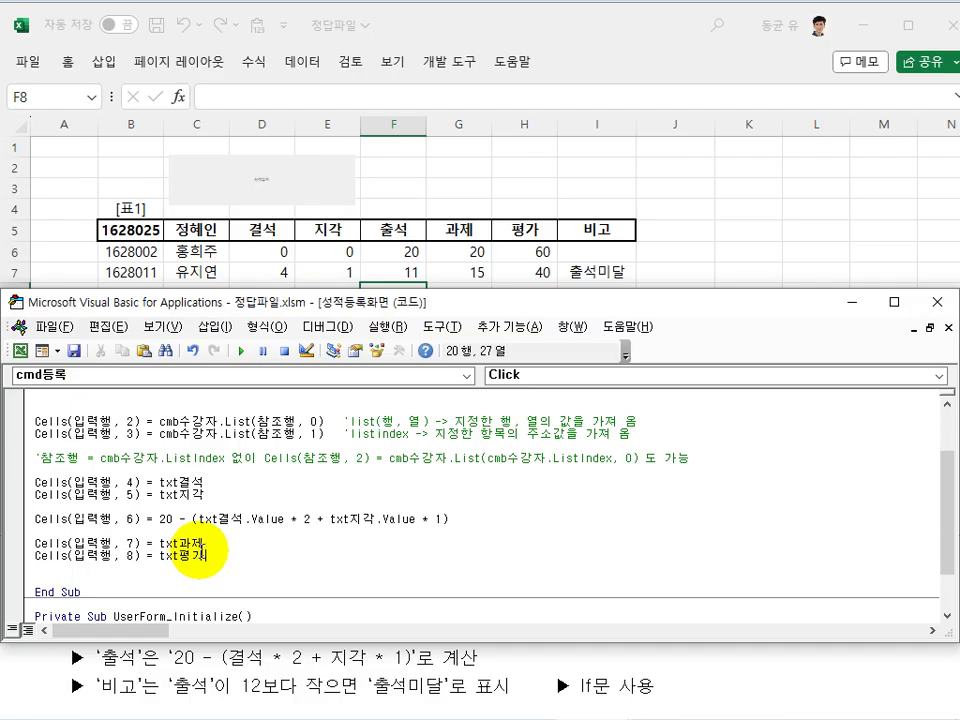
Below the 평가 line, add If 20 - (txt결석.Value * 2 + txt지각.Value * 1) < 12 Then, reusing the 출석 expression
key(Return)
key(Return)
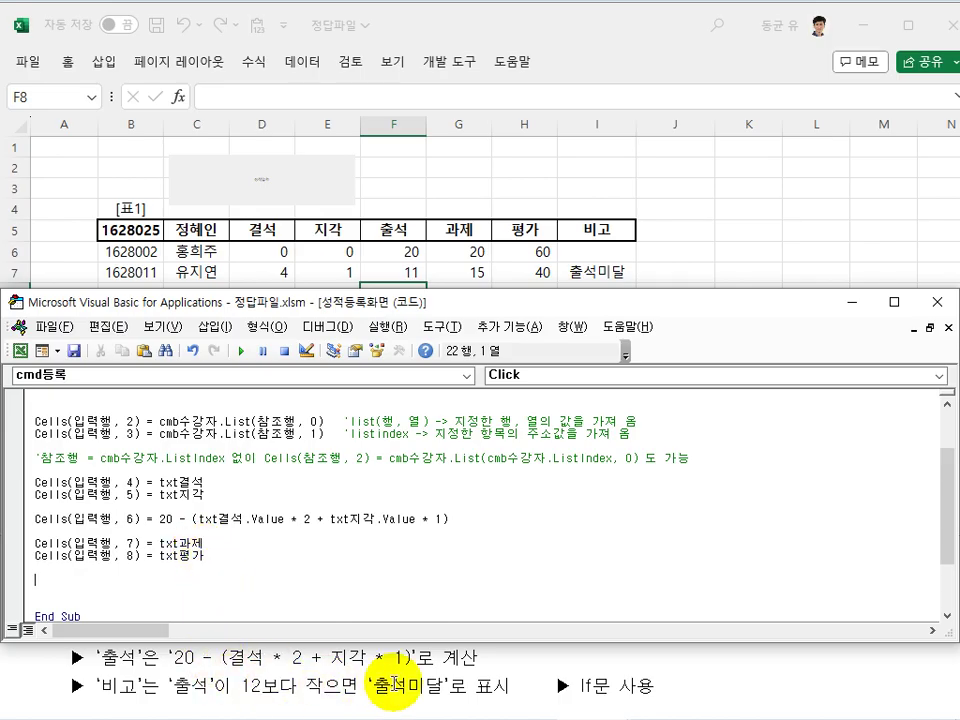
key(alt+Tab)
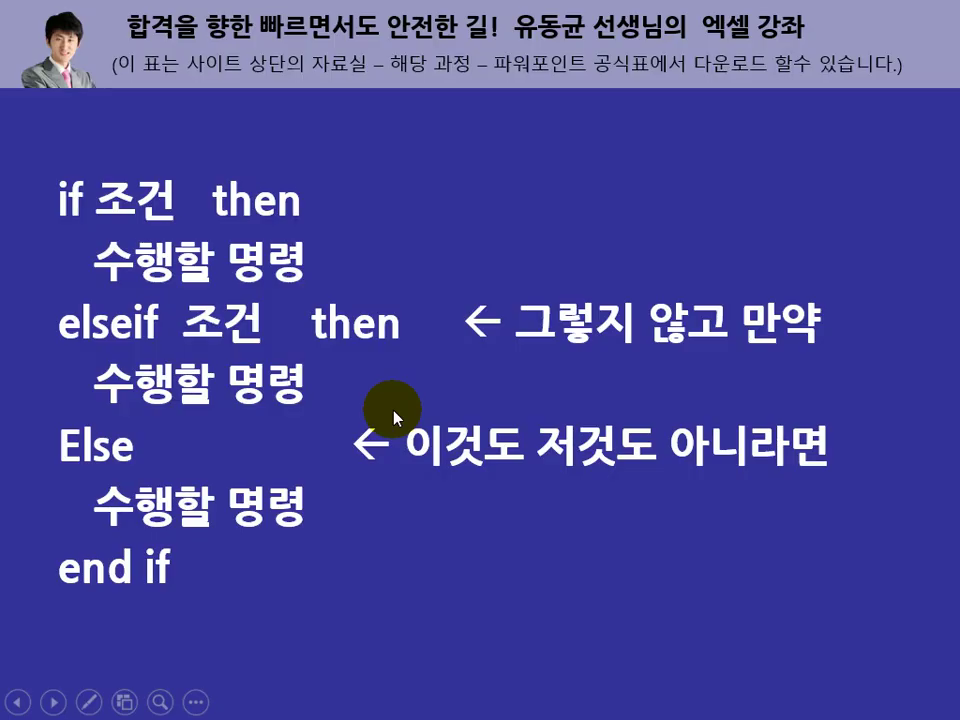
key(alt+Tab)
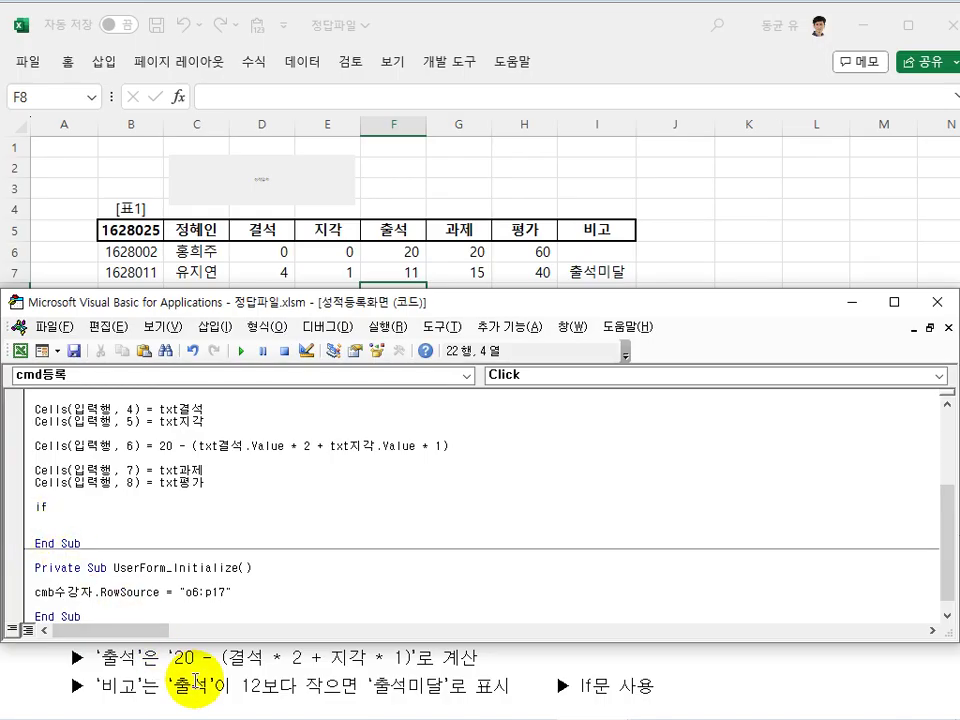
click(197, 482)
click(484, 441)
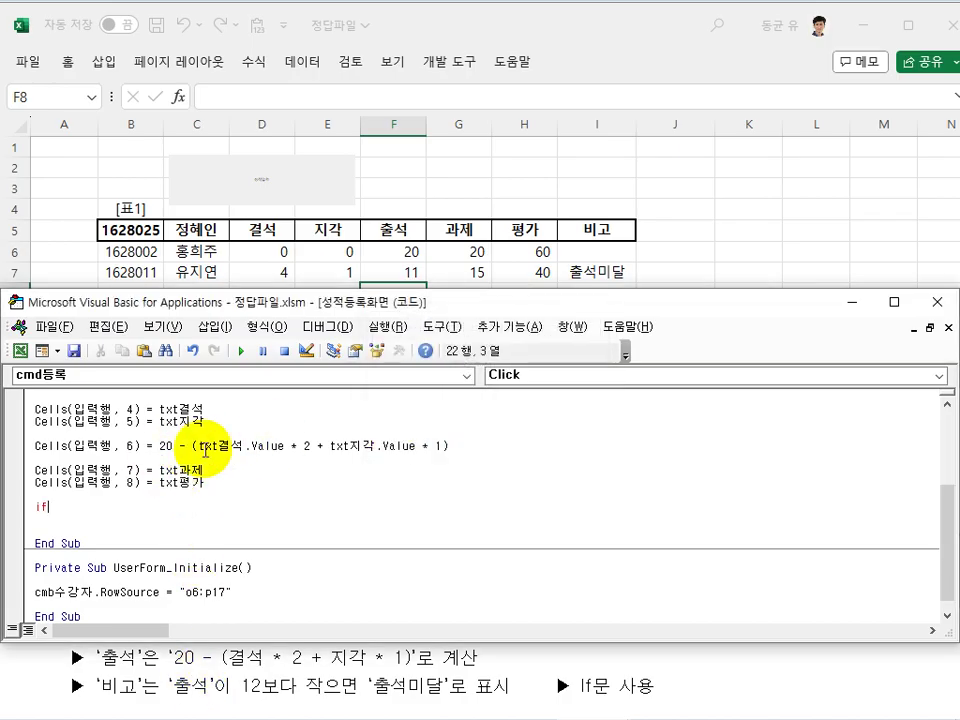
drag(160, 446, 458, 446)
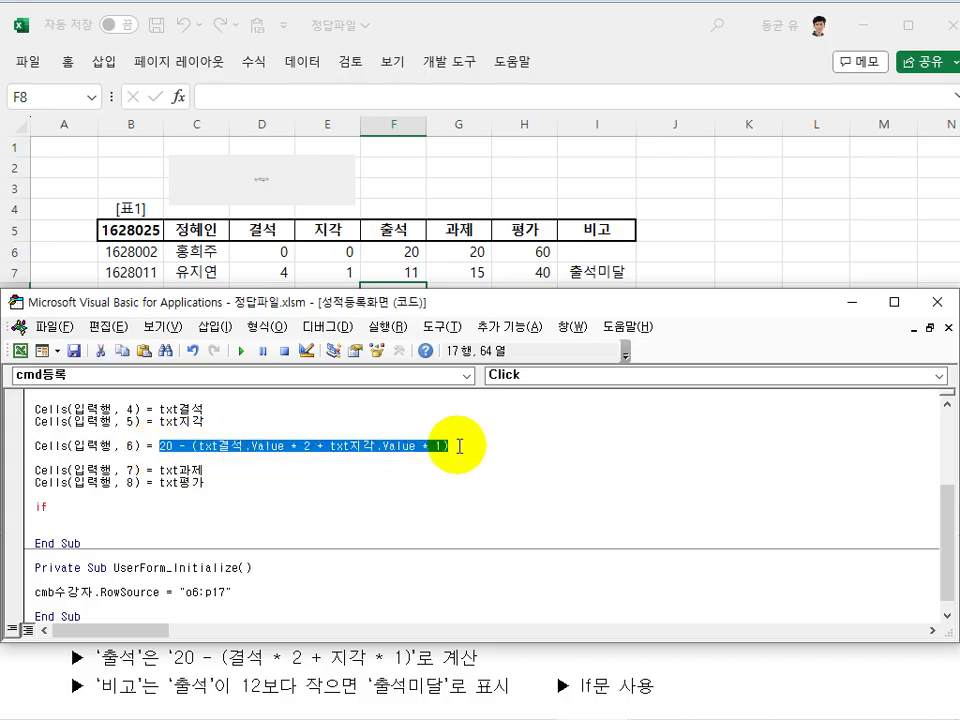
key(ctrl+c)
click(129, 507)
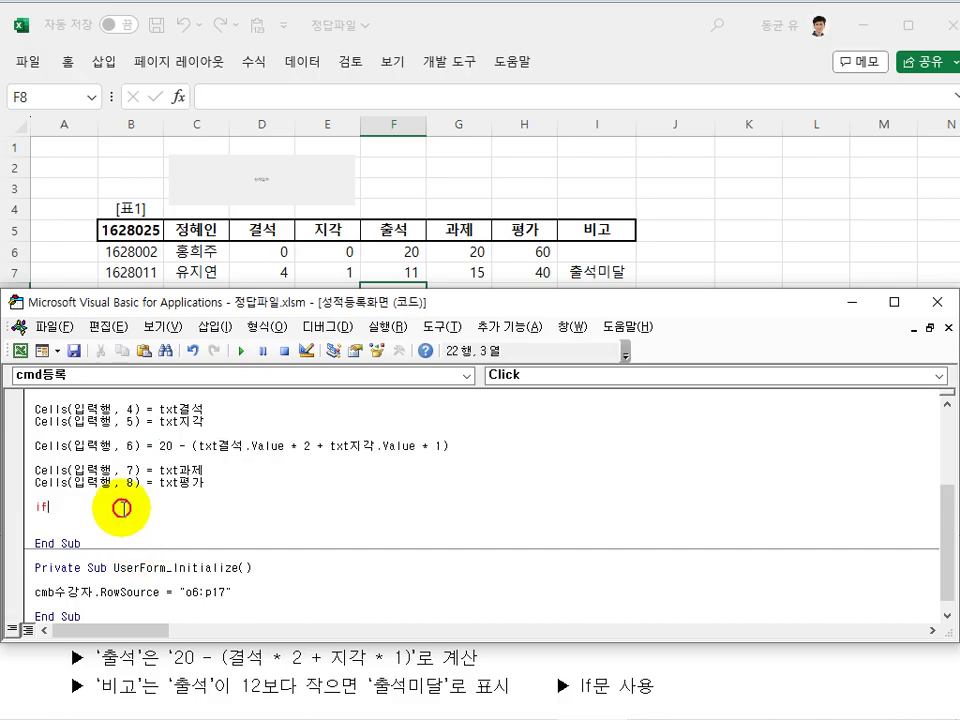
key(ctrl+v)
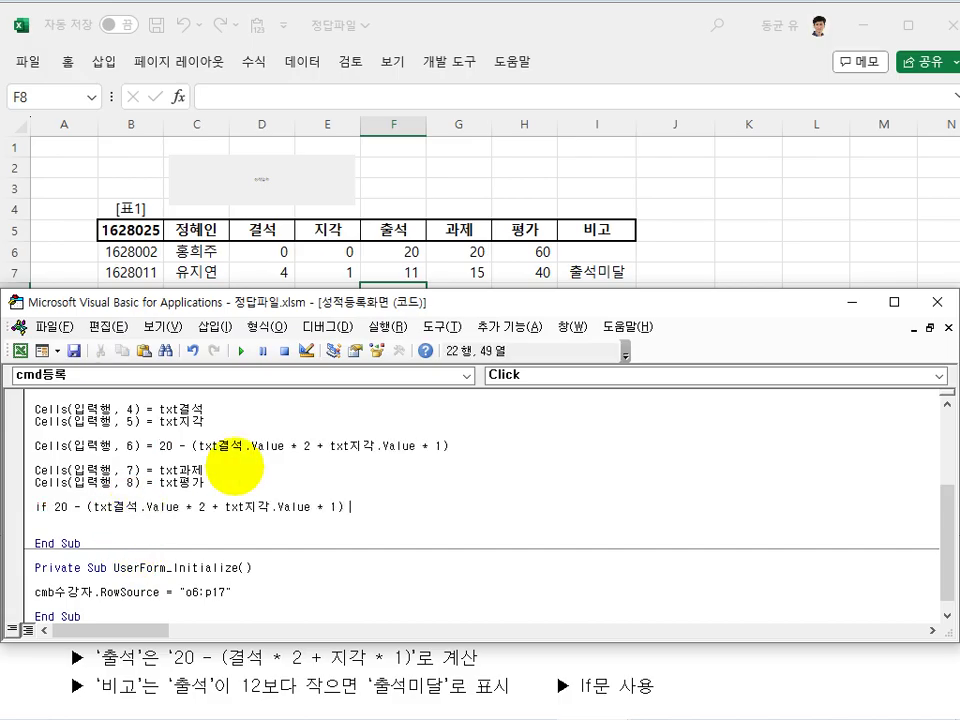
text(< 13)
text(2 Then)
Inside the If block, add the indented line Cells(입력행, 9) = "출석미달" and close the block with End If
key(Return)
key(Tab)
text(Cells(입력행, 9) = )
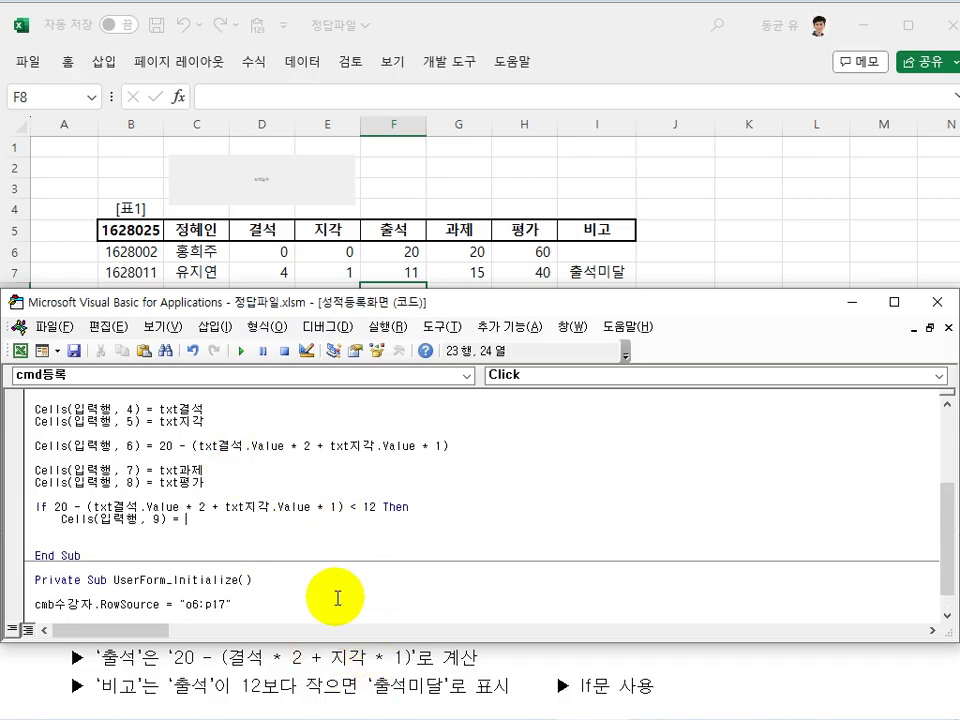
text("출석미달")
key(Return)
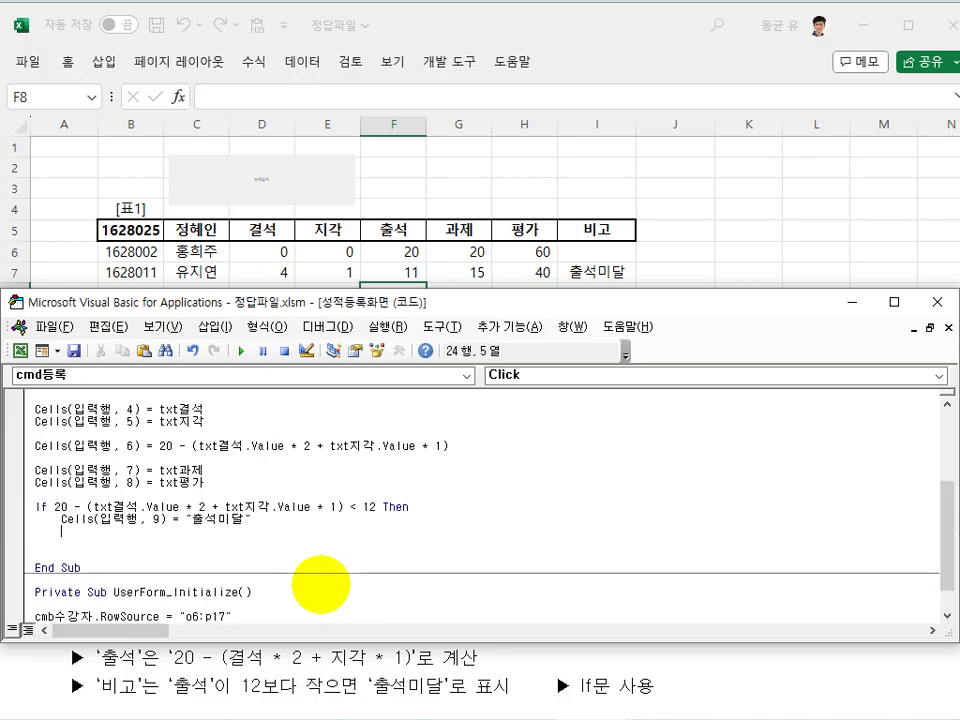
key(BackSpace)
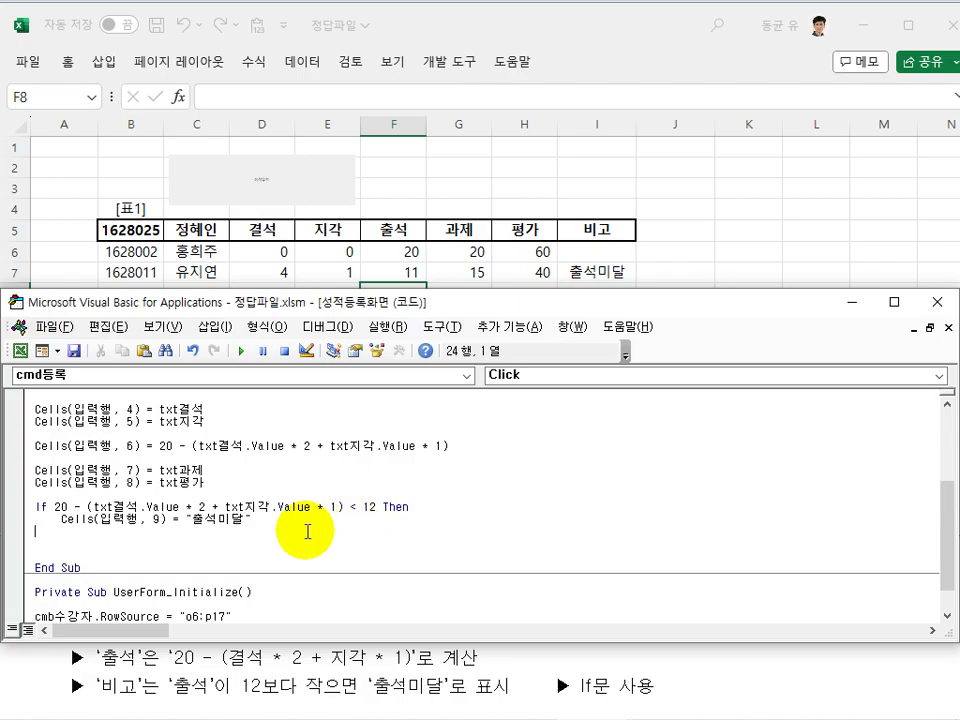
text(end if)
key(Return)
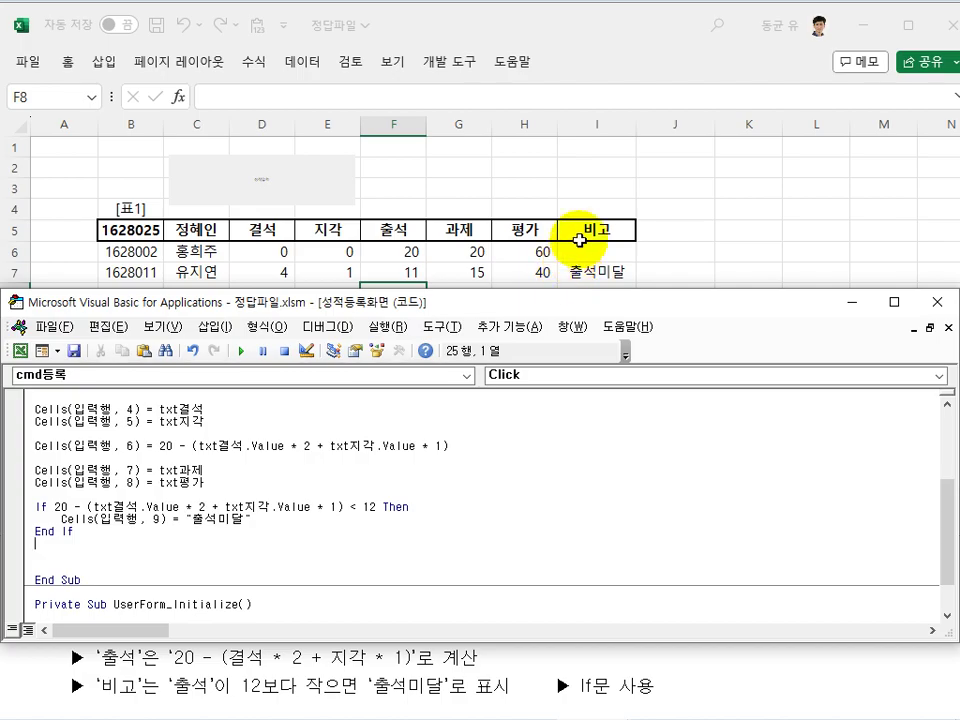
Close the code editor, open the 성적등록화면 form and choose the fourth student in the 수강자 list
click(210, 536)
scroll(210, 536, up, 1)
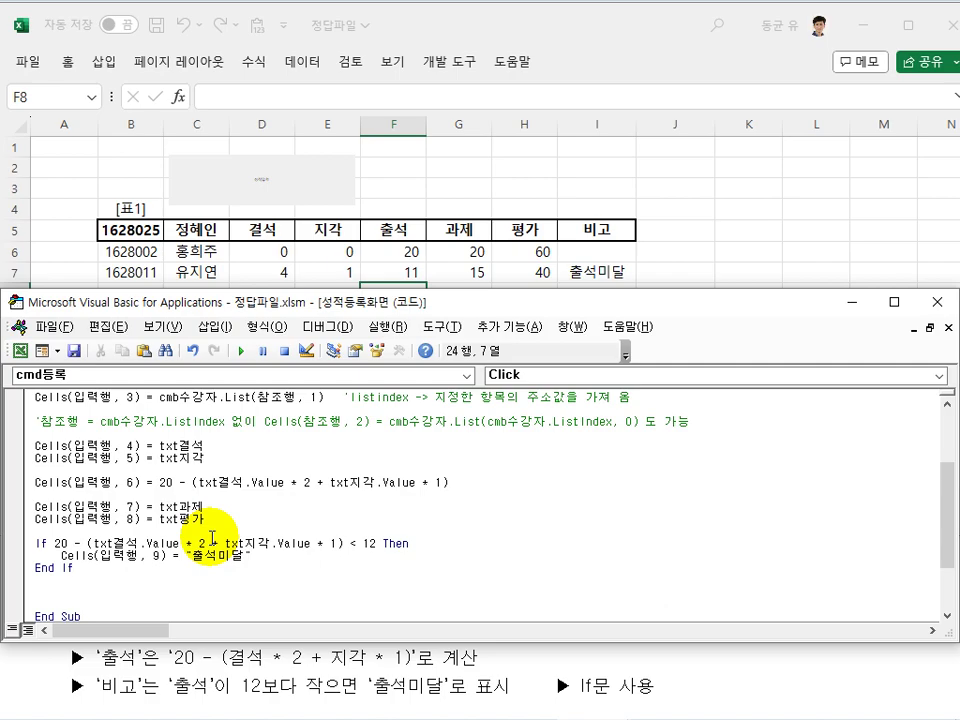
click(936, 301)
drag(540, 117, 683, 187)
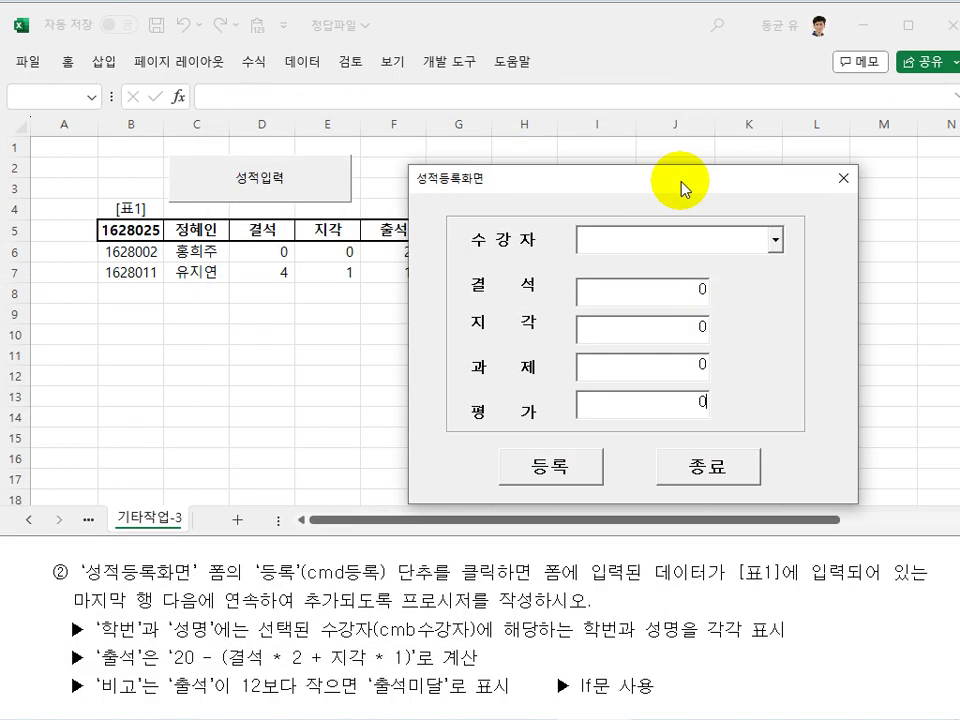
click(775, 240)
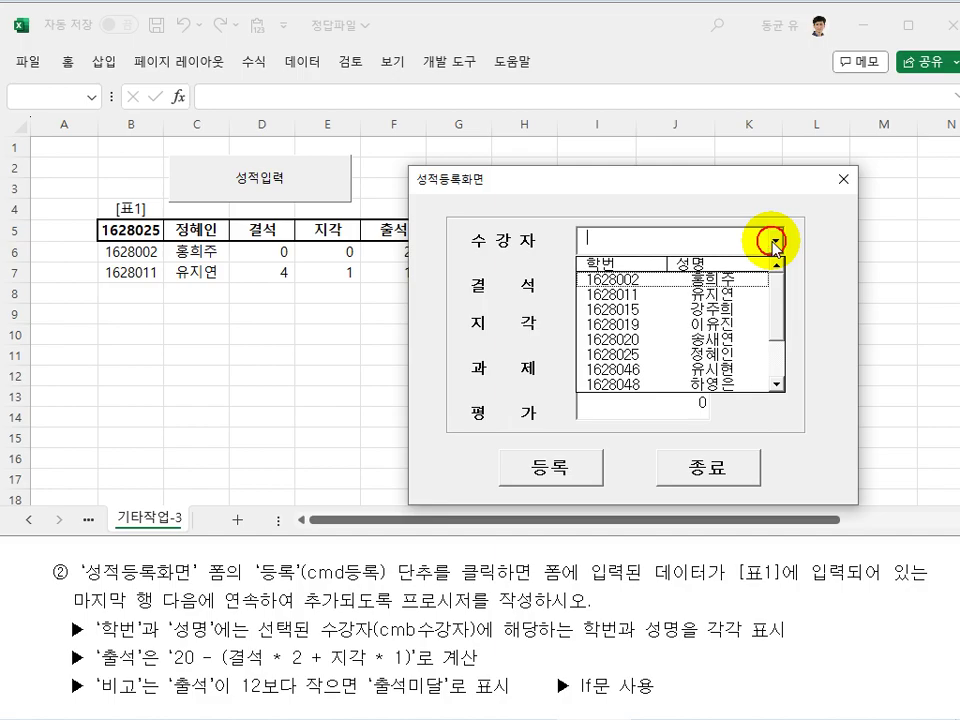
click(718, 326)
drag(681, 196, 762, 216)
Register a test record with 결석 4, 지각 1, 과제 11 and 평가 40, and close the form
click(681, 318)
text(4)
text(1)
key(Tab)
text(11)
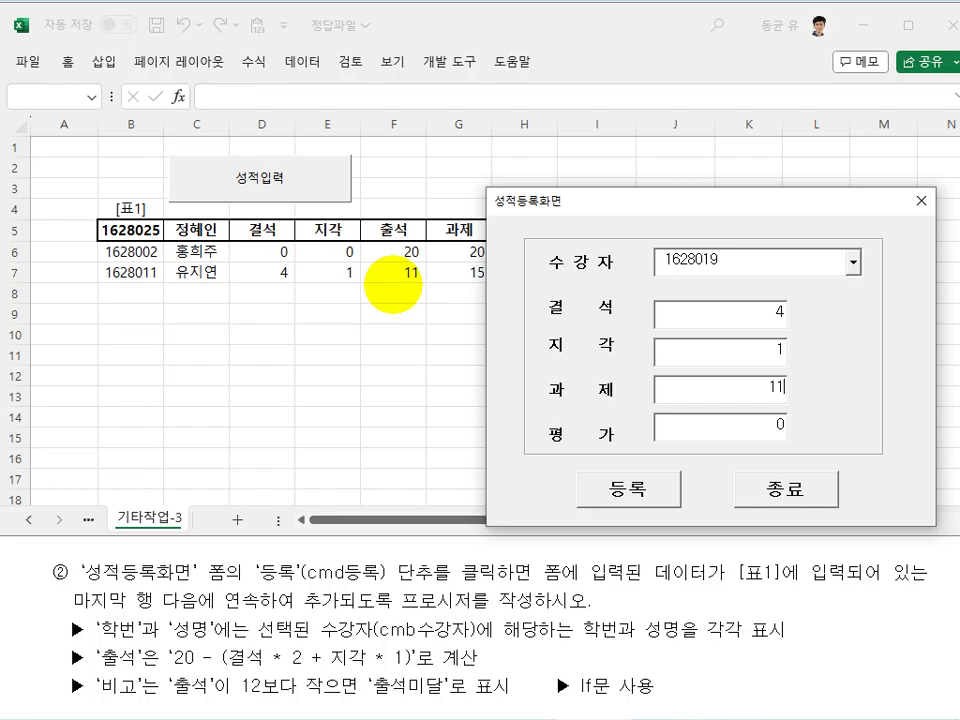
key(Tab)
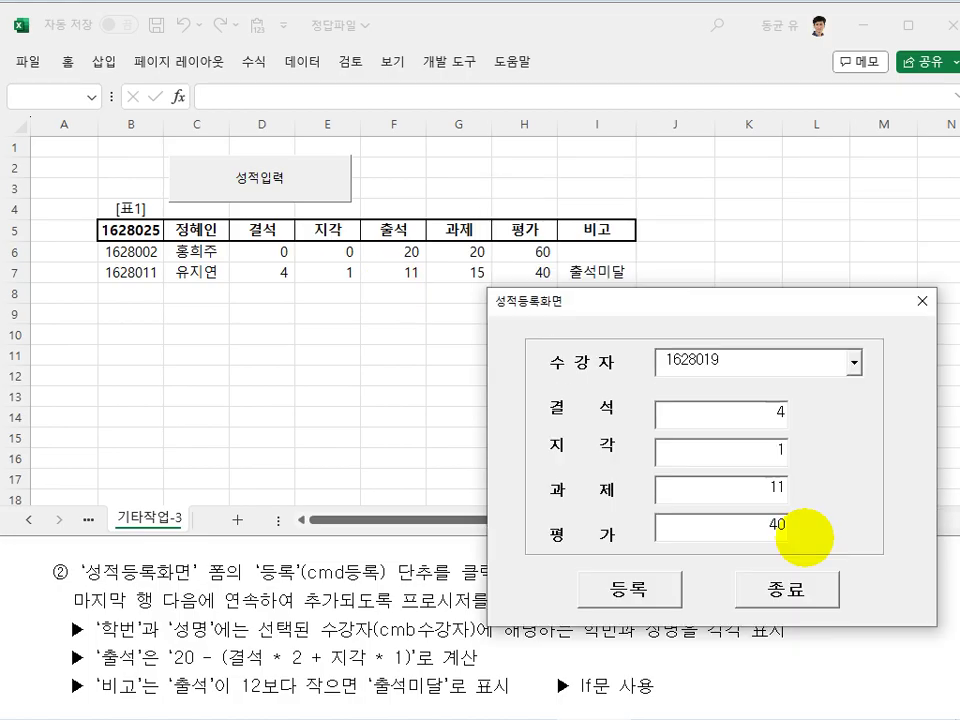
click(640, 587)
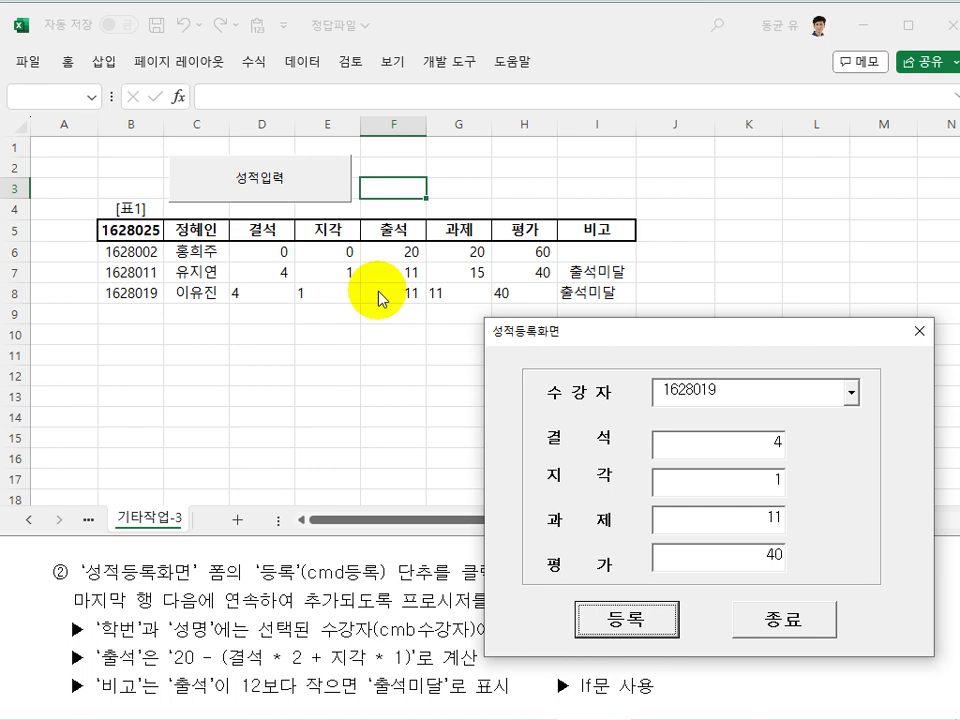
click(917, 331)
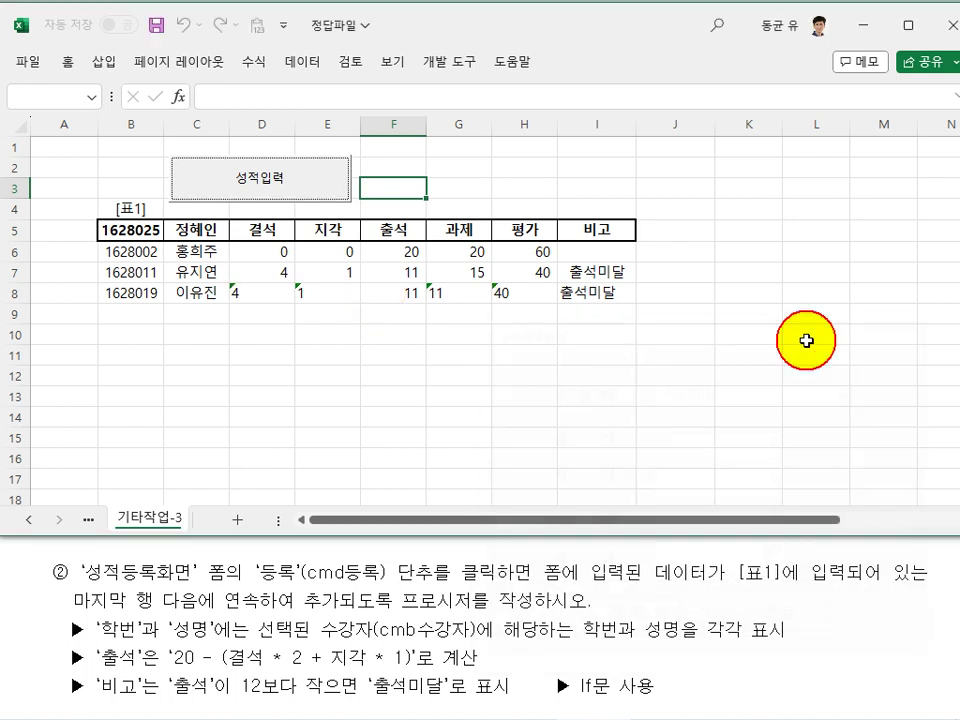
Clear the test record from B8:I8 below 표1
click(670, 335)
drag(138, 292, 615, 300)
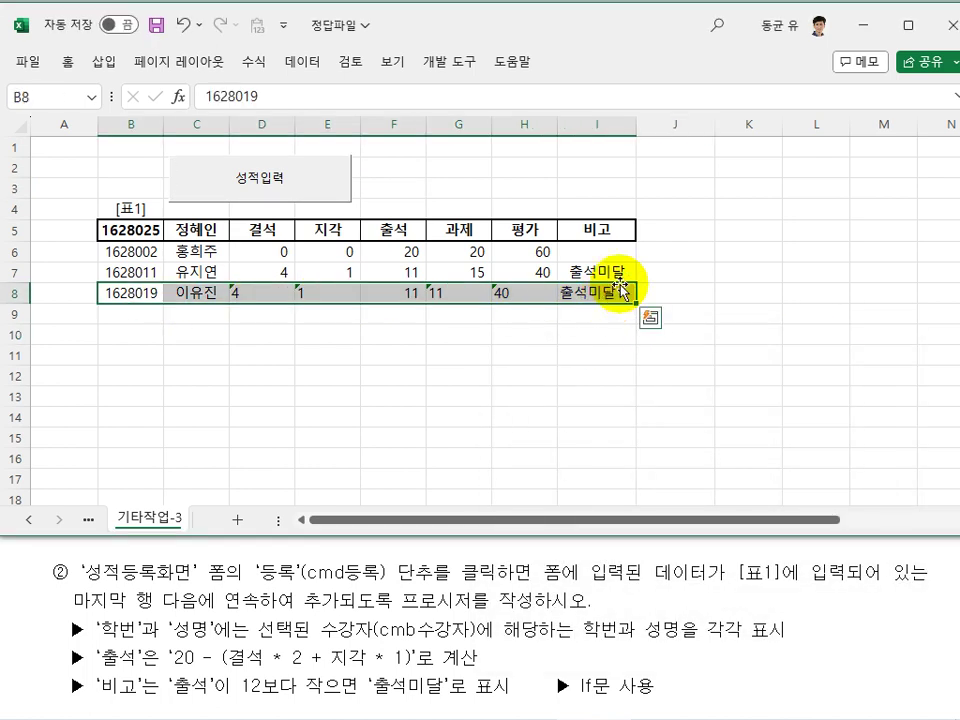
key(Delete)
key(Down)
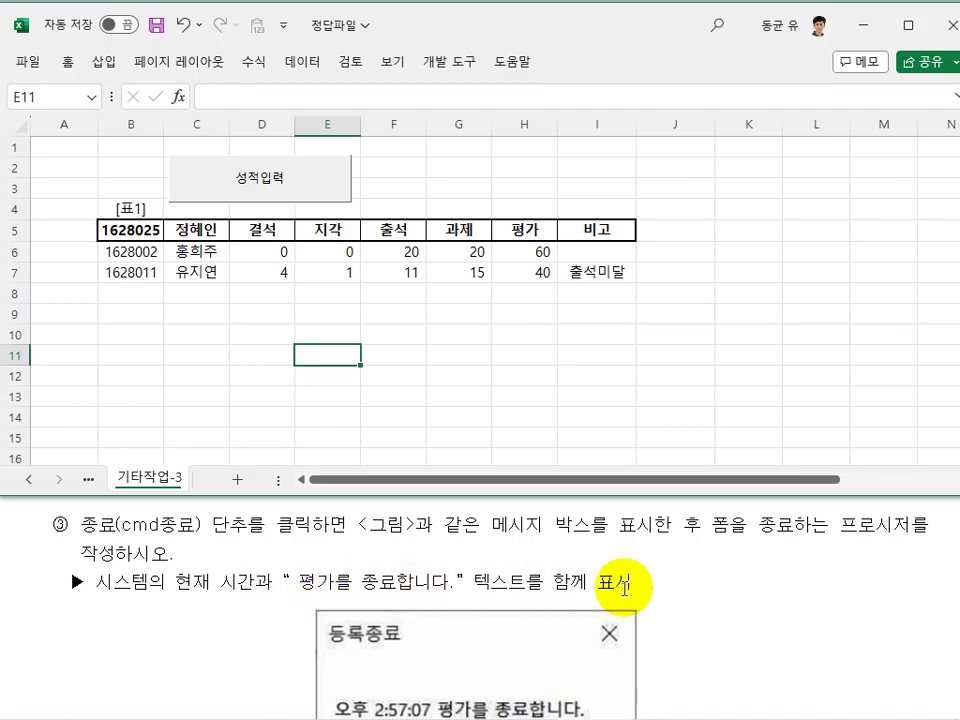
Return to the form's code and create the cmd종료 Click procedure with blank lines for its body
click(603, 362)
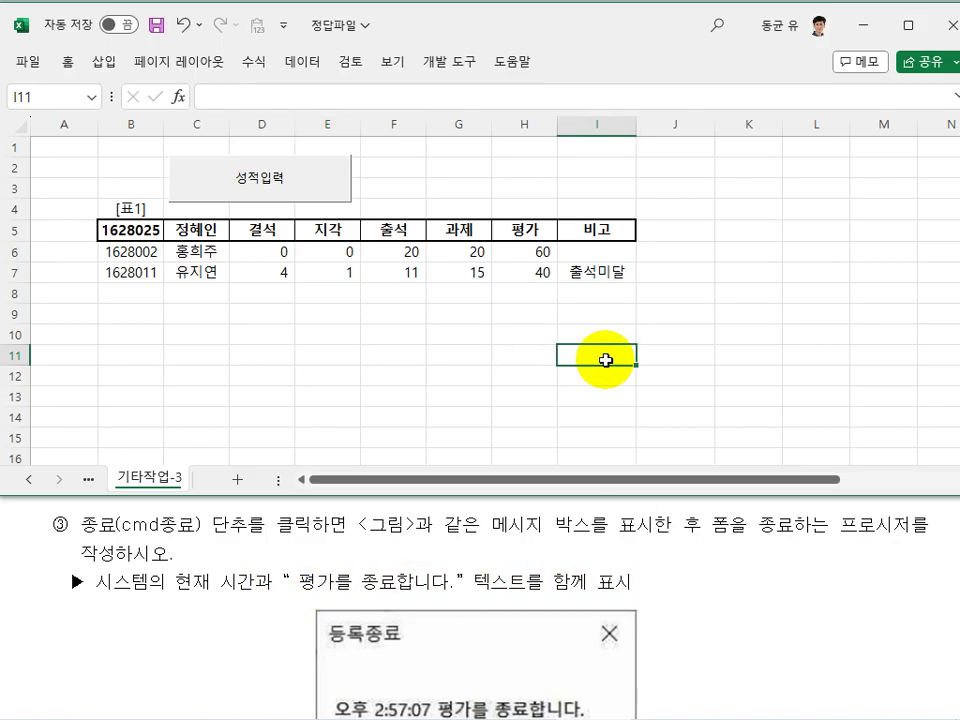
key(alt+F11)
click(469, 92)
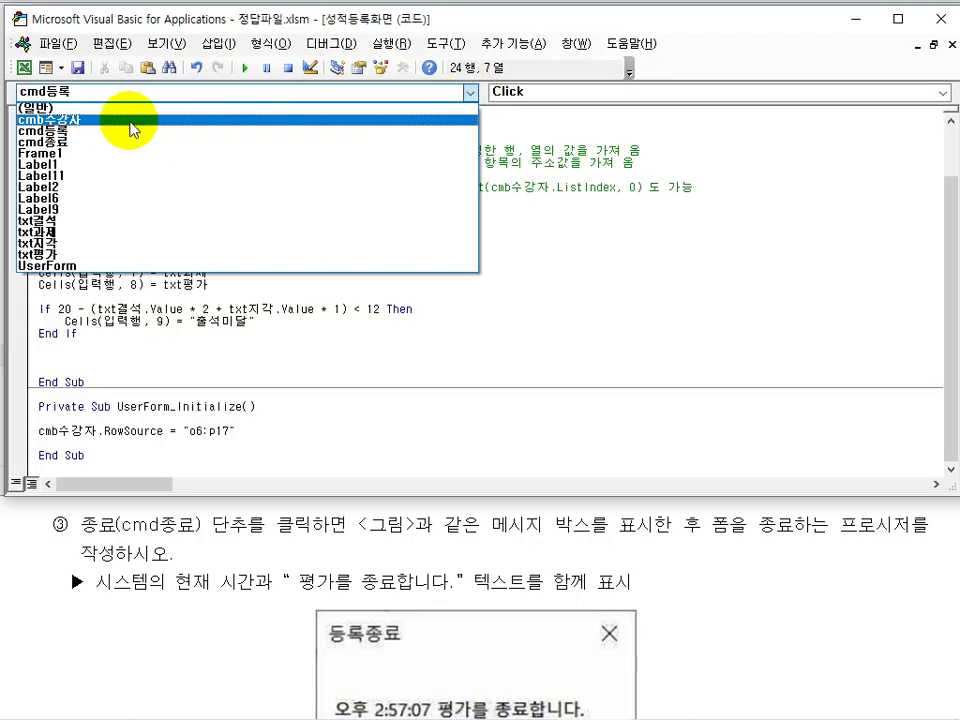
click(104, 142)
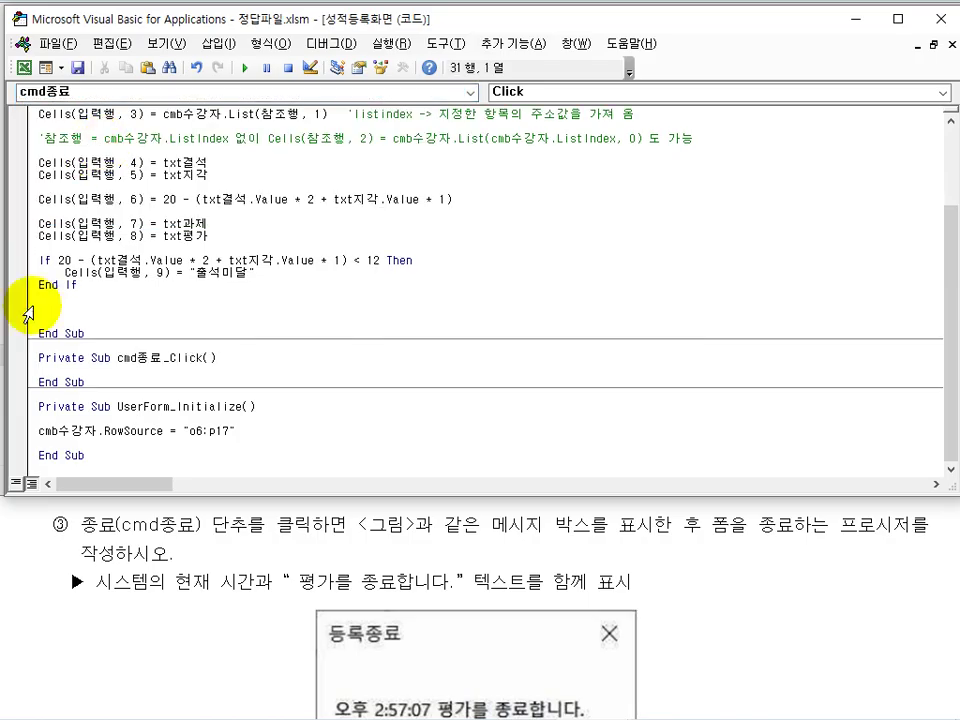
key(Return)
key(Return)
key(Return)
key(Up)
key(Up)
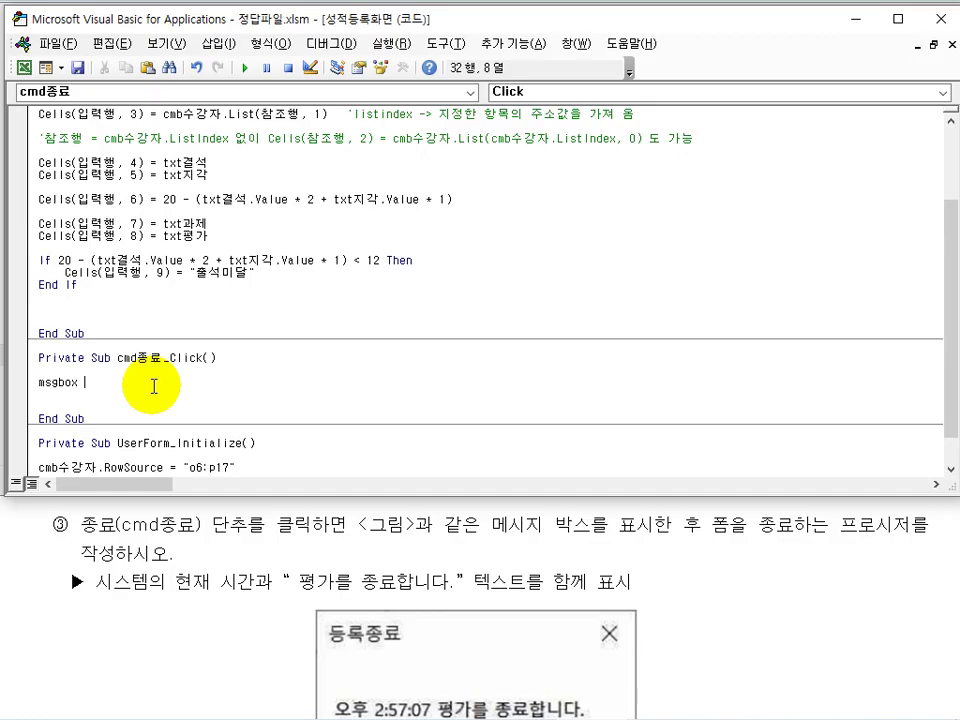
Write the message box prompt in cmd종료_Click as the current time joined with "평가를 종료합니다." using MsgBox Time &
text(time &)
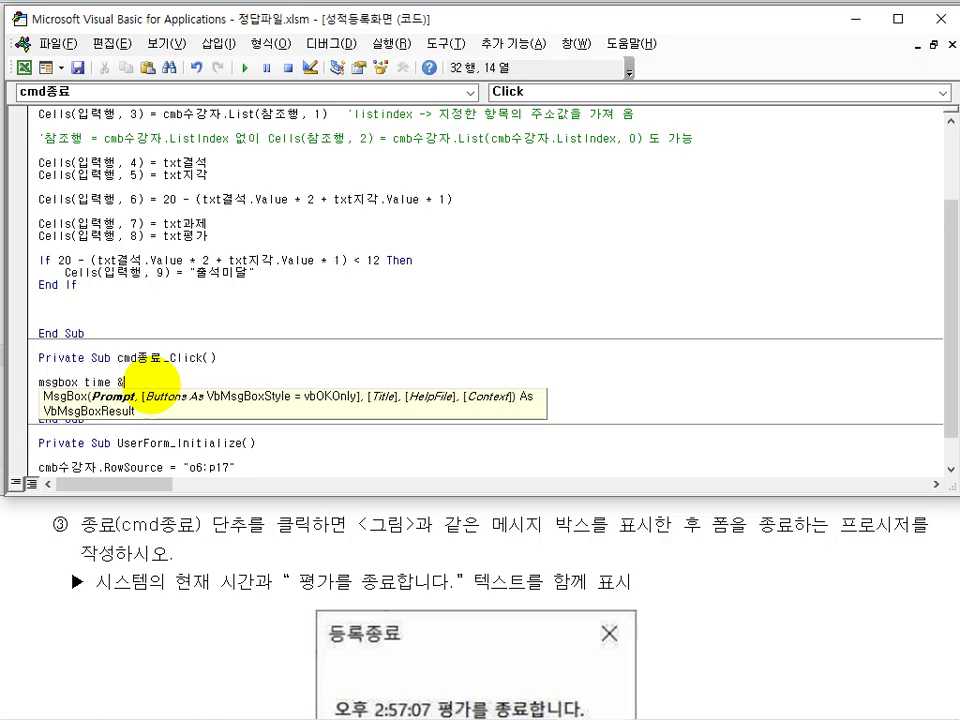
text( ")
text(평가를 종료합니다.)
text(")
click(107, 377)
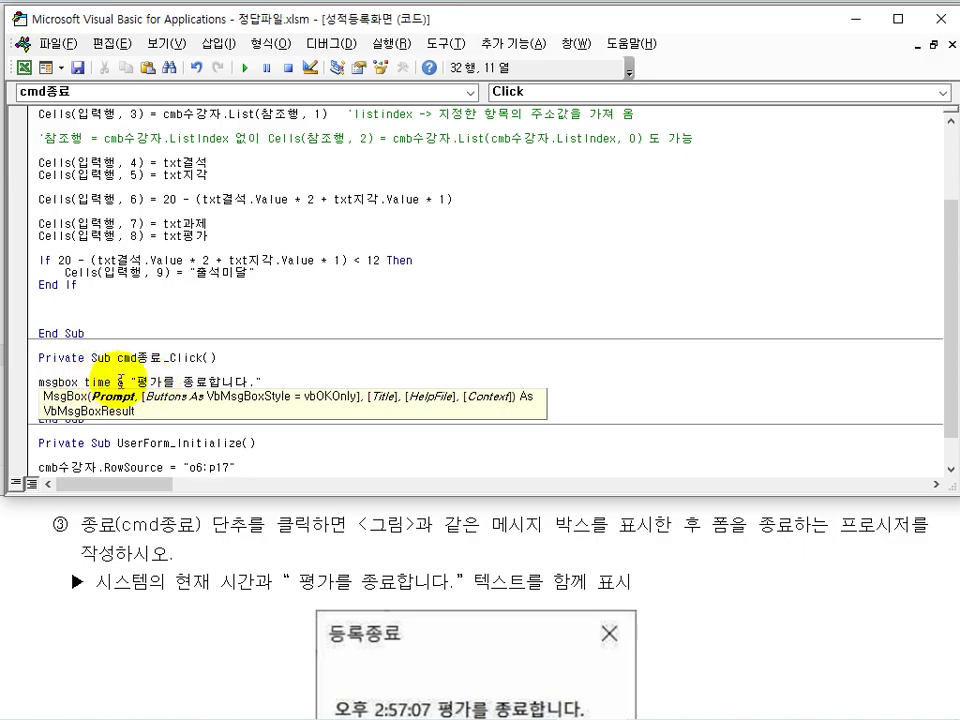
click(263, 381)
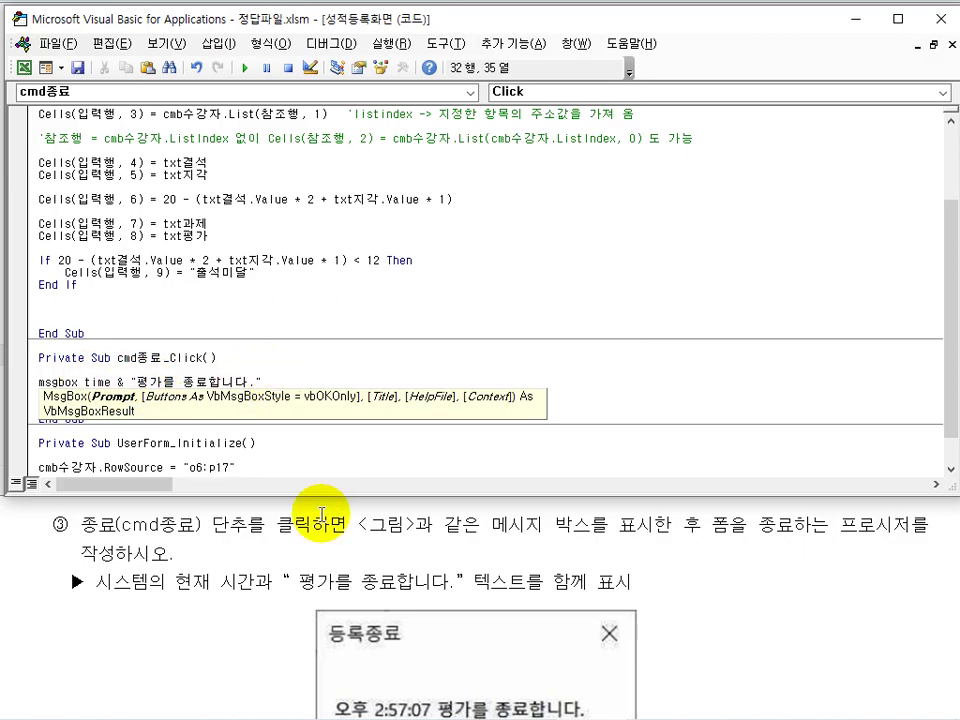
Complete the MsgBox statement with the vbOKOnly button style and the title "등록종료"
text(,)
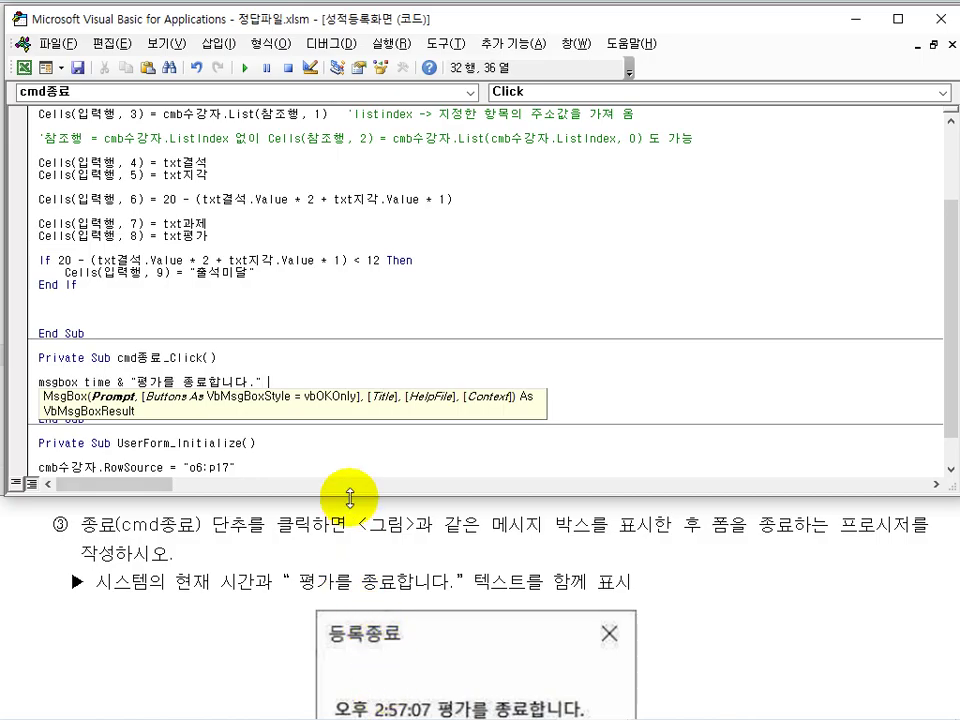
scroll(355, 517, down, 1)
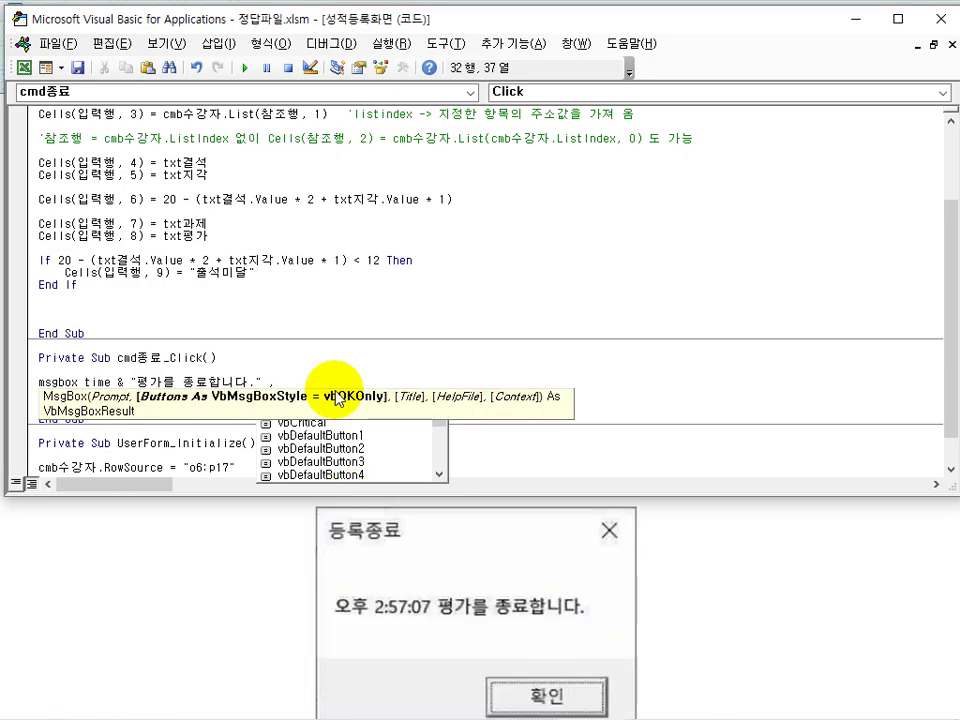
key(Down)
key(Down)
key(Down)
key(Down)
key(Down)
key(Down)
key(Down)
key(Down)
key(Down)
key(Down)
key(Down)
key(Down)
key(Down)
key(Down)
key(Down)
key(Down)
key(Down)
key(Up)
key(Up)
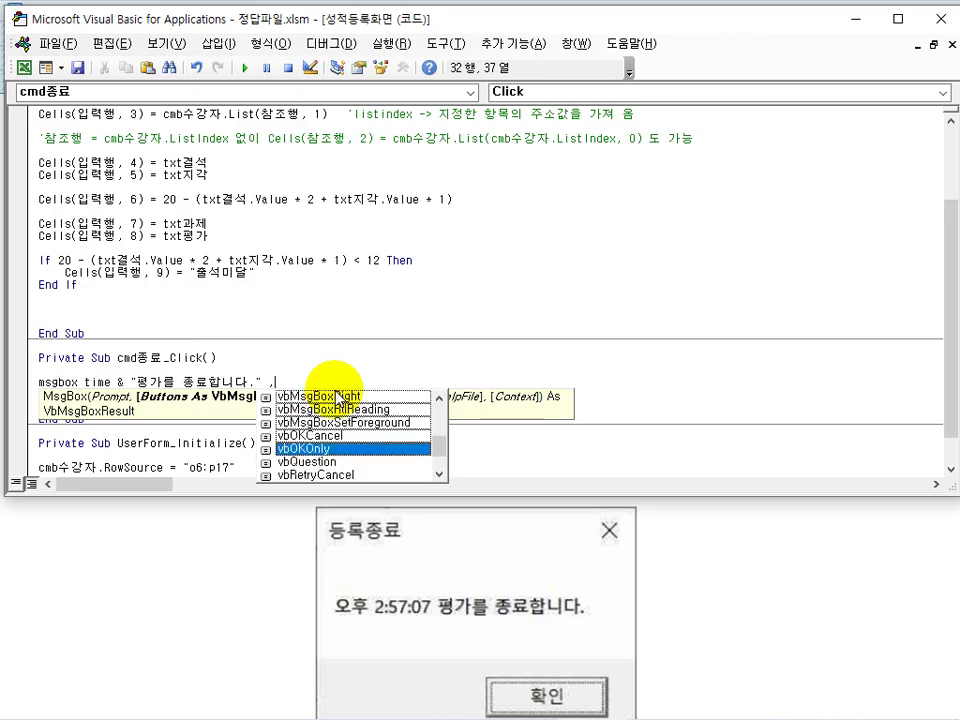
text(vbOKOnly, )
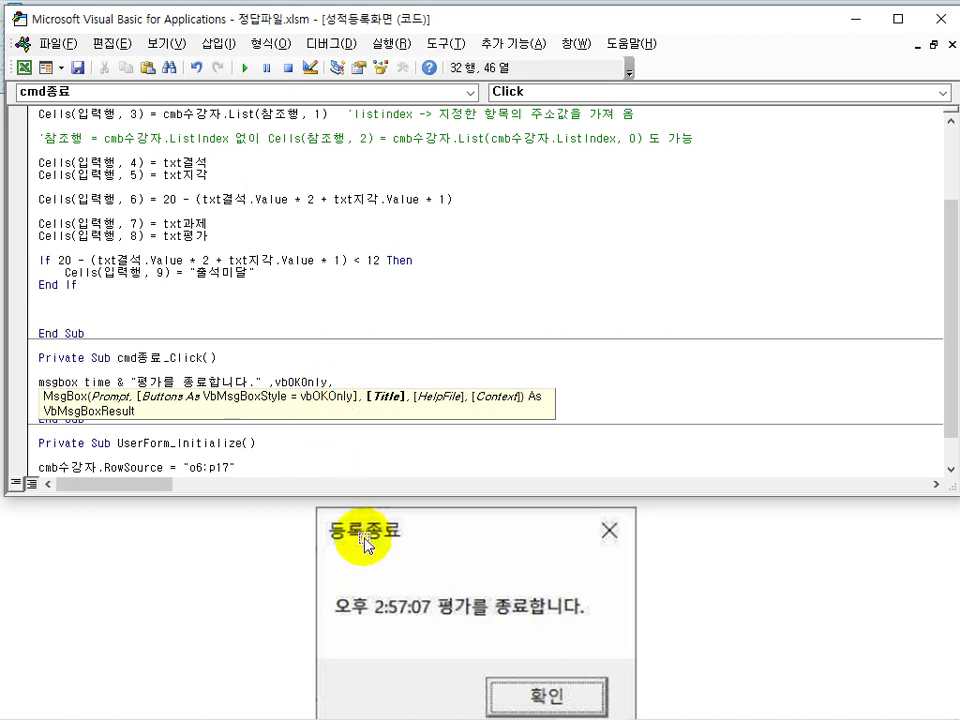
text("등록종료")
key(Return)
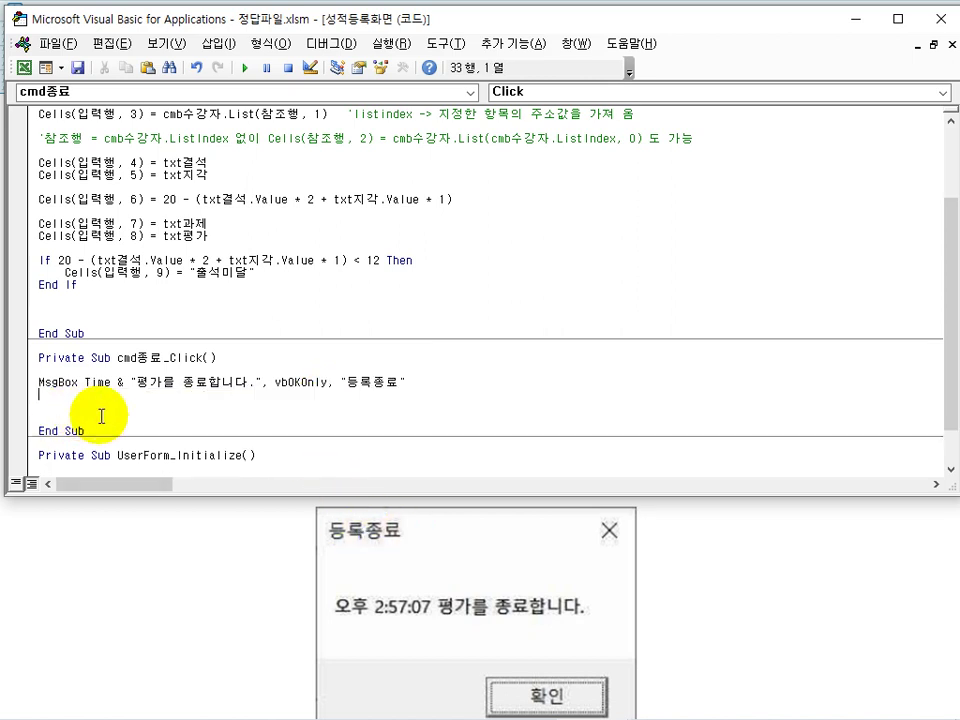
Add a comment giving the MsgBox variant with the button argument left empty, and Unload Me beneath it to close the form
text(ㅕ)
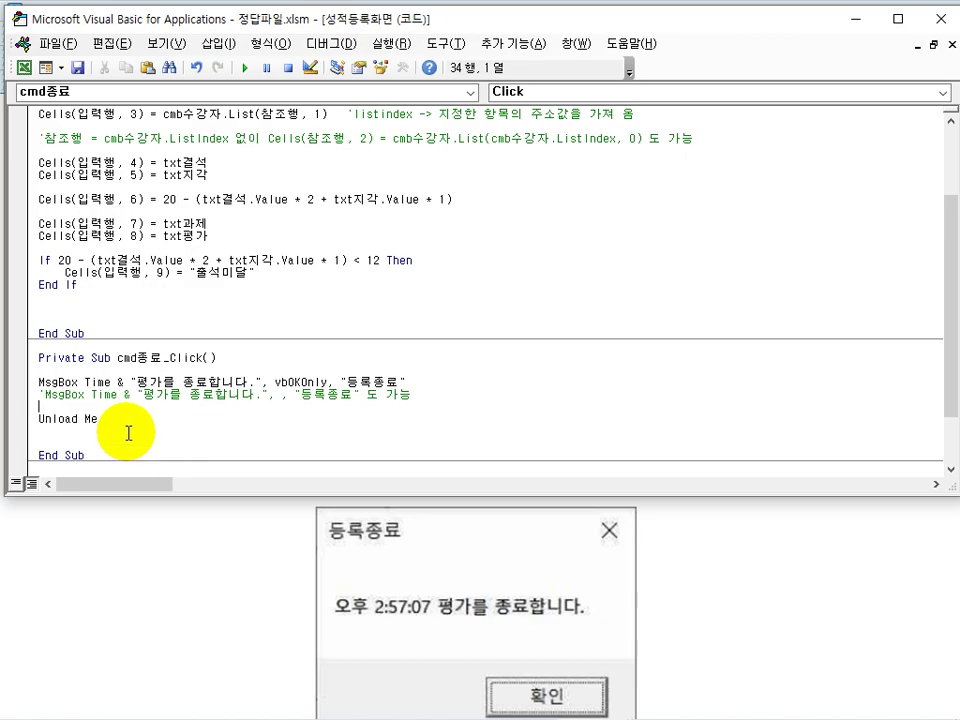
click(268, 381)
drag(268, 381, 328, 382)
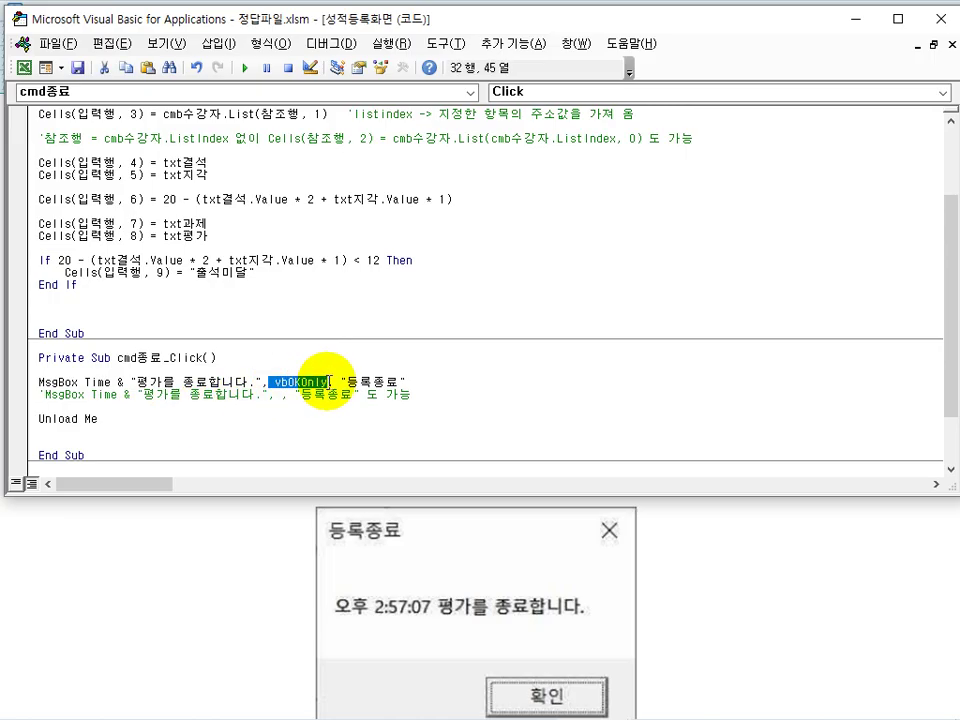
click(278, 404)
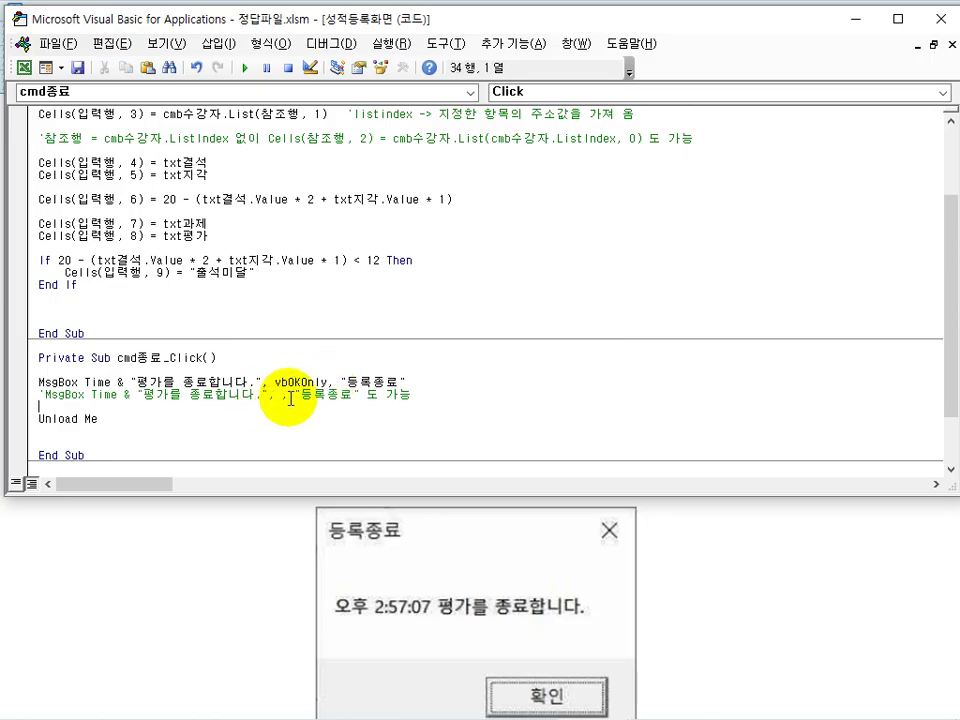
click(381, 419)
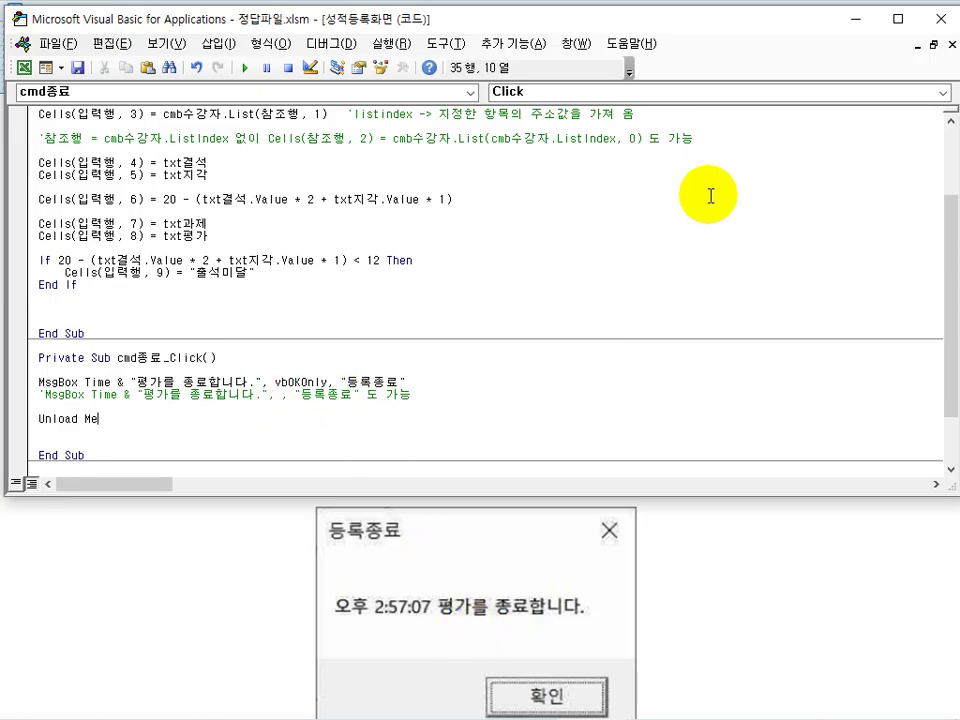
Close the code editor, open the 성적등록화면 form and test its 종료 button, accepting the 등록종료 message
click(938, 20)
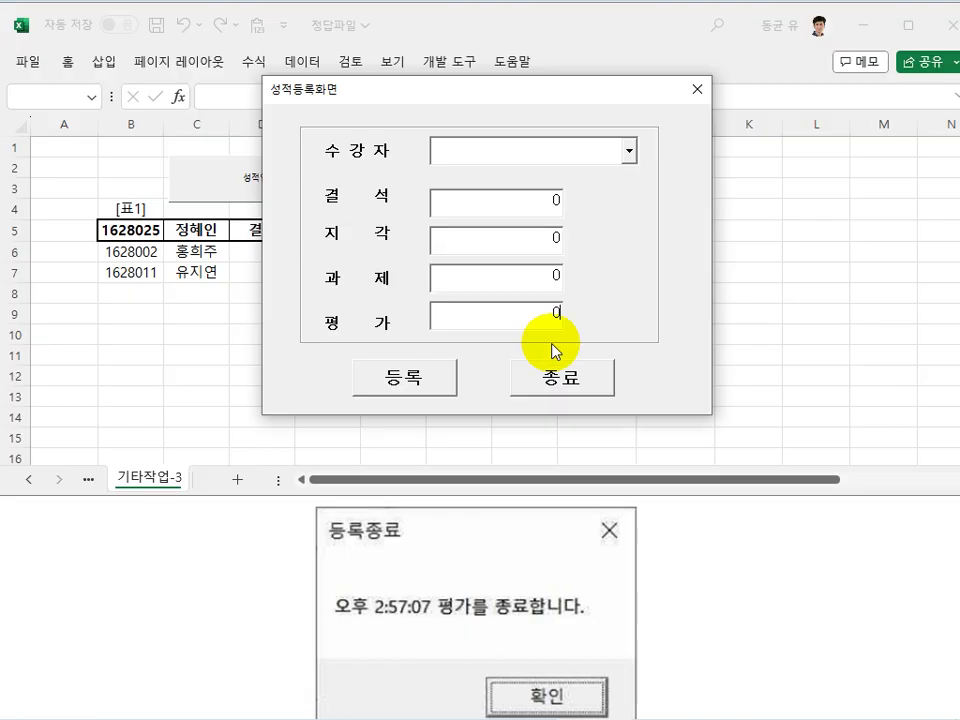
click(578, 390)
drag(499, 343, 517, 422)
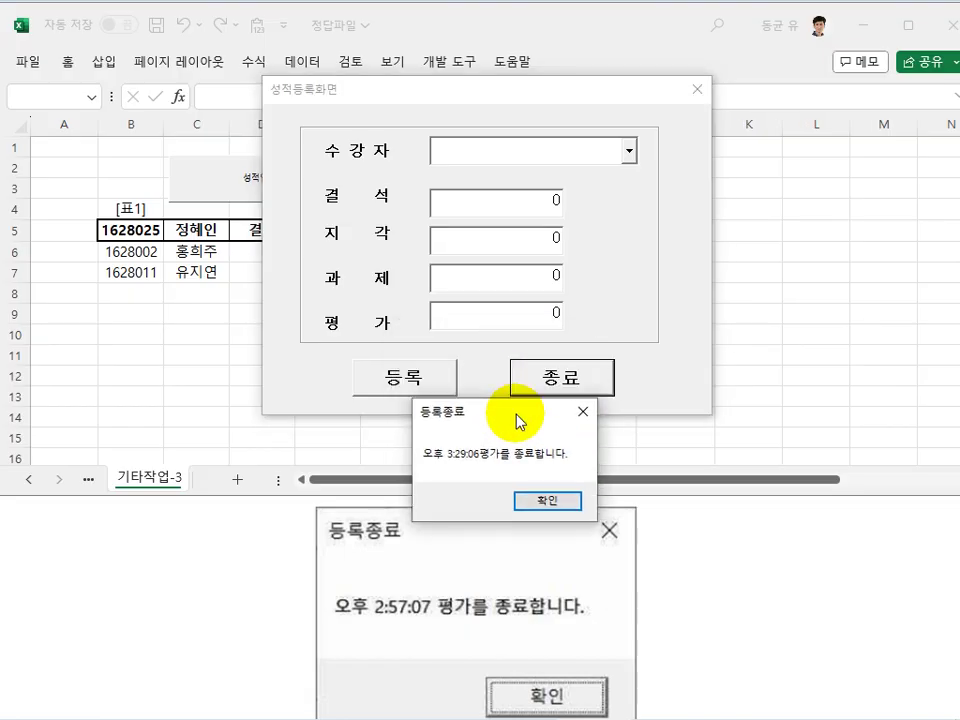
click(545, 499)
click(508, 384)
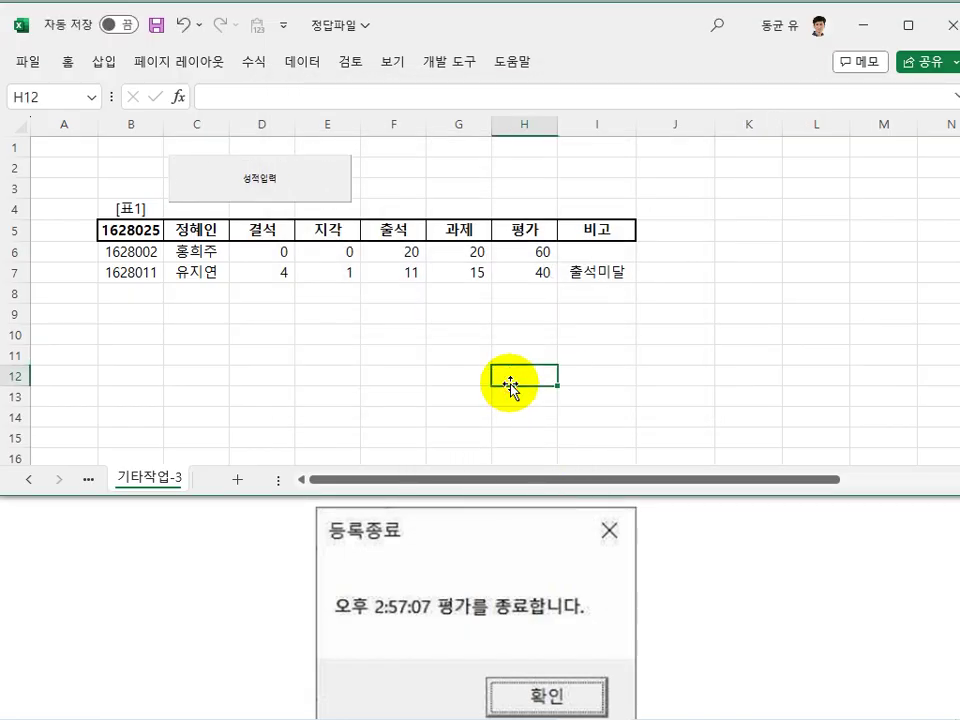